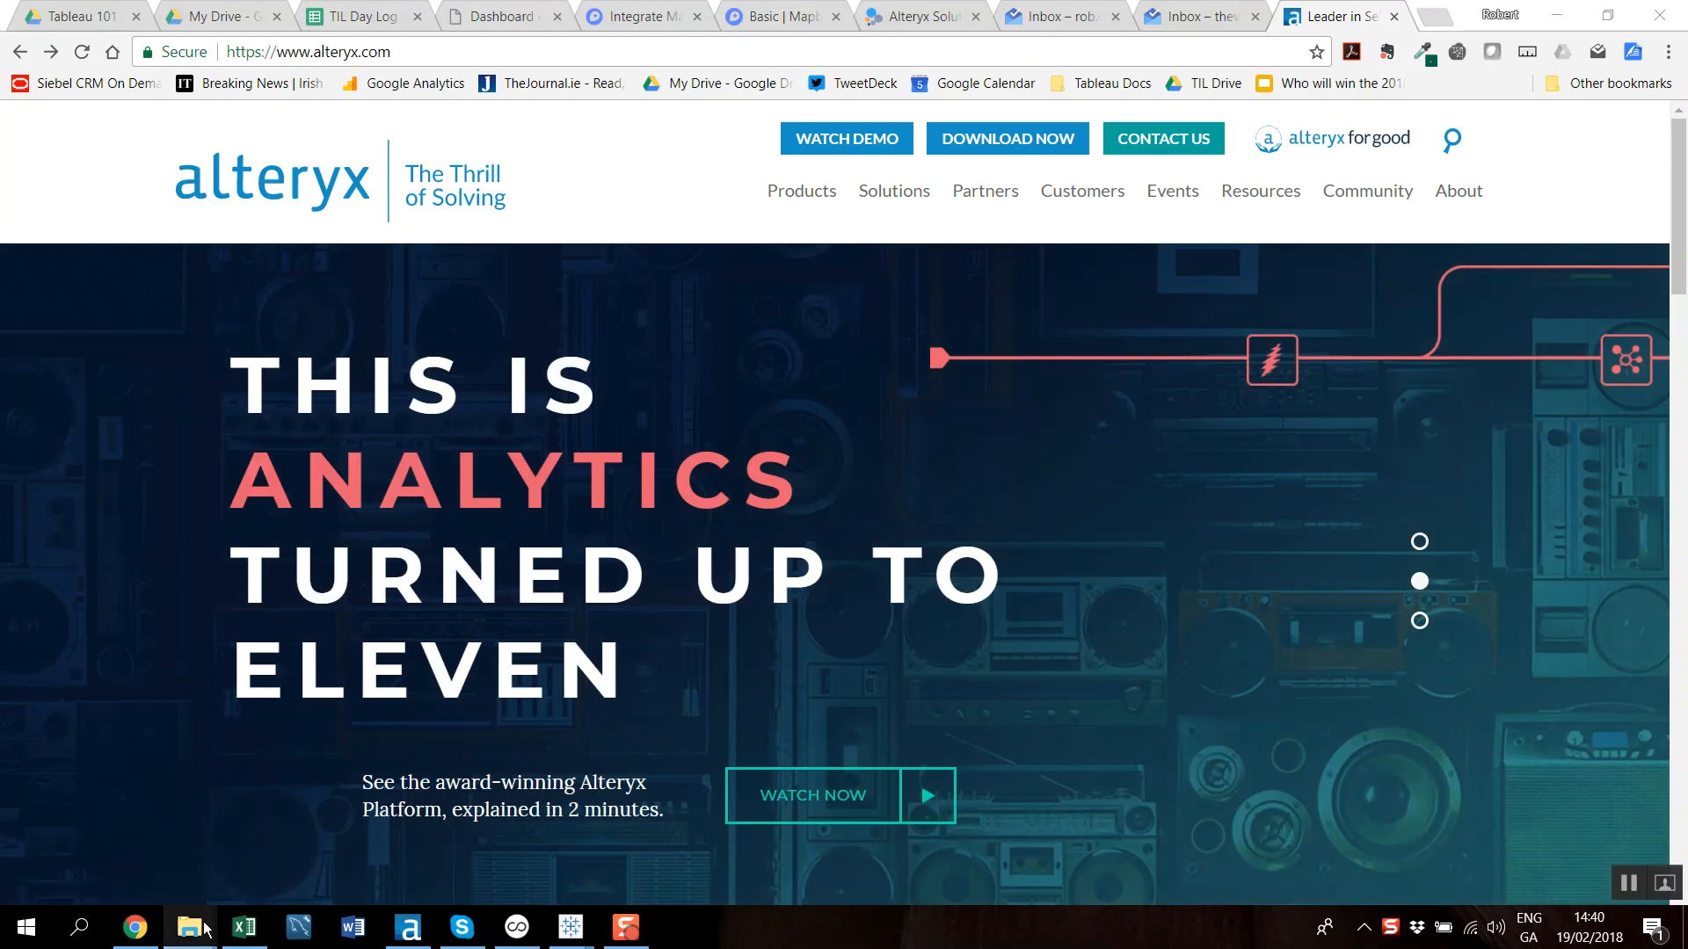
Open 917031_scovwal_new.xml from the Opta Rugby folder in Notepad++ and decline the update download
mouse_move(202, 923)
left_click(128, 847)
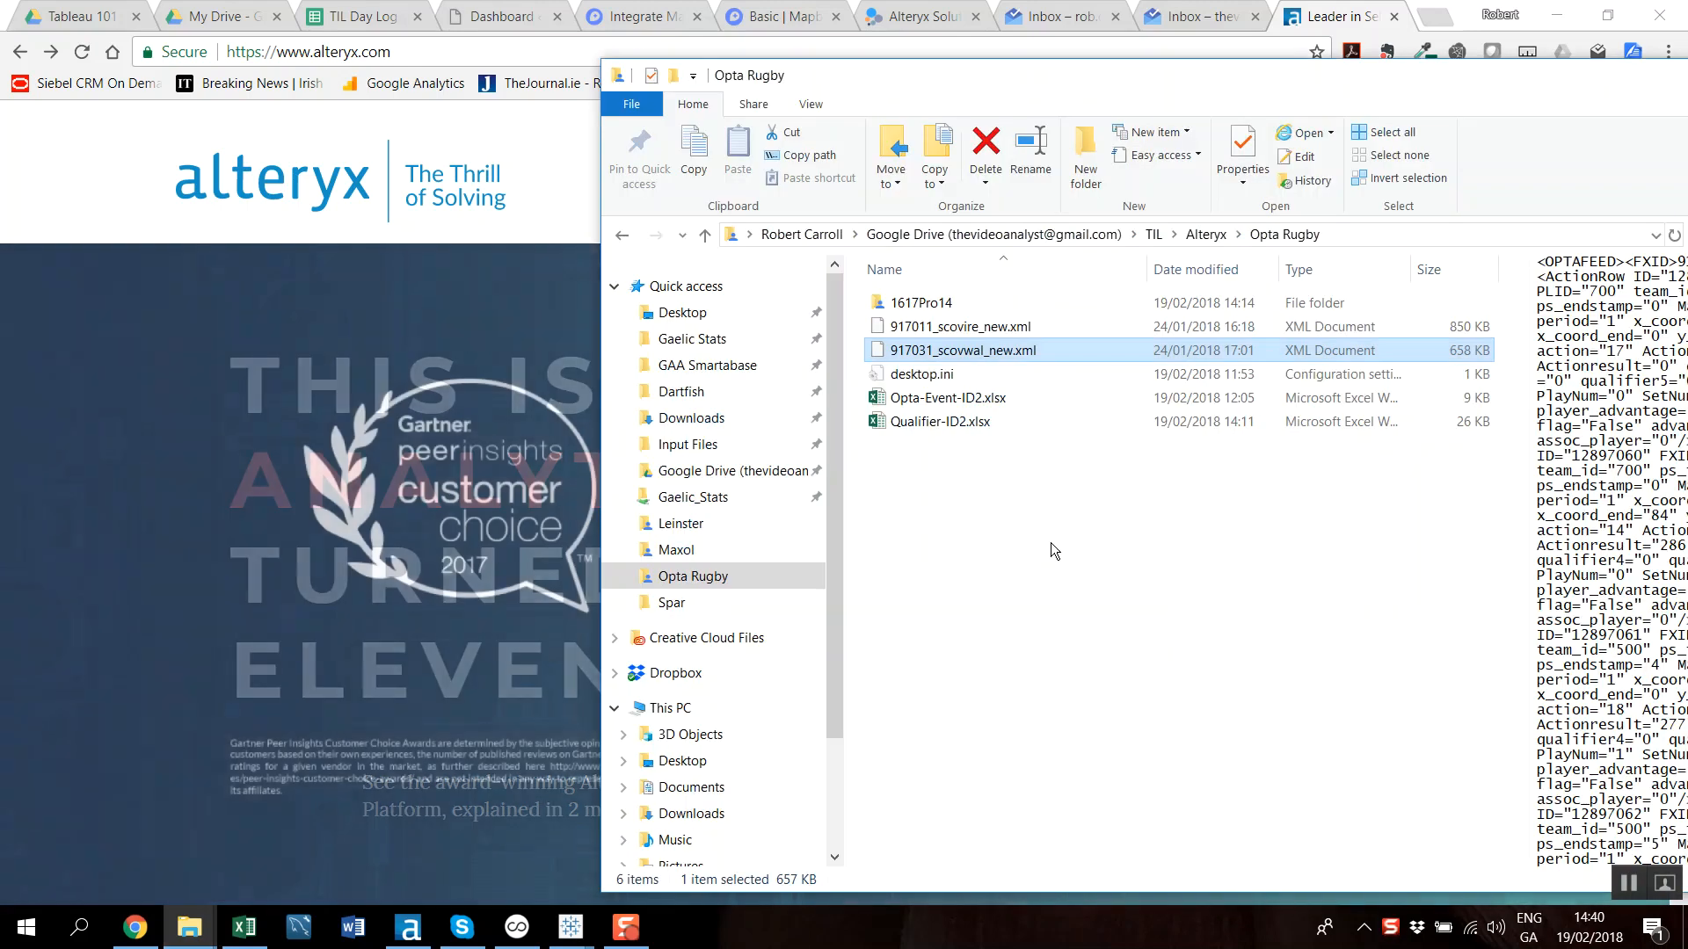
left_click_drag(1056, 76, 736, 25)
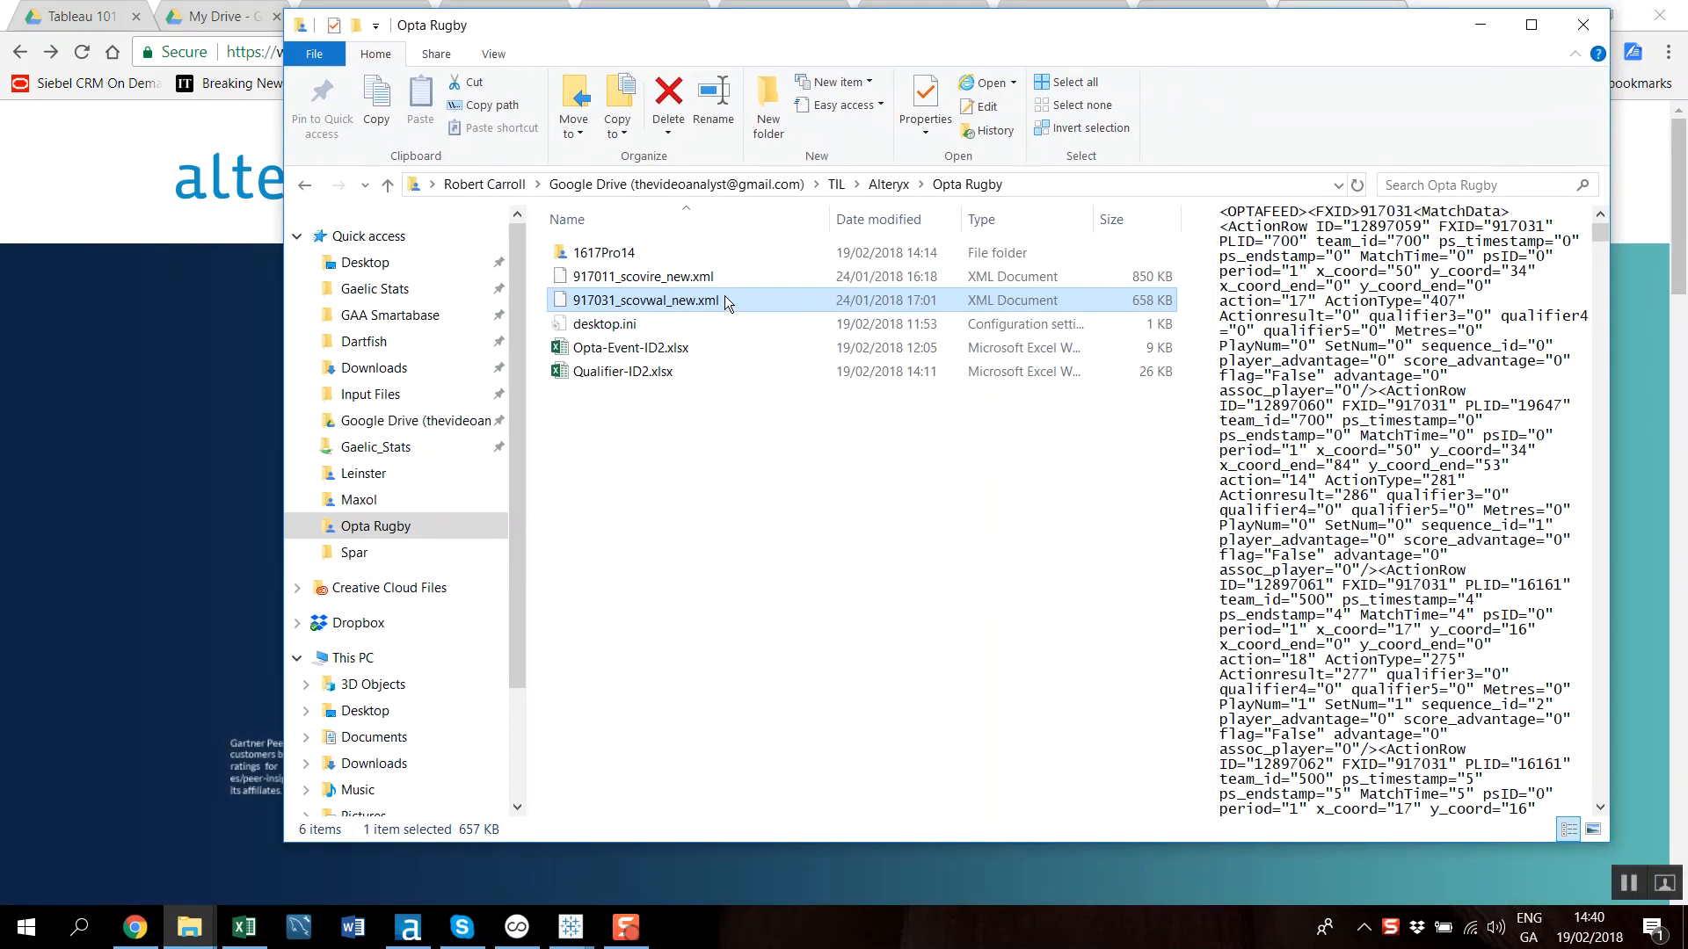
right_click(682, 304)
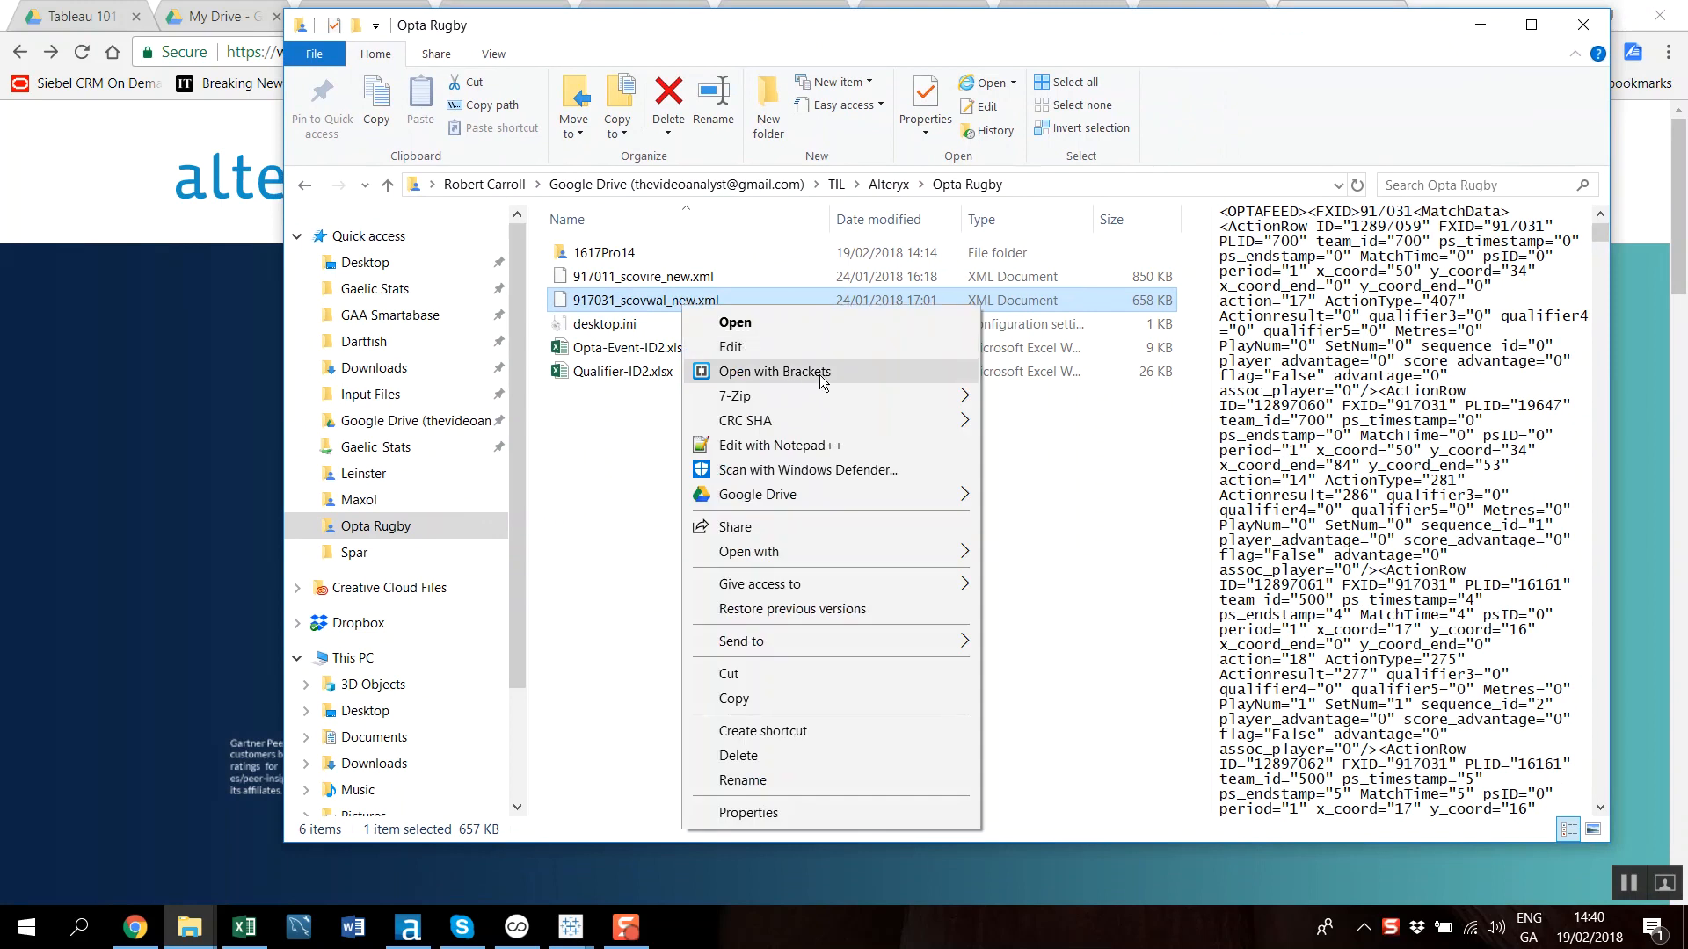
left_click(800, 445)
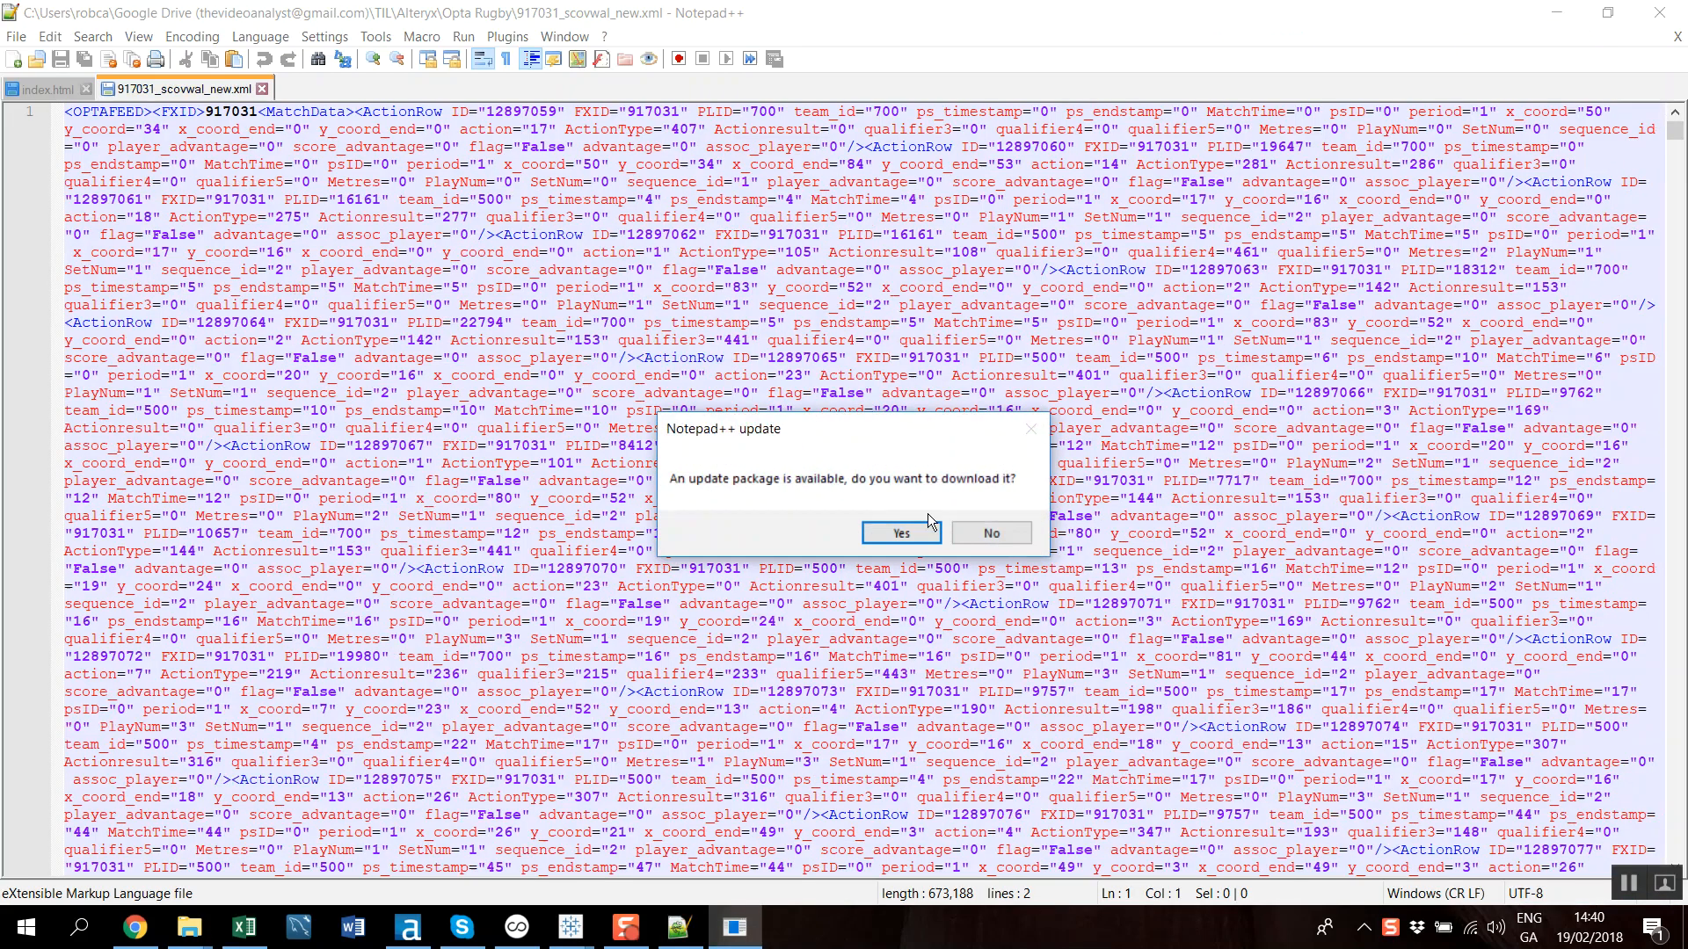
left_click(991, 533)
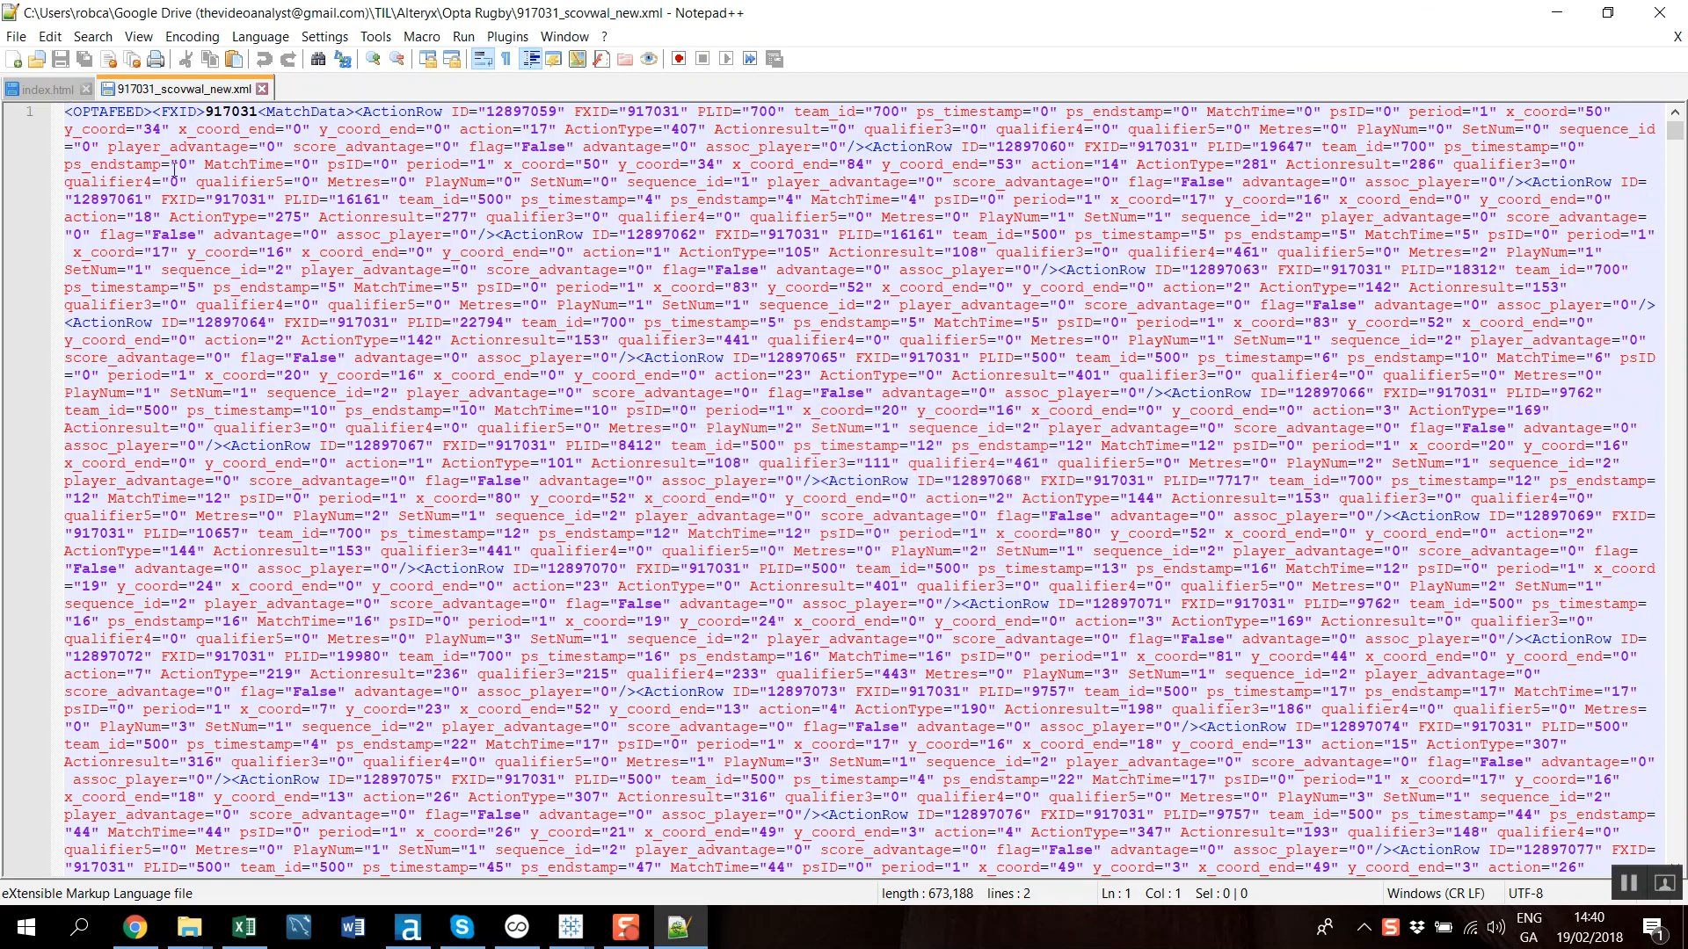
Examine the XML structure, from the FXID and ActionRow elements at the start to the Player and fixture Data elements at the end
scroll(570, 459, "down", 17)
scroll(570, 460, "up", 17)
left_click_drag(160, 112, 254, 117)
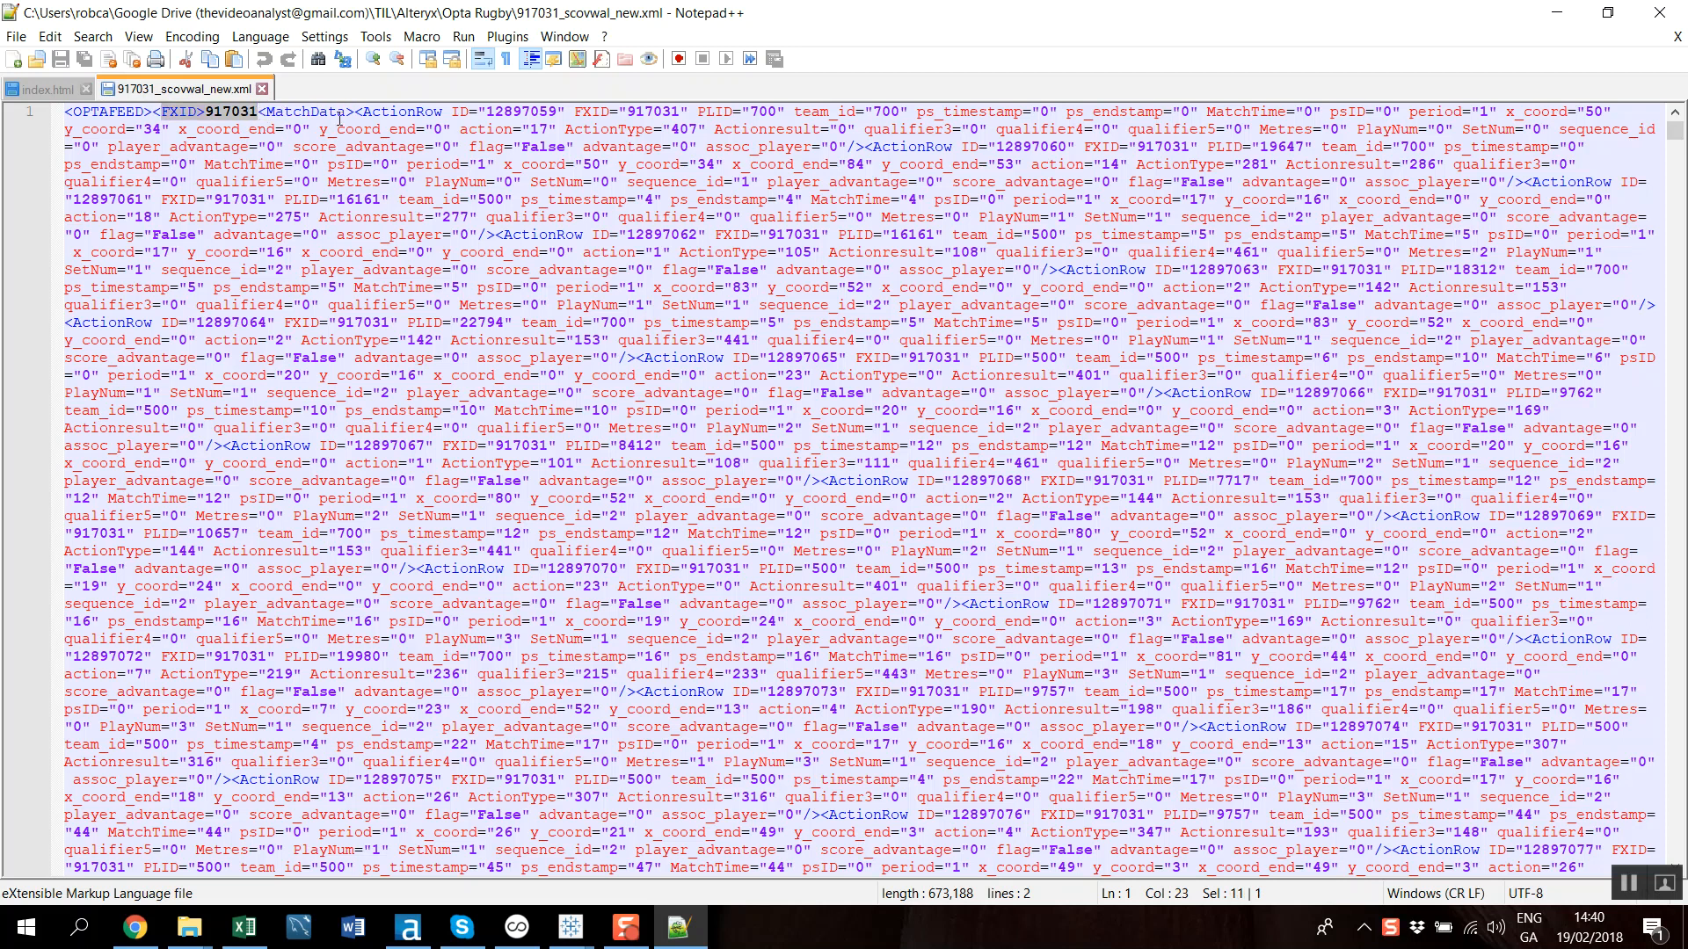
left_click_drag(355, 111, 863, 147)
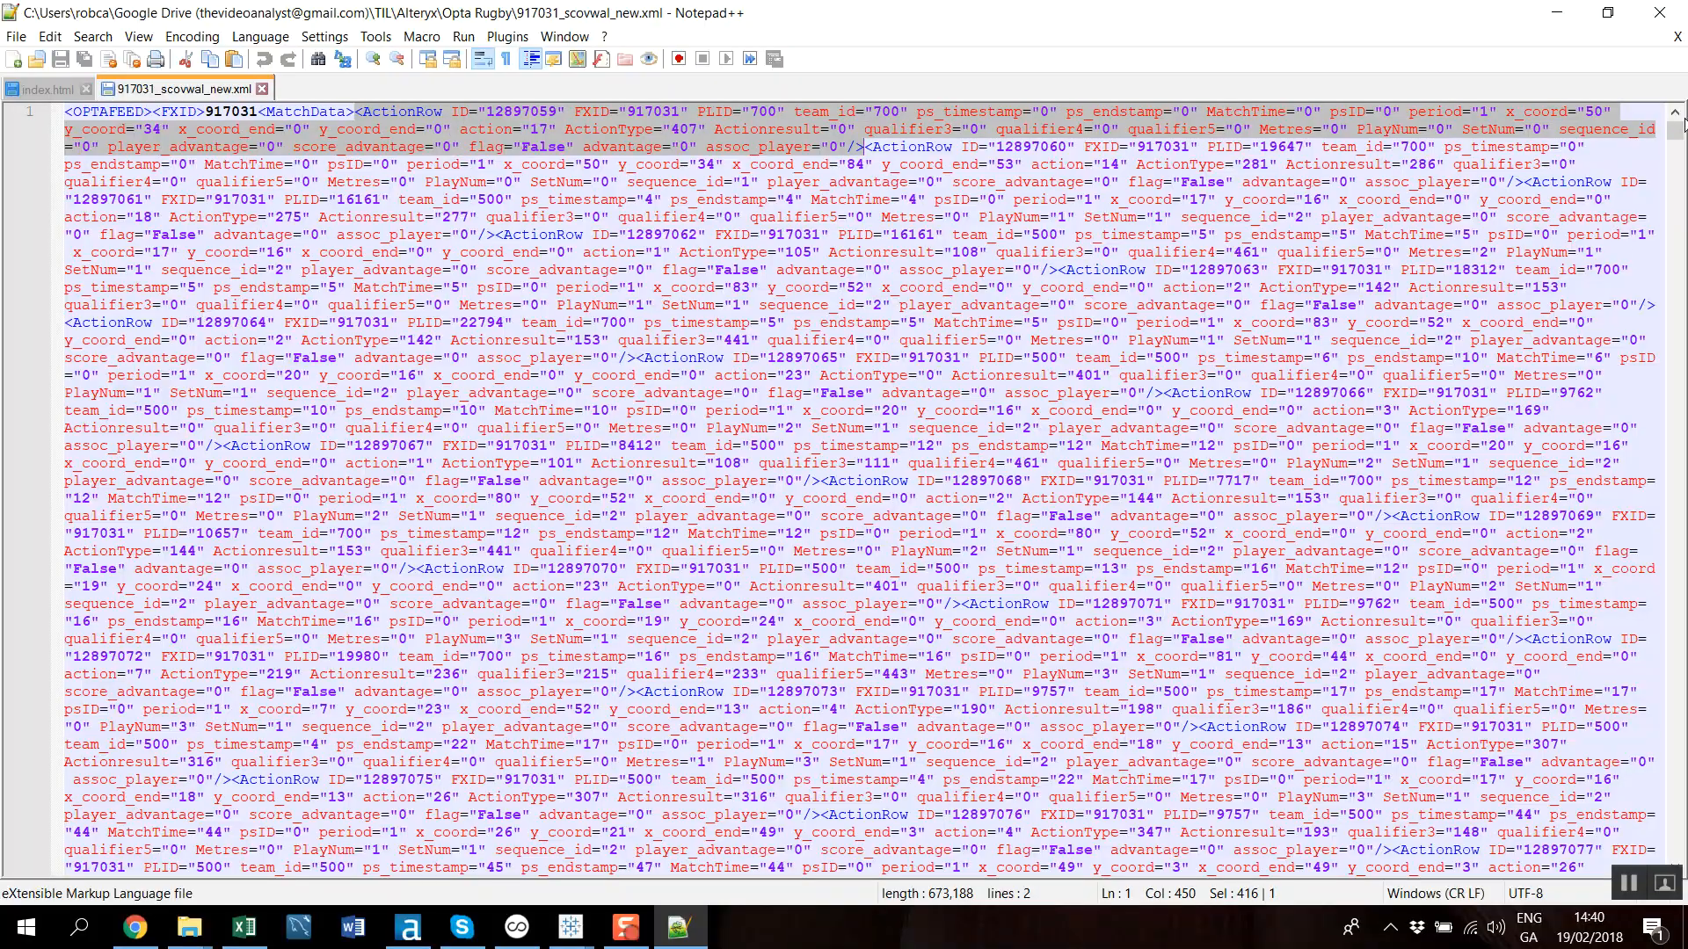
left_click_drag(1674, 130, 1685, 866)
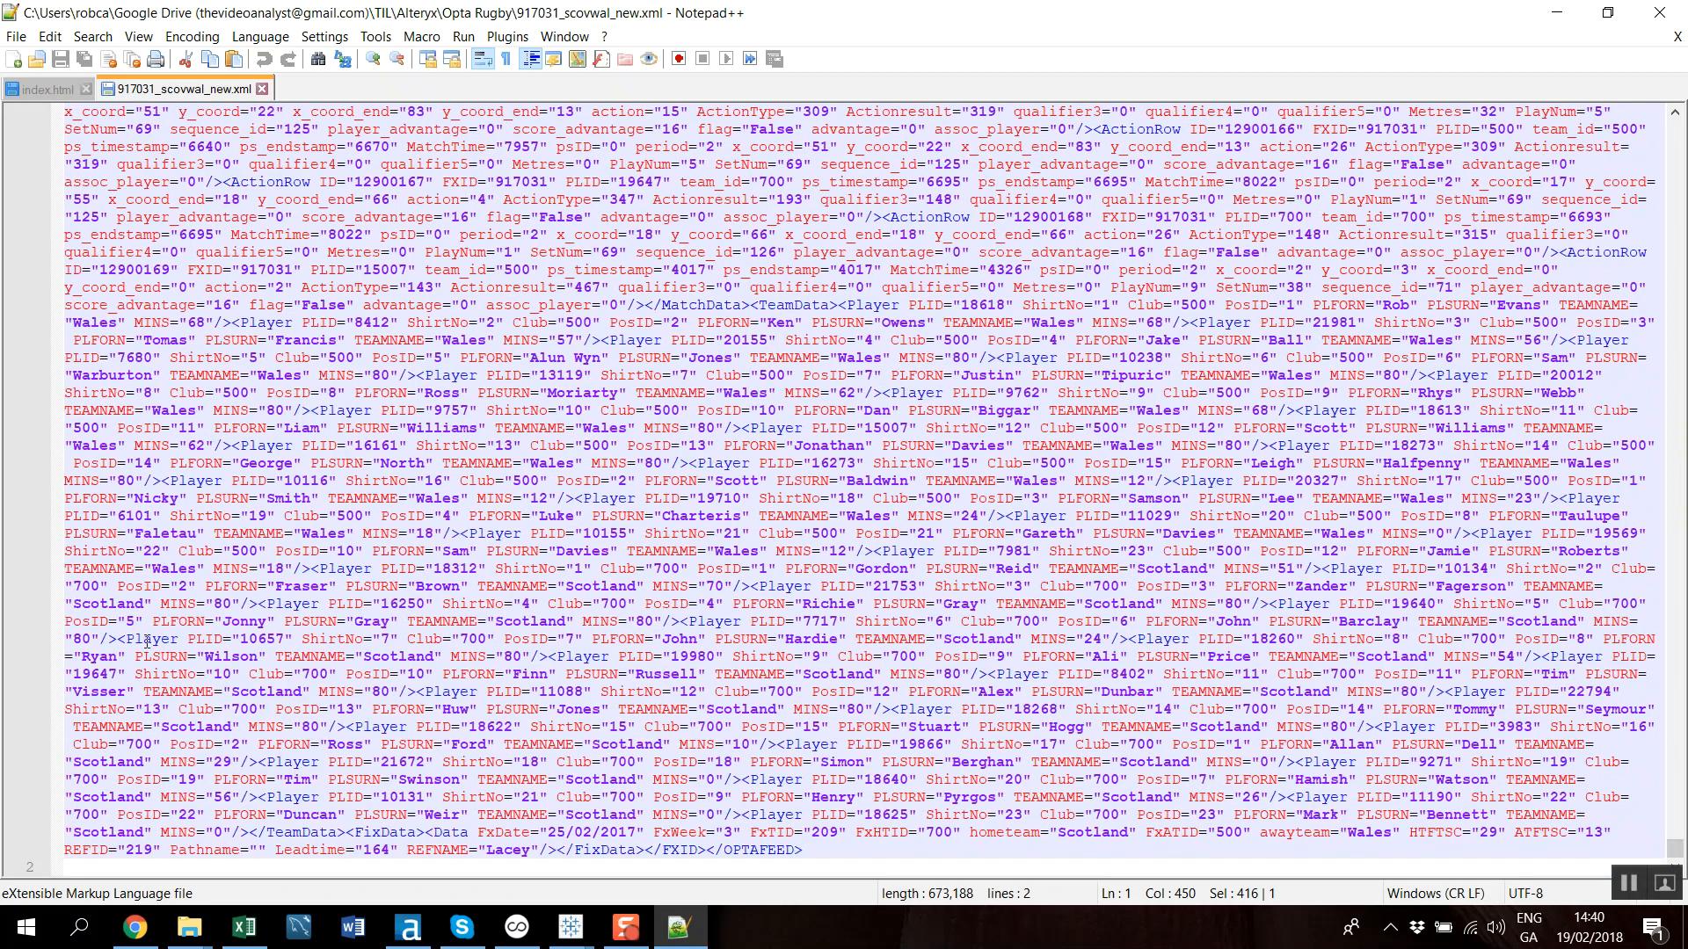
left_click_drag(118, 639, 986, 674)
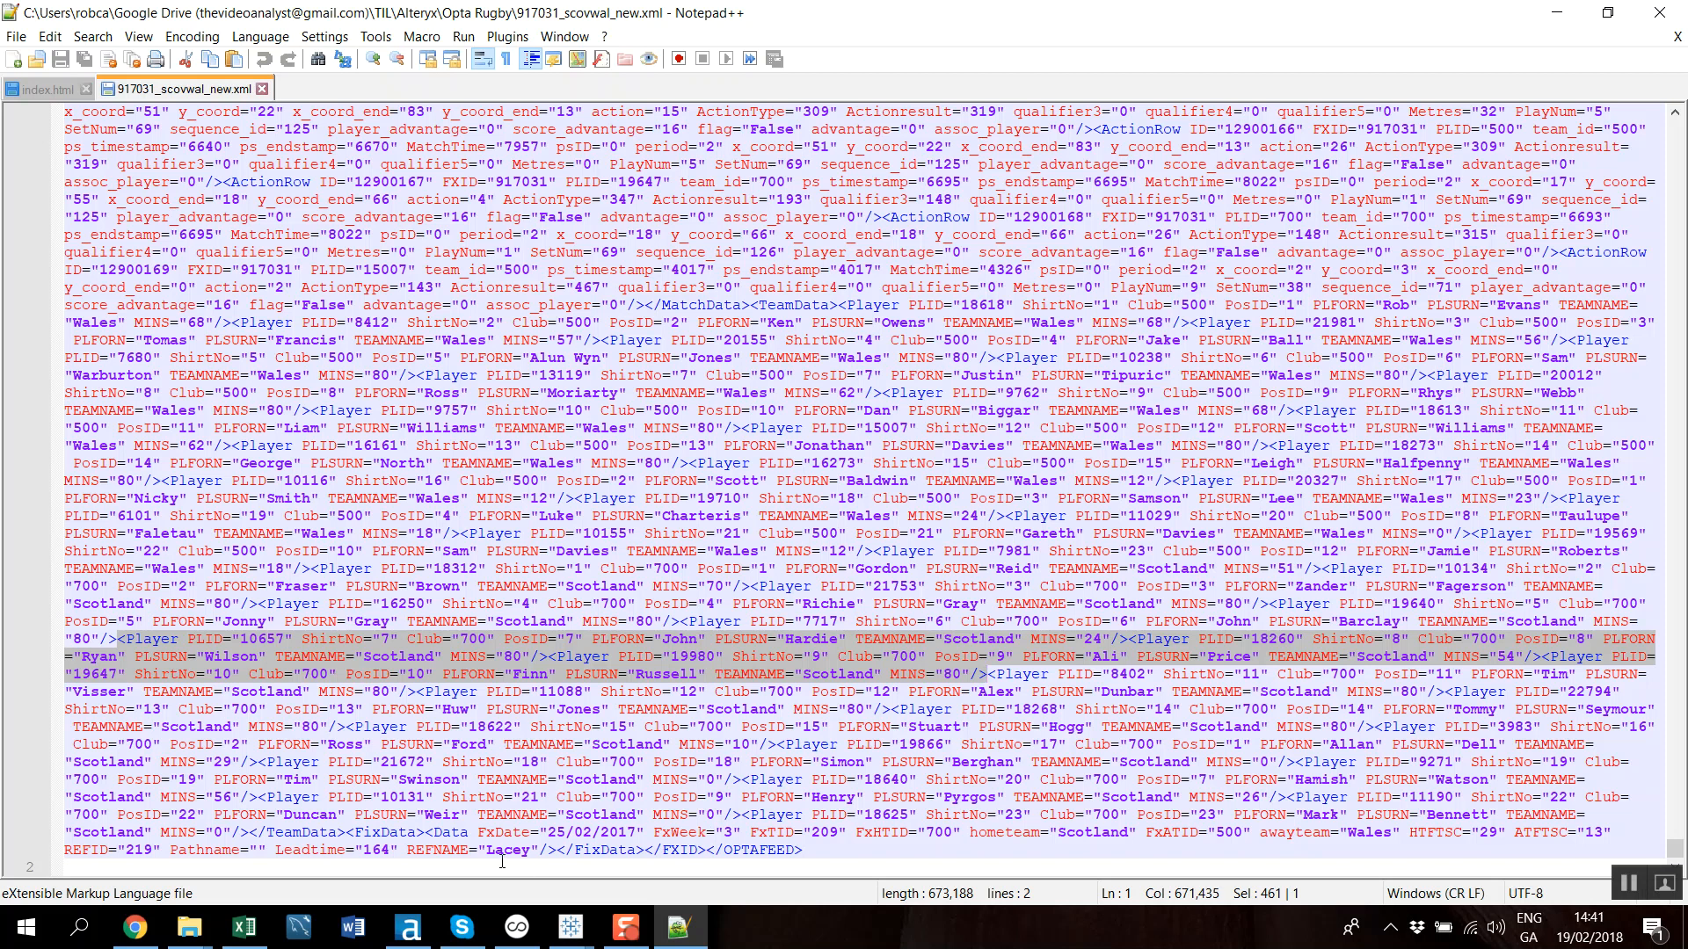
left_click_drag(549, 851, 441, 833)
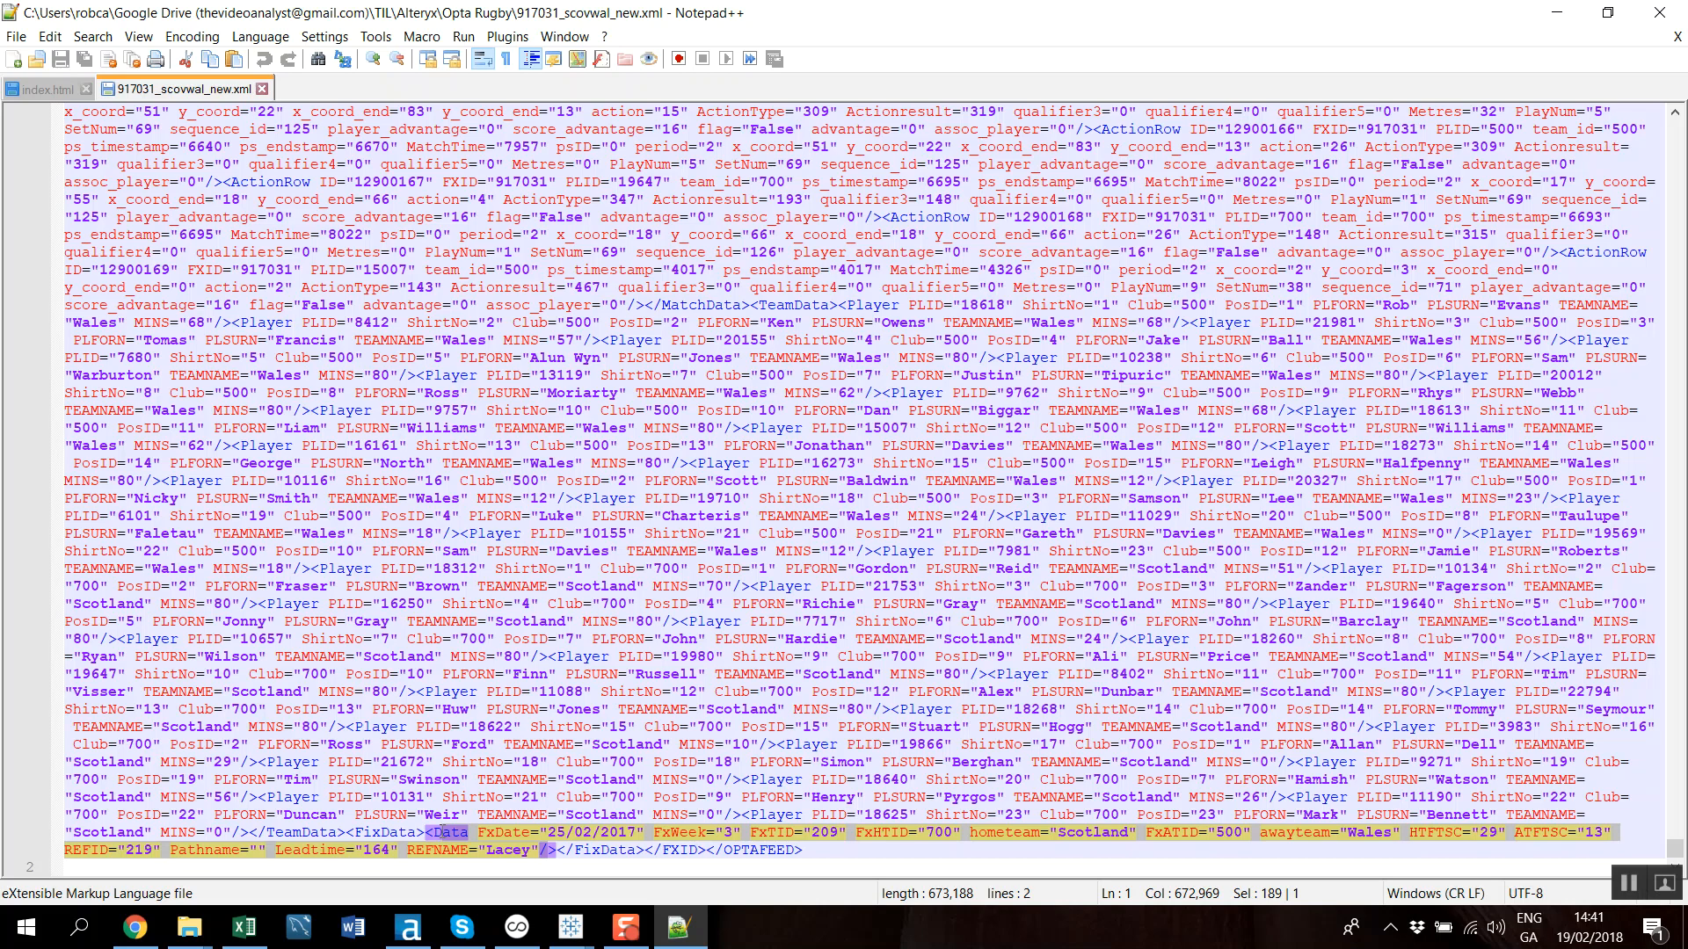
left_click(489, 435)
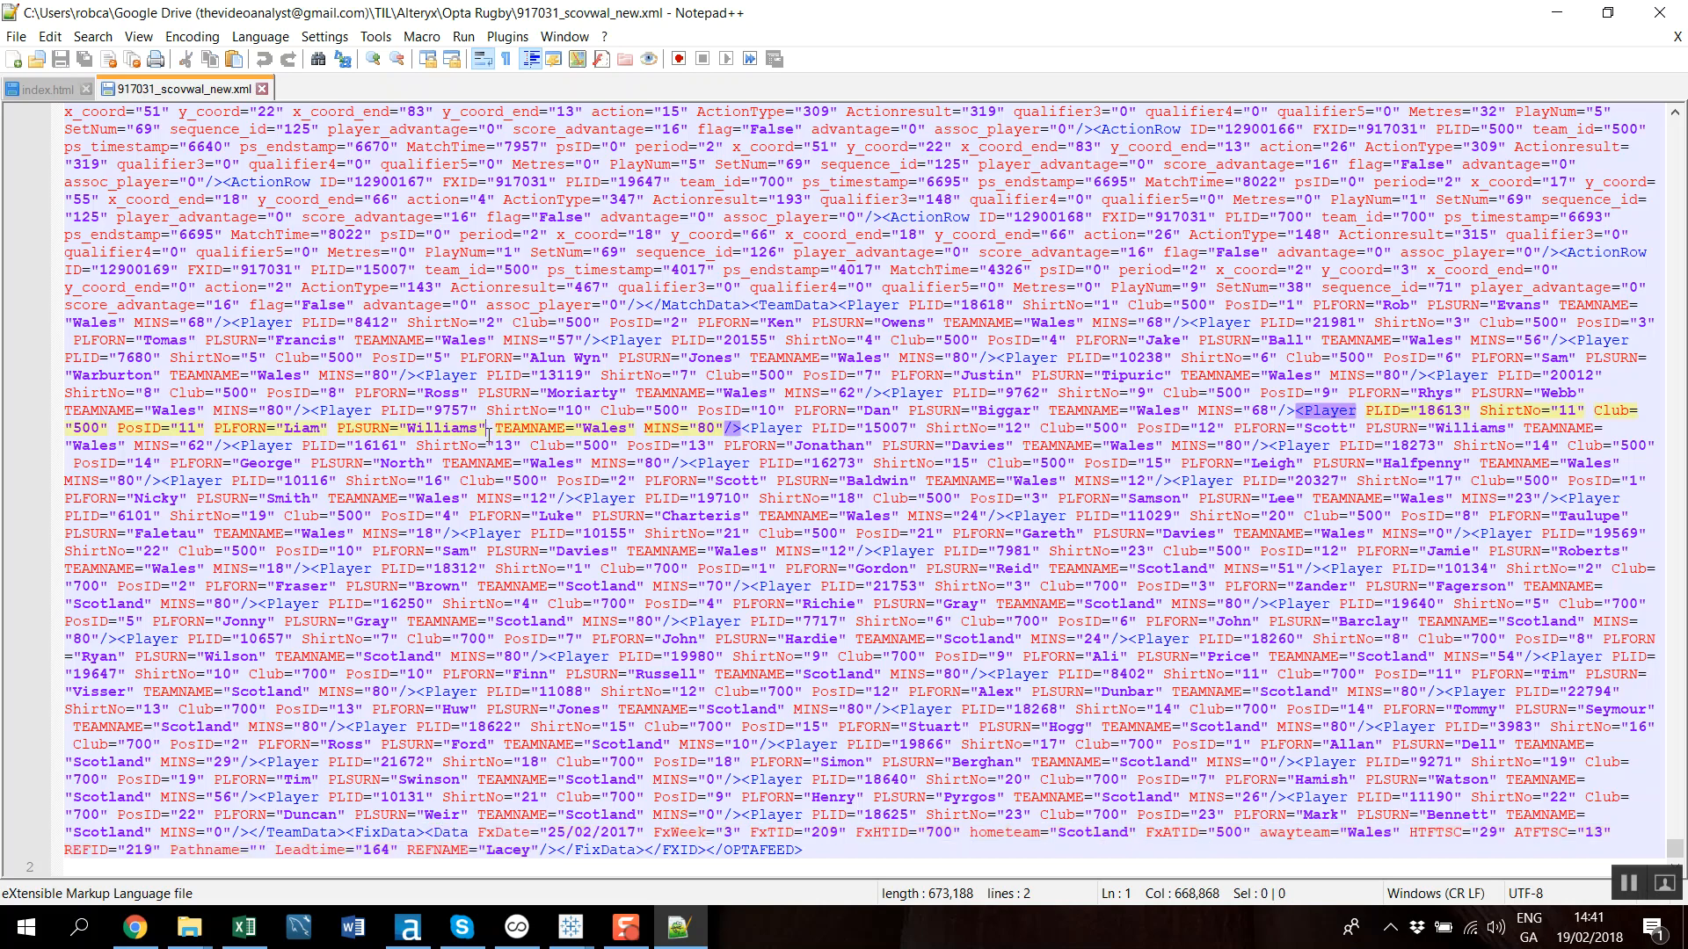
scroll(426, 508, "up", 8)
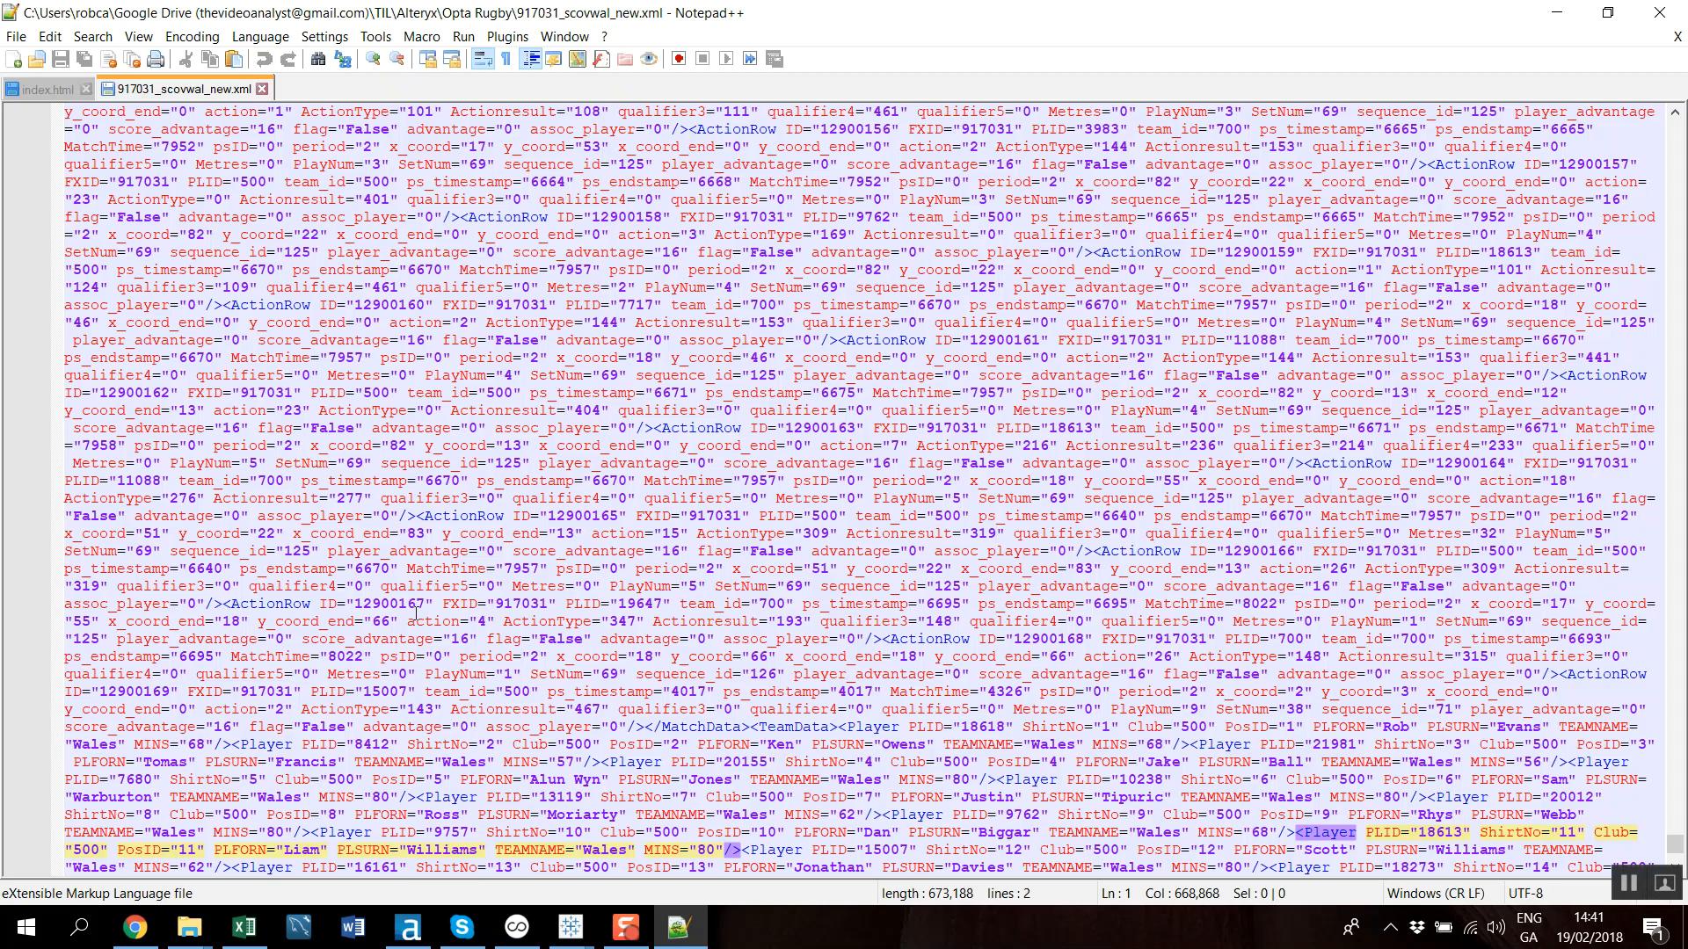
Switch to Alteryx Designer, run New Workflow2 and display the output of its final Browse tool
left_click(409, 928)
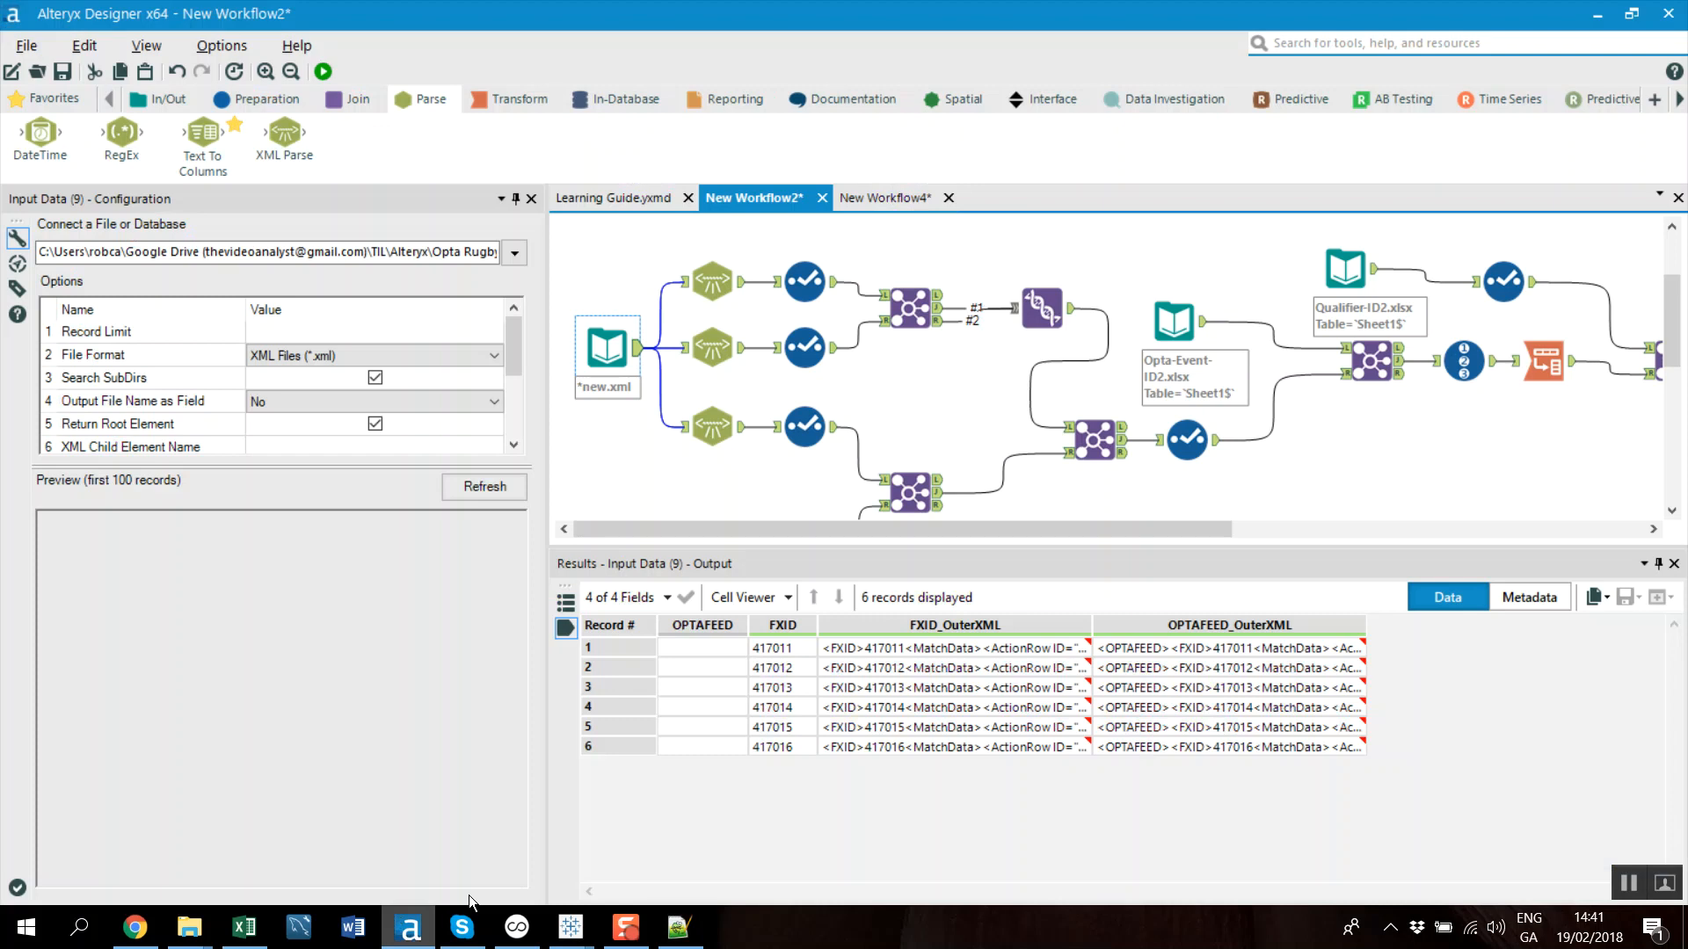
scroll(766, 298, "down", 7)
scroll(766, 299, "up", 6)
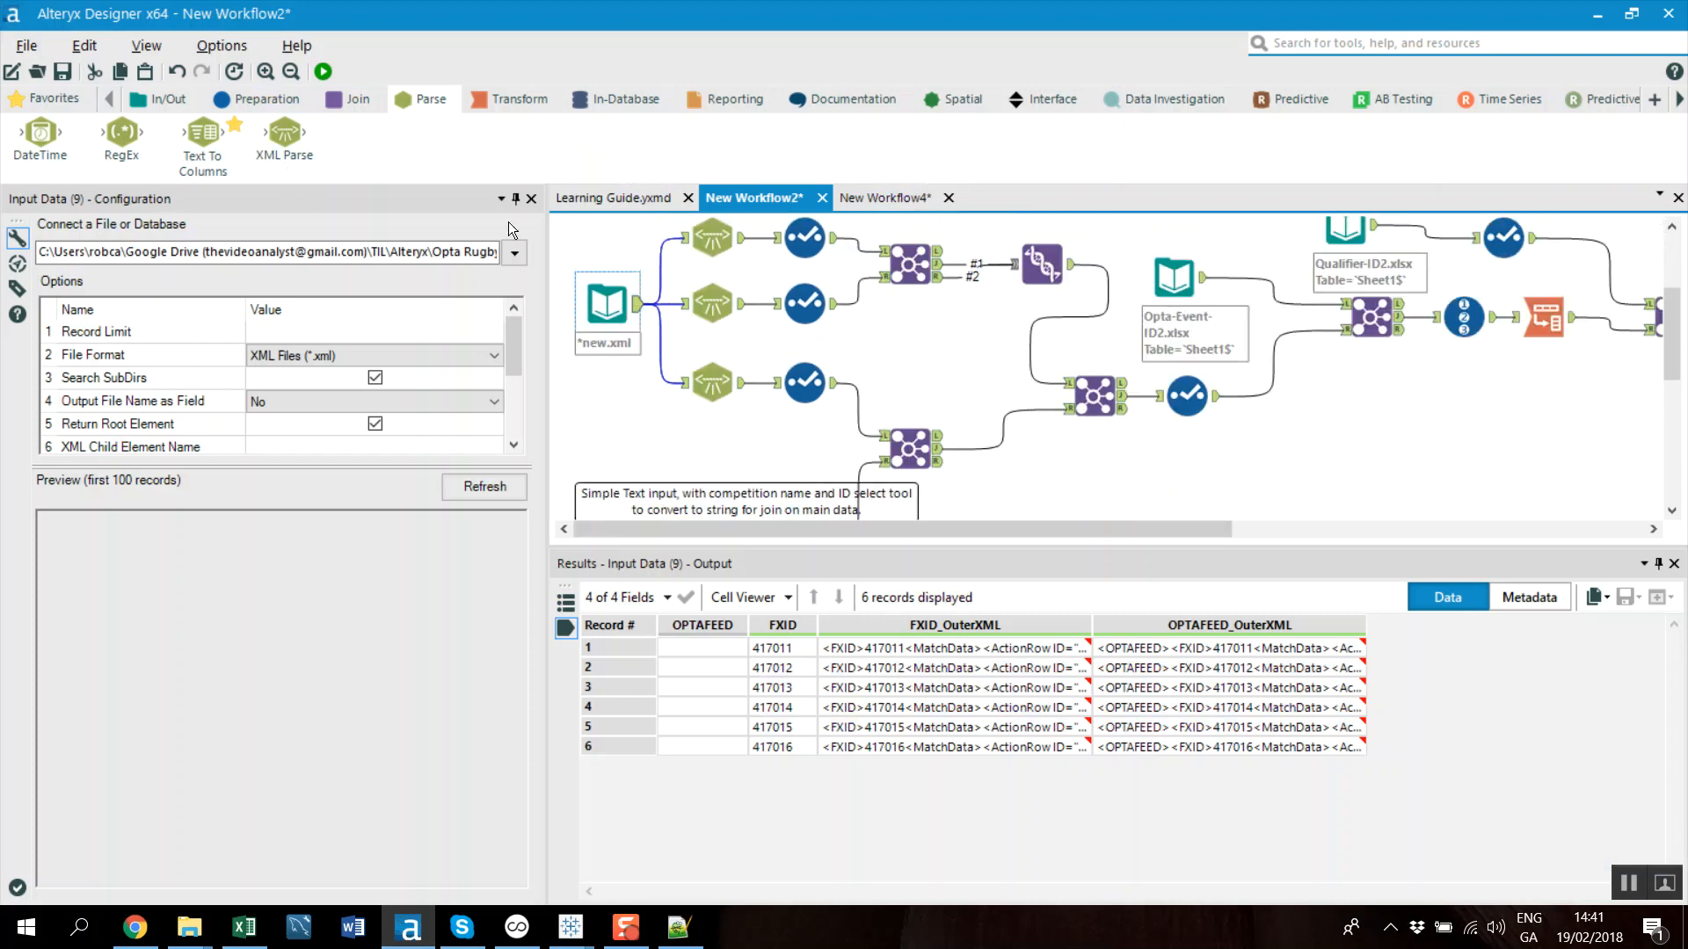
scroll(800, 402, "up", 1)
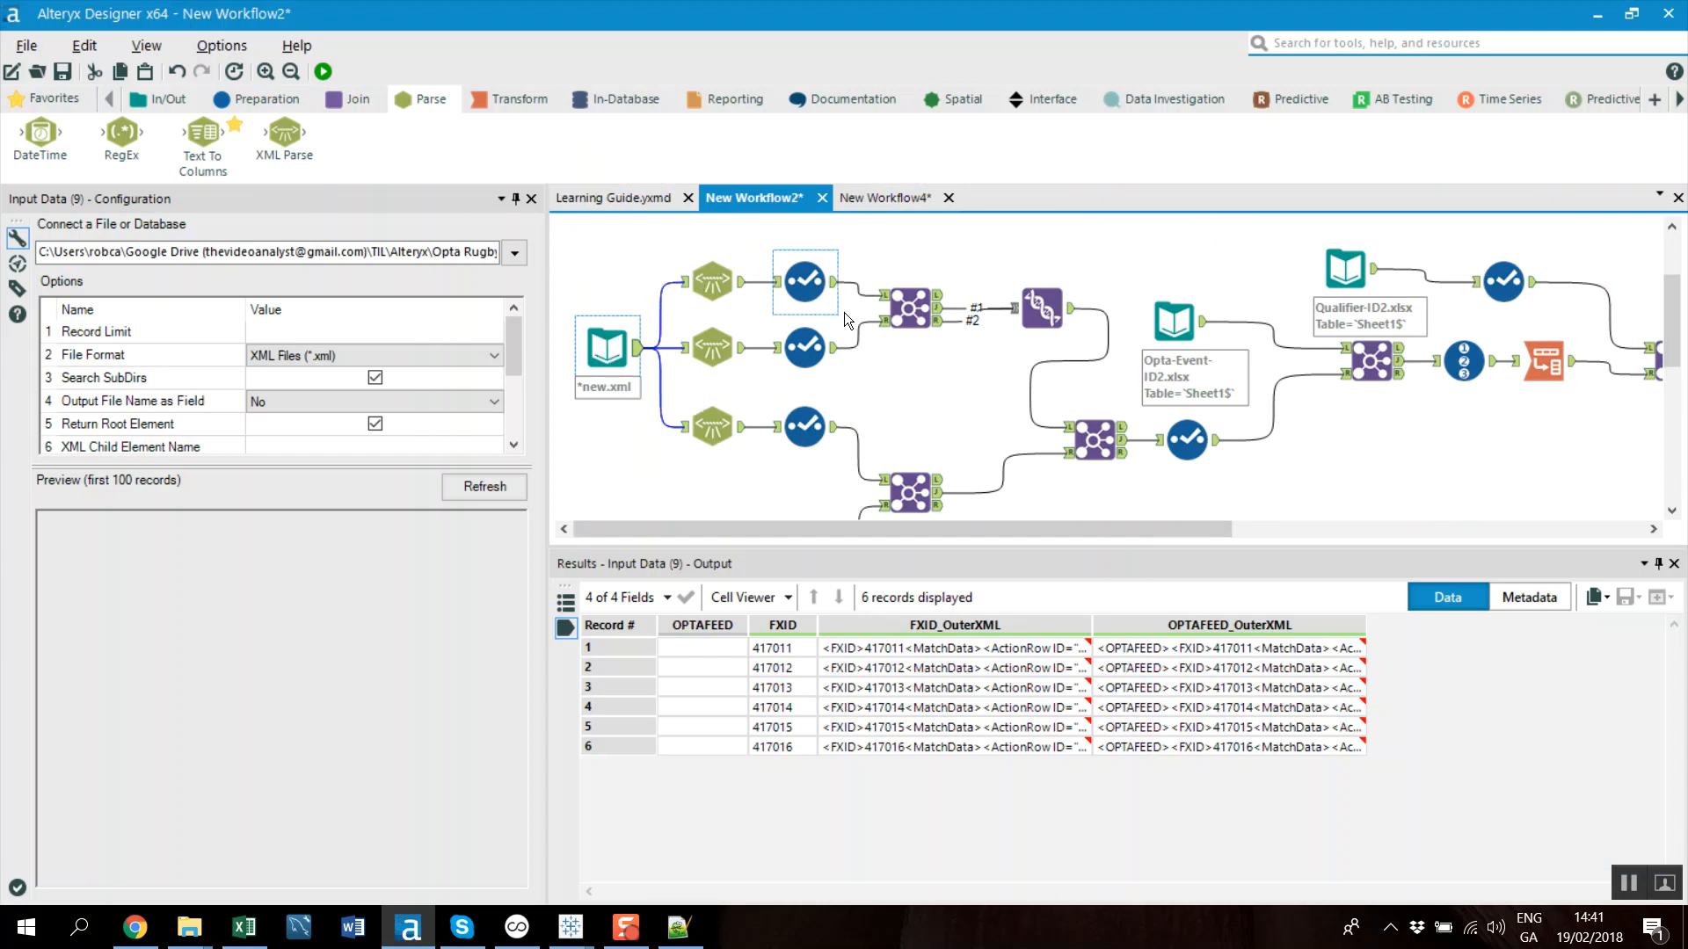
left_click_drag(1180, 534, 1537, 530)
left_click(1386, 344)
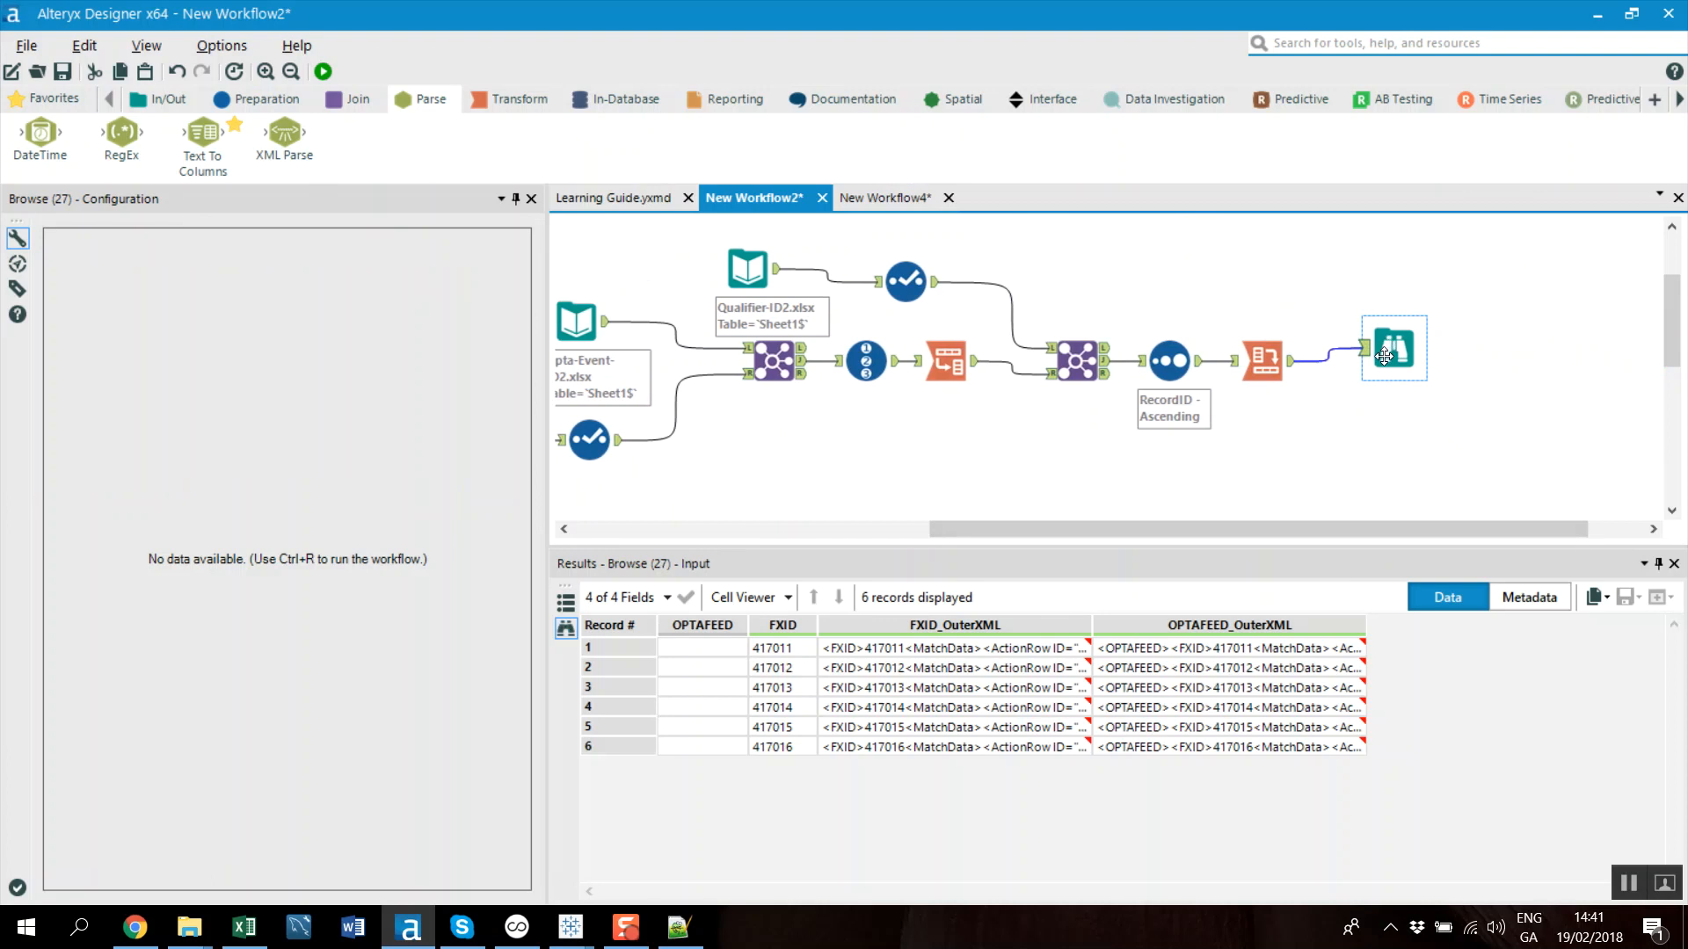
left_click(322, 71)
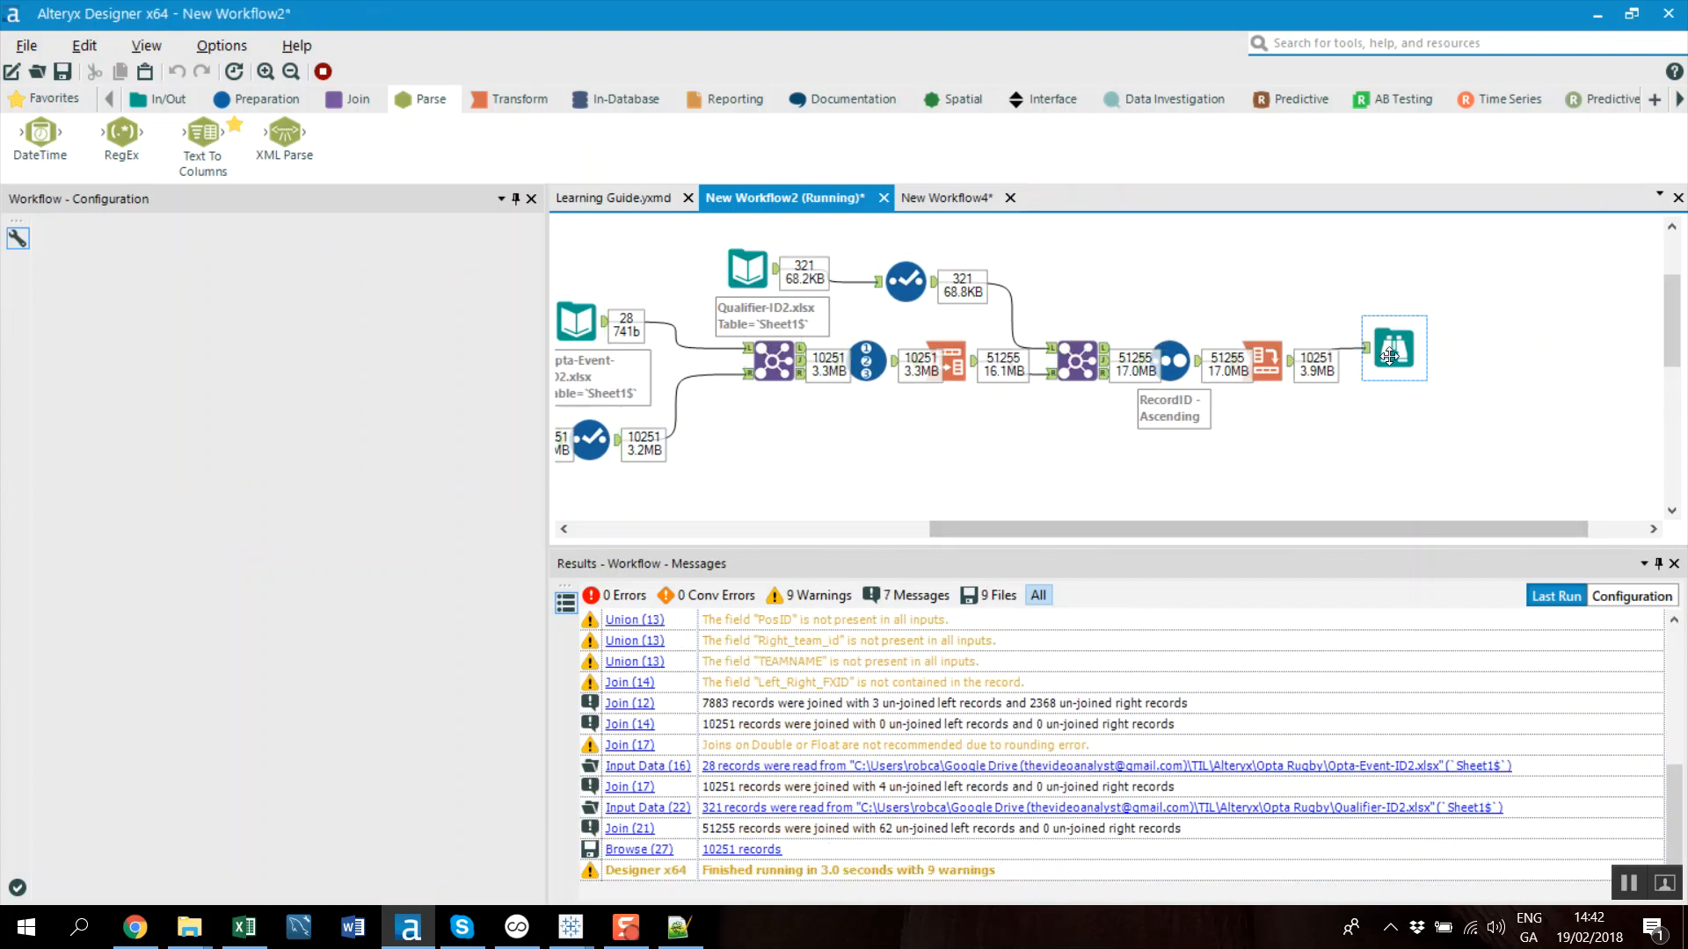
left_click(1389, 356)
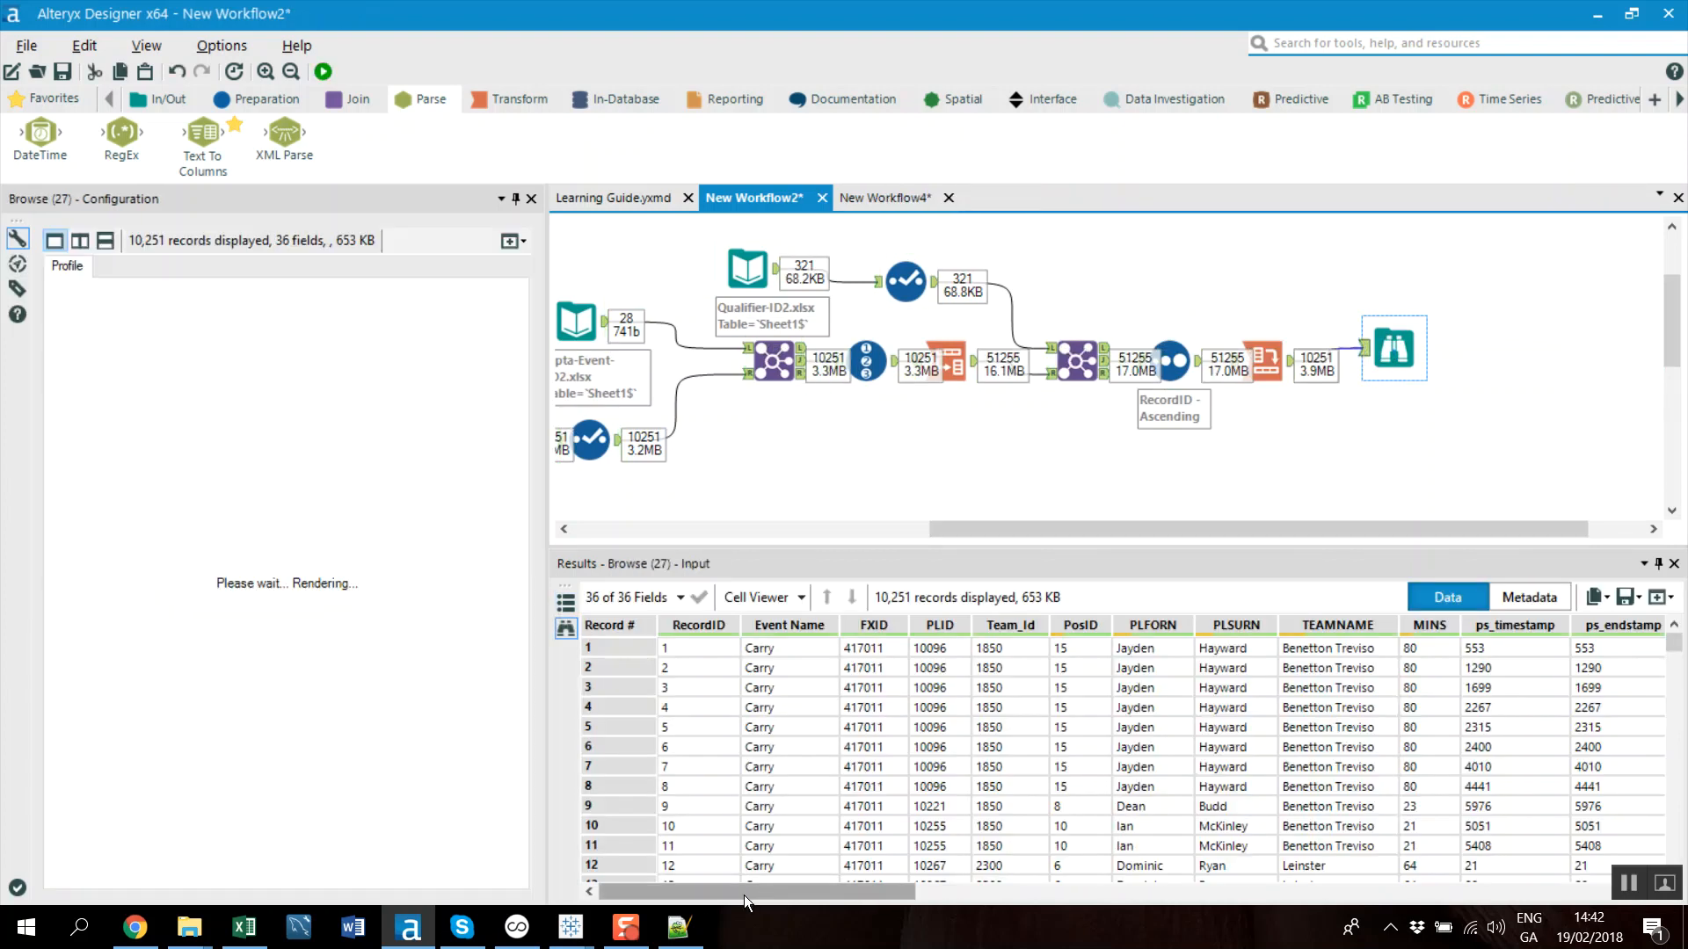
Examine the Browse output's event, fixture, player, team, qualifier, ActionType and Actionresult columns
left_click(767, 647)
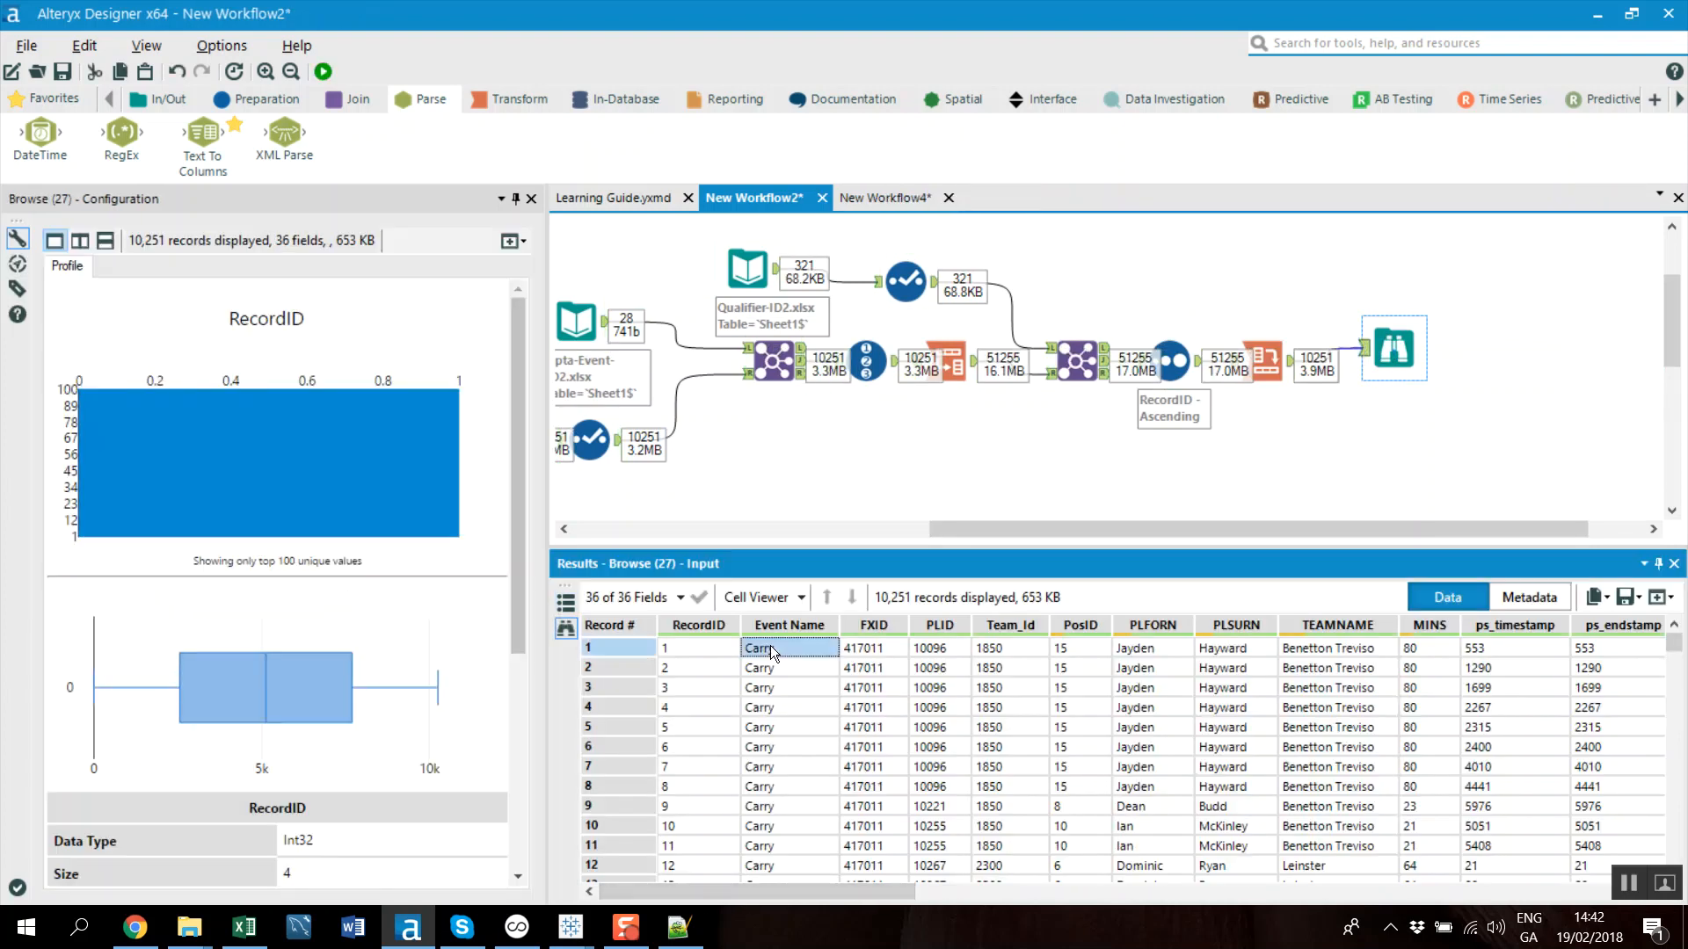
left_click(868, 647)
left_click_drag(1141, 646, 1358, 648)
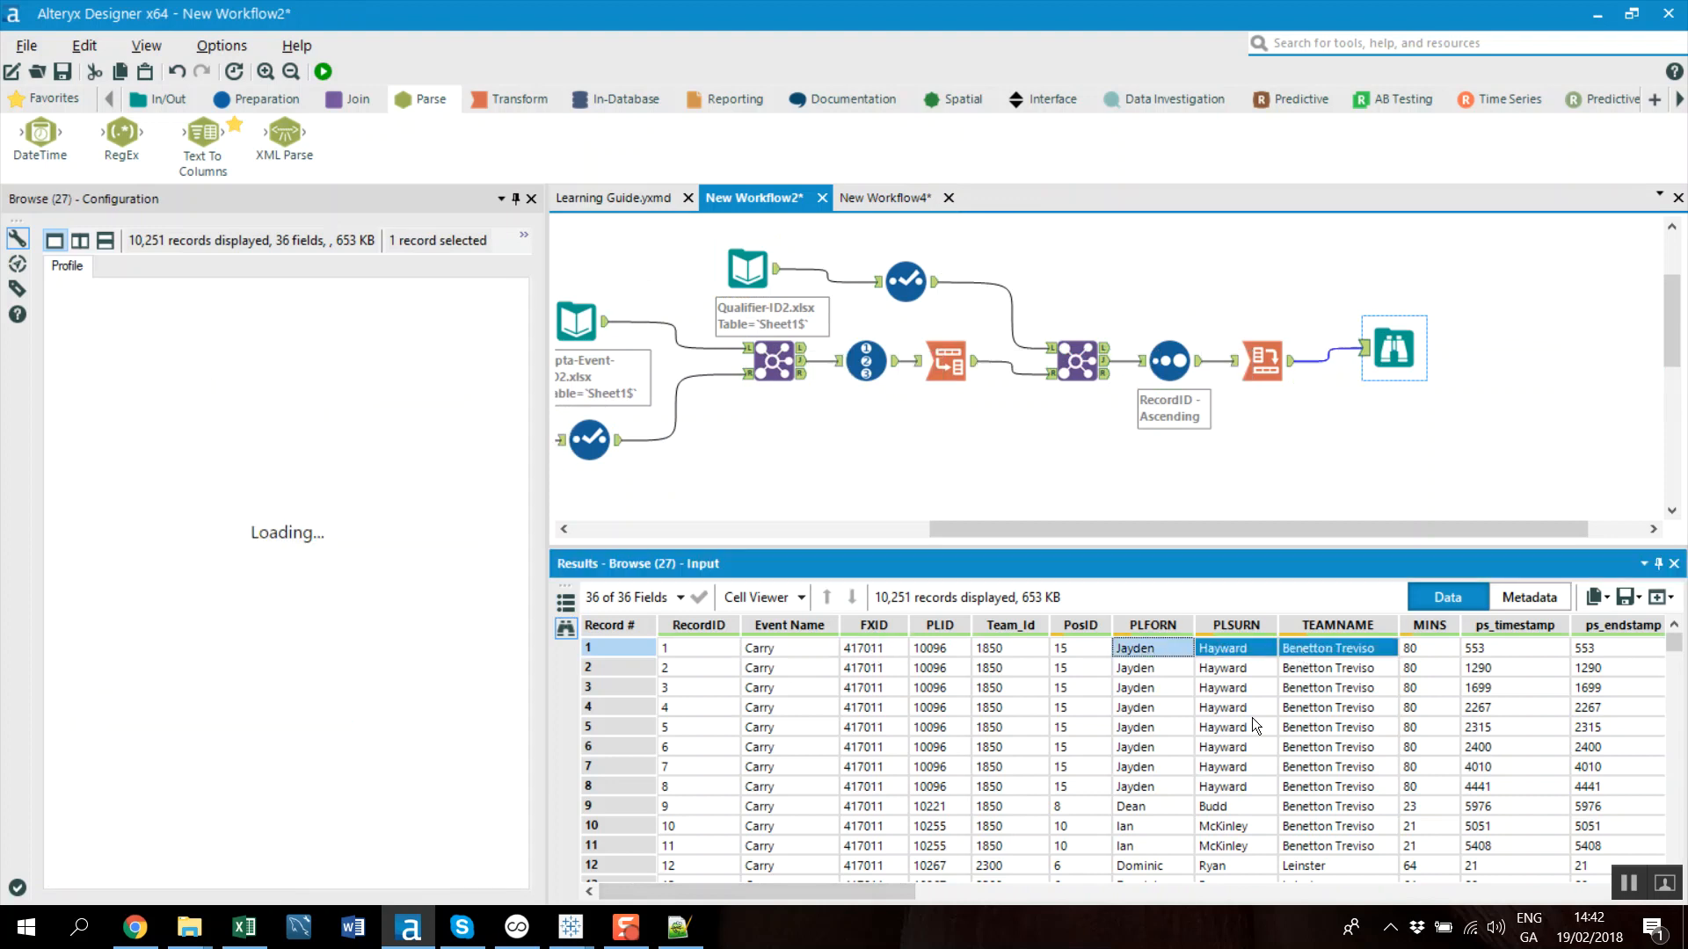
left_click_drag(884, 893, 1635, 891)
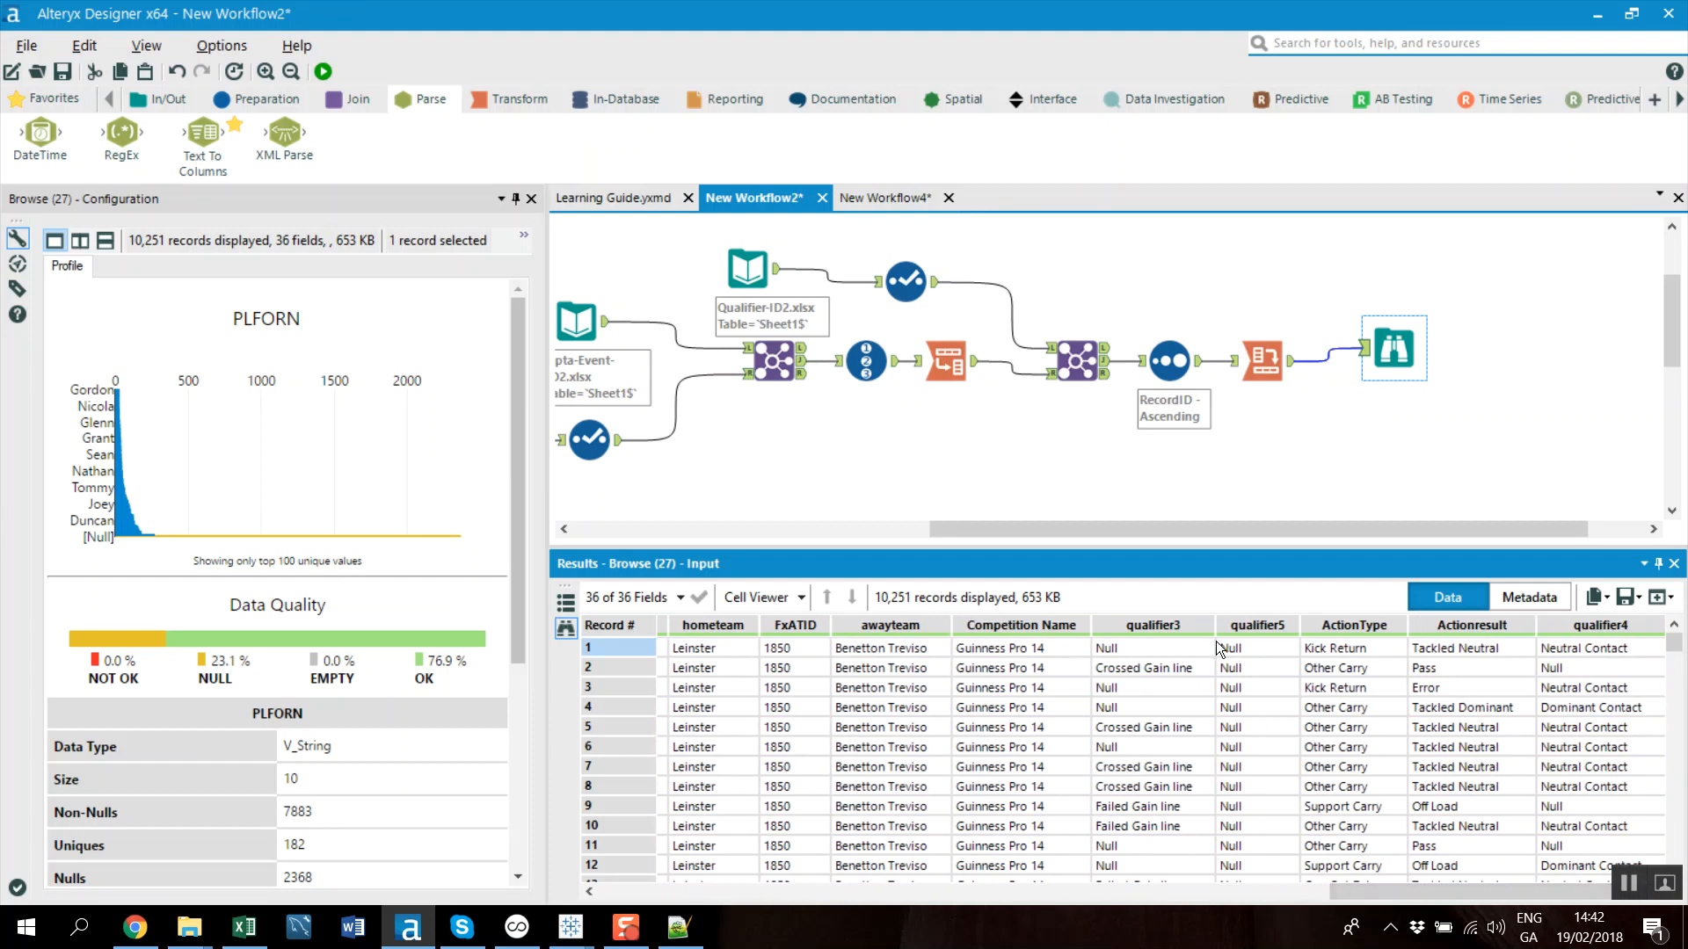
left_click(1153, 650)
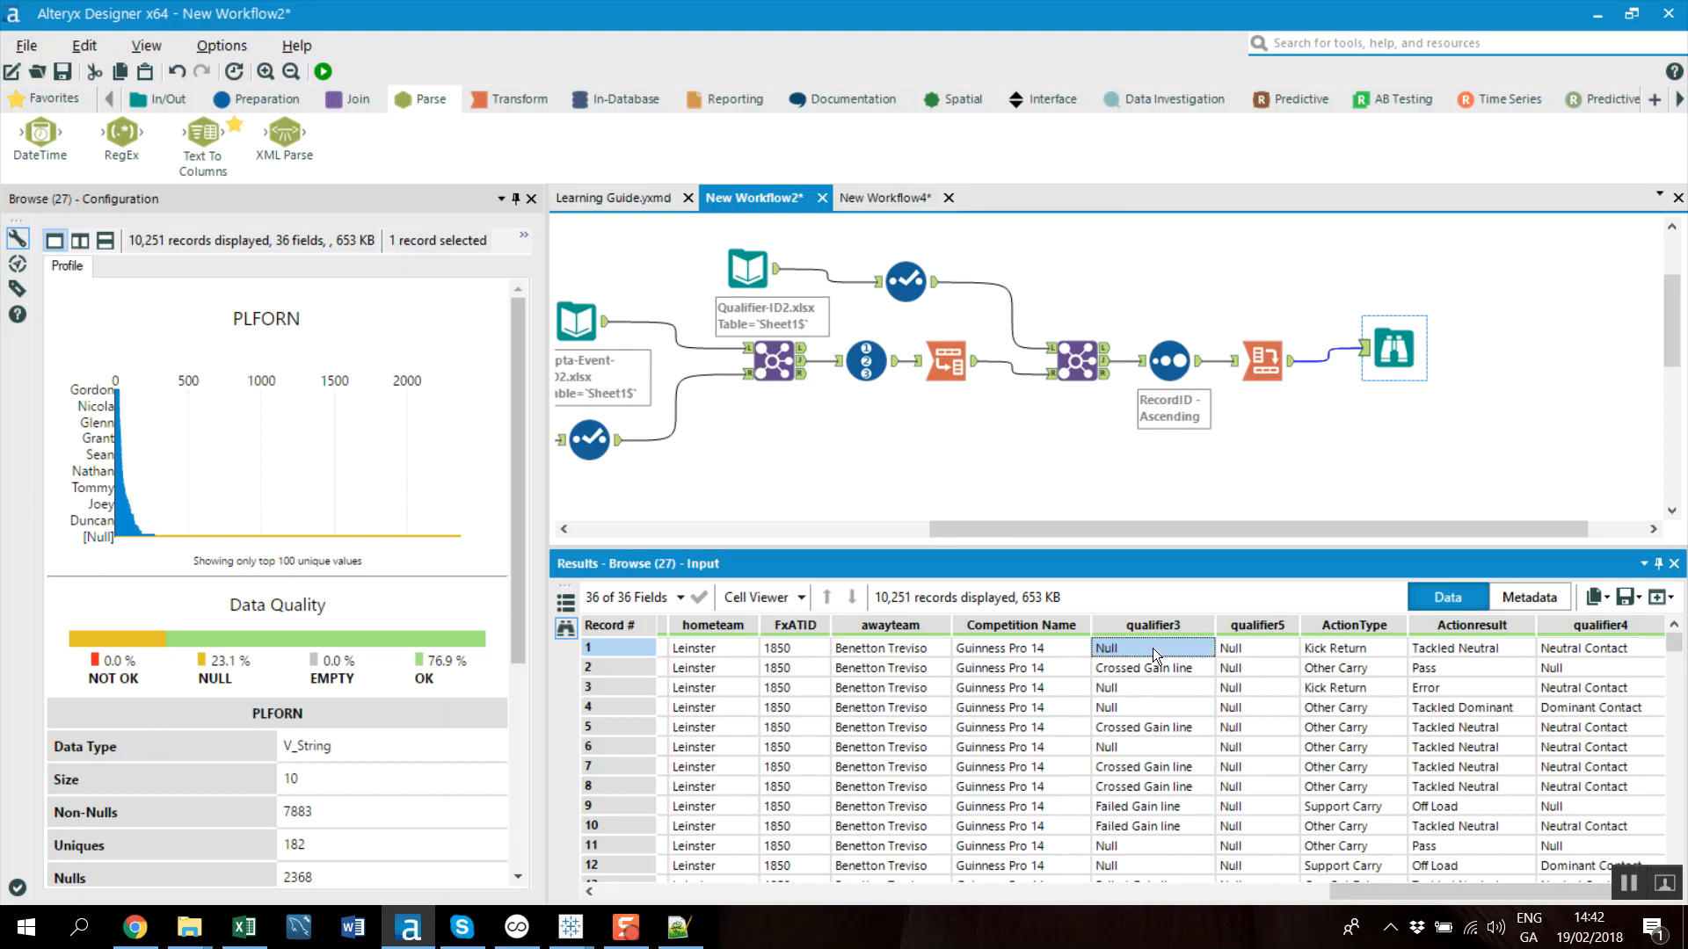
left_click_drag(1341, 648, 1603, 652)
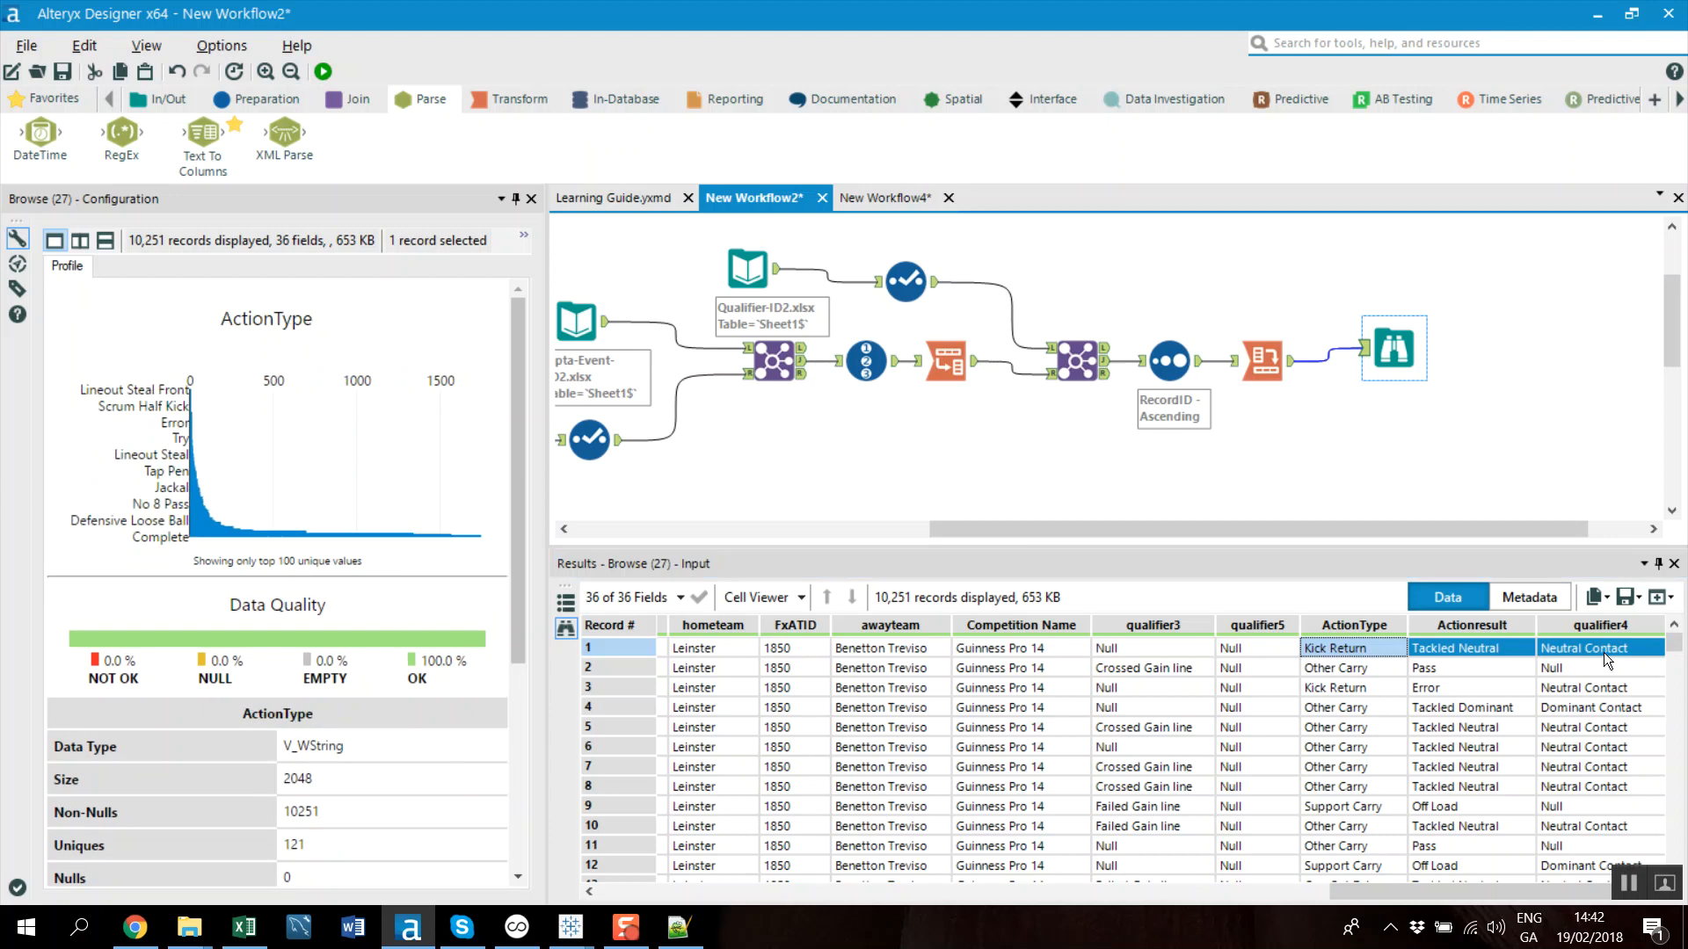
left_click_drag(1228, 748, 1517, 730)
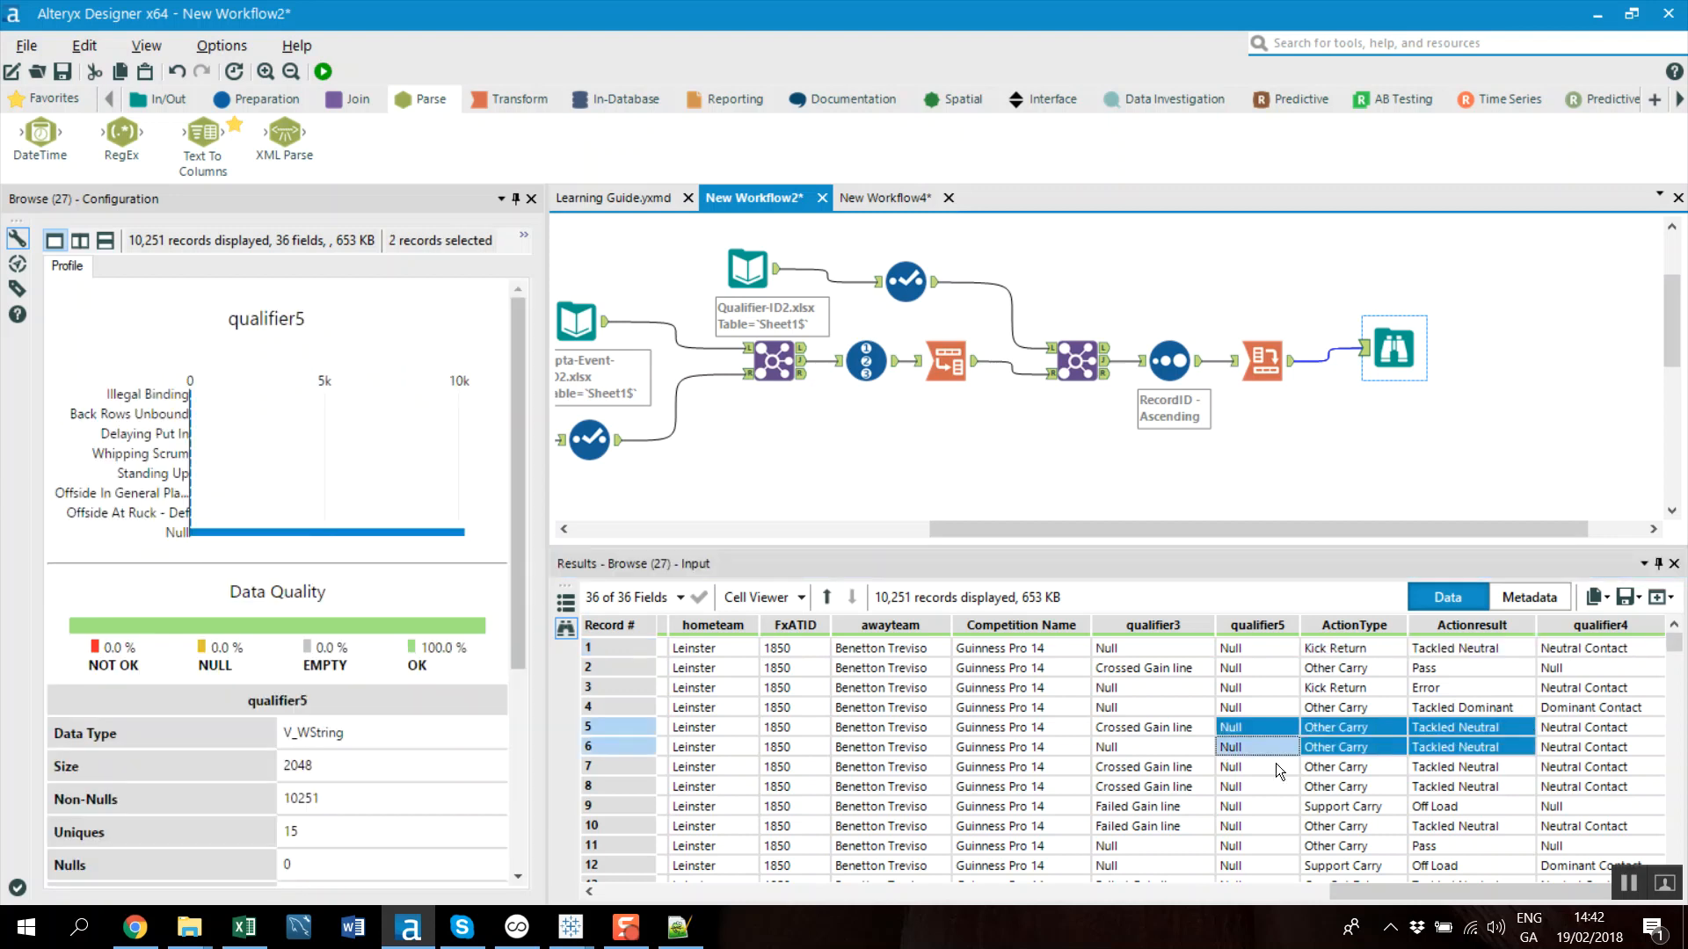
left_click_drag(1078, 532, 710, 557)
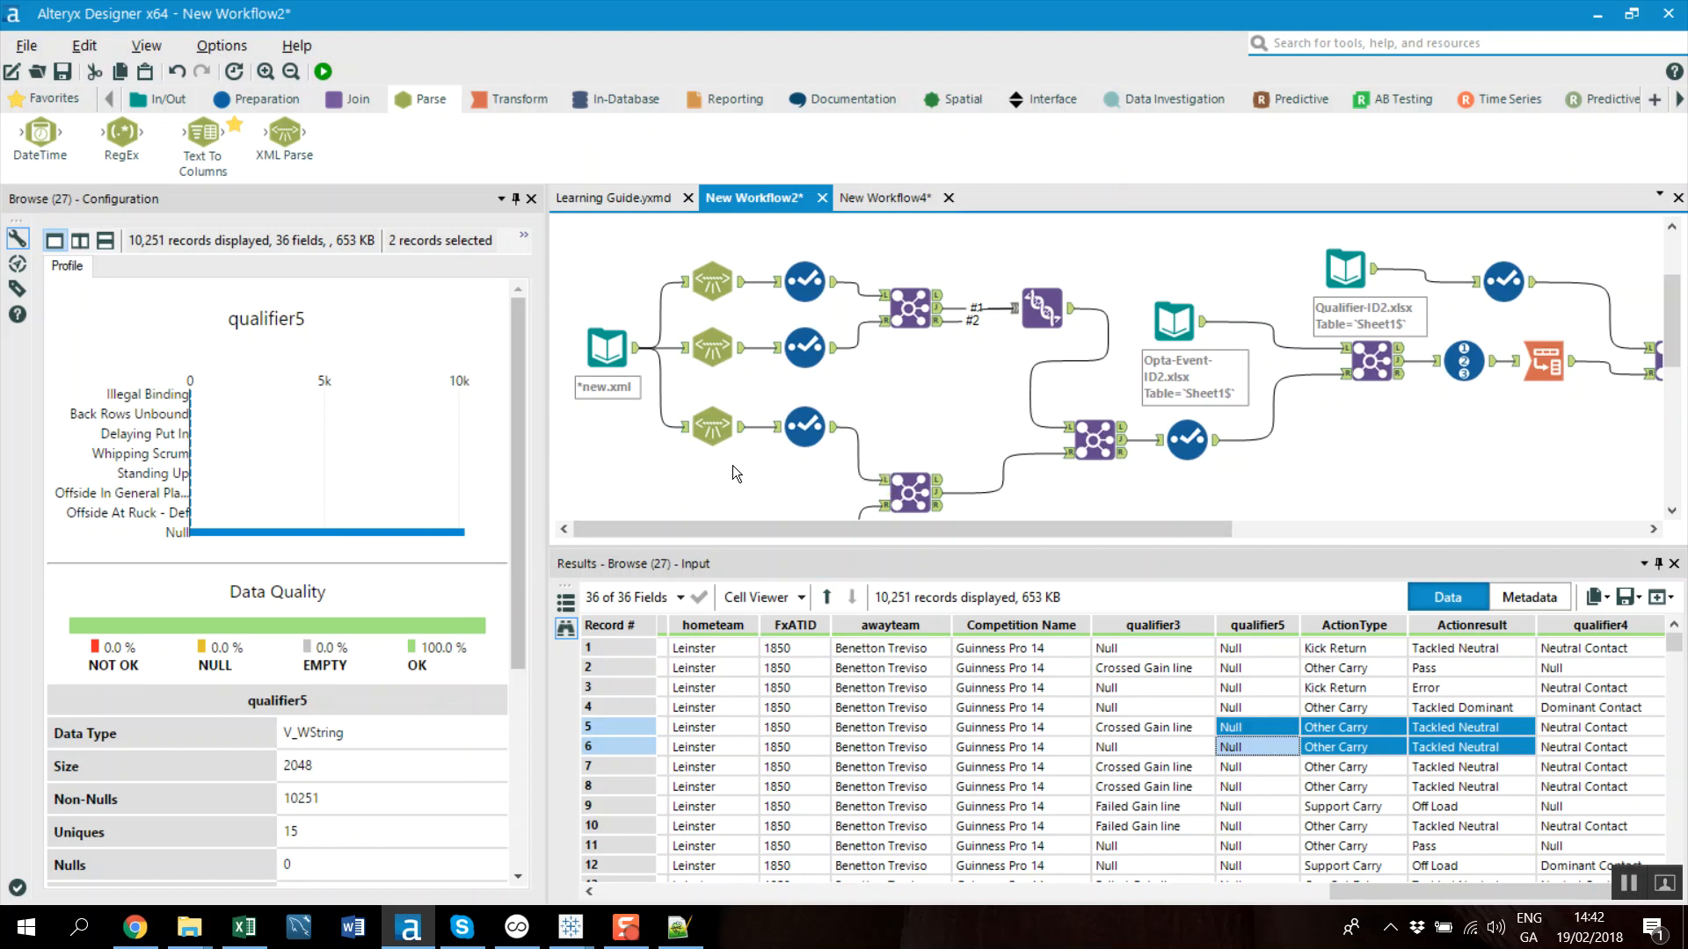
Add an Input Data tool to the empty New Workflow4 canvas and connect it to 917031_scovwal_new.xml in the Opta Rugby folder
left_click(882, 198)
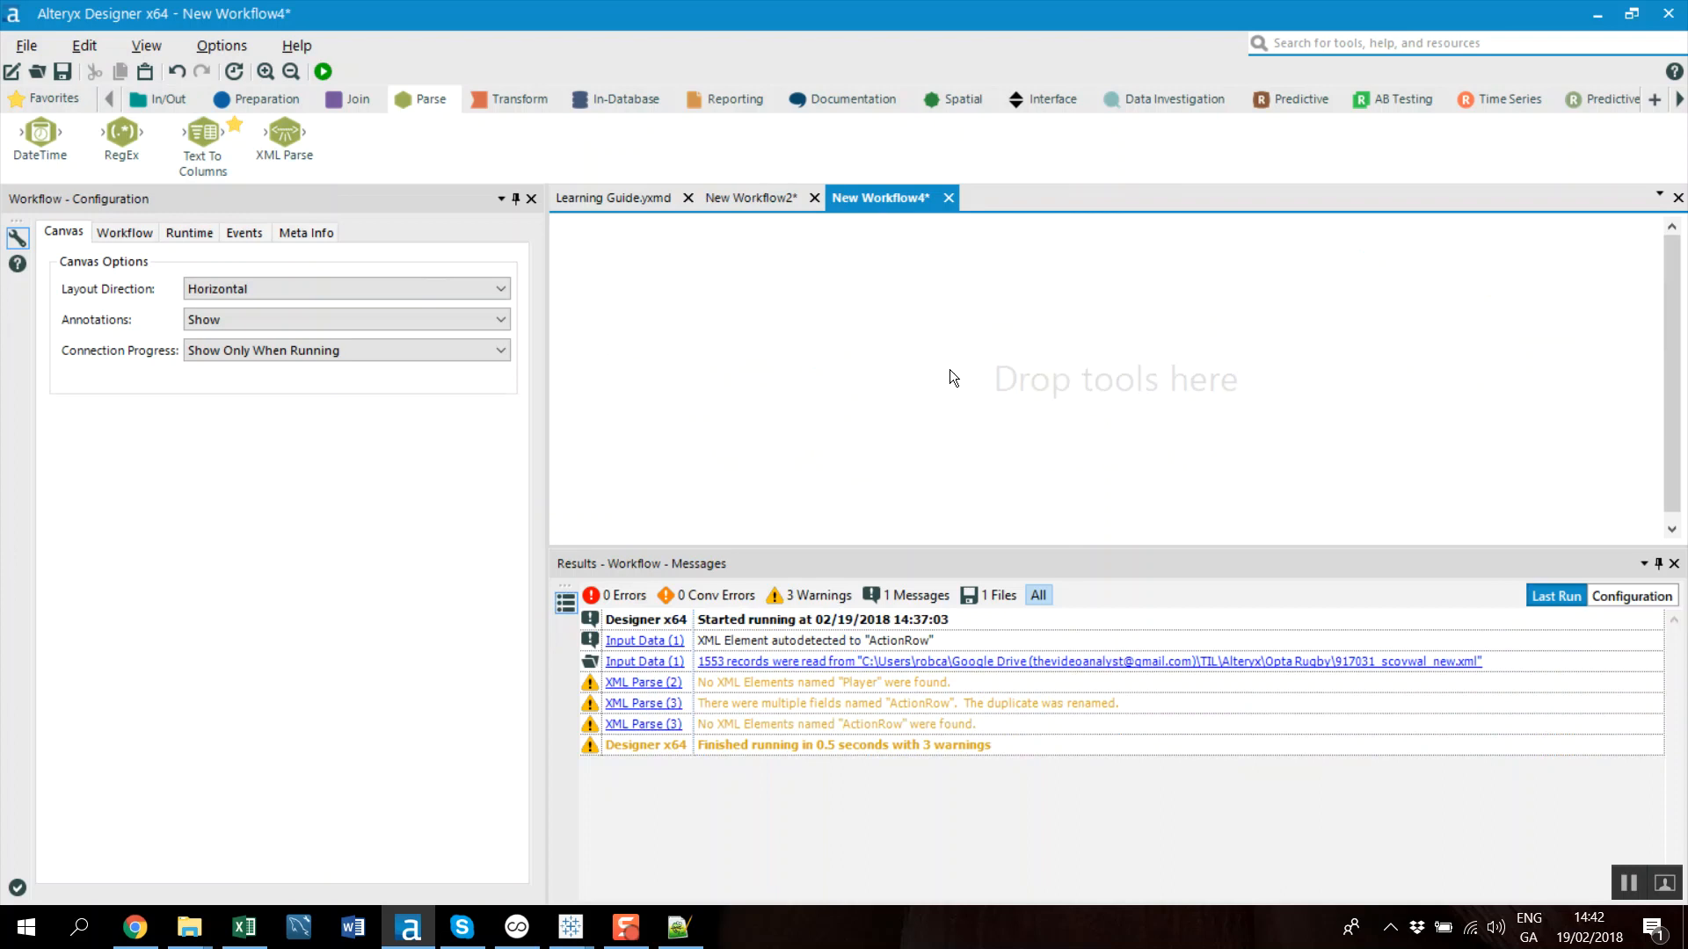
left_click(151, 102)
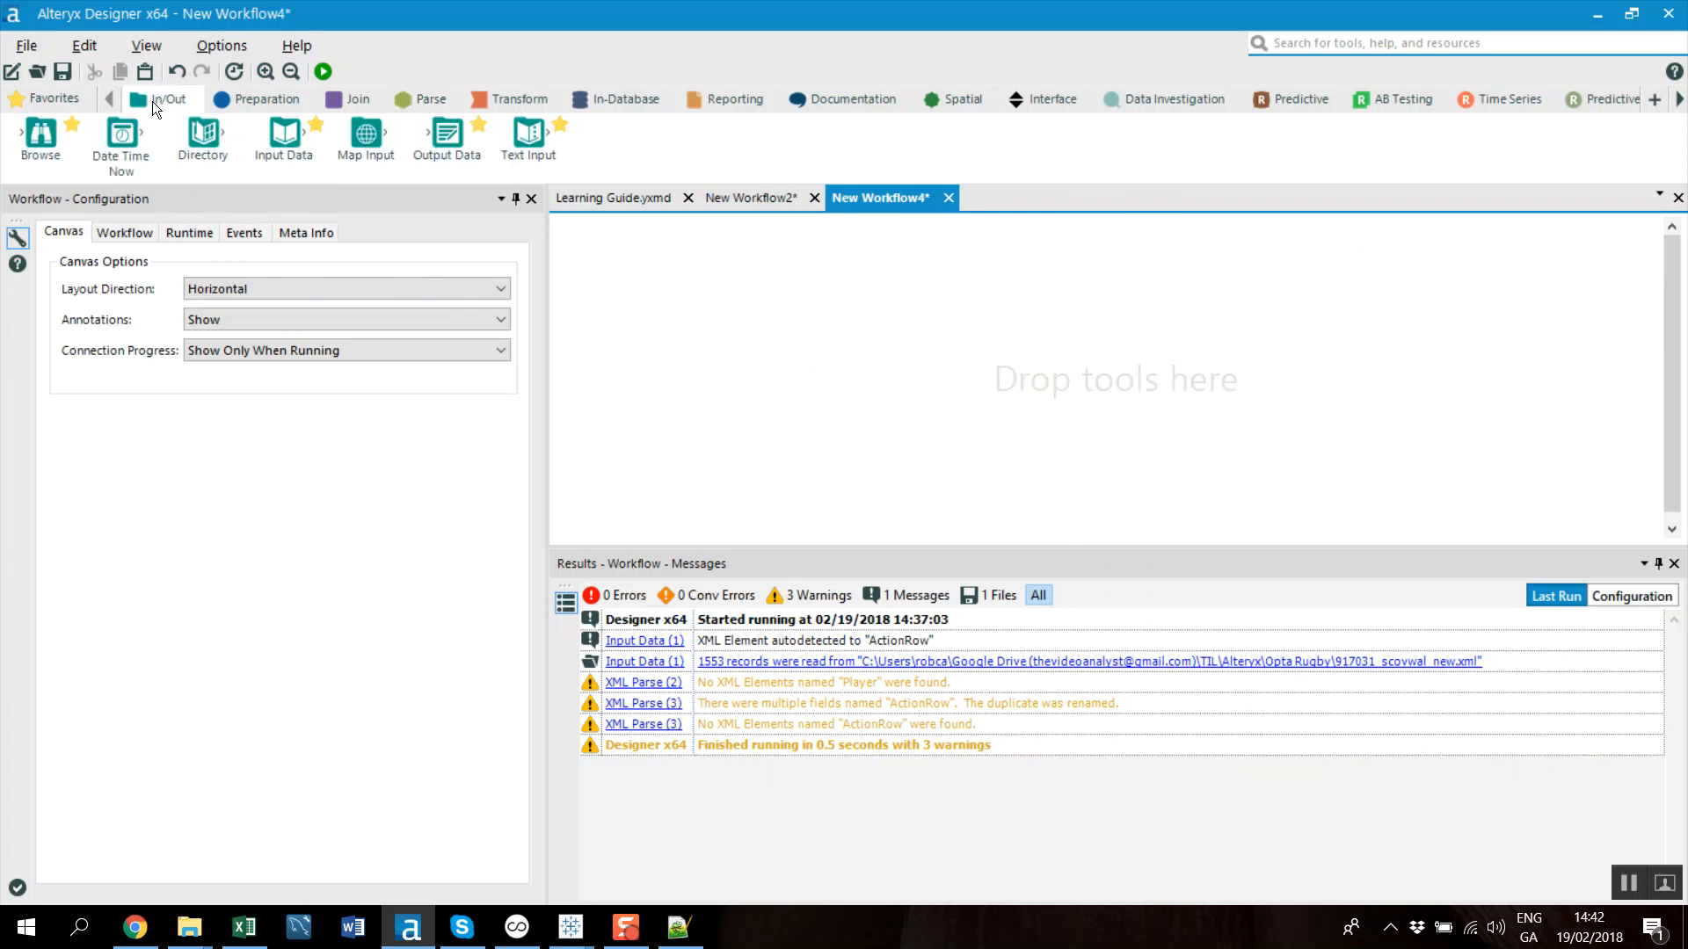
left_click_drag(519, 132, 515, 134)
left_click_drag(283, 134, 654, 325)
left_click(514, 253)
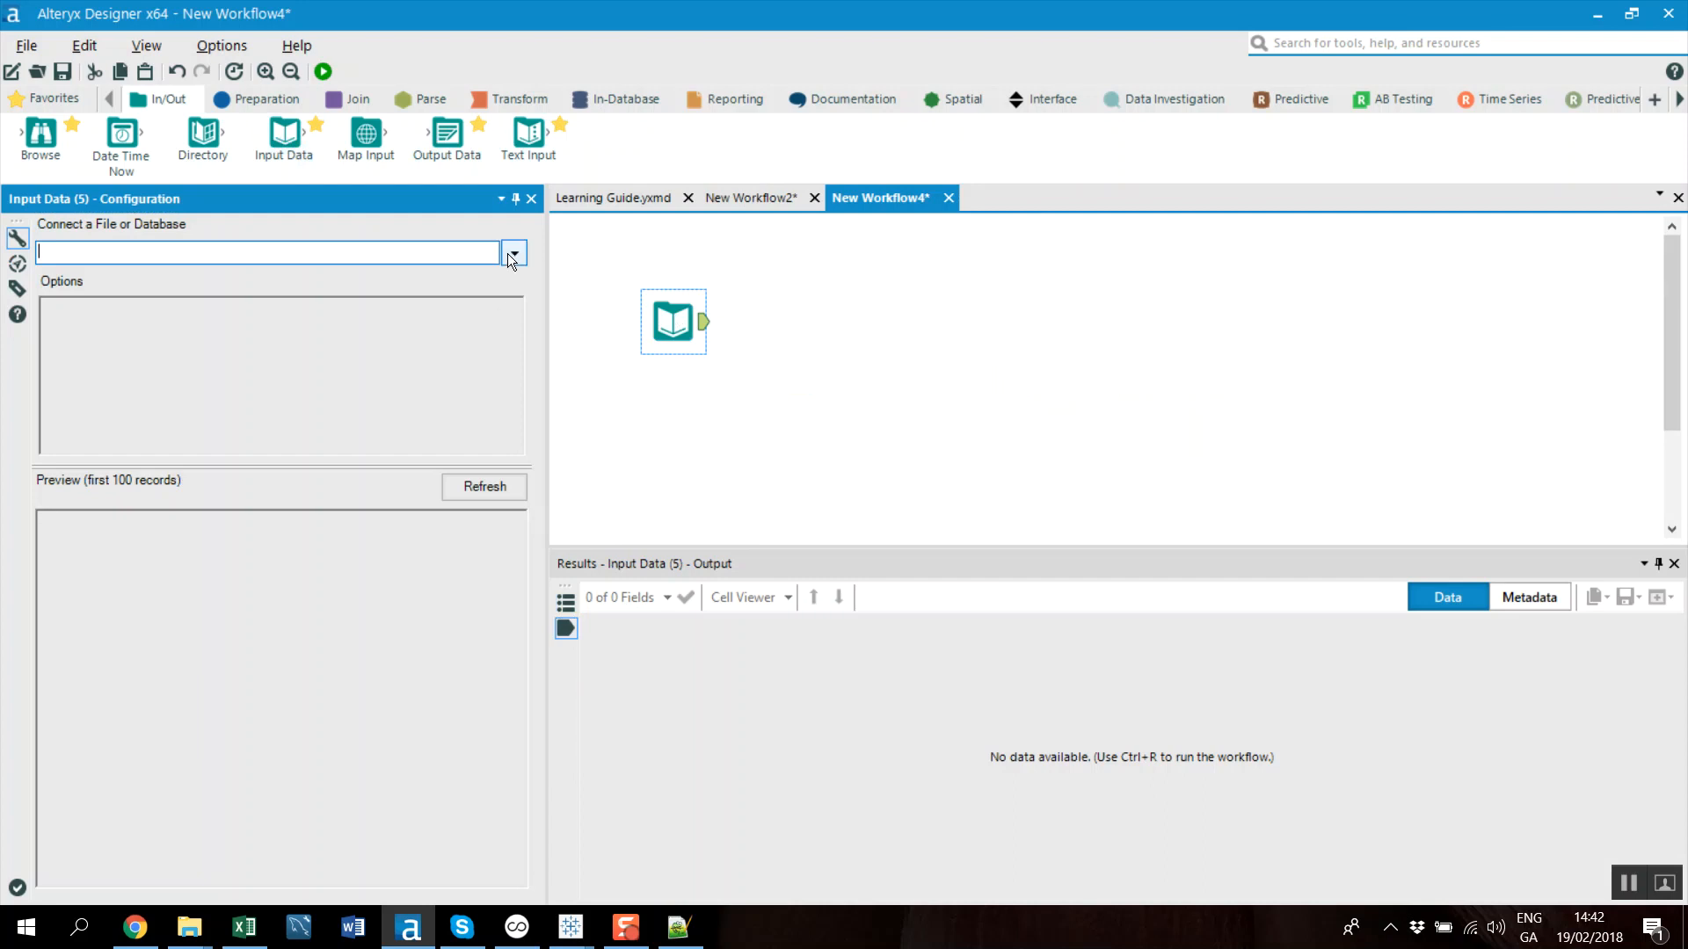
left_click(378, 288)
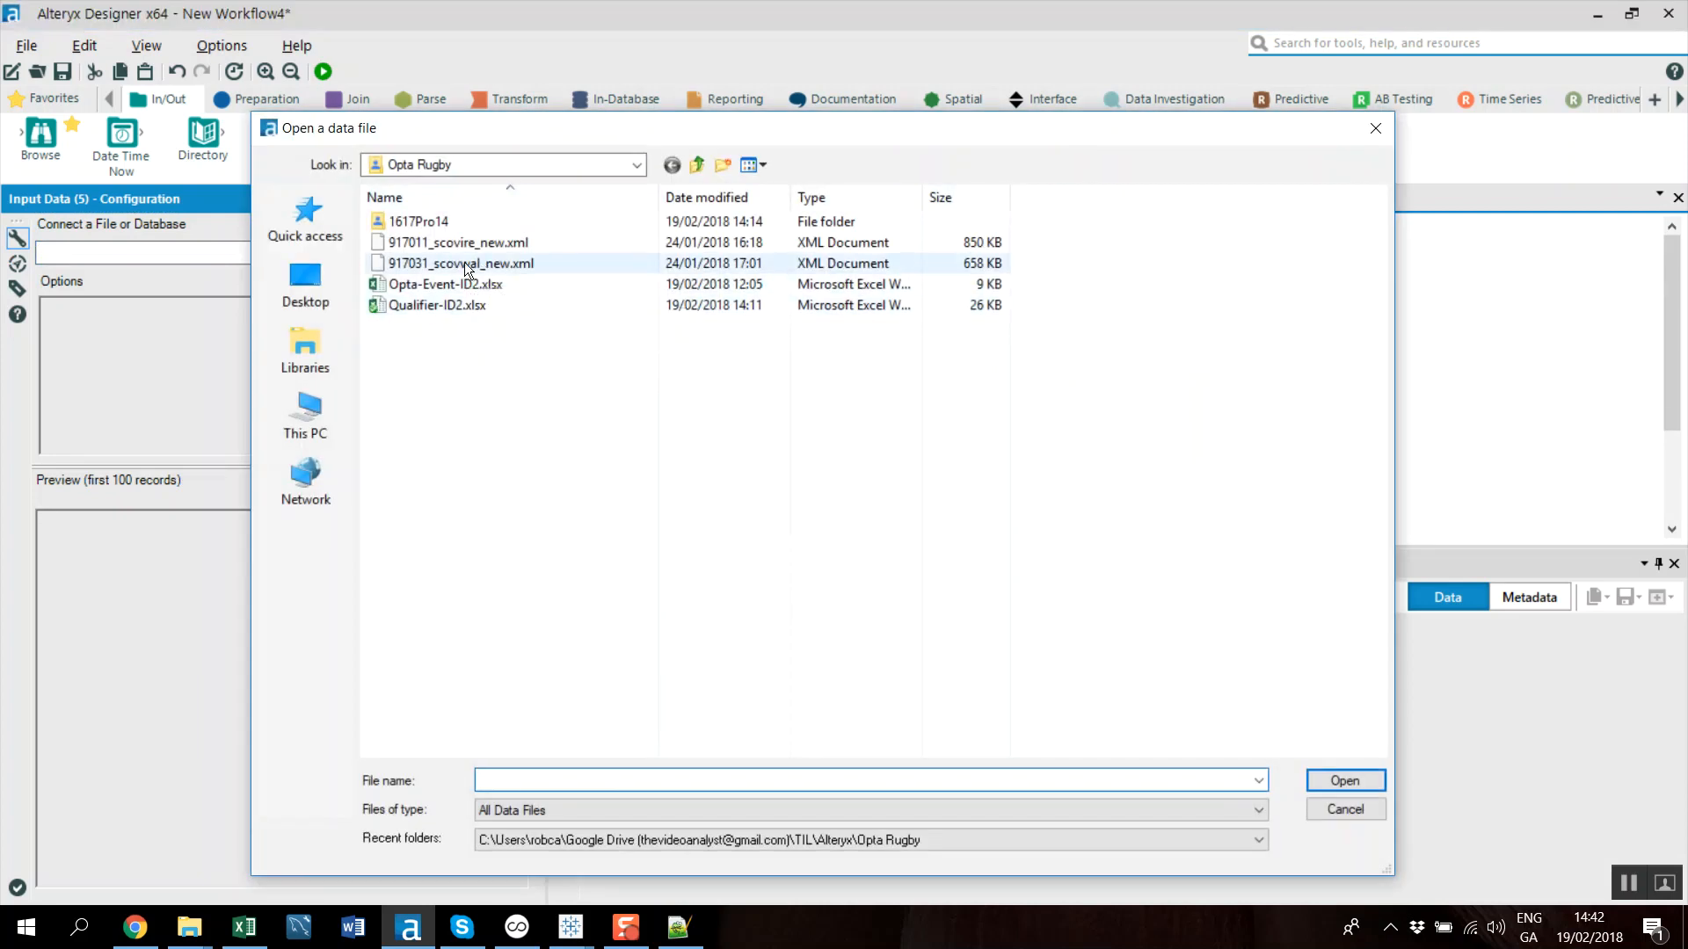
double_click(464, 262)
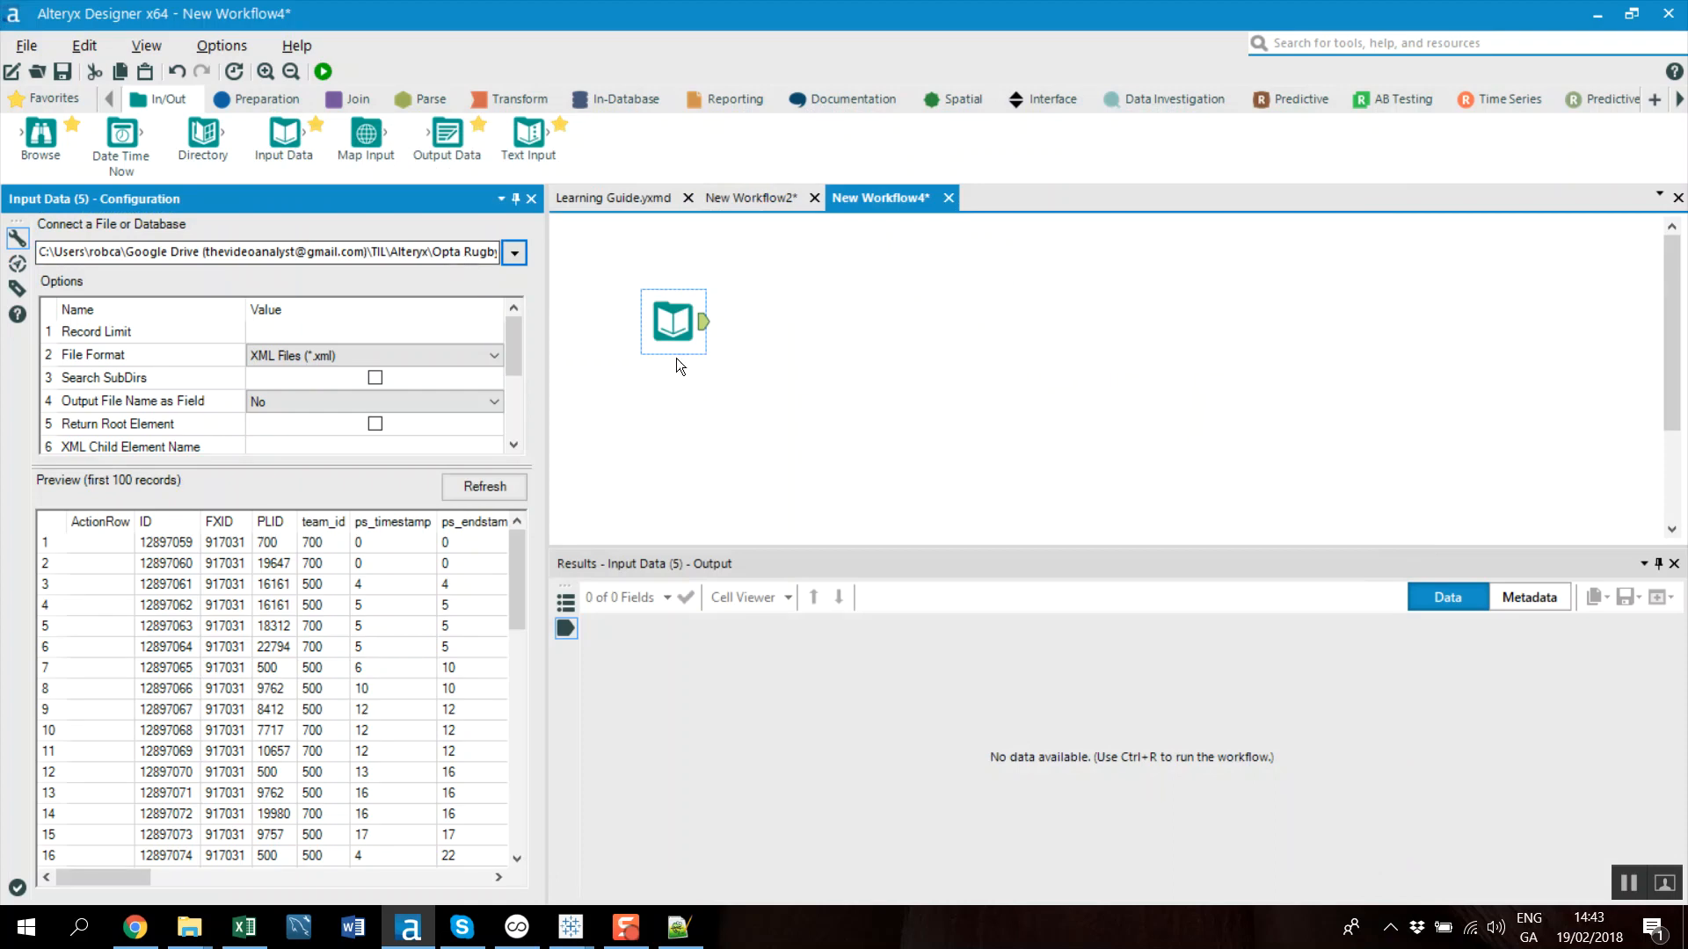
left_click_drag(671, 323, 671, 349)
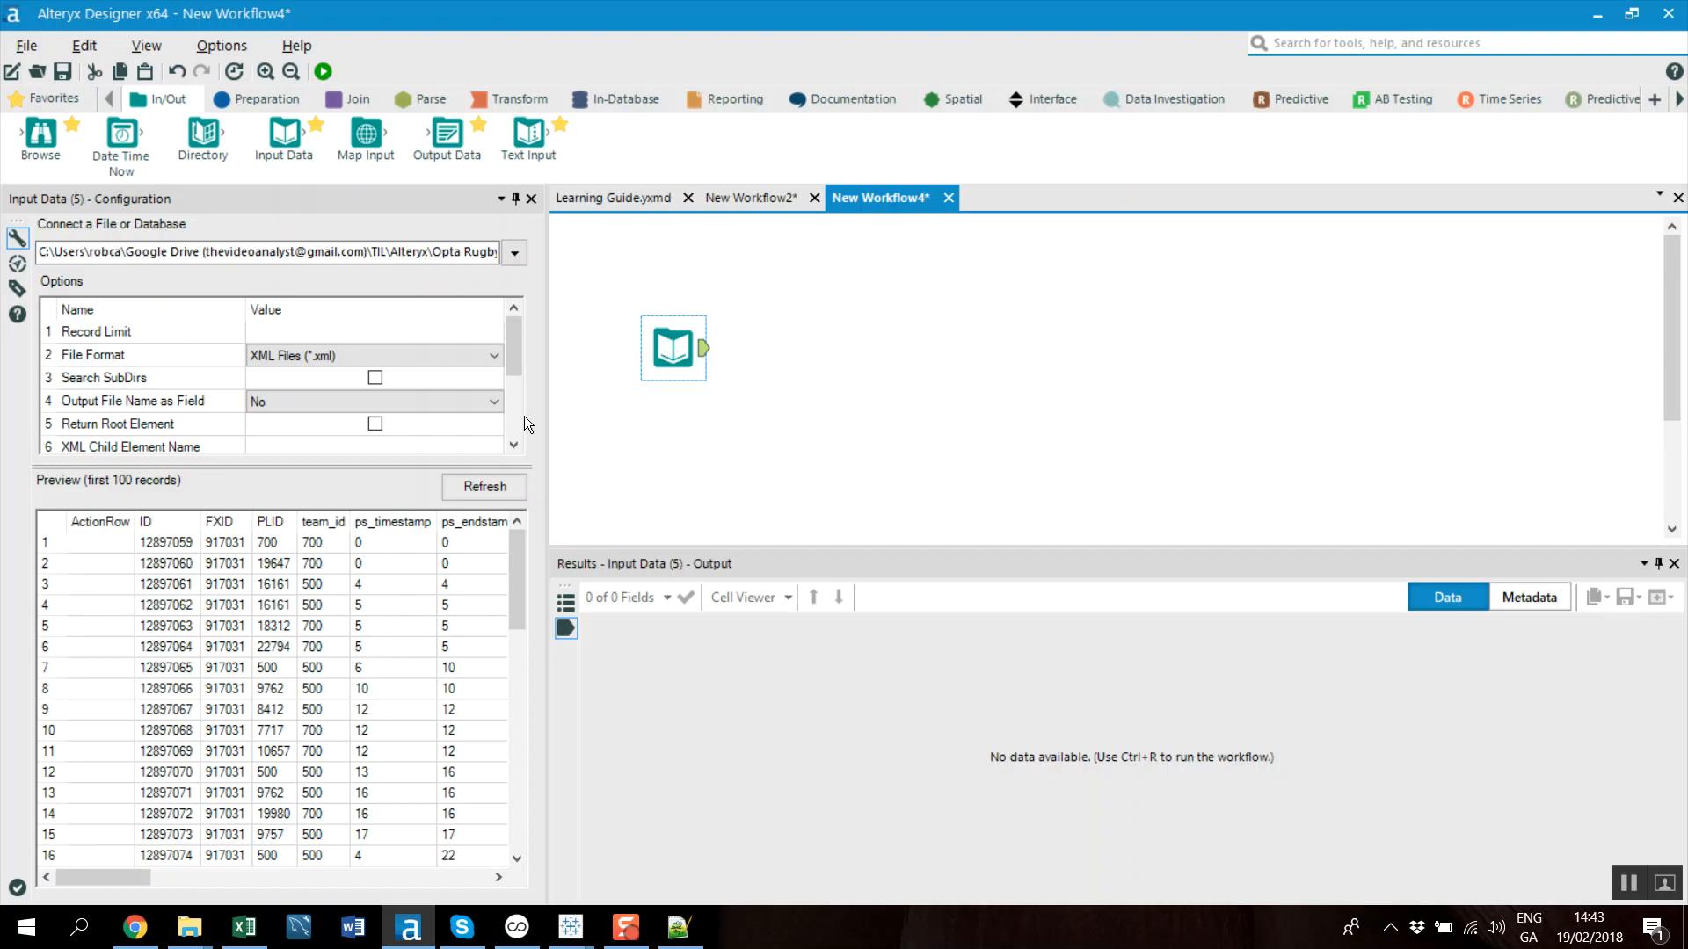
Enable Return Root Element and Return Outer XML for the XML input
left_click(431, 462)
left_click_drag(400, 467, 402, 625)
left_click(383, 424)
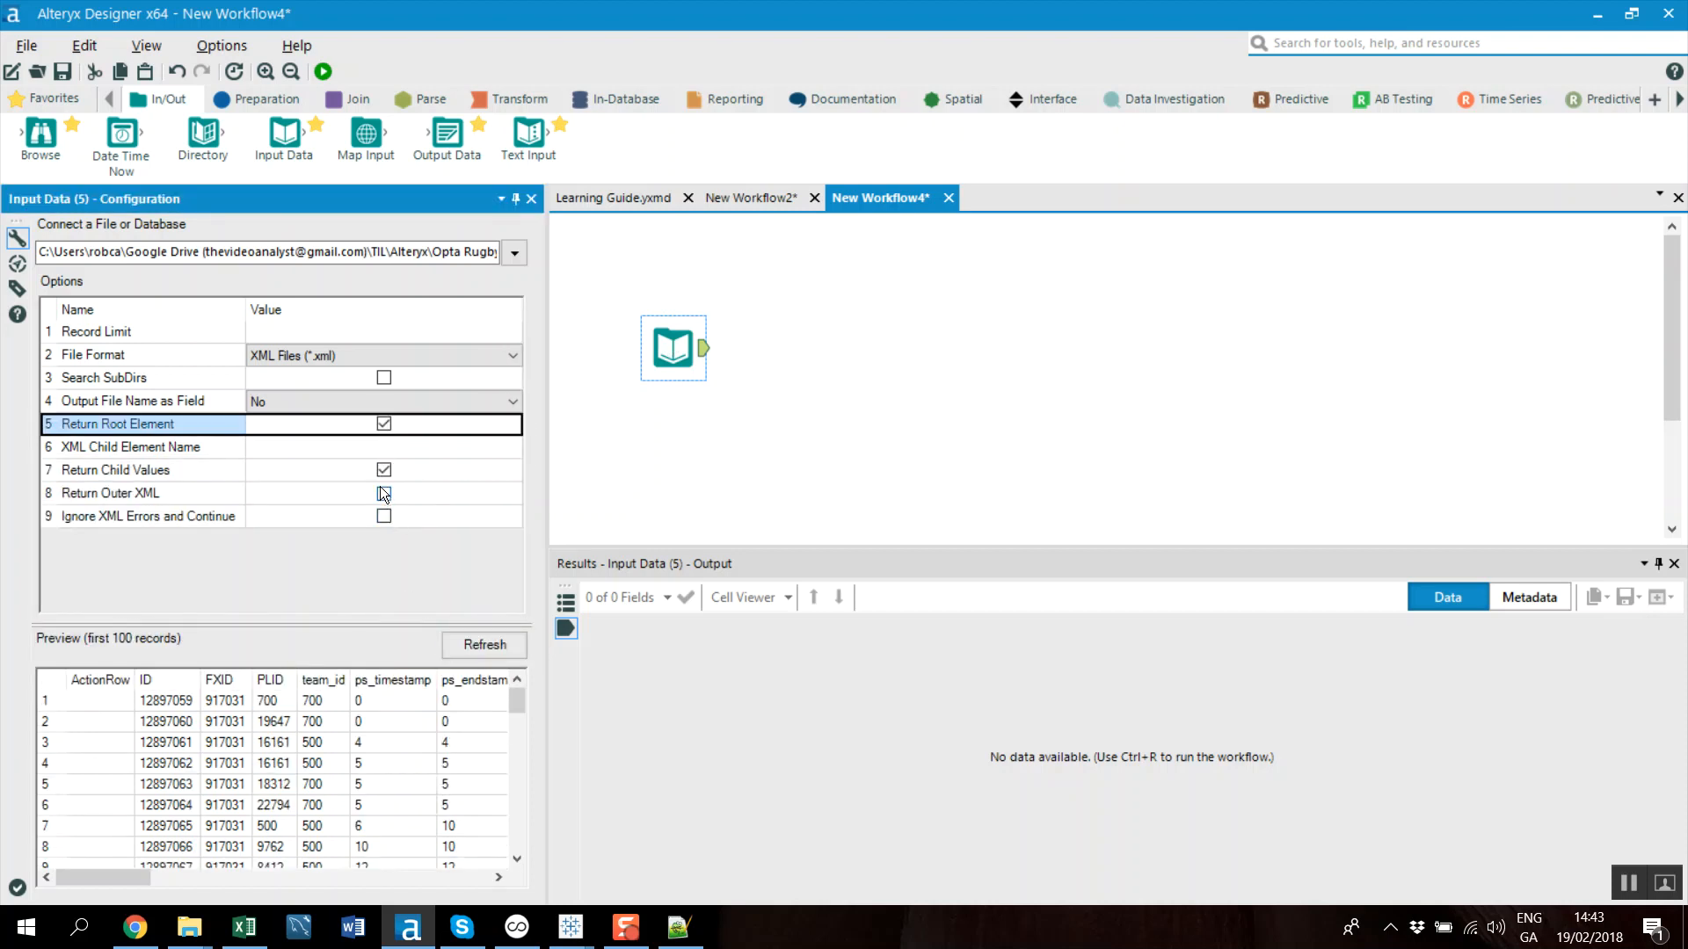
left_click(384, 494)
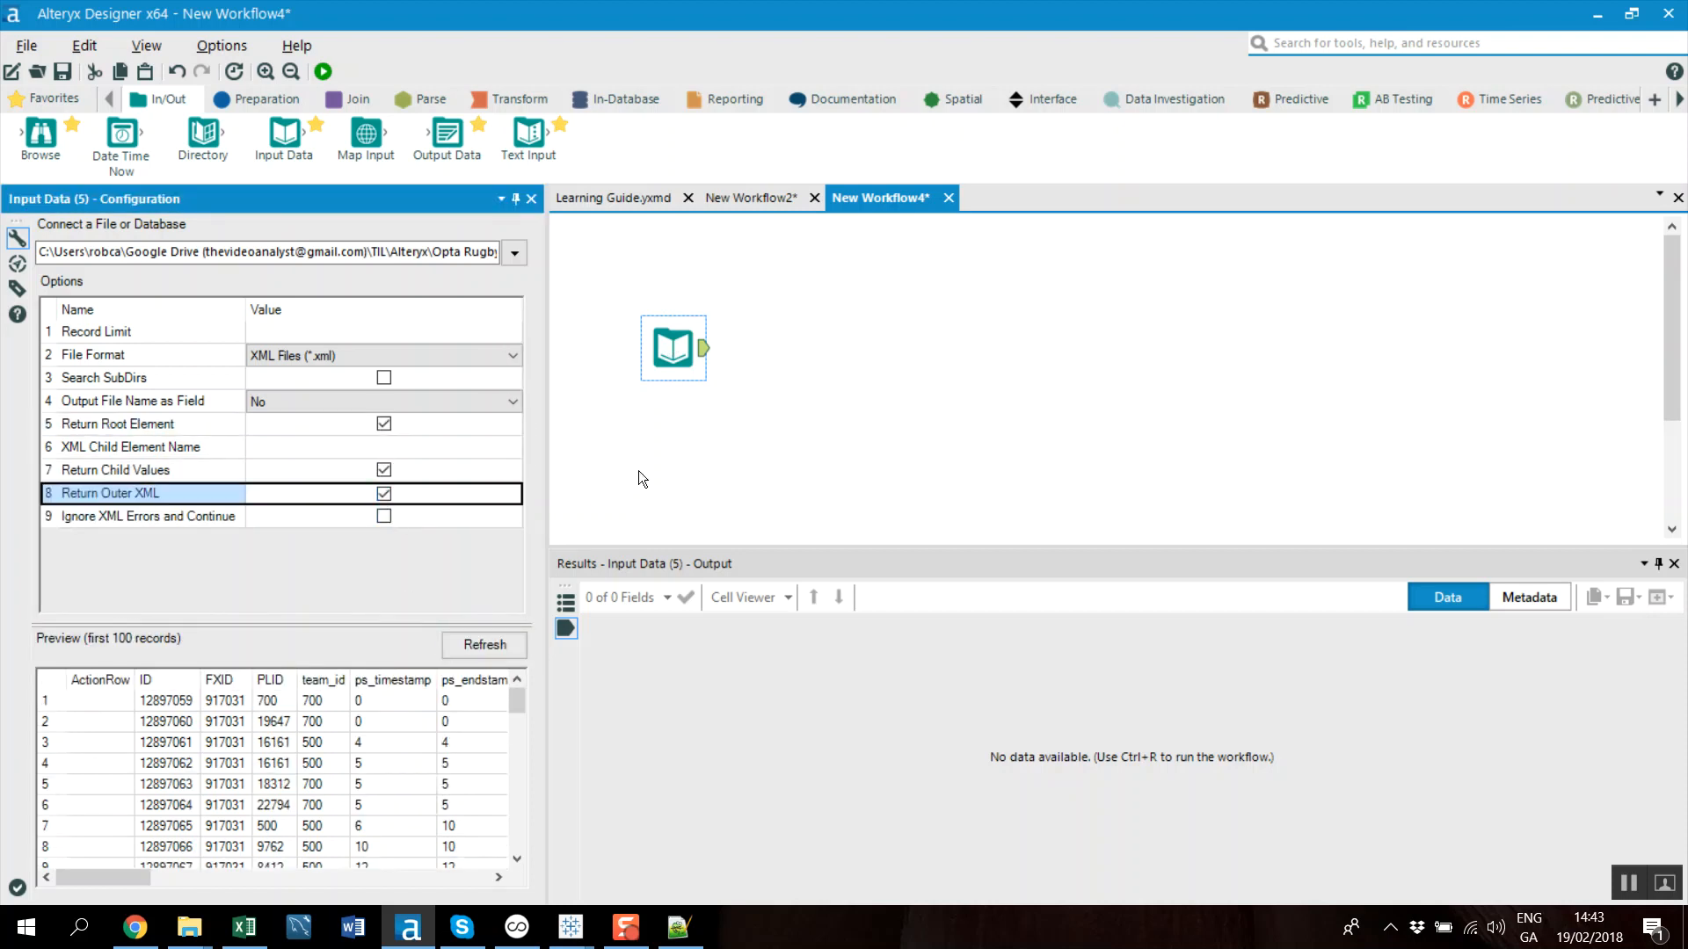
Add two XML Parse tools, one above the other, each connected to the Input Data tool's output
left_click(419, 97)
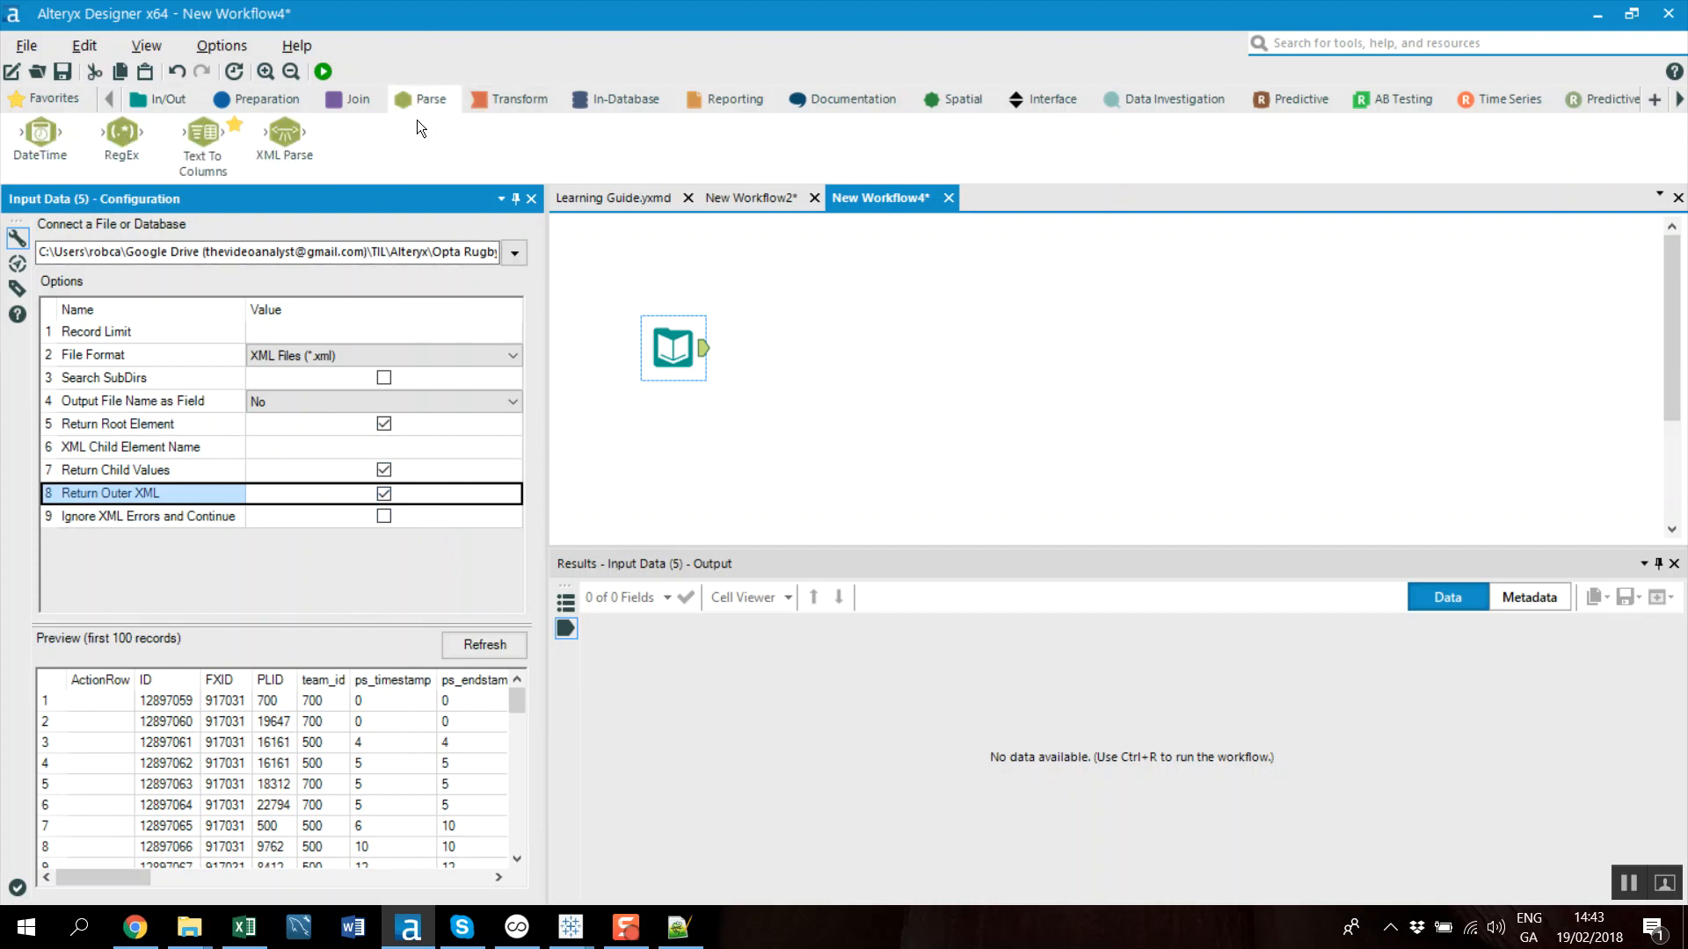
left_click_drag(284, 132, 782, 297)
left_click_drag(284, 131, 778, 386)
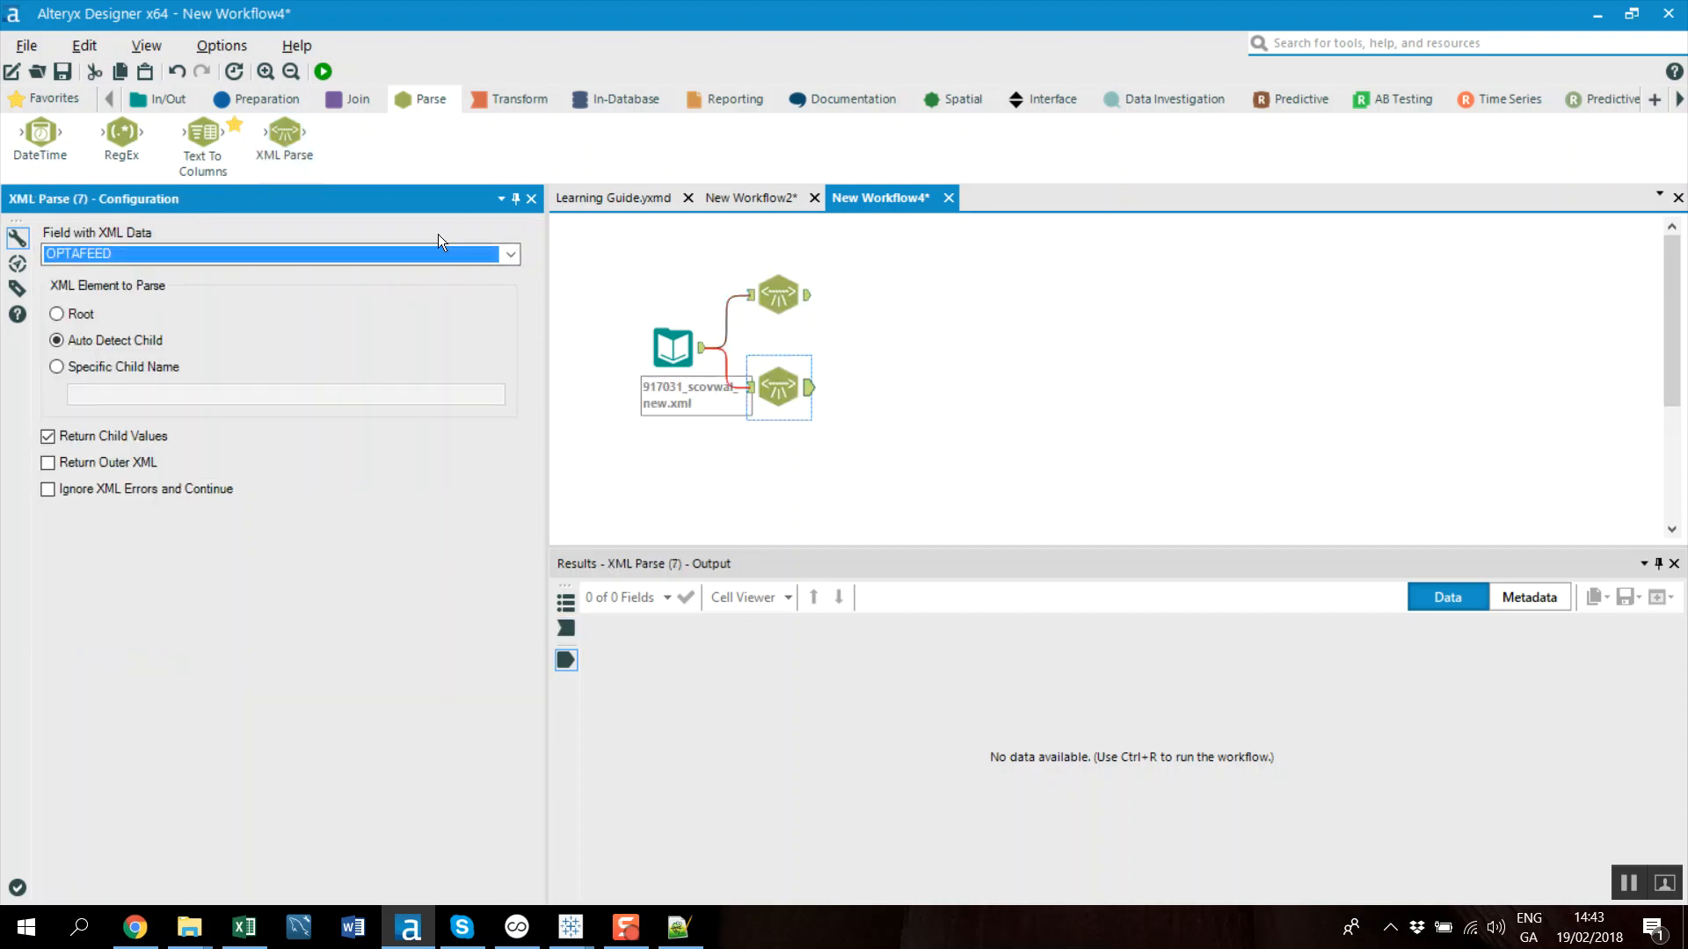
Add a third XML Parse tool from the Input Data and set the top one to parse the specific child Player from OPTAFEED_OuterXML
left_click_drag(299, 139, 749, 453)
left_click(774, 295)
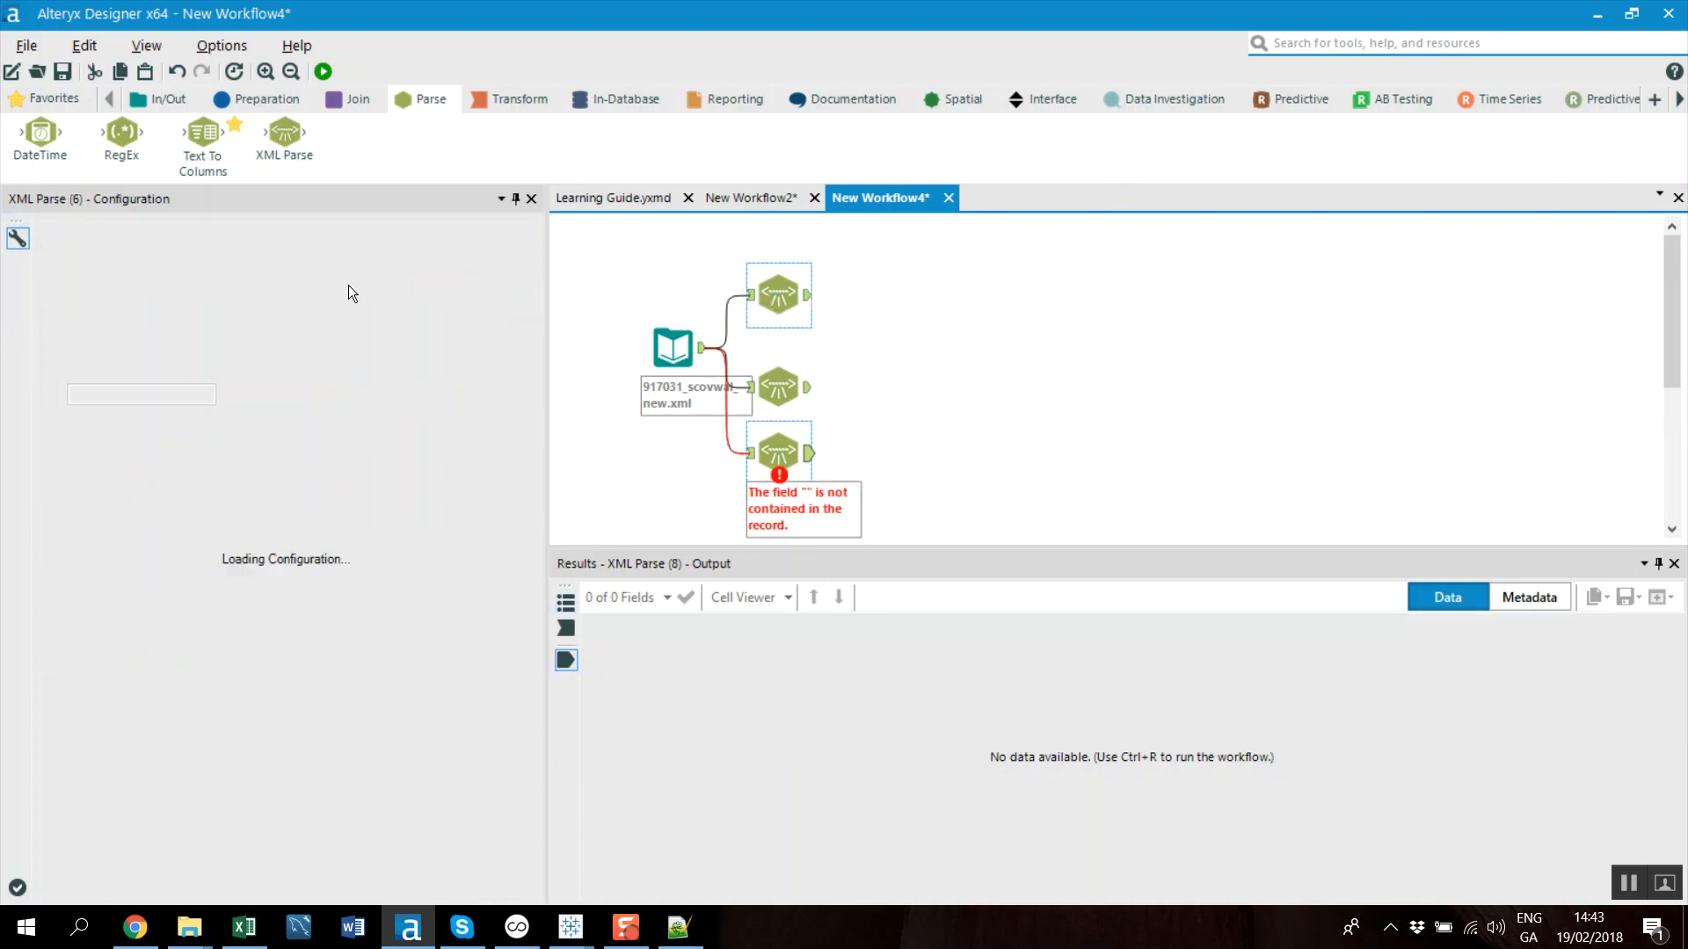
left_click(208, 252)
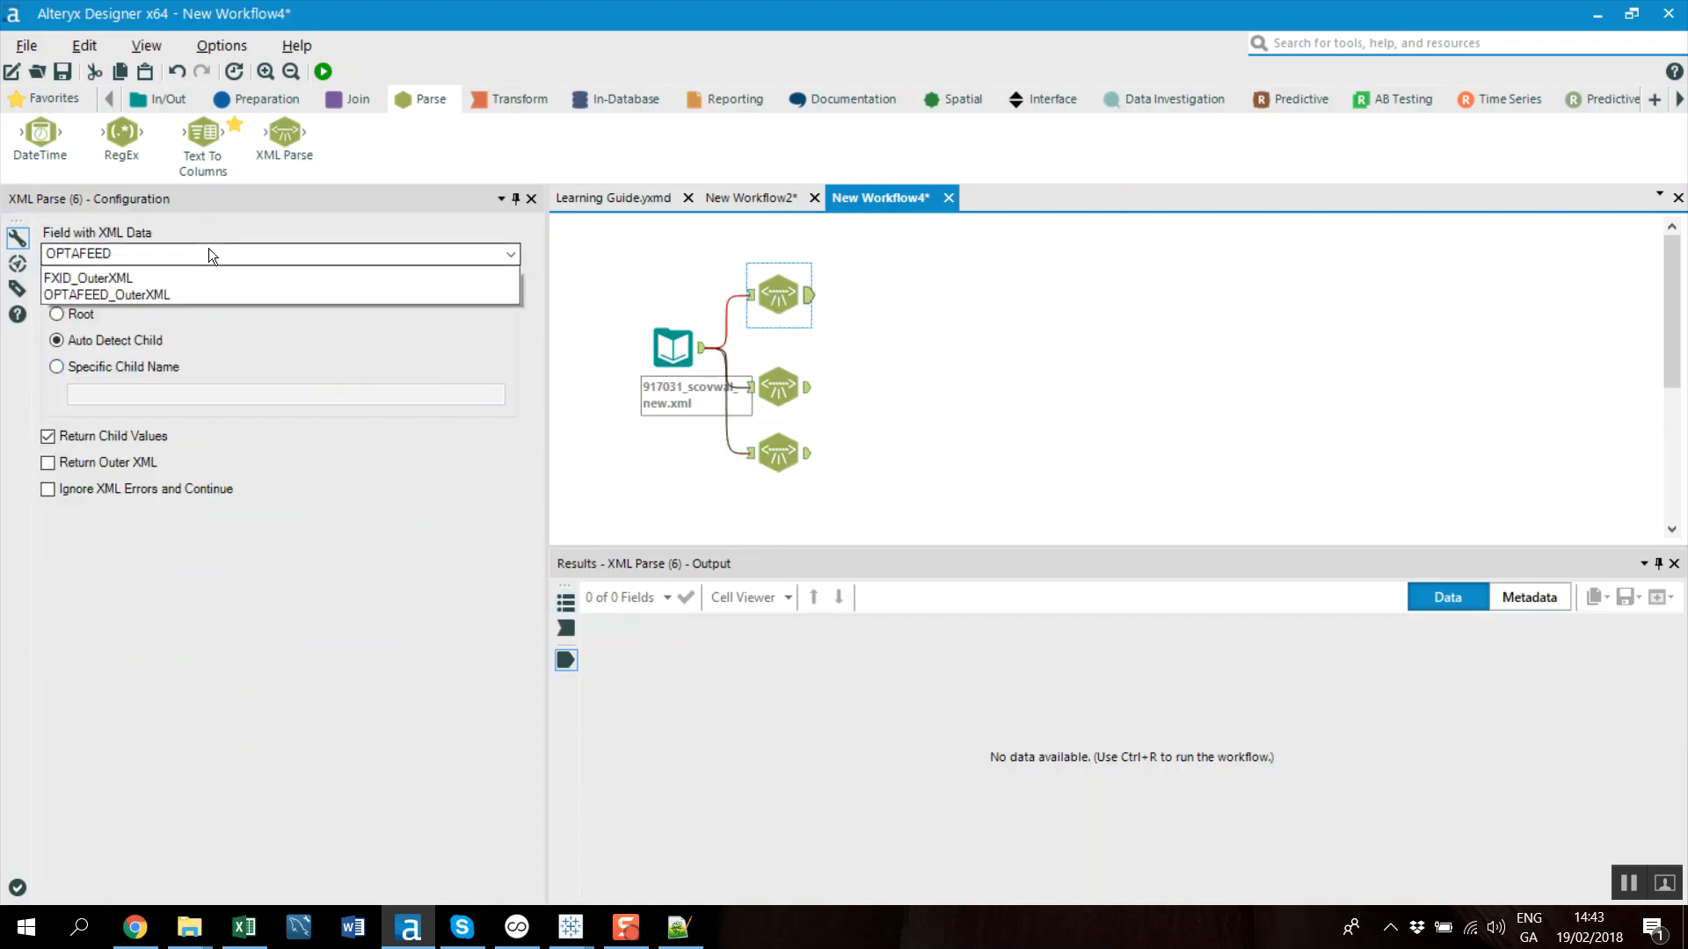
left_click(174, 324)
left_click(132, 367)
left_click(141, 392)
type("Player")
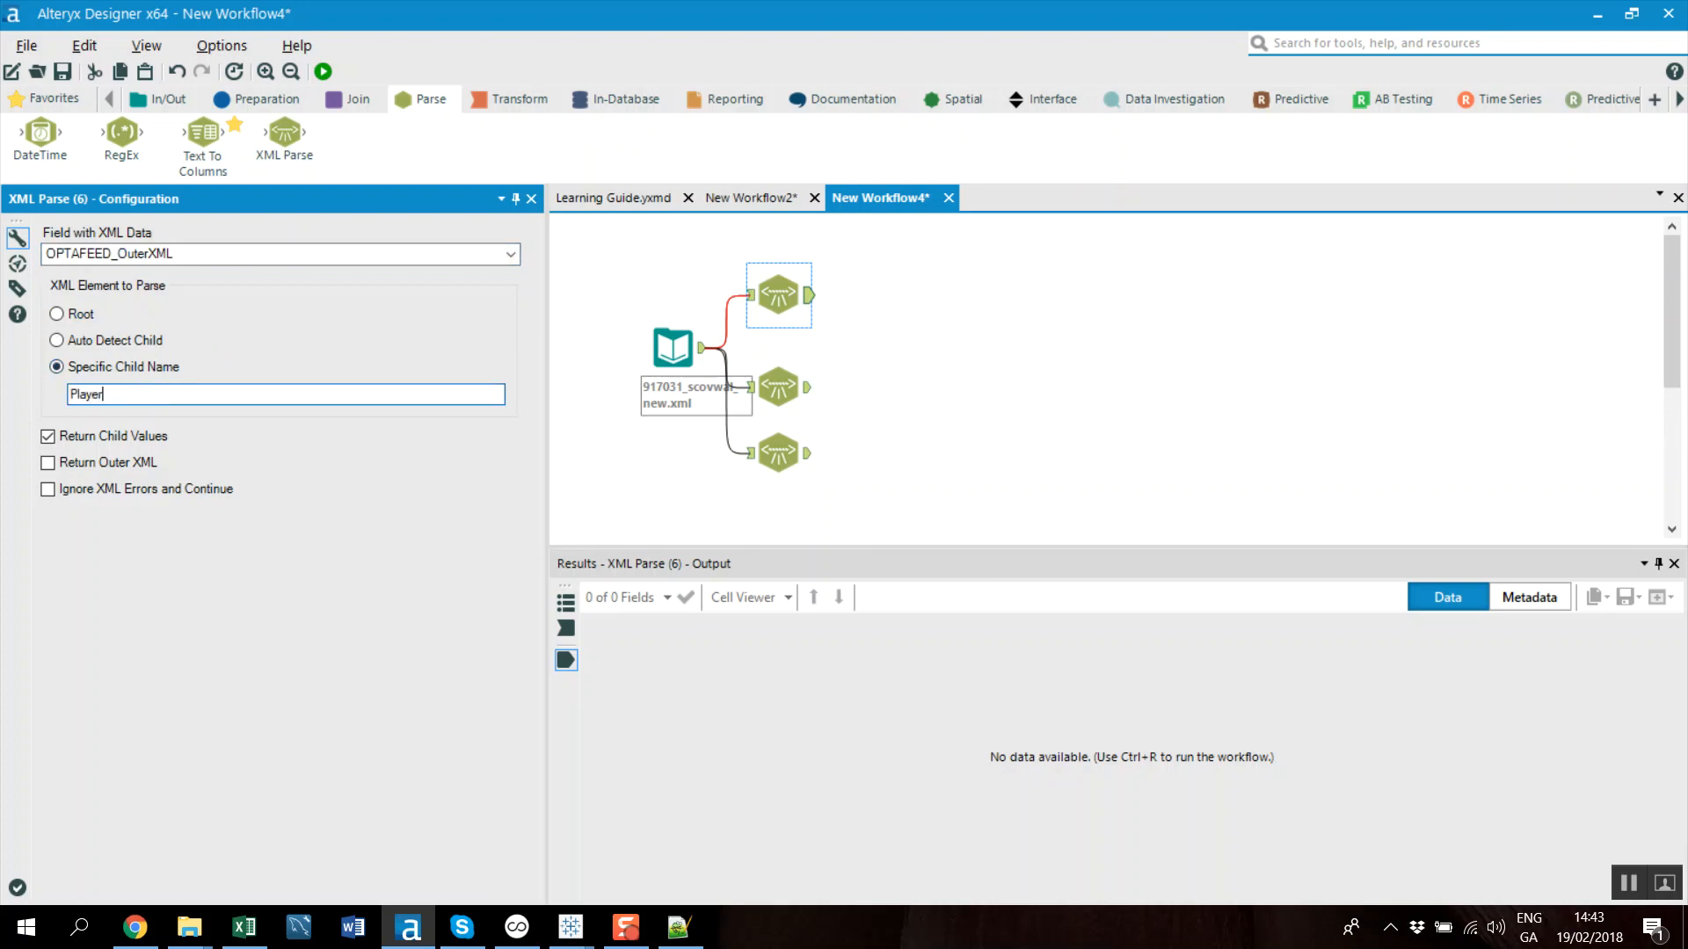
Configure the middle XML Parse tool to parse the specific child ActionRow from the OPTAFEED_OuterXML field
left_click(779, 386)
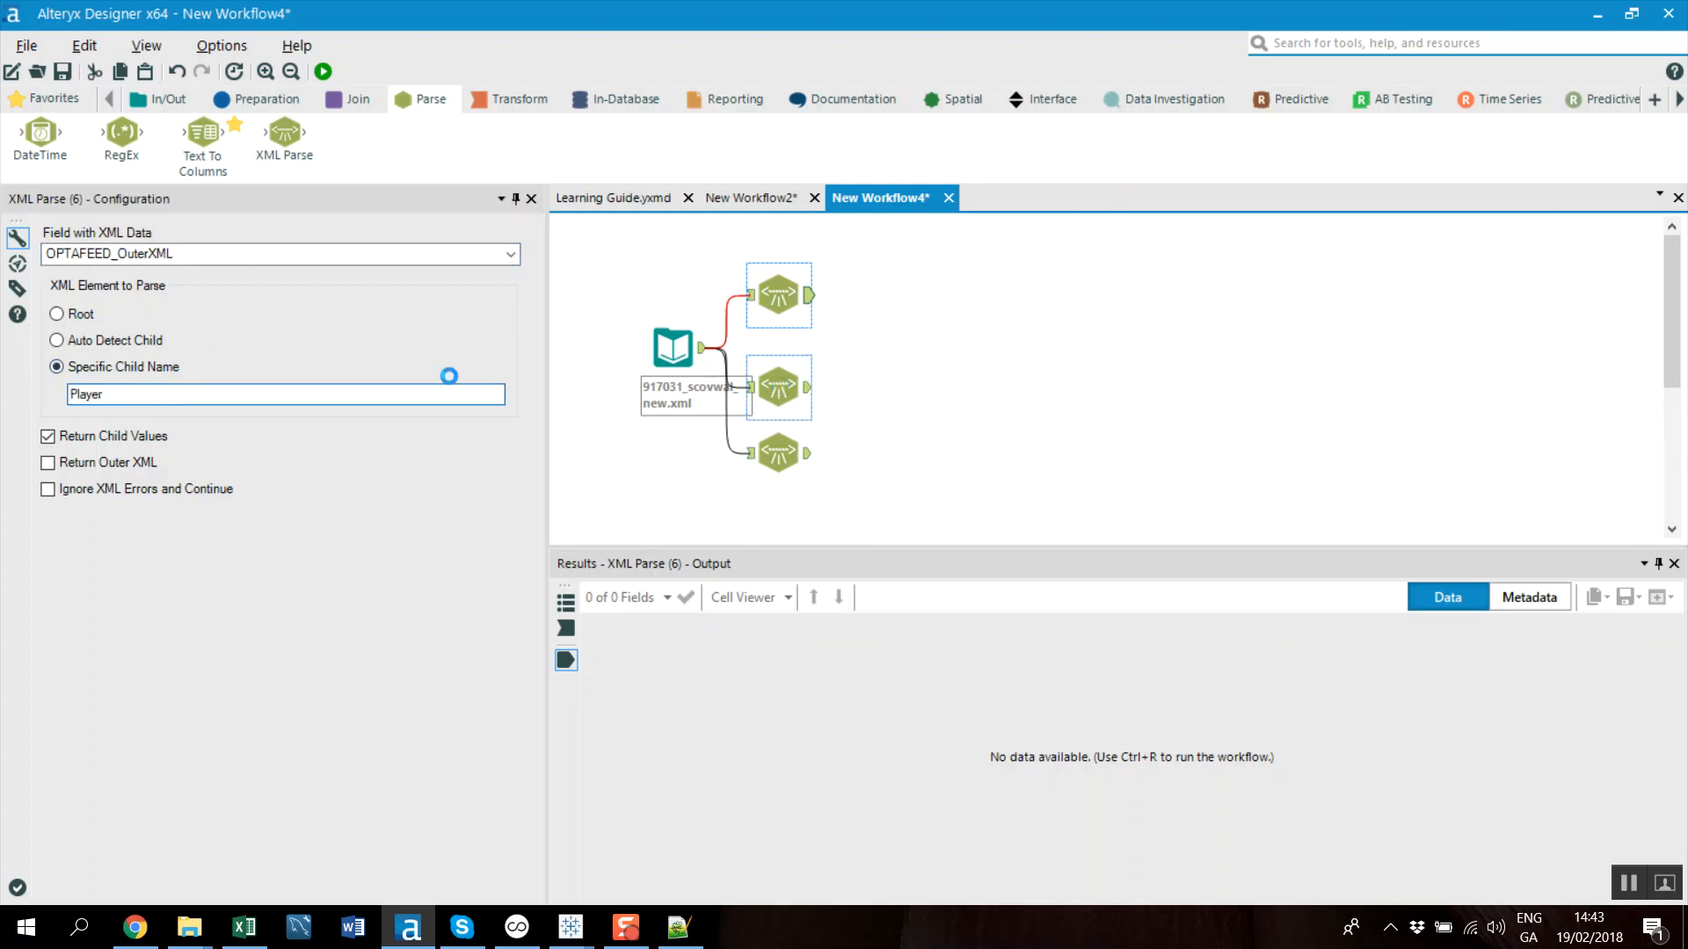
left_click(174, 257)
left_click(166, 322)
left_click(129, 367)
left_click(140, 392)
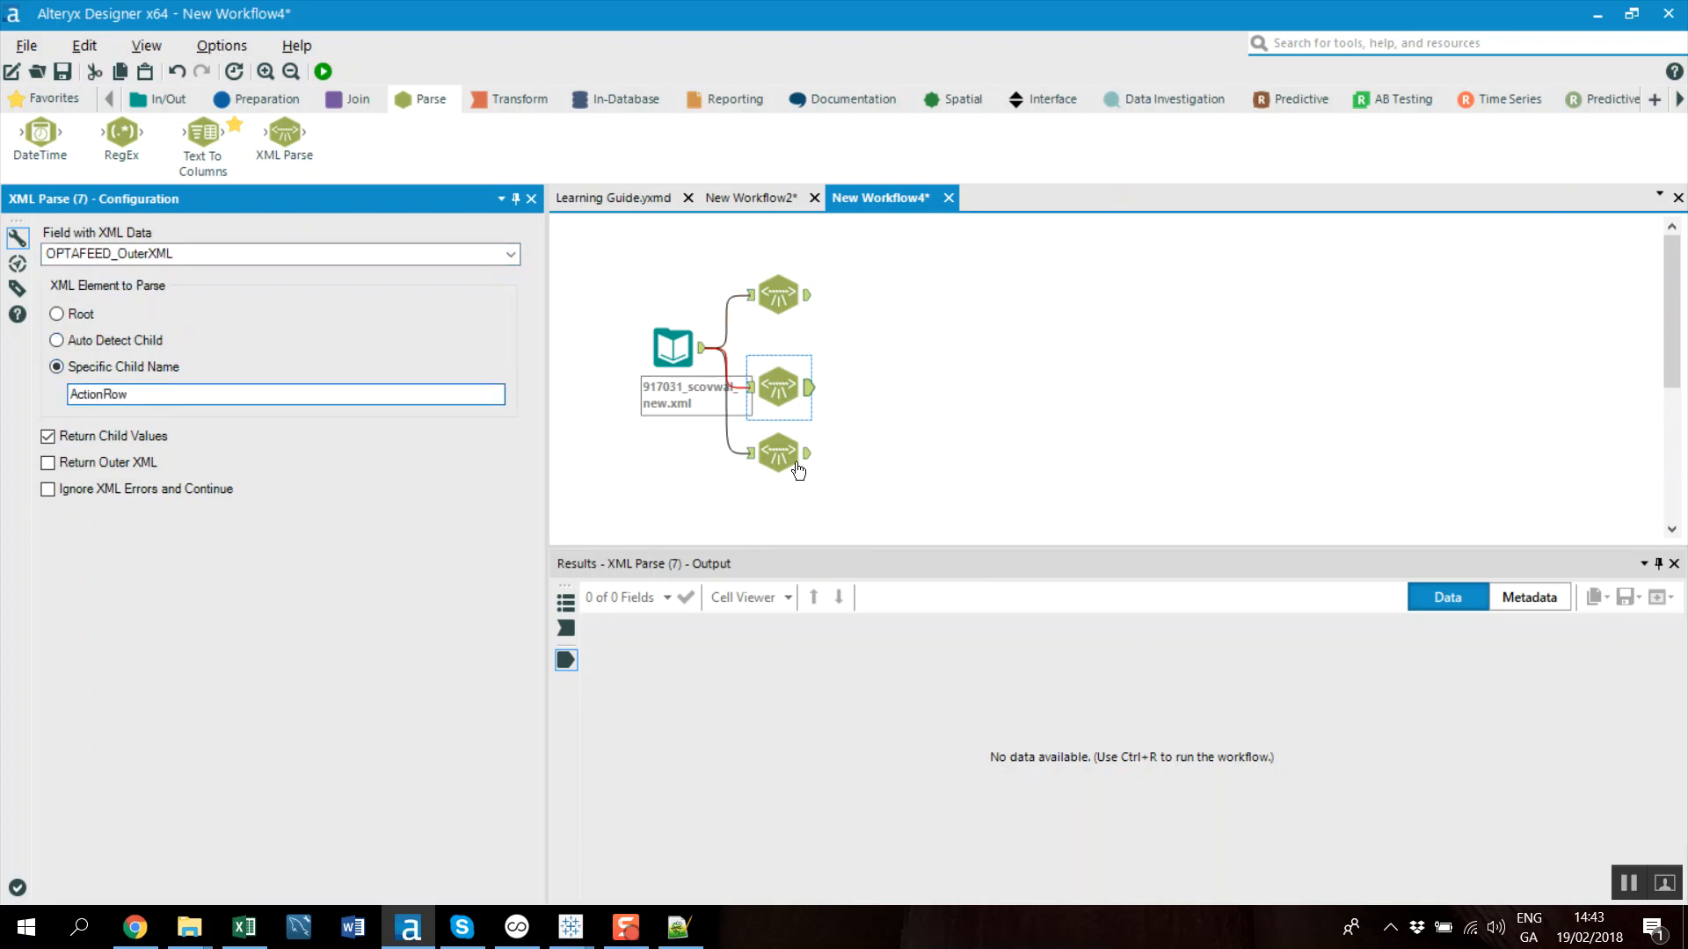
Configure the lowest XML Parse tool to parse the specific child Data from the OPTAFEED_OuterXML field
left_click(779, 454)
left_click(141, 253)
left_click(140, 324)
left_click(132, 367)
left_click(144, 393)
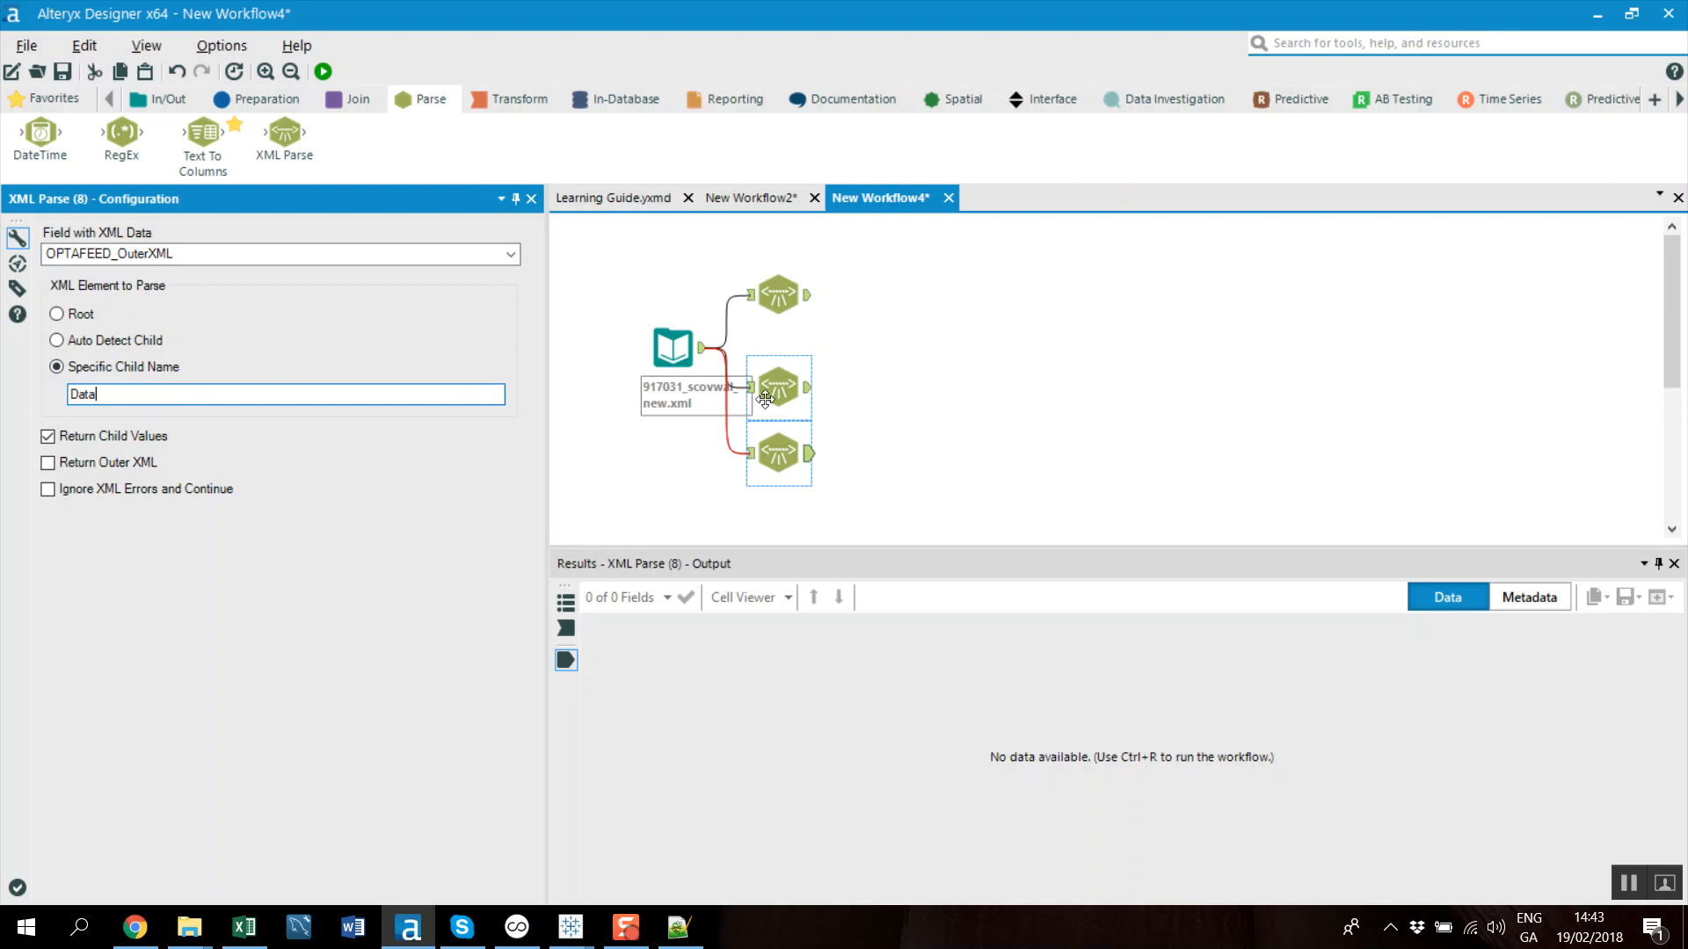
Shift the ActionRow XML Parse tool up closer to the Player one and run the workflow
left_click(894, 375)
left_click(776, 355)
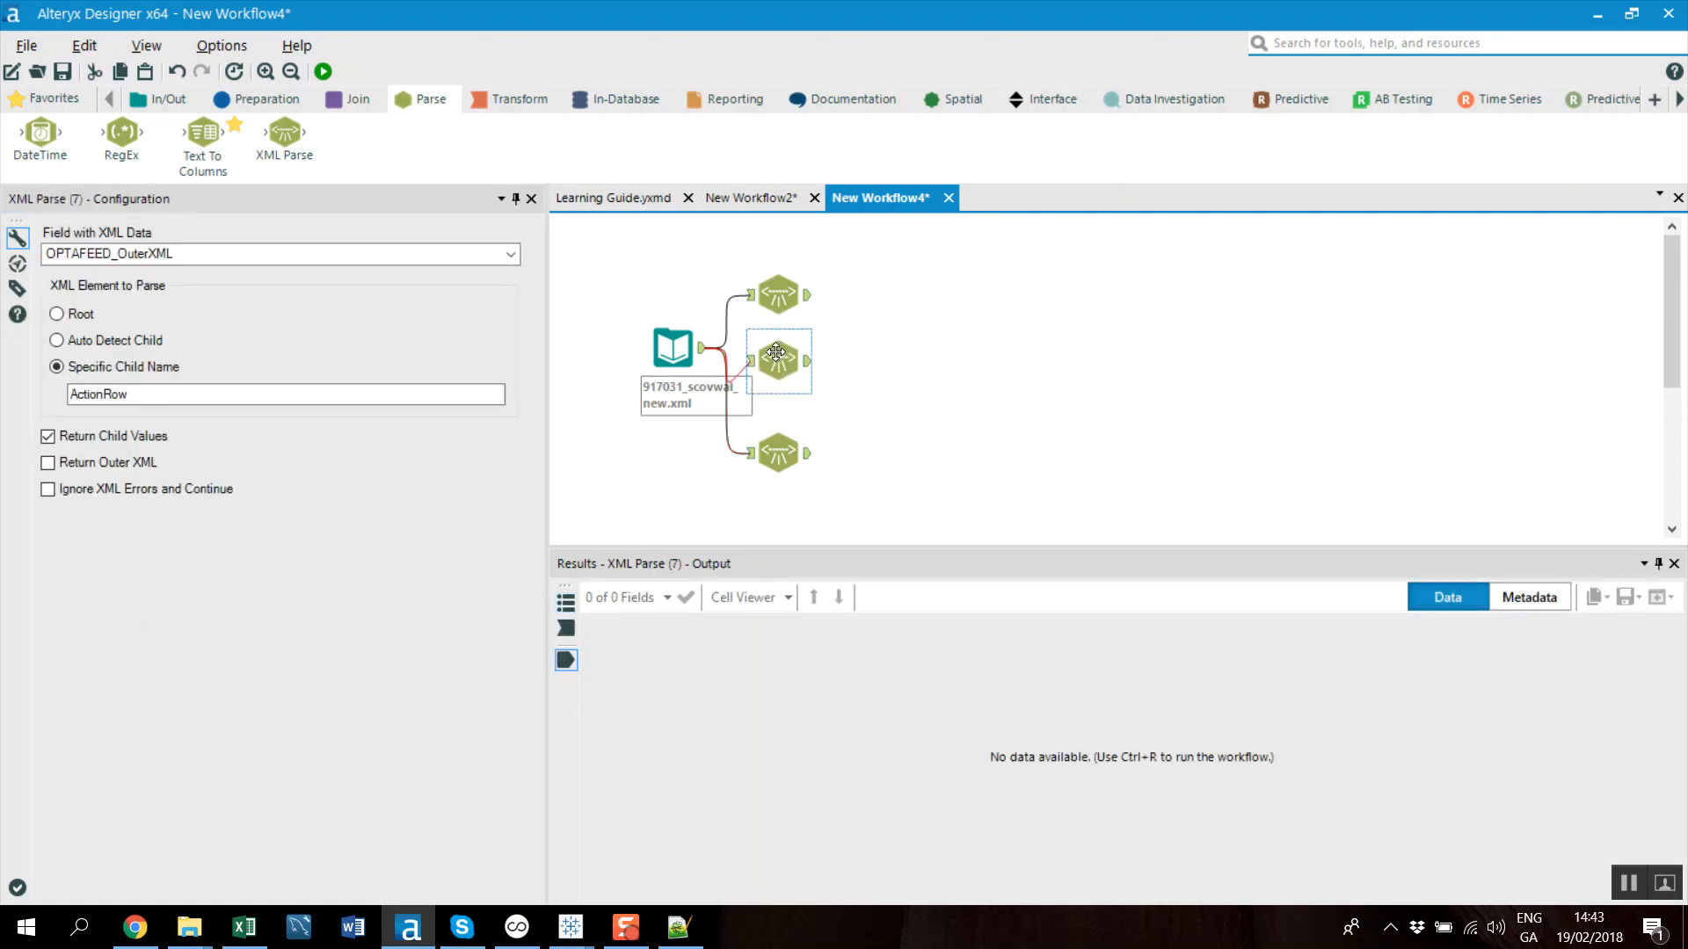
left_click(323, 72)
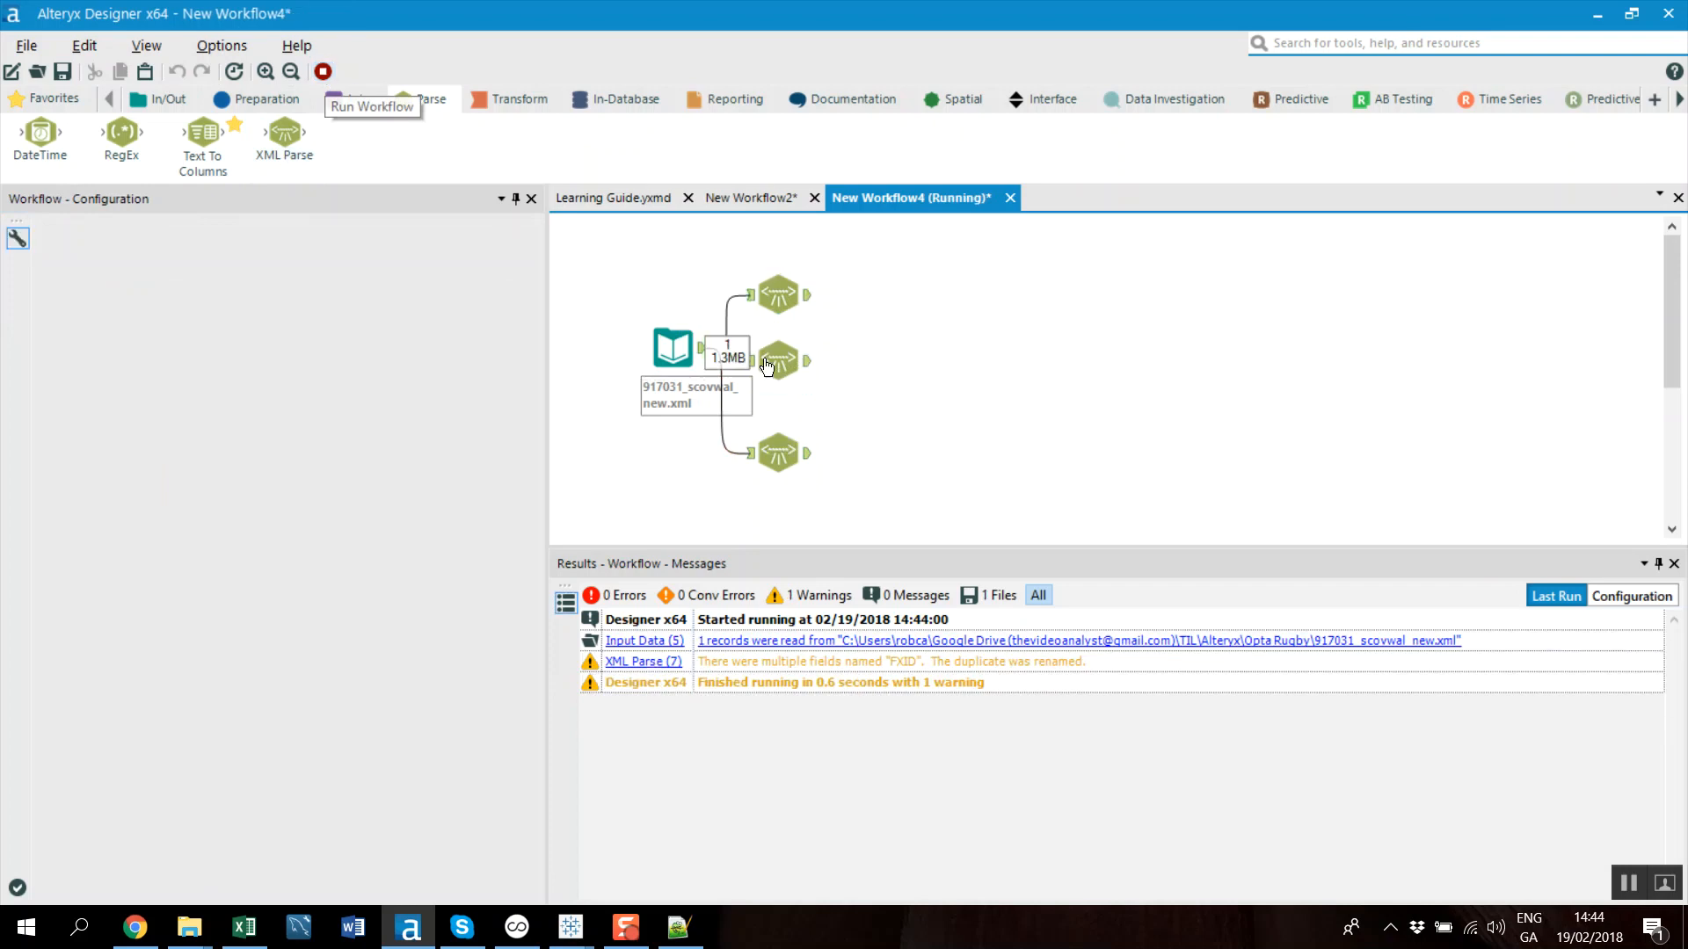
Examine the output records of the Player, ActionRow and Data XML Parse tools
left_click(808, 297)
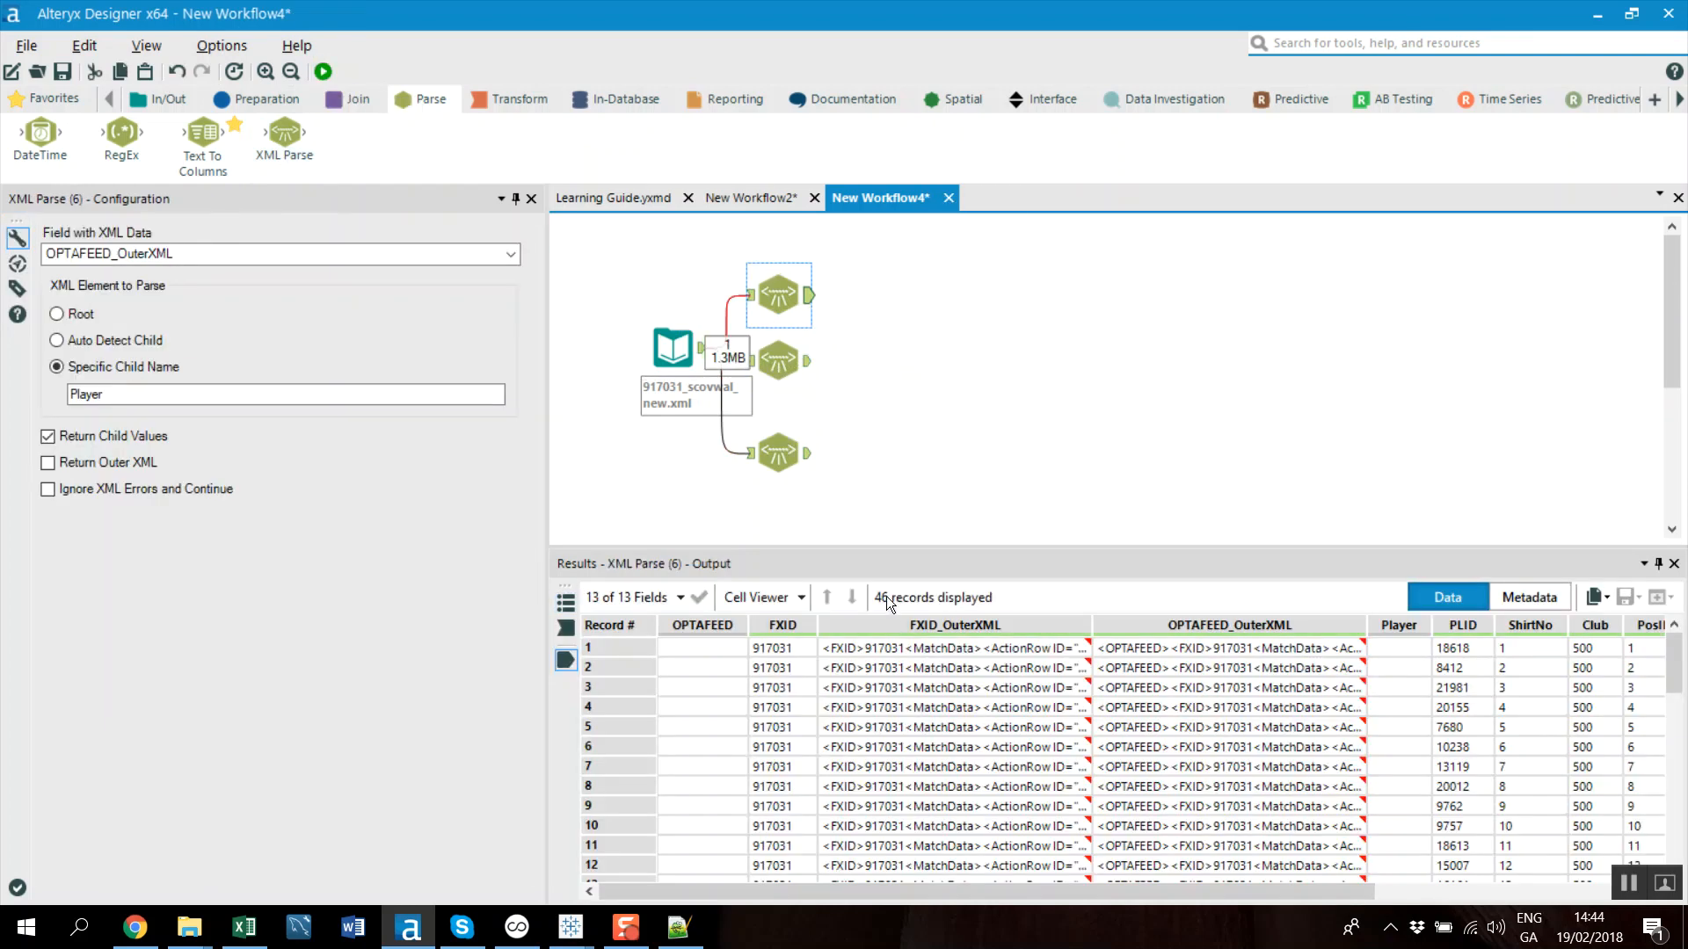
left_click(778, 360)
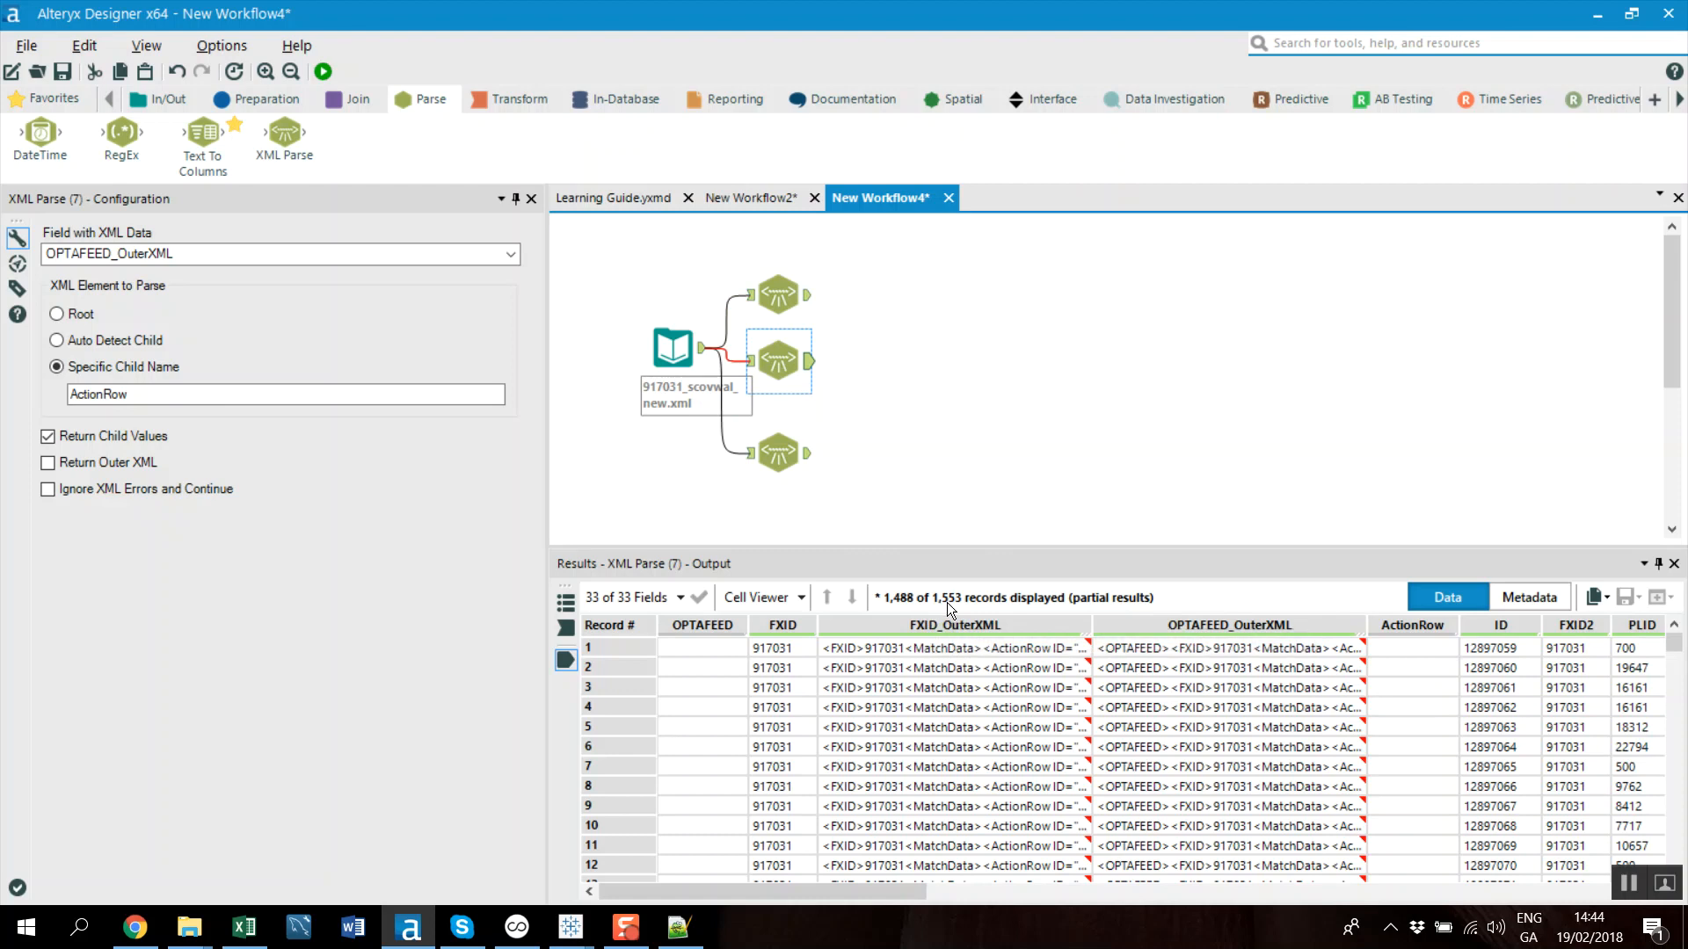
left_click(778, 453)
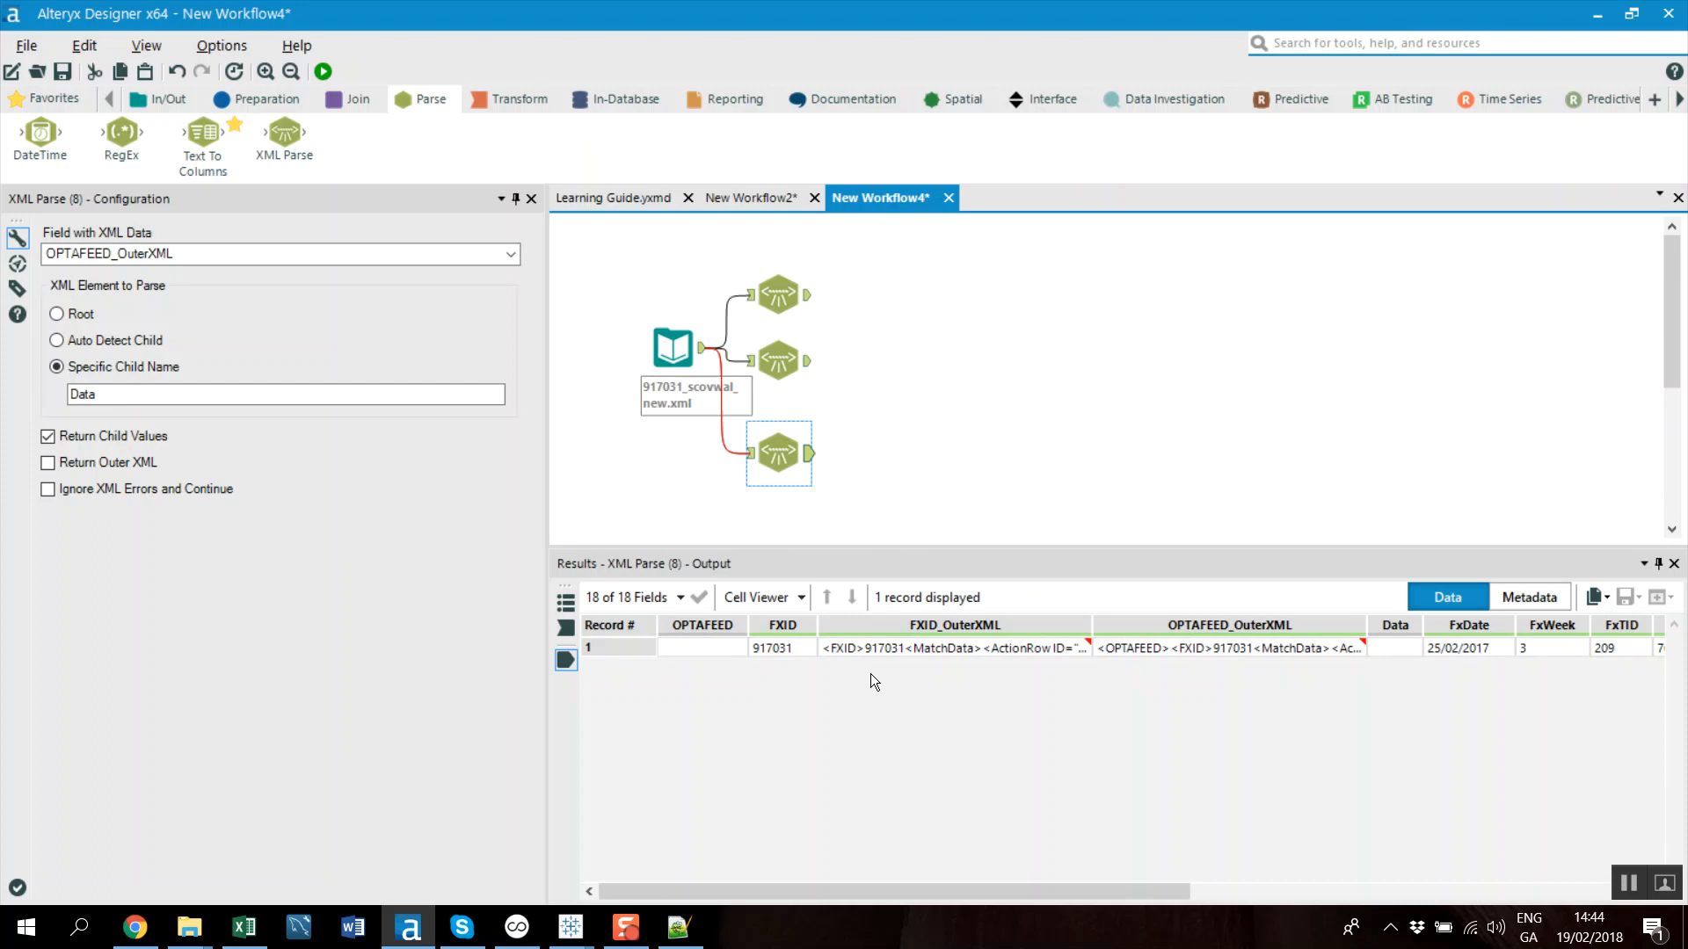
Nudge the three XML Parse tools into tidier positions beside the Input Data tool
left_click(777, 295)
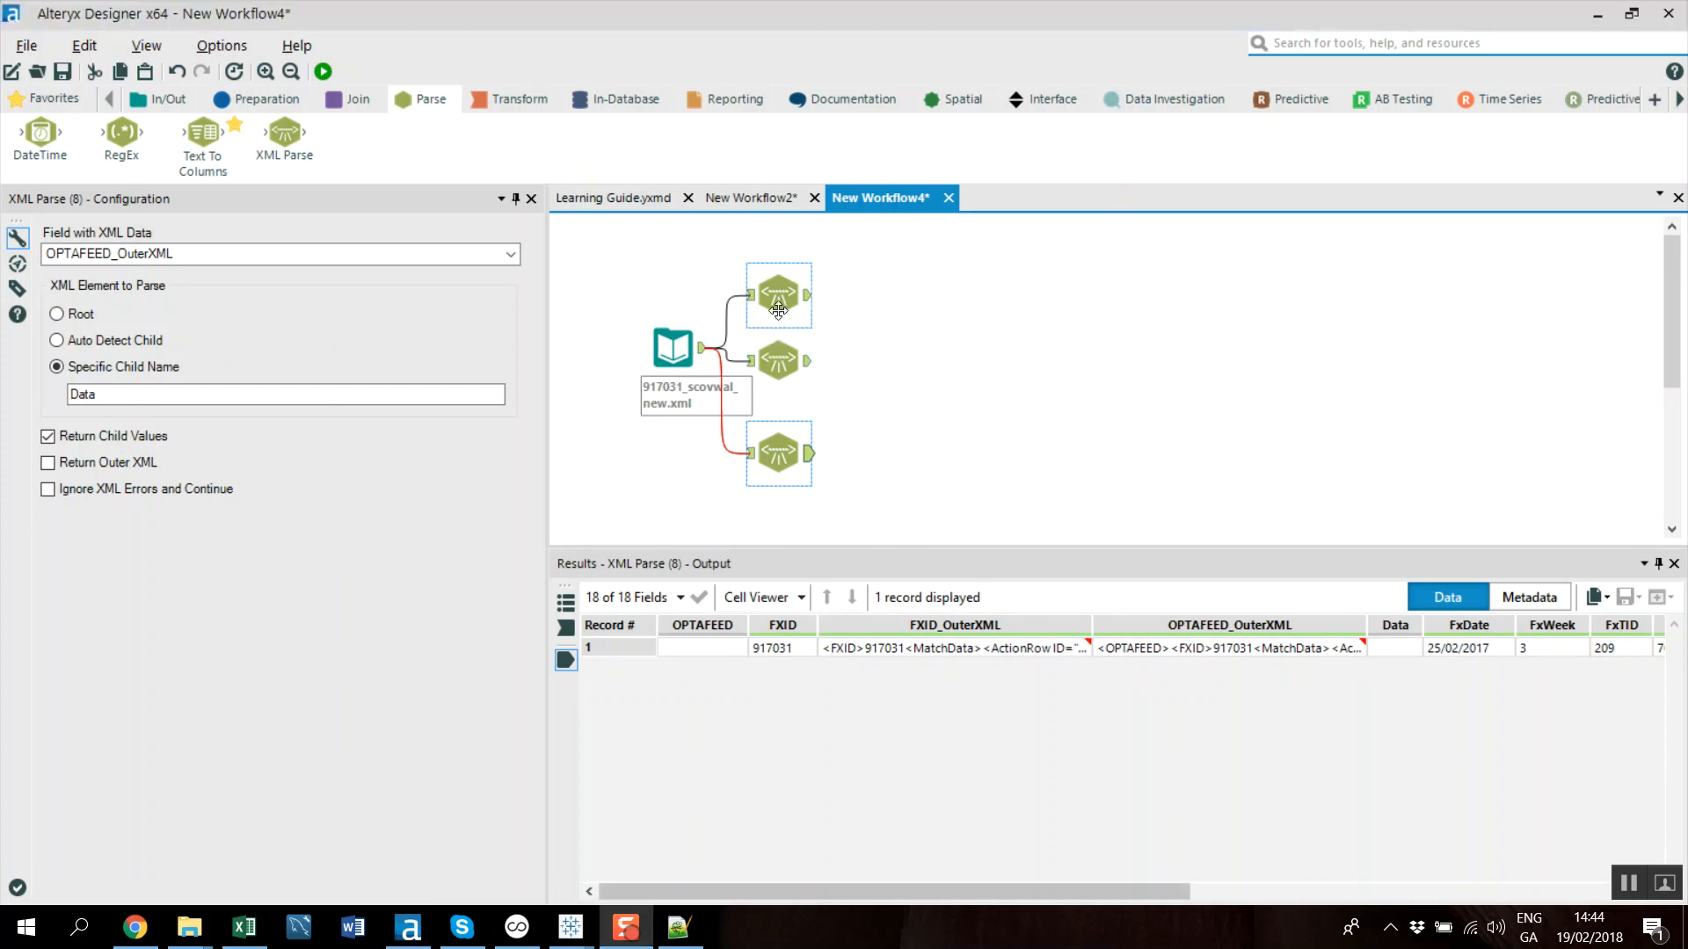
left_click(780, 355)
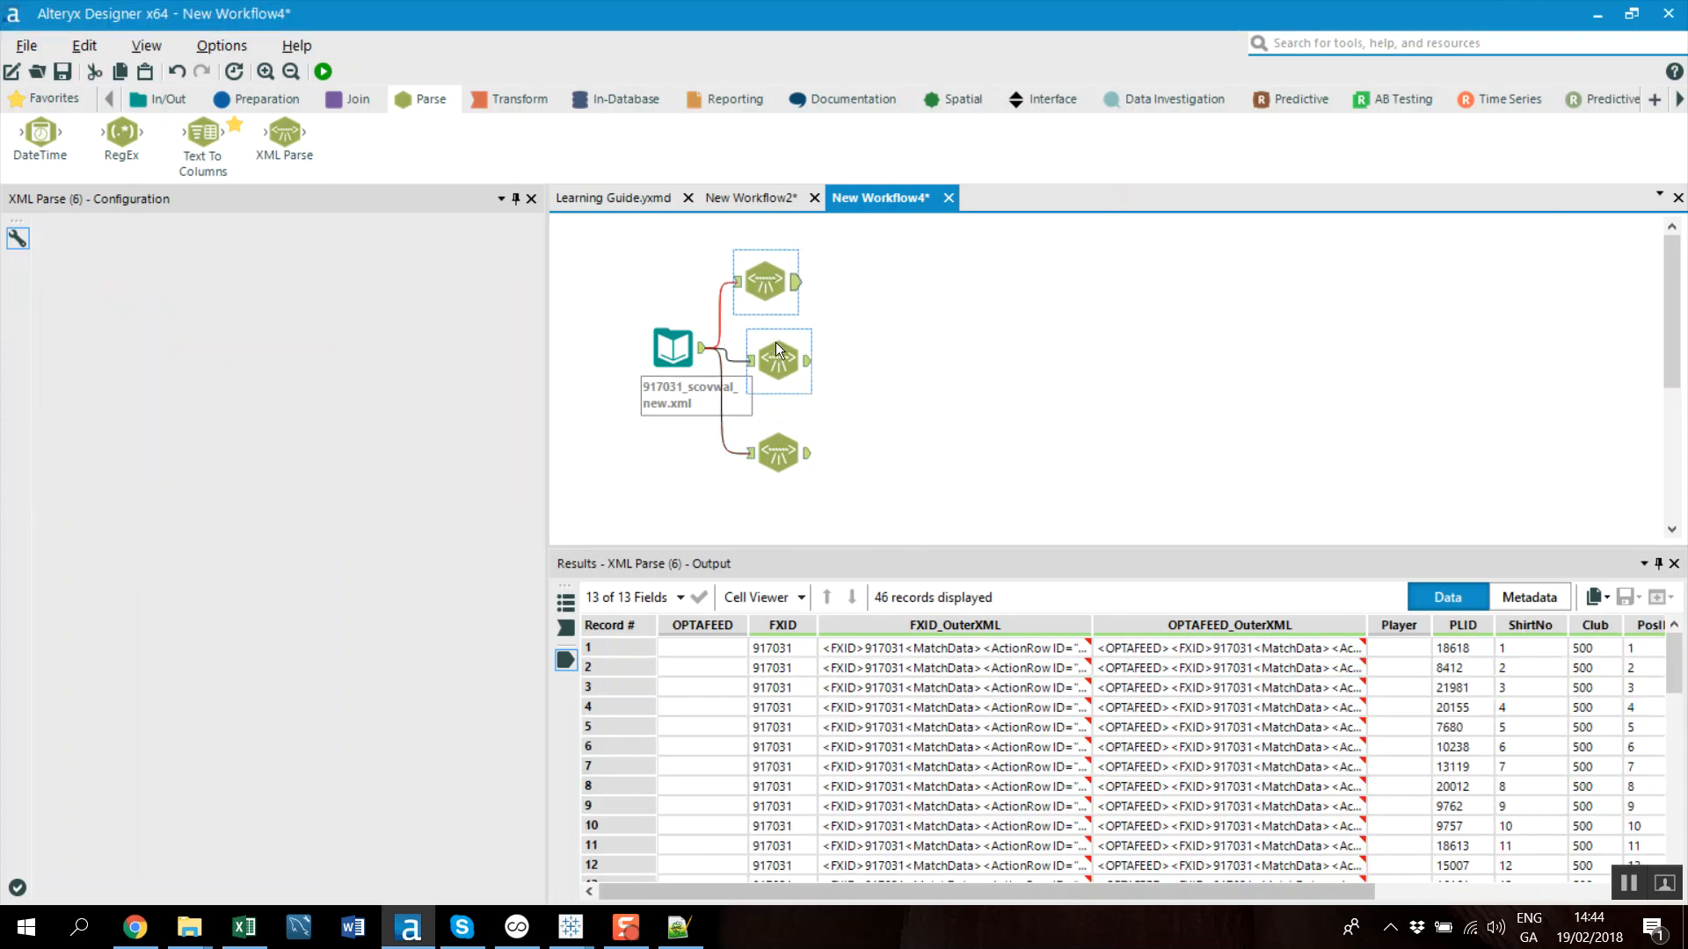
left_click(778, 436)
Review how the finished New Workflow2 follows its XML Parse tools with Select and Join tools, and return to New Workflow4
left_click(740, 200)
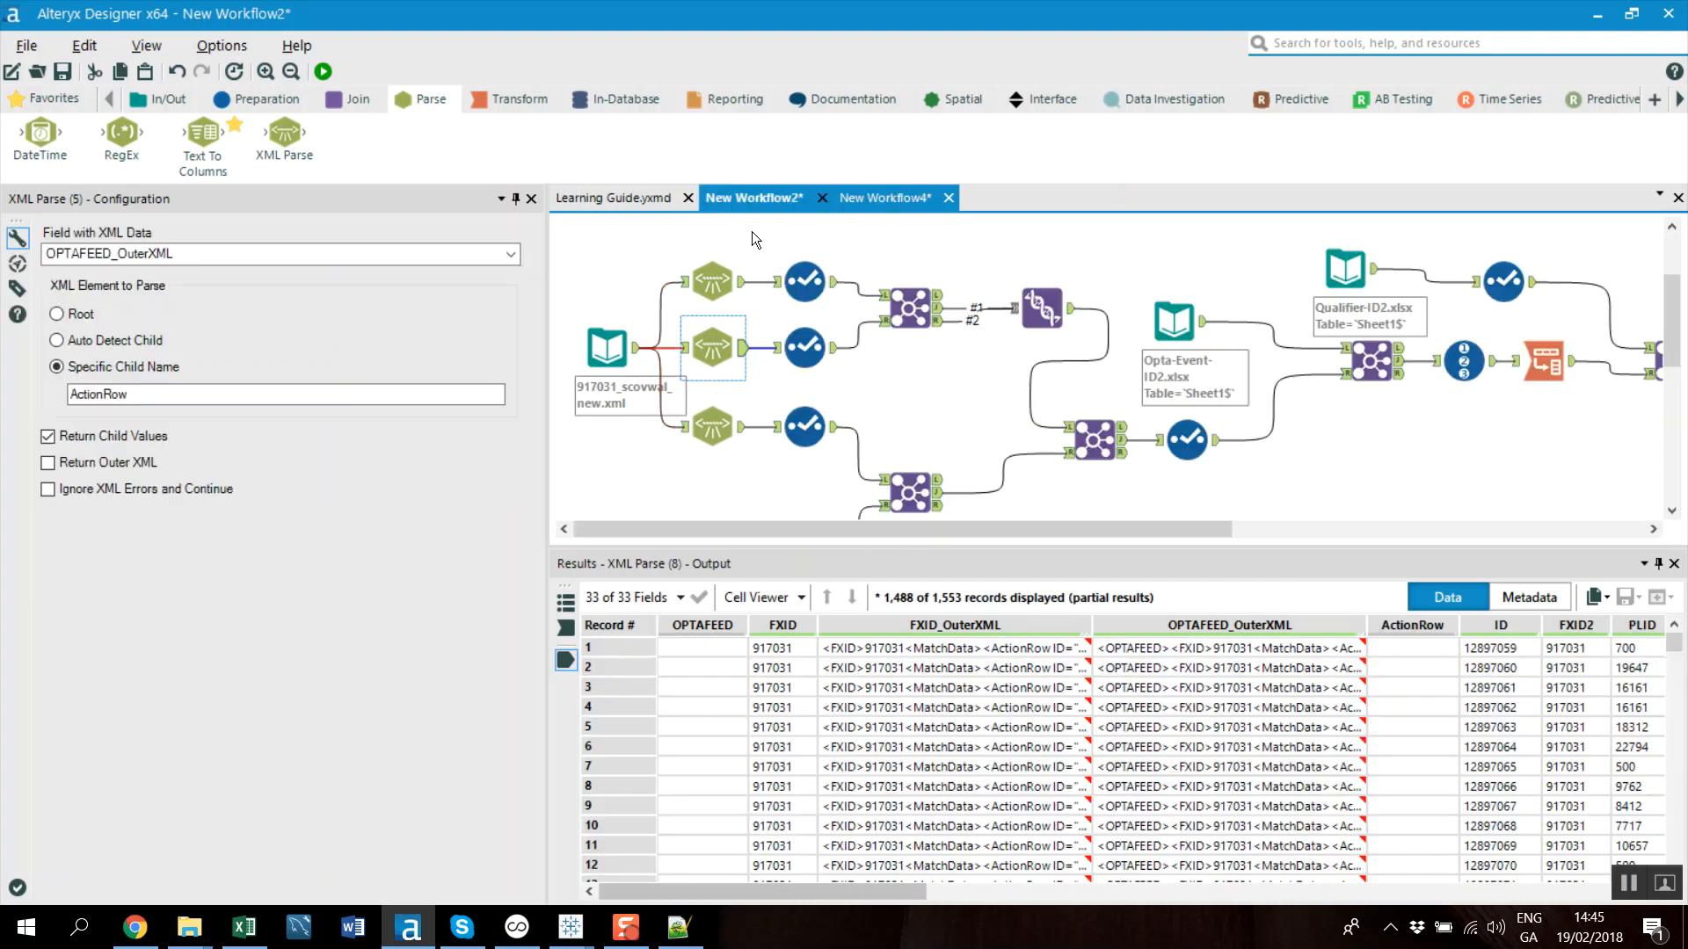
scroll(800, 467, "down", 3)
scroll(904, 420, "up", 5)
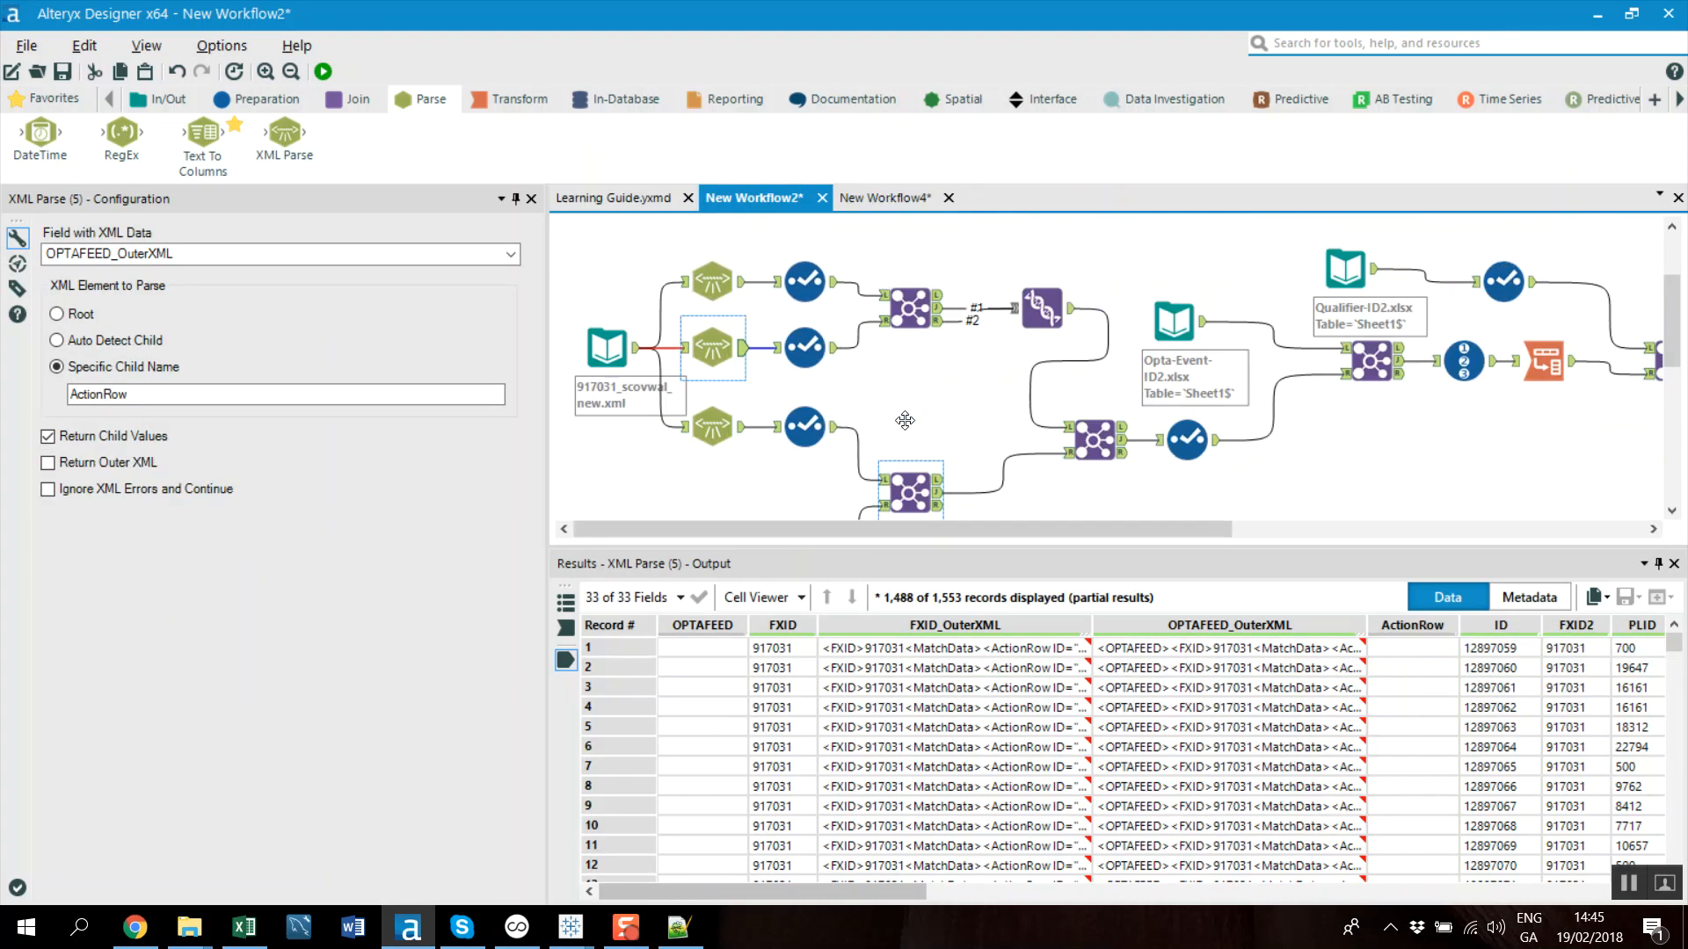
scroll(905, 420, "down", 2)
left_click(799, 285)
left_click(833, 198)
Add a Select tool after the Player XML Parse tool and exclude the OPTAFEED_OuterXML and OPTAFEED fields
left_click(293, 101)
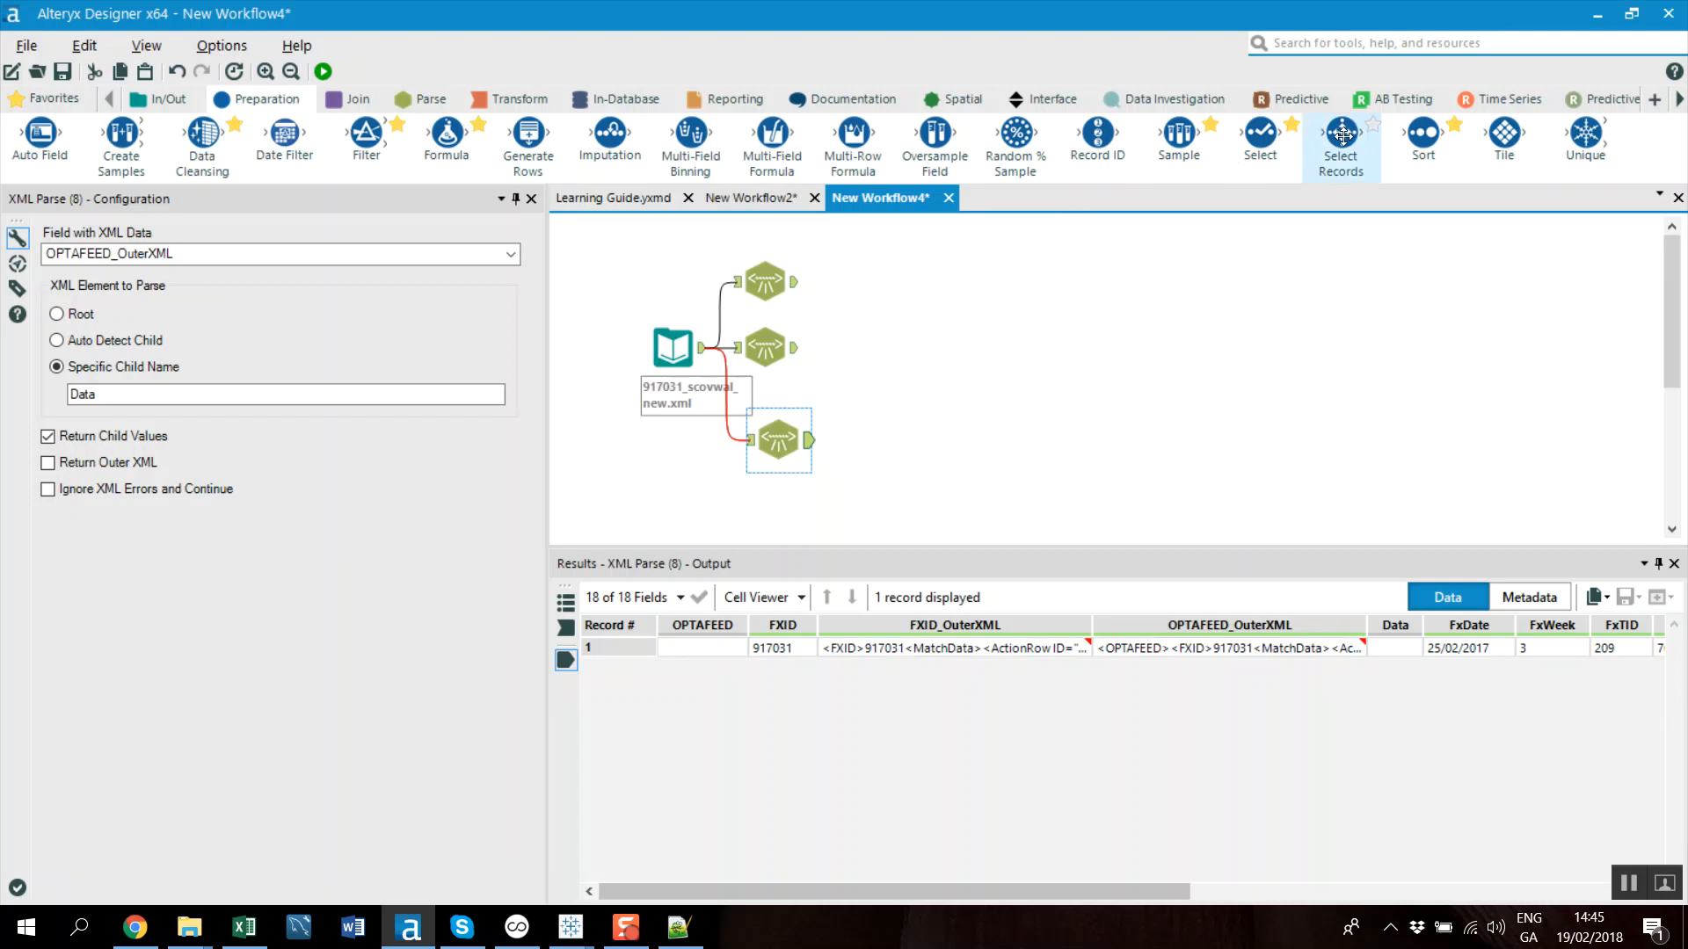
left_click_drag(1275, 146, 872, 283)
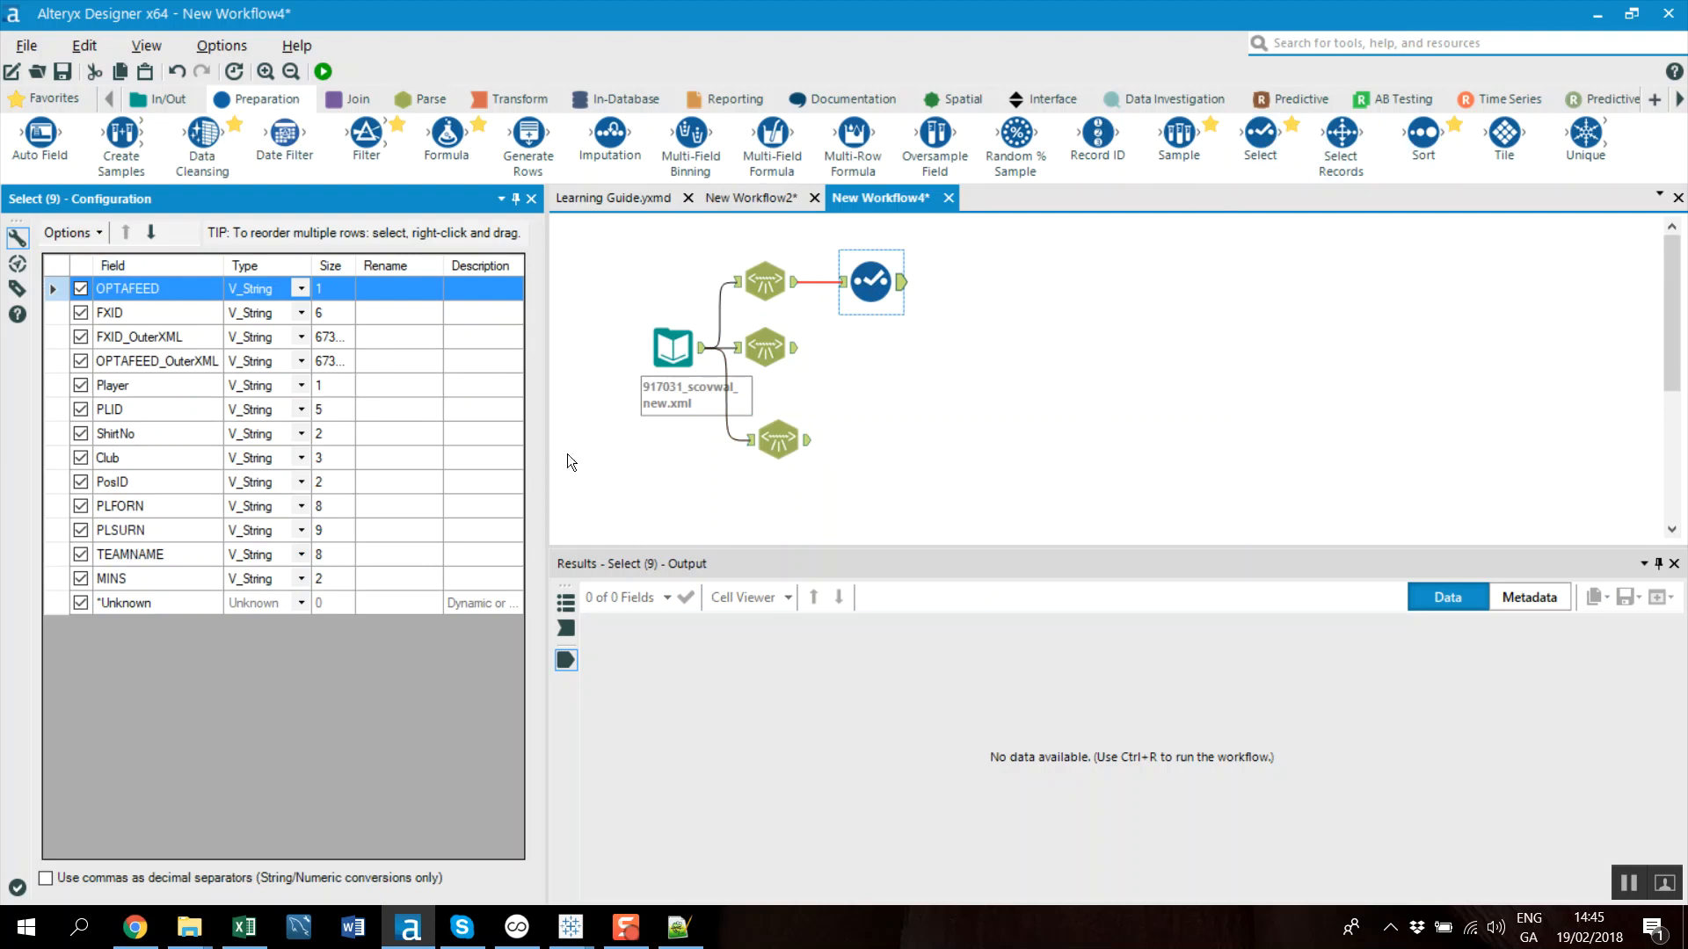
left_click(80, 361)
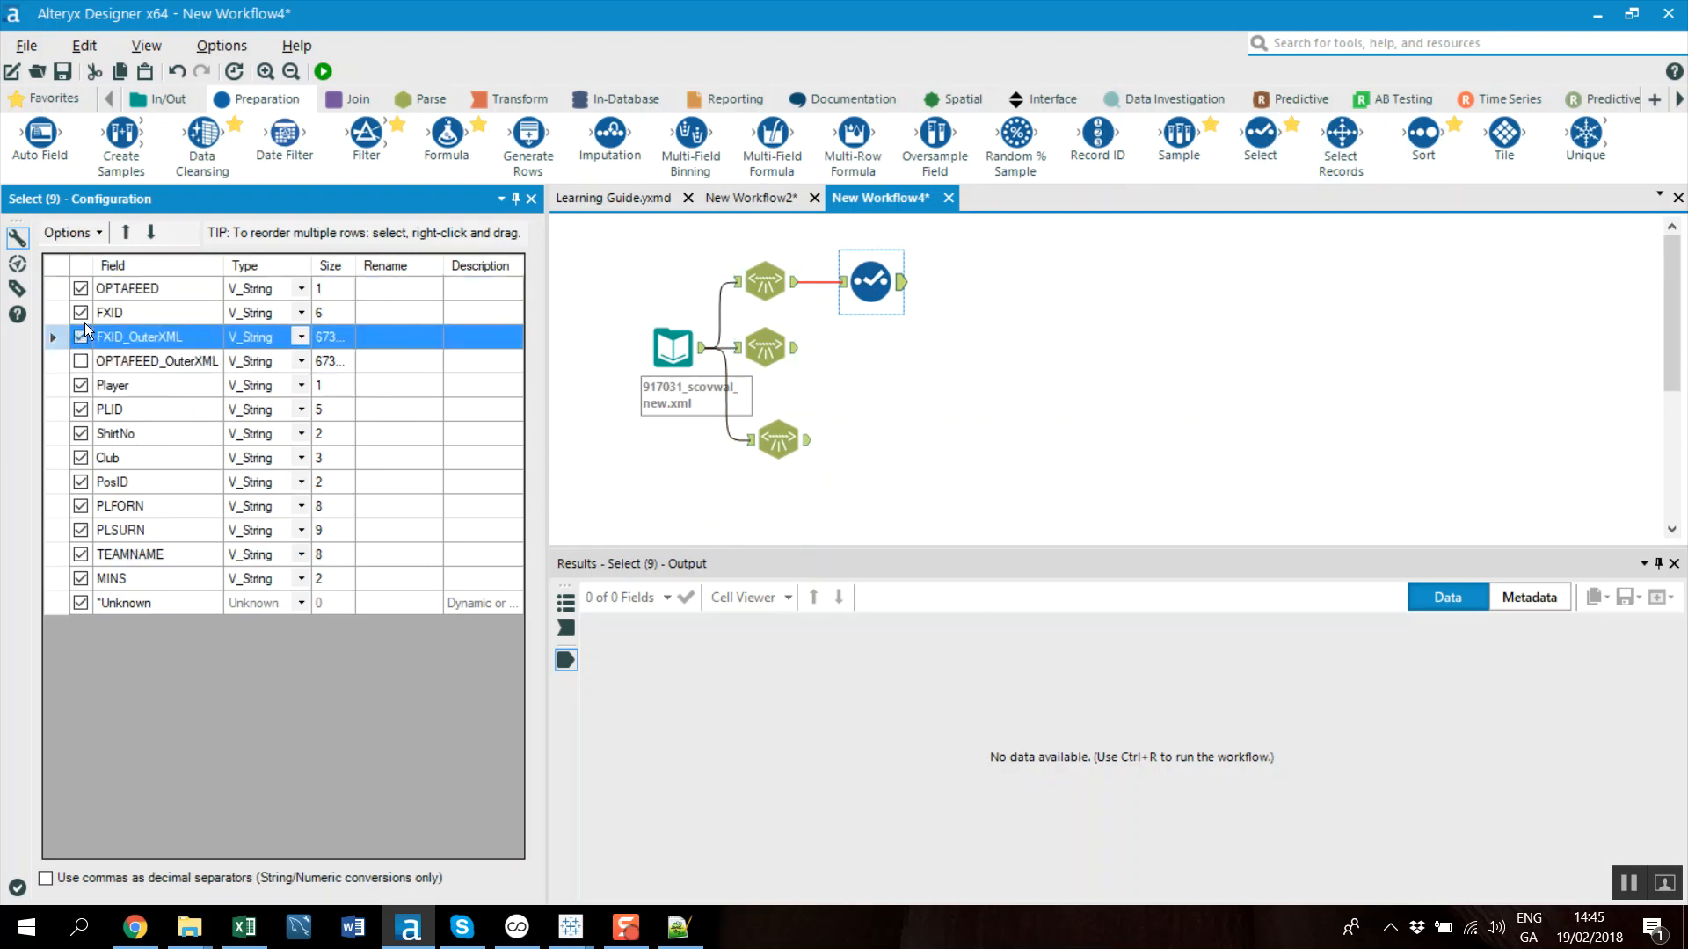
left_click(80, 288)
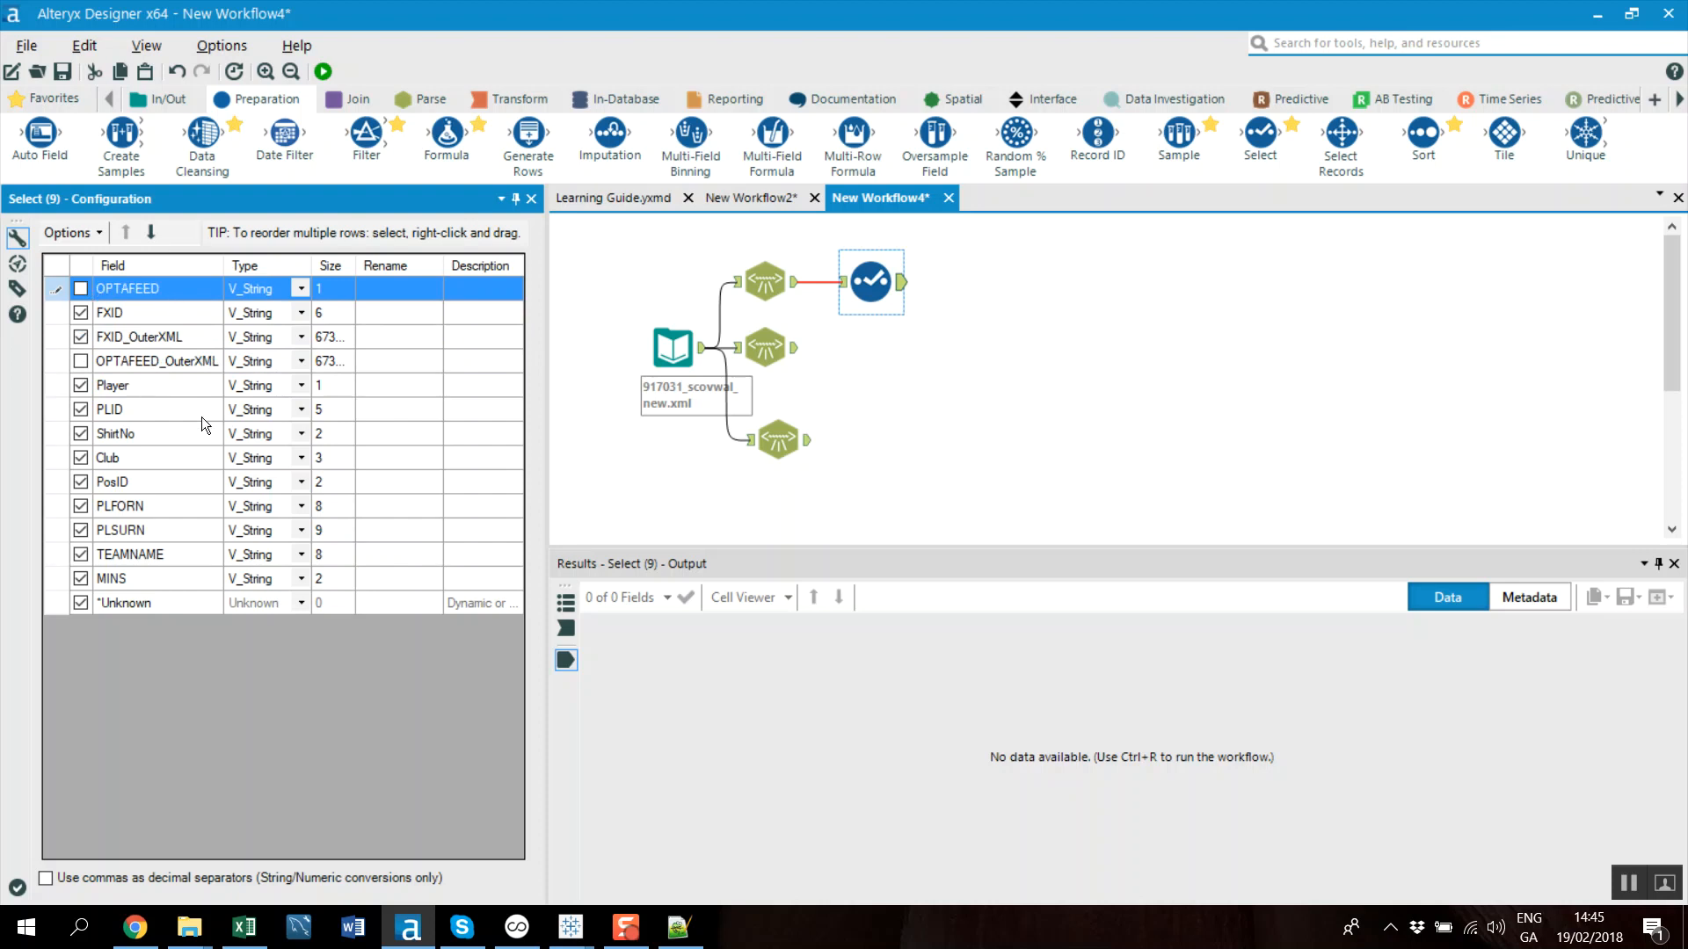
Add a Select tool after the ActionRow XML Parse tool and exclude OPTAFEED, FXID_OuterXML and OPTAFEED_OuterXML
left_click_drag(1260, 136, 883, 348)
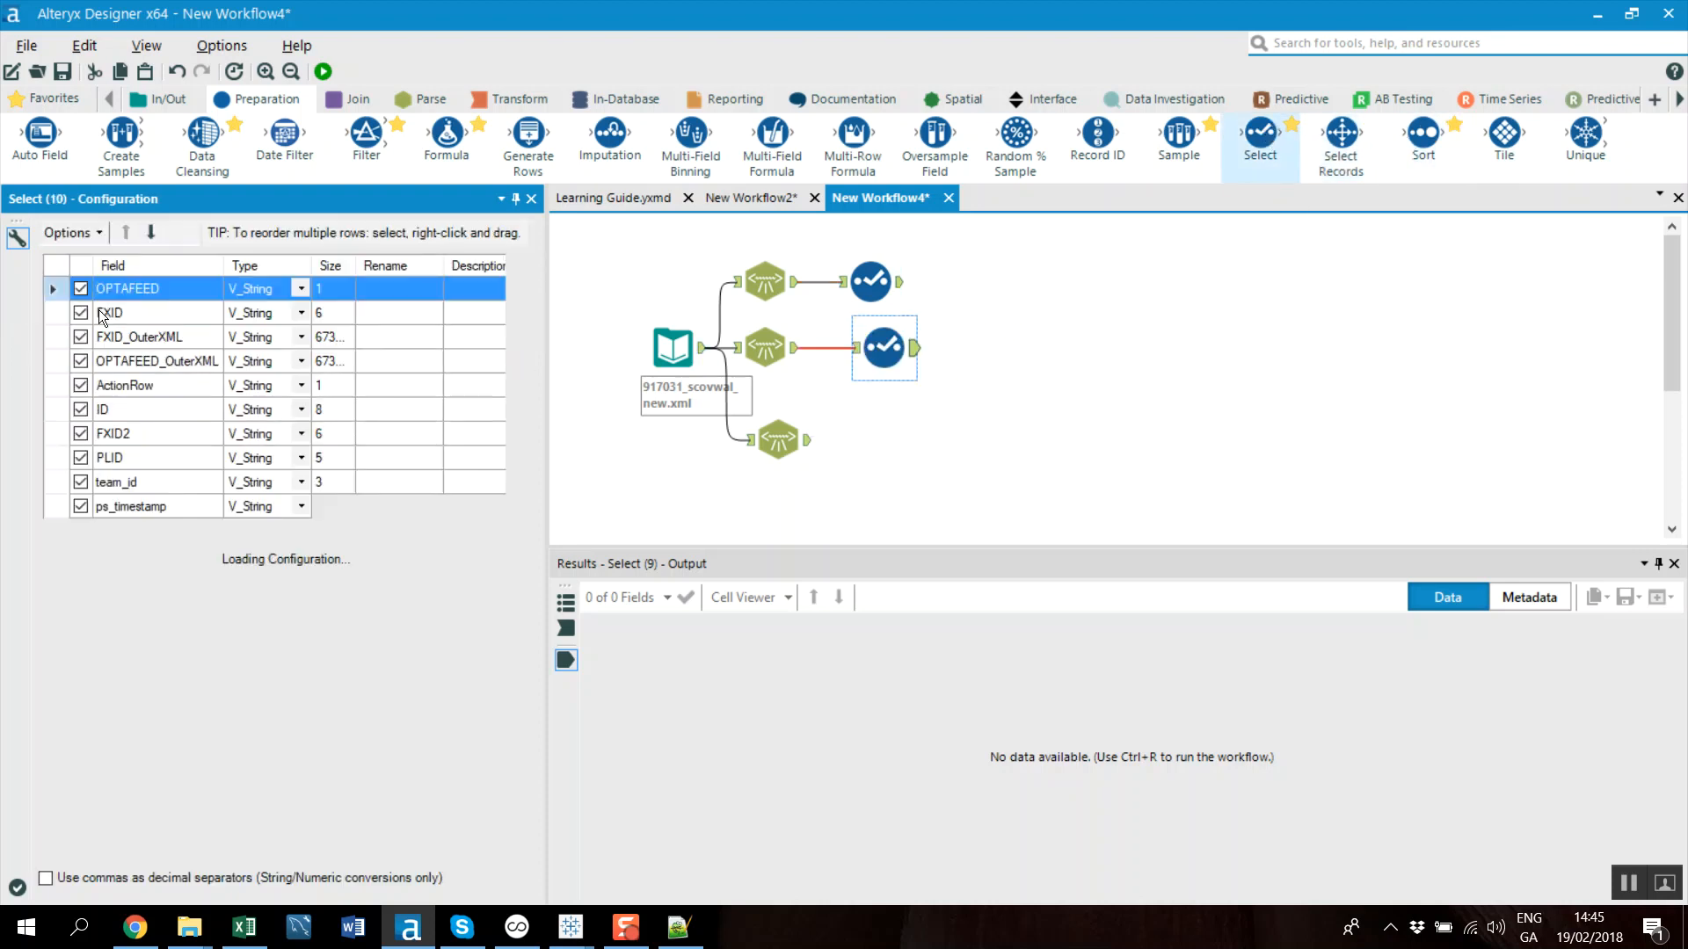
left_click(80, 288)
left_click(80, 337)
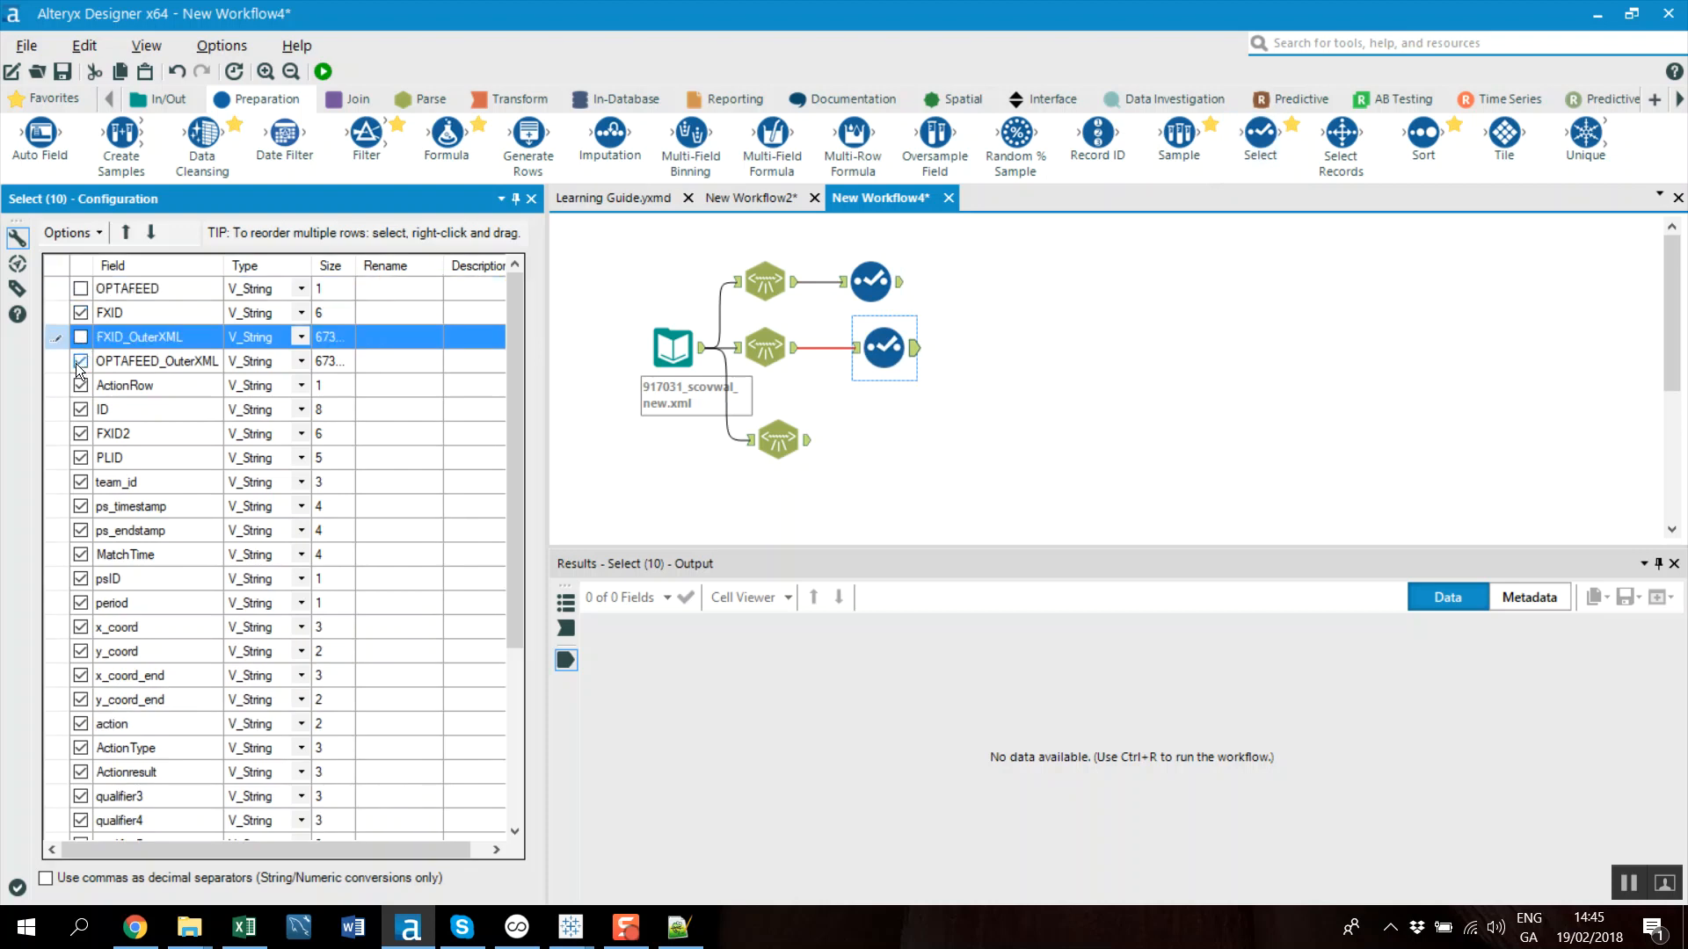
left_click(78, 363)
Add a Select tool after the Data XML Parse tool and exclude OPTAFEED, OPTAFEED_OuterXML and FXID_OuterXML
left_click_drag(1261, 136, 883, 439)
left_click(81, 290)
left_click(79, 347)
left_click(79, 359)
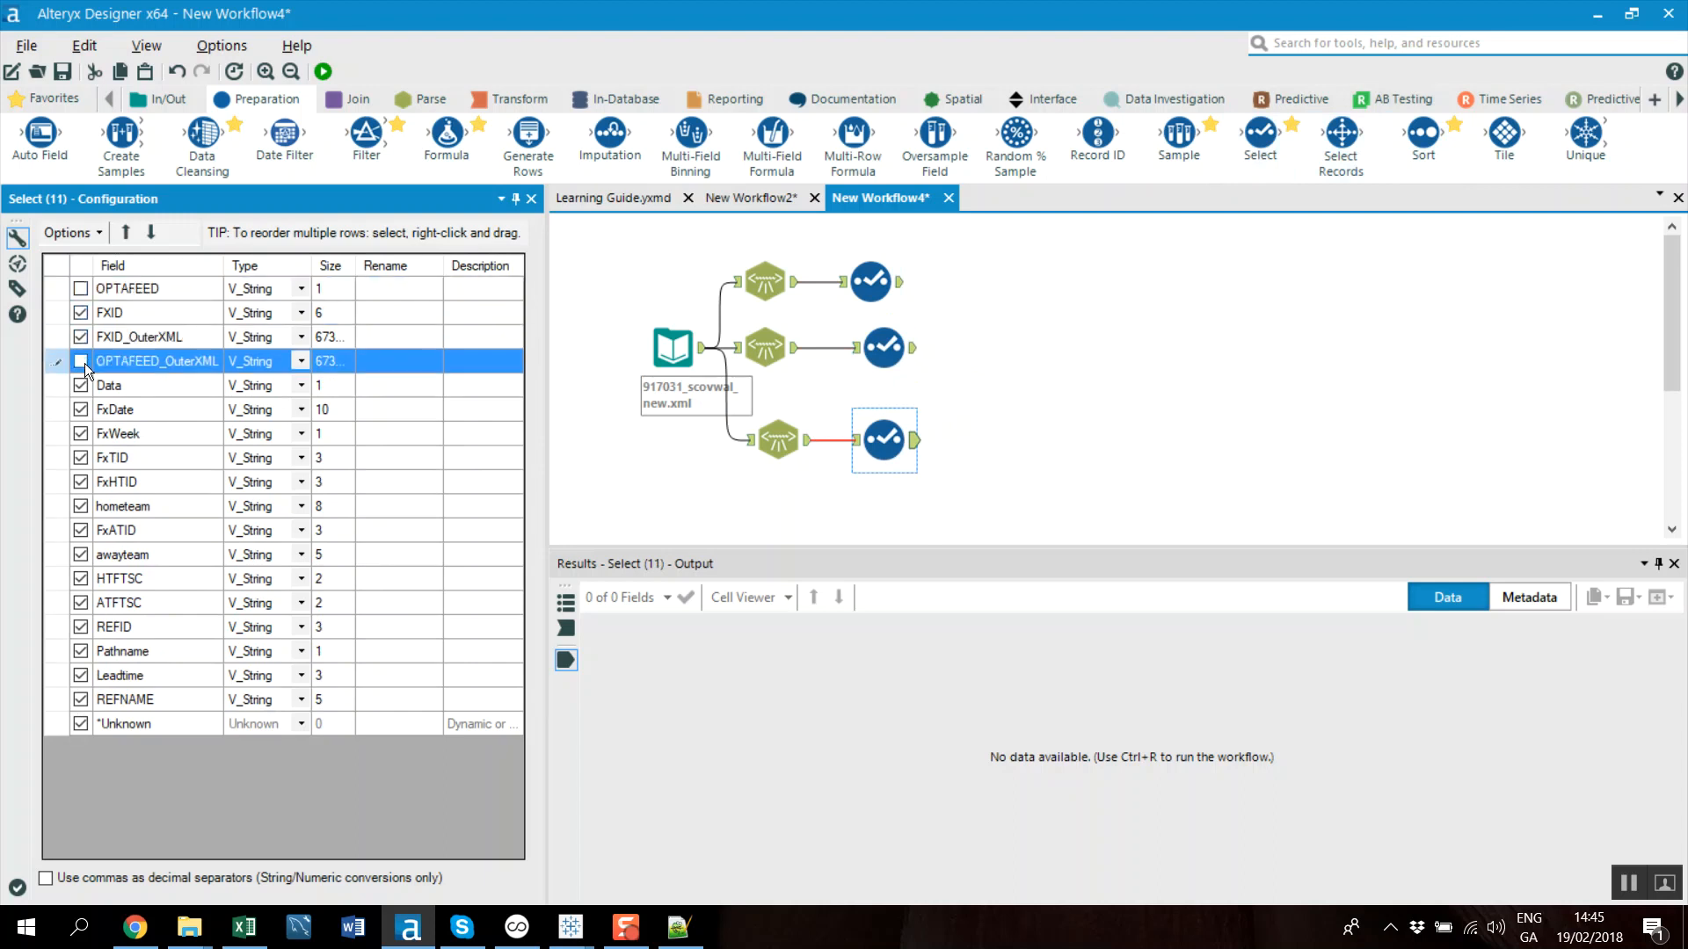
left_click(79, 338)
Run the workflow and examine the three Select tools' outputs, including the FxTID value in the Data branch
key("ctrl+r")
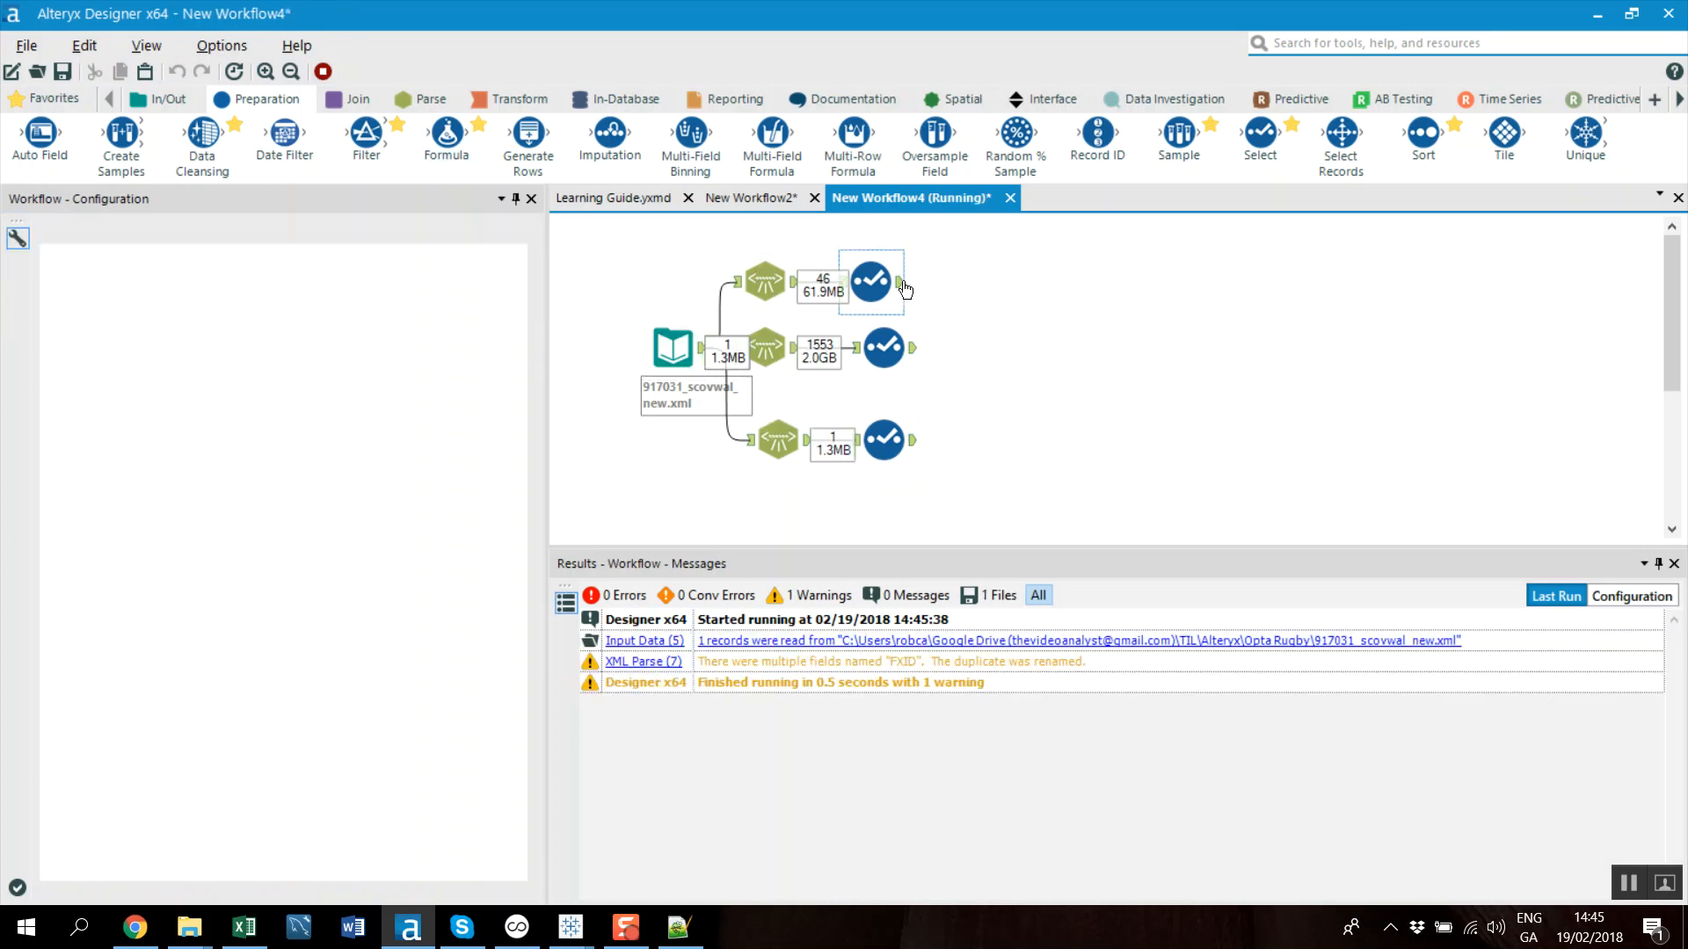
left_click(895, 283)
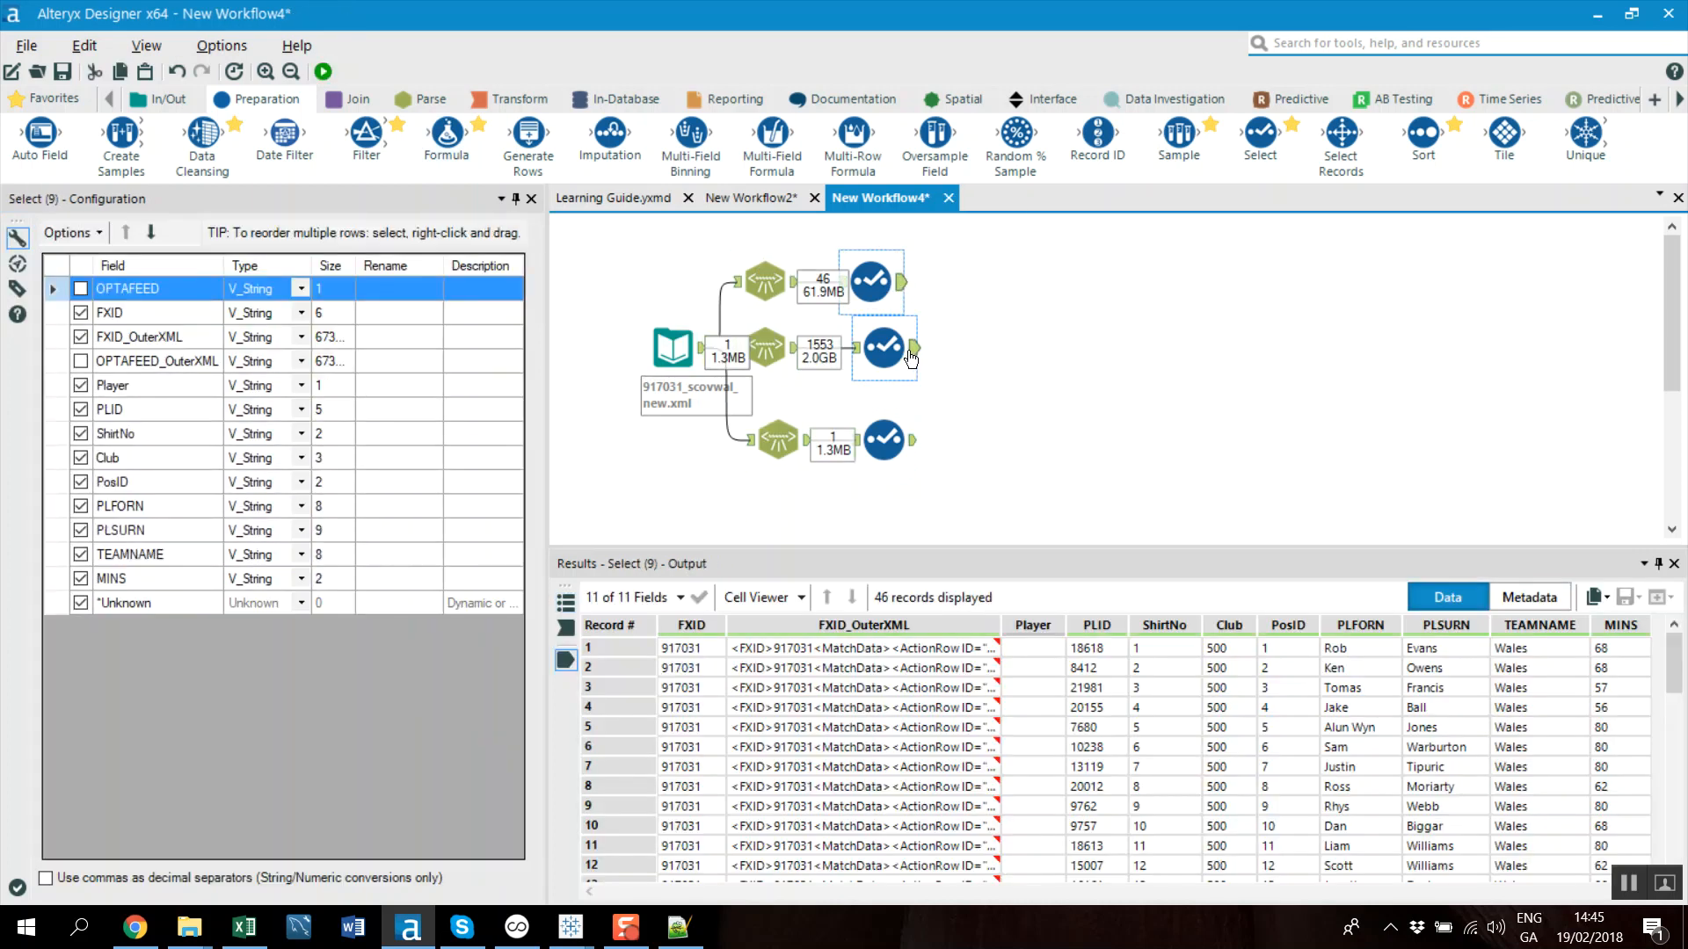
left_click(909, 349)
left_click(886, 439)
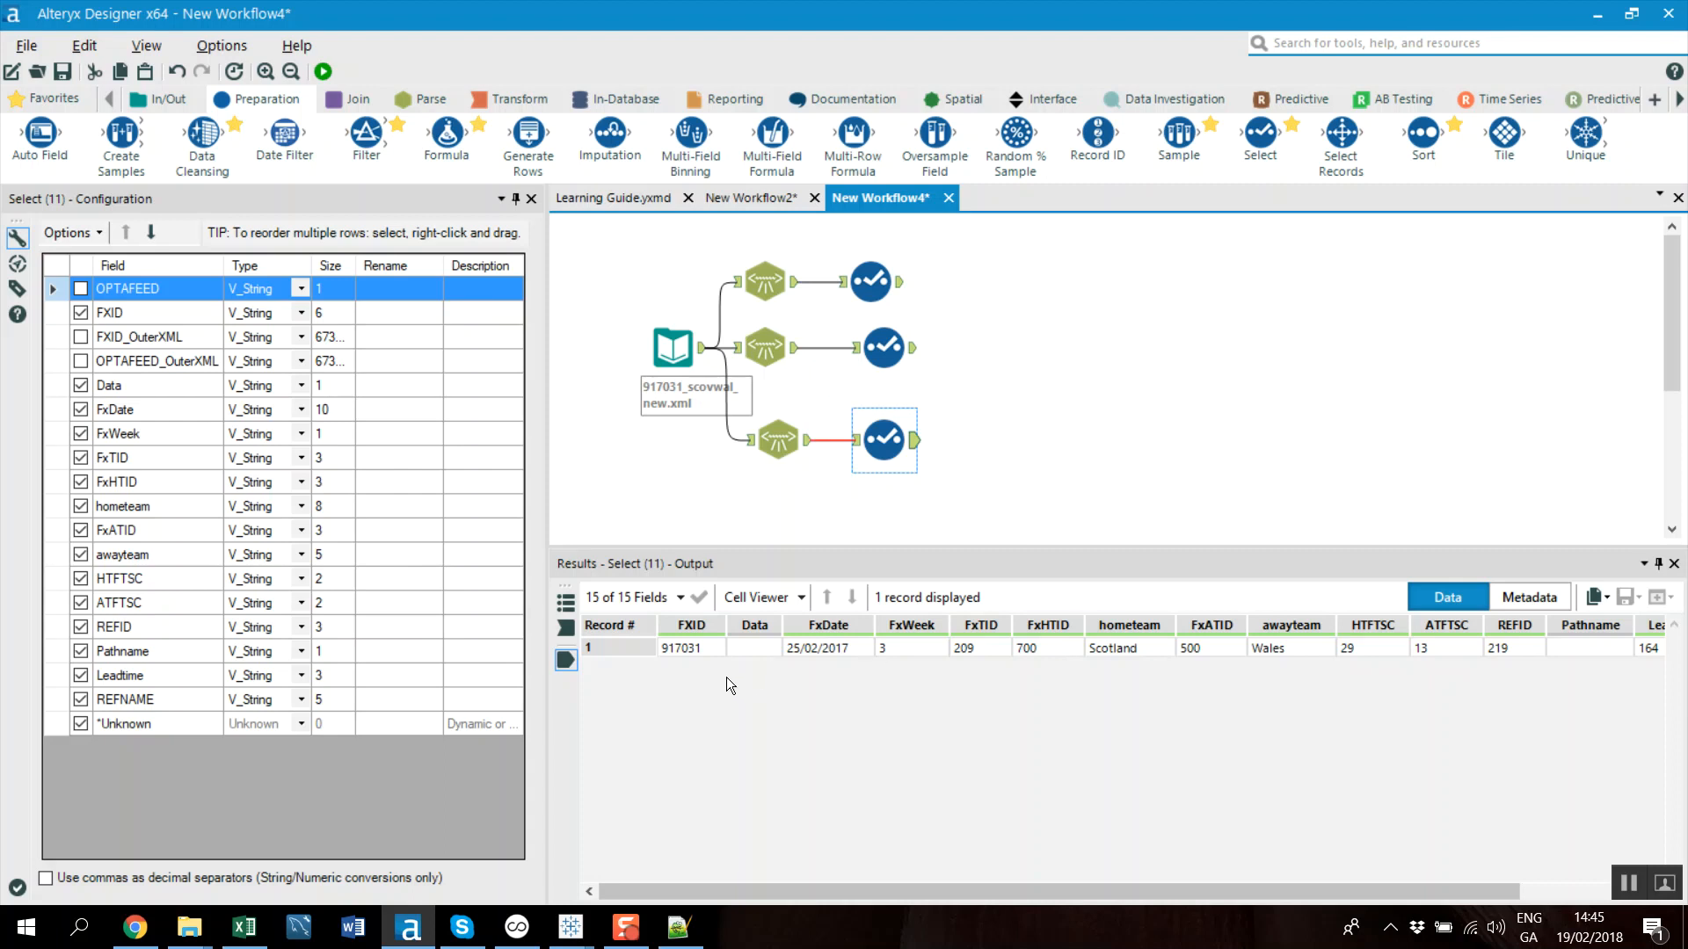
left_click_drag(1045, 652, 935, 653)
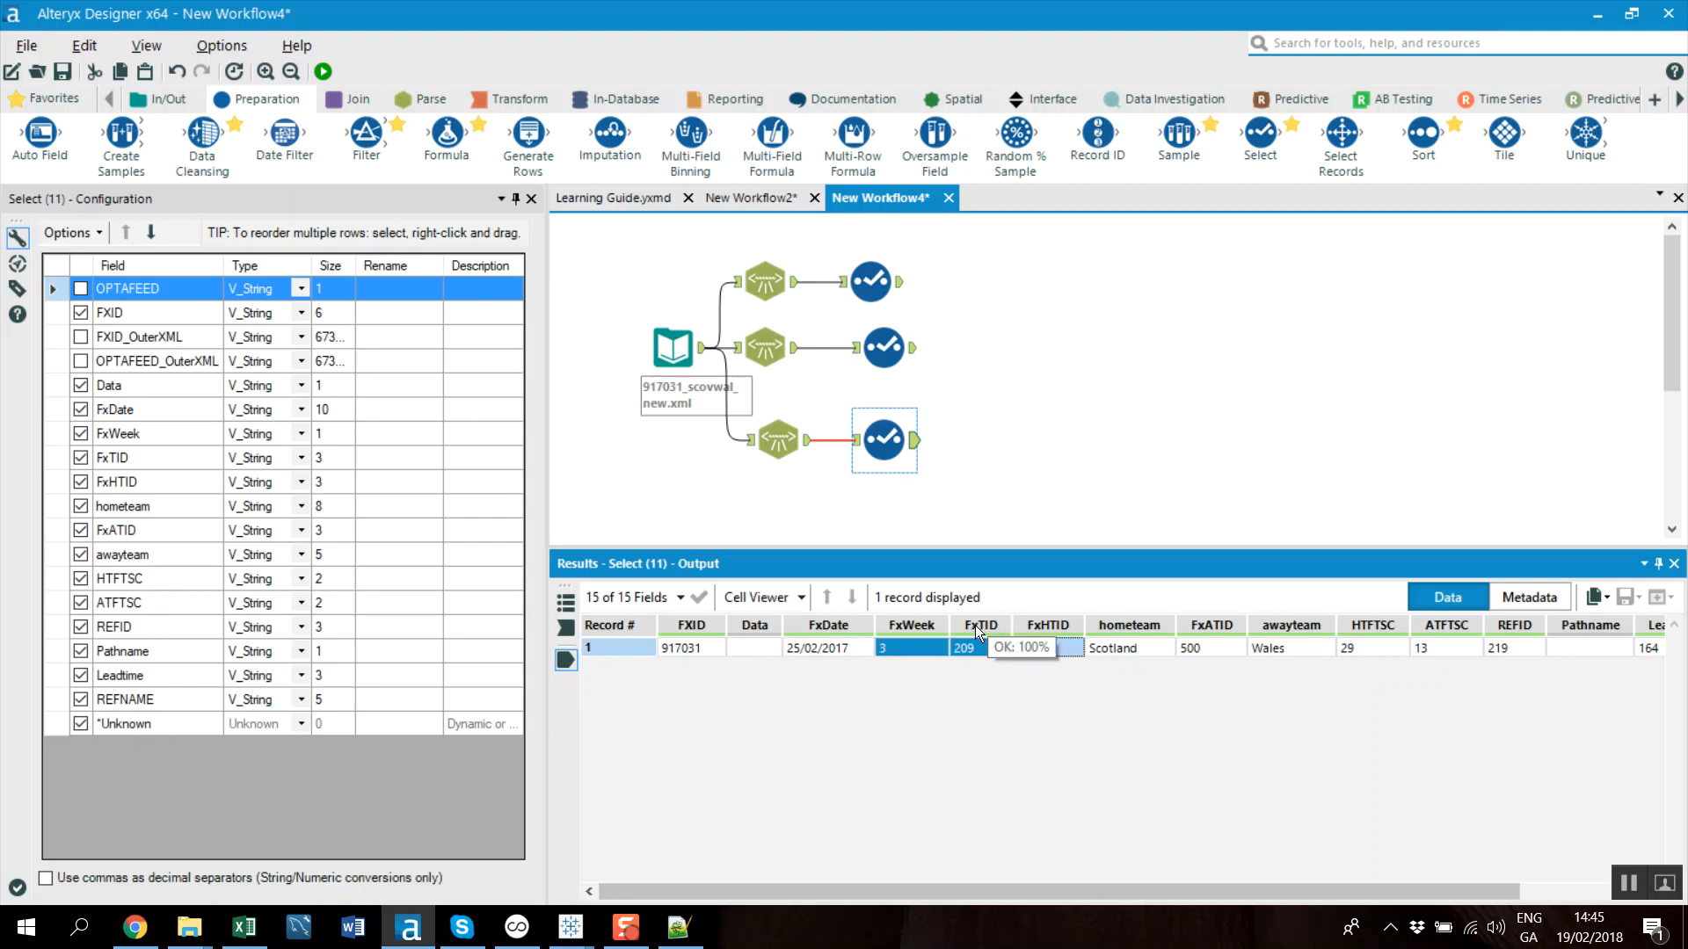
left_click(981, 651)
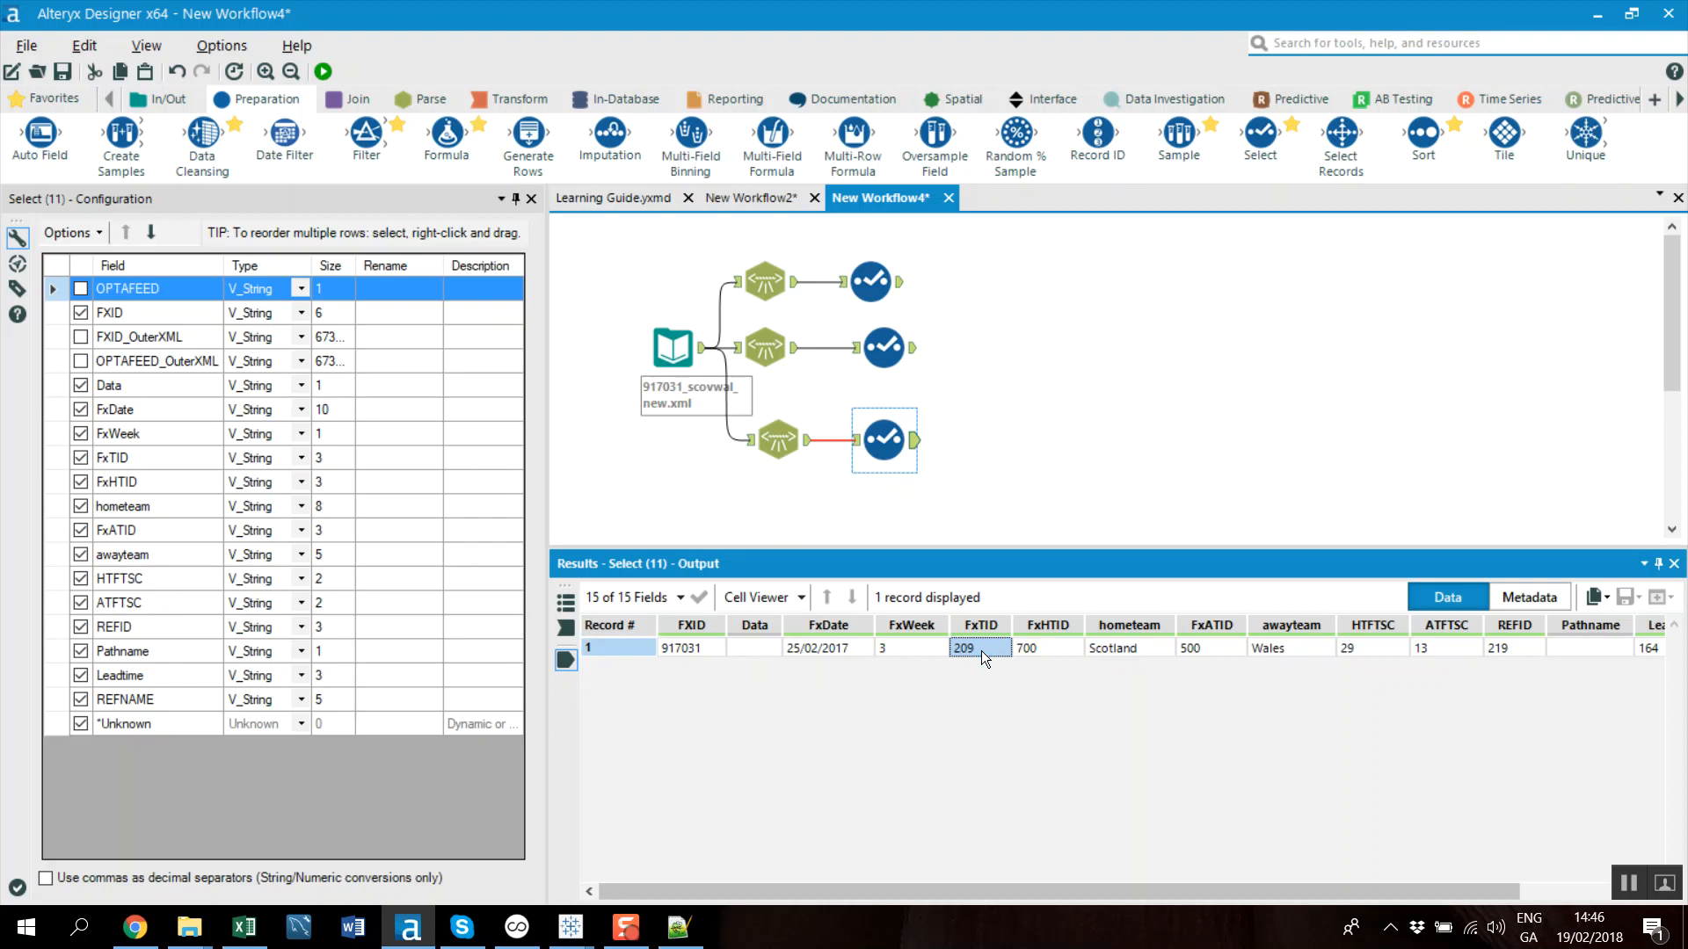
scroll(879, 352, "down", 1)
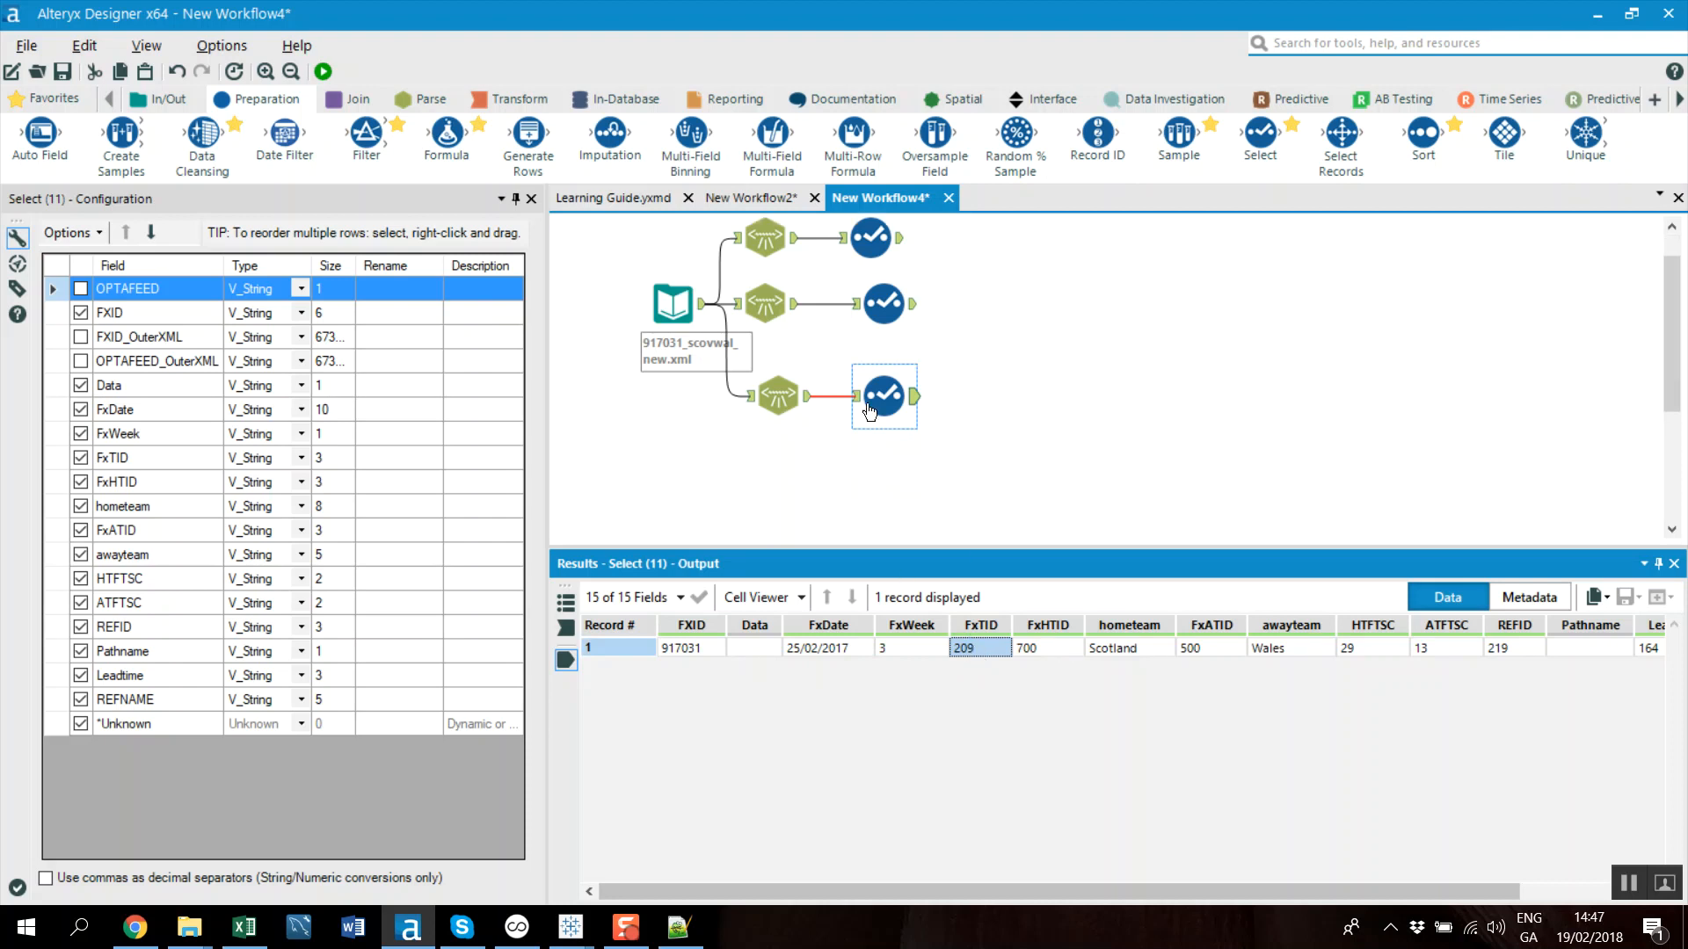
Copy the commented competition Text Input and Select tools from New Workflow2 and paste them below the Data branch in New Workflow4
left_click(752, 196)
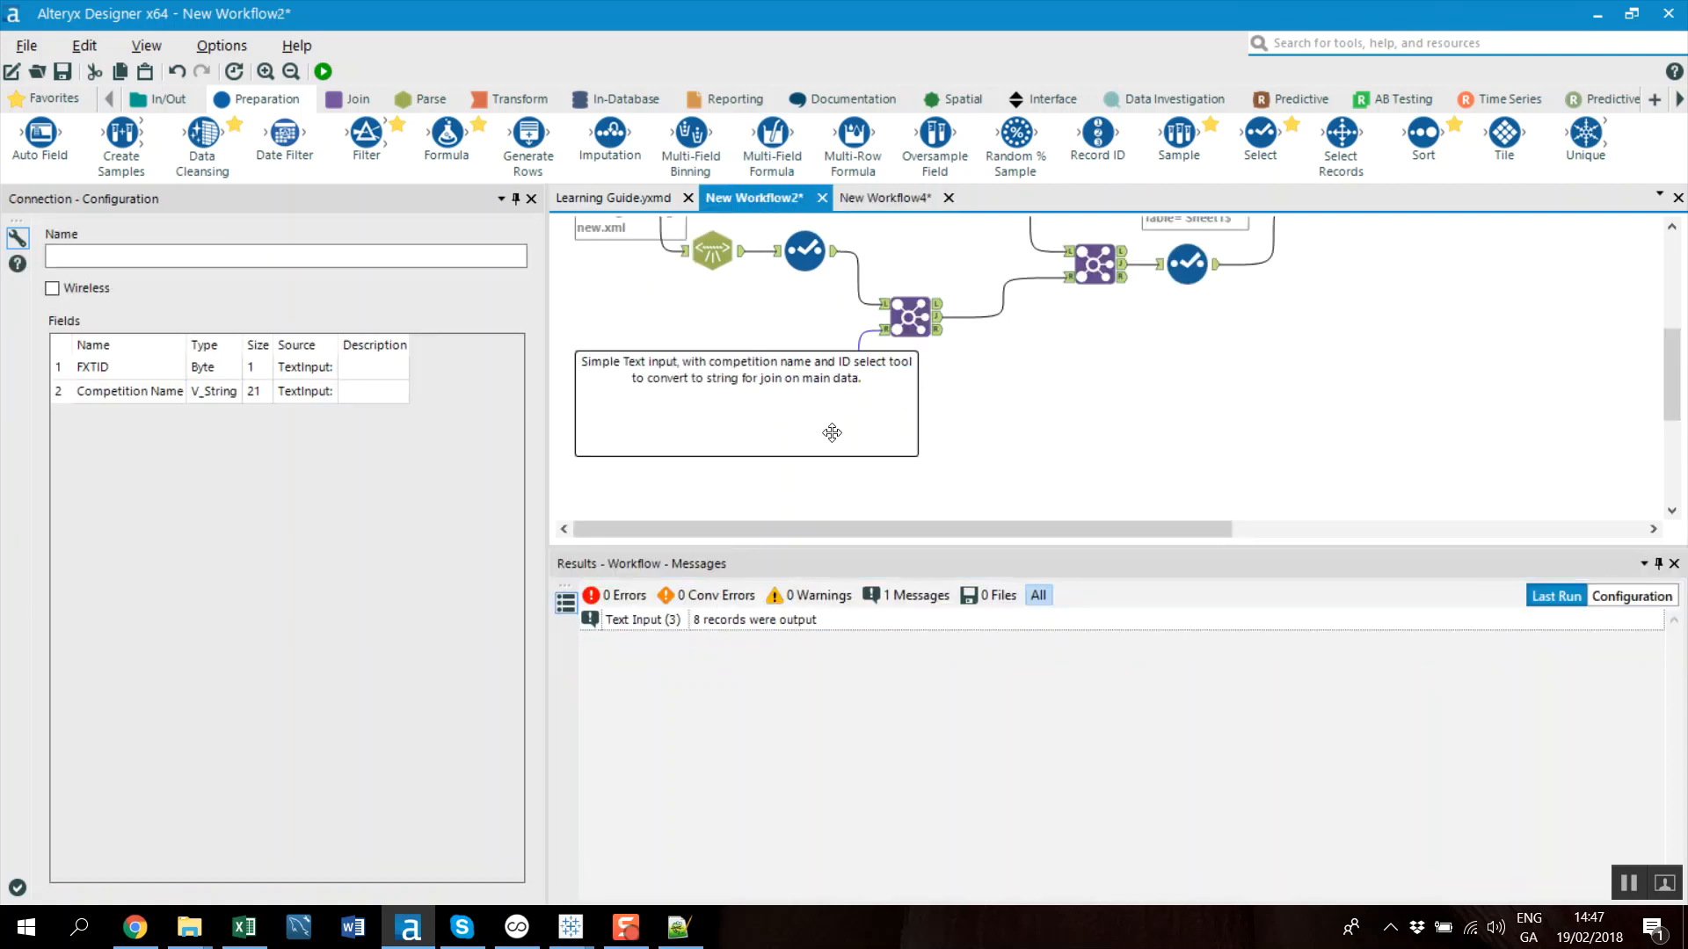
left_click_drag(955, 488, 633, 380)
left_click(884, 197)
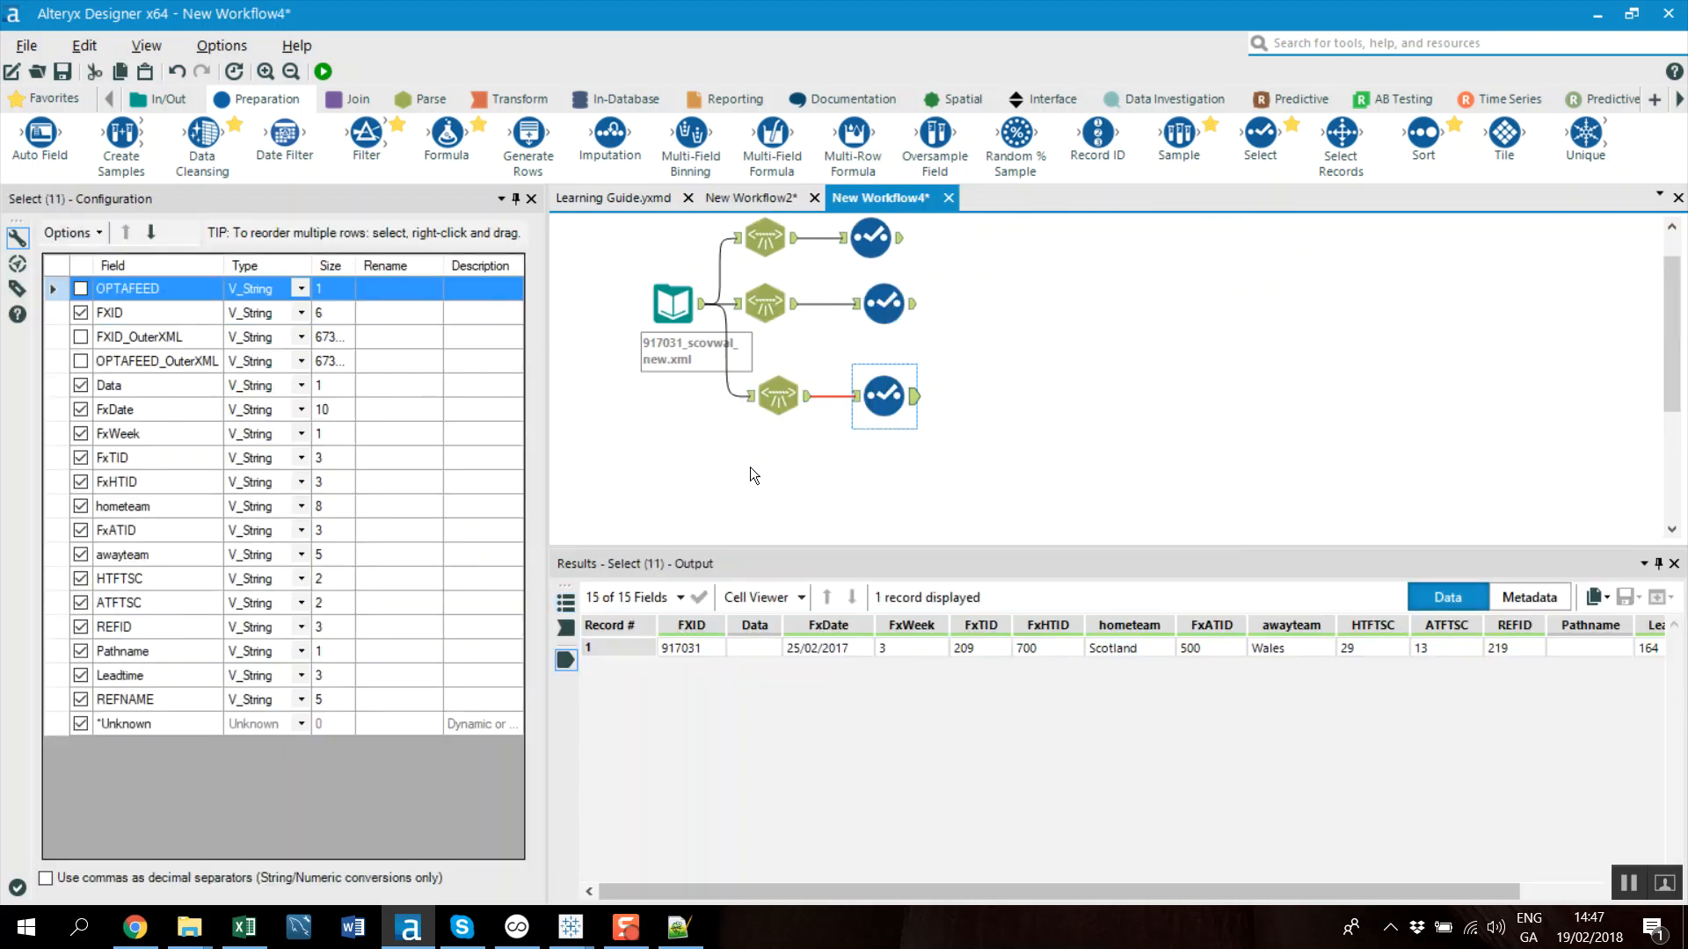
left_click(719, 466)
key("ctrl+v")
left_click_drag(744, 500, 706, 472)
left_click(1005, 483)
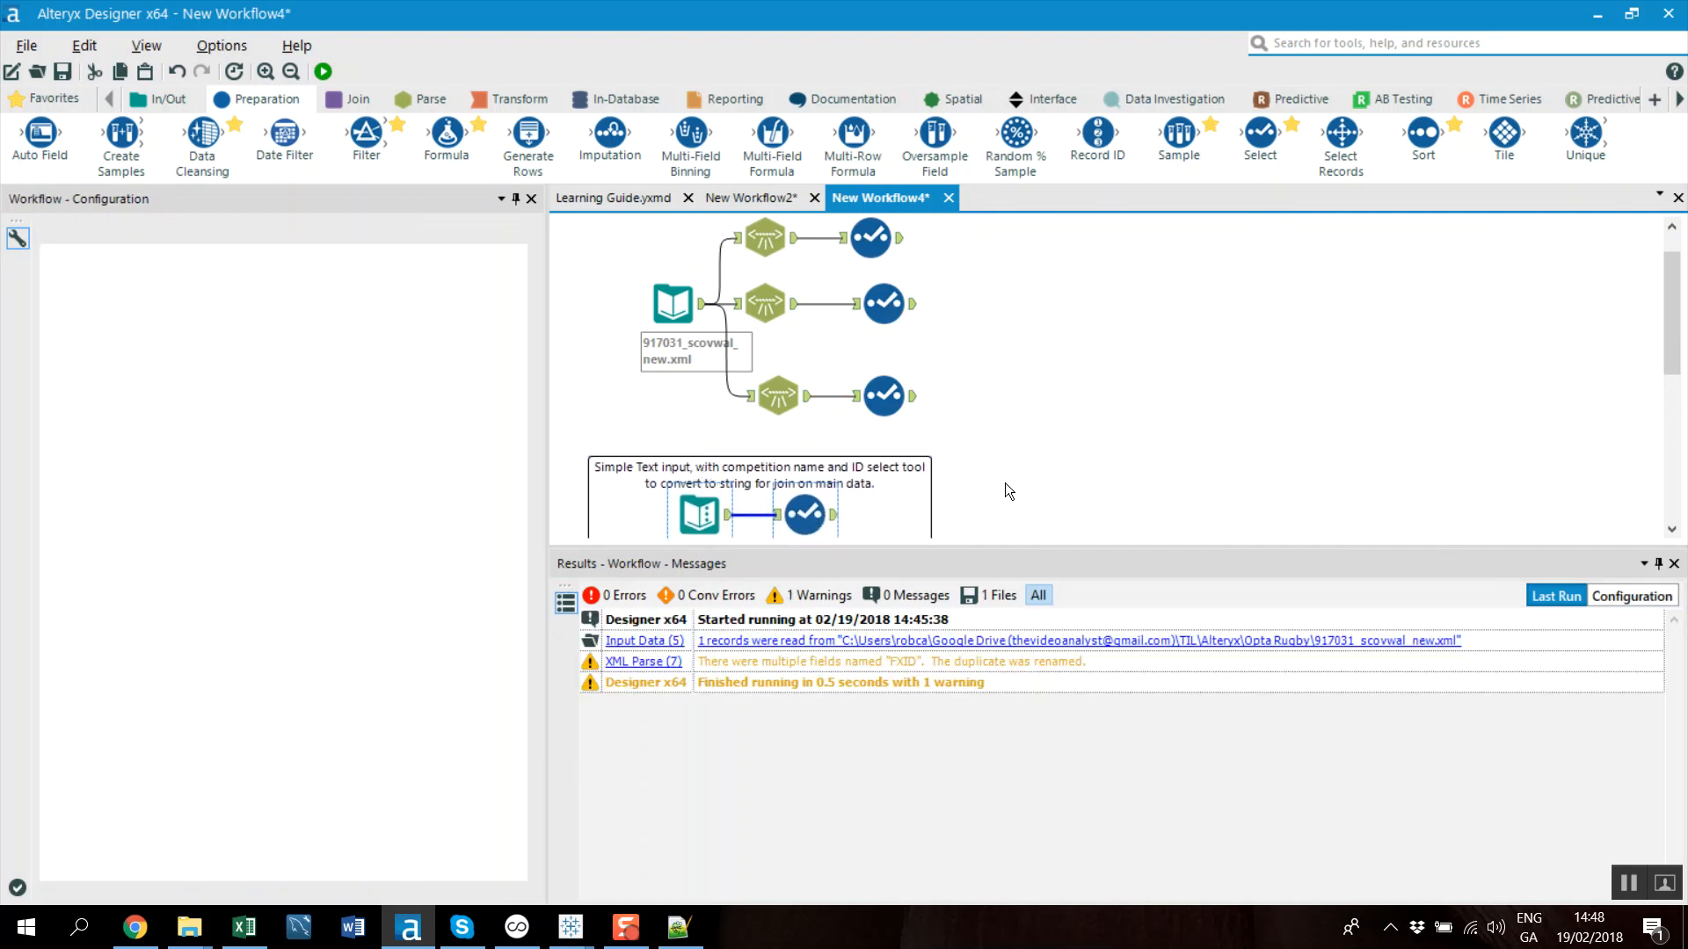
Examine the pasted Text Input's FXTID and Competition Name table and the field types in its Select tool
scroll(1005, 483, "down", 1)
left_click(709, 473)
left_click(167, 100)
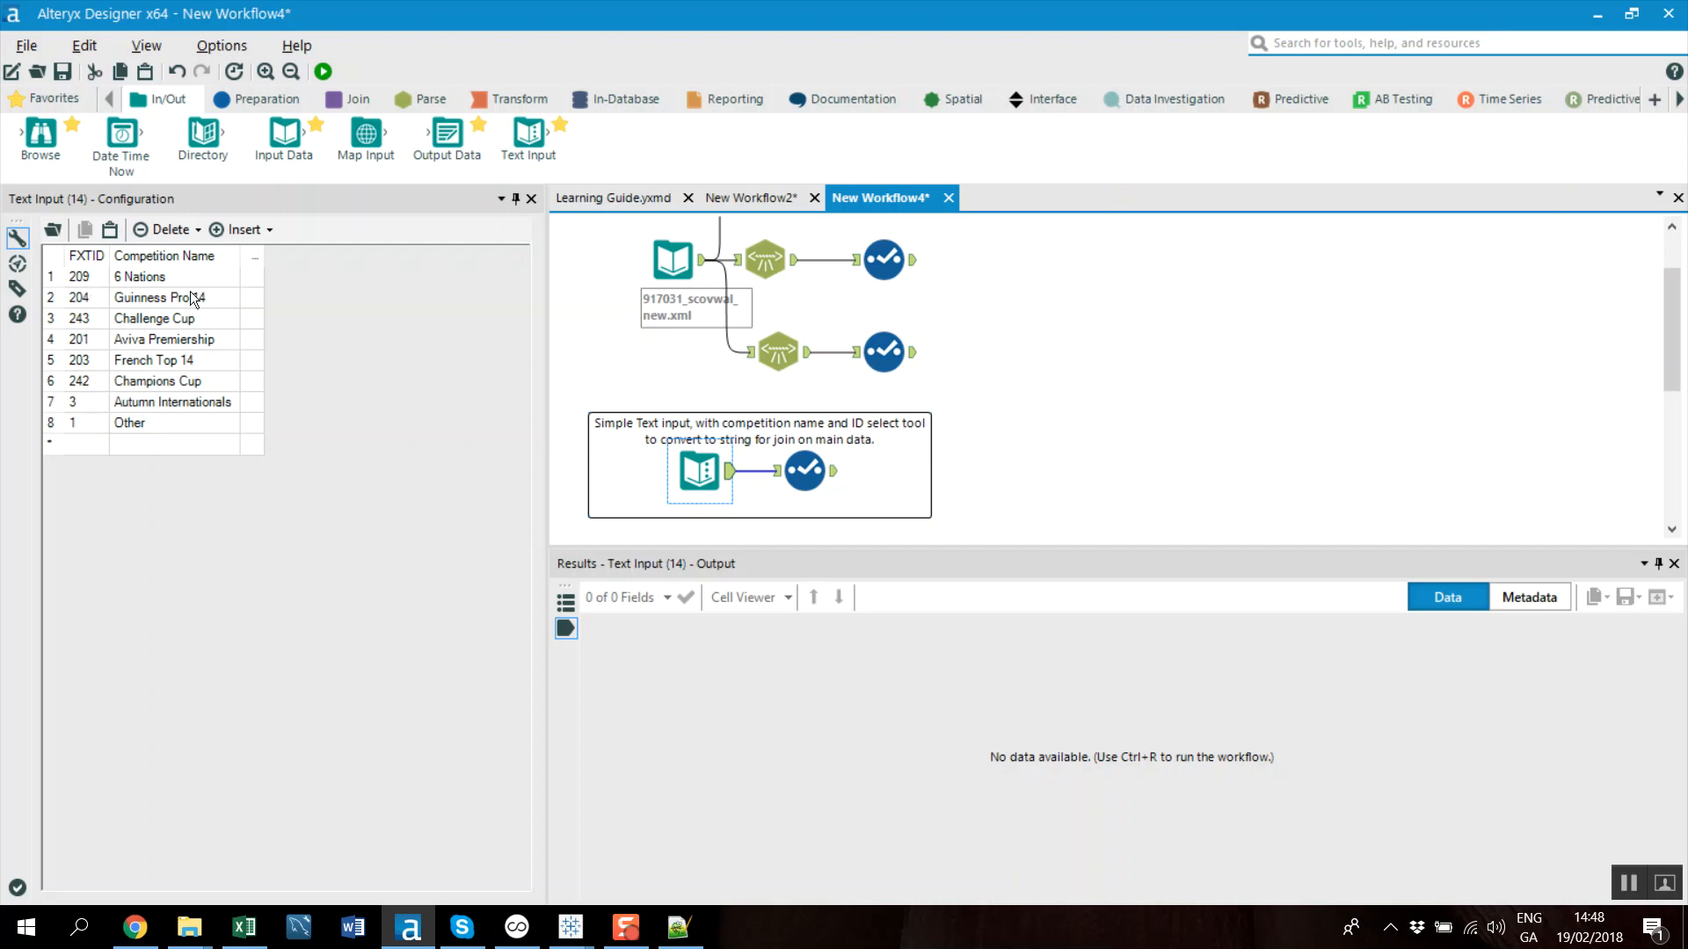
left_click(802, 473, "ctrl")
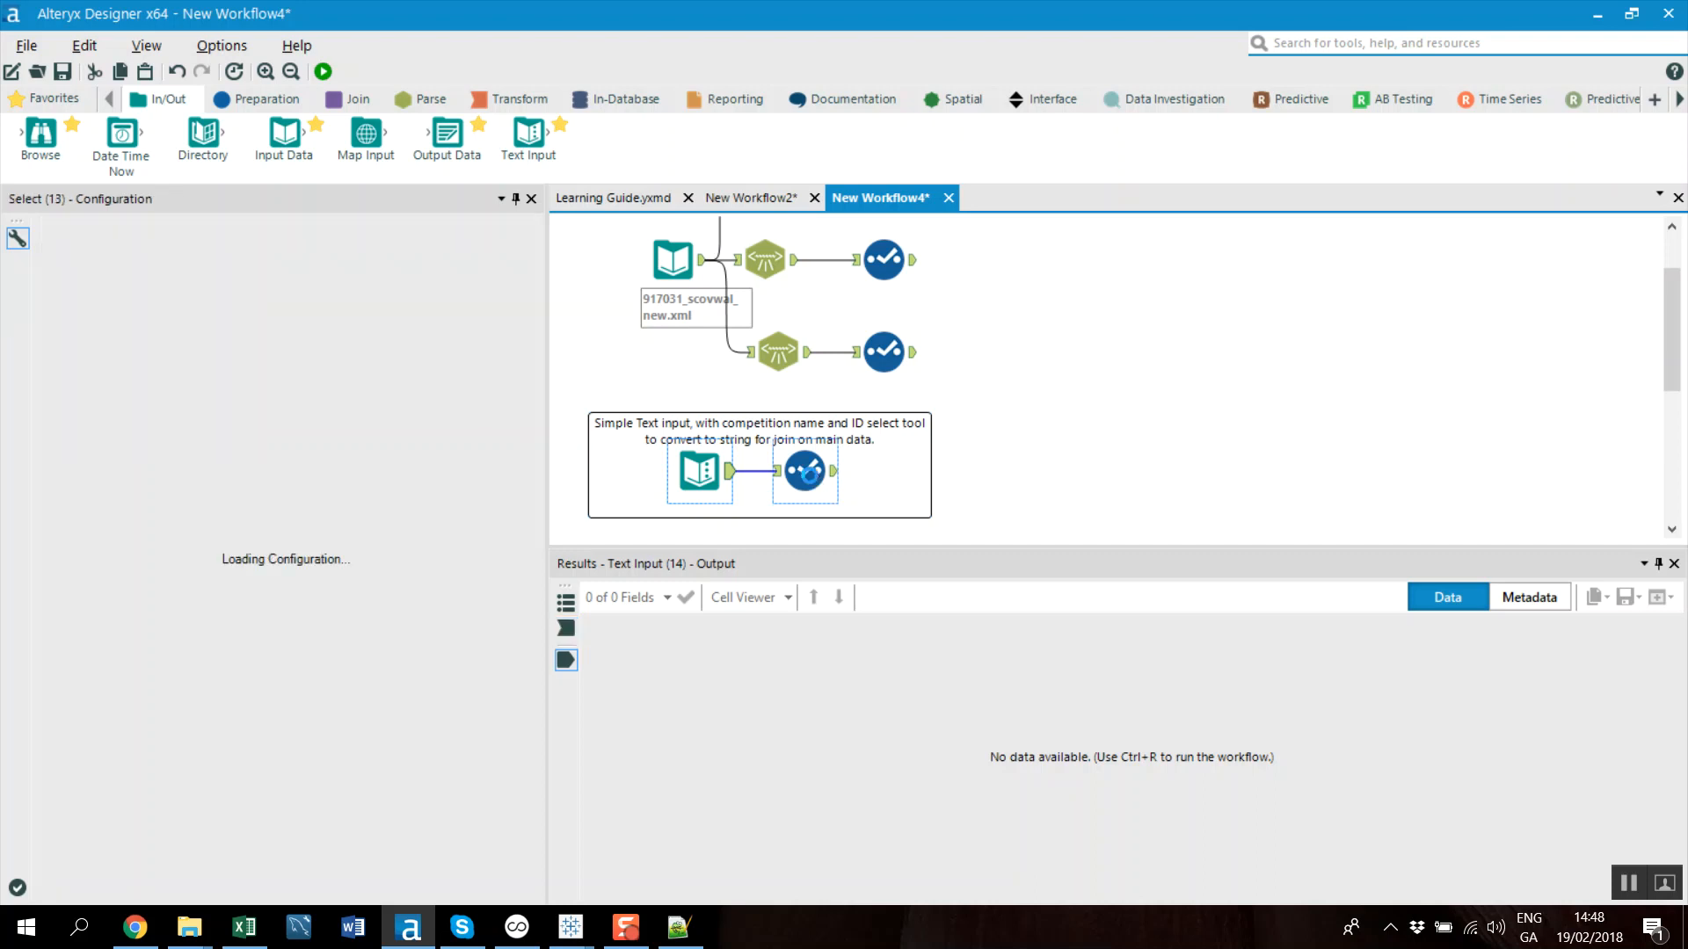
left_click(810, 473)
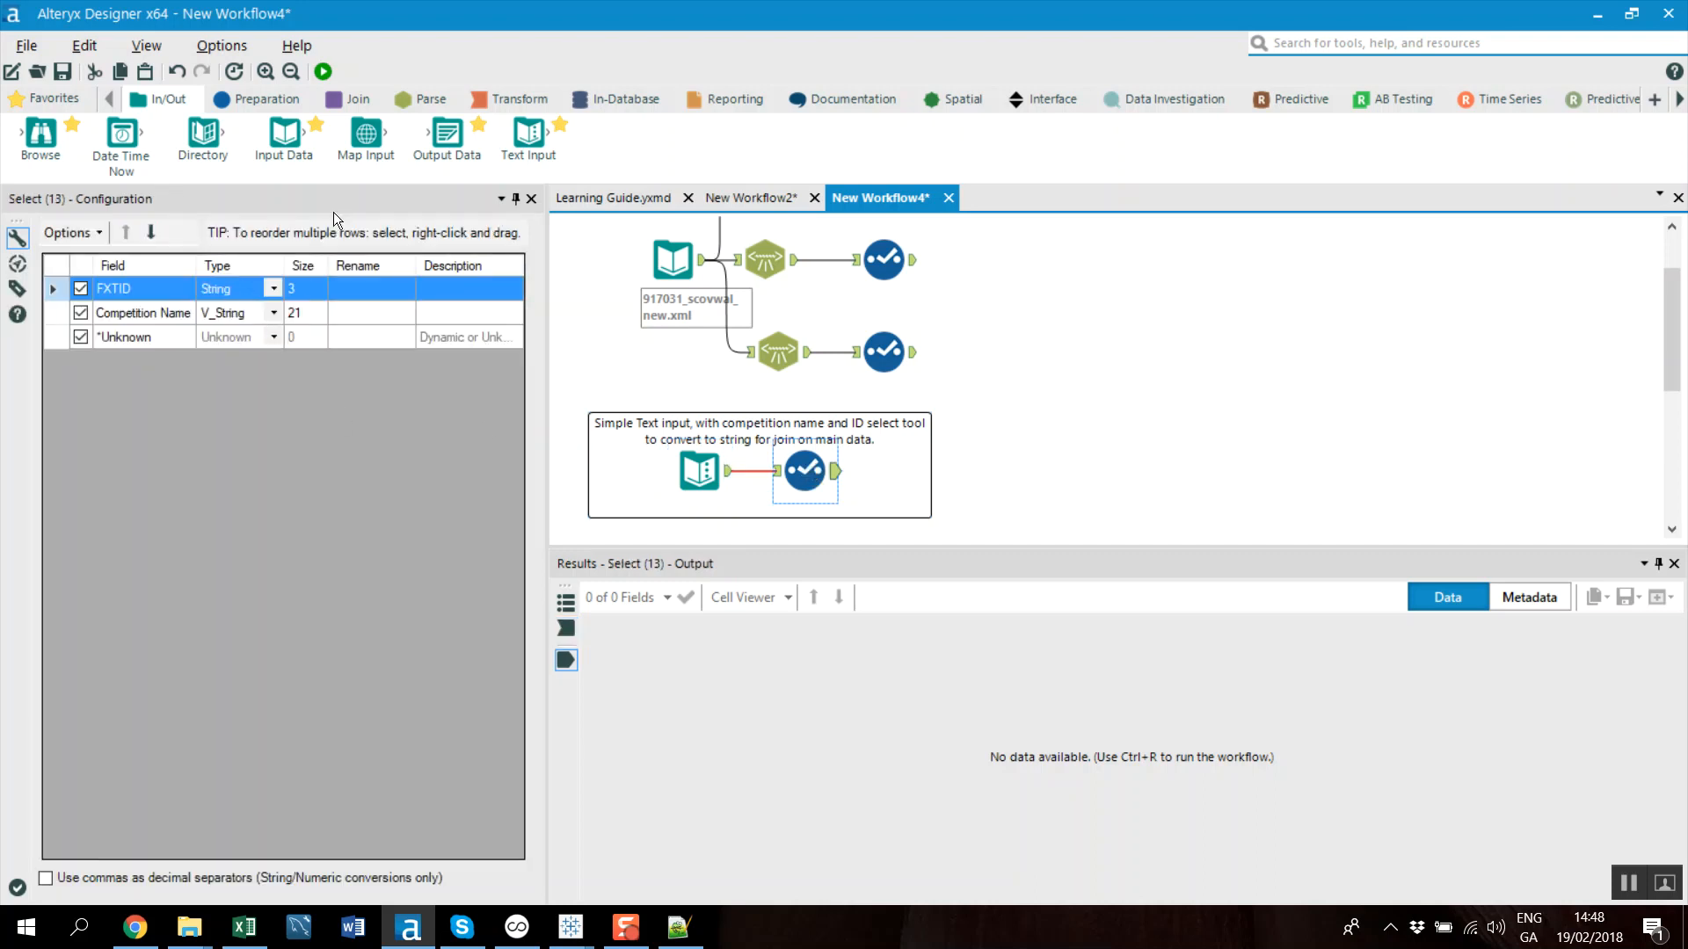
Add a Join tool taking the Data branch's Select output as left input and the competition Select output as right input
left_click(348, 98)
left_click_drag(284, 134, 1015, 404)
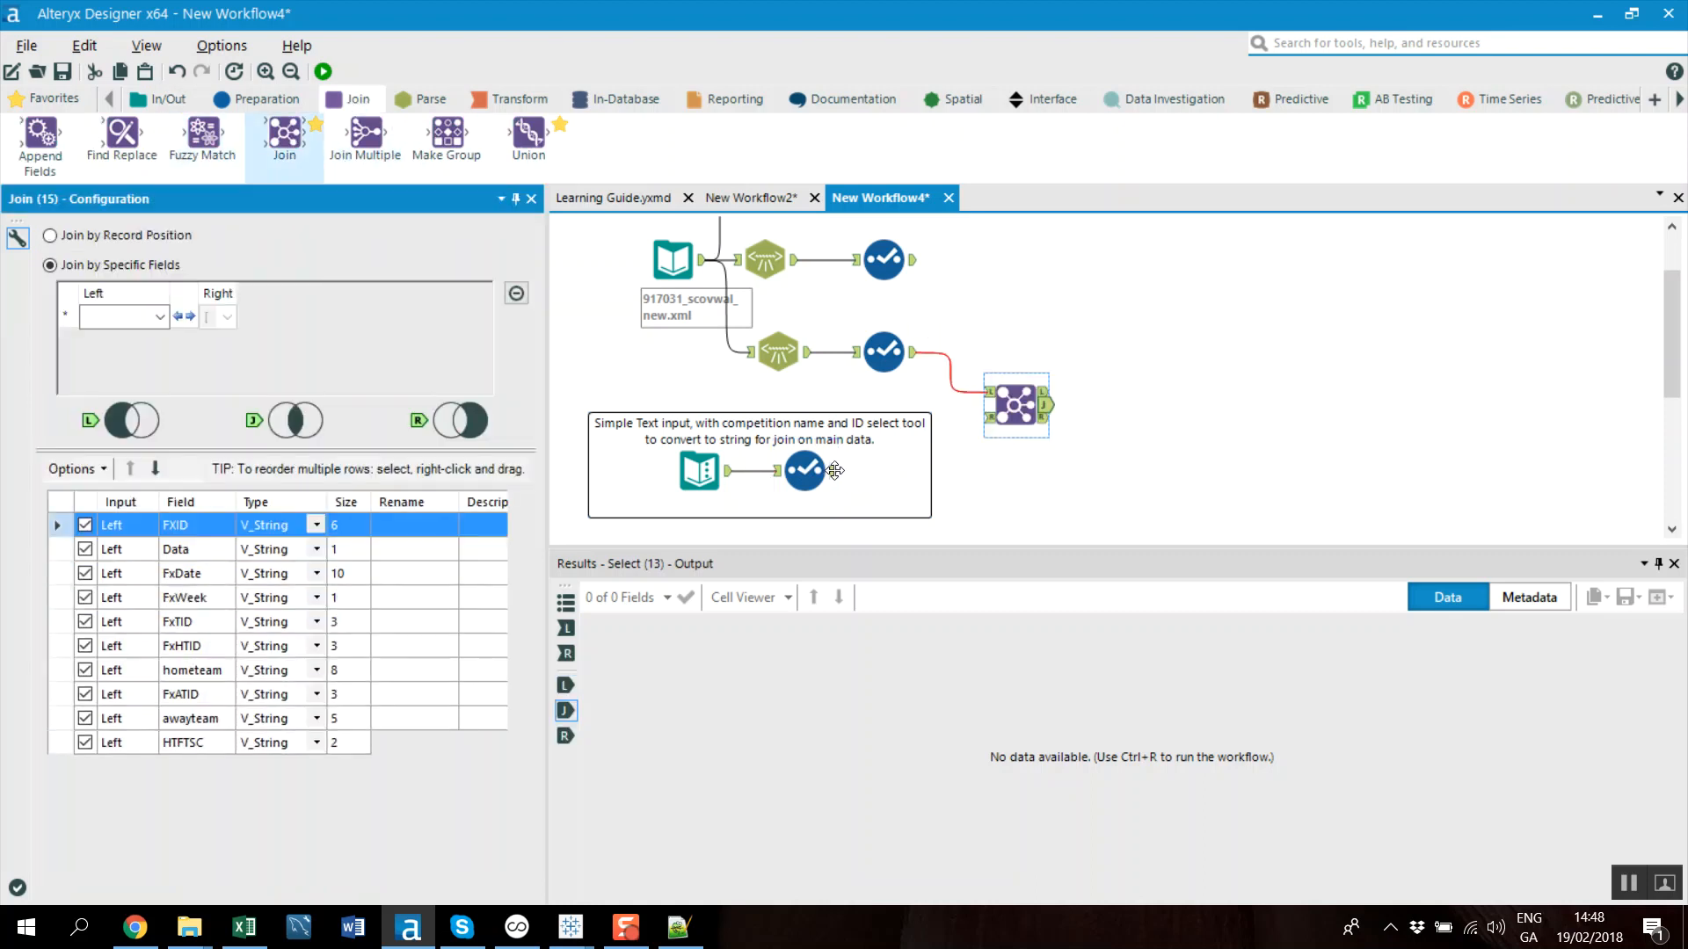
left_click_drag(835, 470, 988, 419)
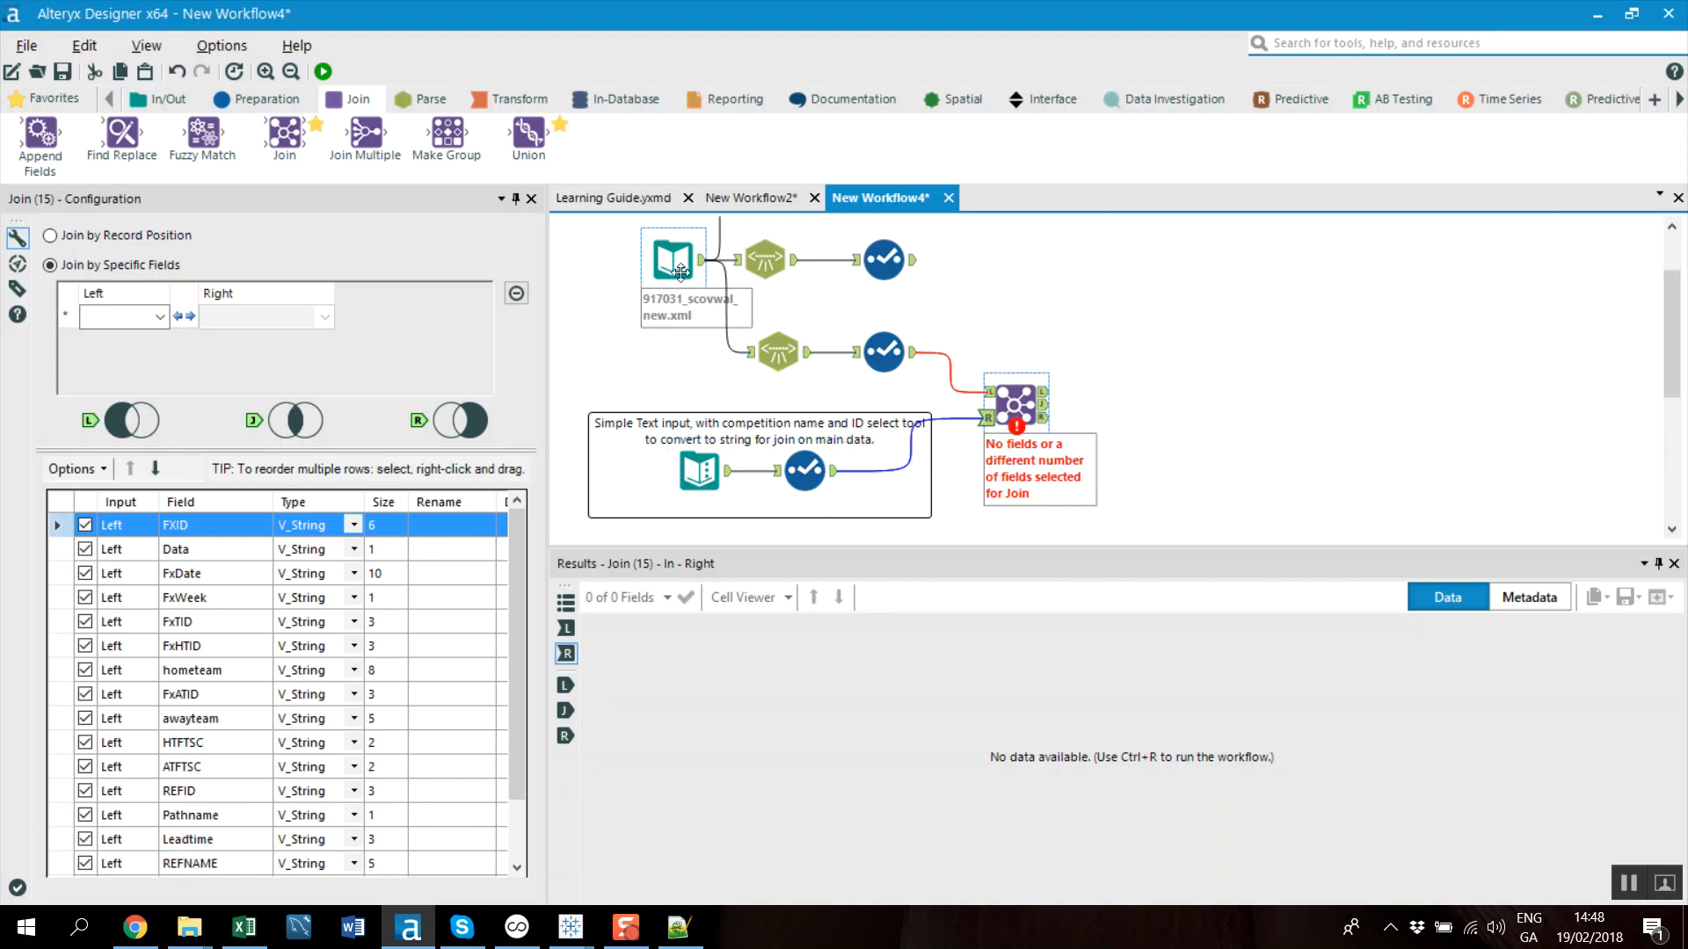
Match the Join's left FxTID field to the right FXTID field and exclude the right-hand FXTID from the output
left_click(728, 480)
left_click(163, 277)
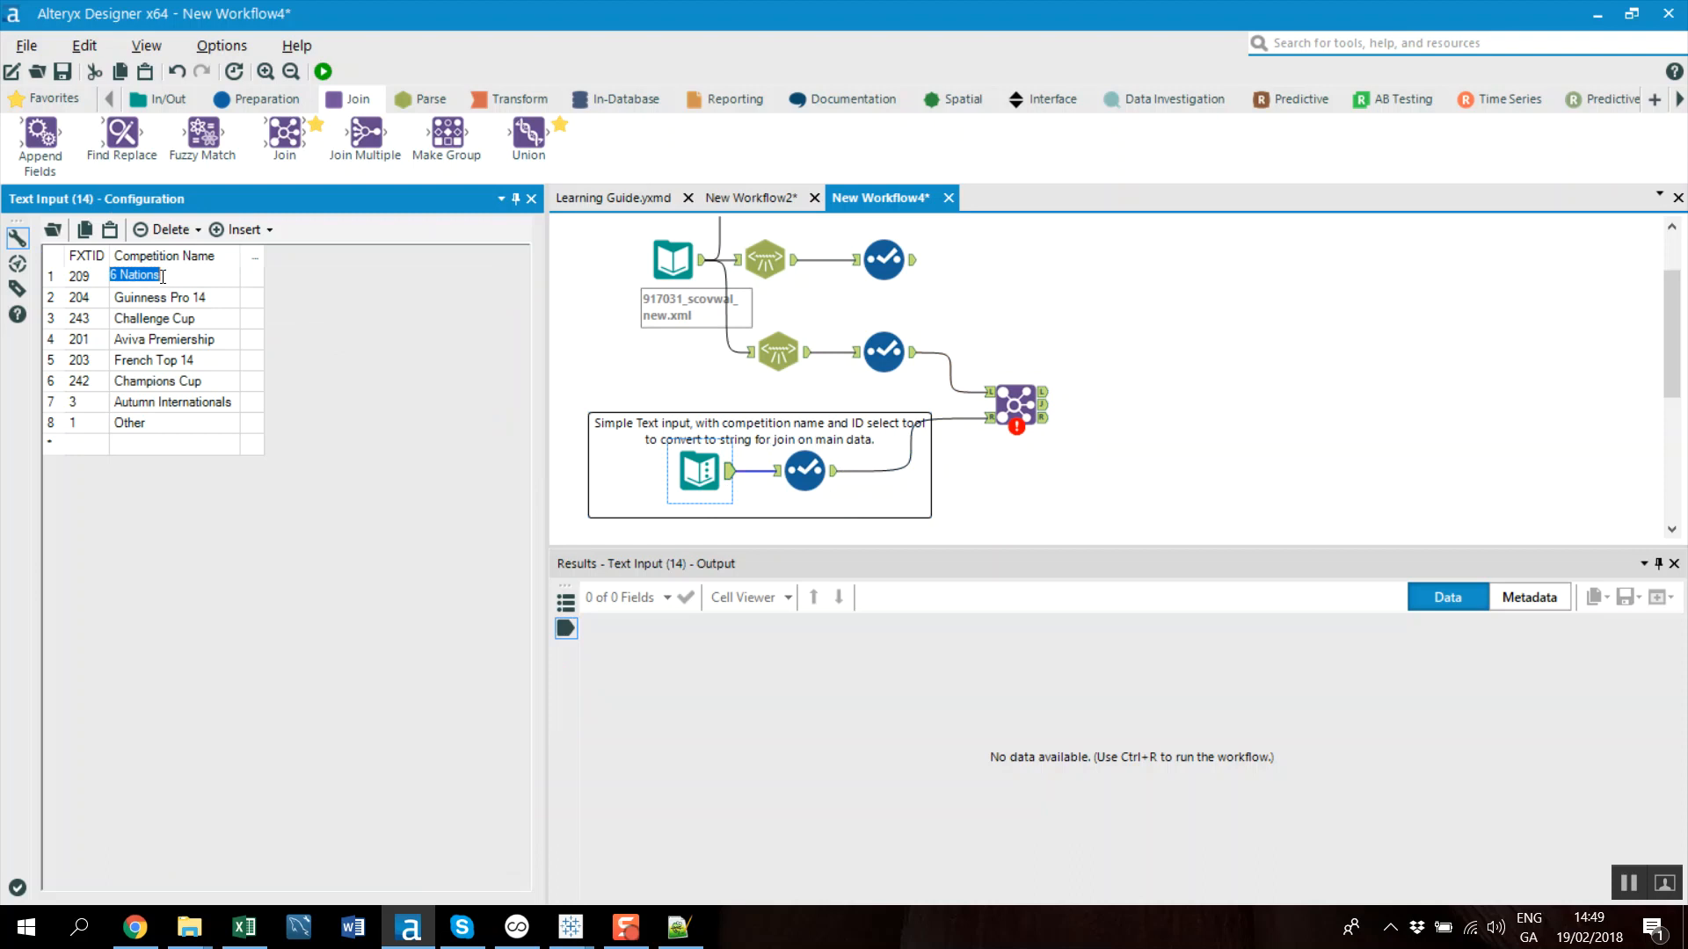
left_click(778, 352)
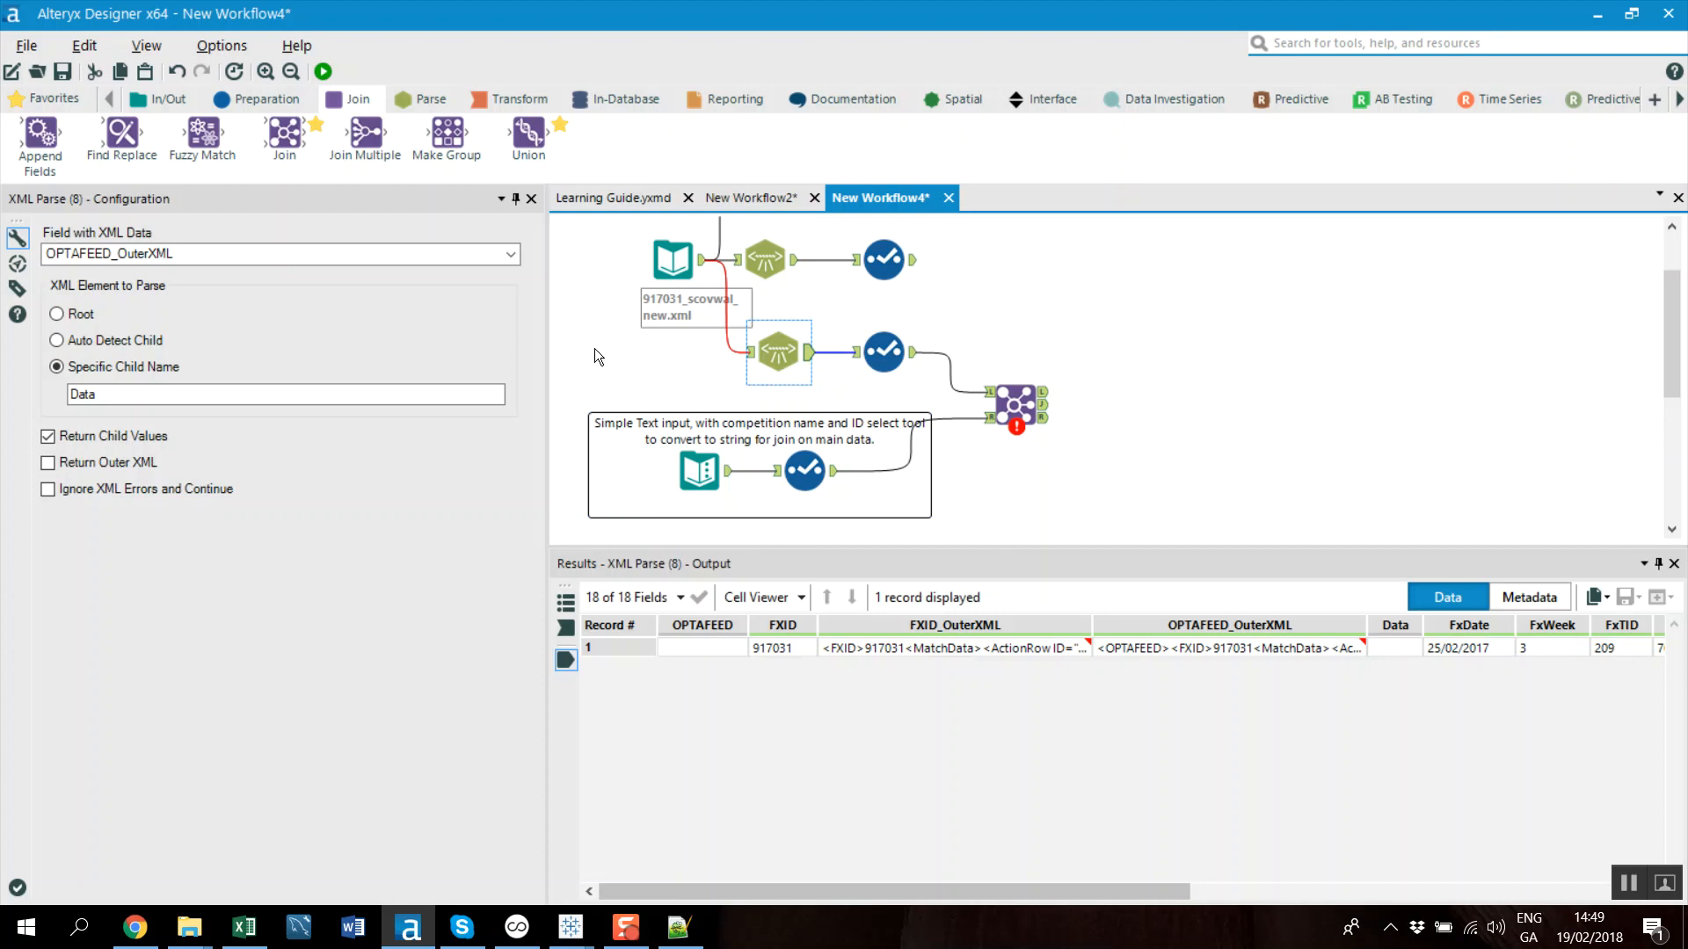
left_click(1015, 405)
left_click(160, 315)
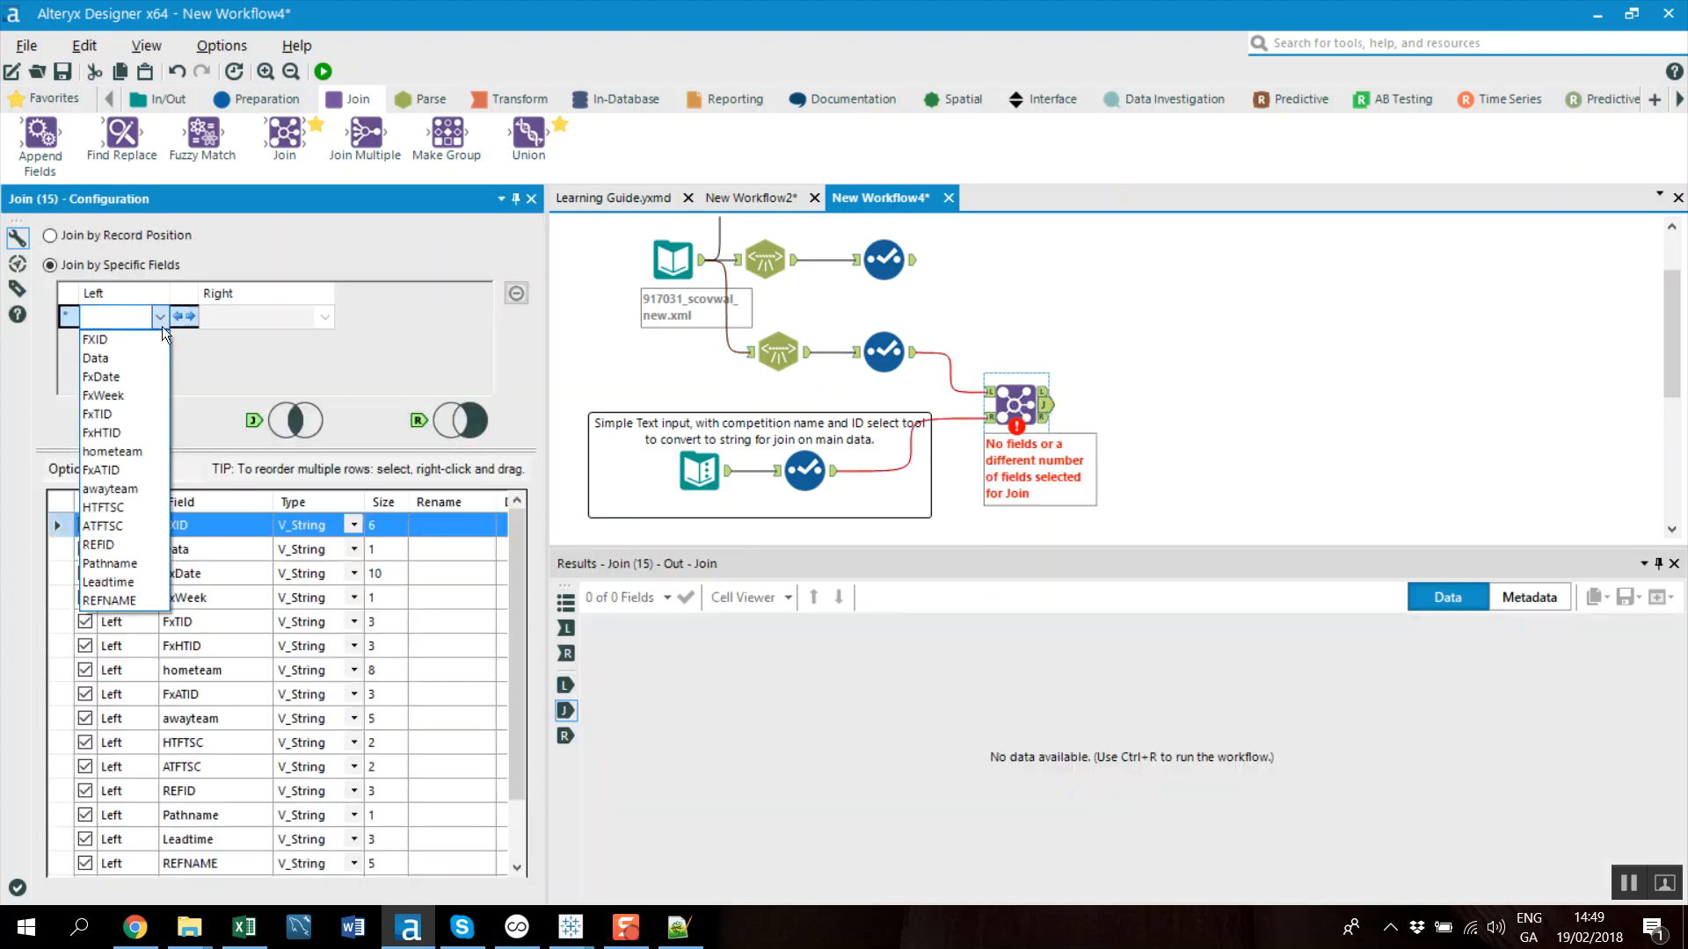
left_click(114, 419)
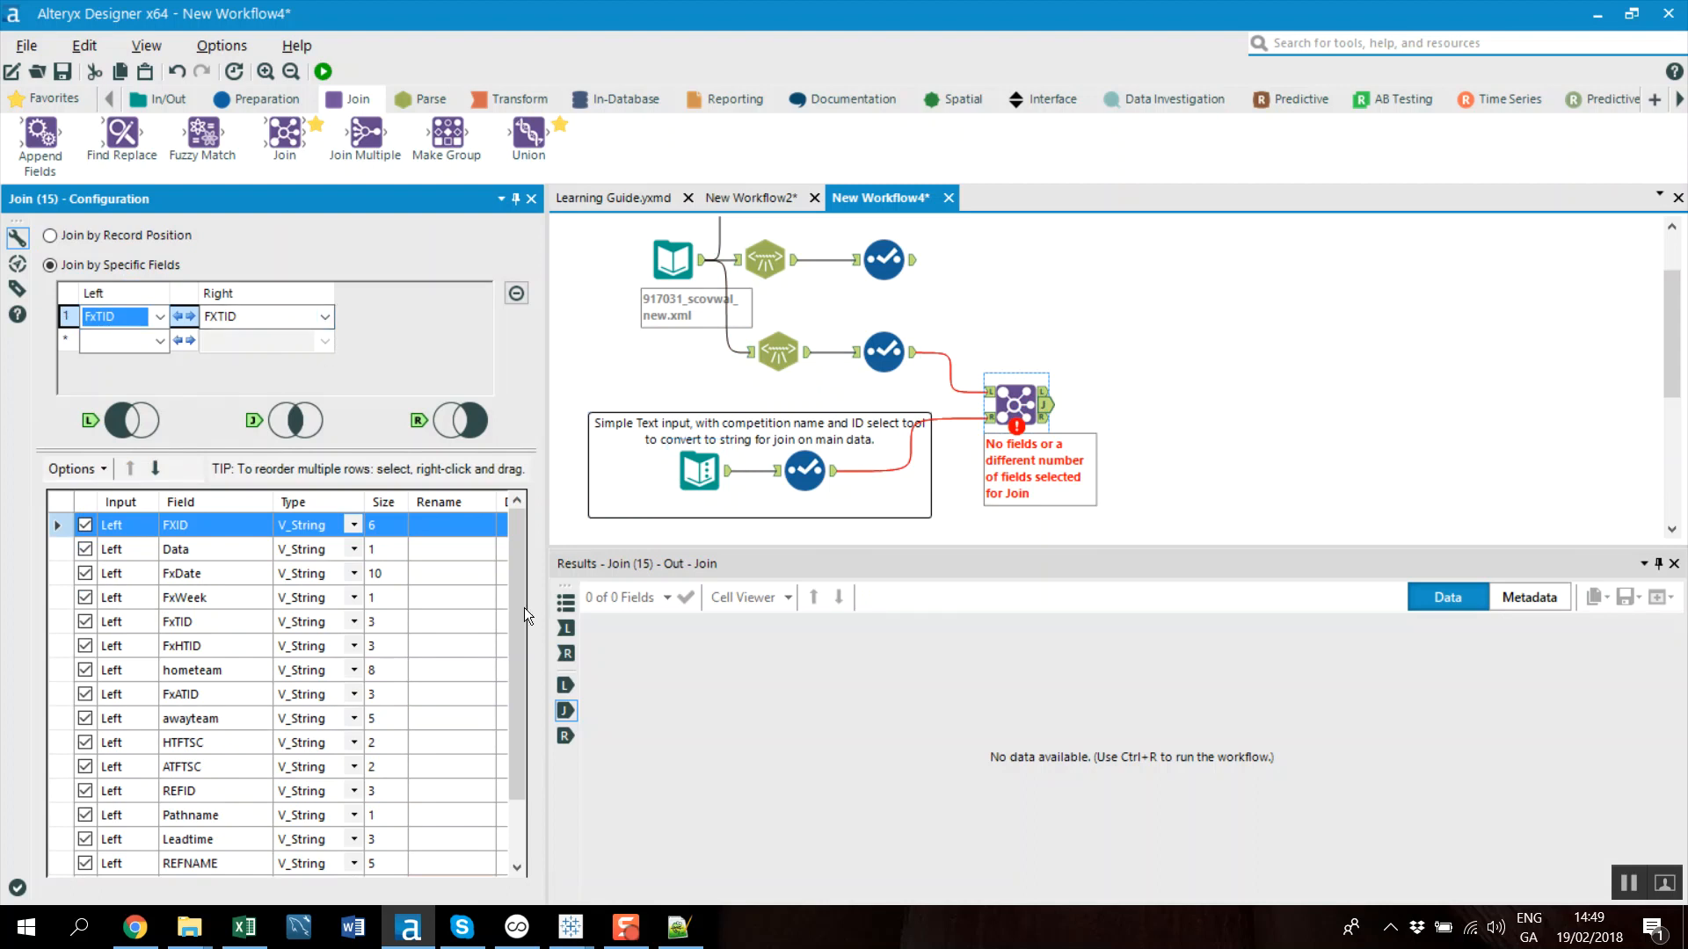
scroll(156, 667, "down", 1)
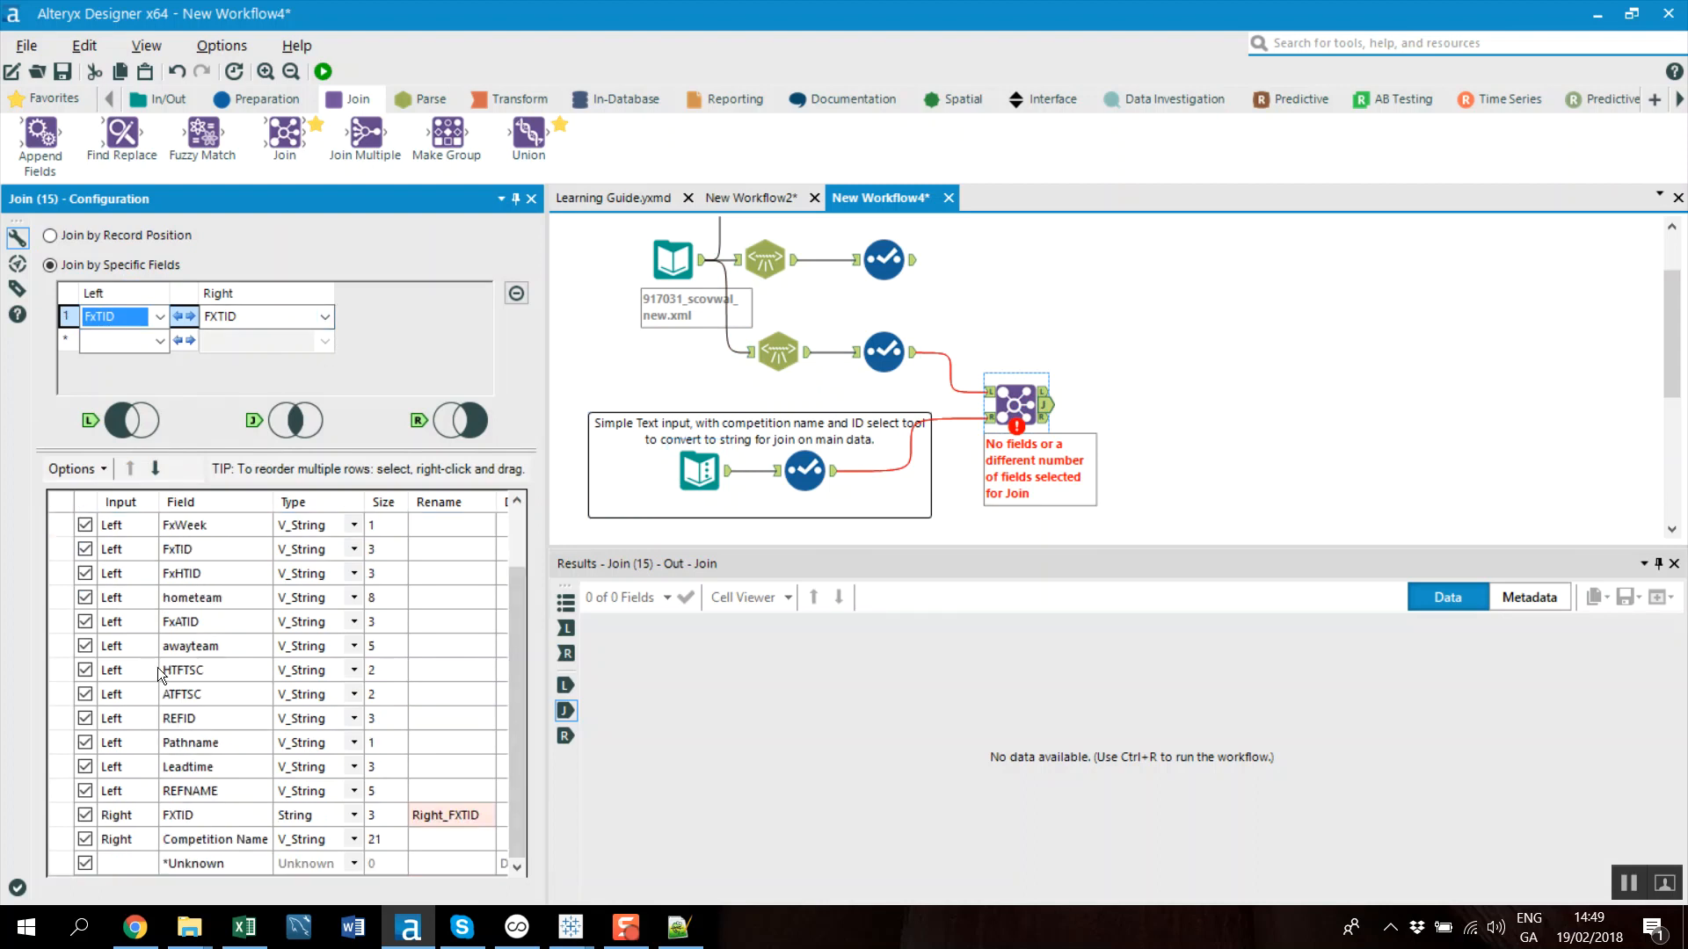
left_click(84, 817)
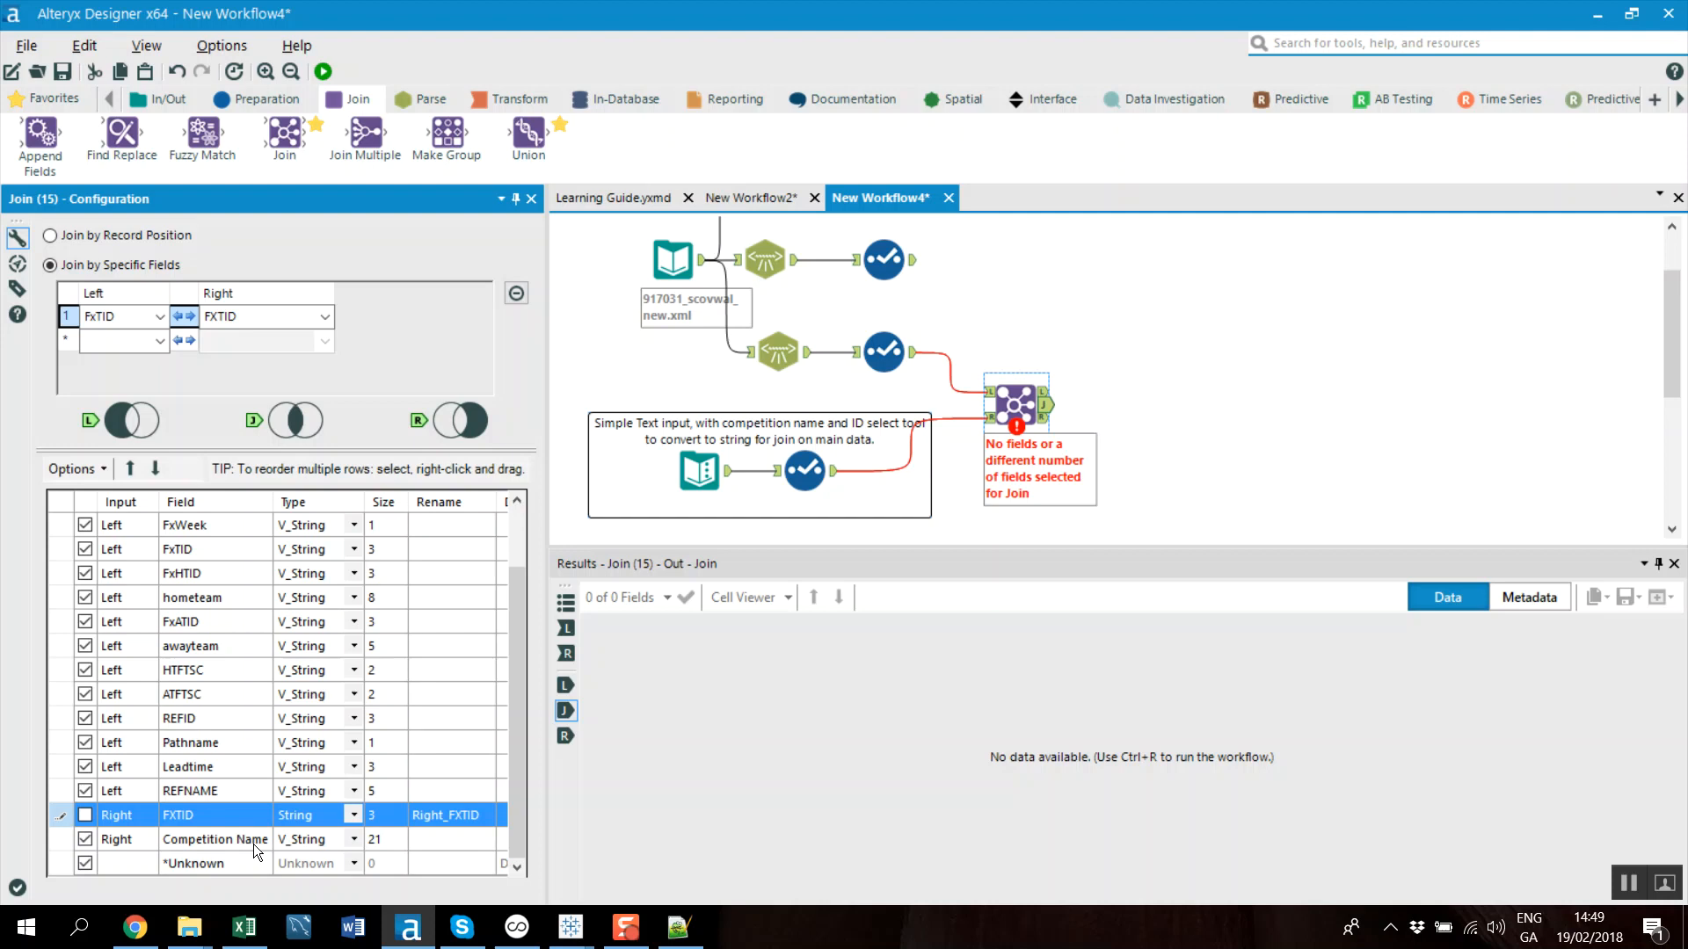
Run the workflow and examine the joined output across all fields, including the Competition Name column
left_click(324, 70)
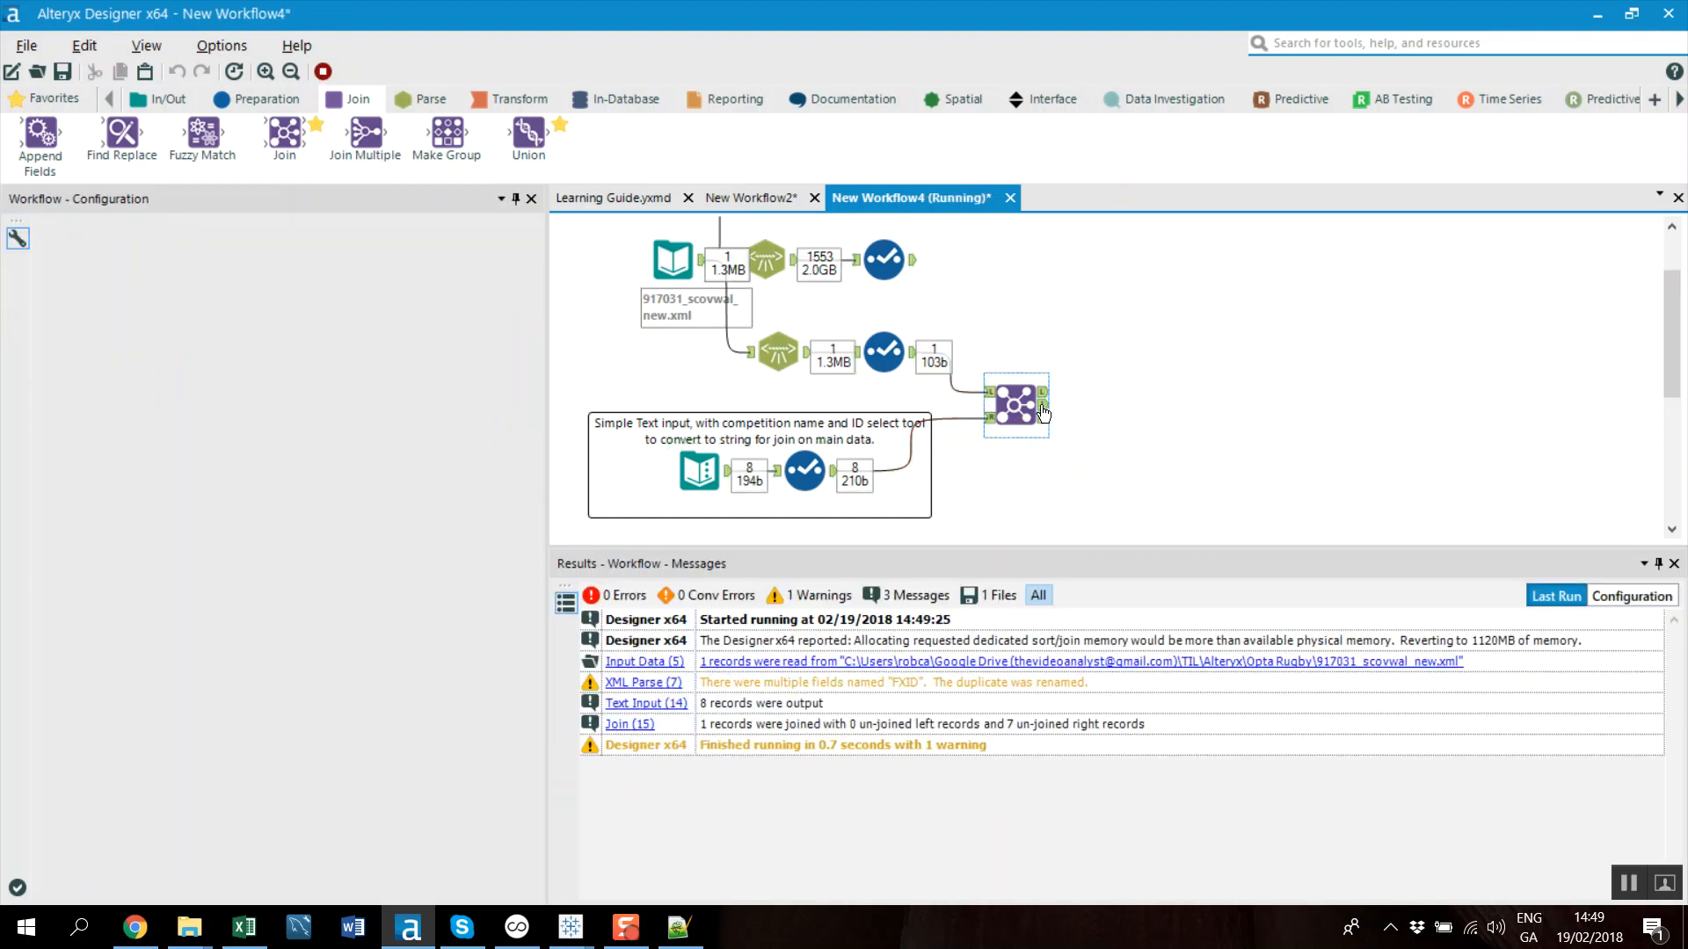
left_click(1051, 413)
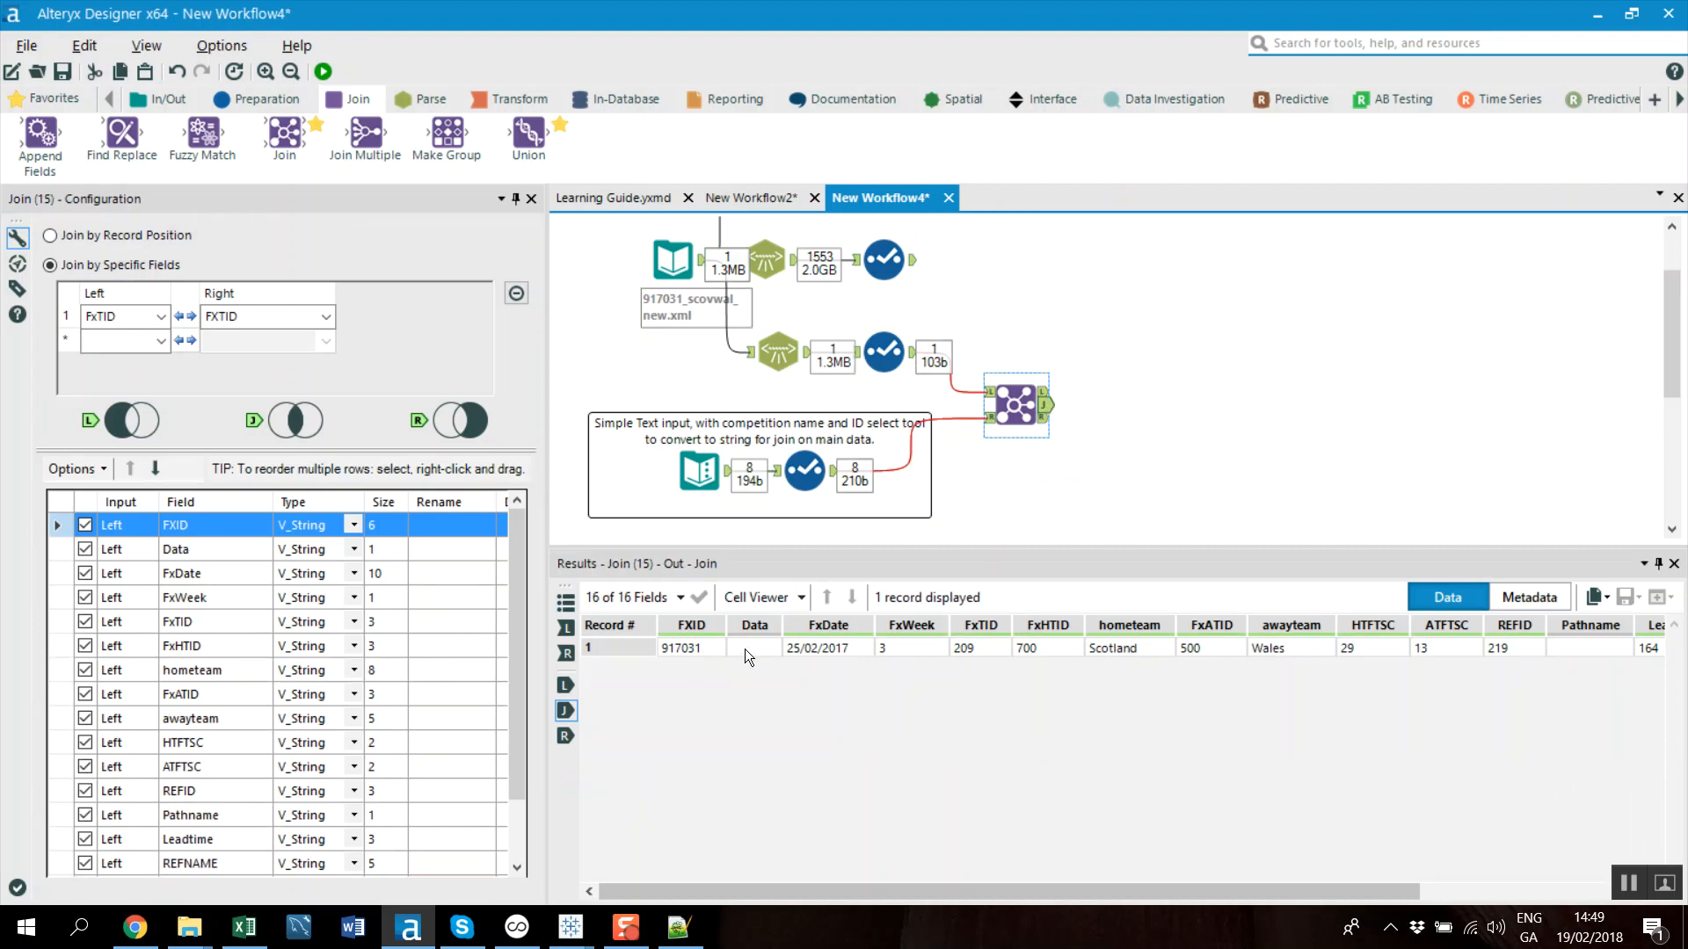
left_click_drag(1262, 892, 1489, 899)
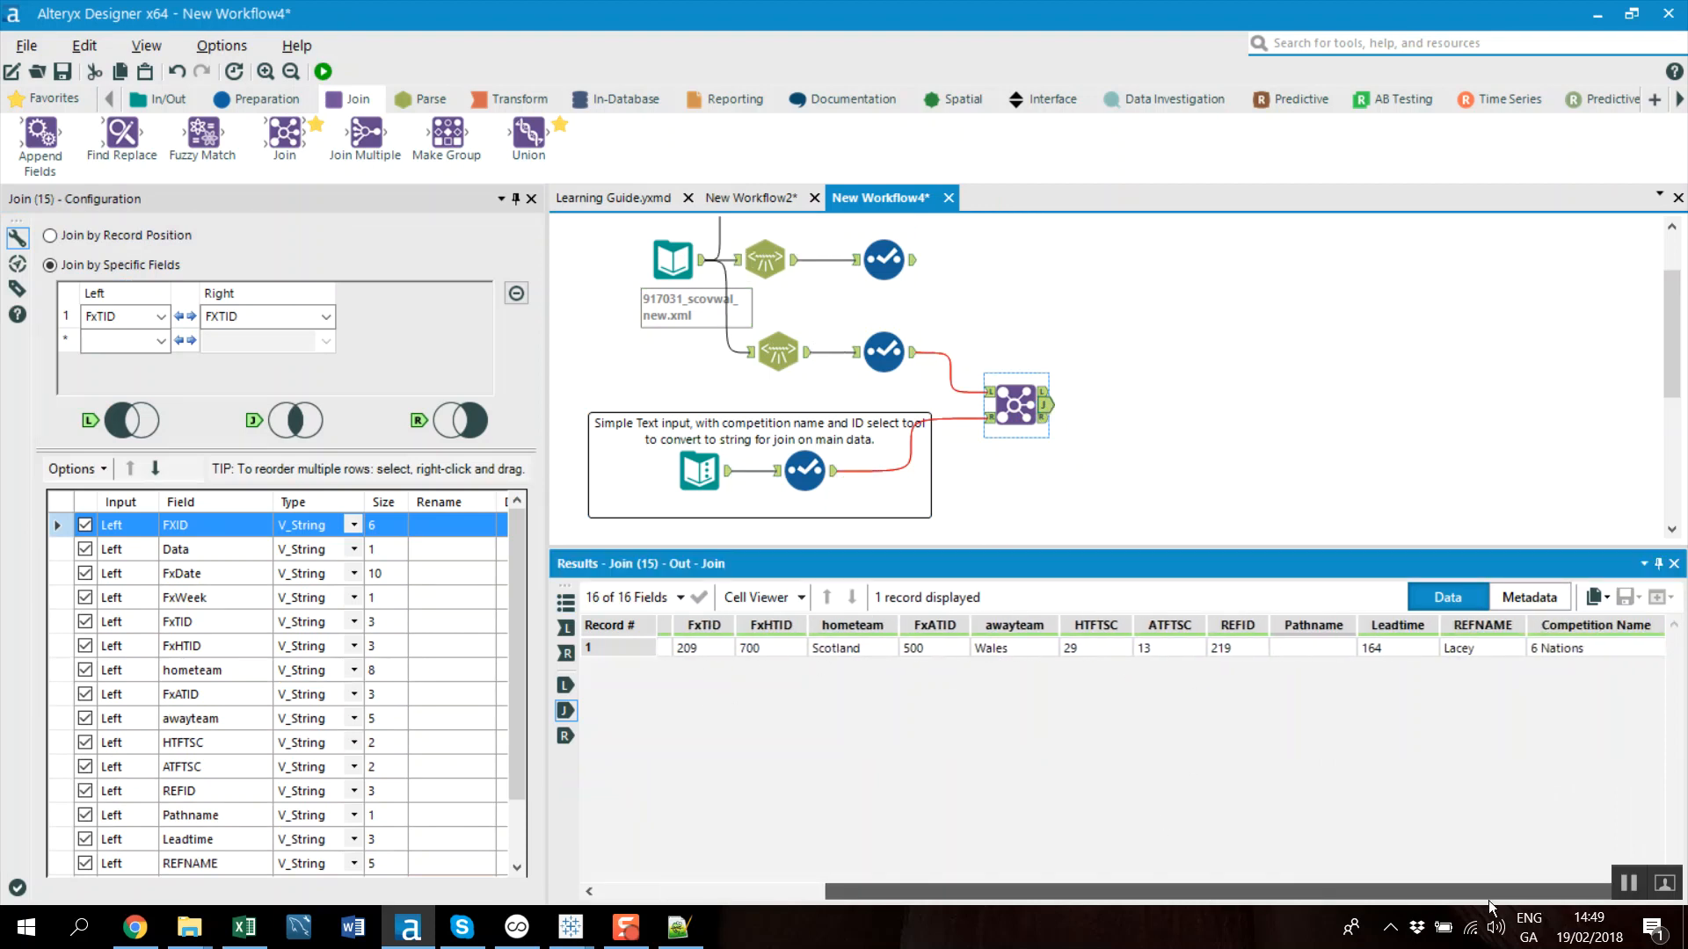
left_click(1565, 651)
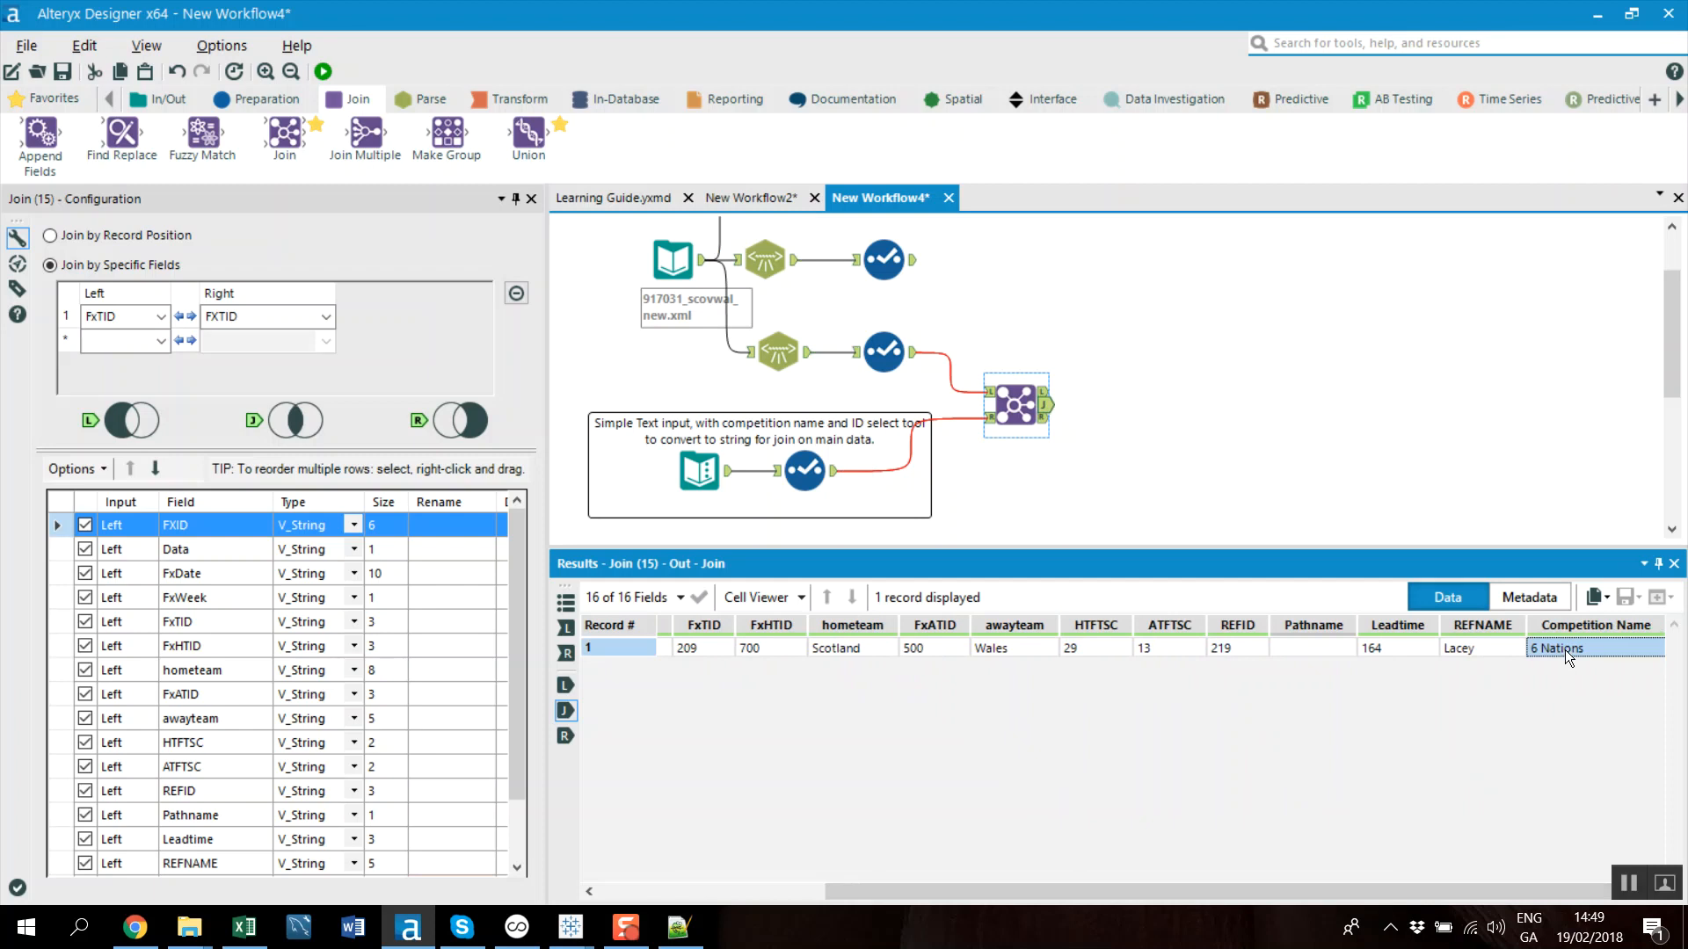
left_click_drag(1389, 892, 1065, 933)
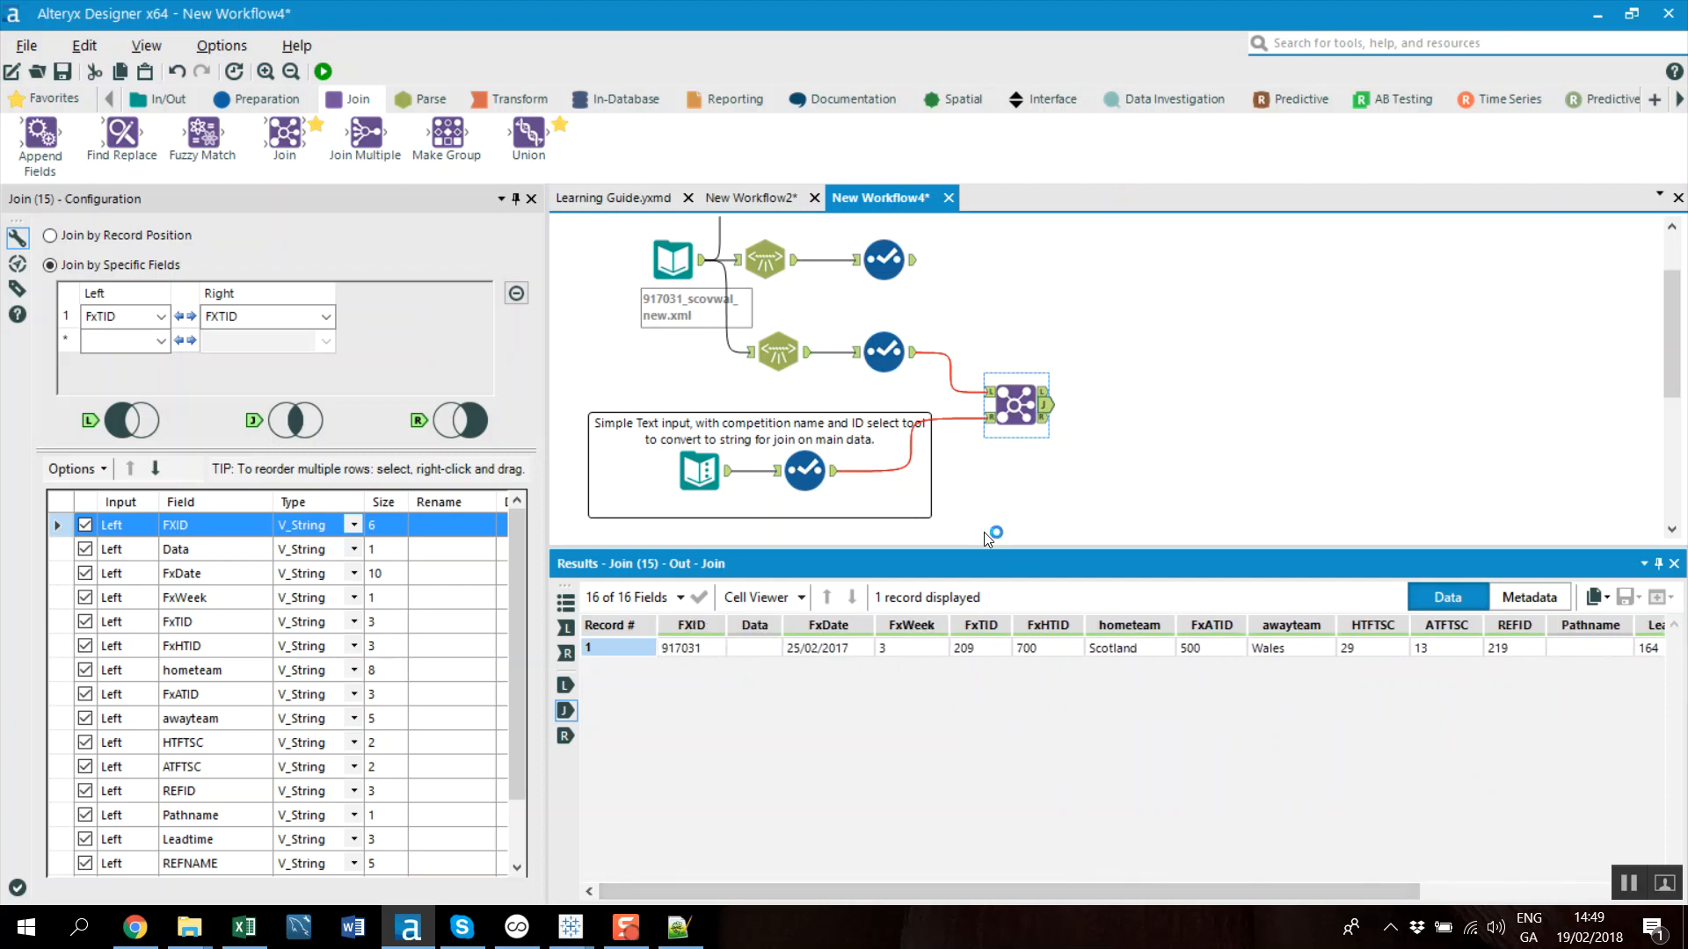
Exclude FxTID, REFID, Pathname and Leadtime from the competition Join's output and rerun the workflow to check the record
left_click(1025, 401)
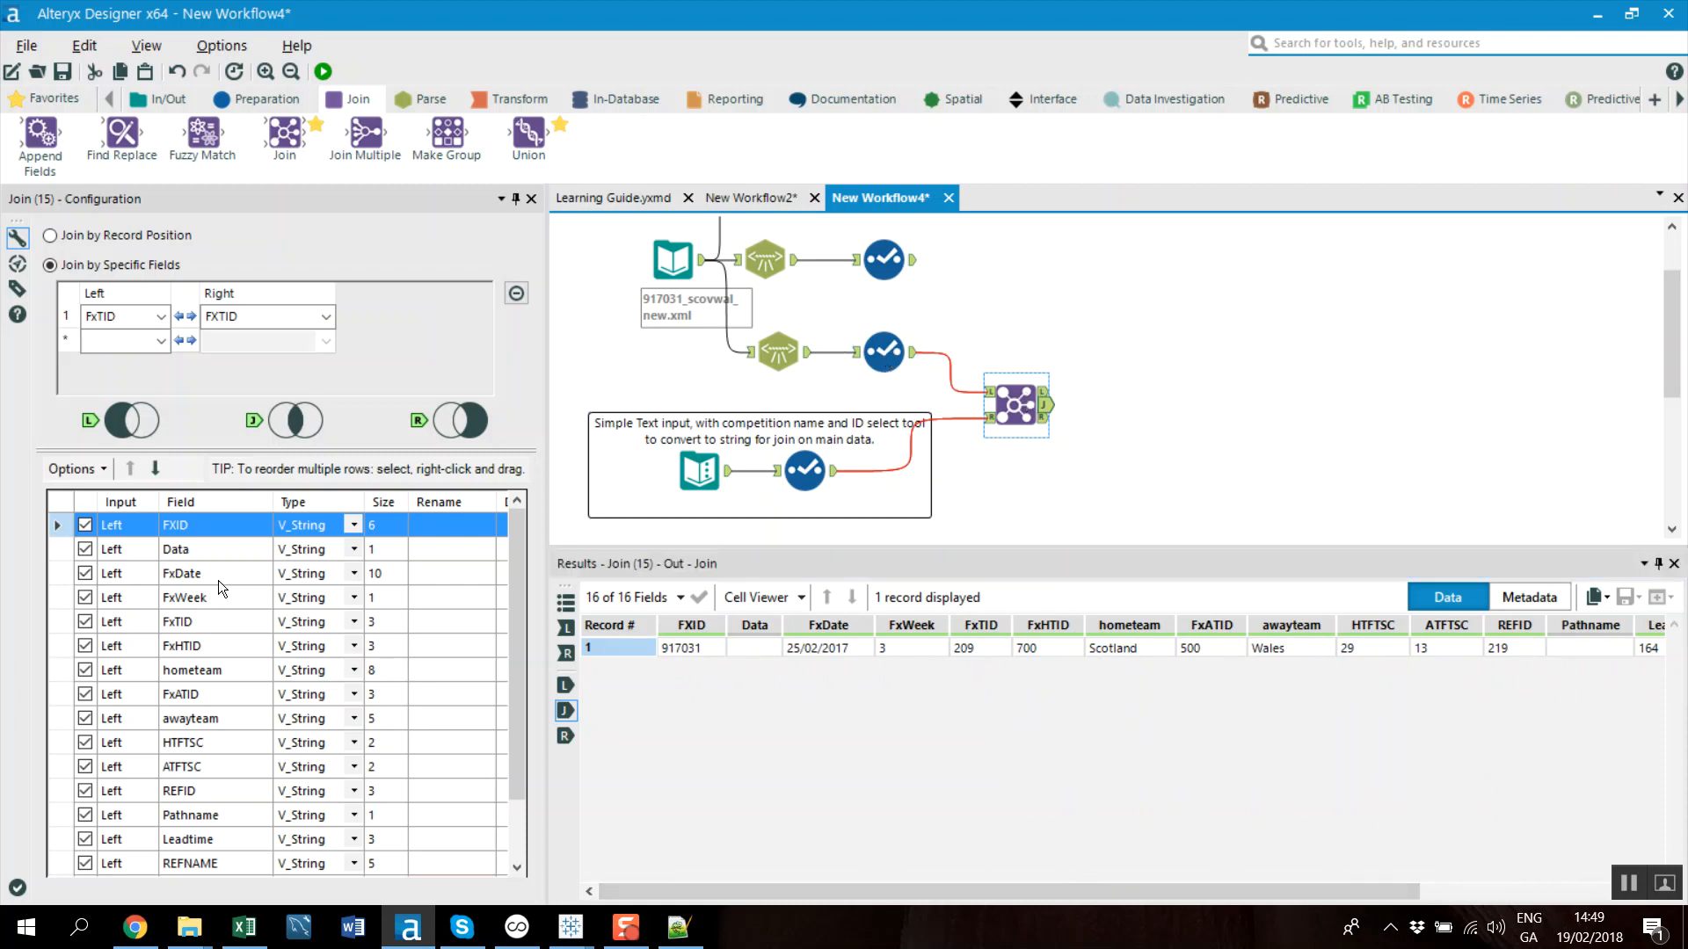
left_click(86, 621)
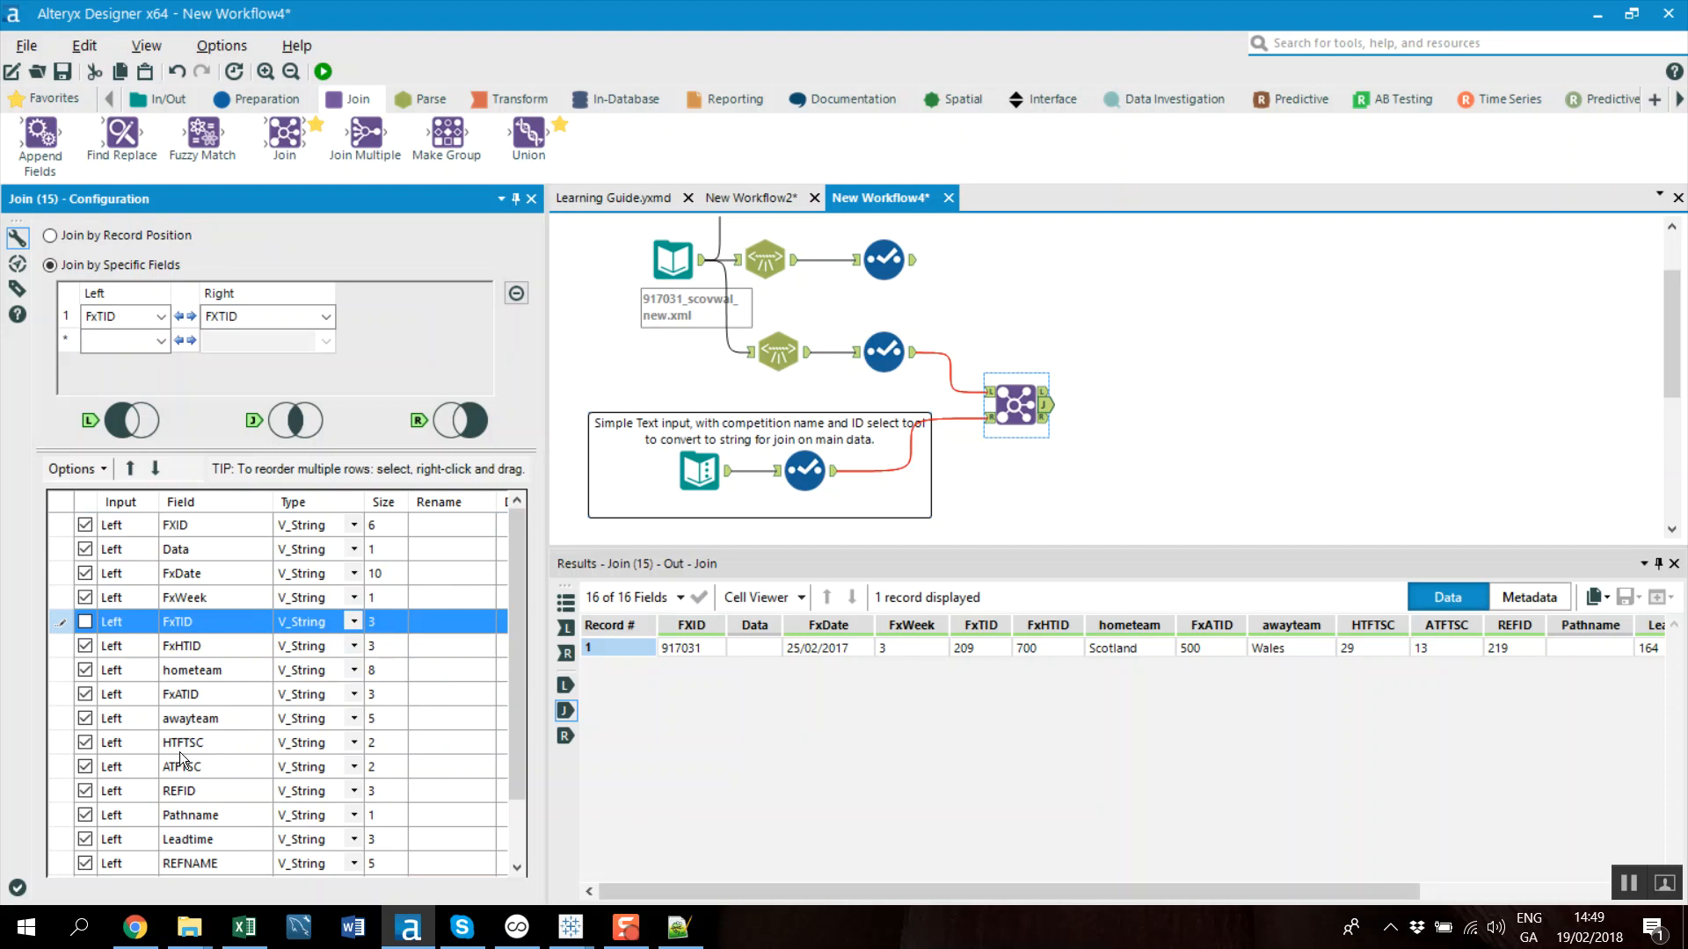
left_click(86, 791)
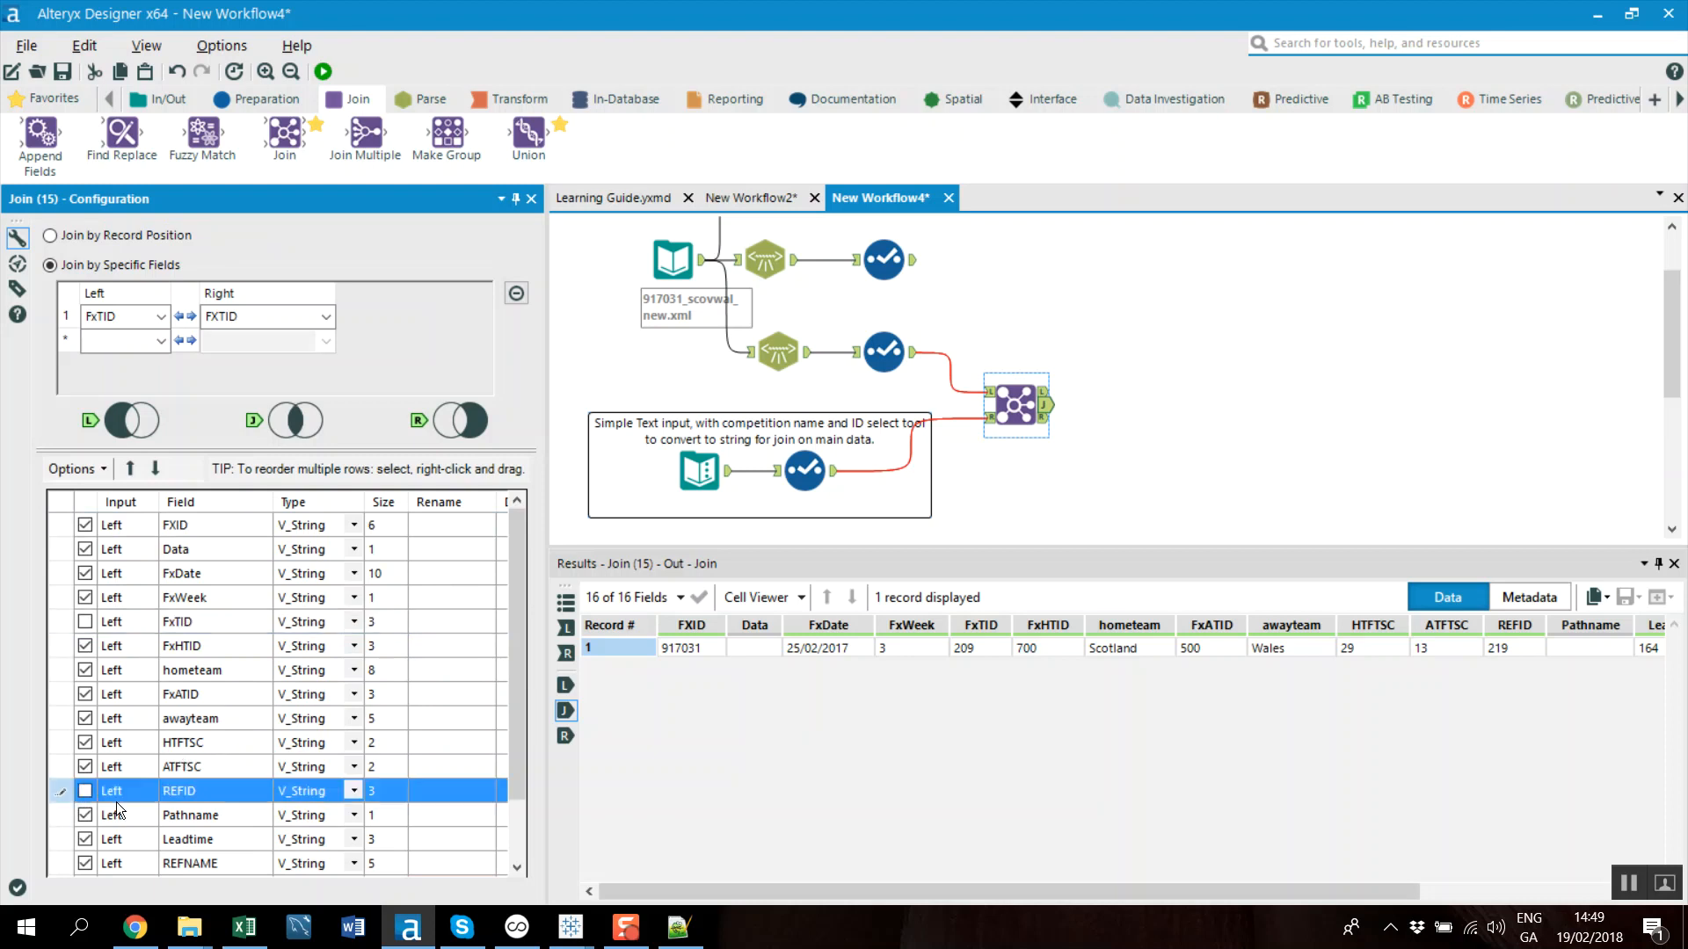
left_click(86, 814)
left_click(85, 839)
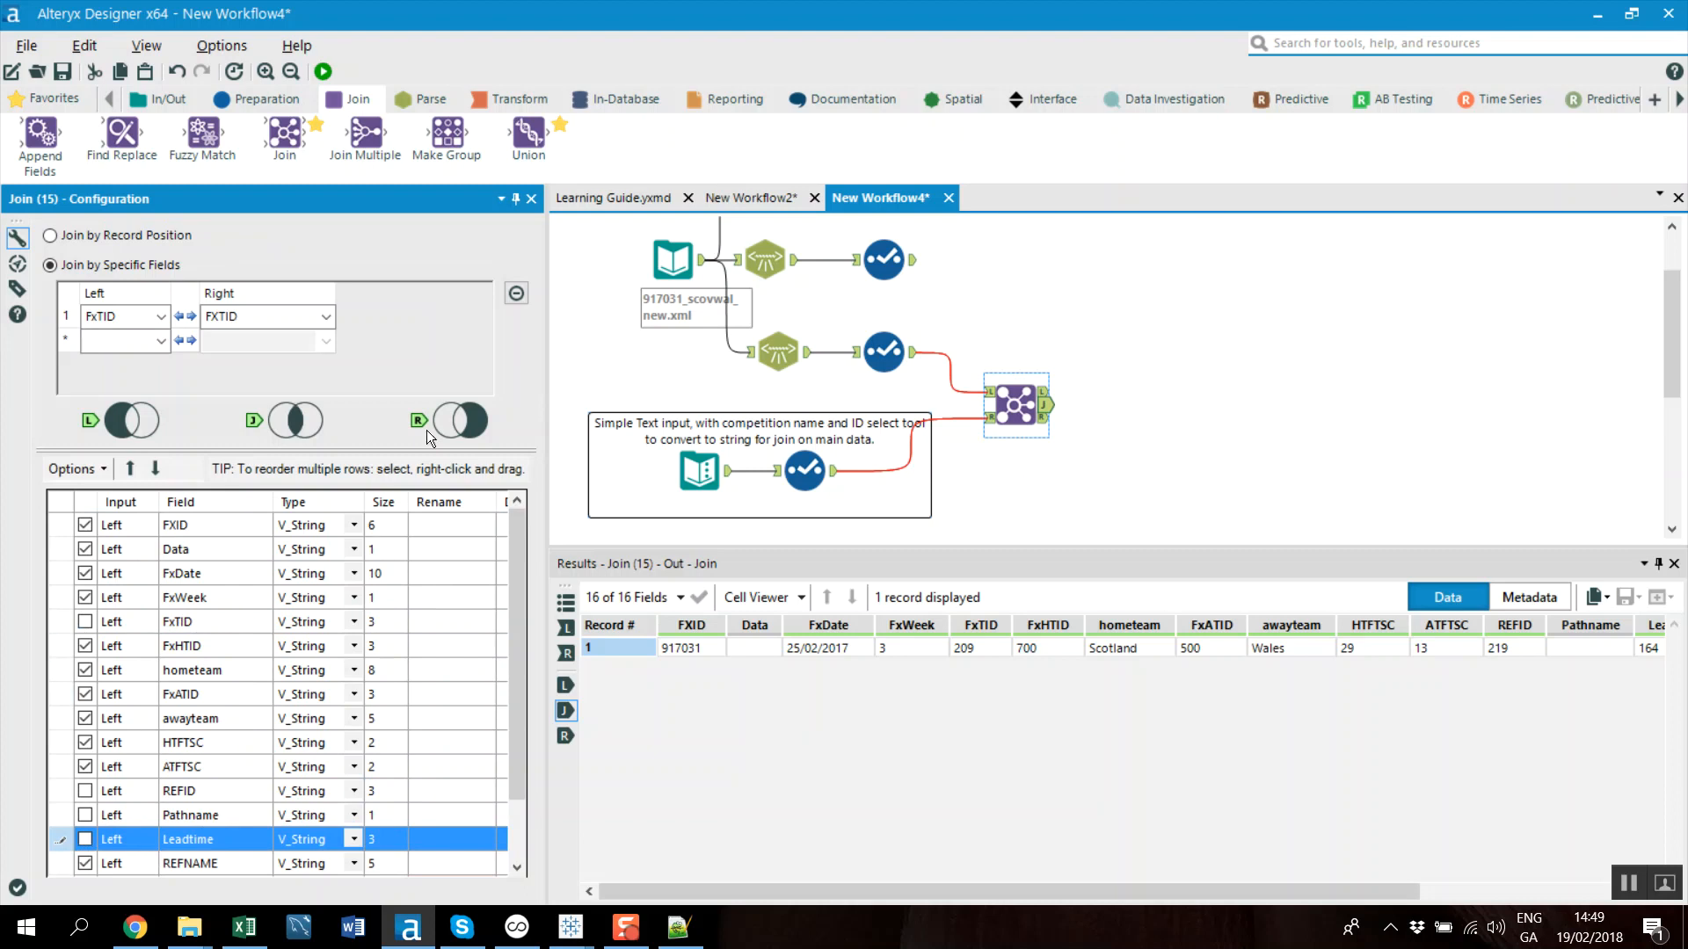
left_click(324, 72)
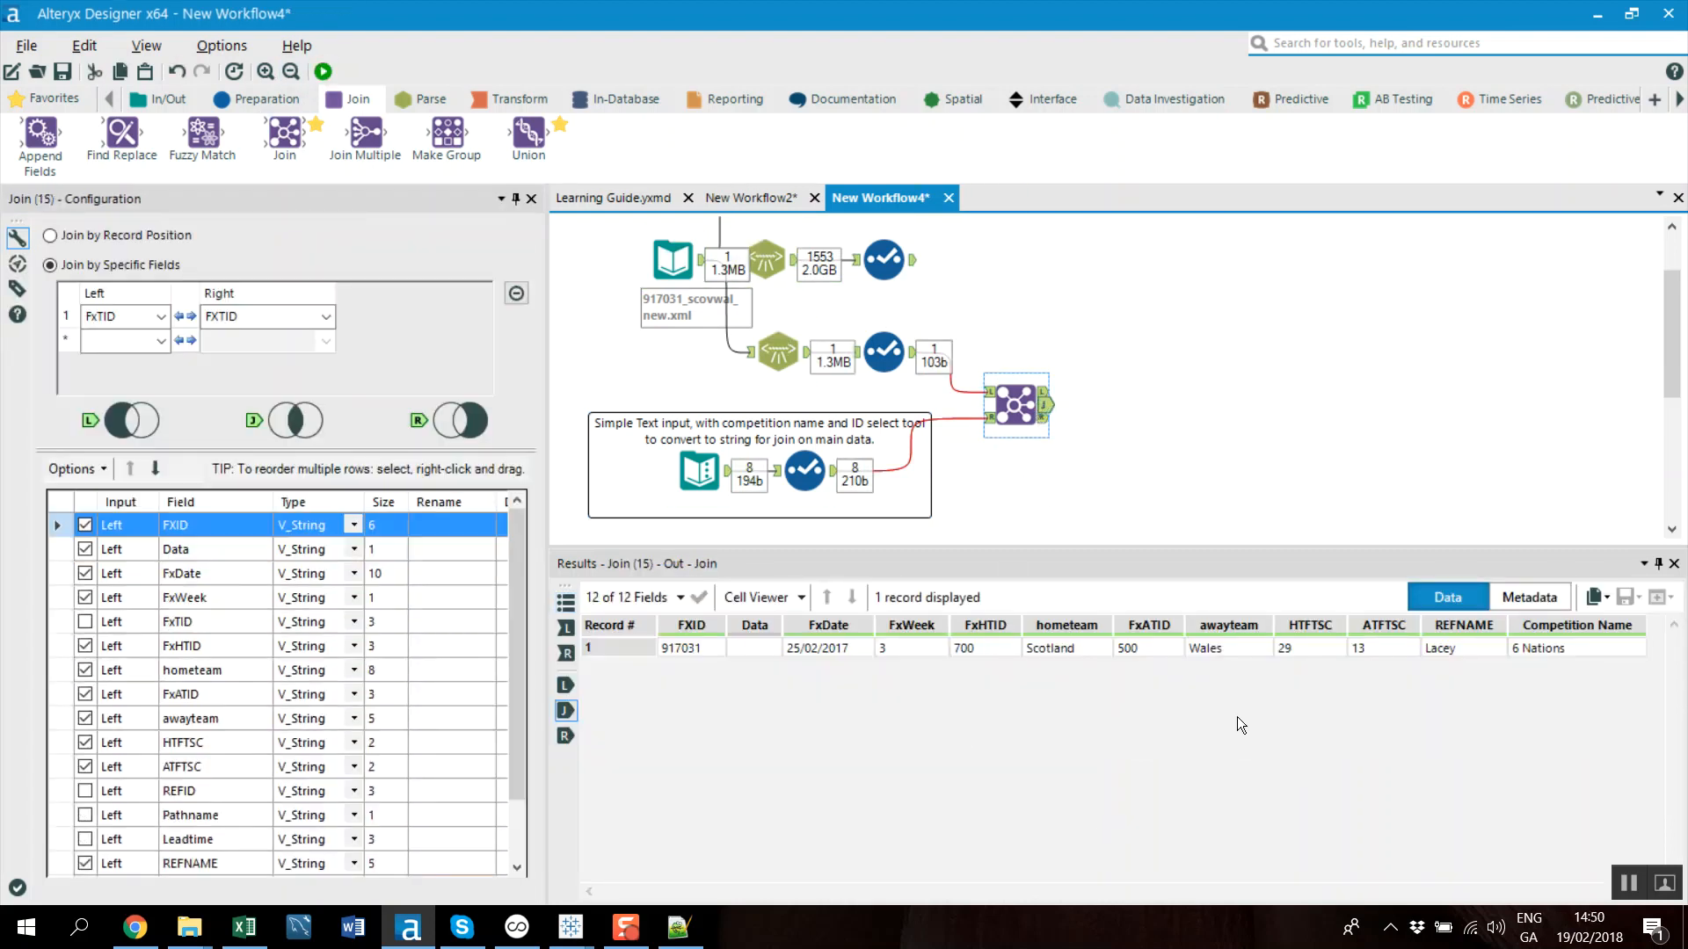
left_click_drag(1563, 648, 662, 651)
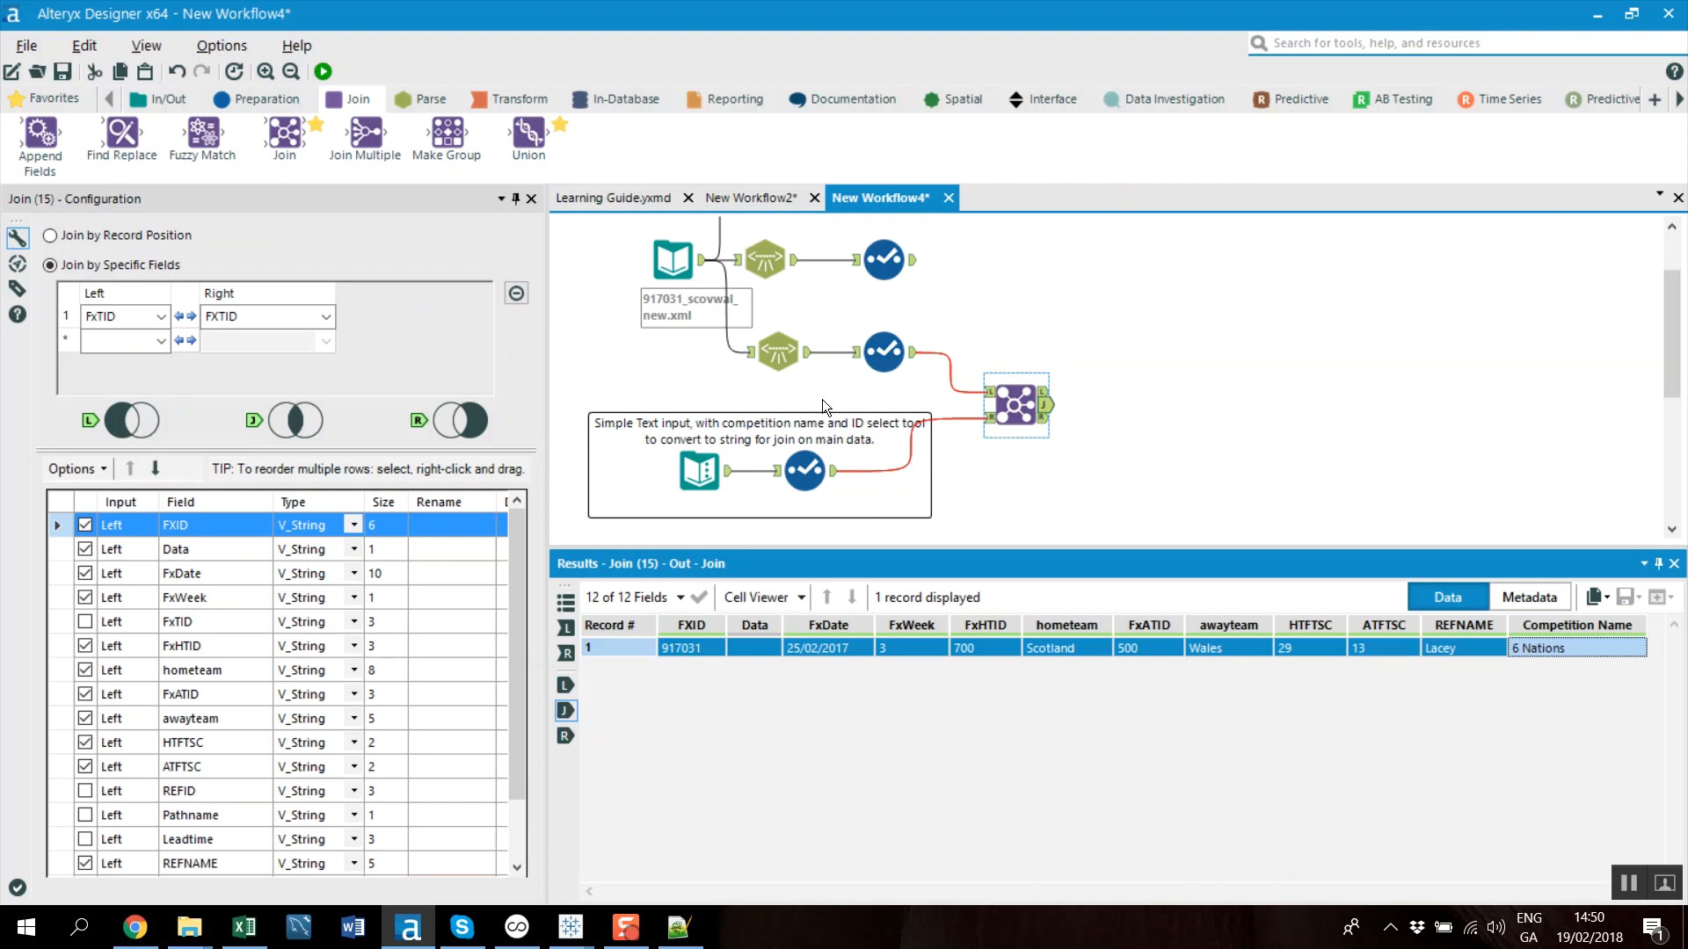
Move the Player branch's XML Parse and Select tools slightly higher on the canvas
scroll(983, 392, "up", 1)
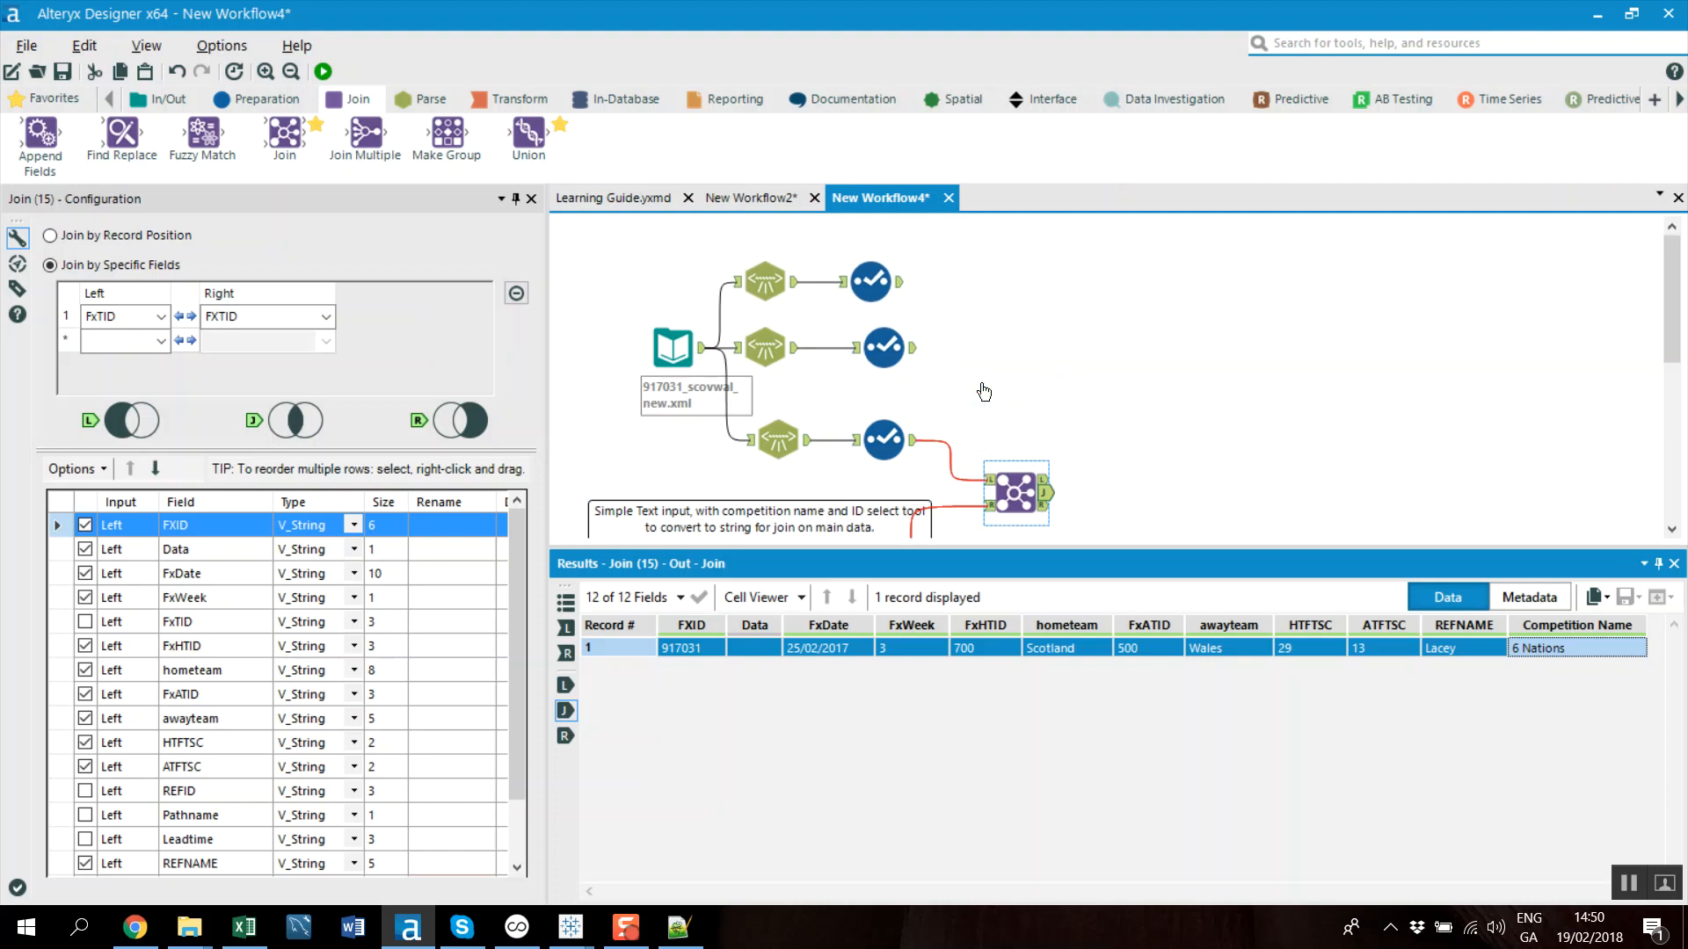
mouse_move(719, 231)
left_mouse_down()
mouse_move(922, 299)
mouse_move(881, 265)
left_mouse_up()
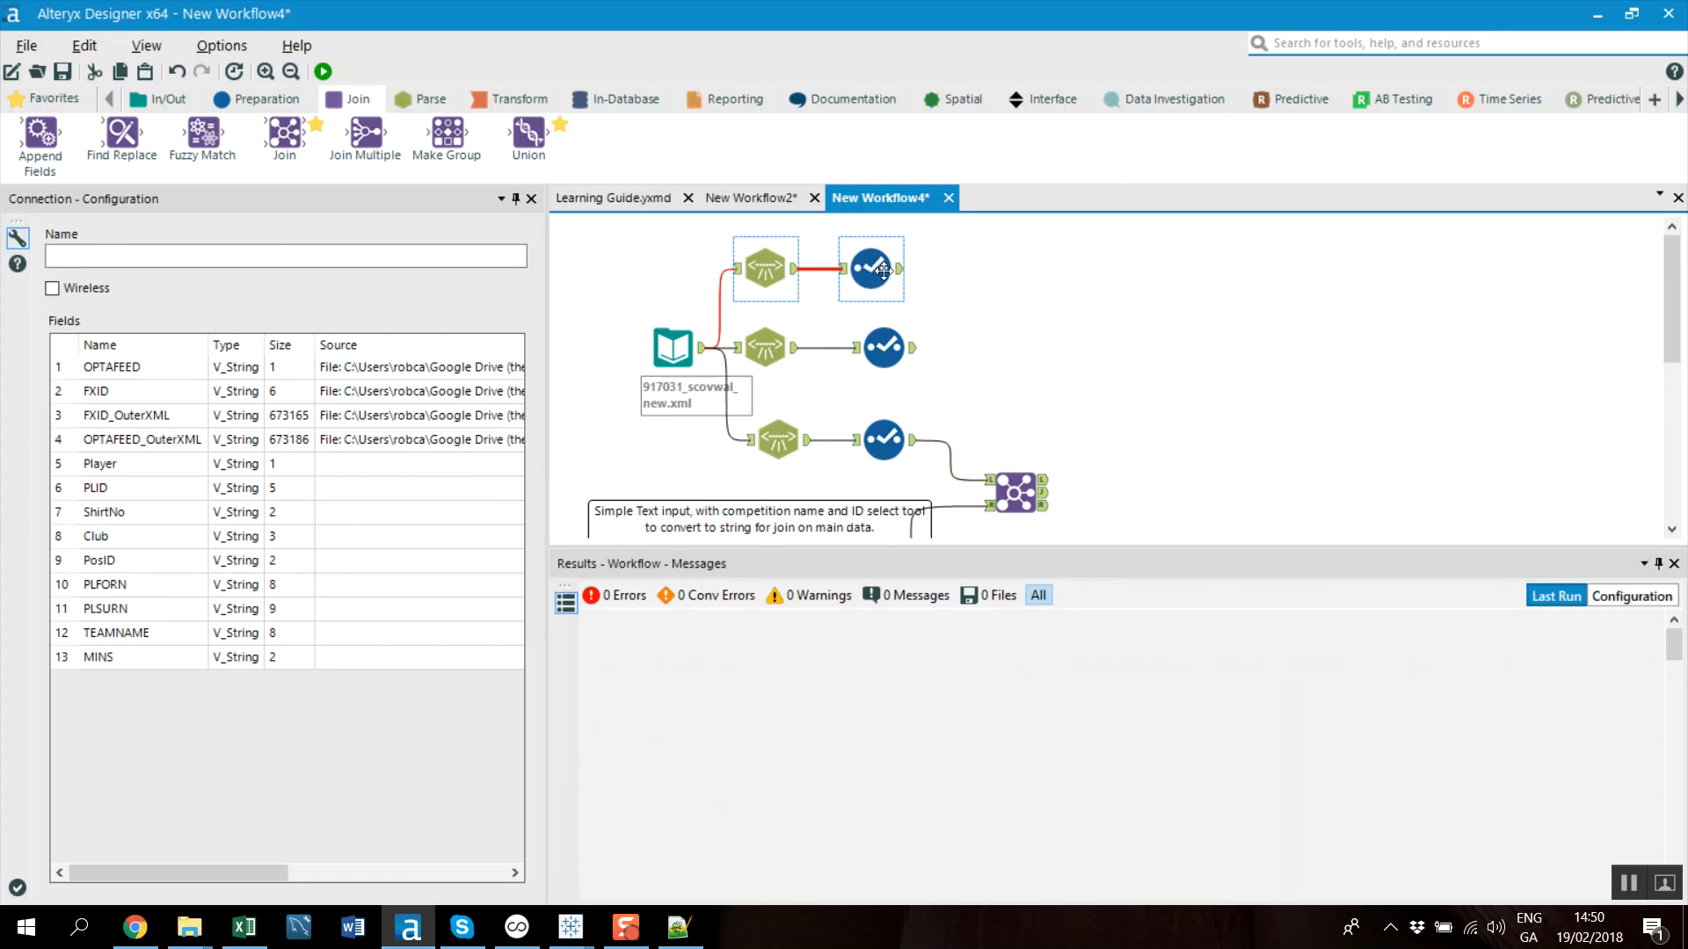
key("ctrl+r")
Examine the ActionRow branch's XML Parse and Select outputs, focusing on the PLID values of the first eight records
left_click(796, 354)
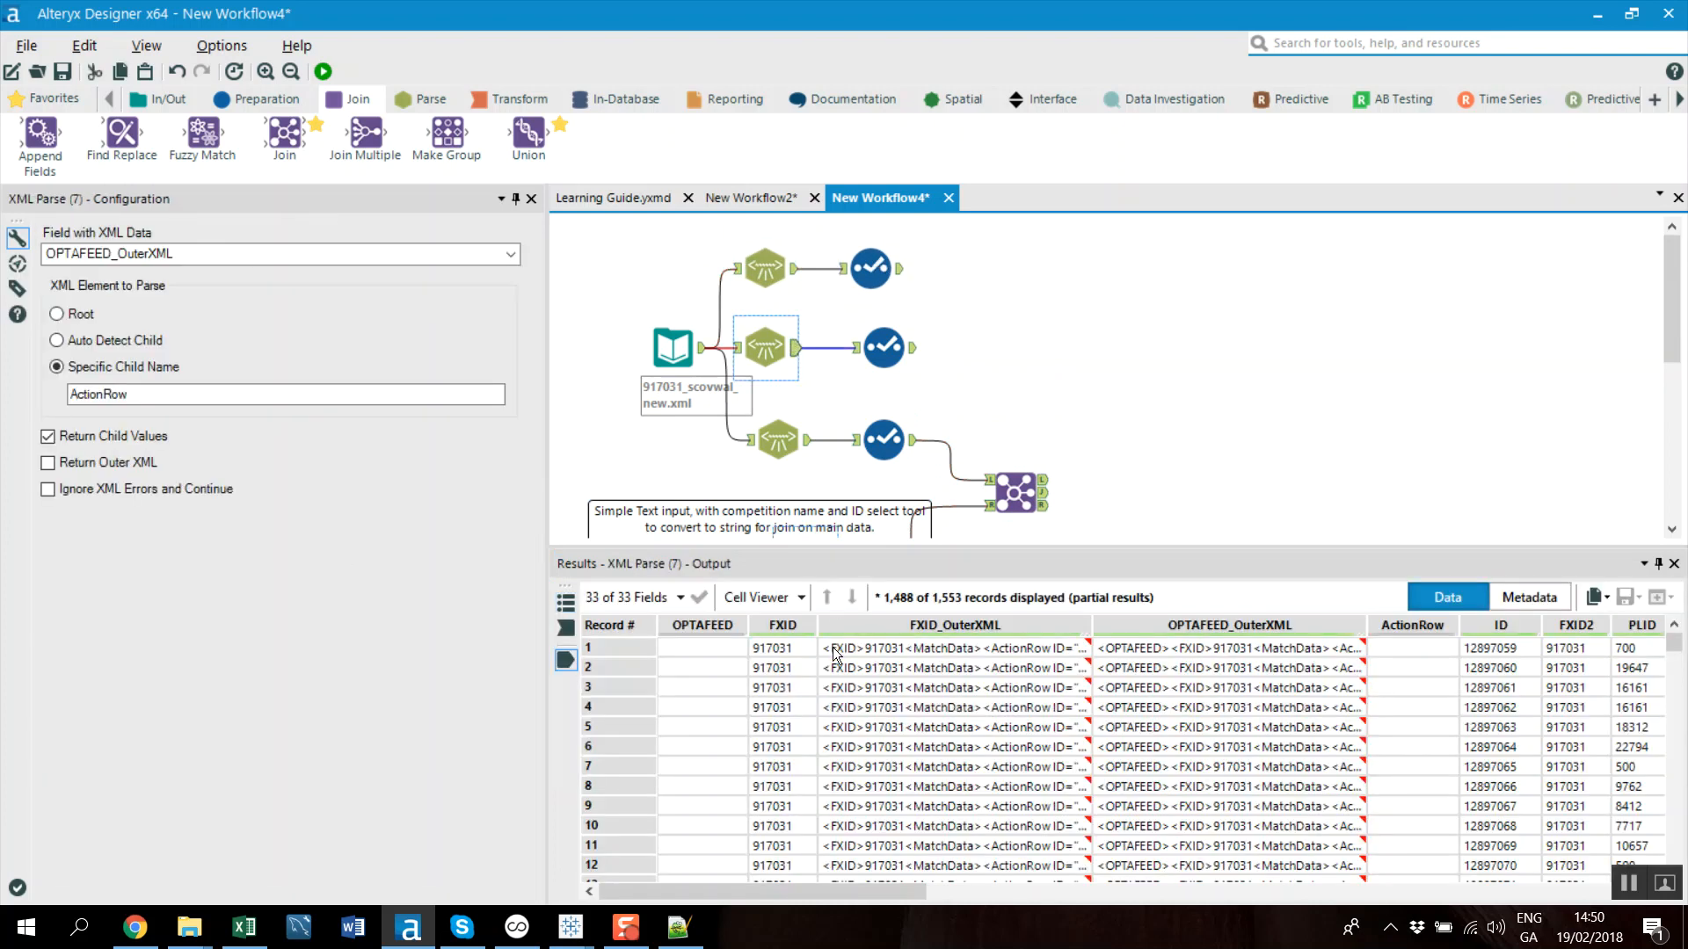
left_click(910, 350)
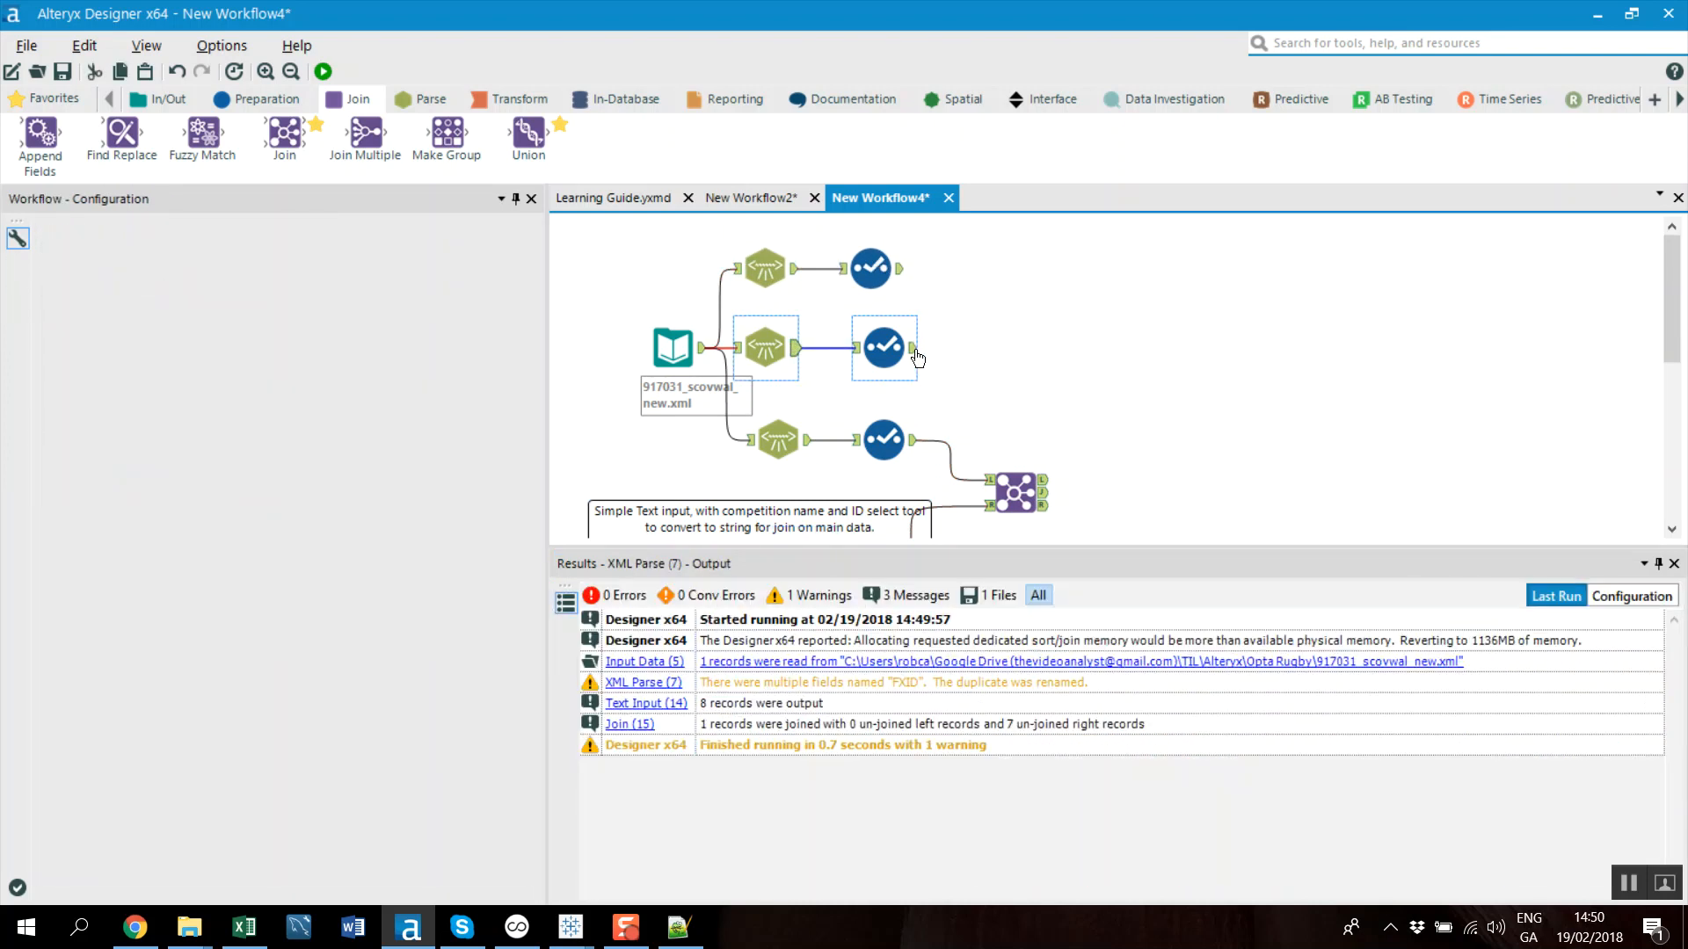
left_click_drag(682, 651, 1482, 655)
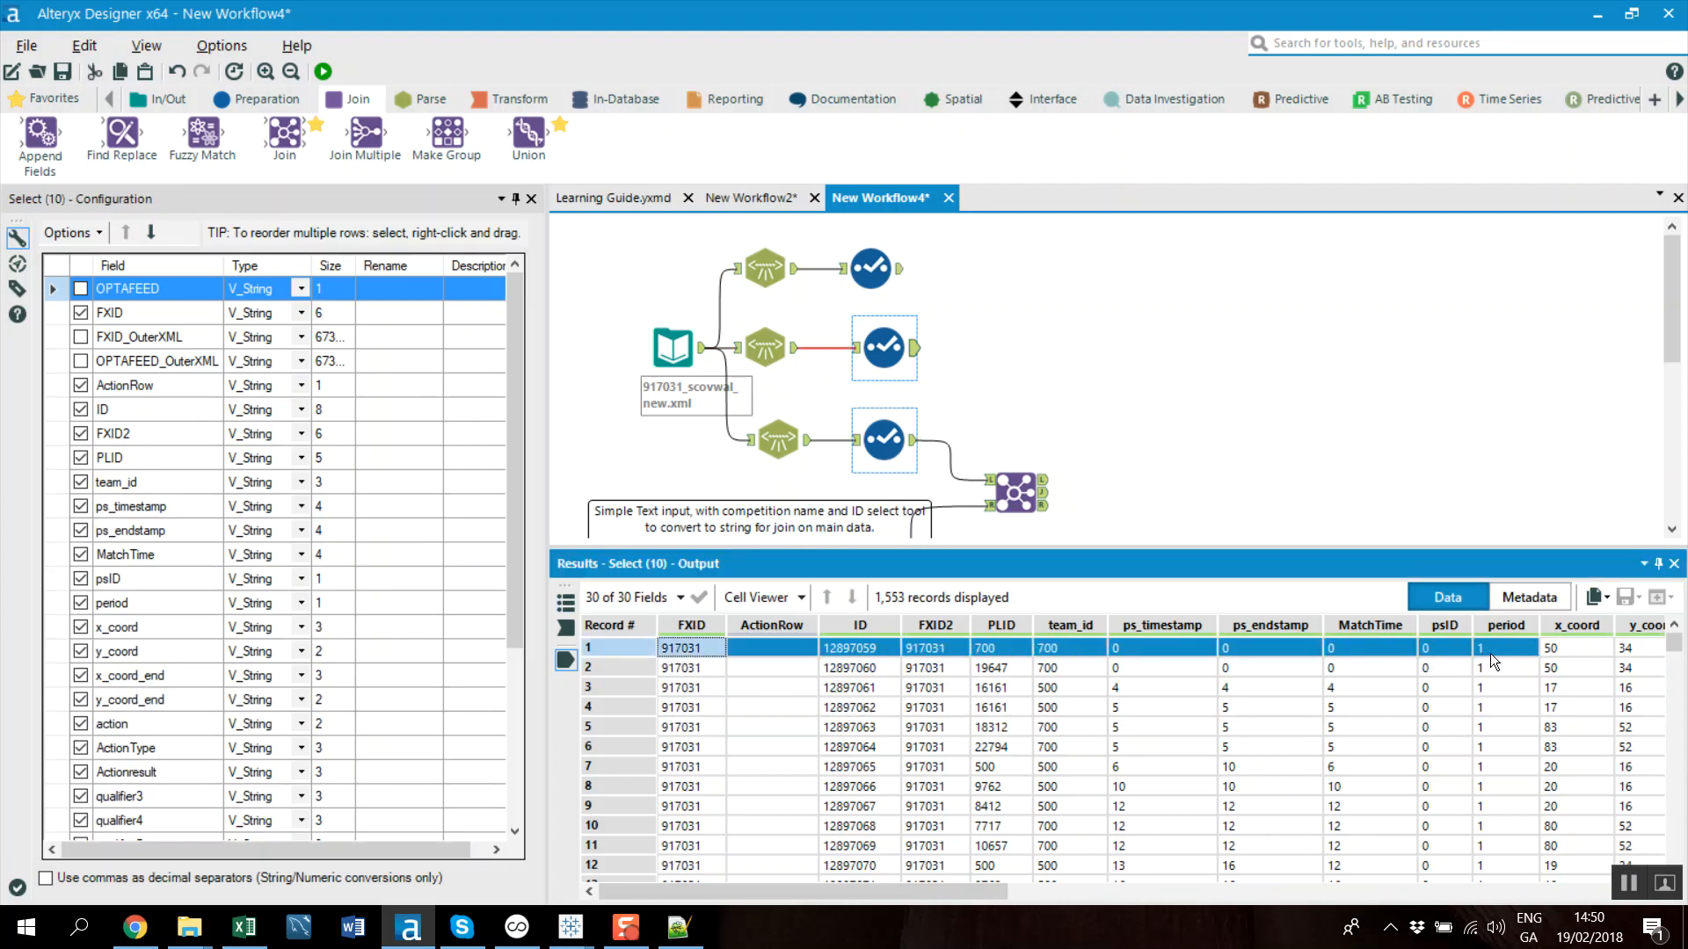
left_click(987, 647)
left_click(1001, 668)
left_click(1006, 688)
left_click(1002, 703)
left_click(1000, 722)
left_click(1001, 747)
left_click(998, 769)
left_click(1000, 785)
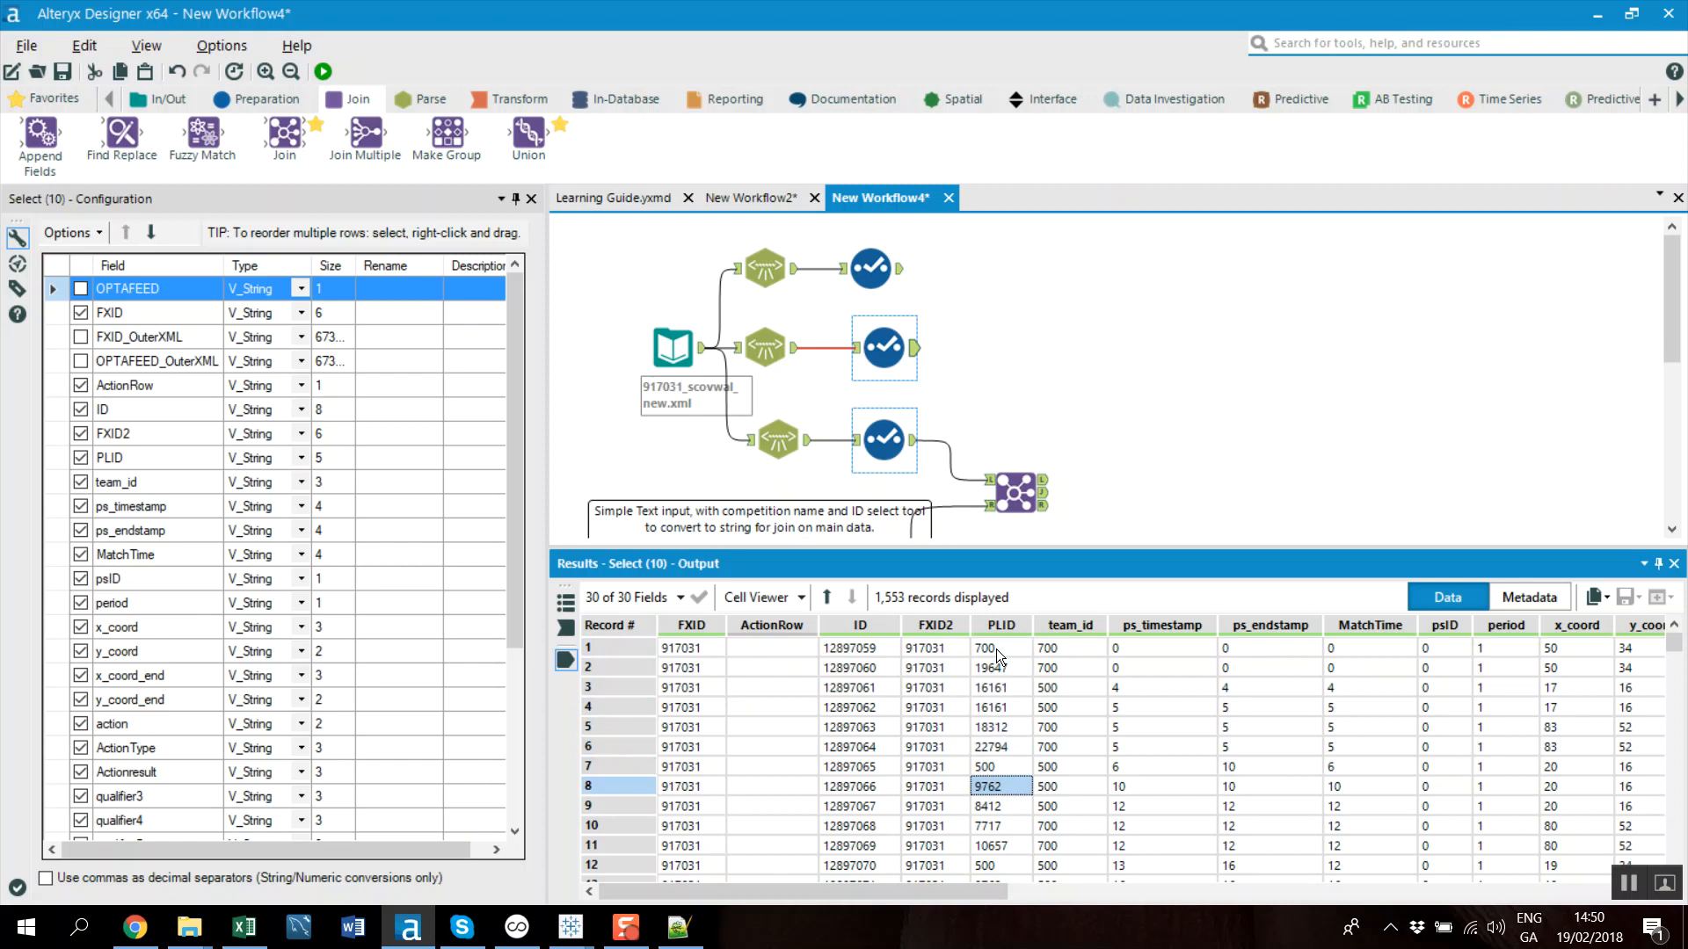
Examine the Player branch's Select output, looking at the PLID, PosID and PLFORN fields of the first record
left_click(904, 284)
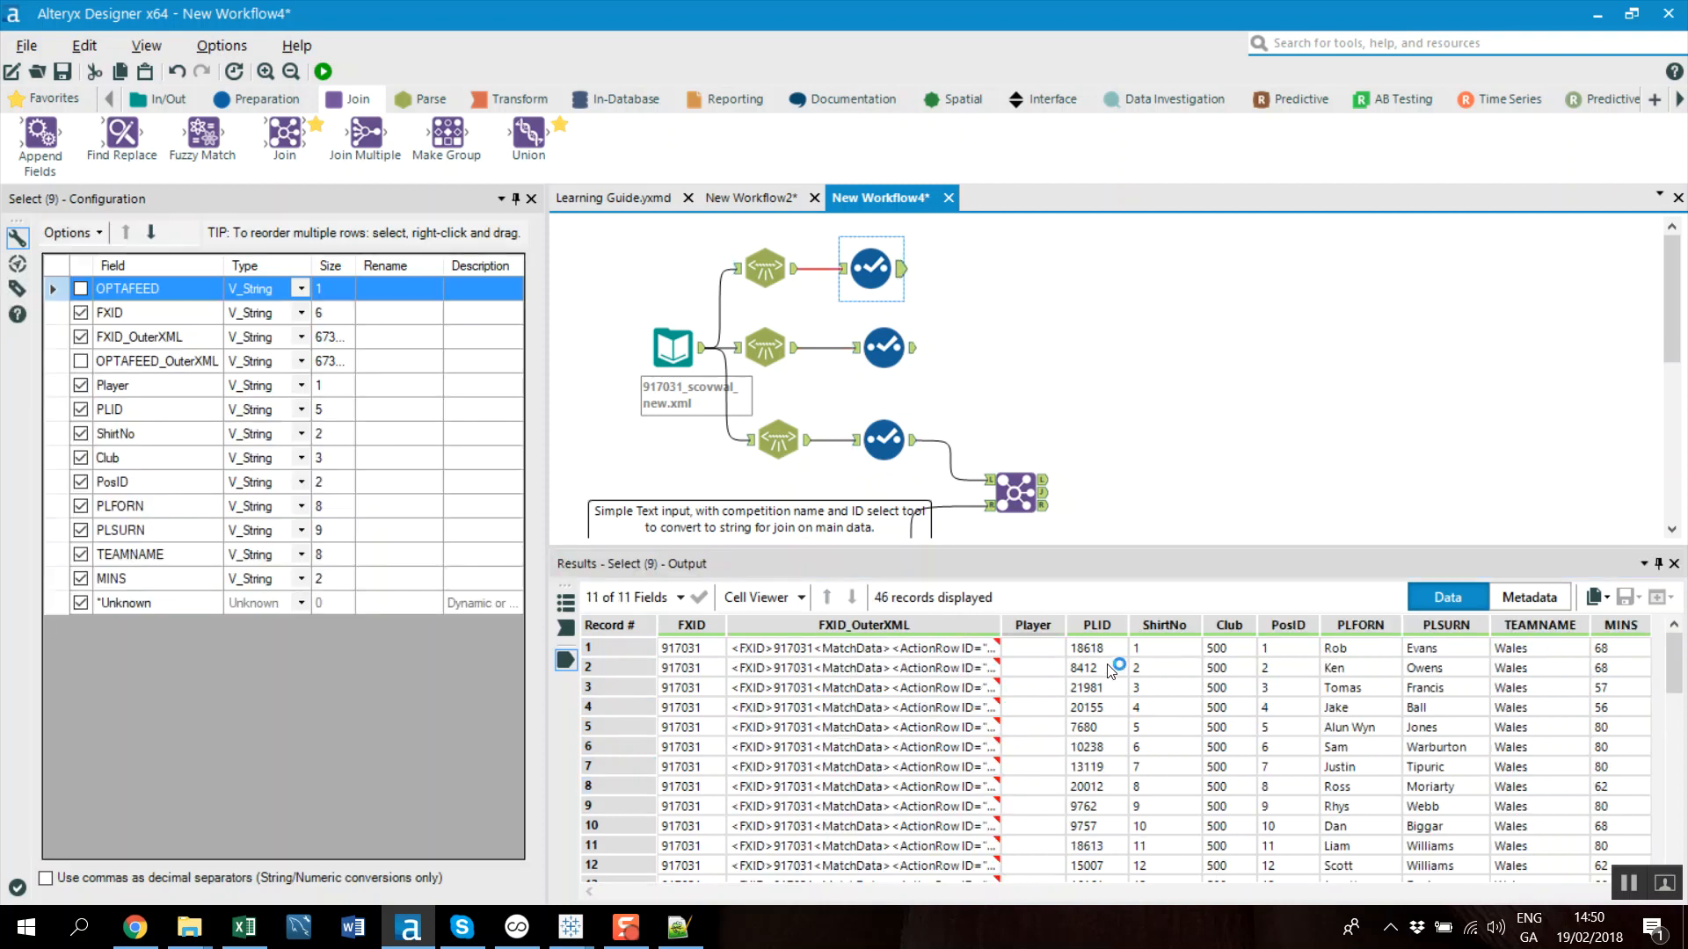
left_click(1097, 650)
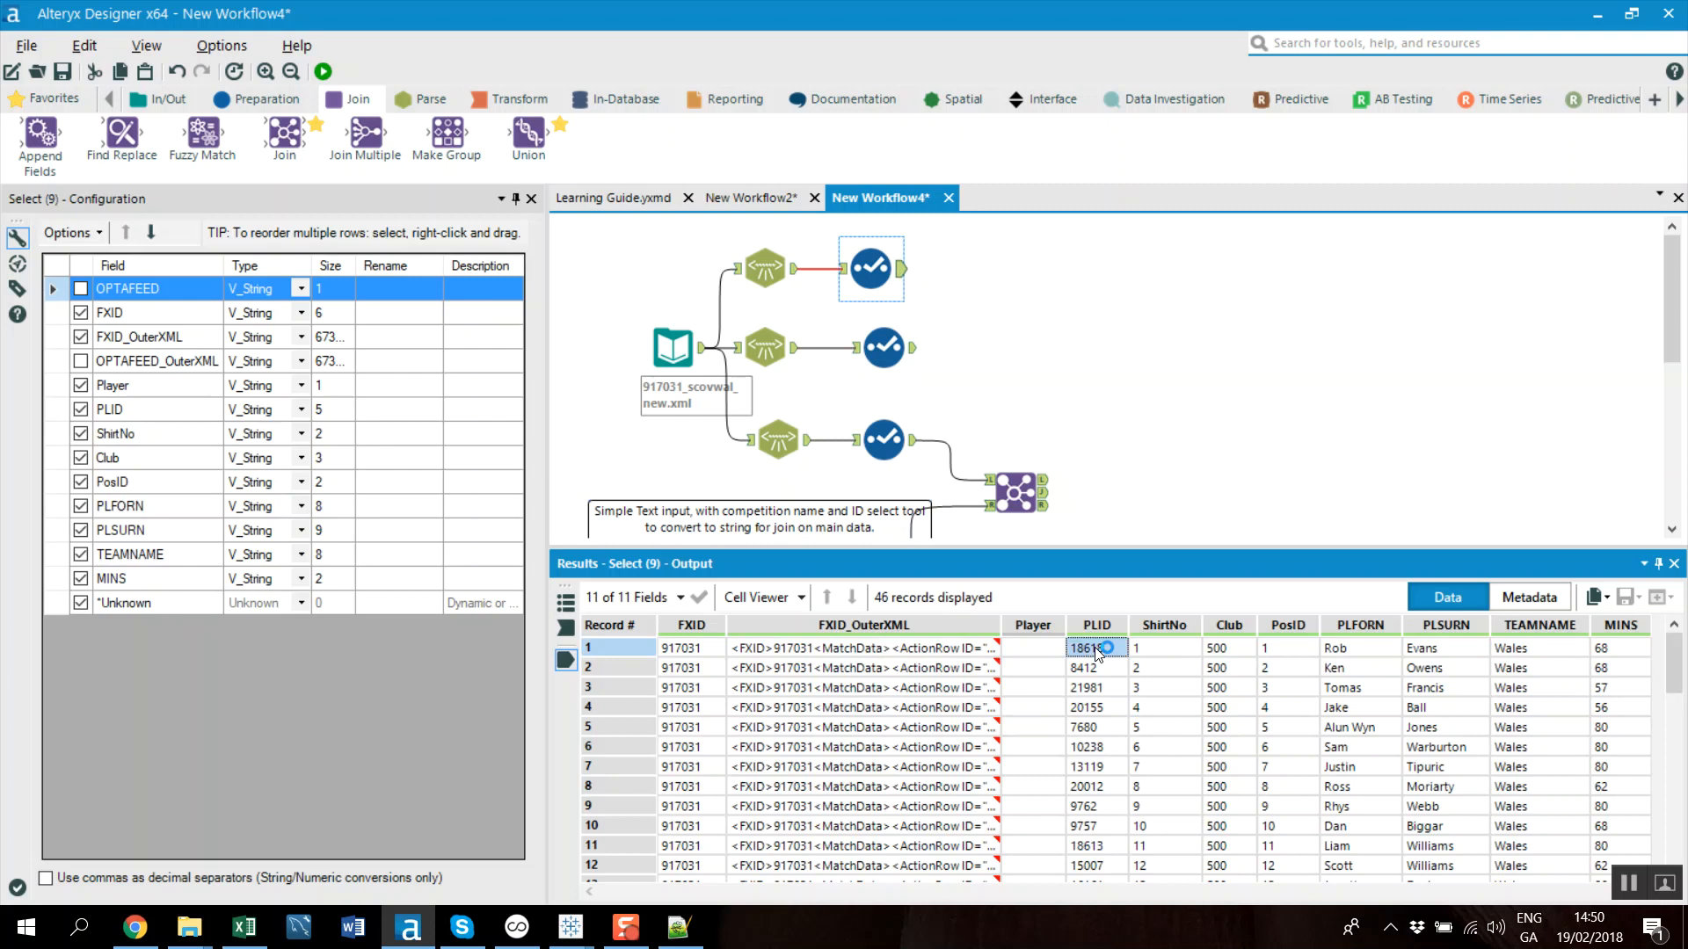
left_click_drag(1337, 649, 1263, 655)
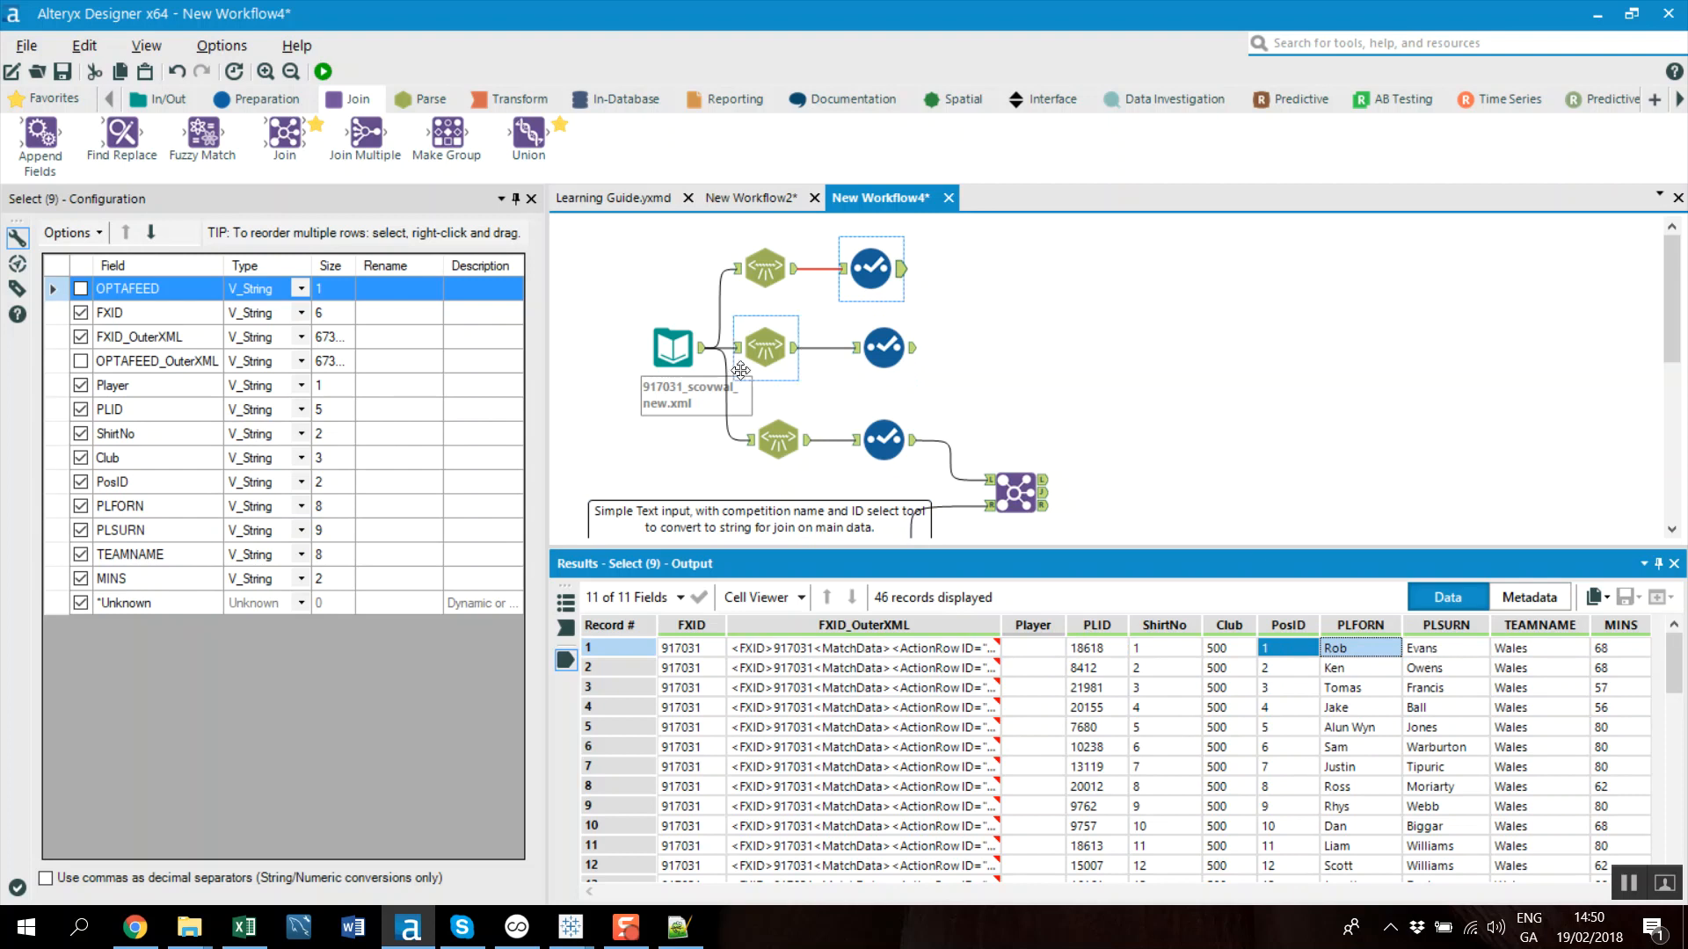
Add a Join tool with the Player branch as left input and the ActionRow branch as right input, matched on PLID
left_click(769, 348)
left_click(961, 340)
left_click_drag(284, 133, 1017, 296)
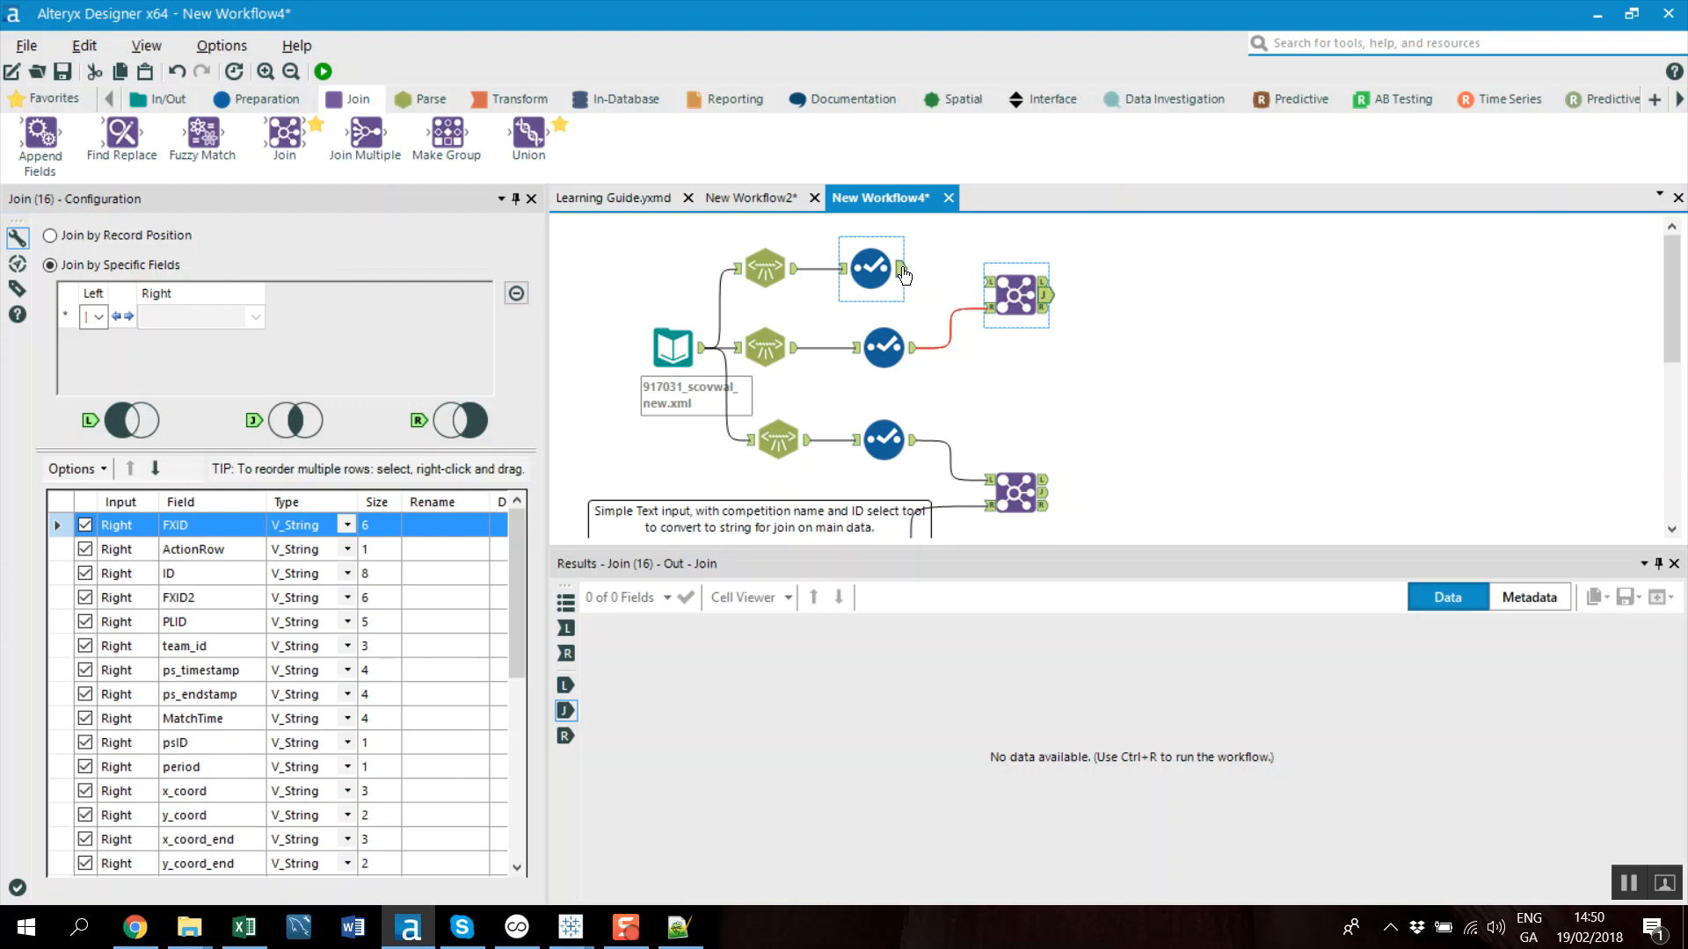
left_click_drag(901, 271, 986, 282)
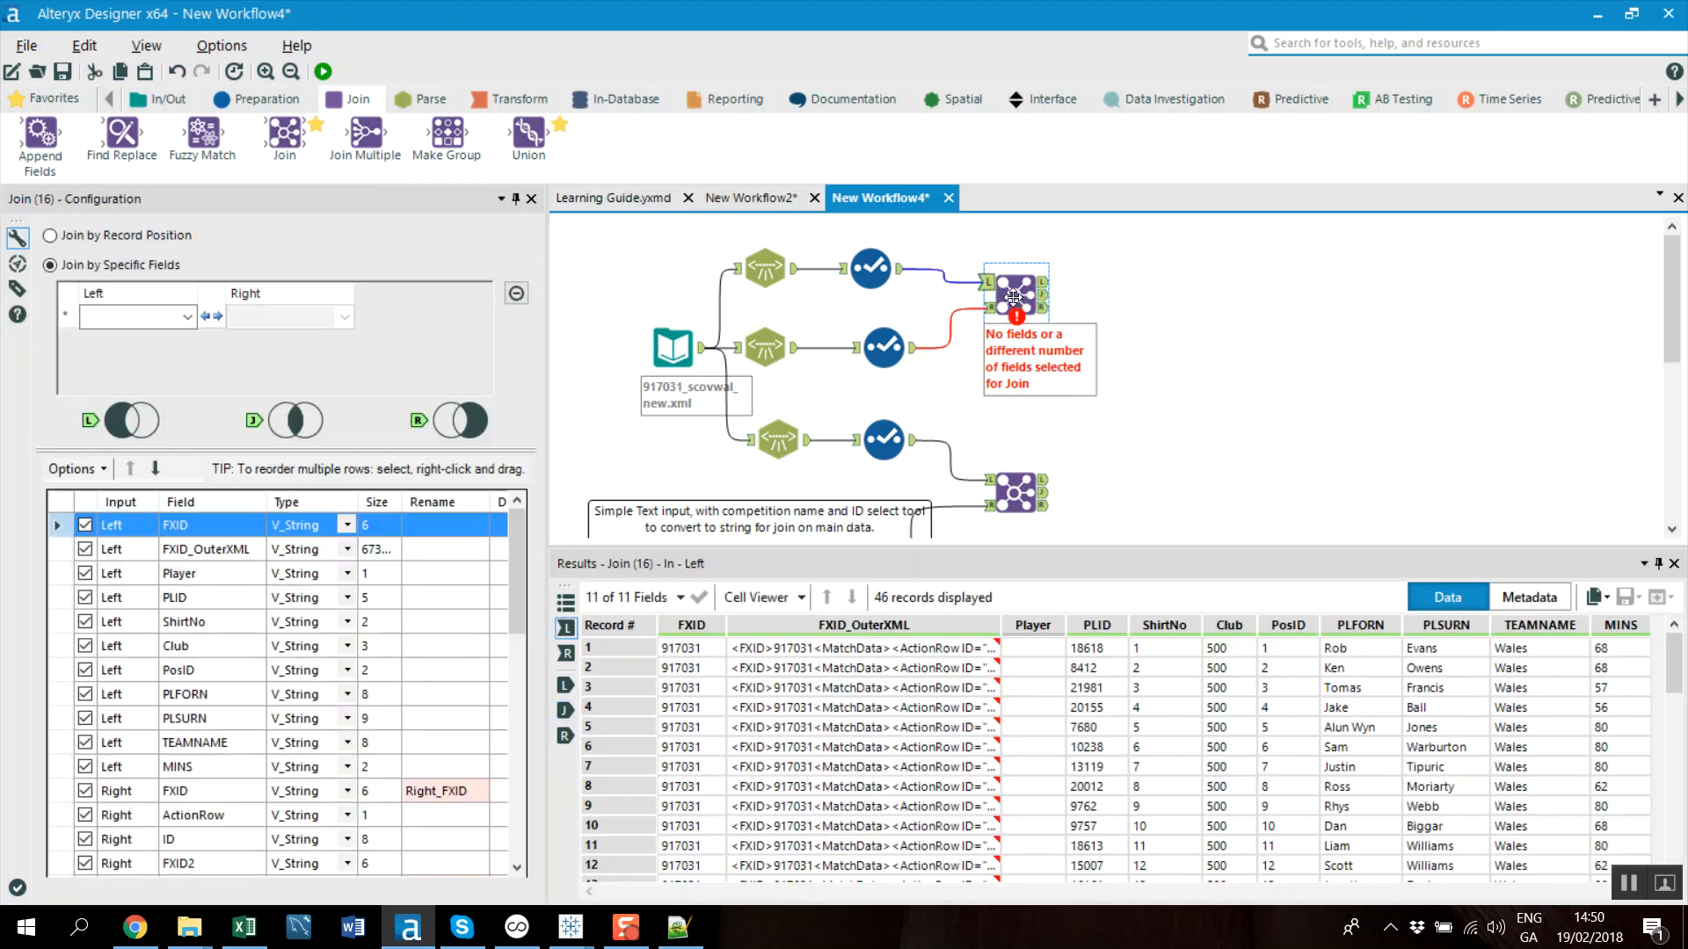
left_click(188, 320)
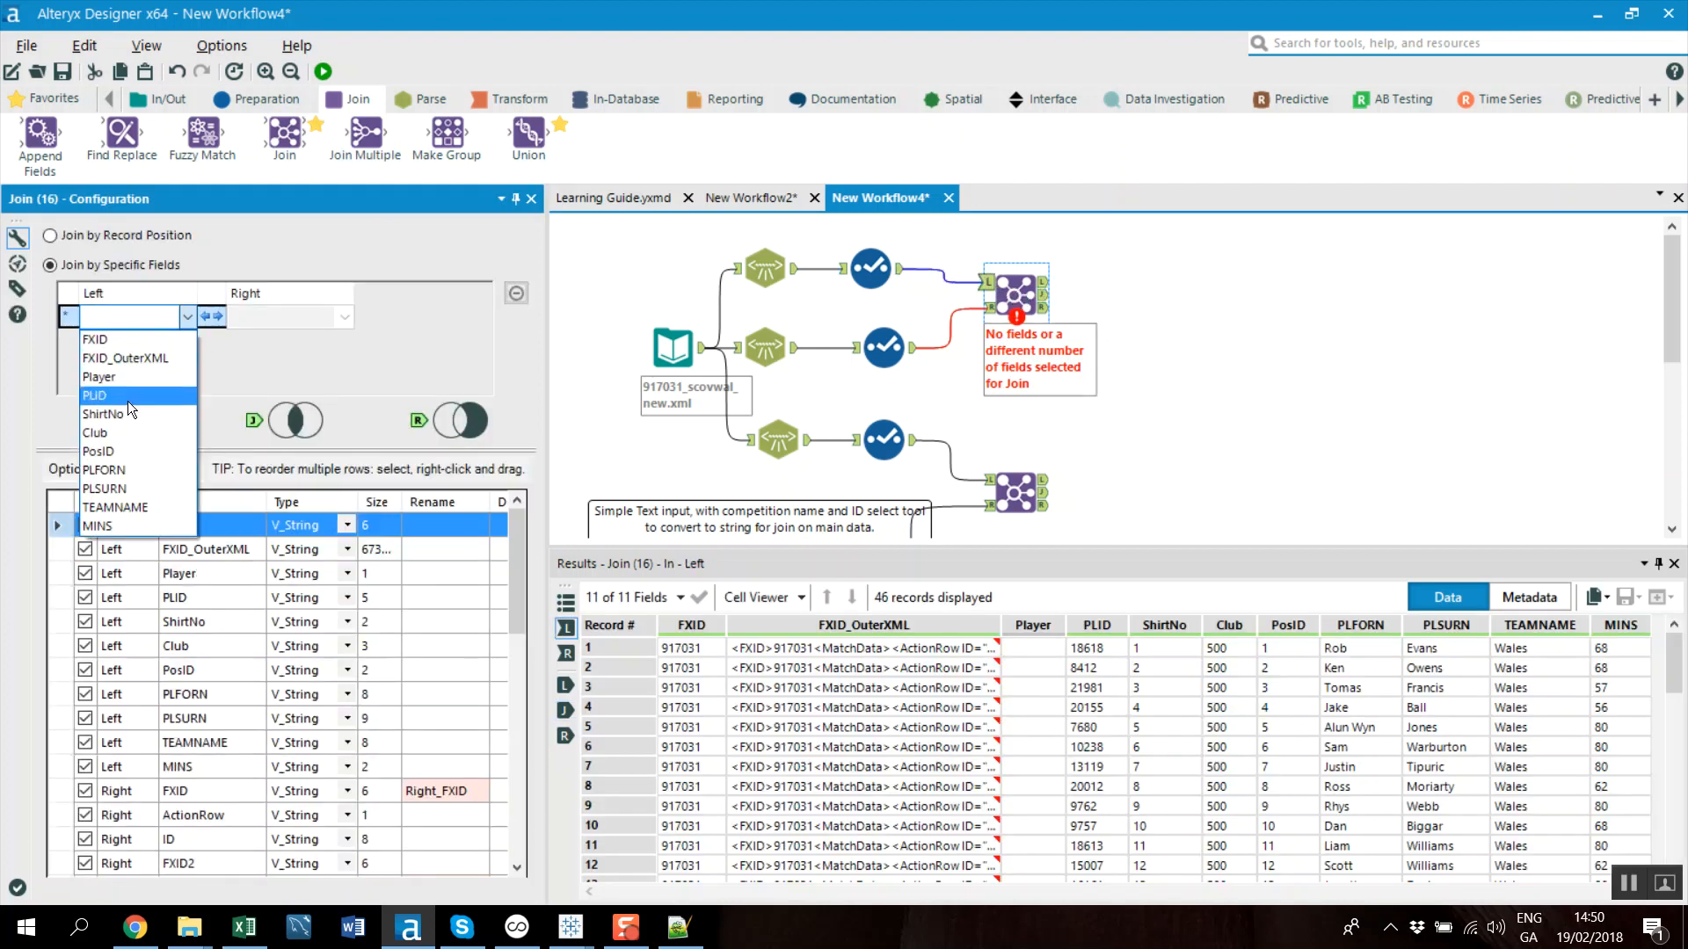
left_click(128, 401)
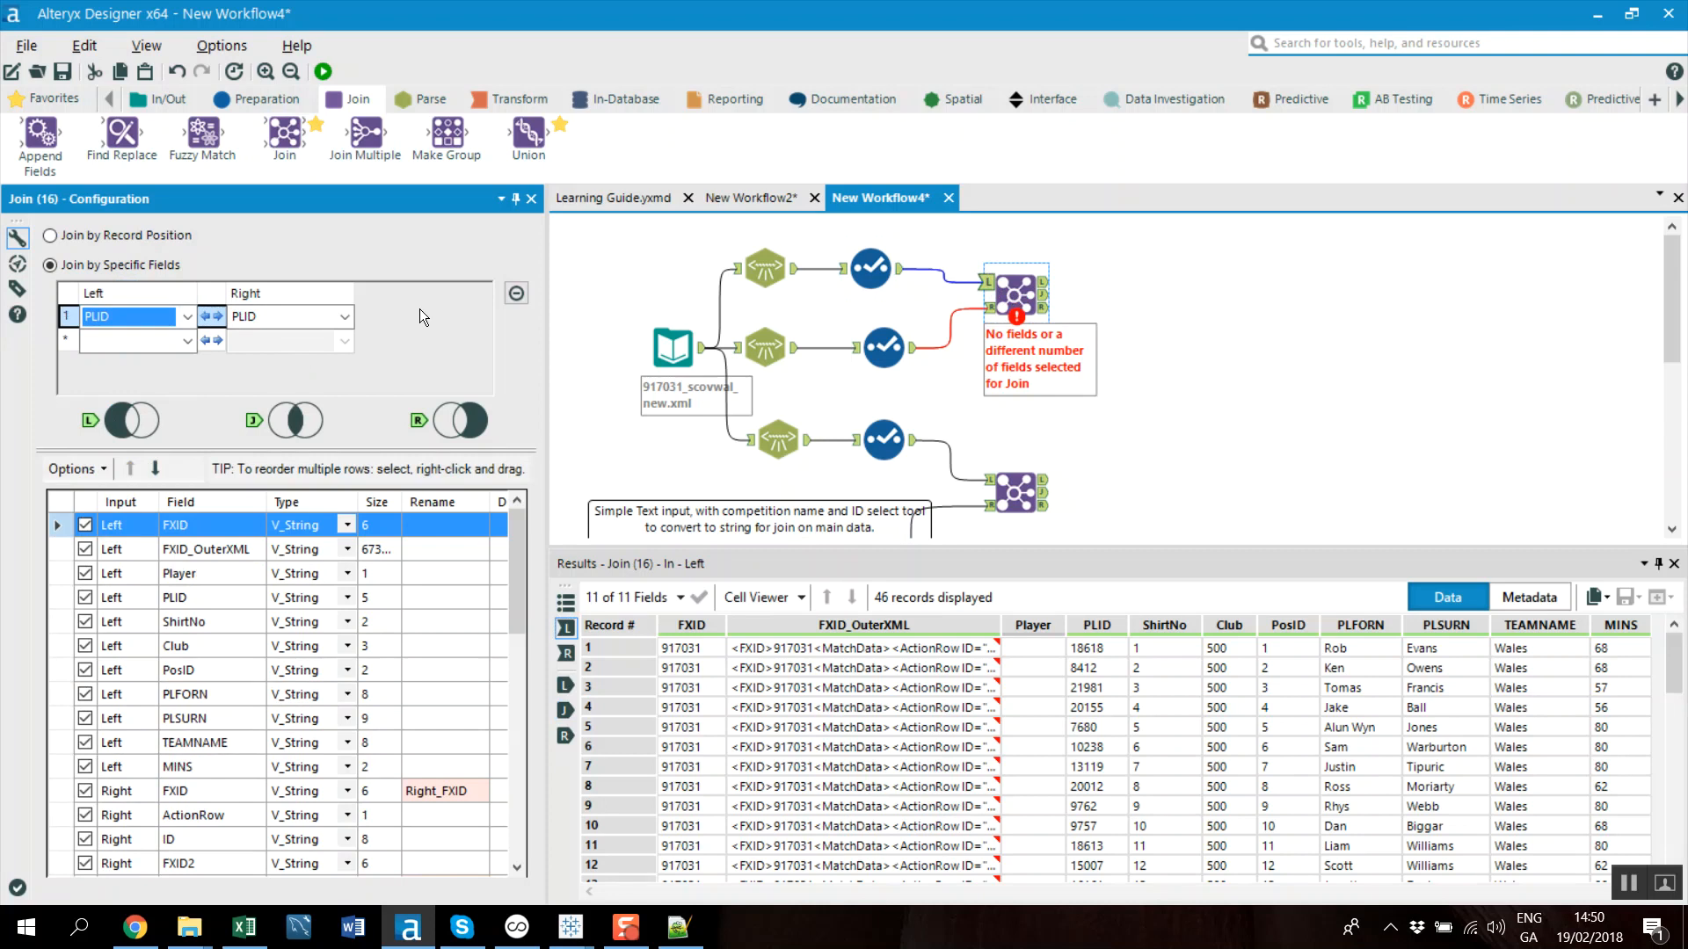
Run the workflow and examine the joined output of the Player and ActionRow branches
left_click(325, 73)
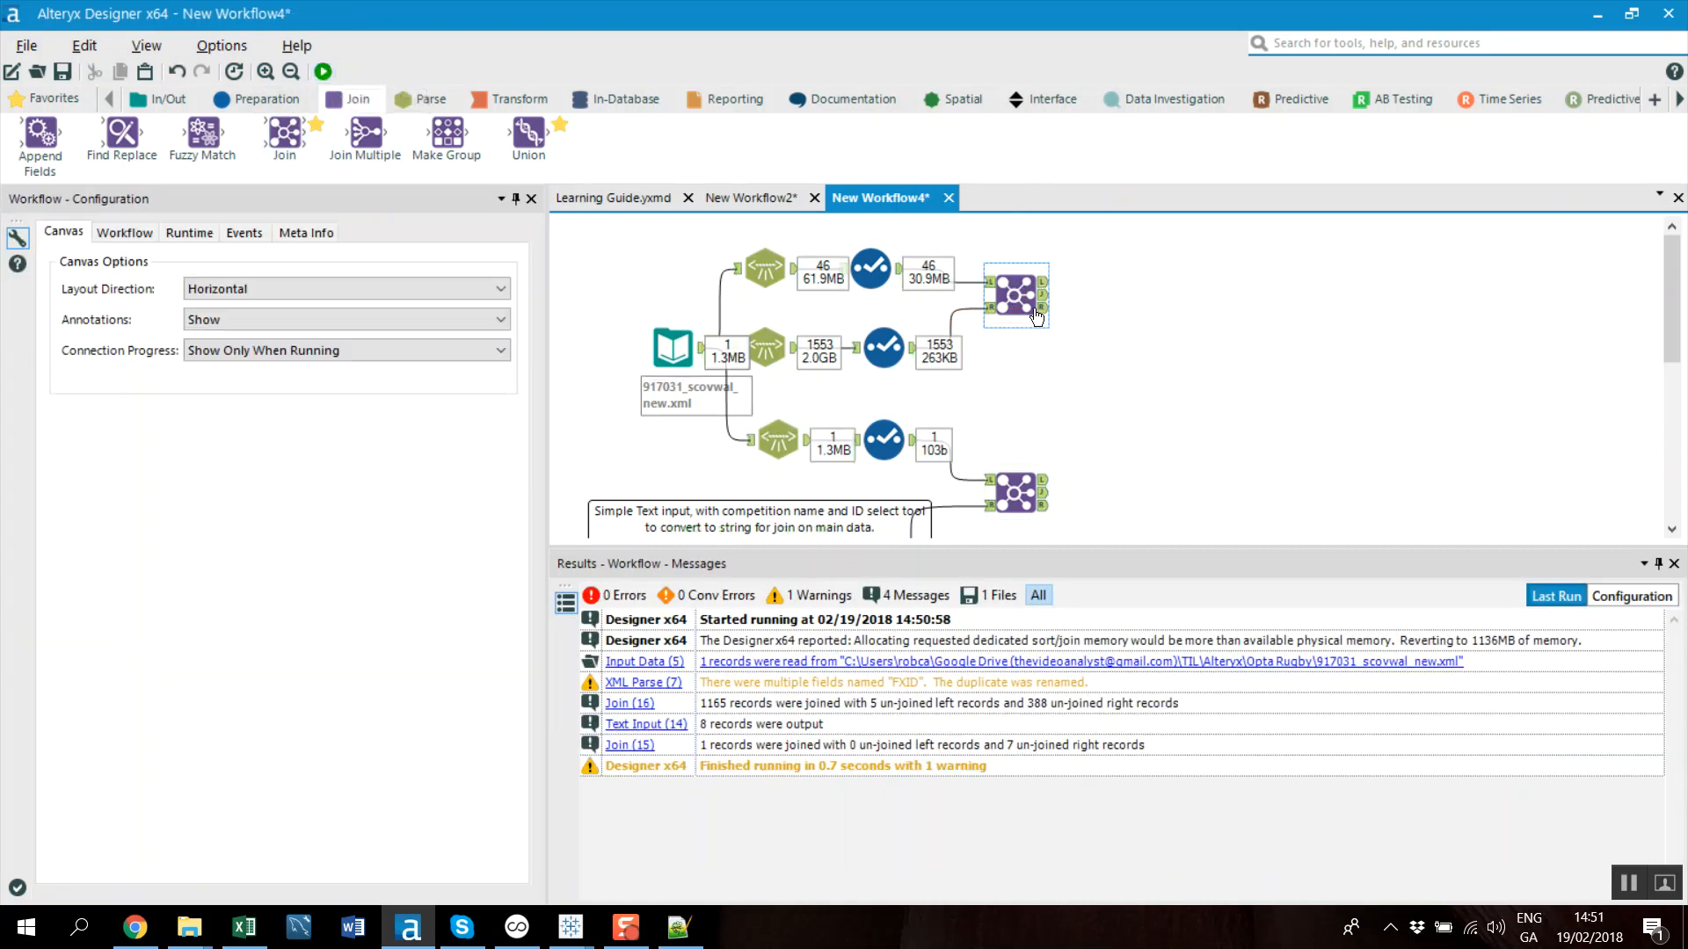
left_click(1035, 312)
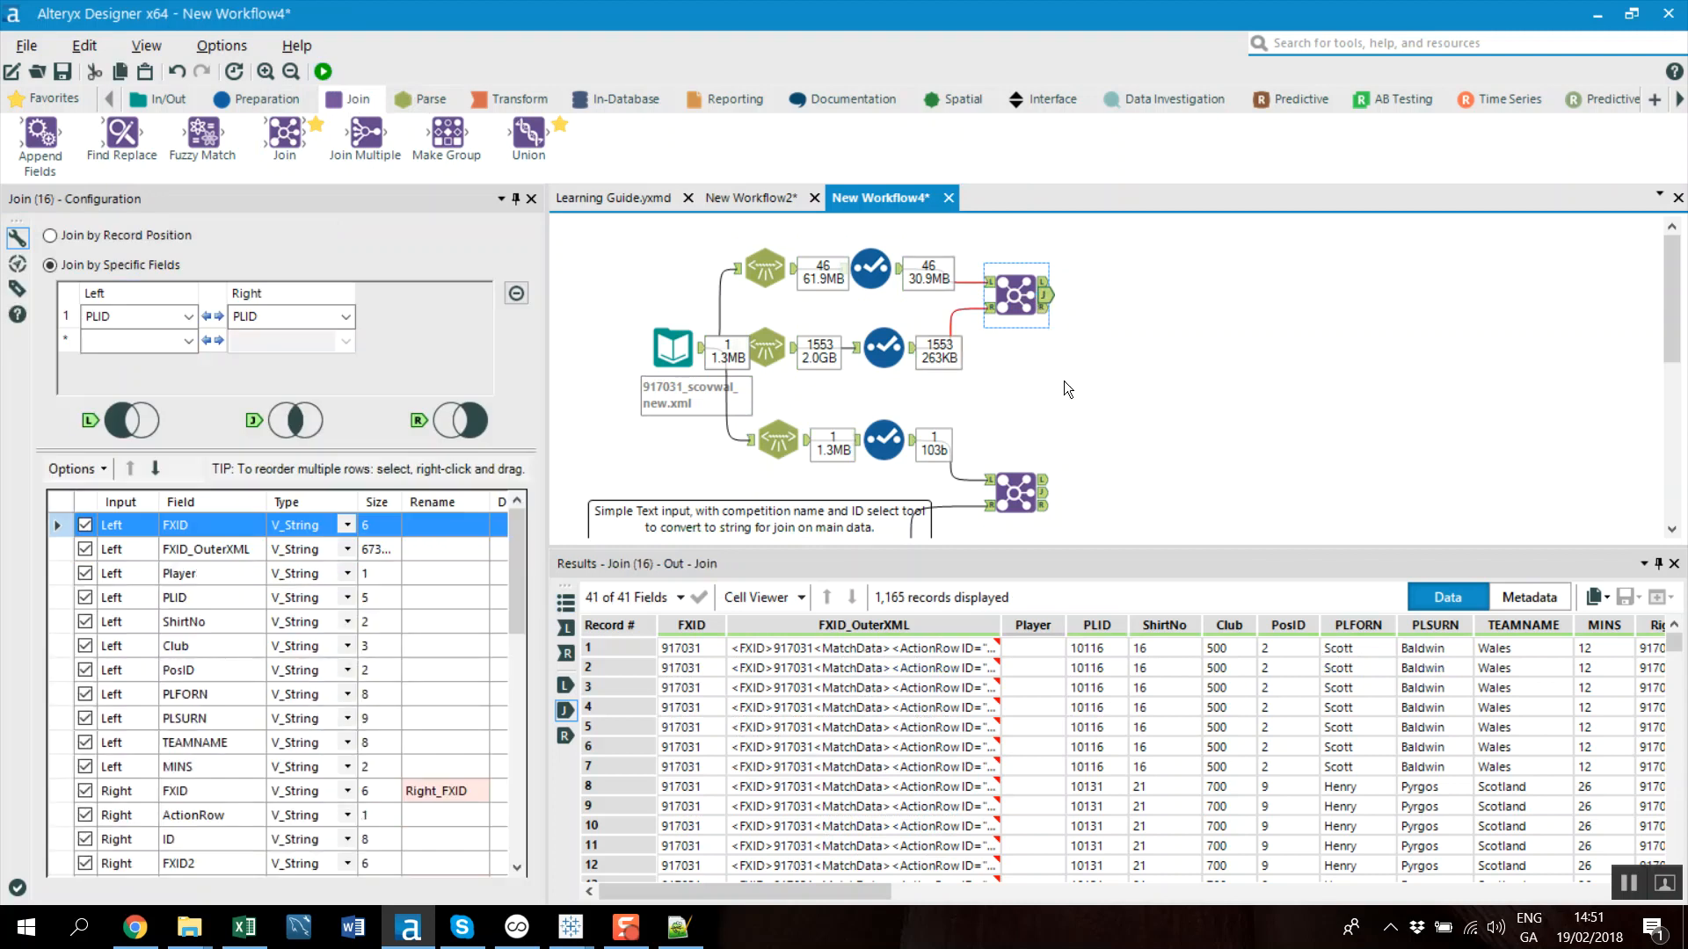
left_click_drag(869, 889, 931, 893)
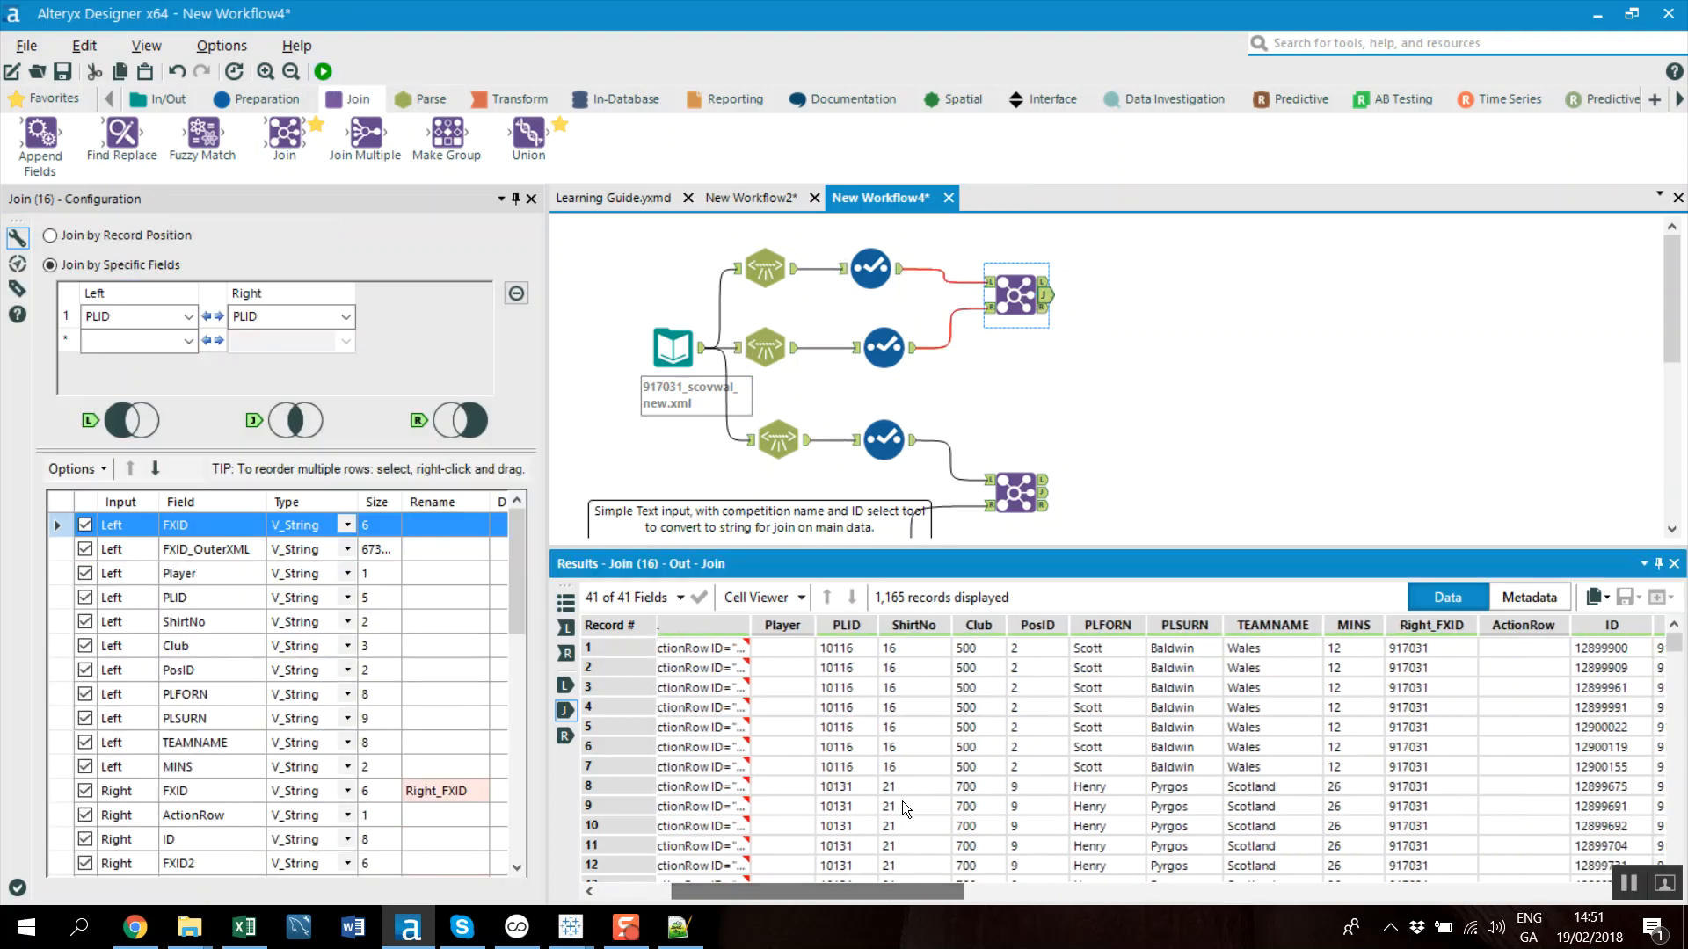
Examine the player fields in the joined output and the fields returned by the Player branch's XML Parse tool
left_click_drag(811, 647, 1174, 631)
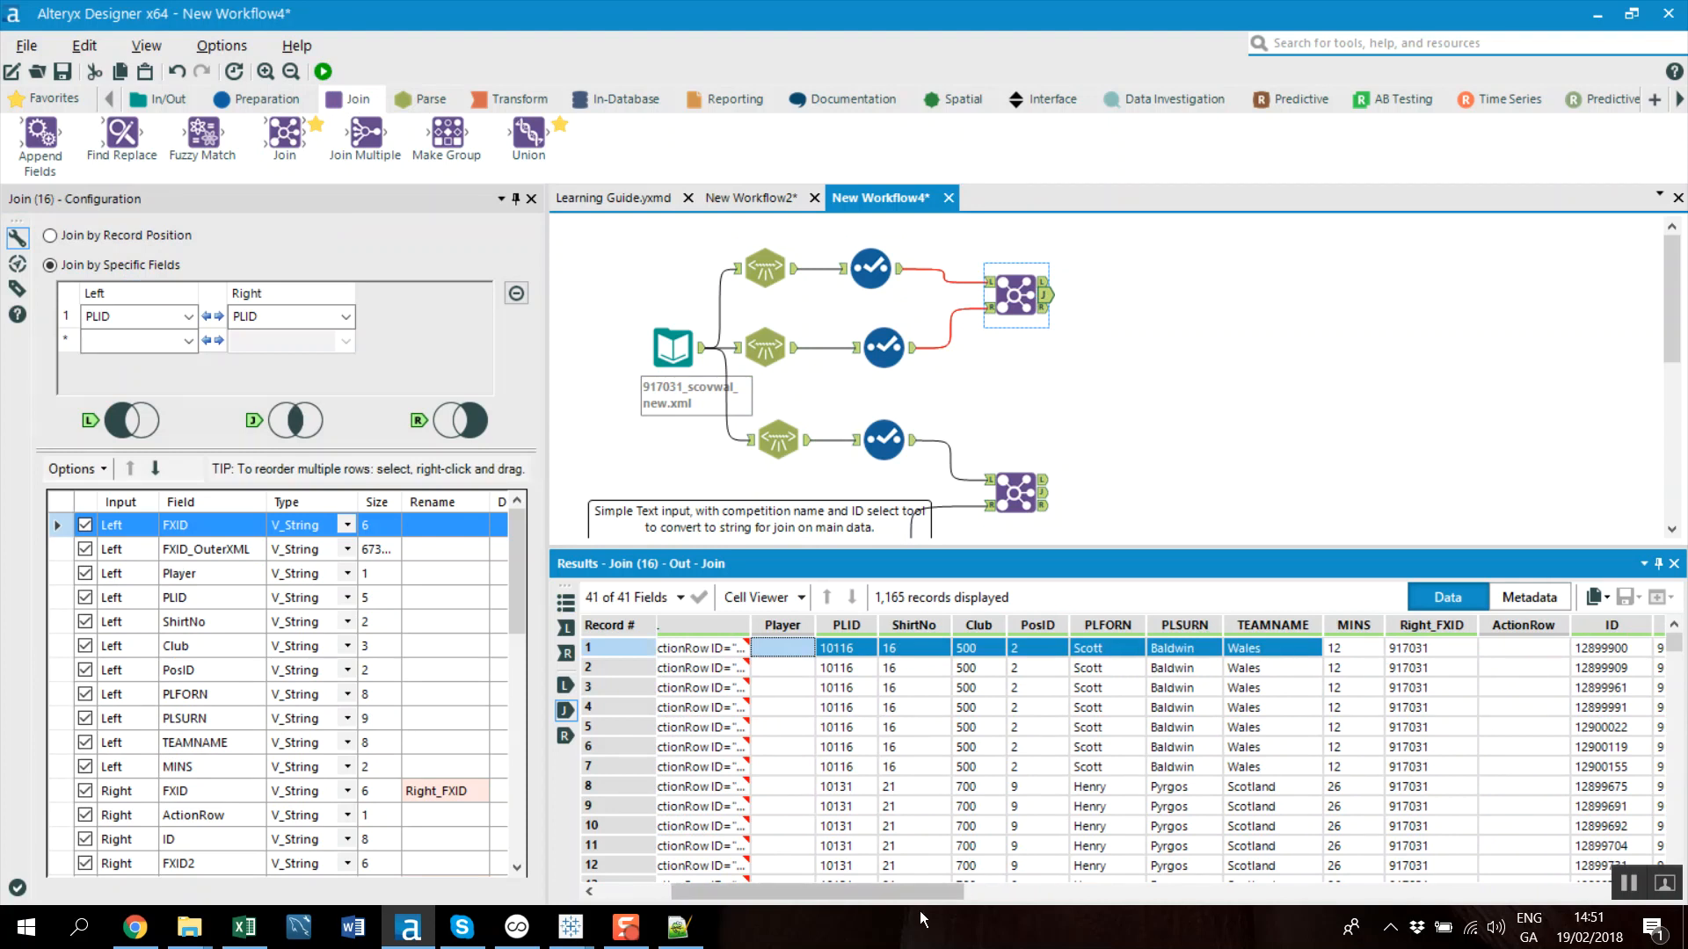
left_click_drag(906, 895, 847, 889)
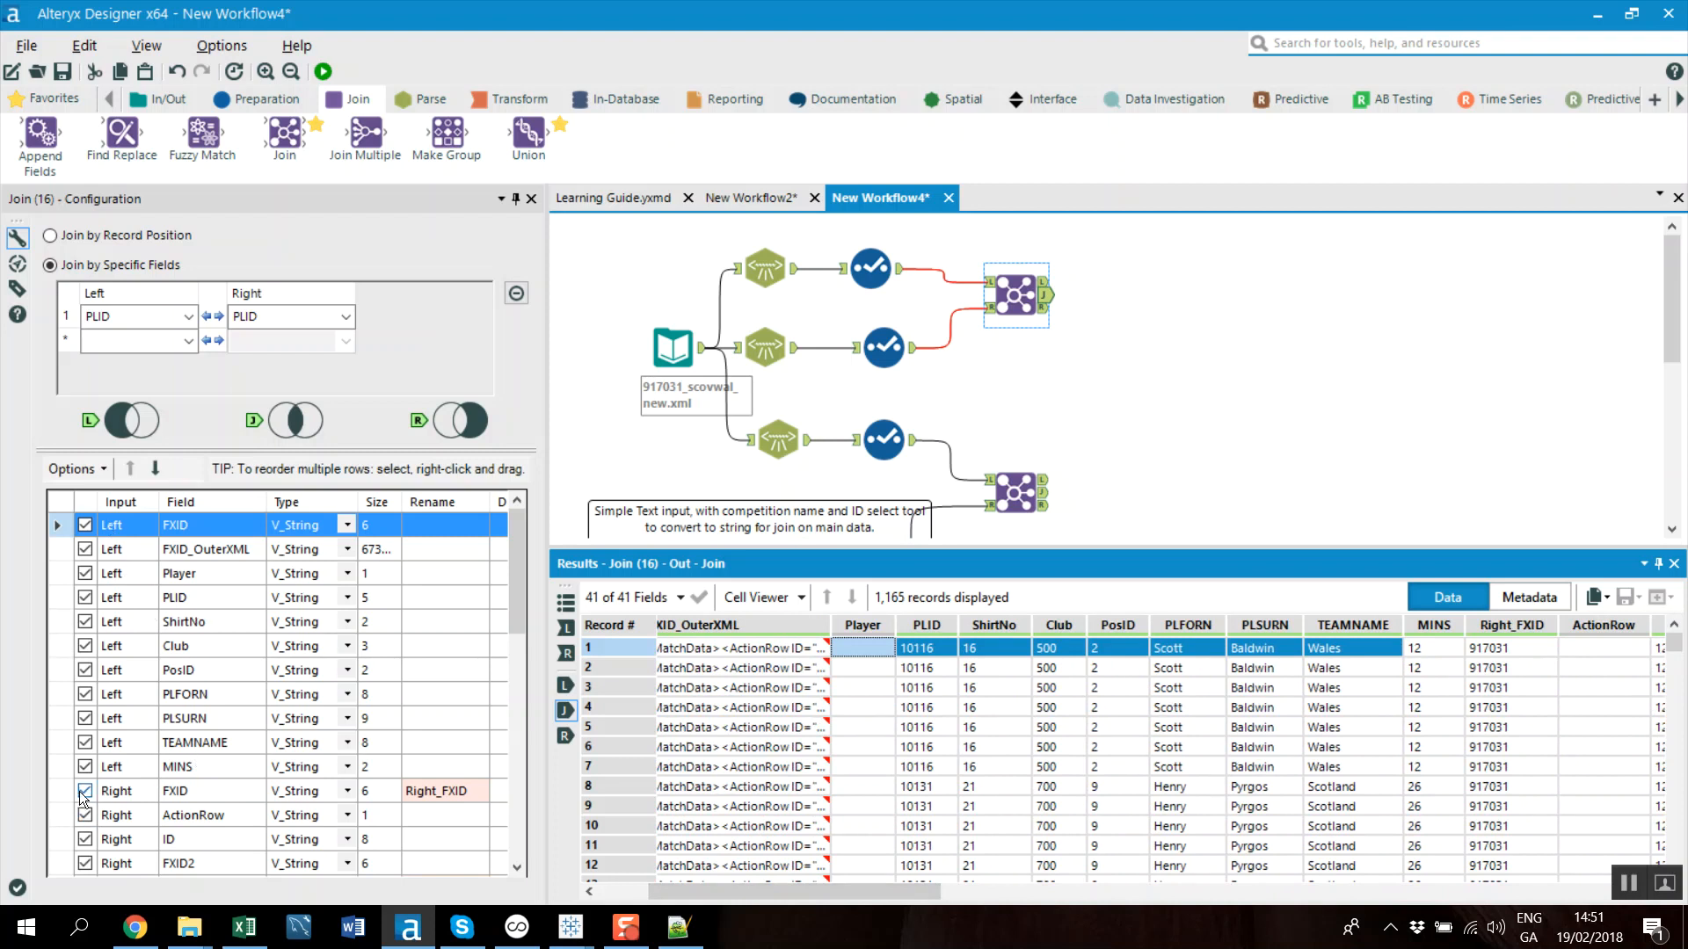
mouse_move(515, 597)
left_mouse_down()
mouse_move(498, 766)
mouse_move(517, 844)
mouse_move(513, 588)
left_mouse_up()
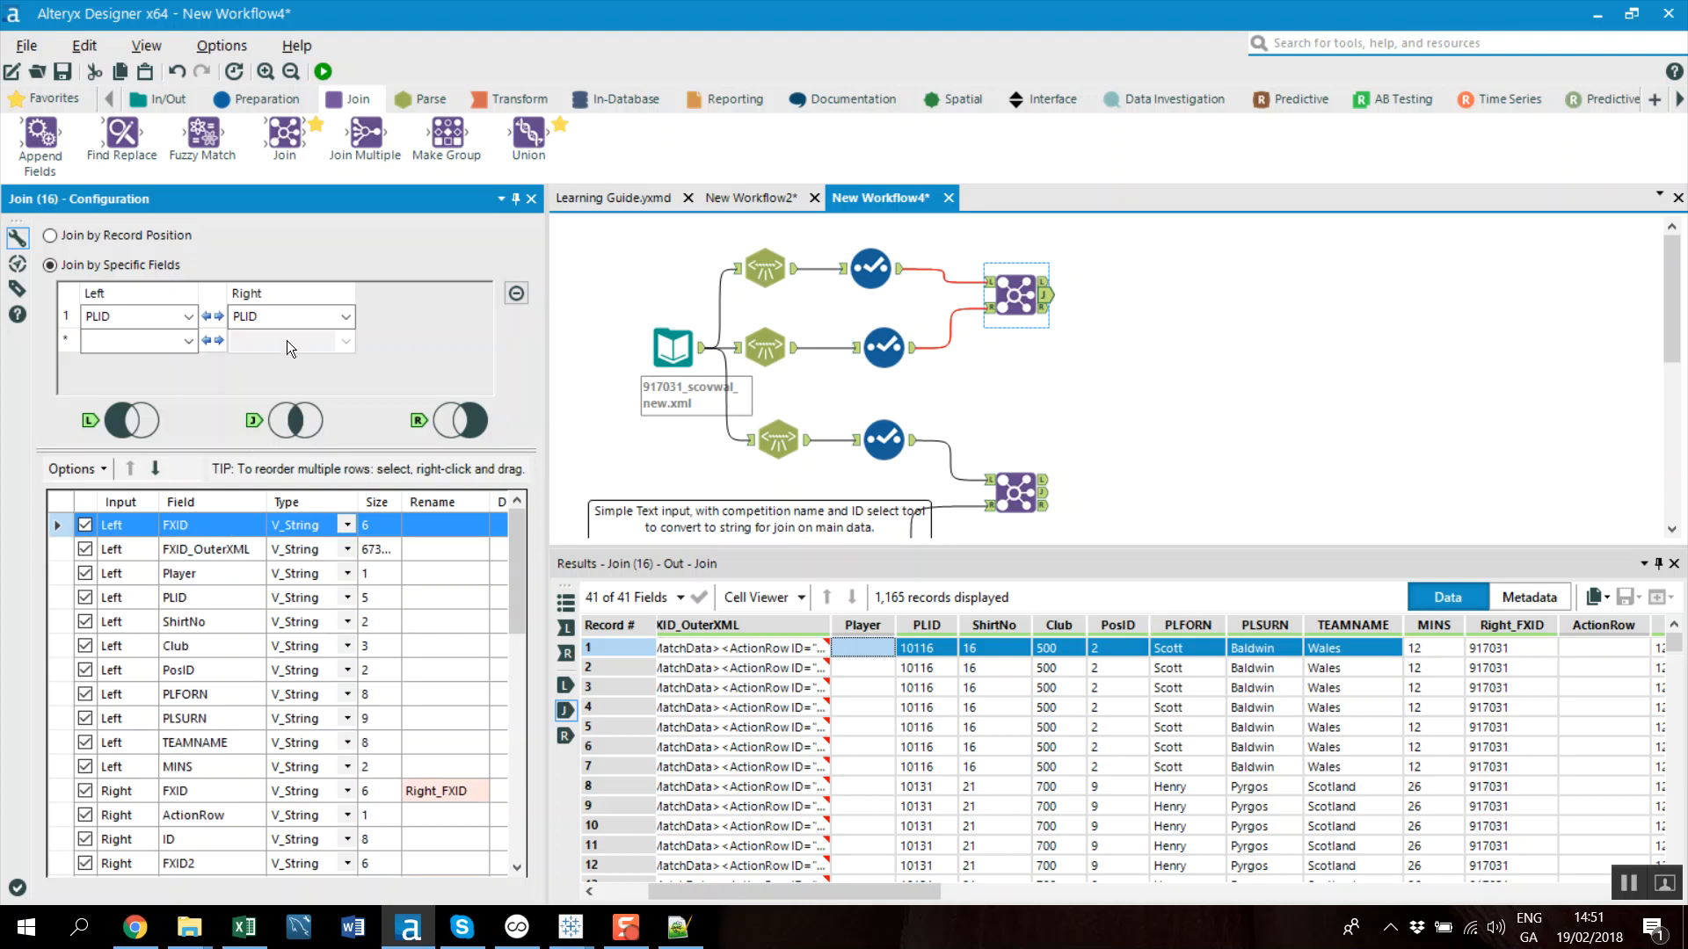
left_click(770, 278)
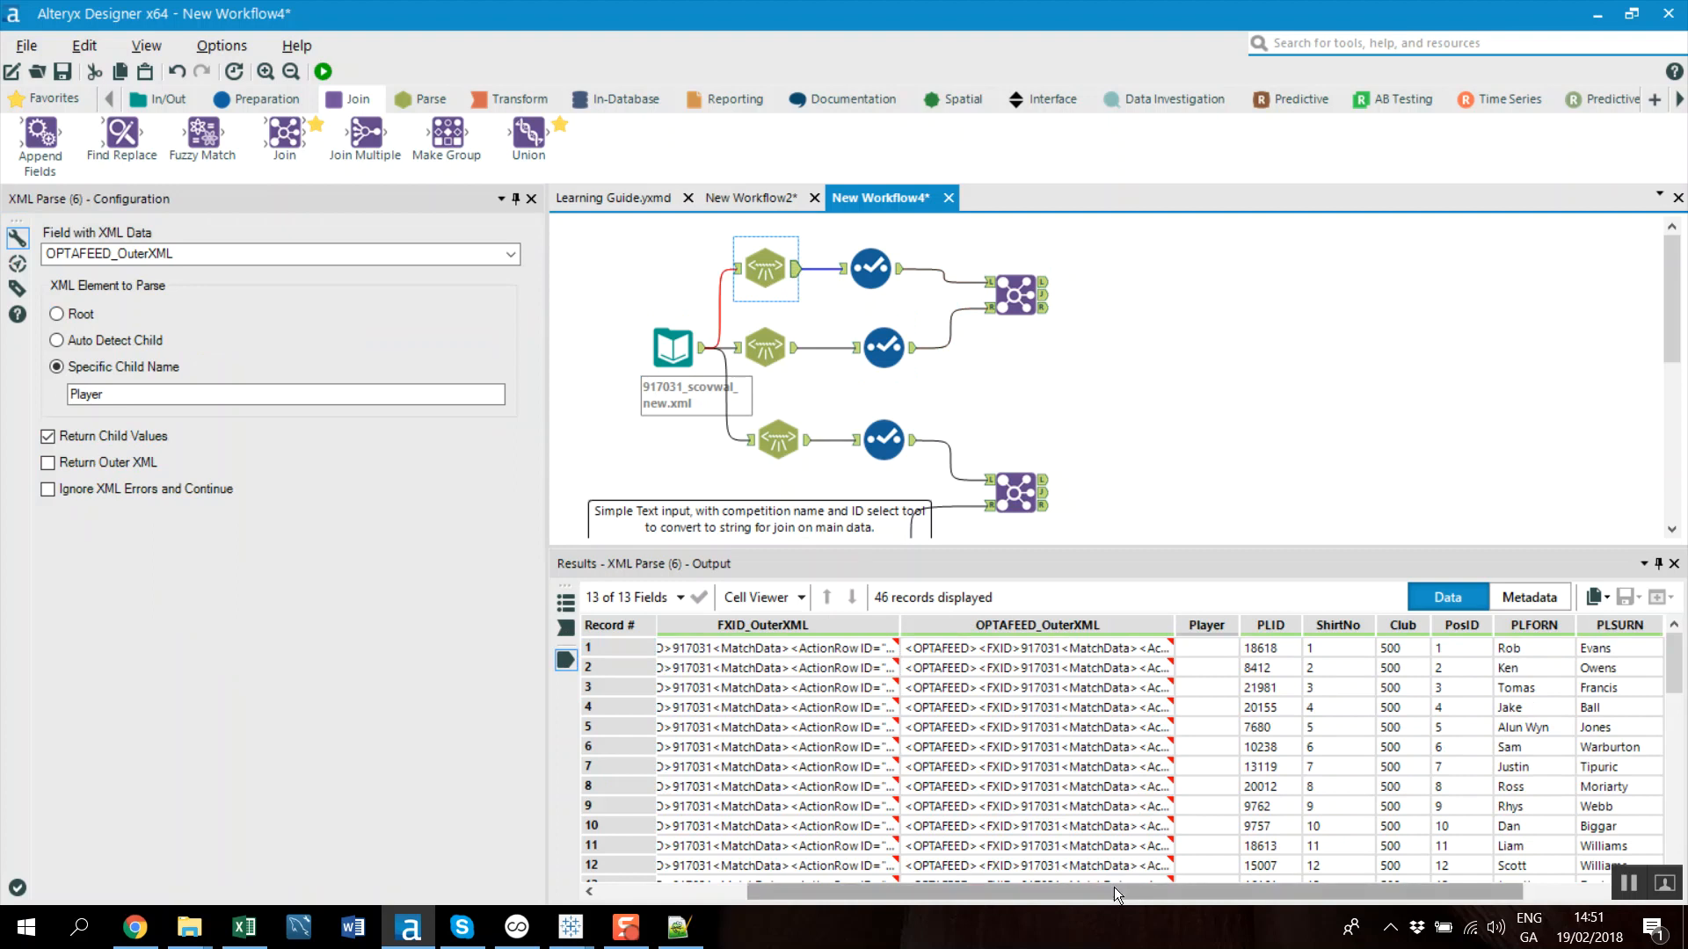
left_click(1167, 900)
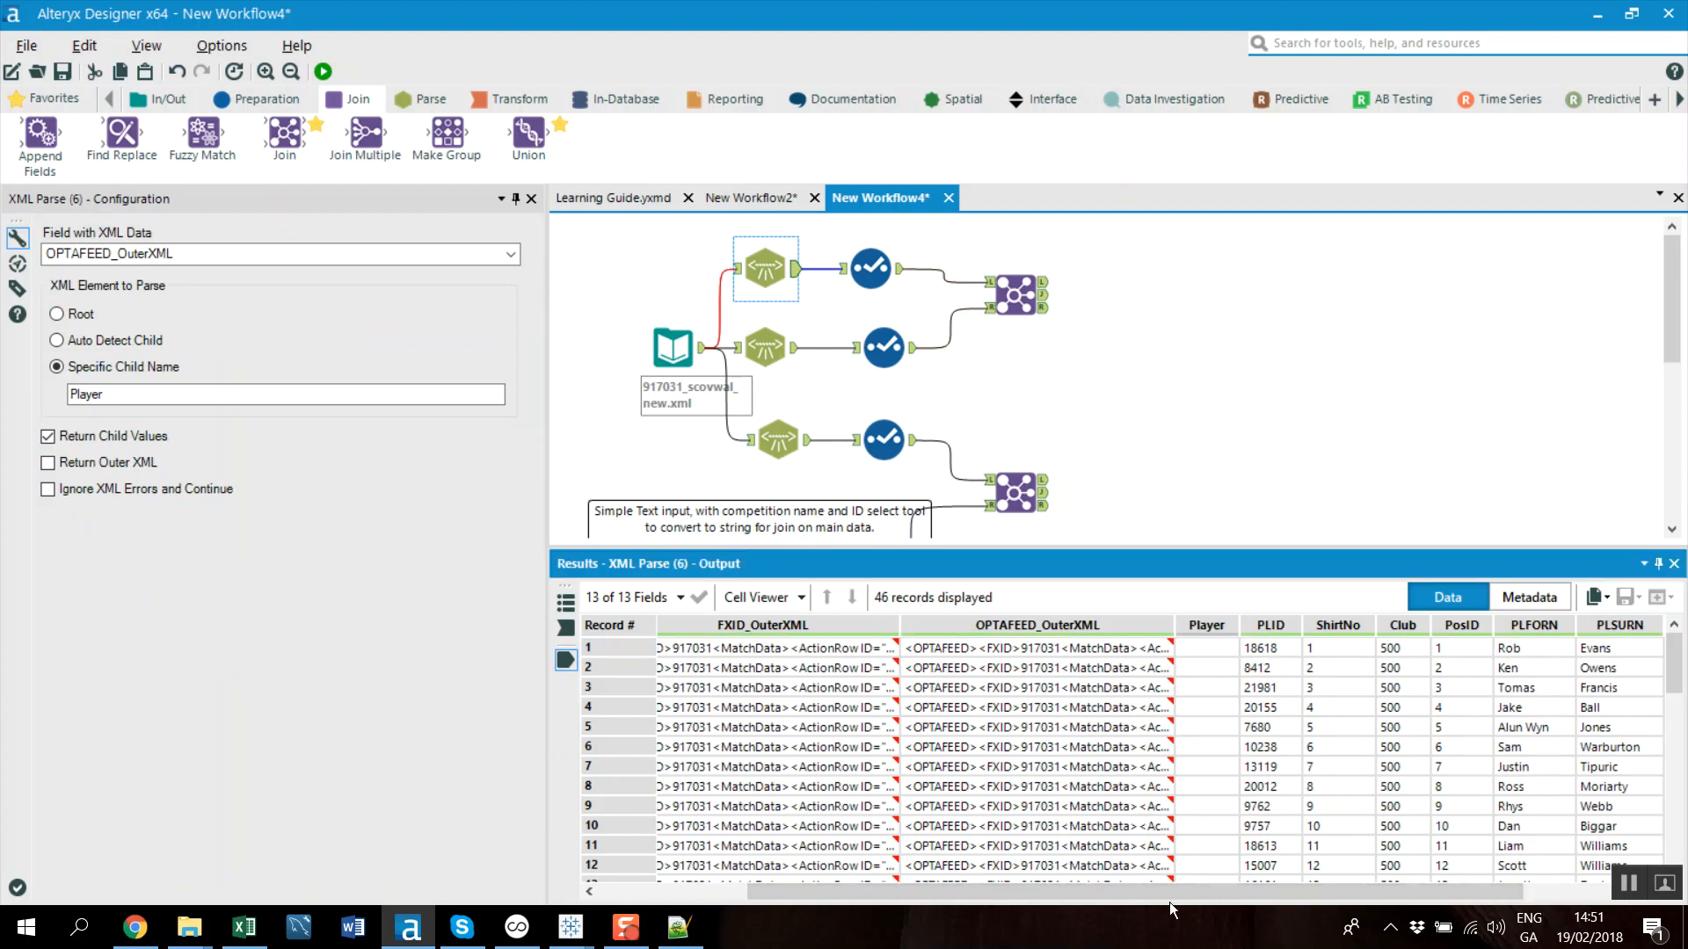
left_click_drag(1122, 895, 1272, 887)
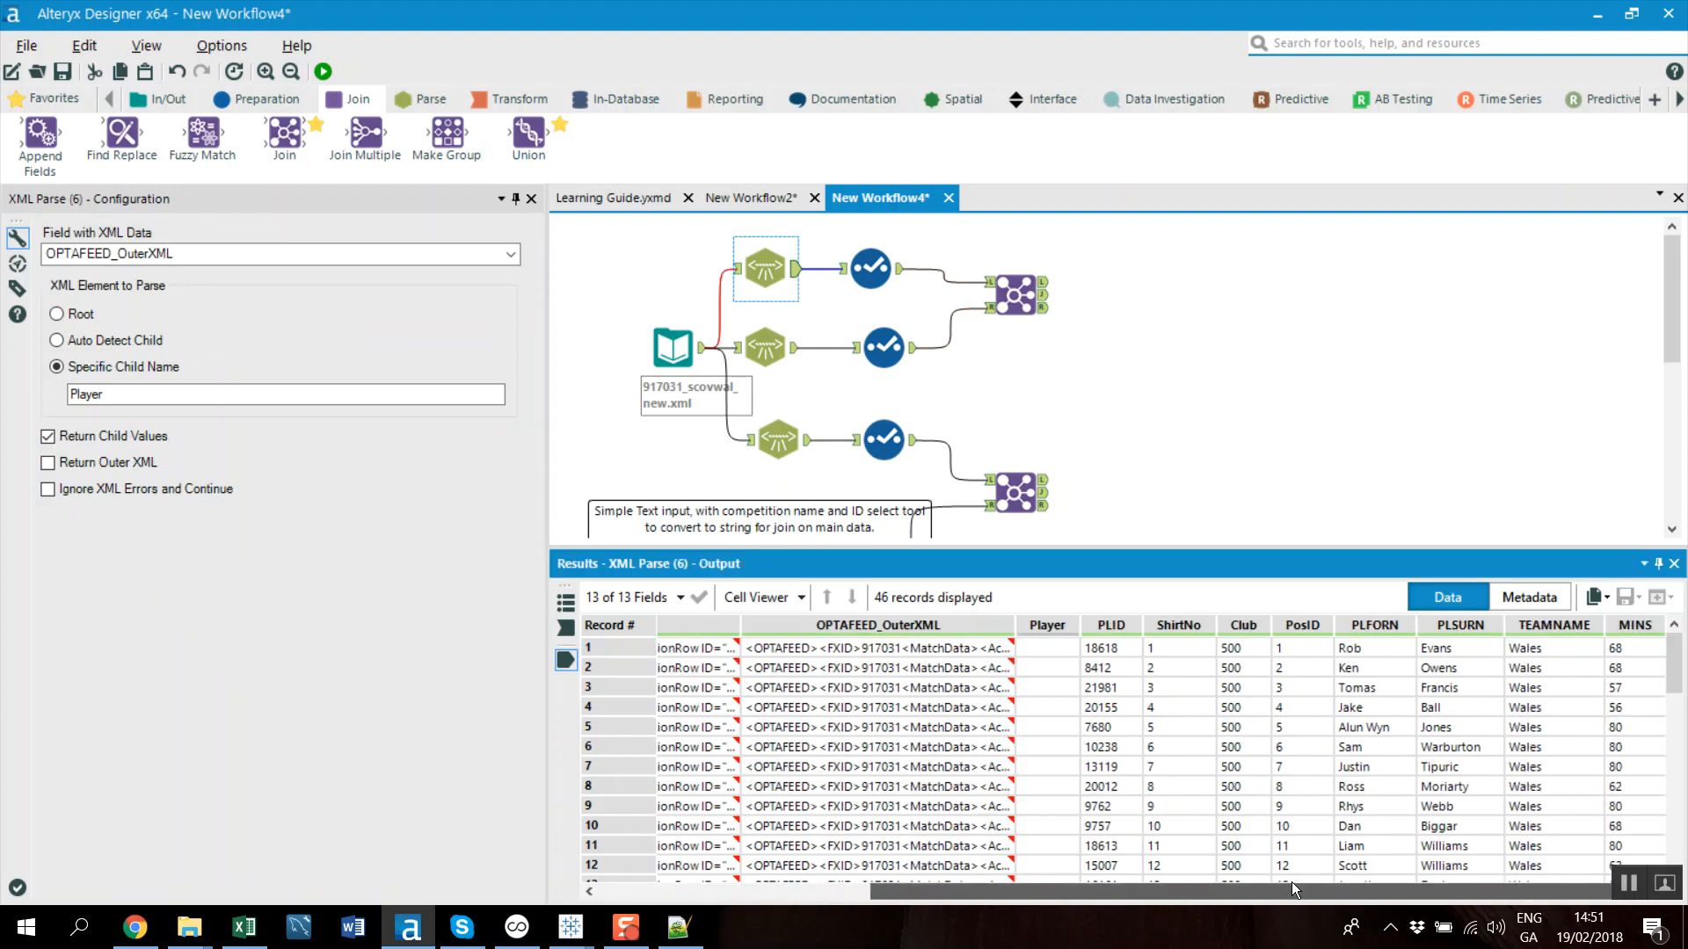
left_click_drag(1291, 883, 948, 884)
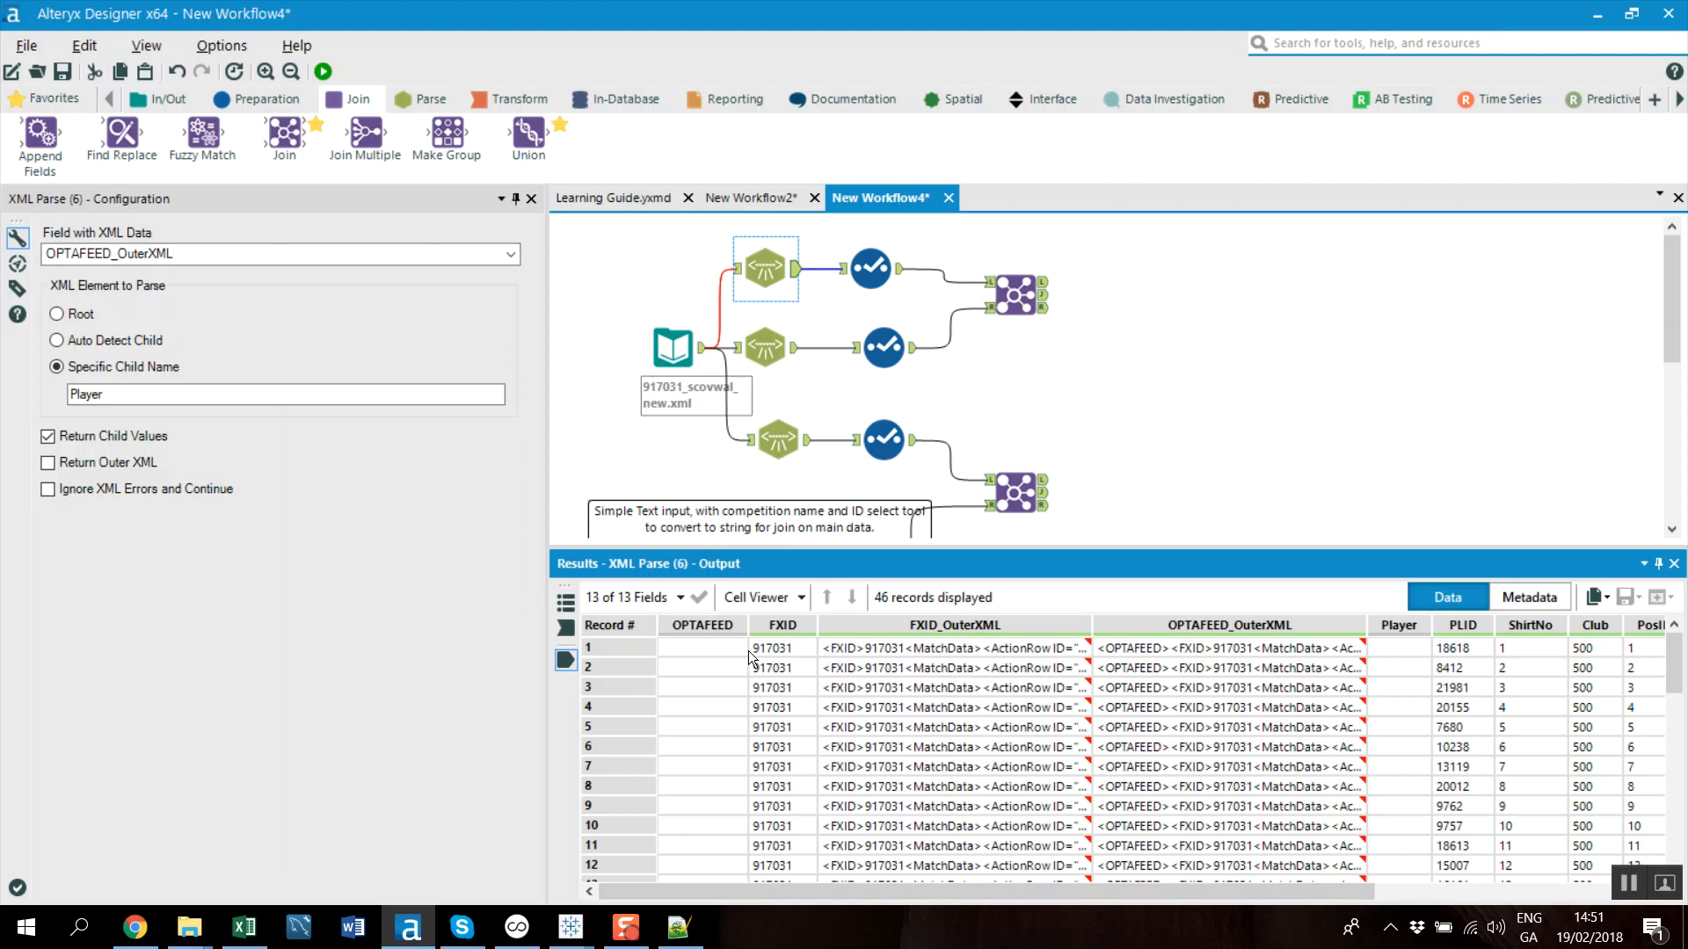
Add FXID as a second matching field on both sides of the Player and ActionRow join, checking the field in the ActionRow Select output
left_click(1015, 295)
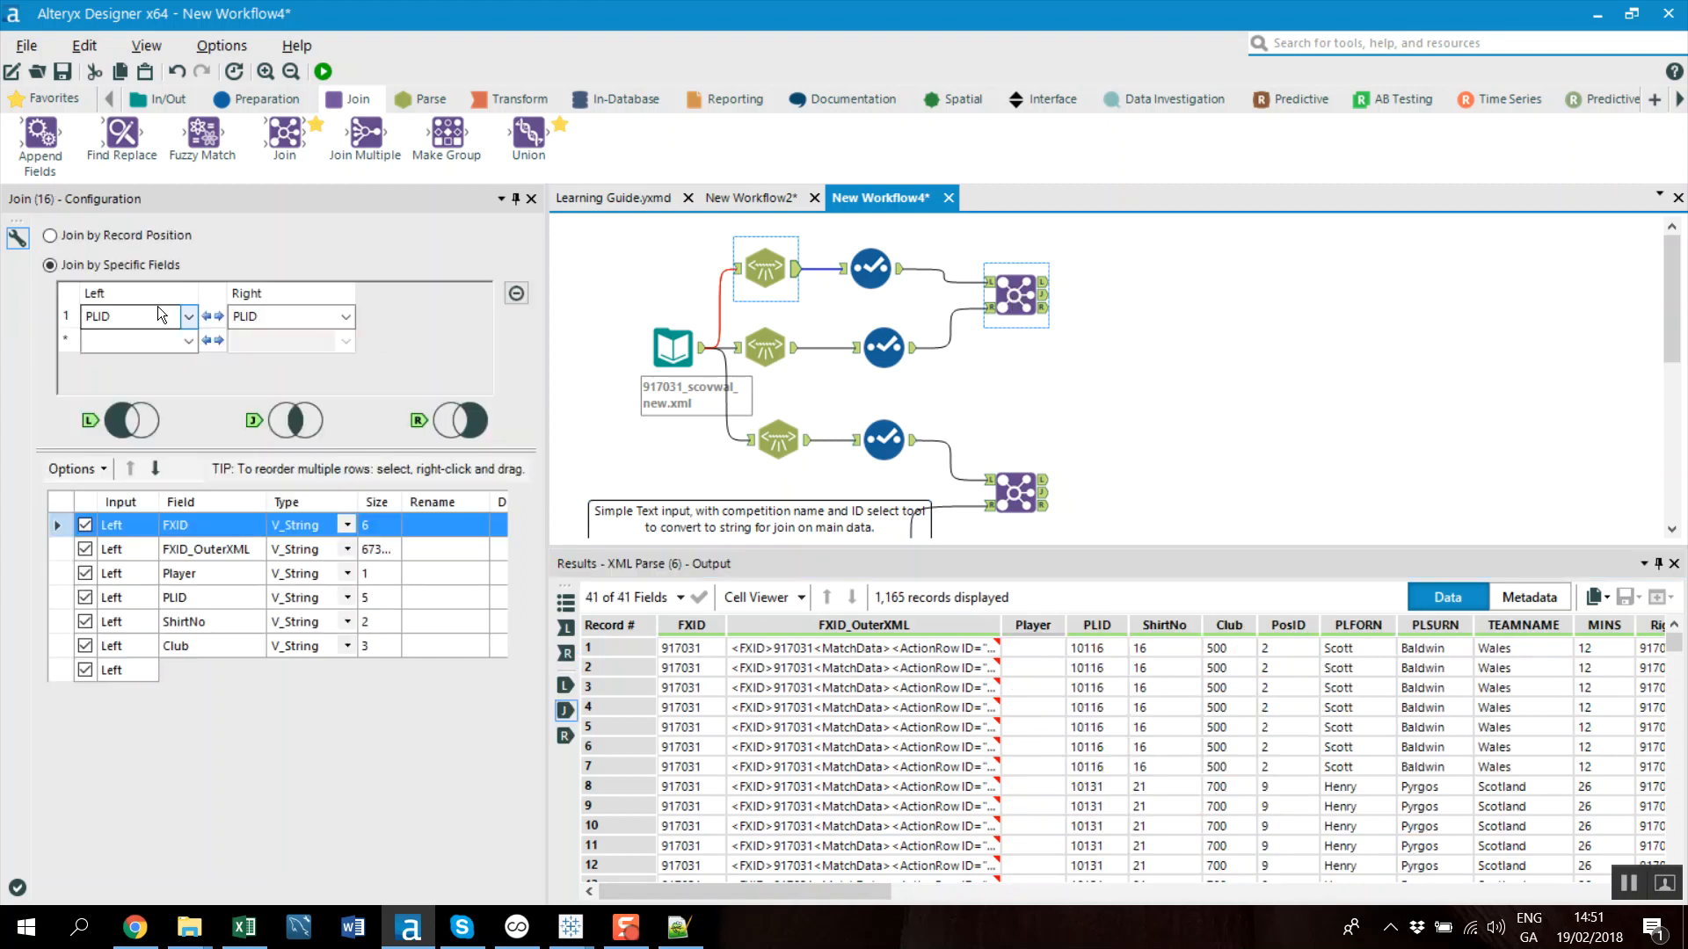
left_click(188, 341)
left_click(147, 365)
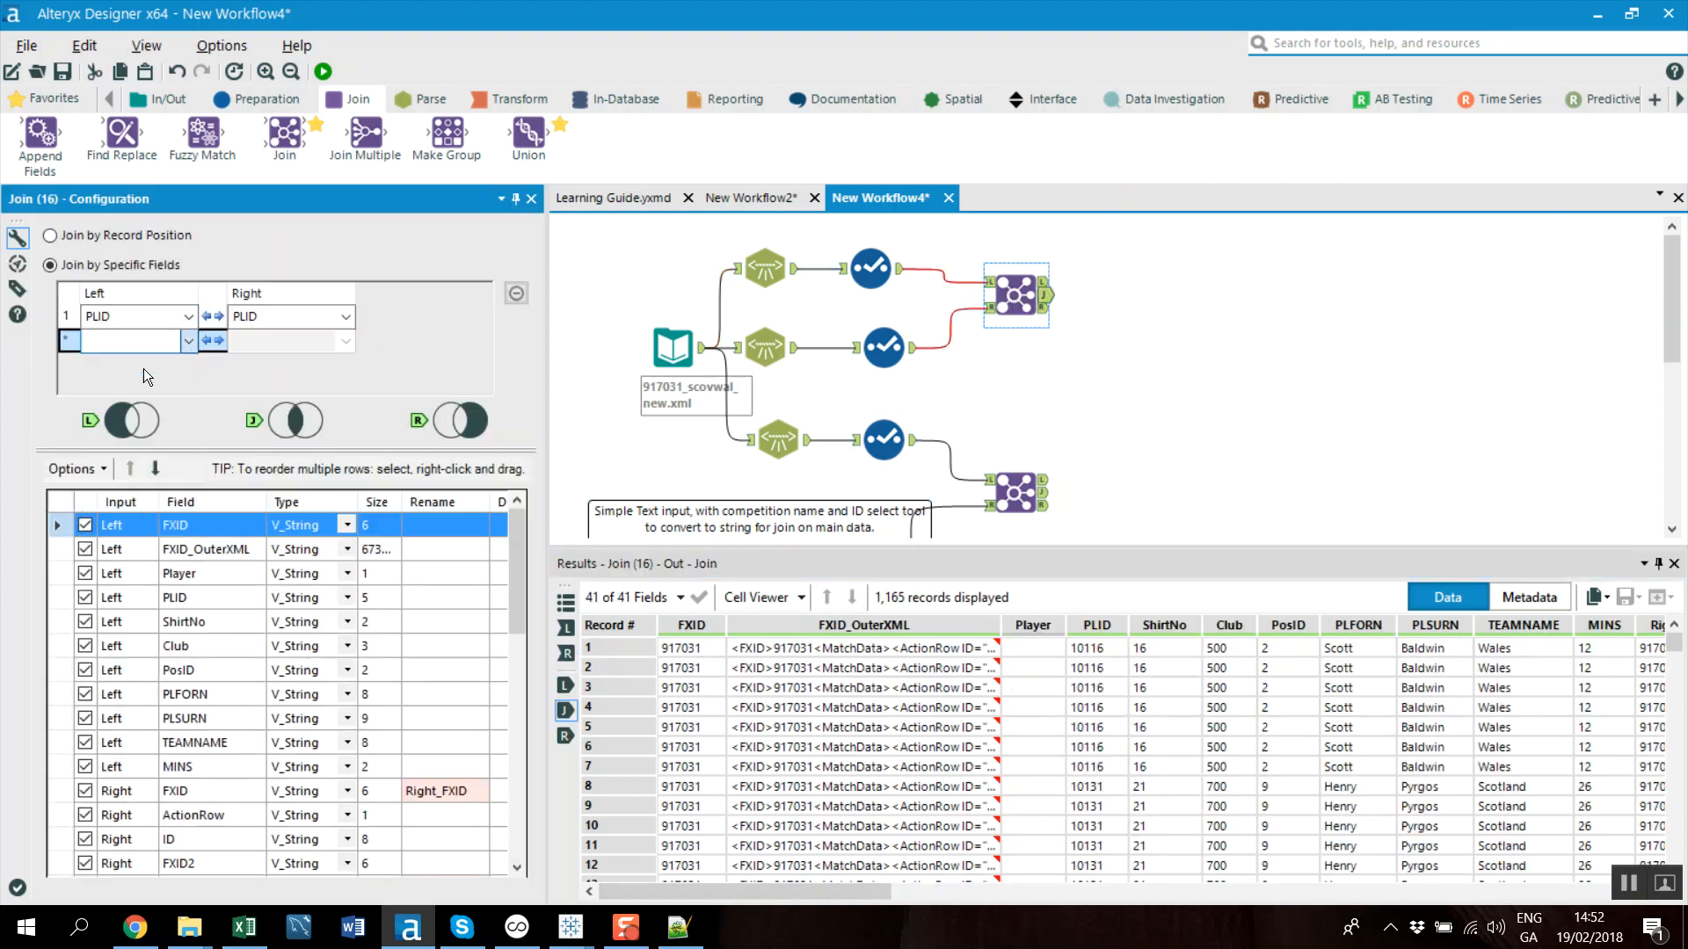
left_click(794, 354)
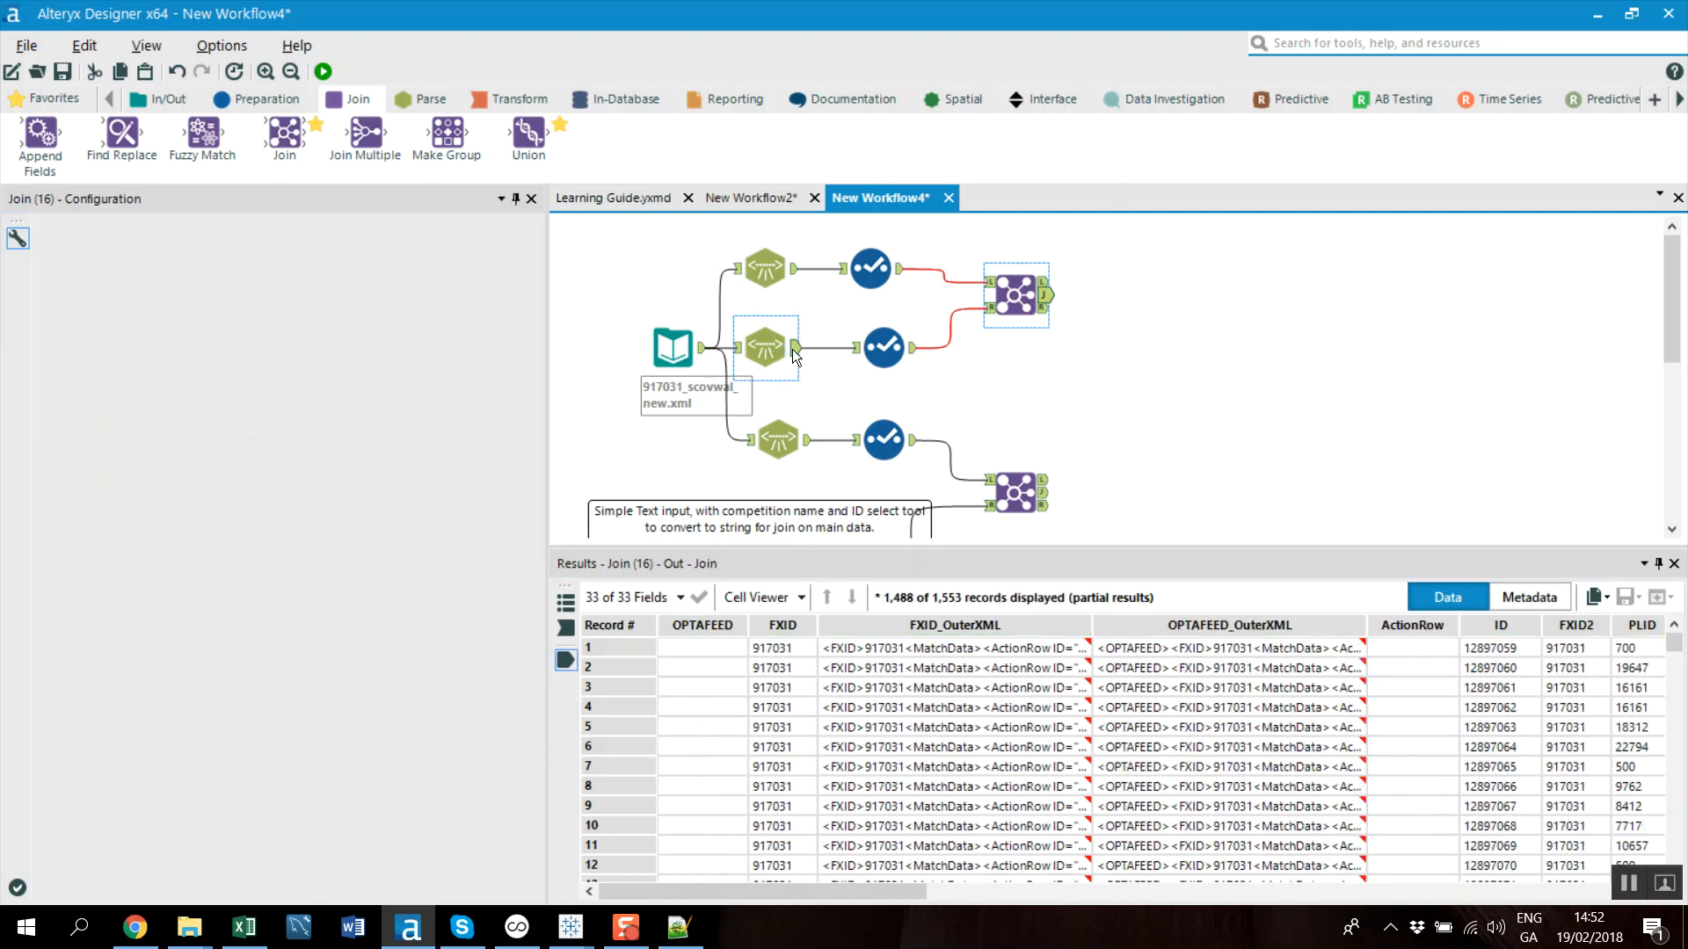
left_click(905, 350)
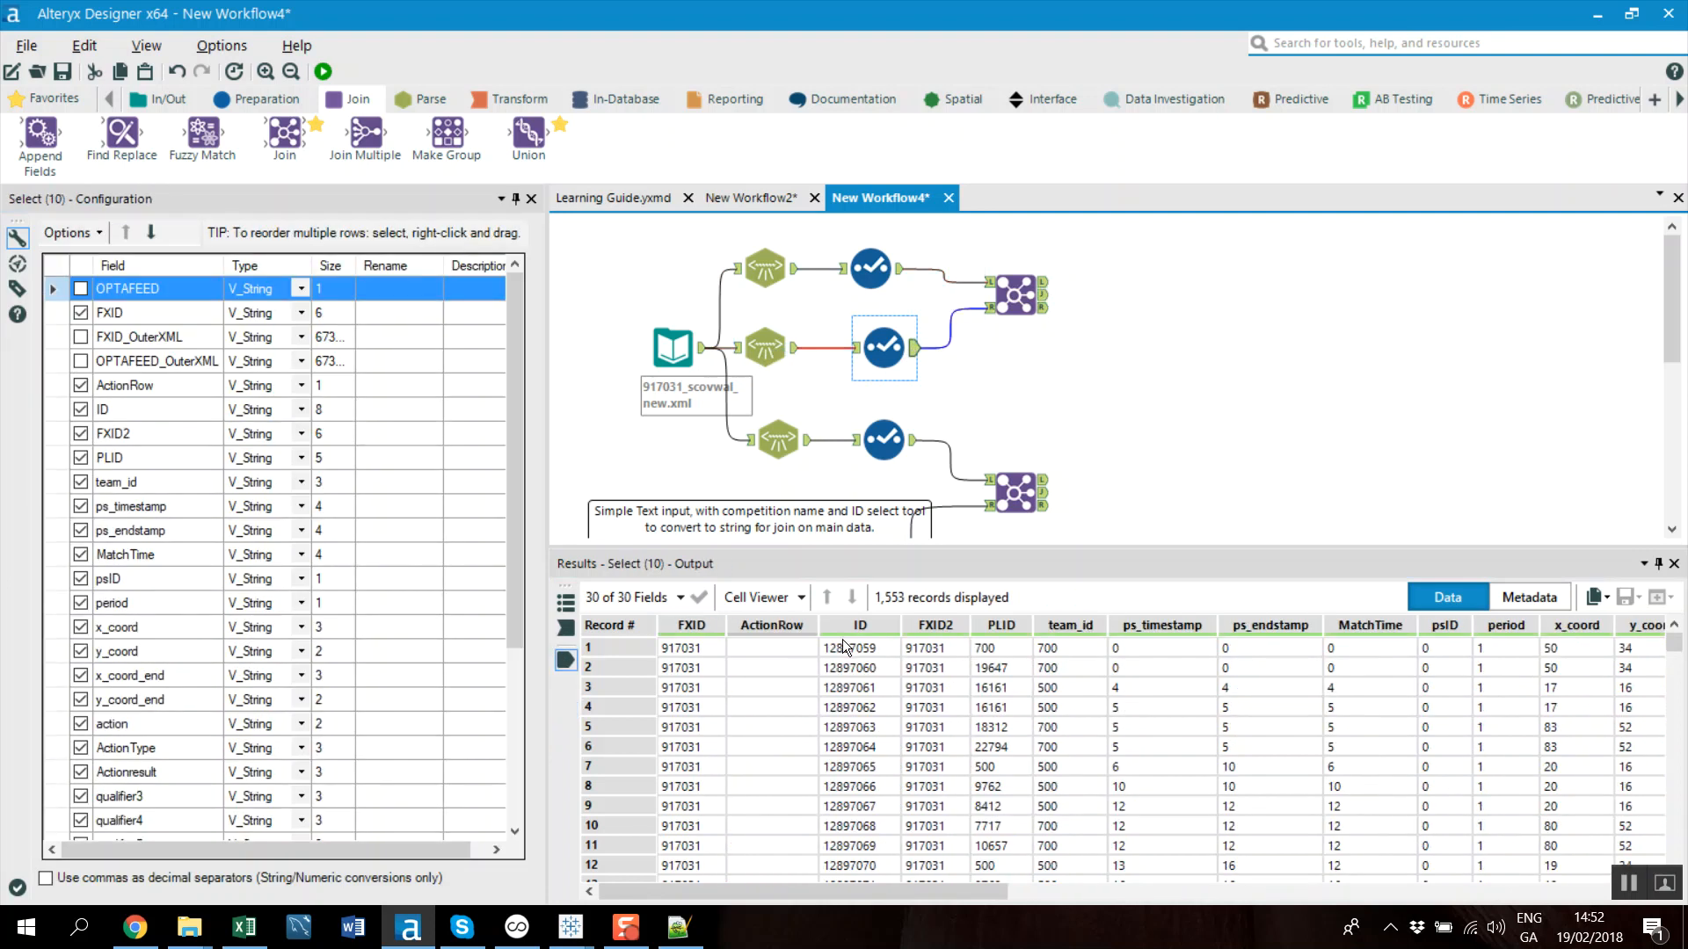
left_click(705, 649)
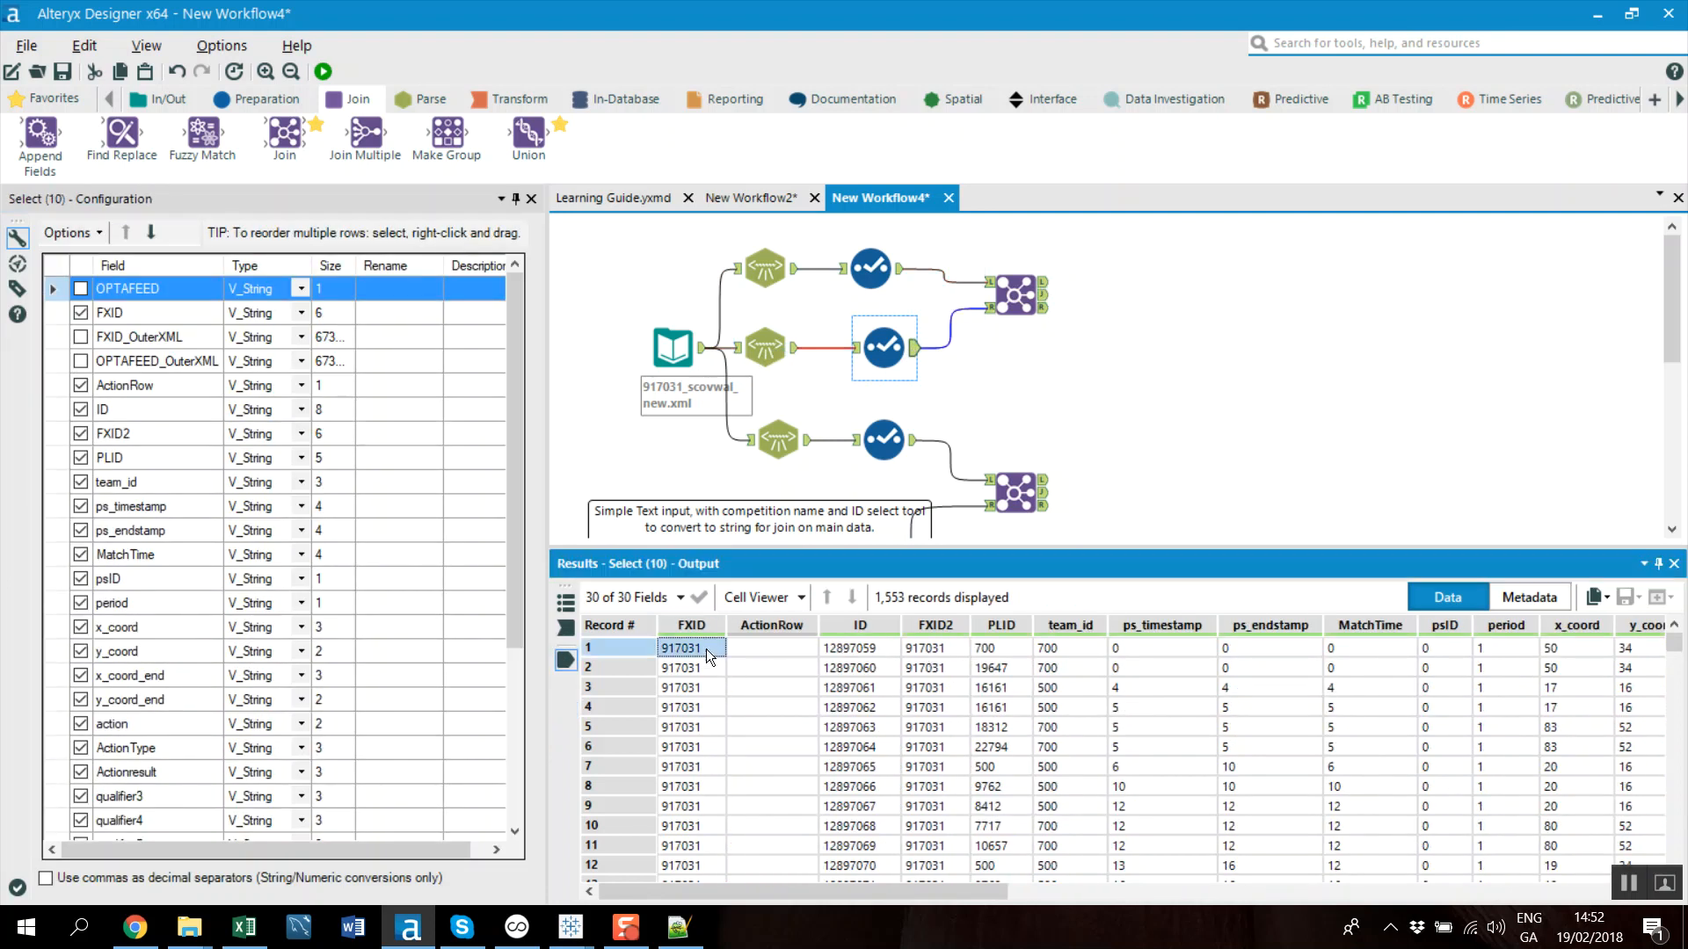
left_click(1015, 295)
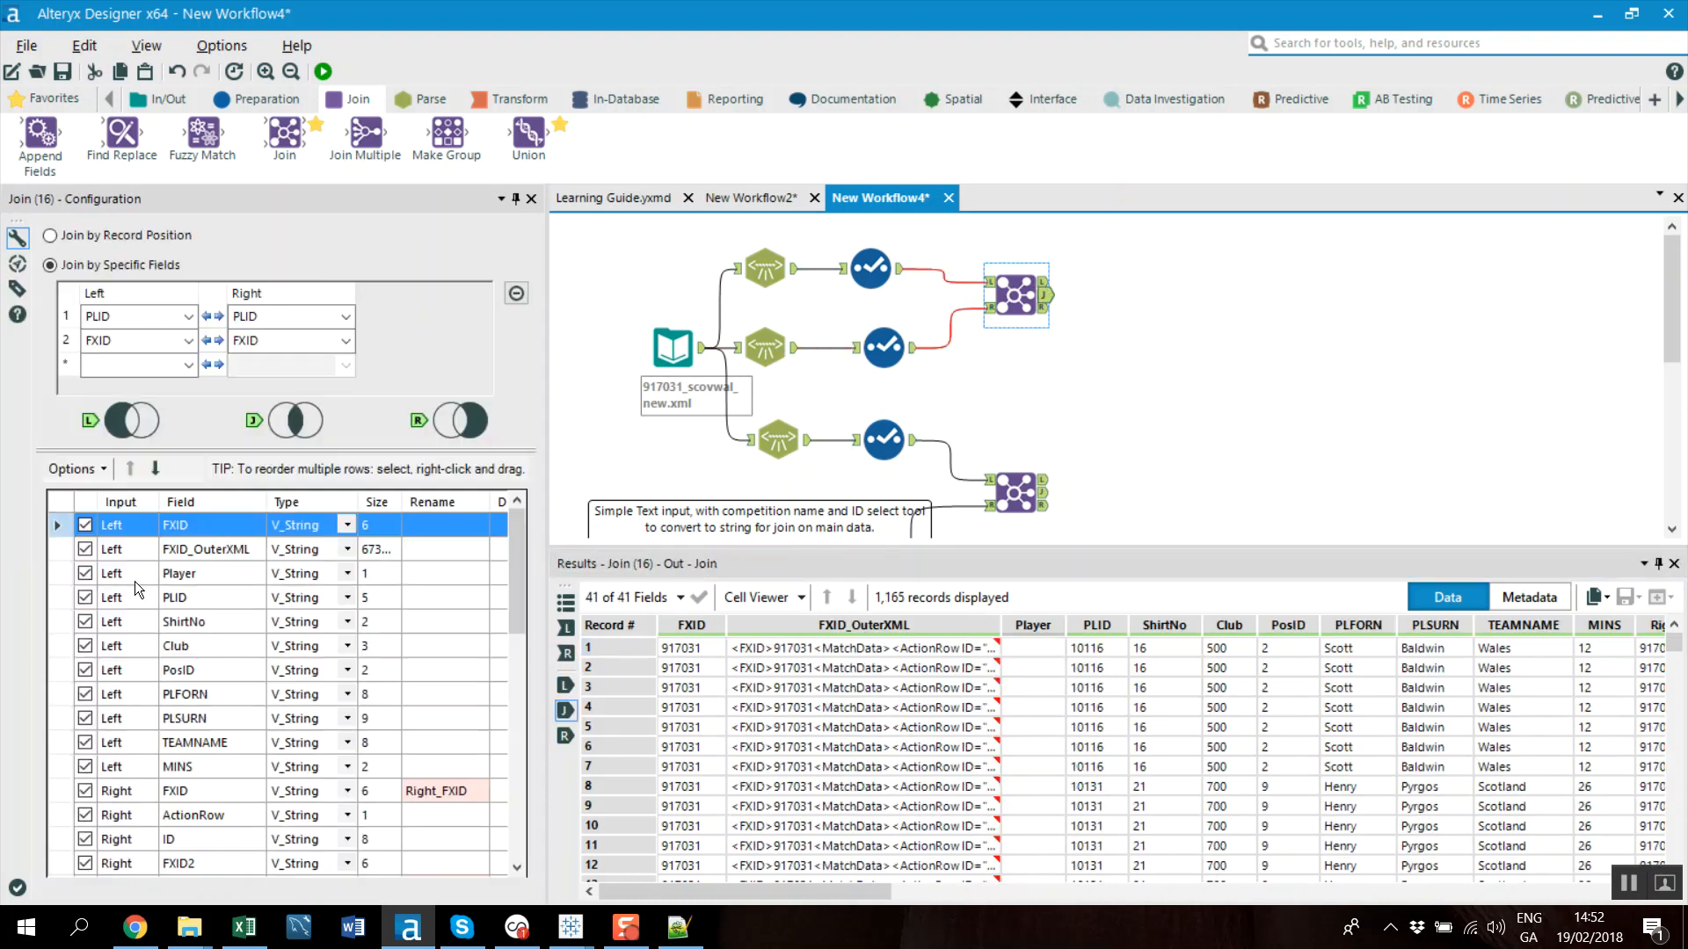
Exclude the left FXID_OuterXML field and the duplicate right FXID and PLID fields from the Player and ActionRow join's output
left_click(84, 550)
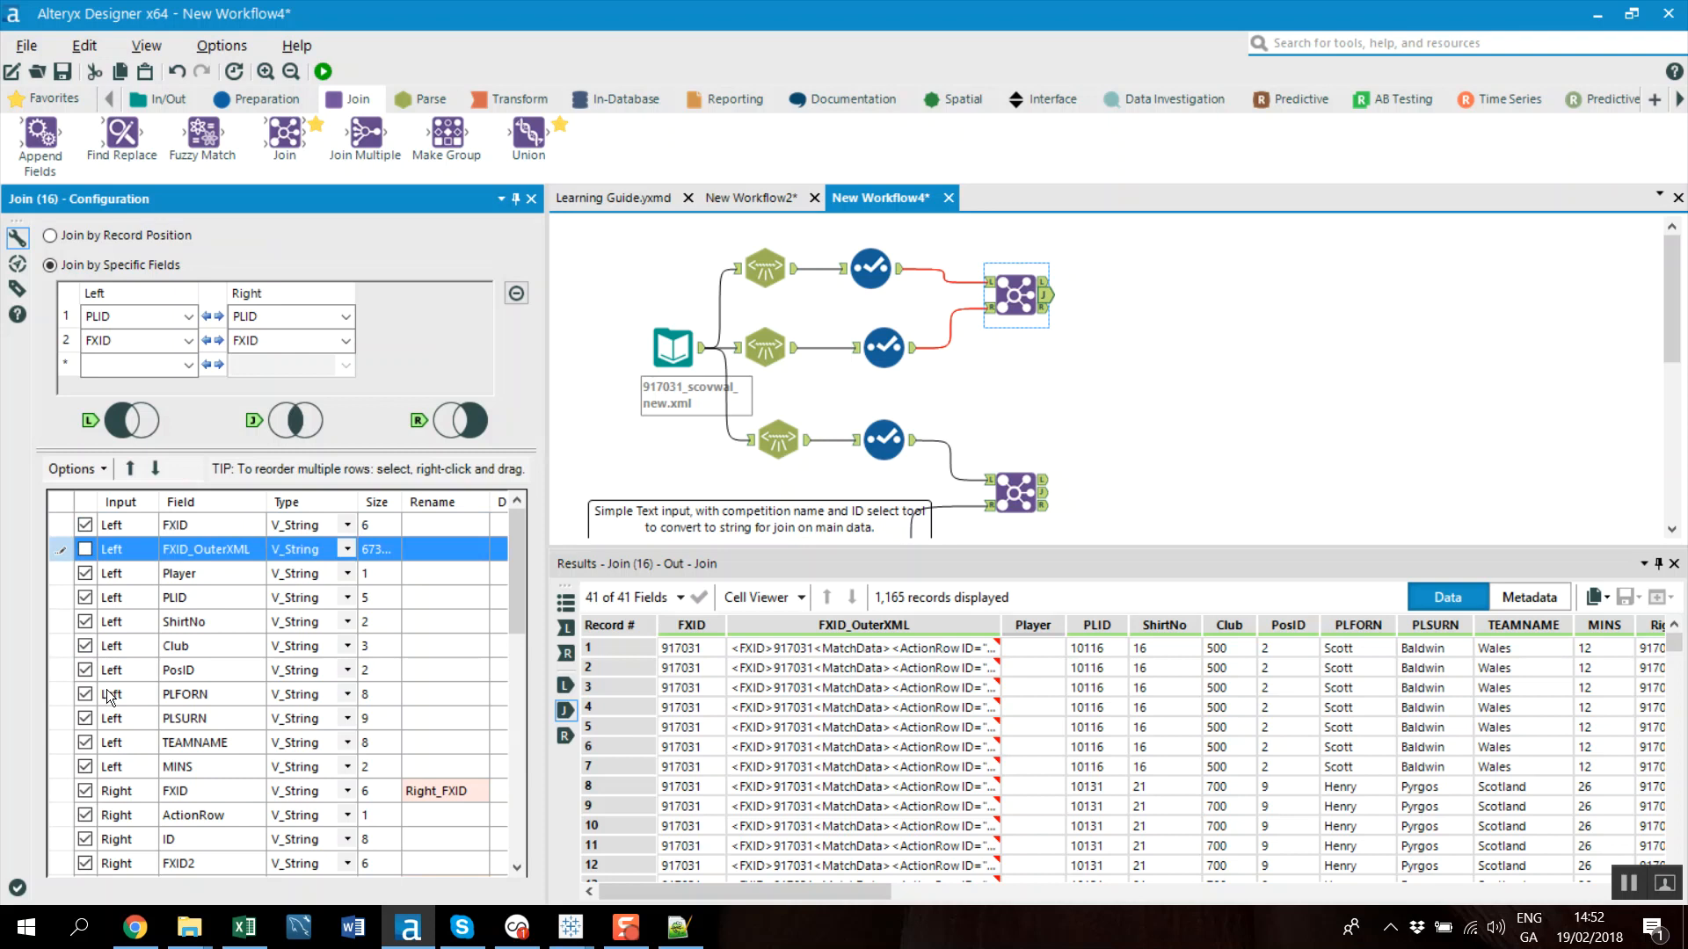
scroll(107, 696, "down", 1)
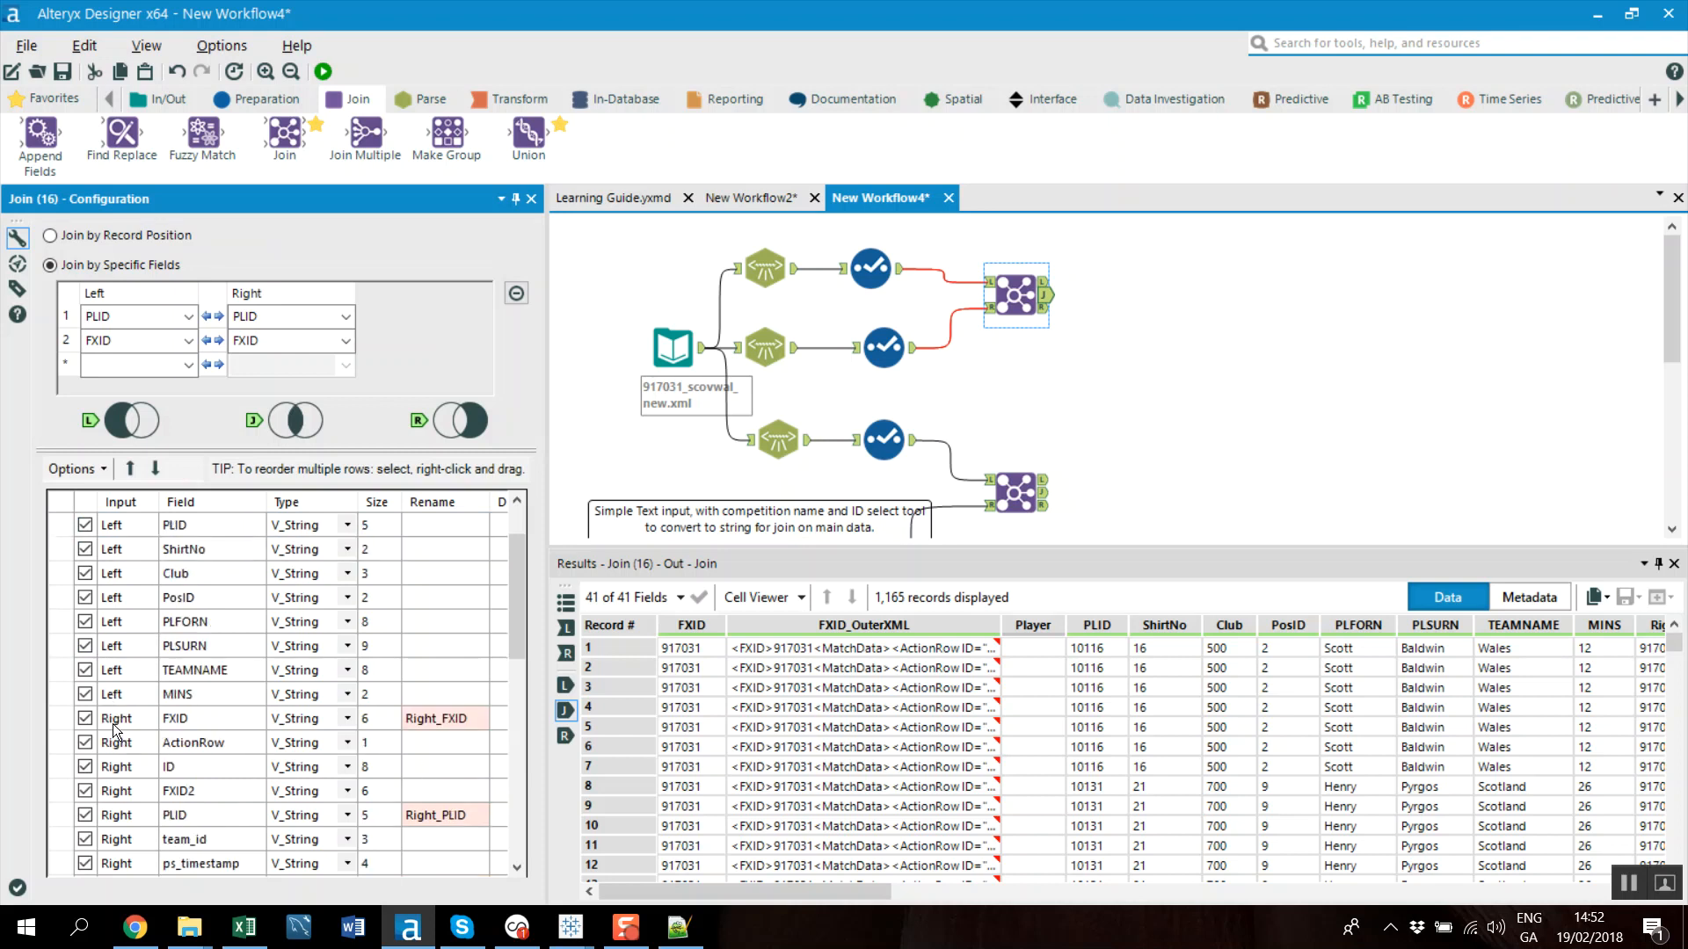
left_click(85, 719)
left_click(85, 814)
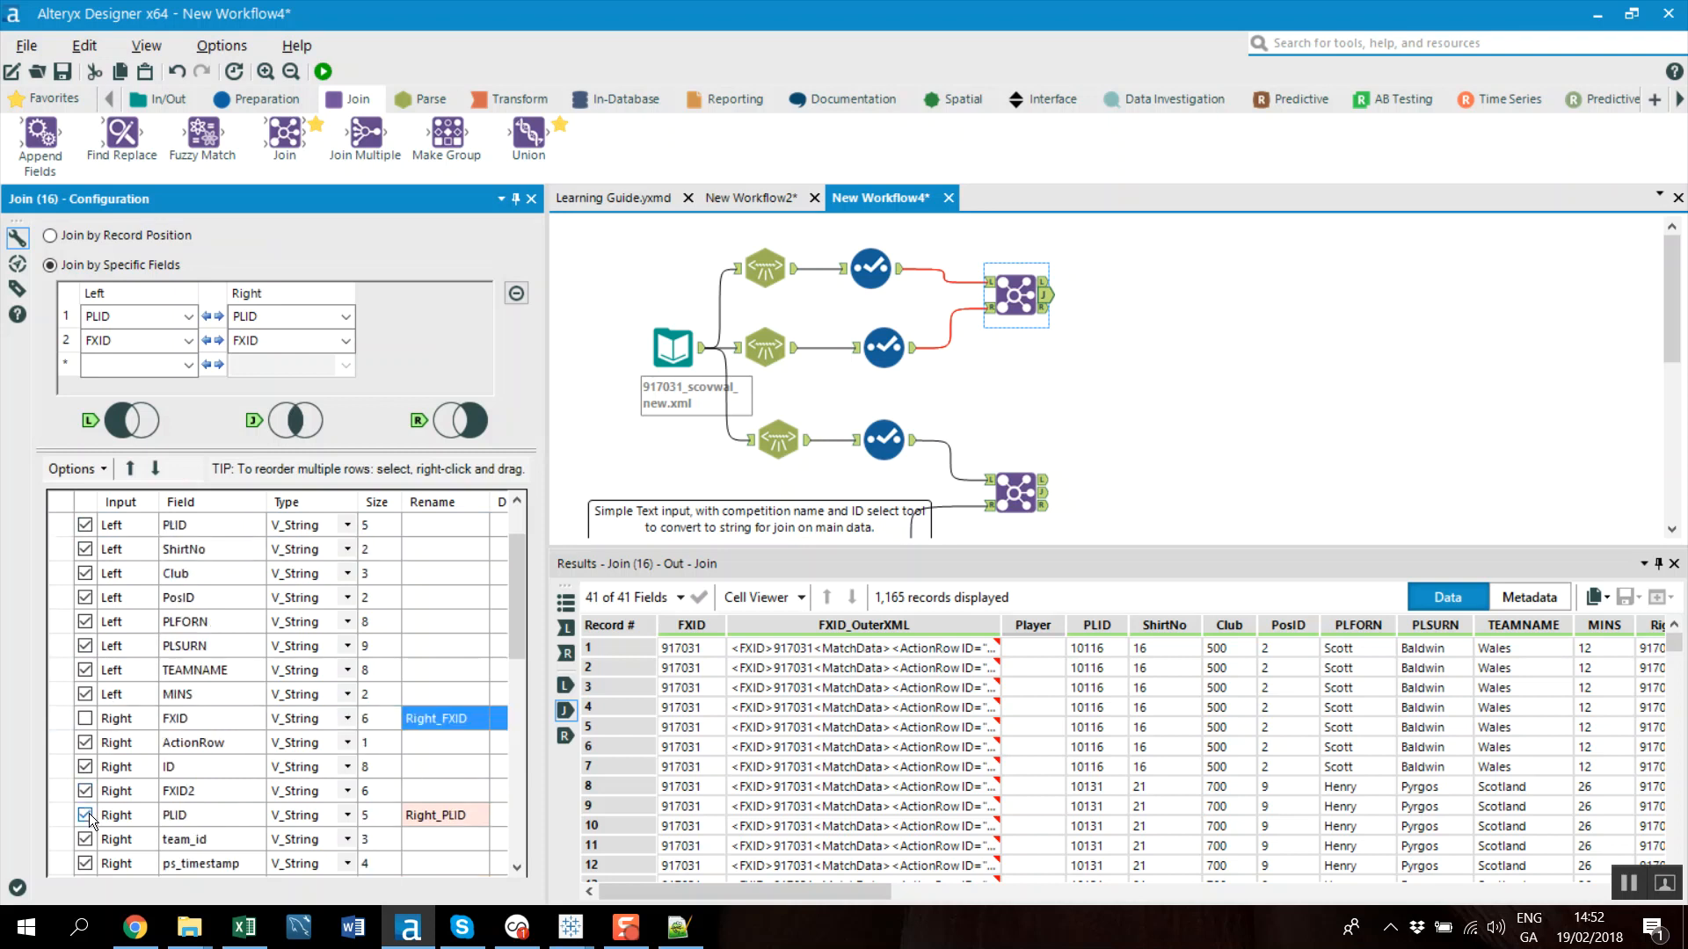
scroll(302, 748, "down", 3)
scroll(300, 747, "down", 4)
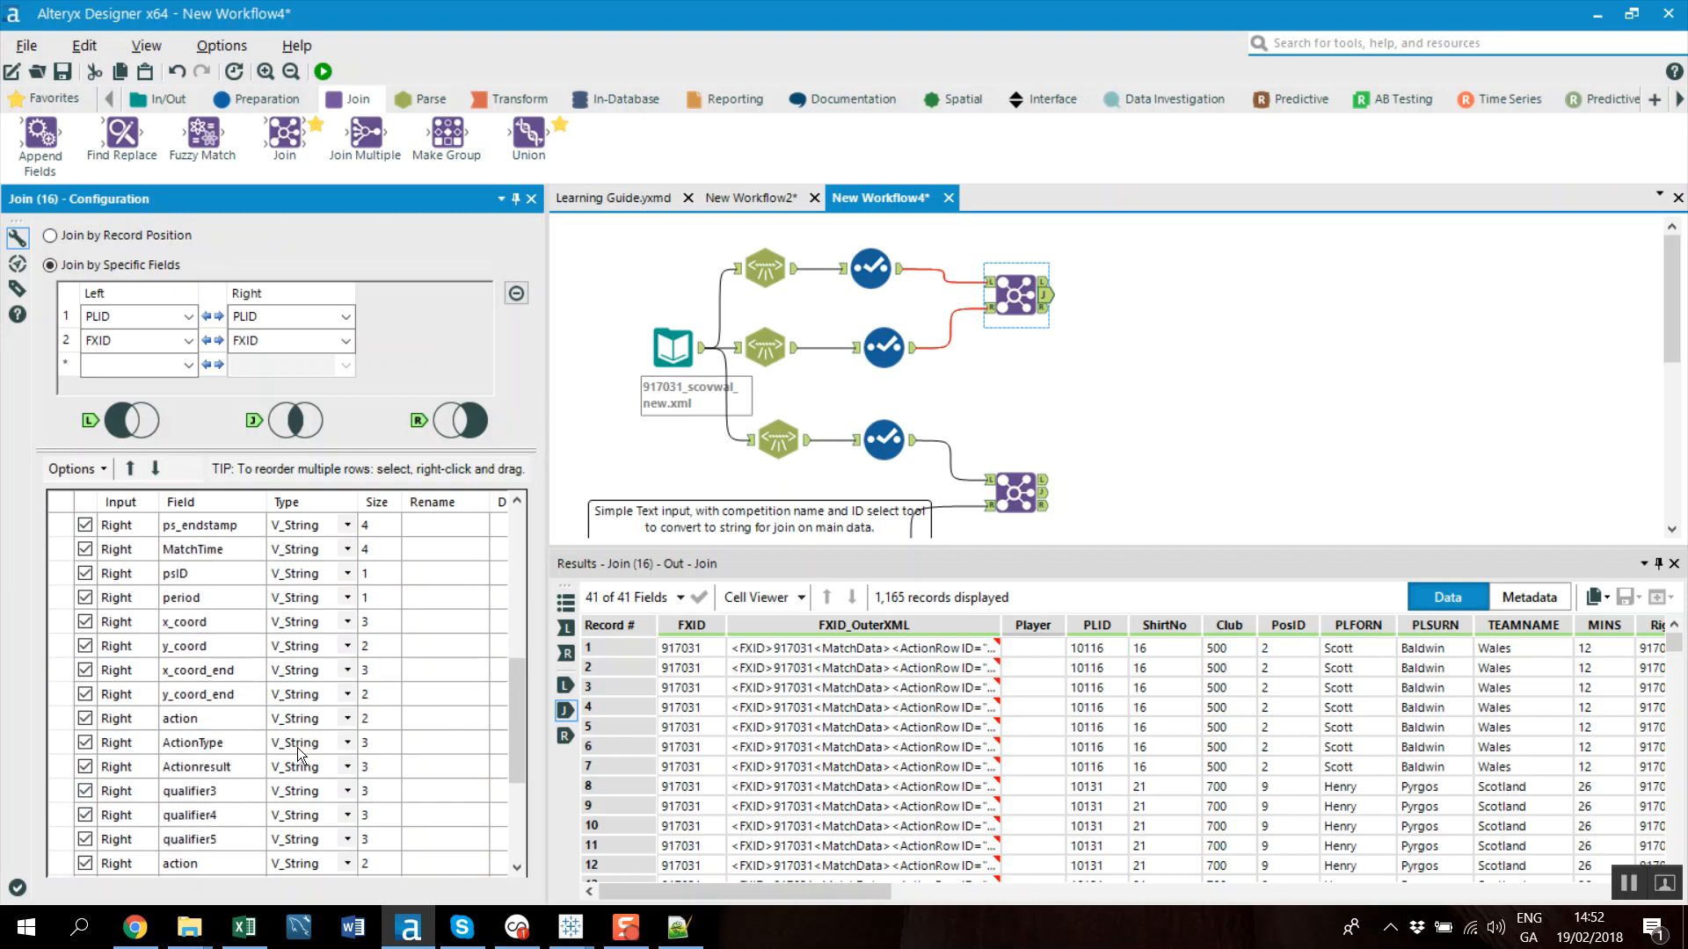
scroll(297, 747, "up", 10)
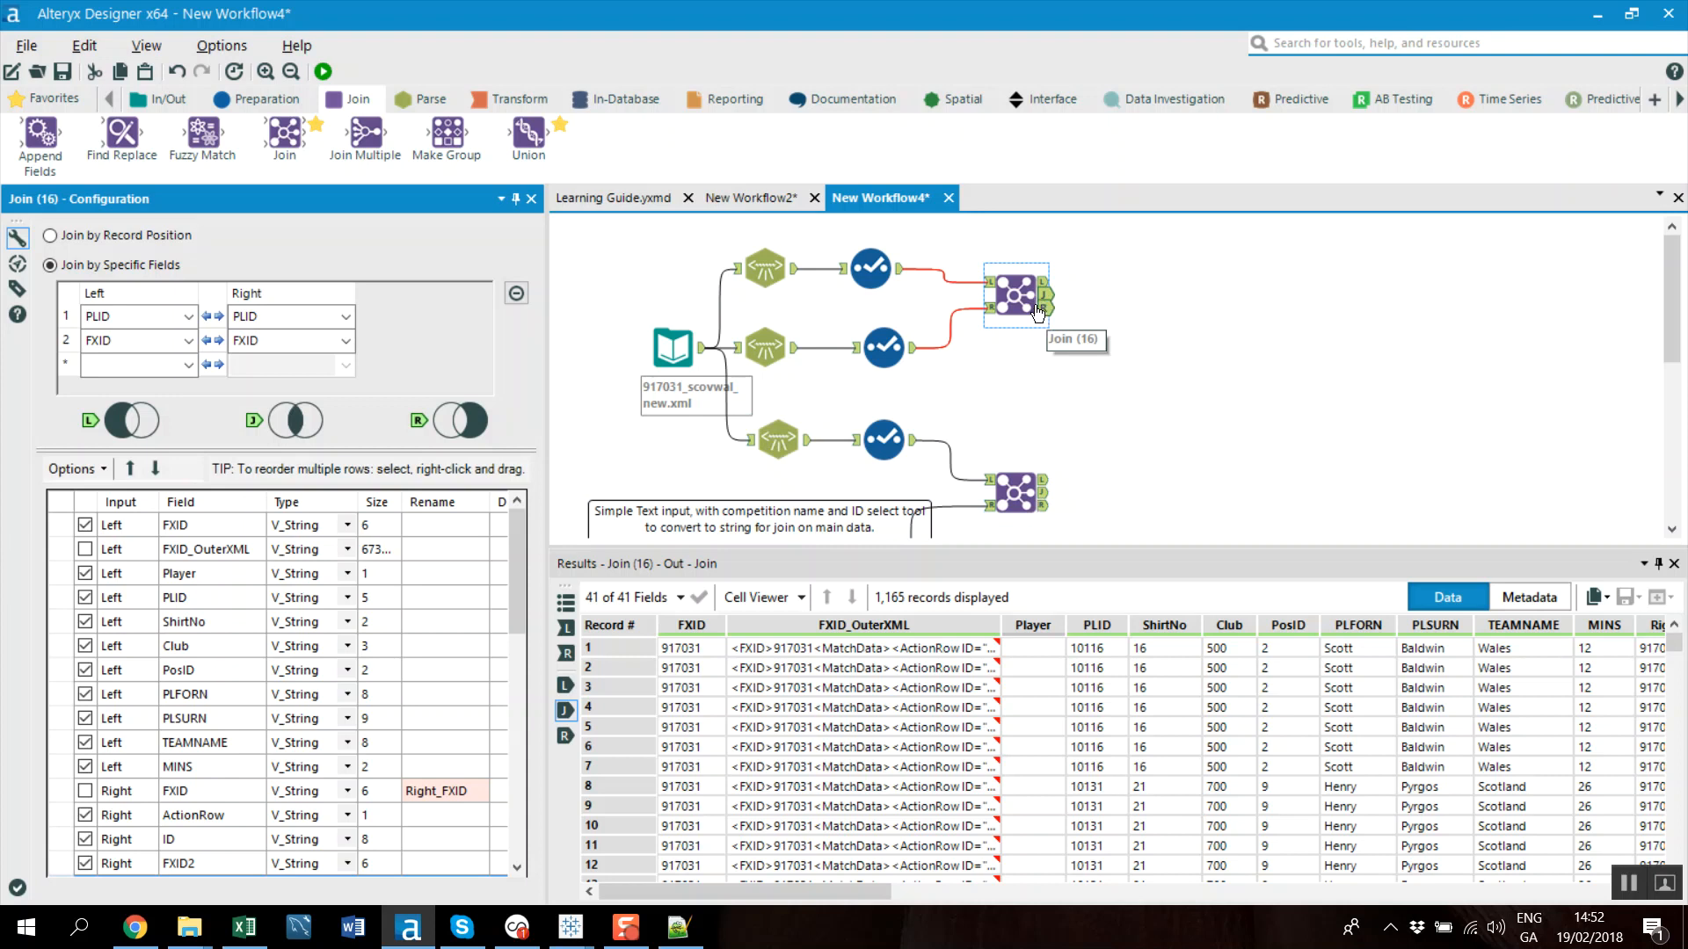
Compare the ActionRow Select output with the joined, right-unjoined and left-unjoined outputs of the Player and ActionRow join
left_click(914, 348)
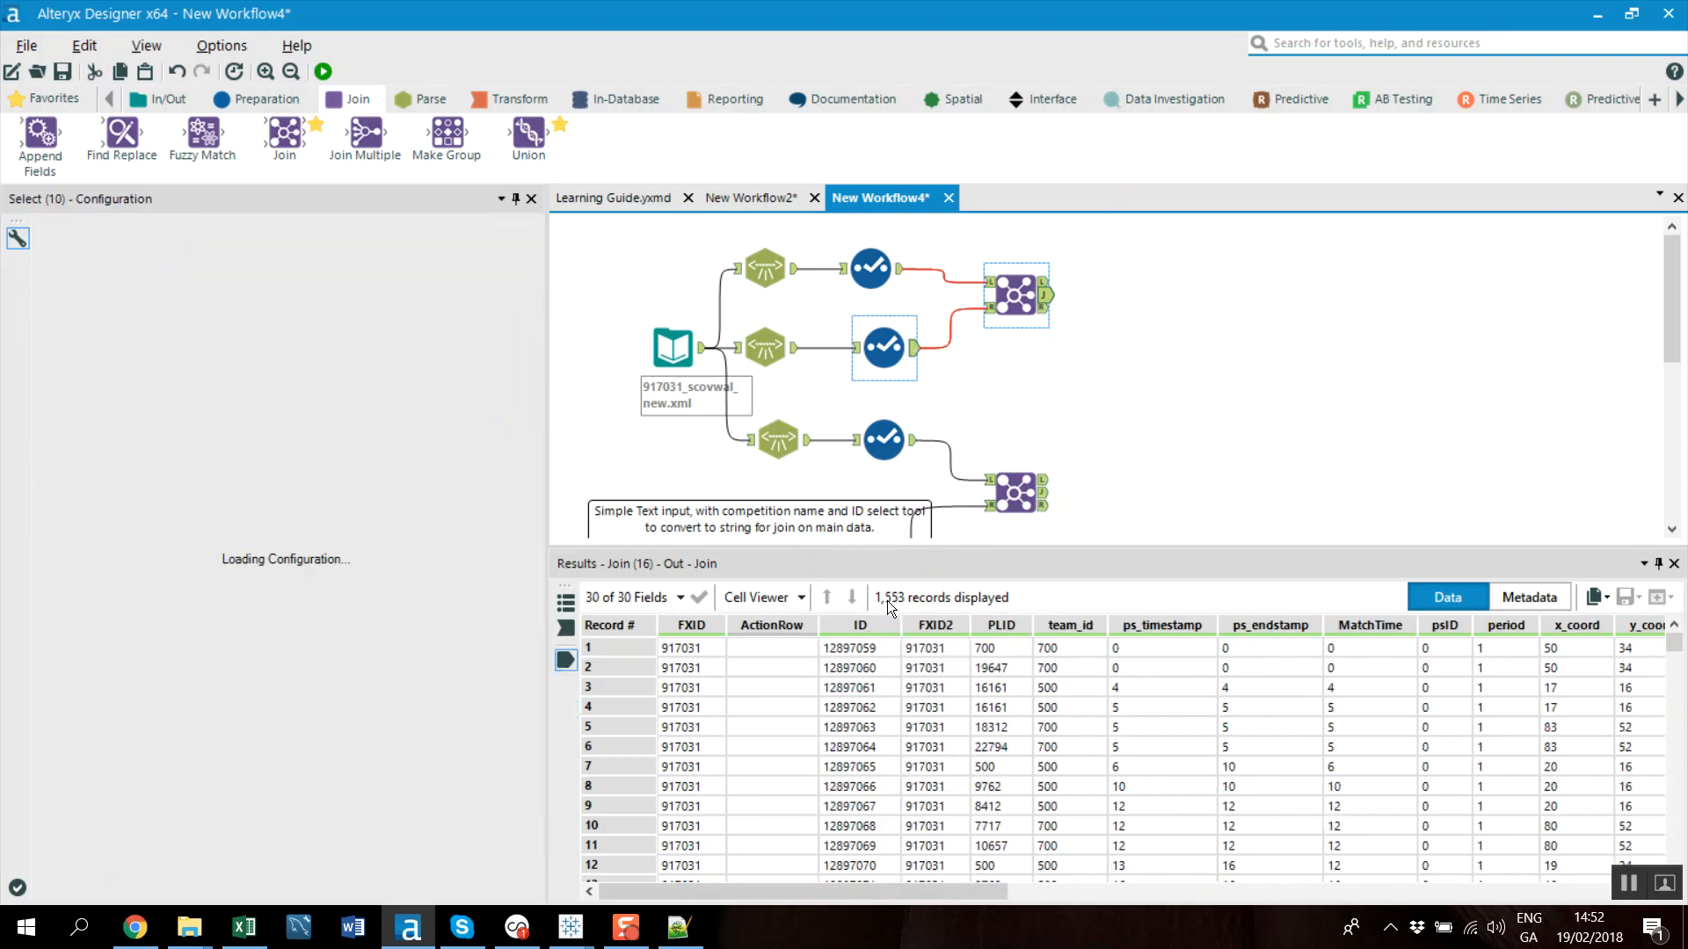
left_click(1043, 296)
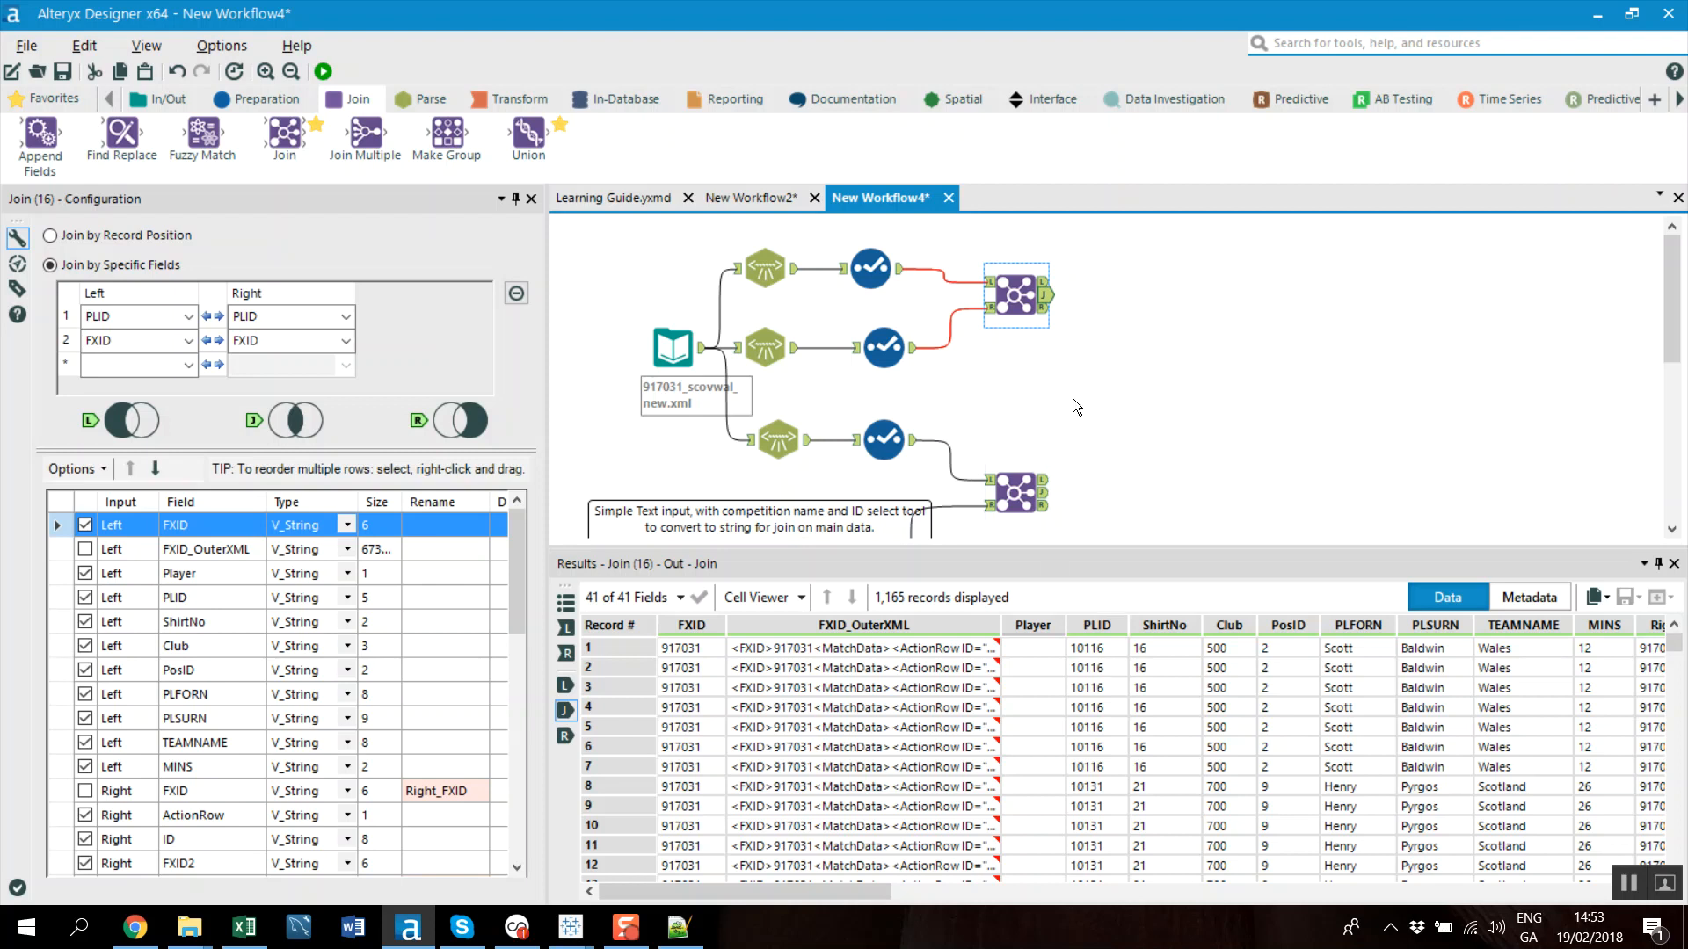
left_click(1044, 311)
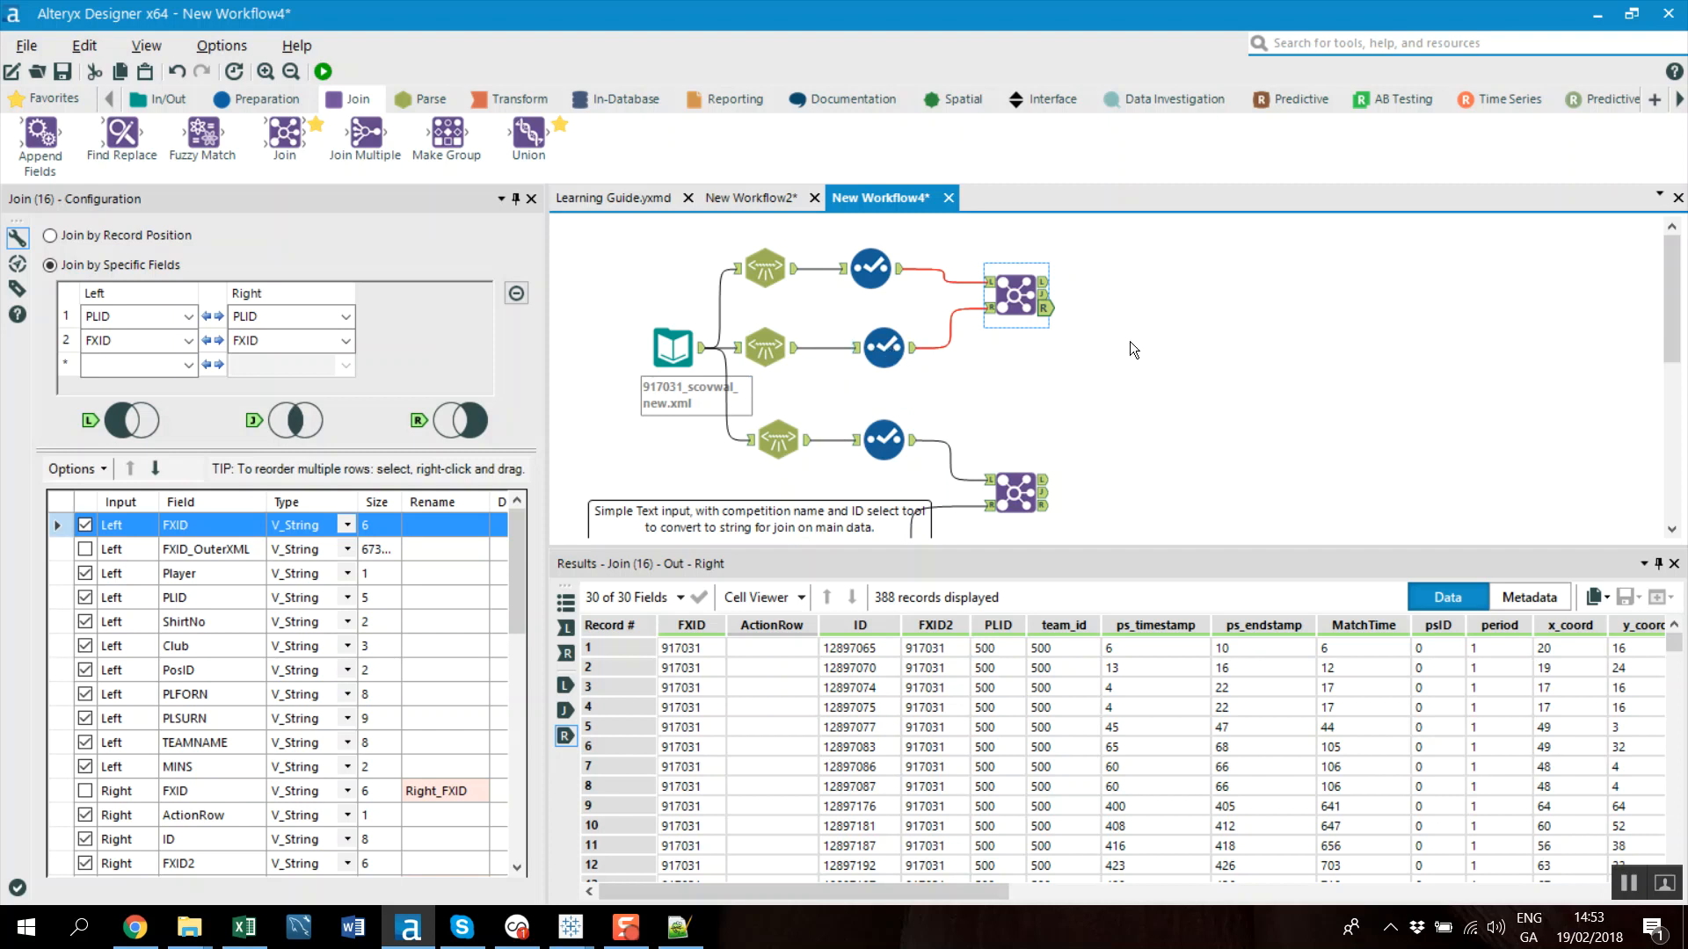
left_click(1045, 284)
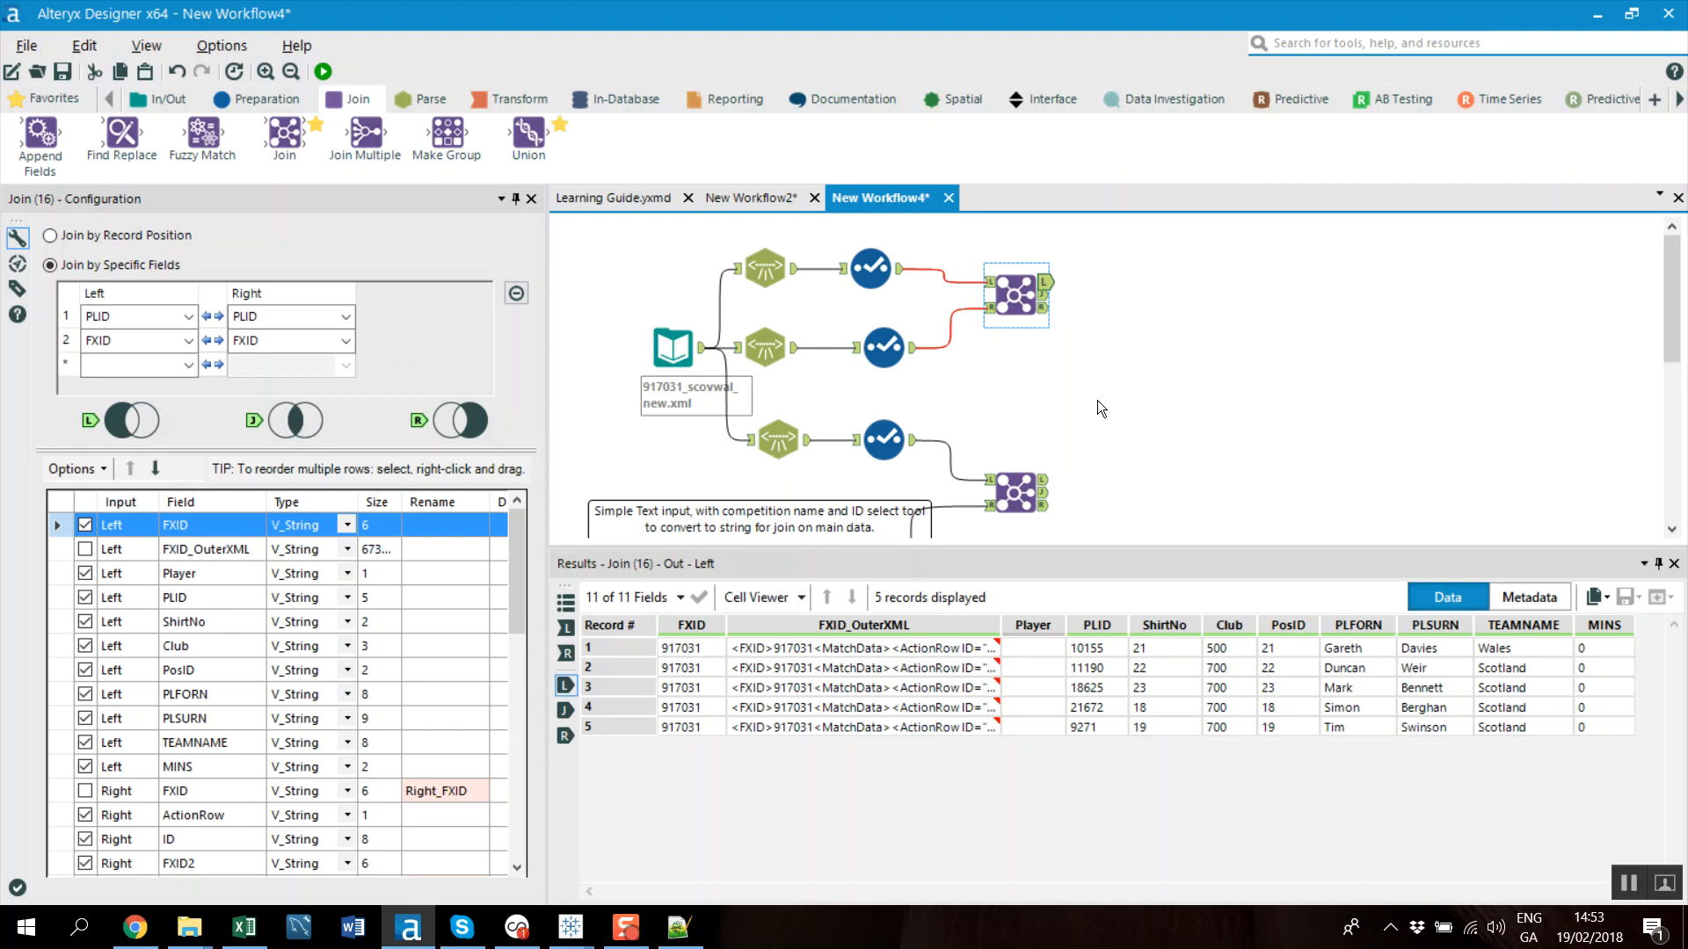
left_click(1045, 301)
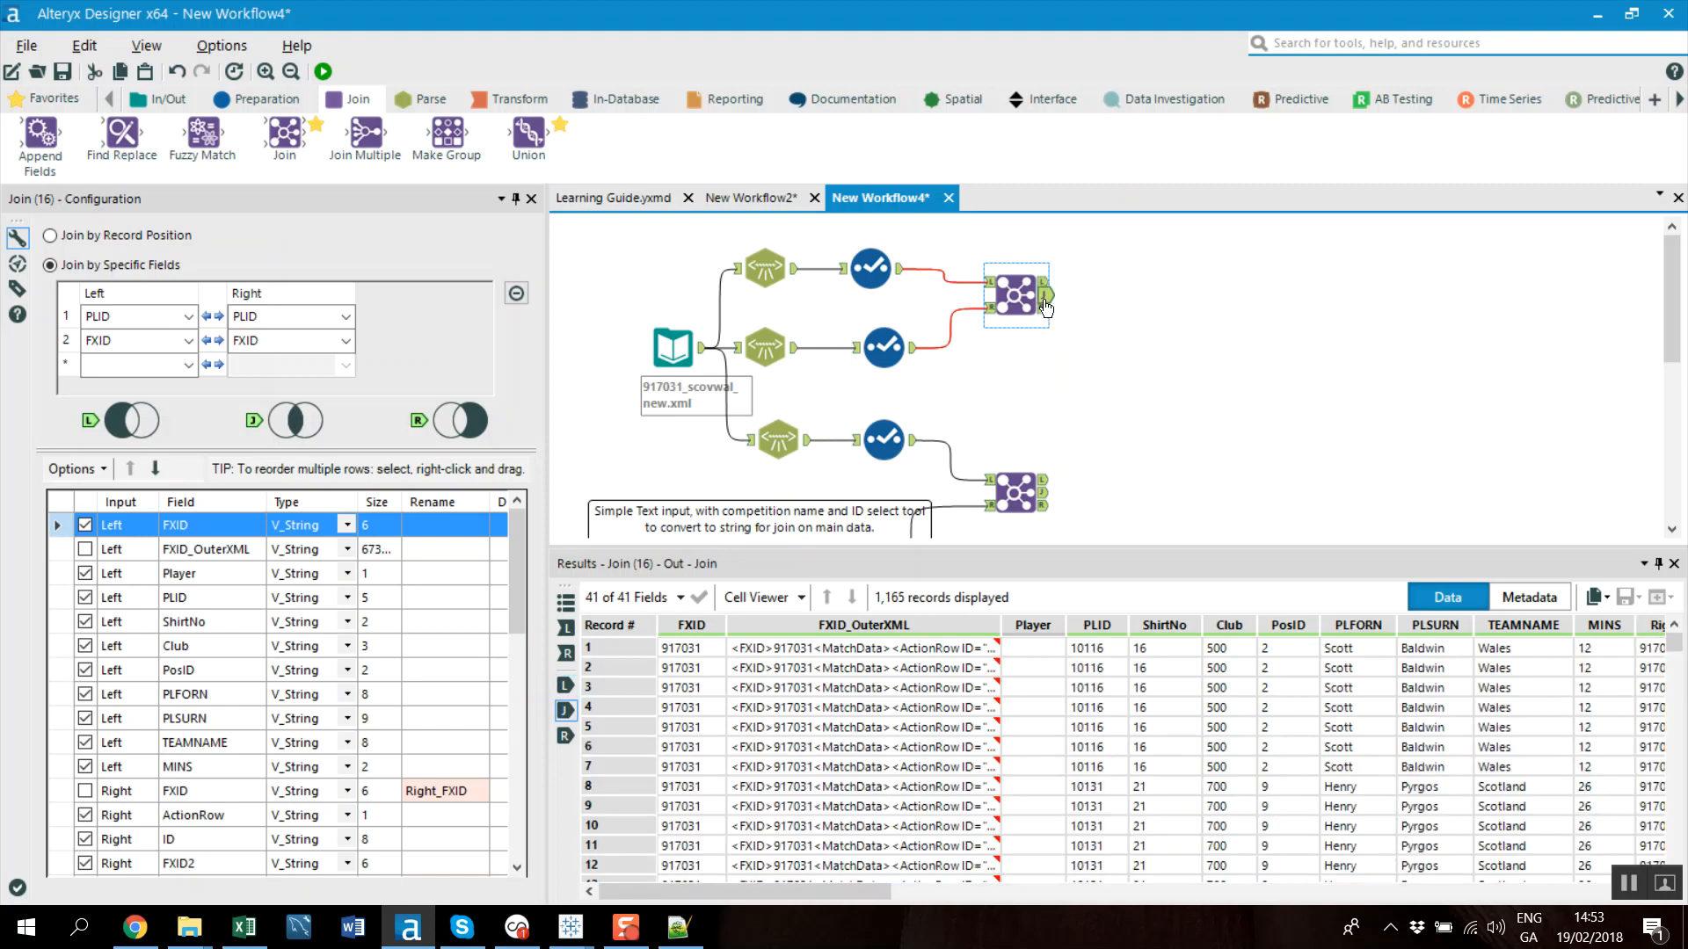
left_click(1045, 309)
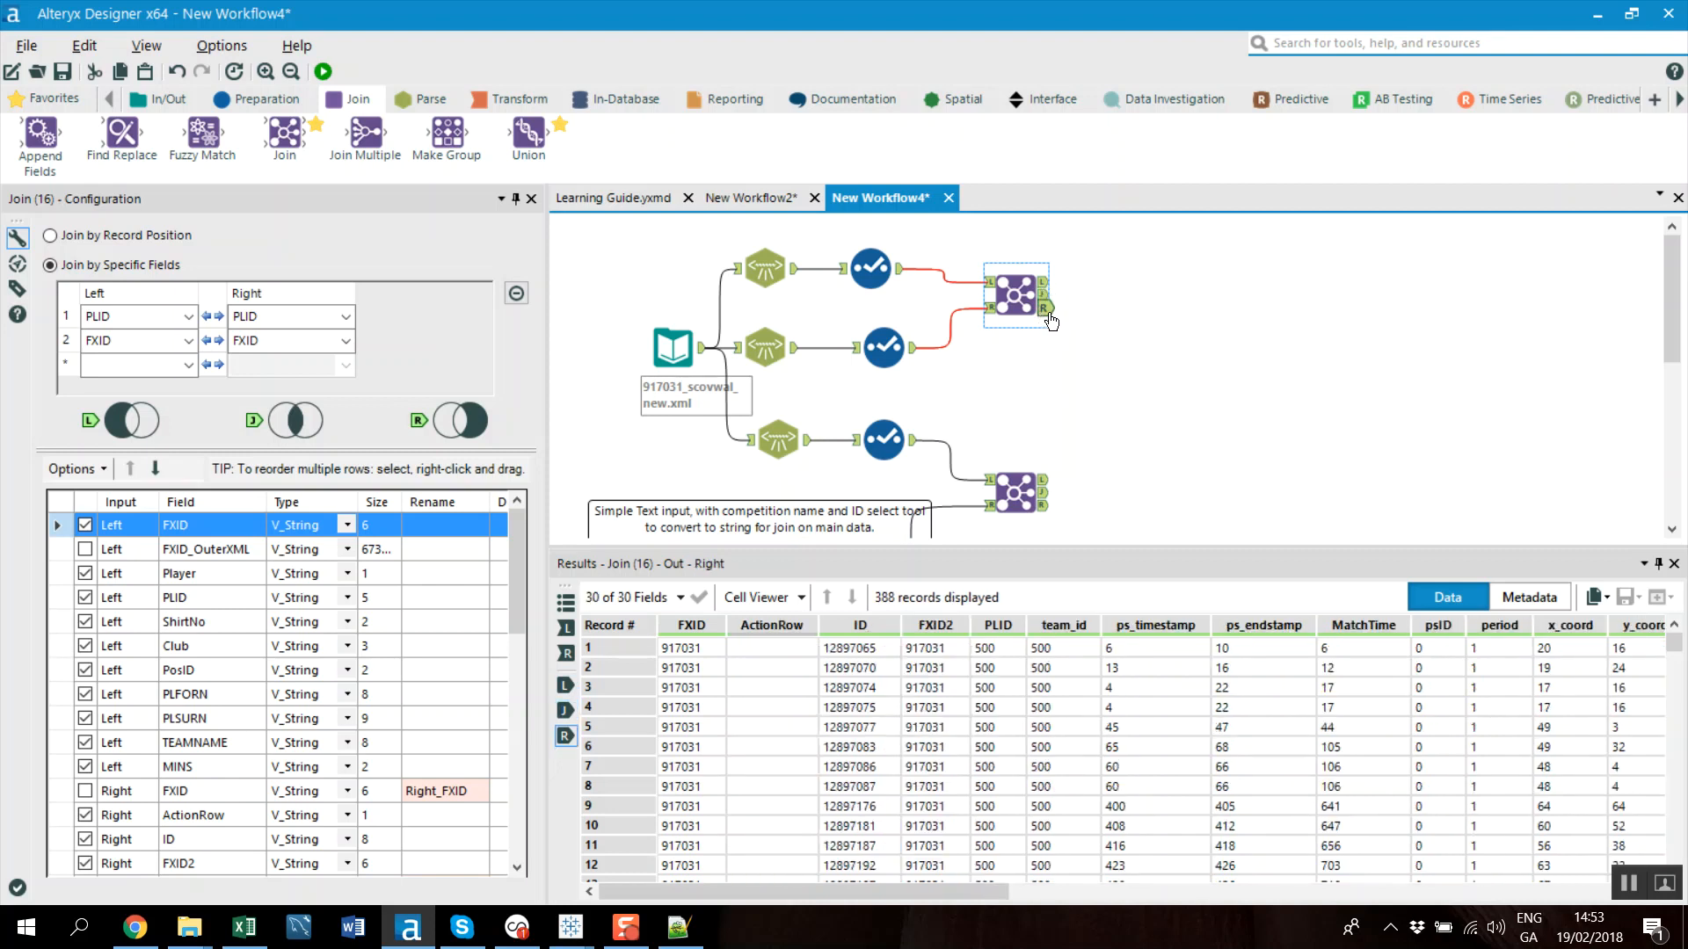
Add a Union tool after the Player and ActionRow join, combining its joined and right-unjoined outputs with Auto Config by Name
left_click_drag(528, 134, 1162, 297)
left_click_drag(1046, 310, 1132, 297)
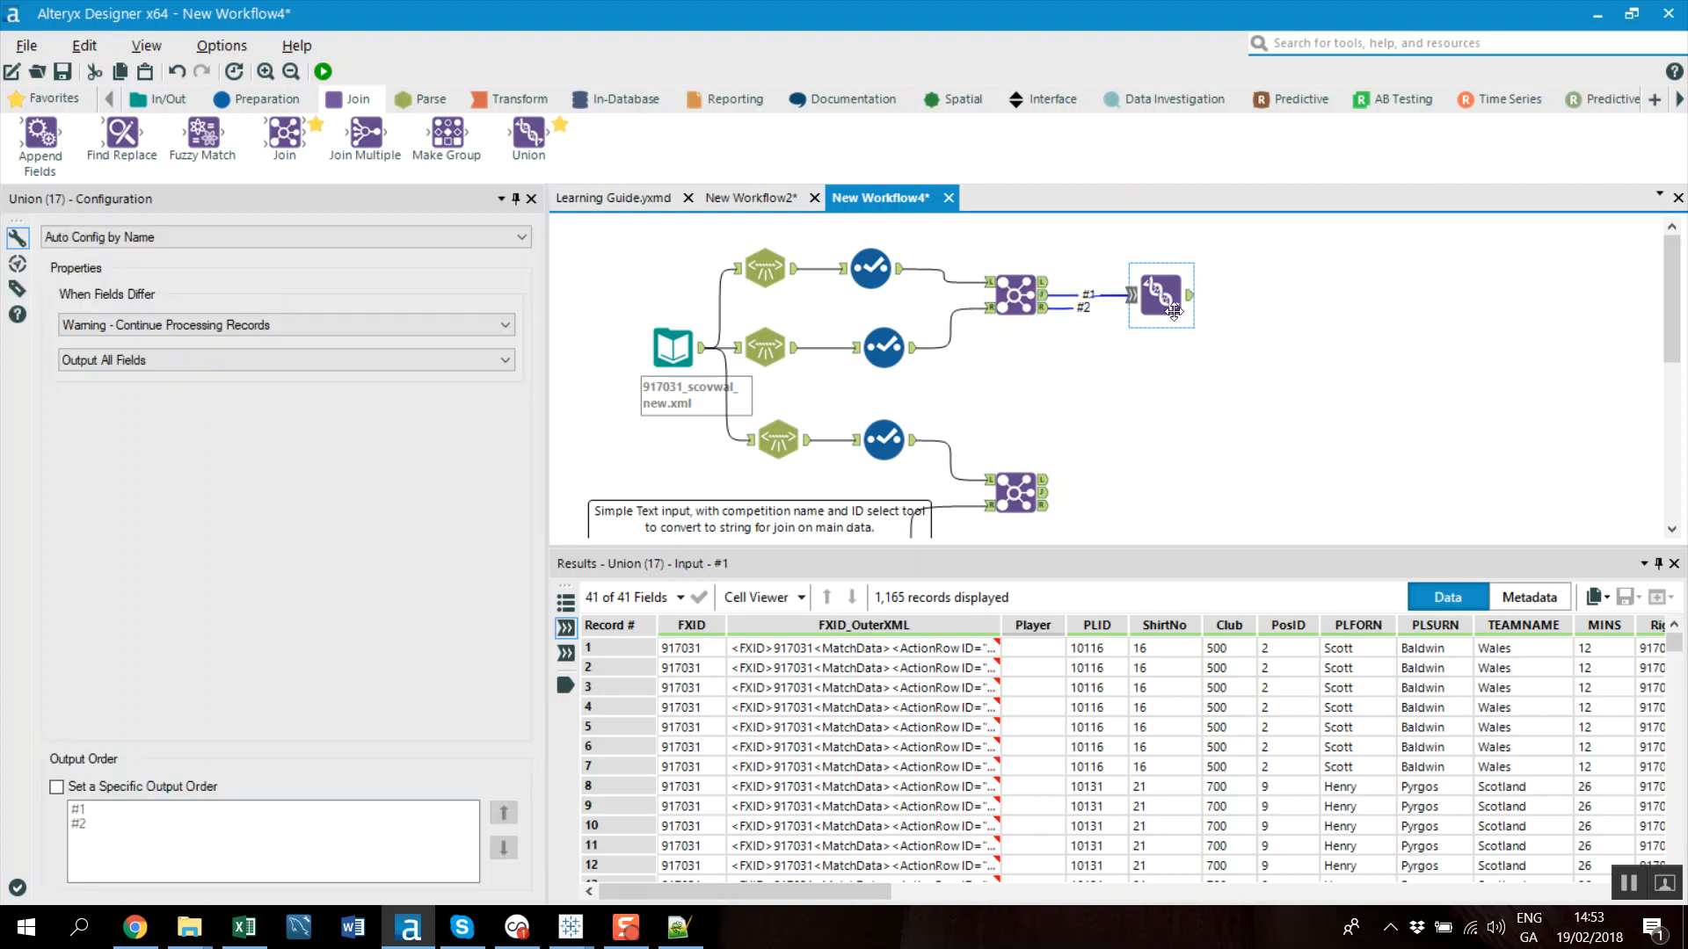
left_click_drag(1162, 298, 1148, 299)
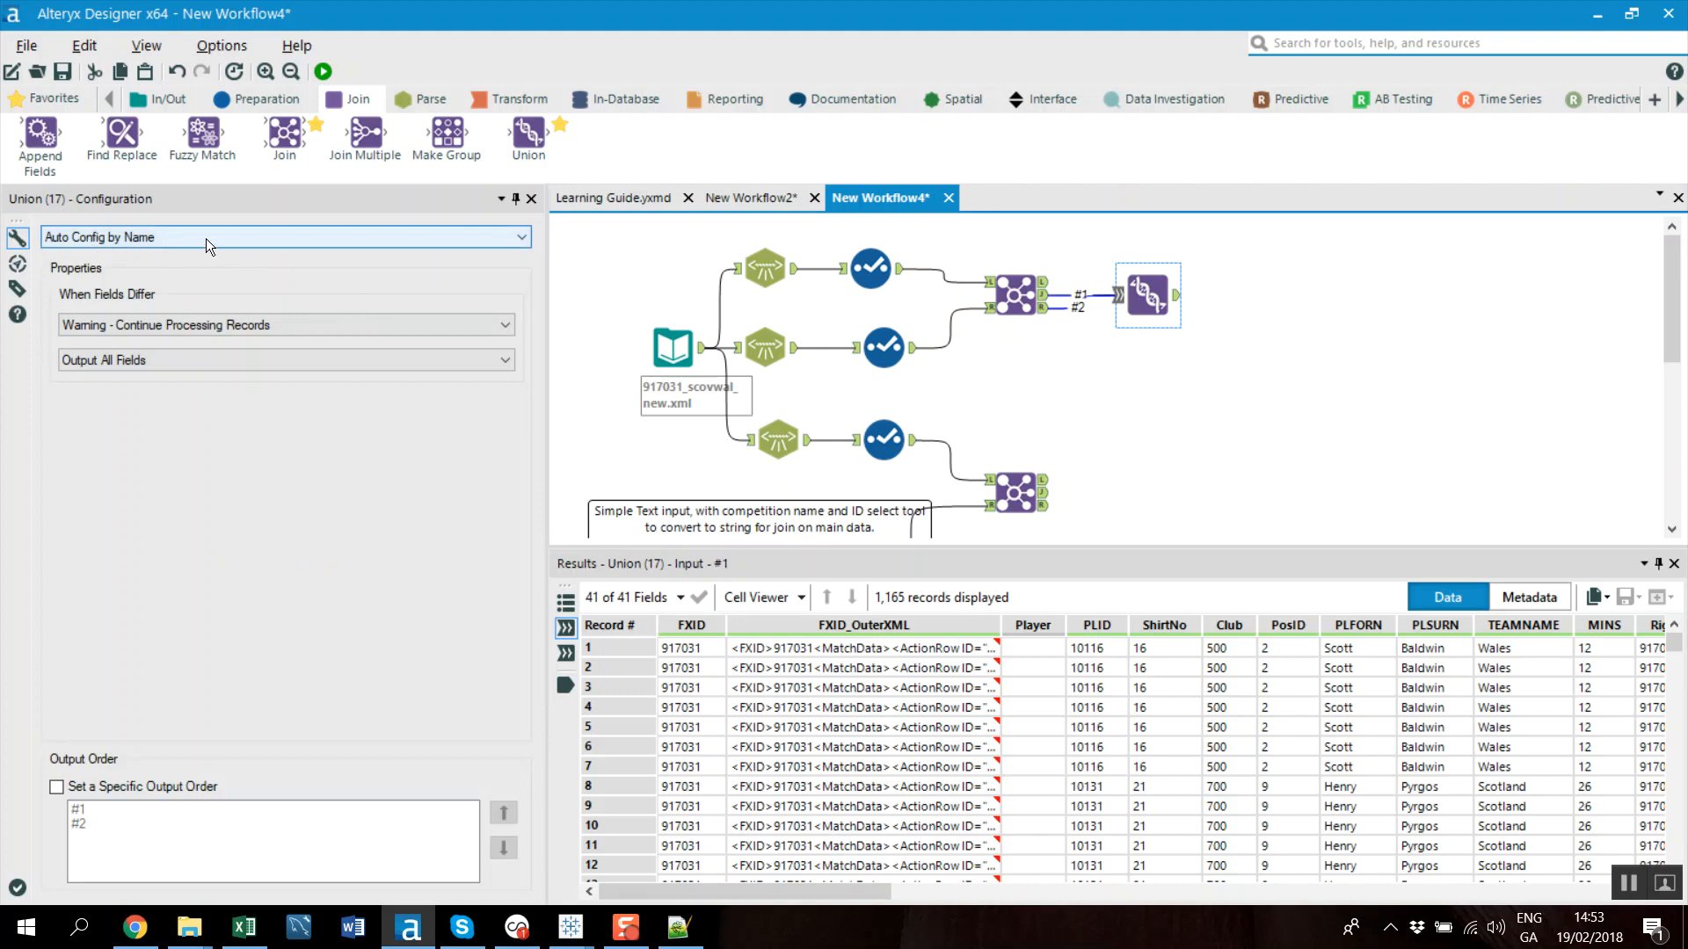
Run the workflow and compare the record counts of the ActionRow branch's Select output and the Union output
left_click(323, 71)
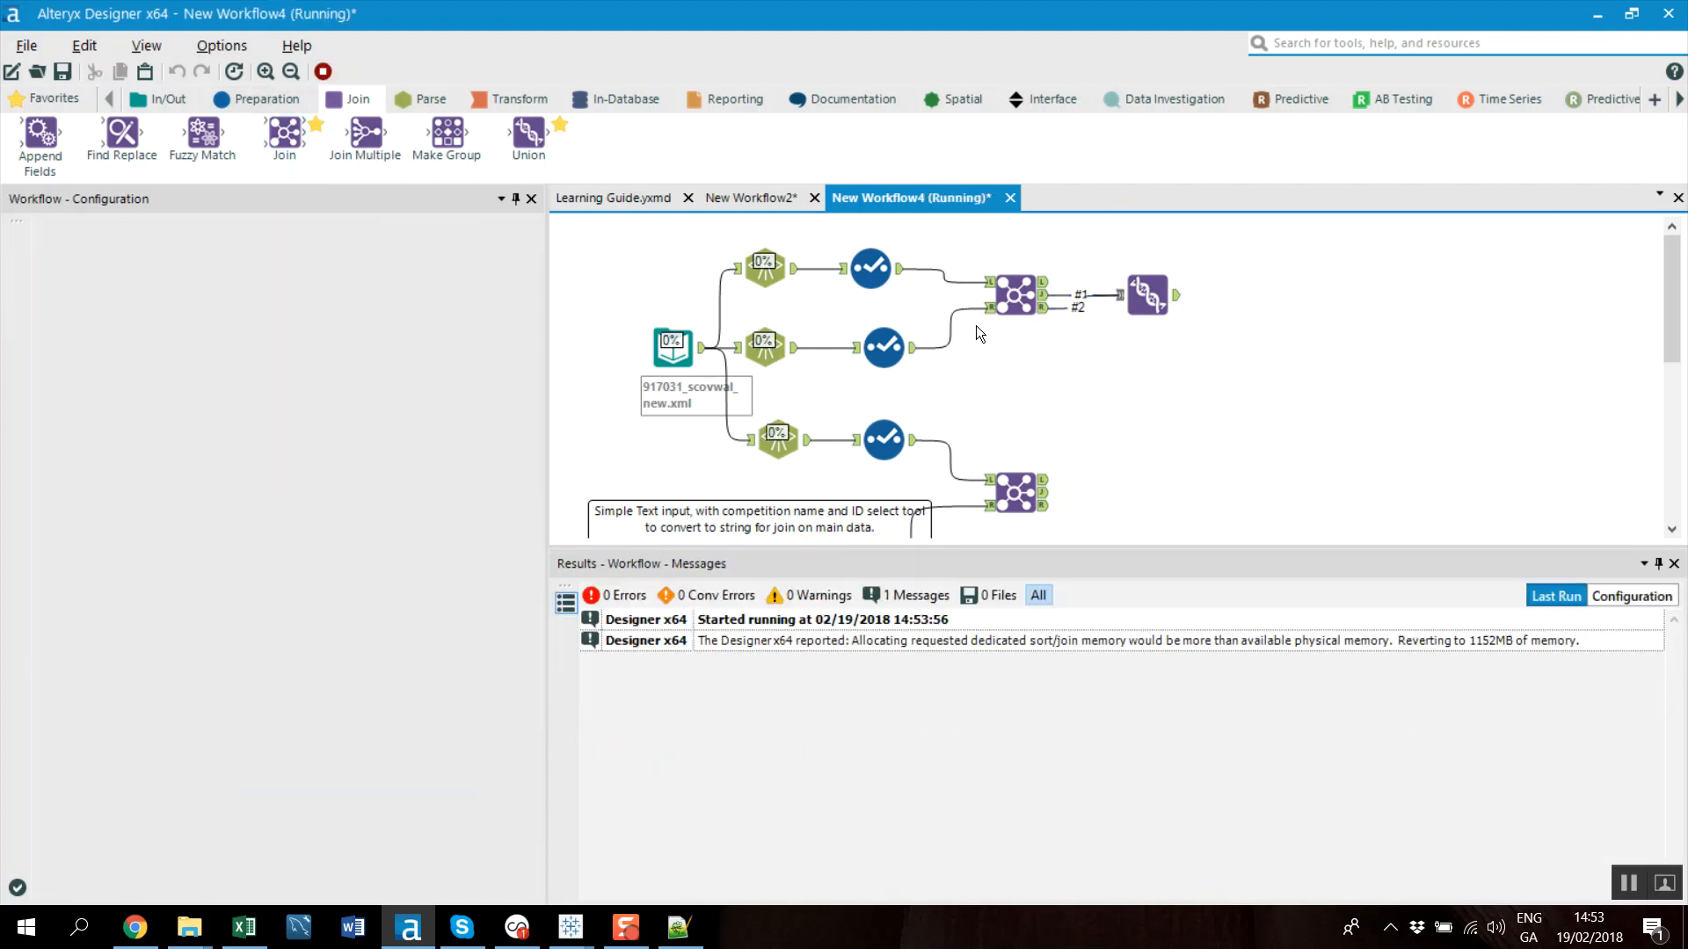
left_click(890, 354)
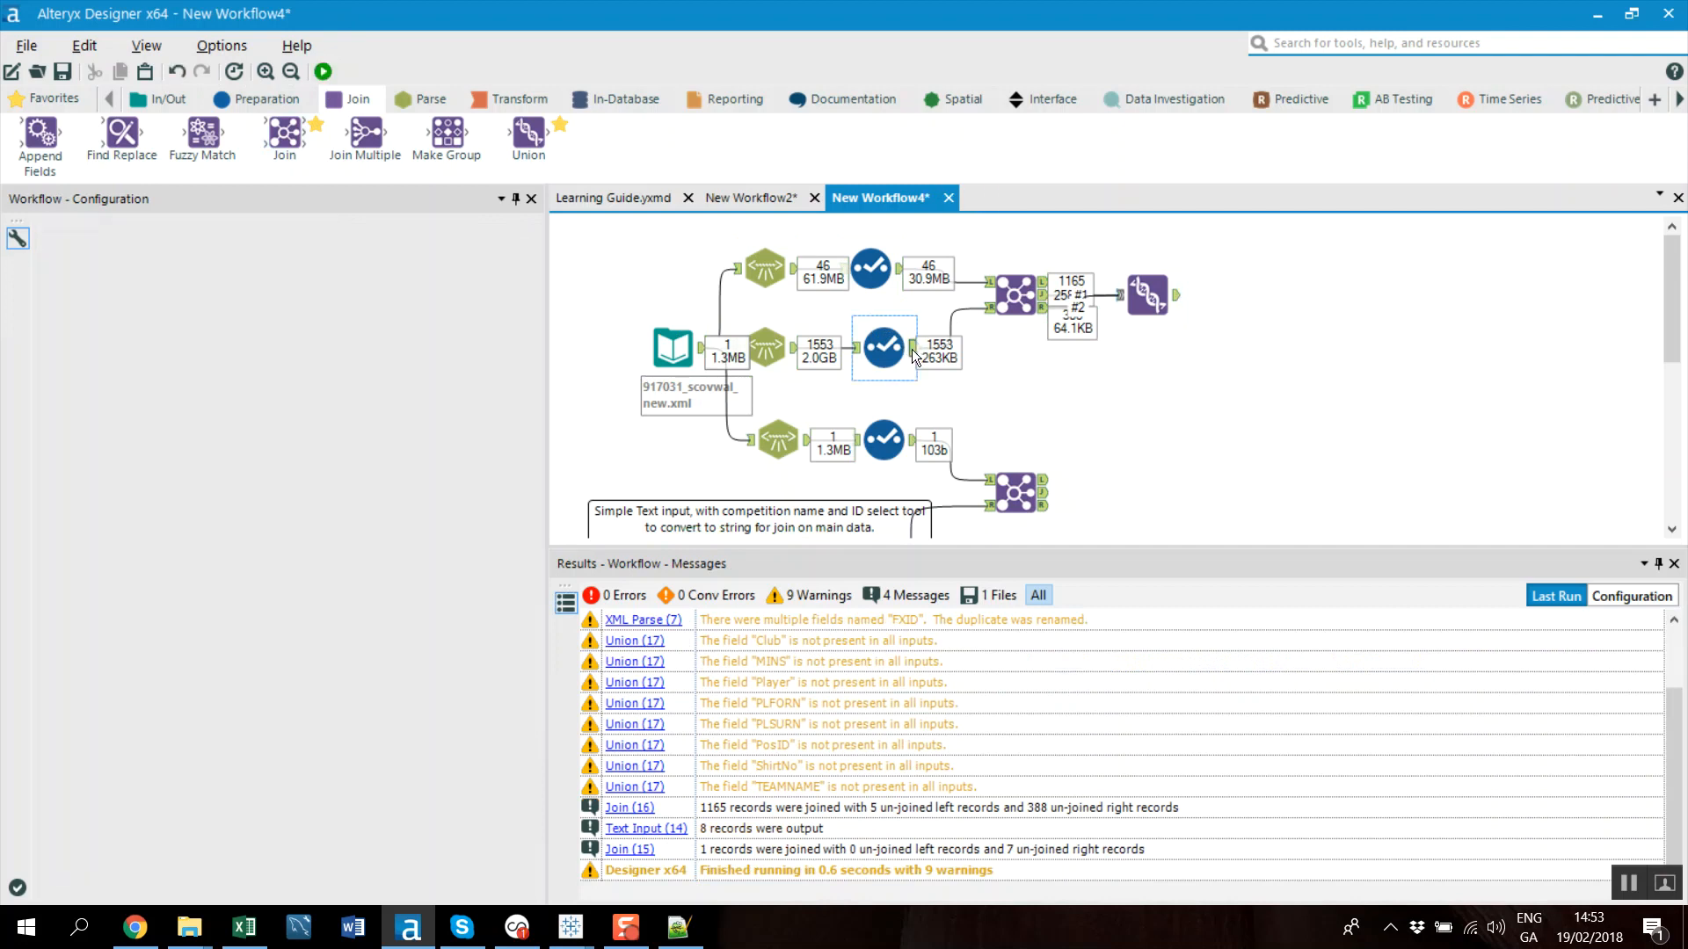
left_click(912, 348)
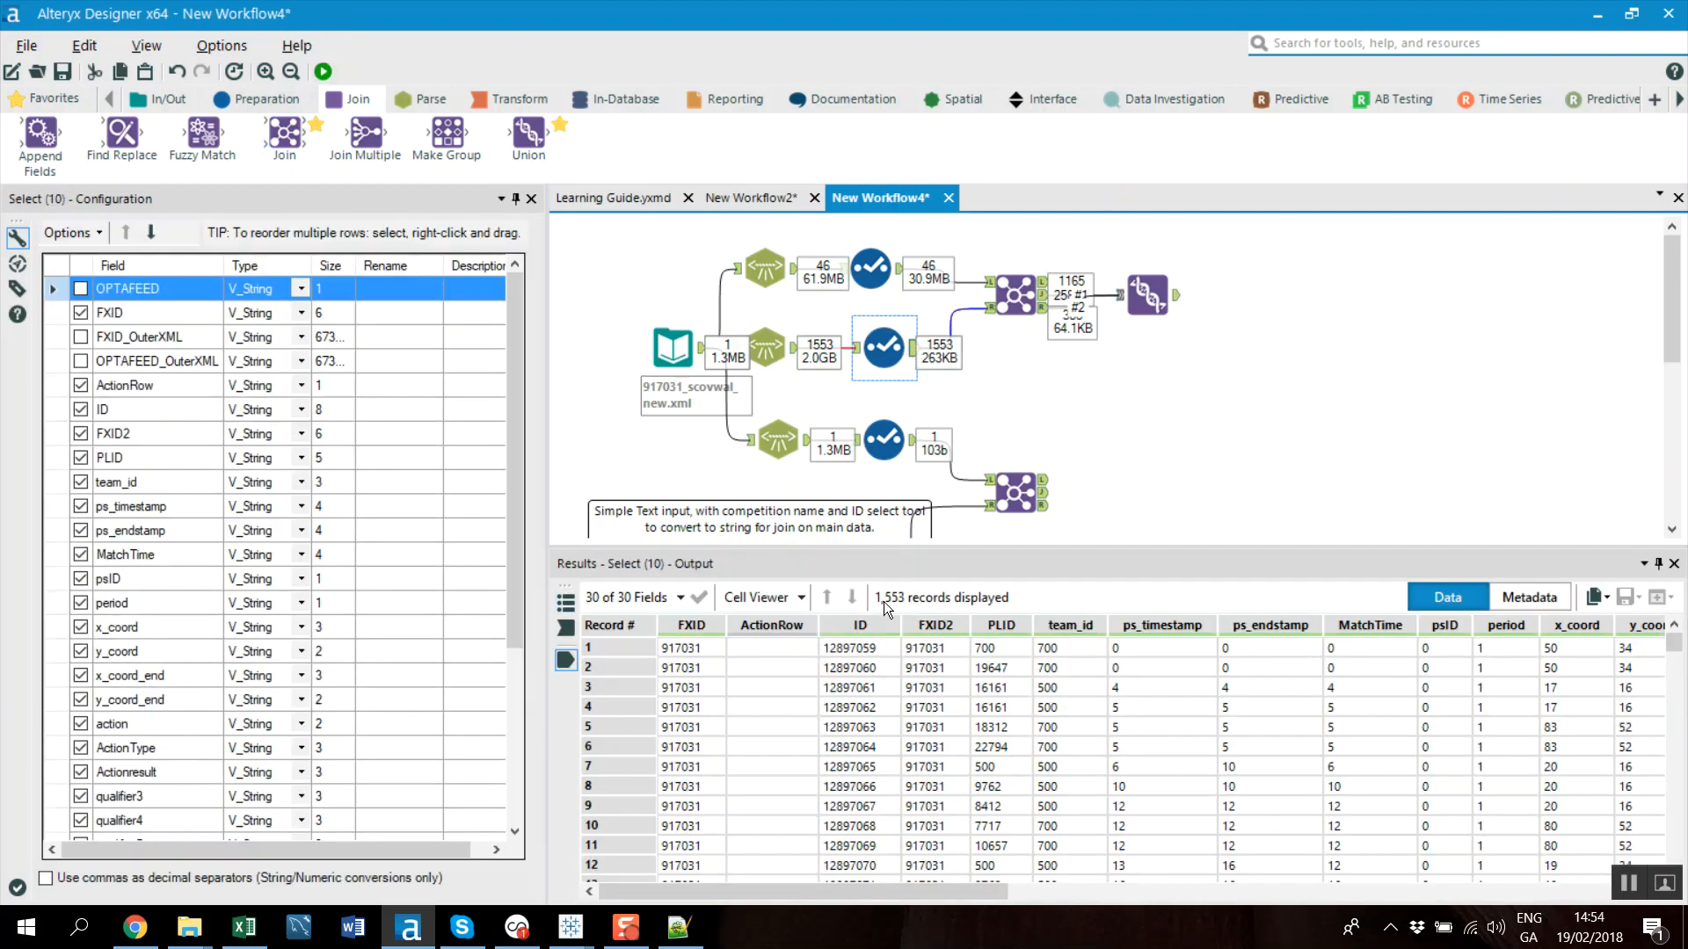
left_click(1177, 303)
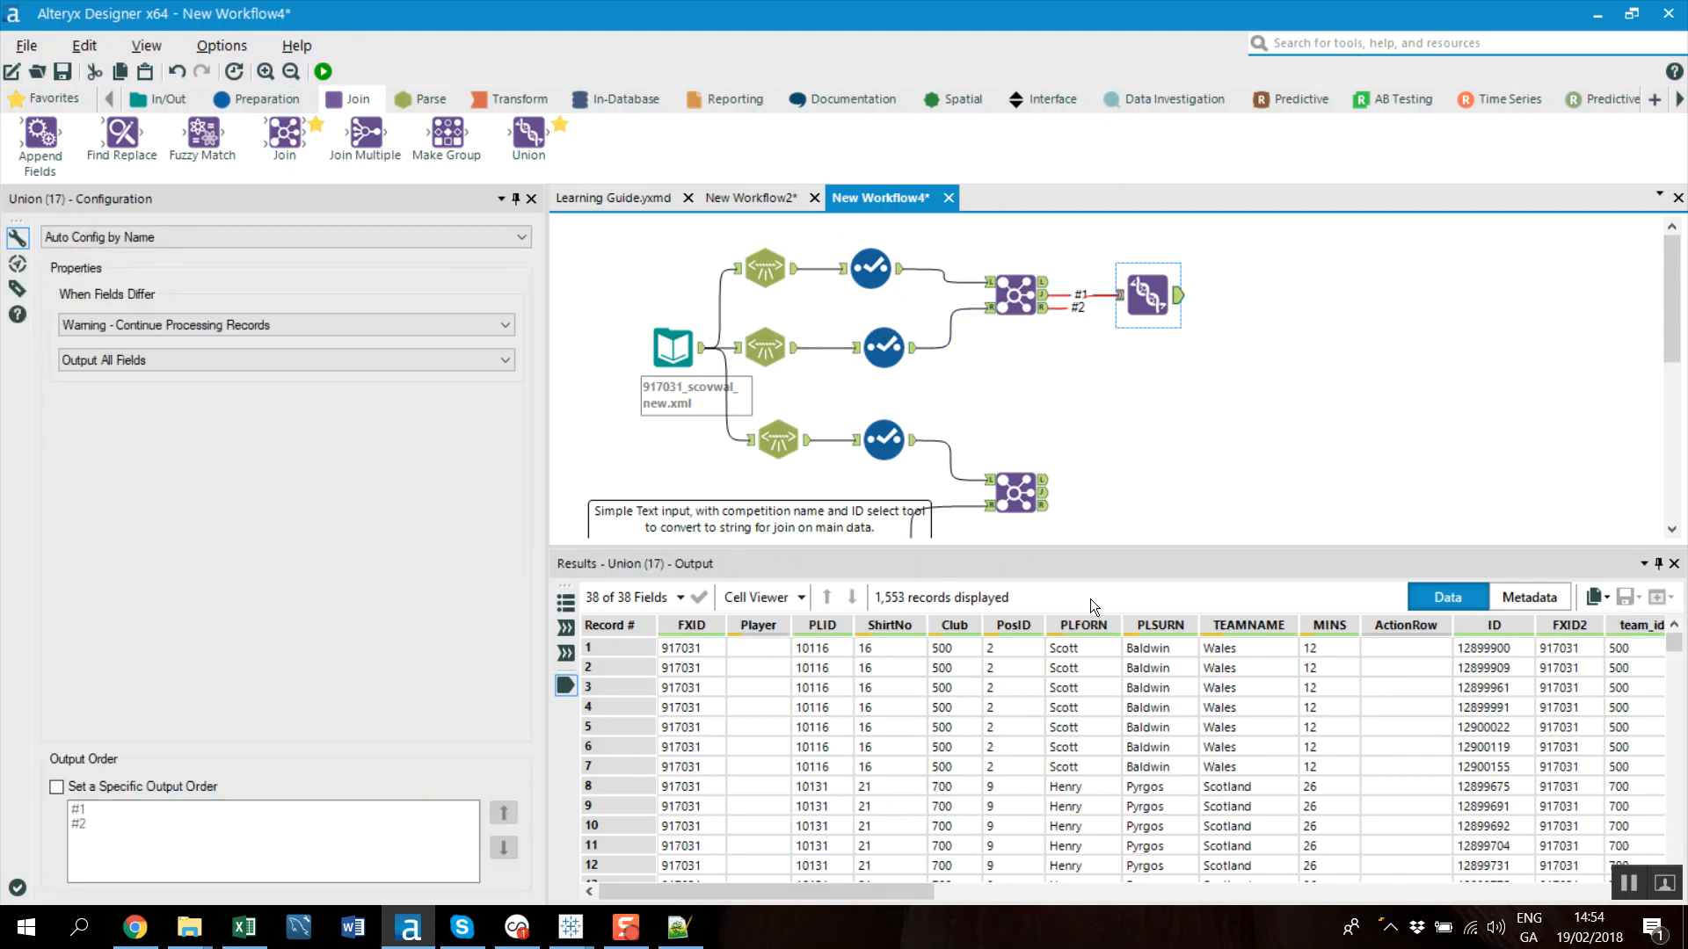
Examine the Union output down to about record 1000, focusing on the ShirtNo to PLSURN fields of the records with PLID 500
scroll(987, 731, "down", 15)
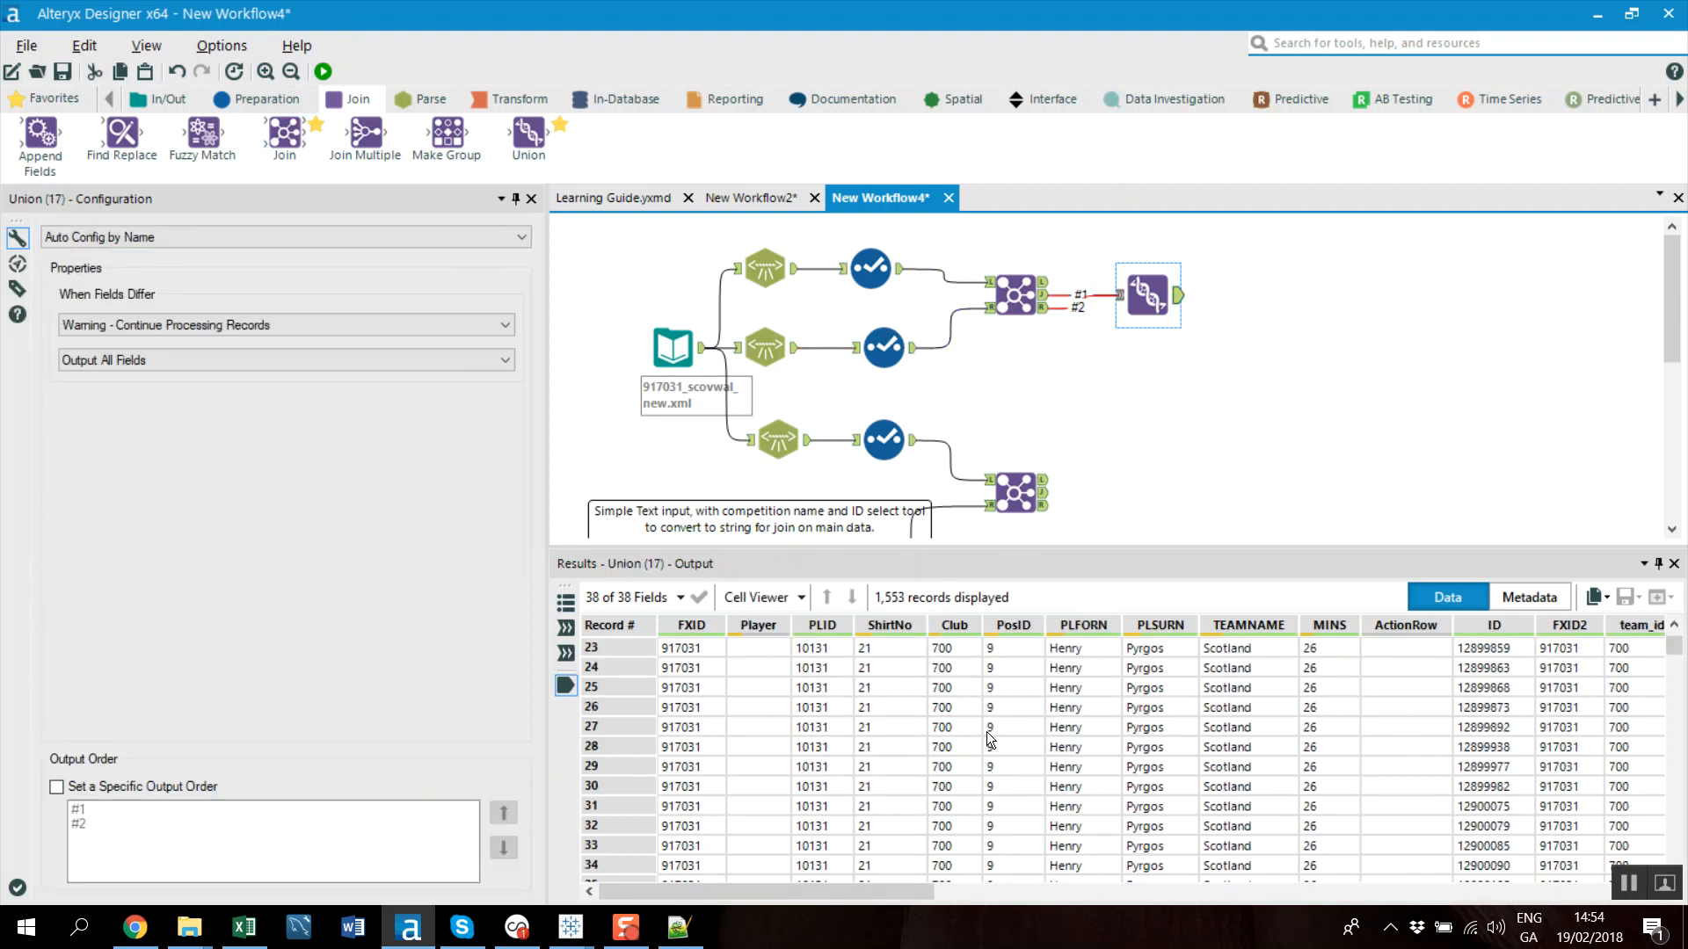
scroll(986, 731, "down", 20)
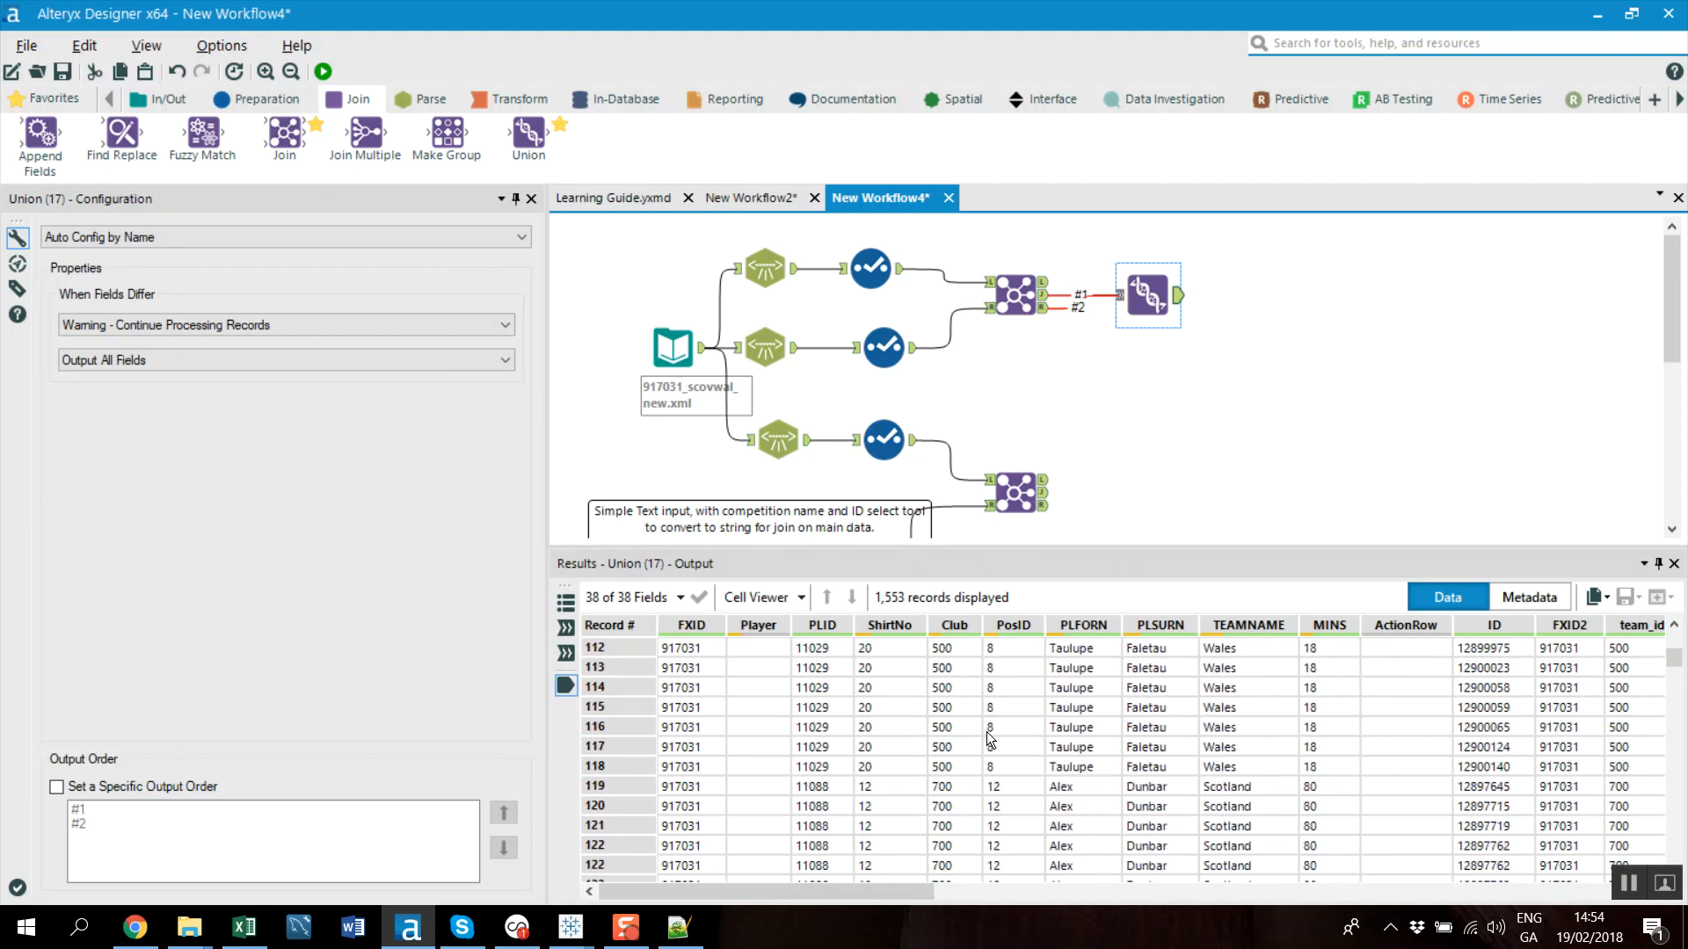
scroll(987, 731, "down", 20)
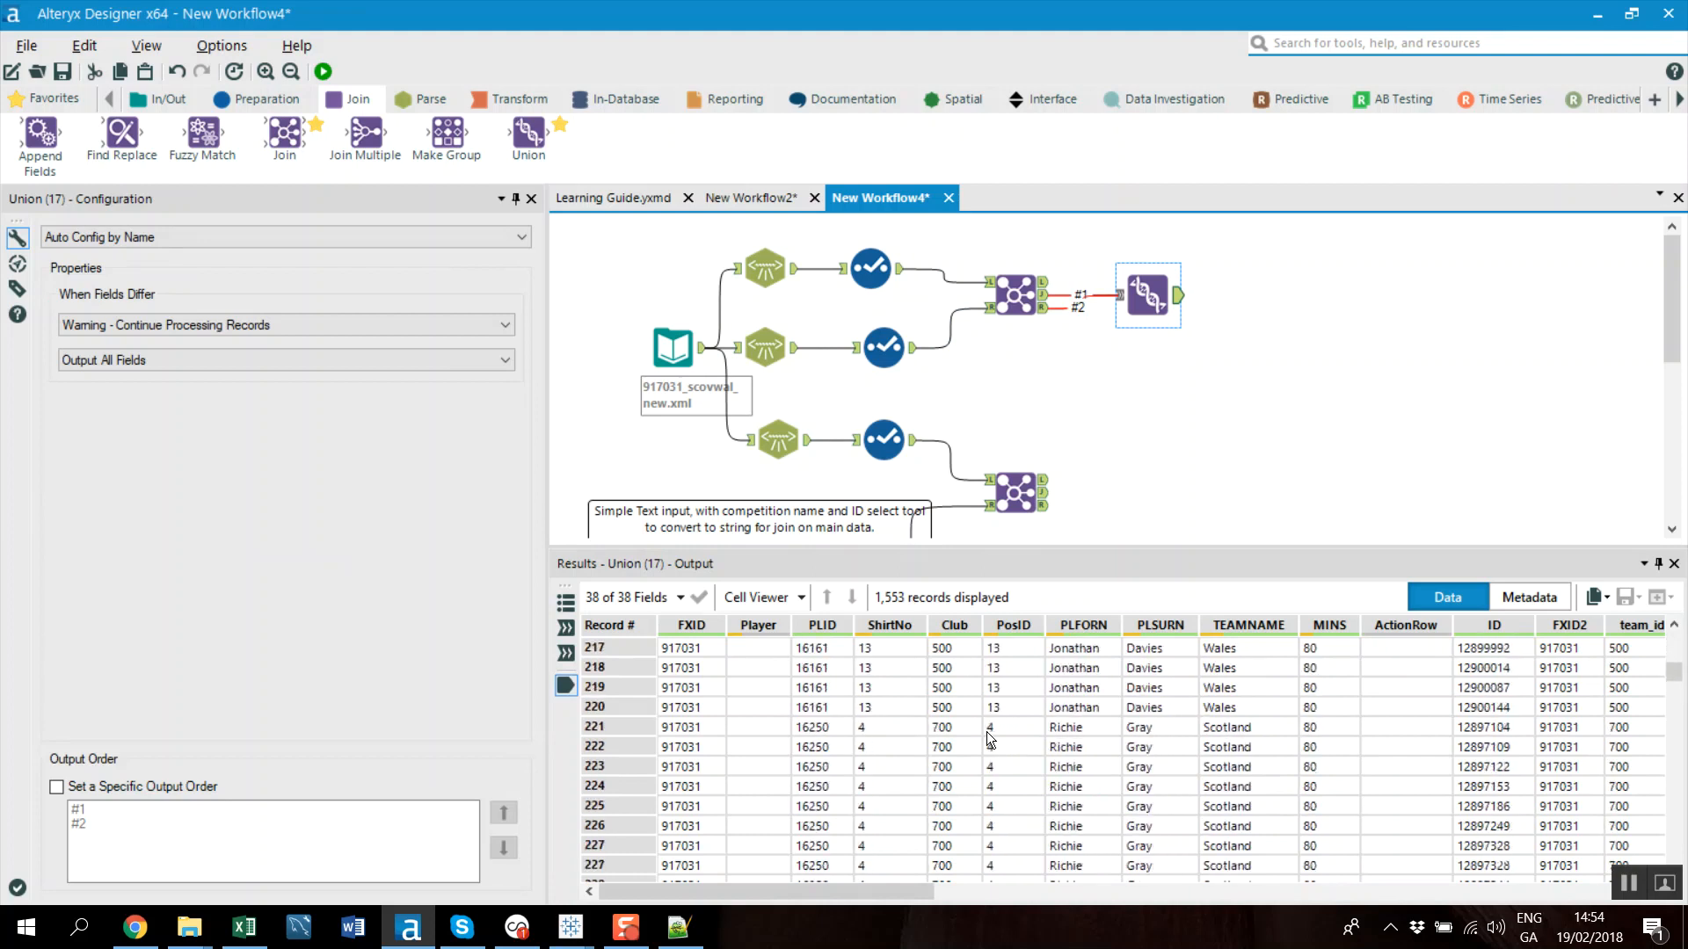
left_click_drag(1672, 674, 1685, 782)
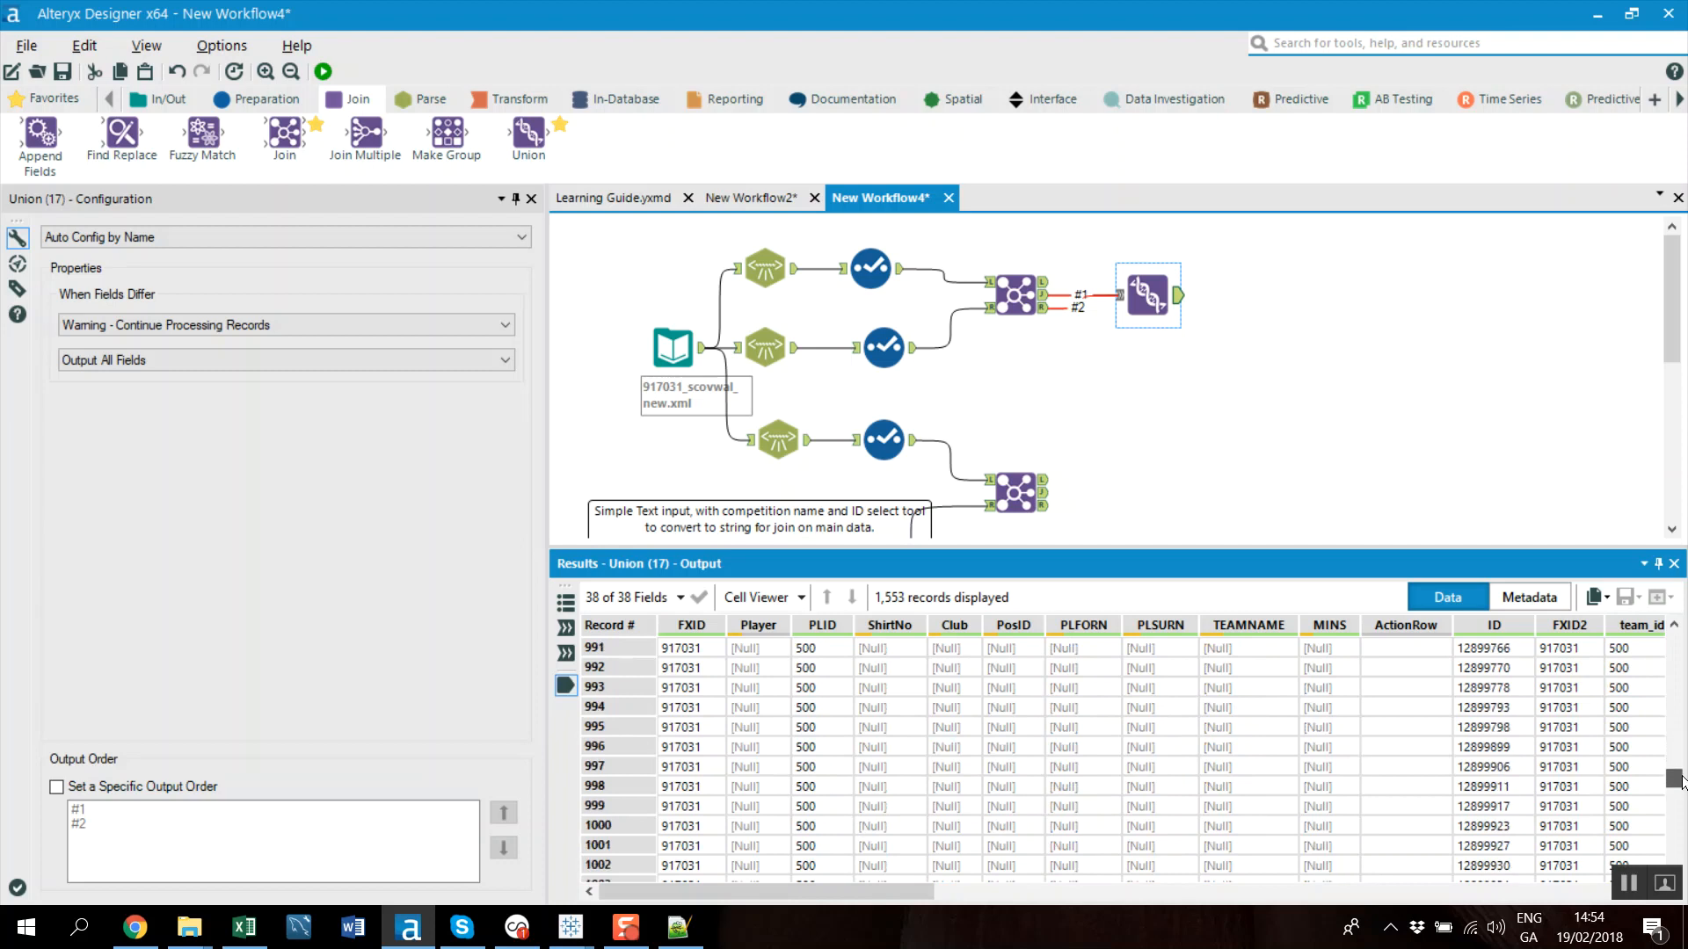
left_click_drag(1135, 745, 897, 762)
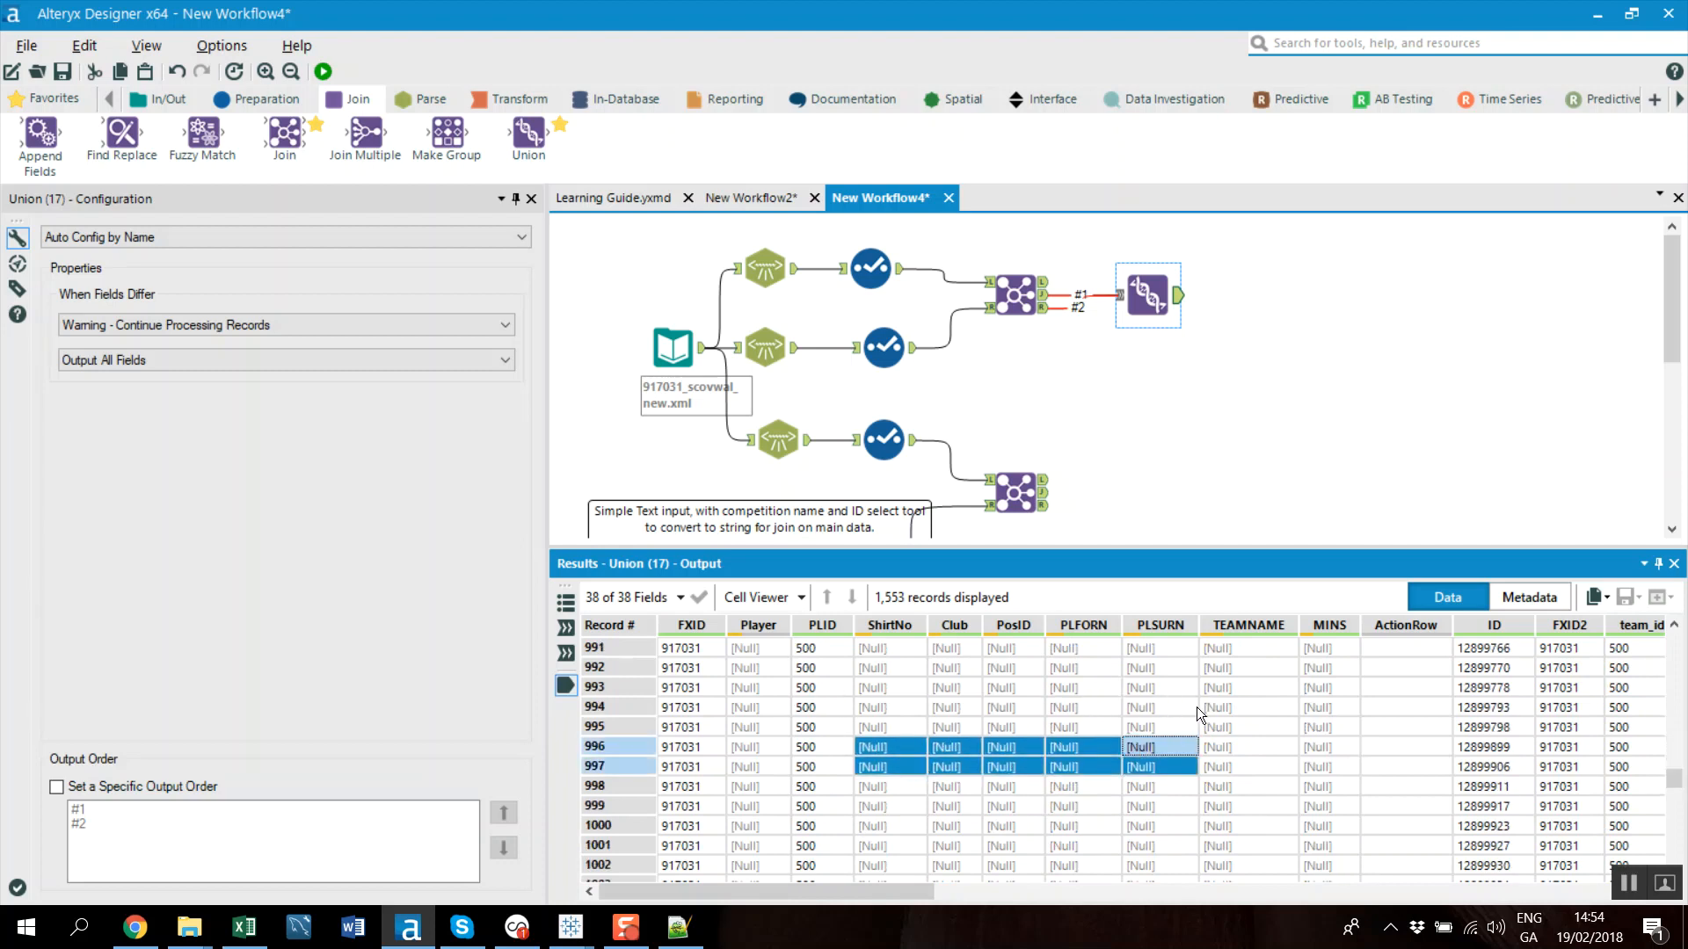
Examine the Union output between about records 950 and 1059, focusing on the records with PLID 500 and 700
left_click(817, 726)
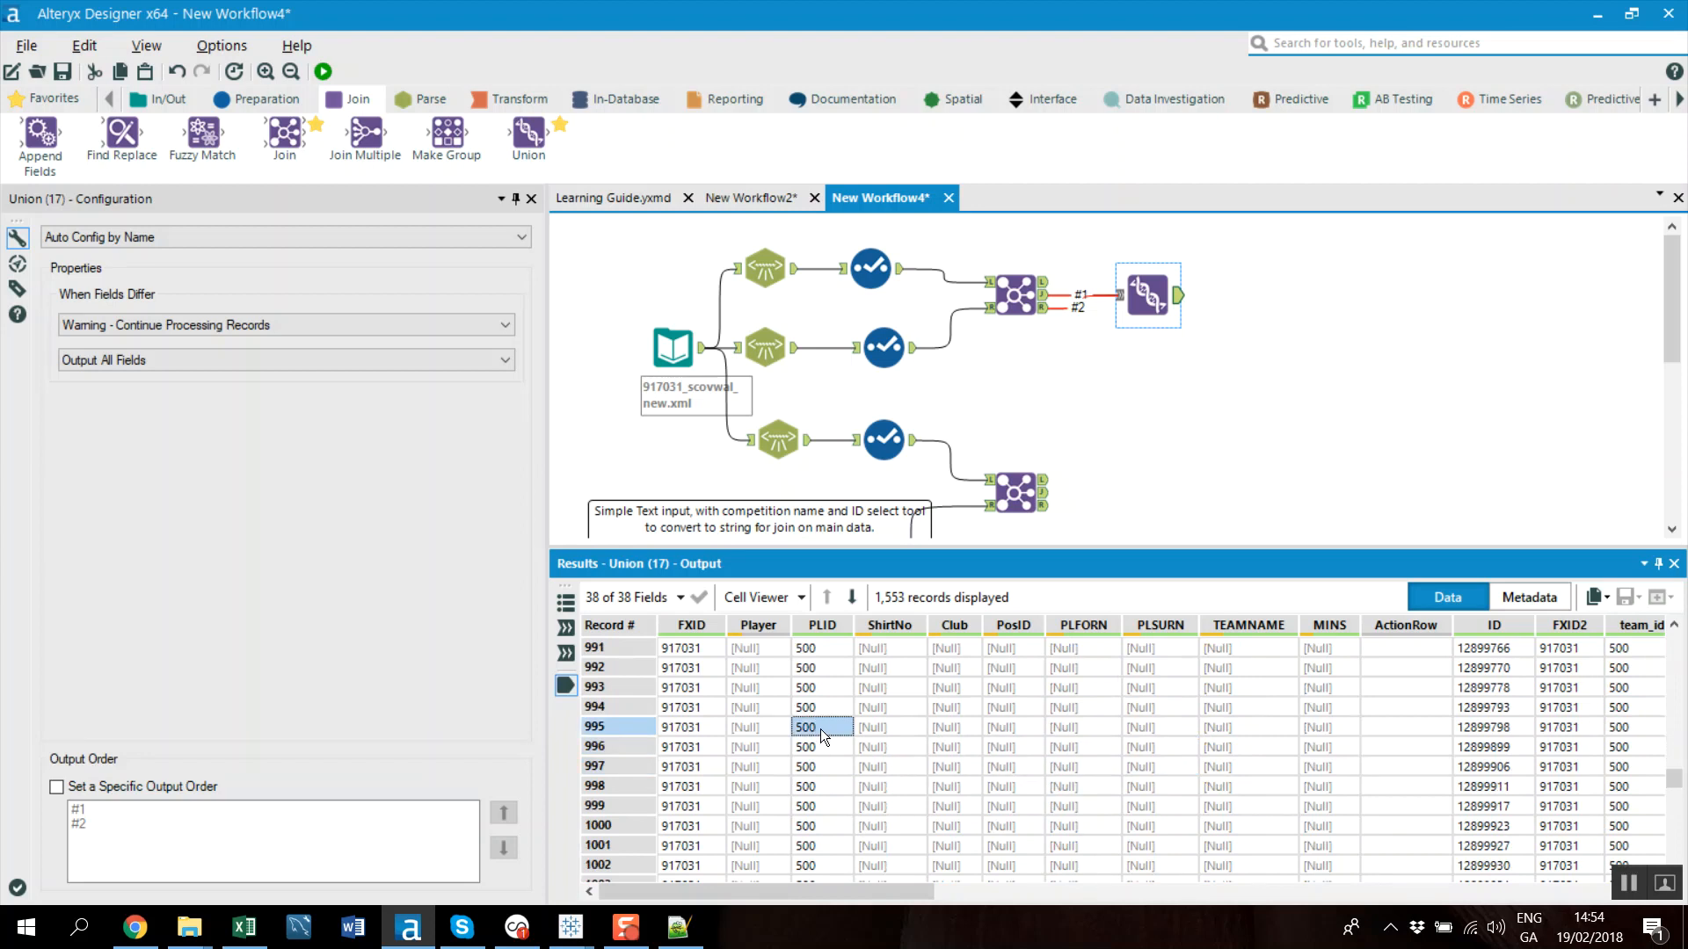
scroll(820, 730, "down", 10)
scroll(820, 730, "down", 9)
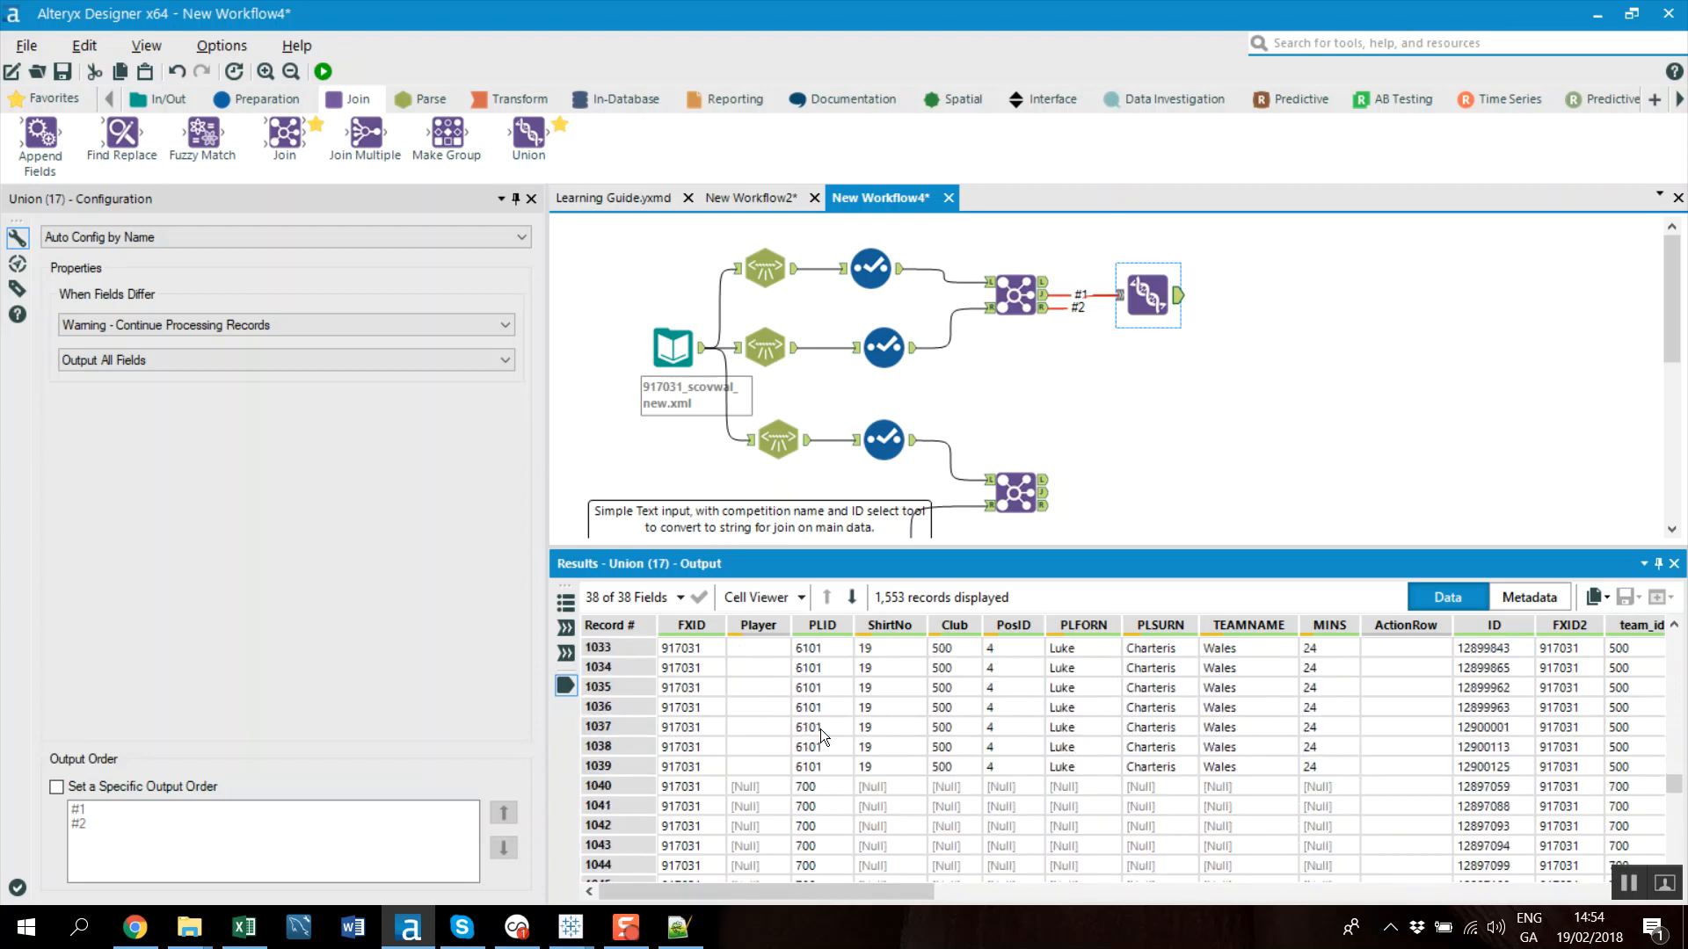
left_click_drag(815, 763, 819, 789)
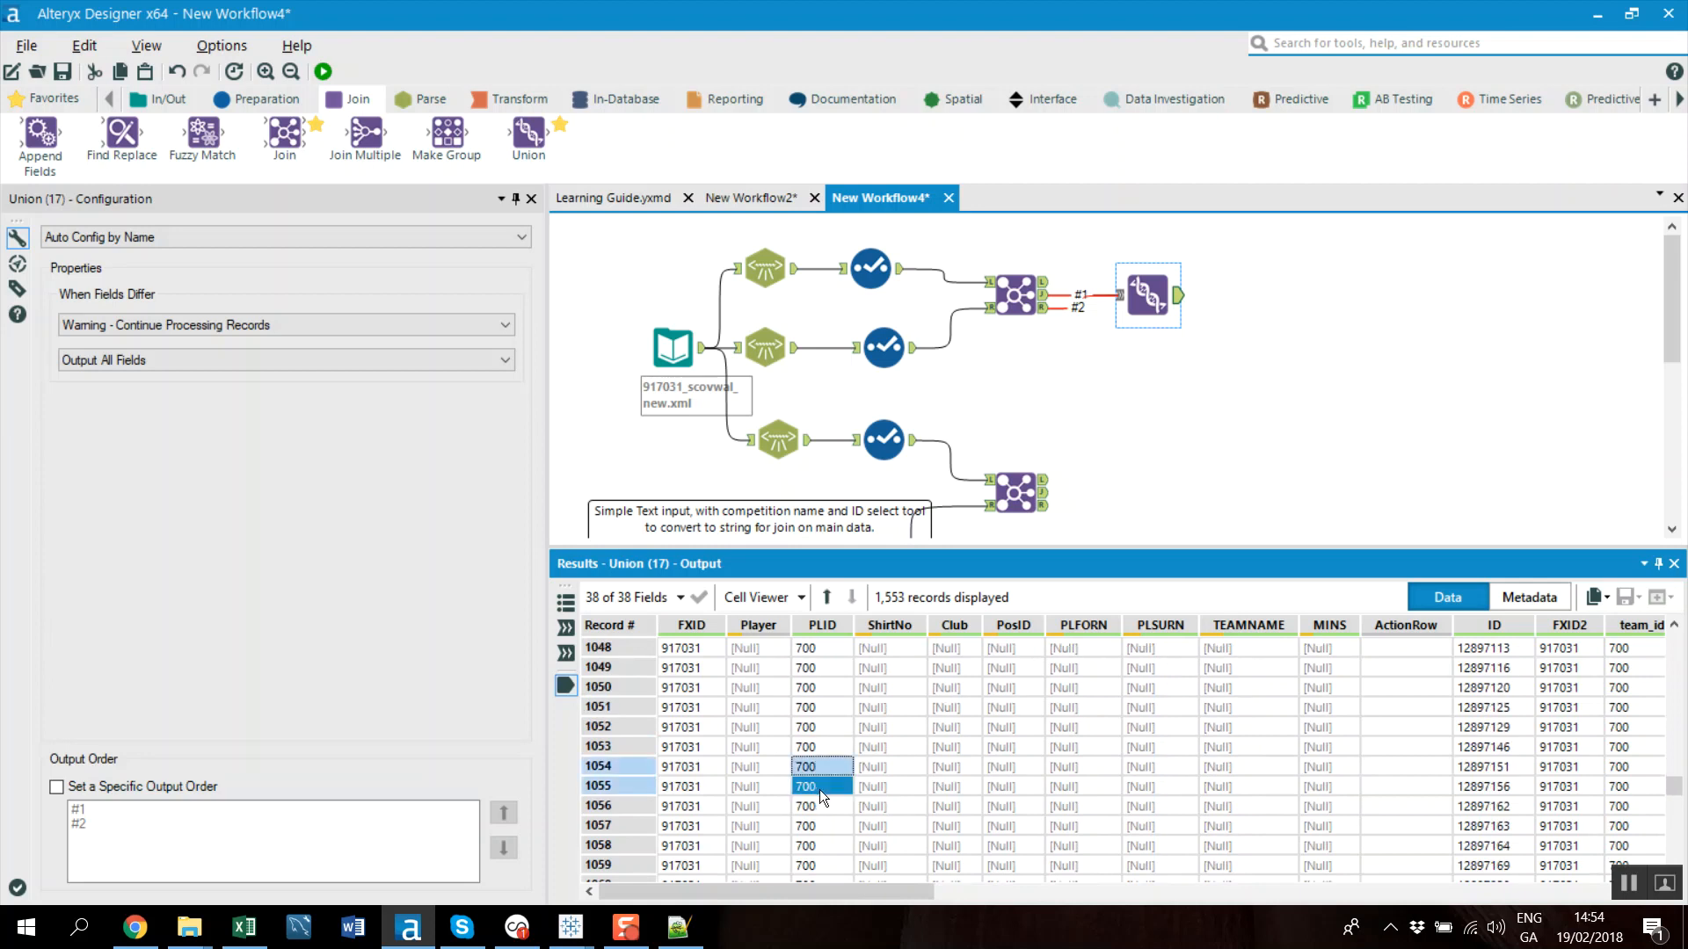
scroll(820, 789, "up", 13)
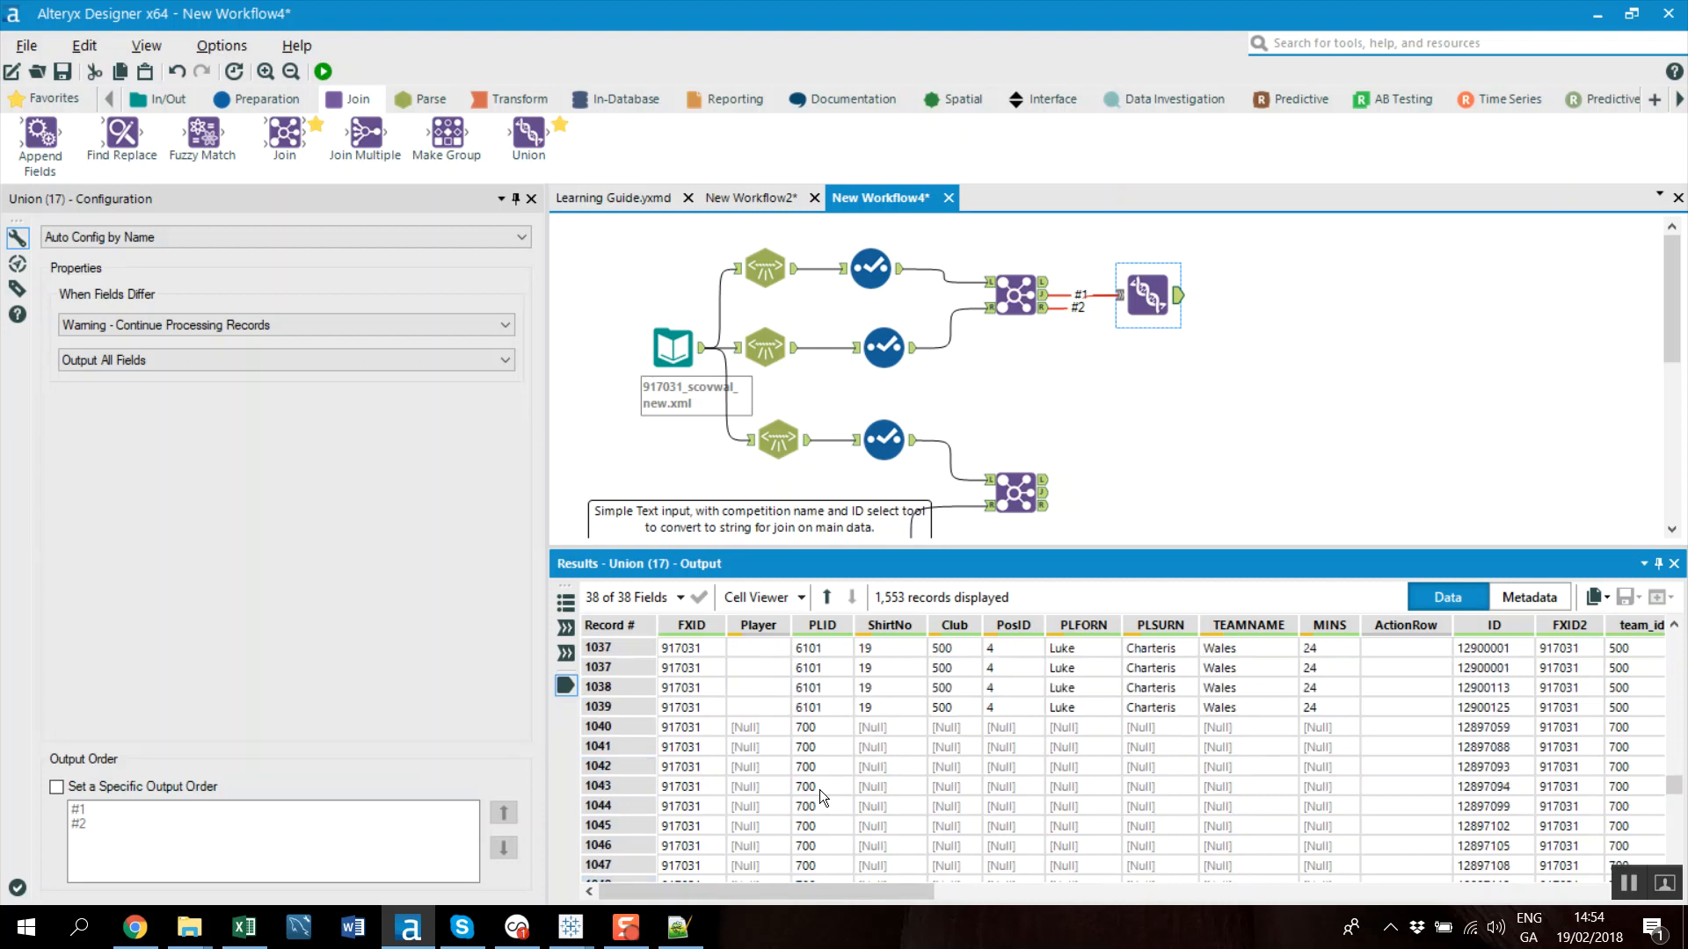
scroll(1034, 715, "up", 14)
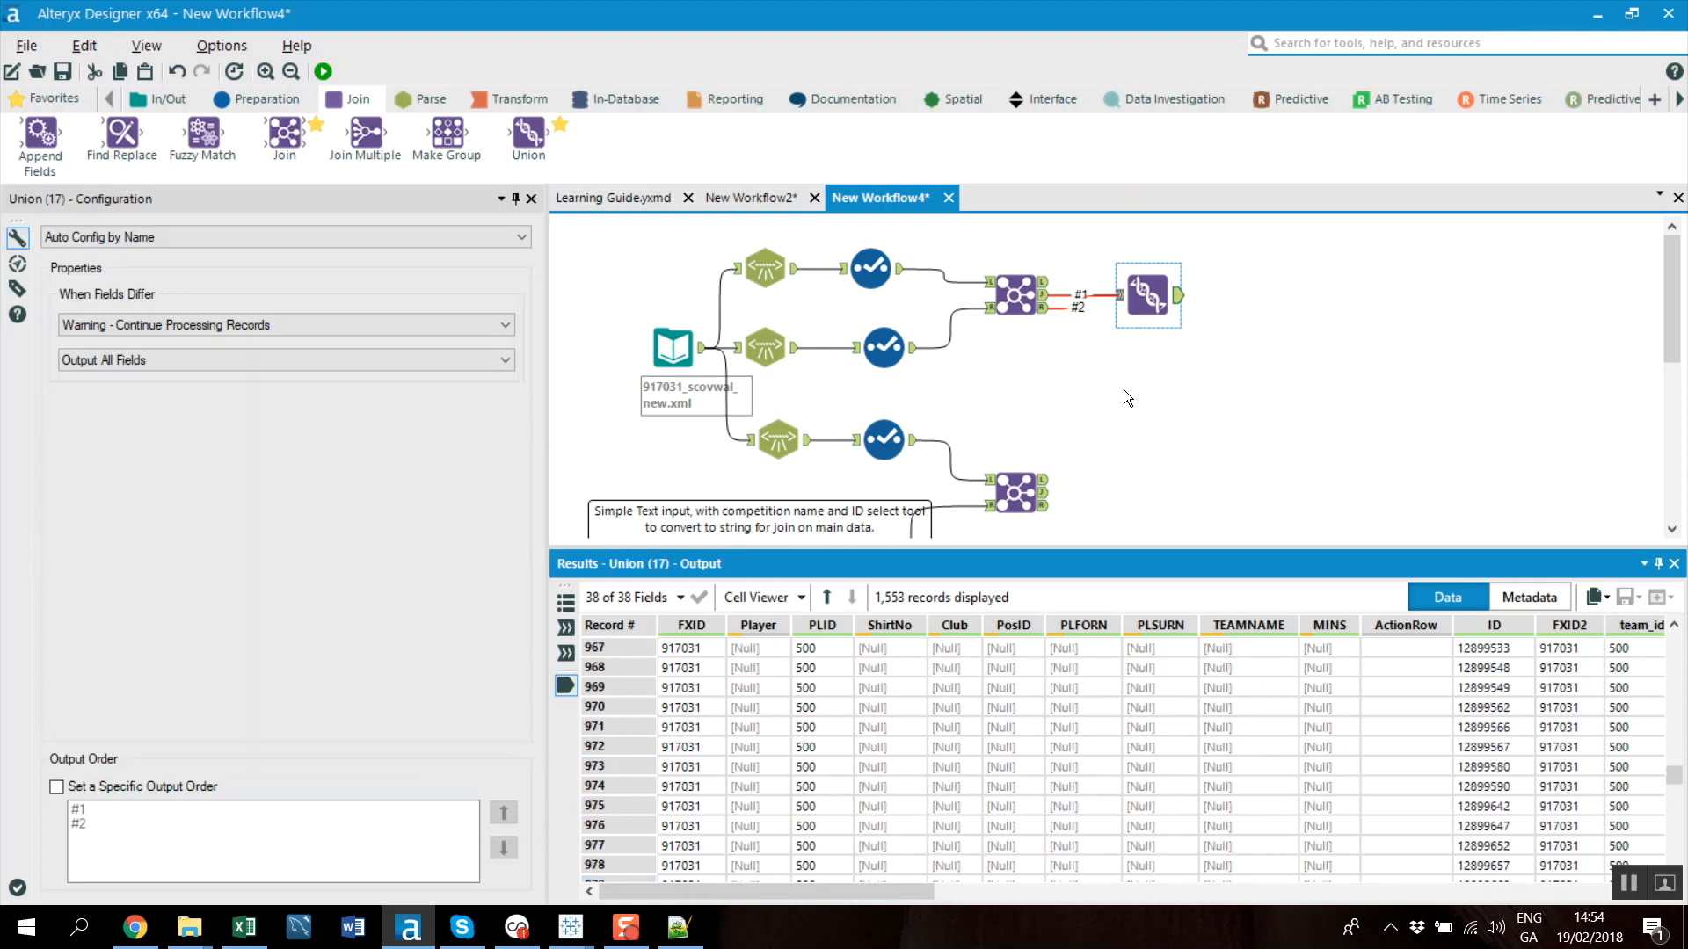
scroll(950, 725, "up", 5)
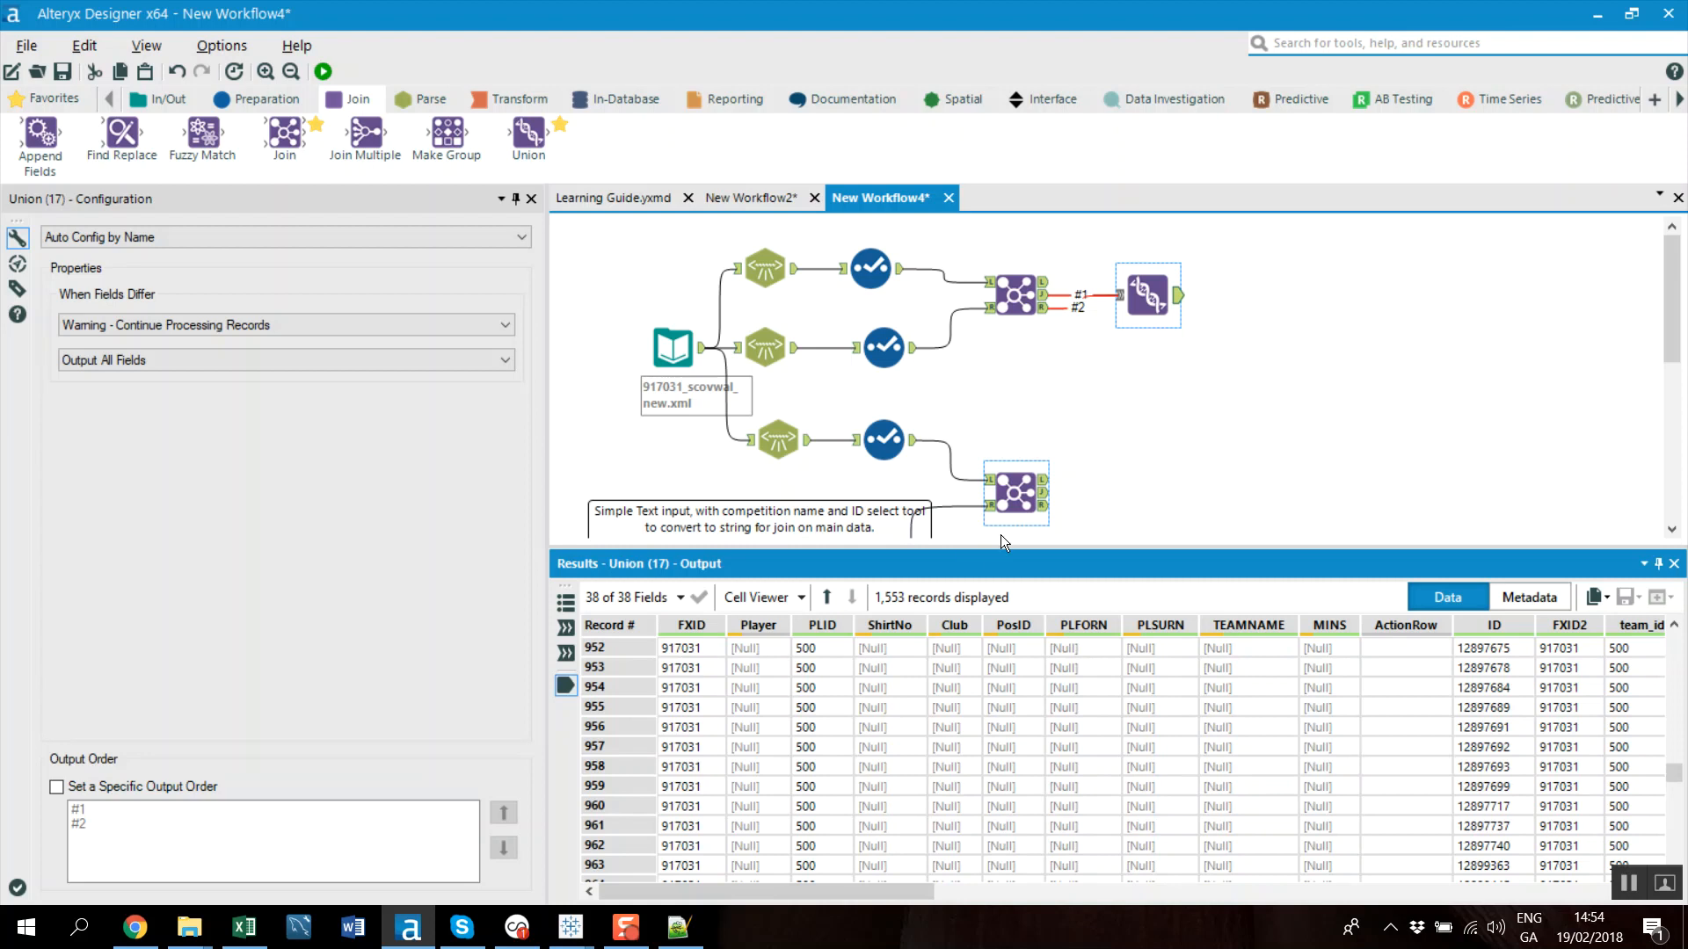
Add a Join tool linking the Union output as left and the competition join's joined output as right, matching on FXID
scroll(1000, 527, "down", 2)
left_click(1016, 360)
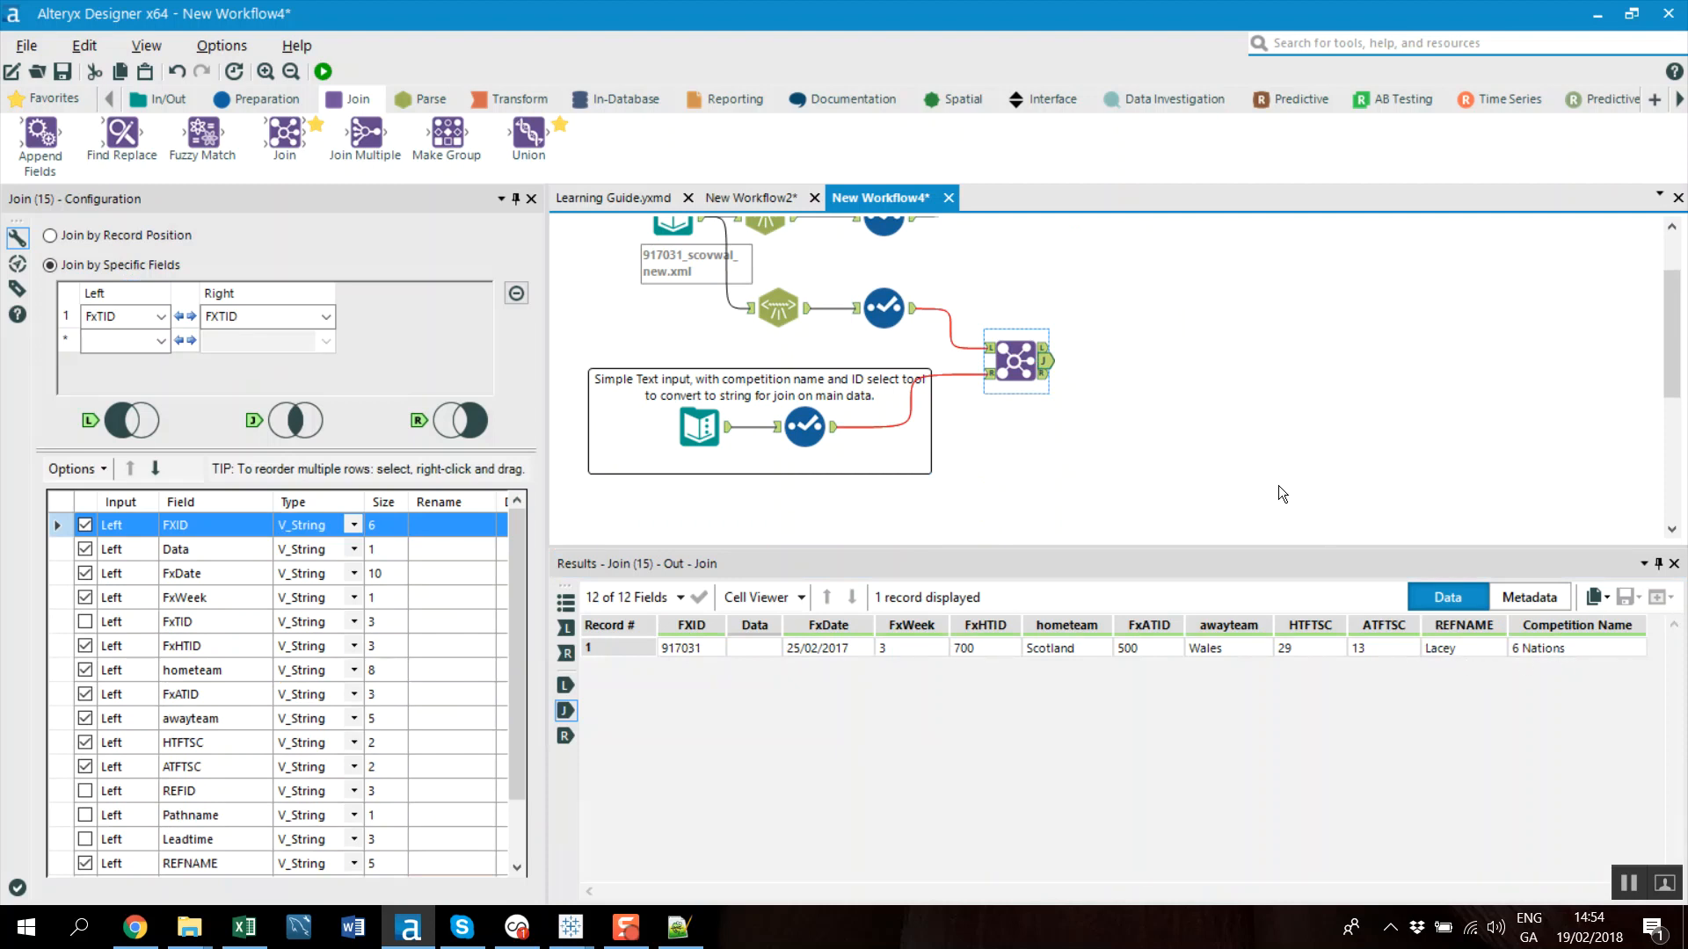
scroll(1278, 485, "up", 2)
mouse_move(284, 136)
left_mouse_down()
mouse_move(1270, 430)
mouse_move(1257, 389)
left_mouse_up()
left_click_drag(1177, 295, 1226, 376)
left_click_drag(1044, 492, 1227, 404)
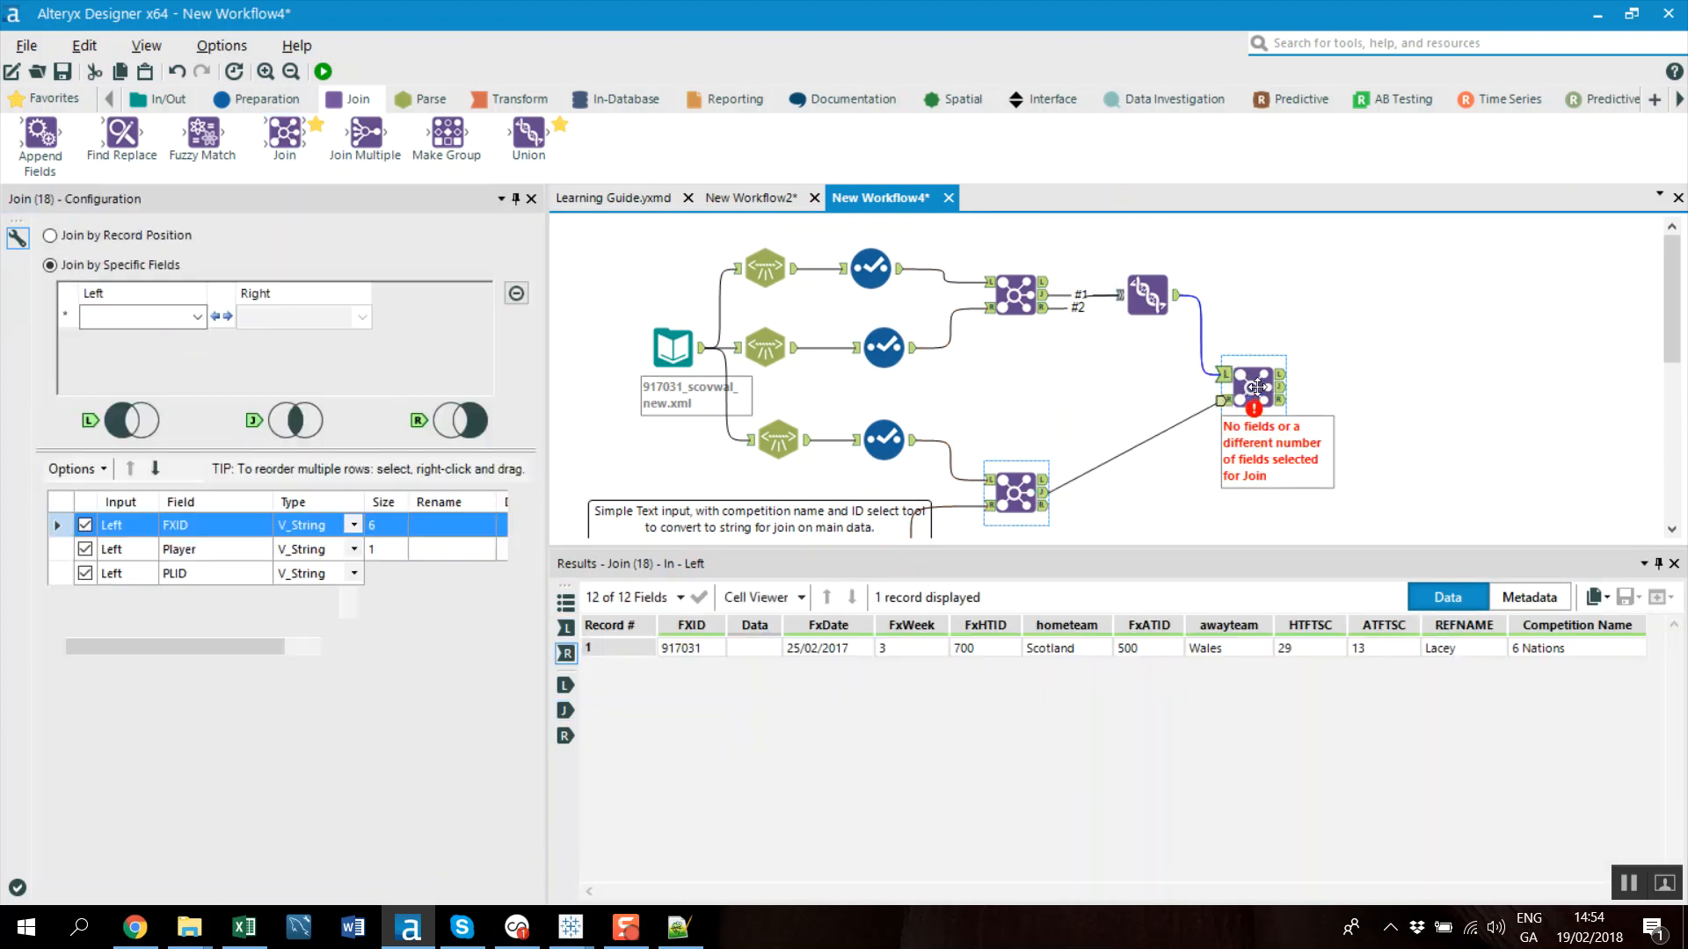
left_click(199, 314)
left_click(163, 339)
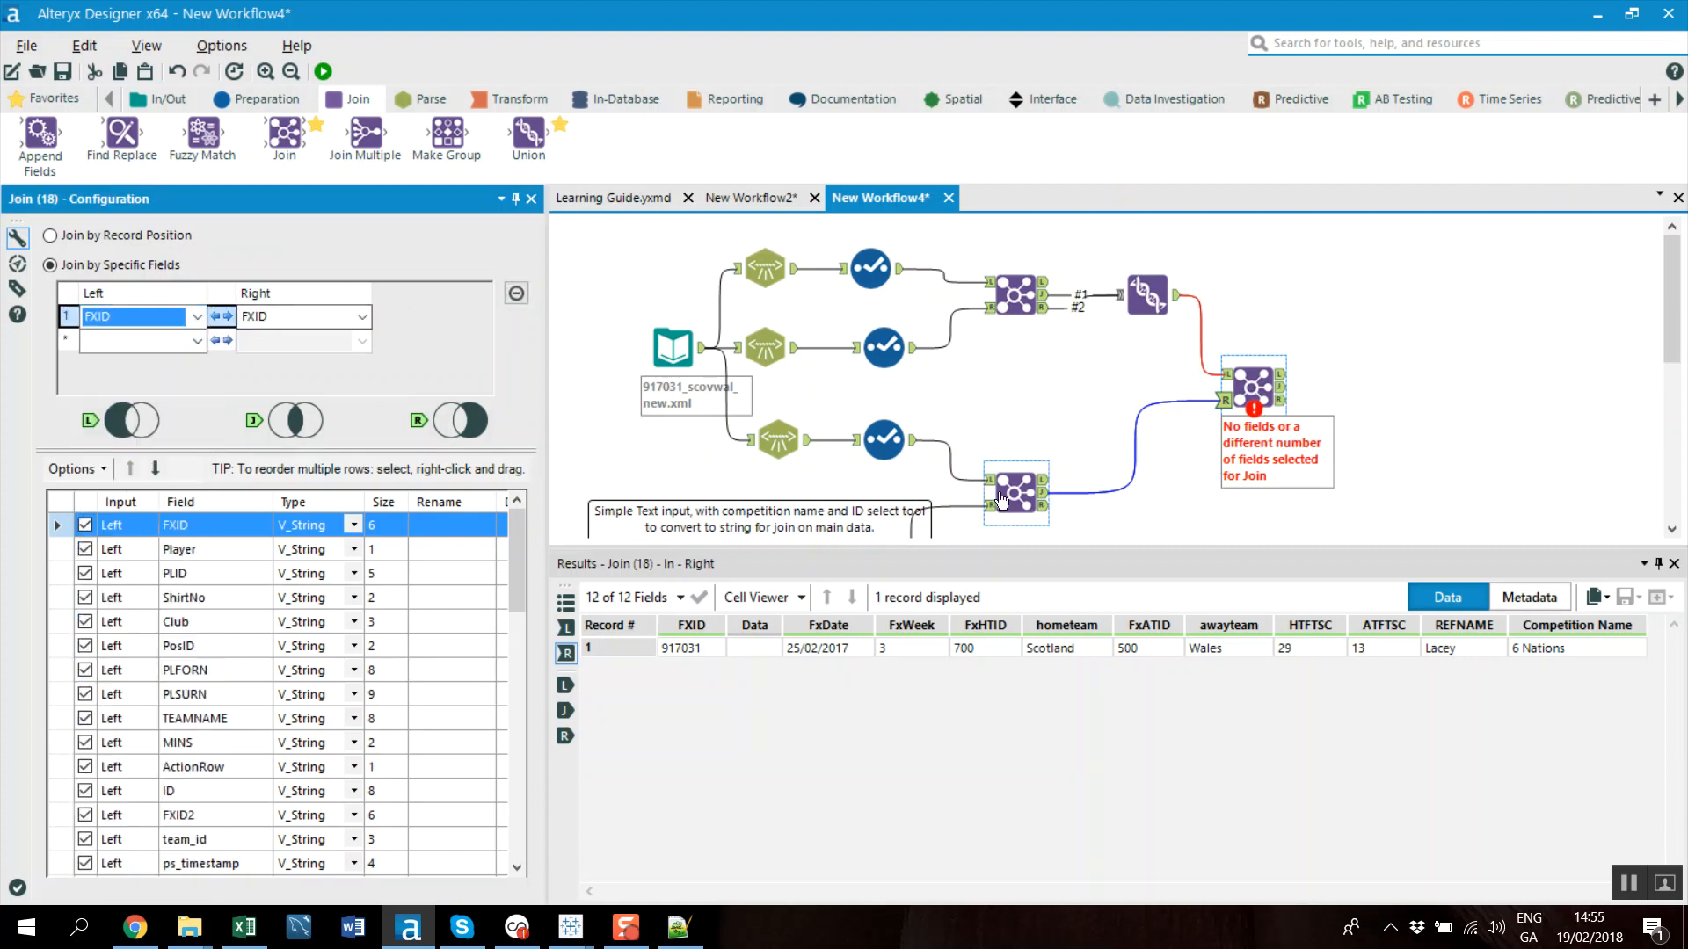
Compare the competition join's joined output with the Union output and the competition names' Select output, checking the FXID field
scroll(1040, 475, "down", 1)
left_click(1046, 459)
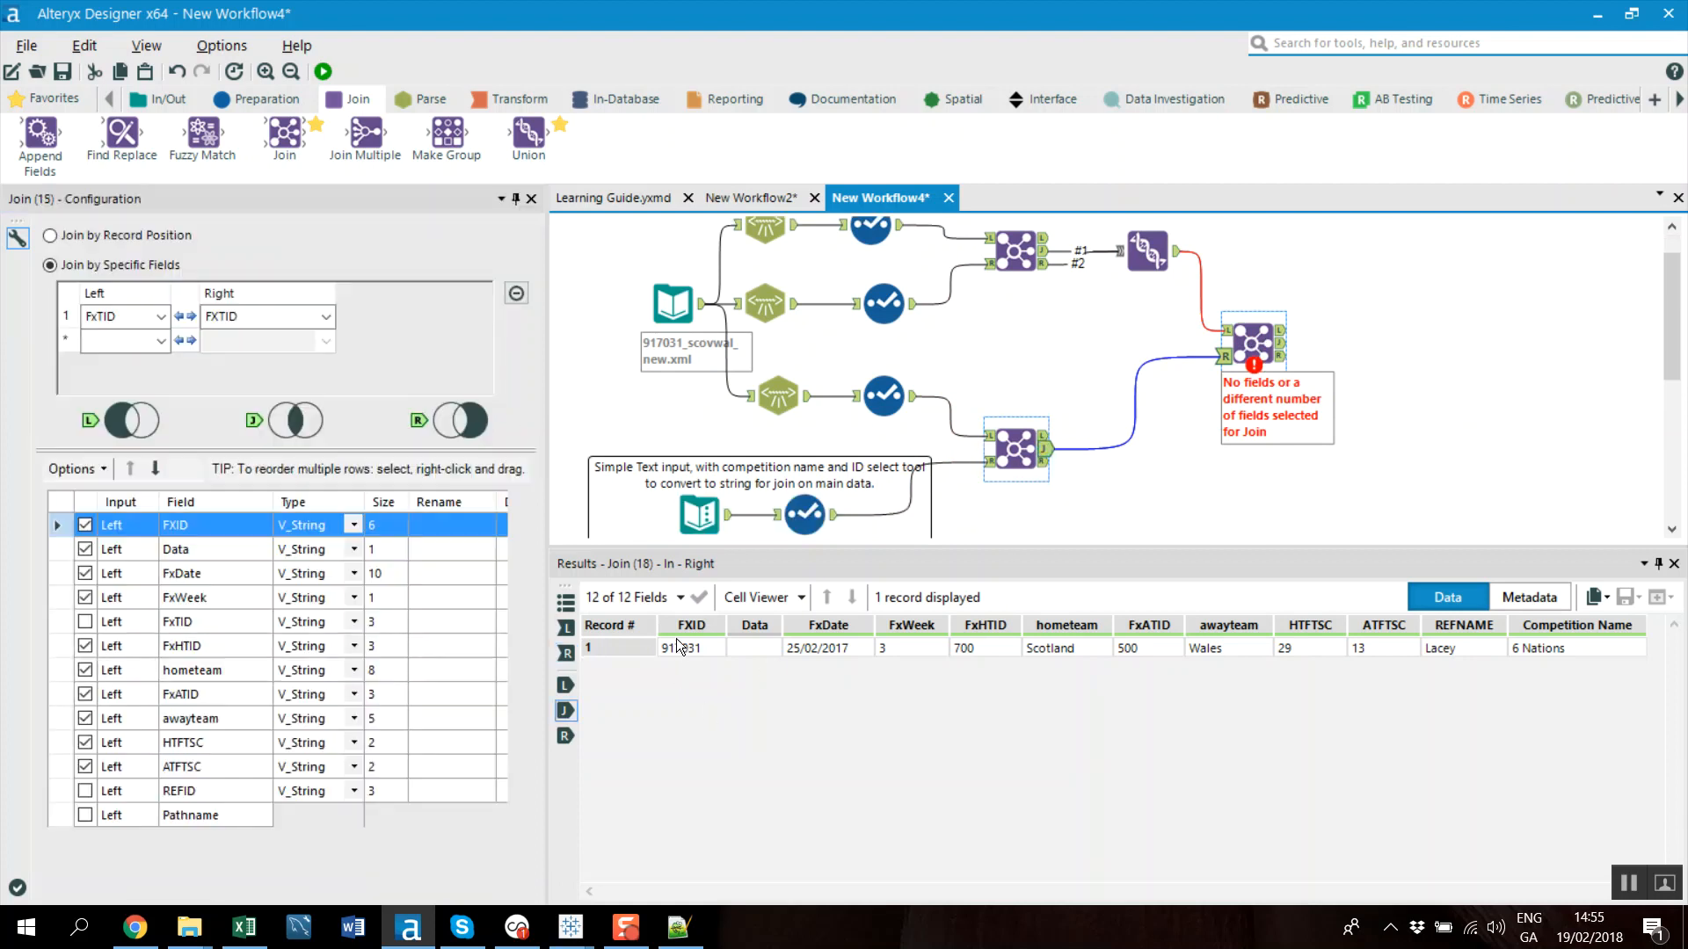
left_click(1147, 251)
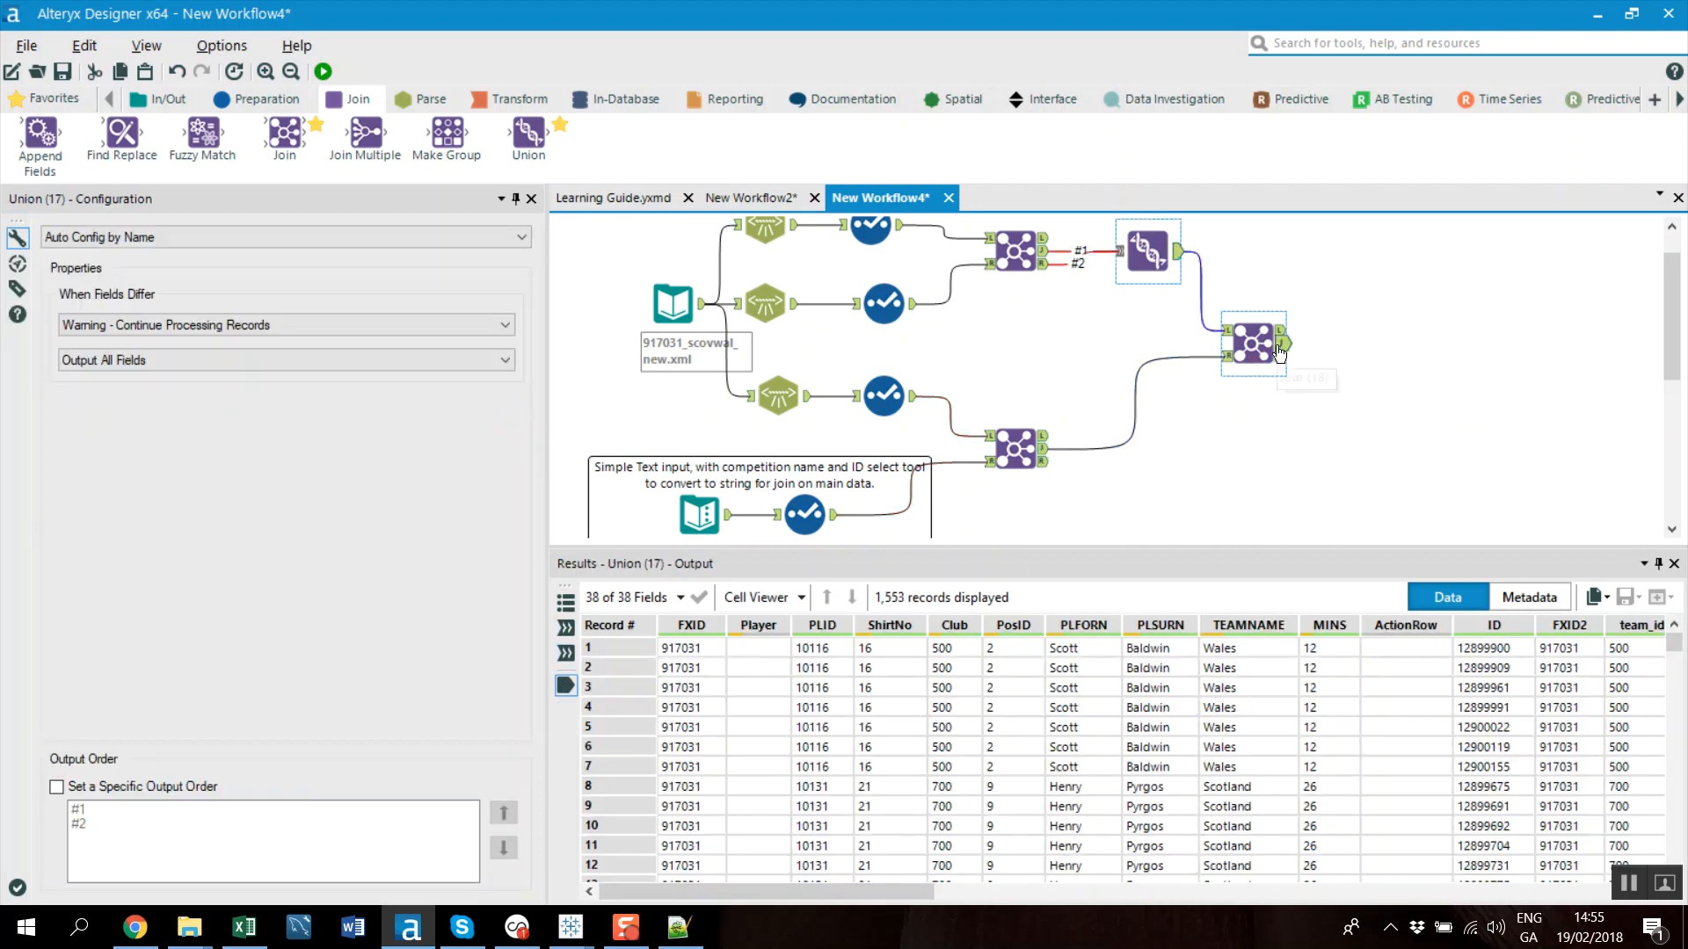
left_click(835, 516)
left_click(1044, 449)
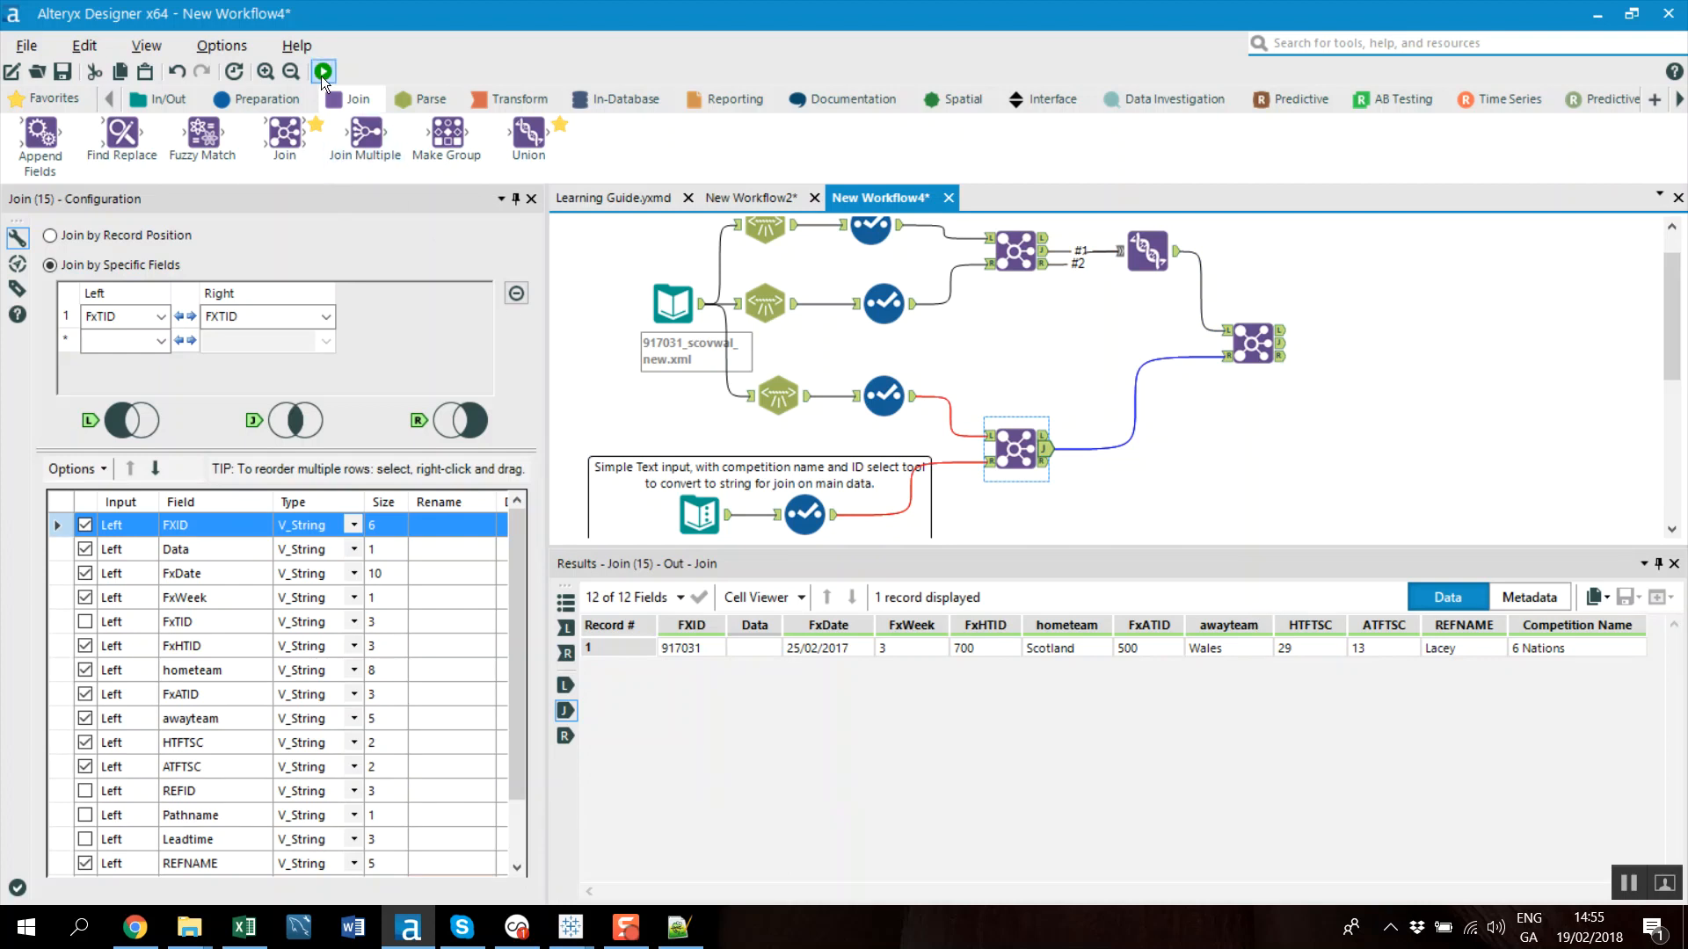
Deselect the duplicate fields in the new FXID Join and run the workflow
left_click(1251, 336)
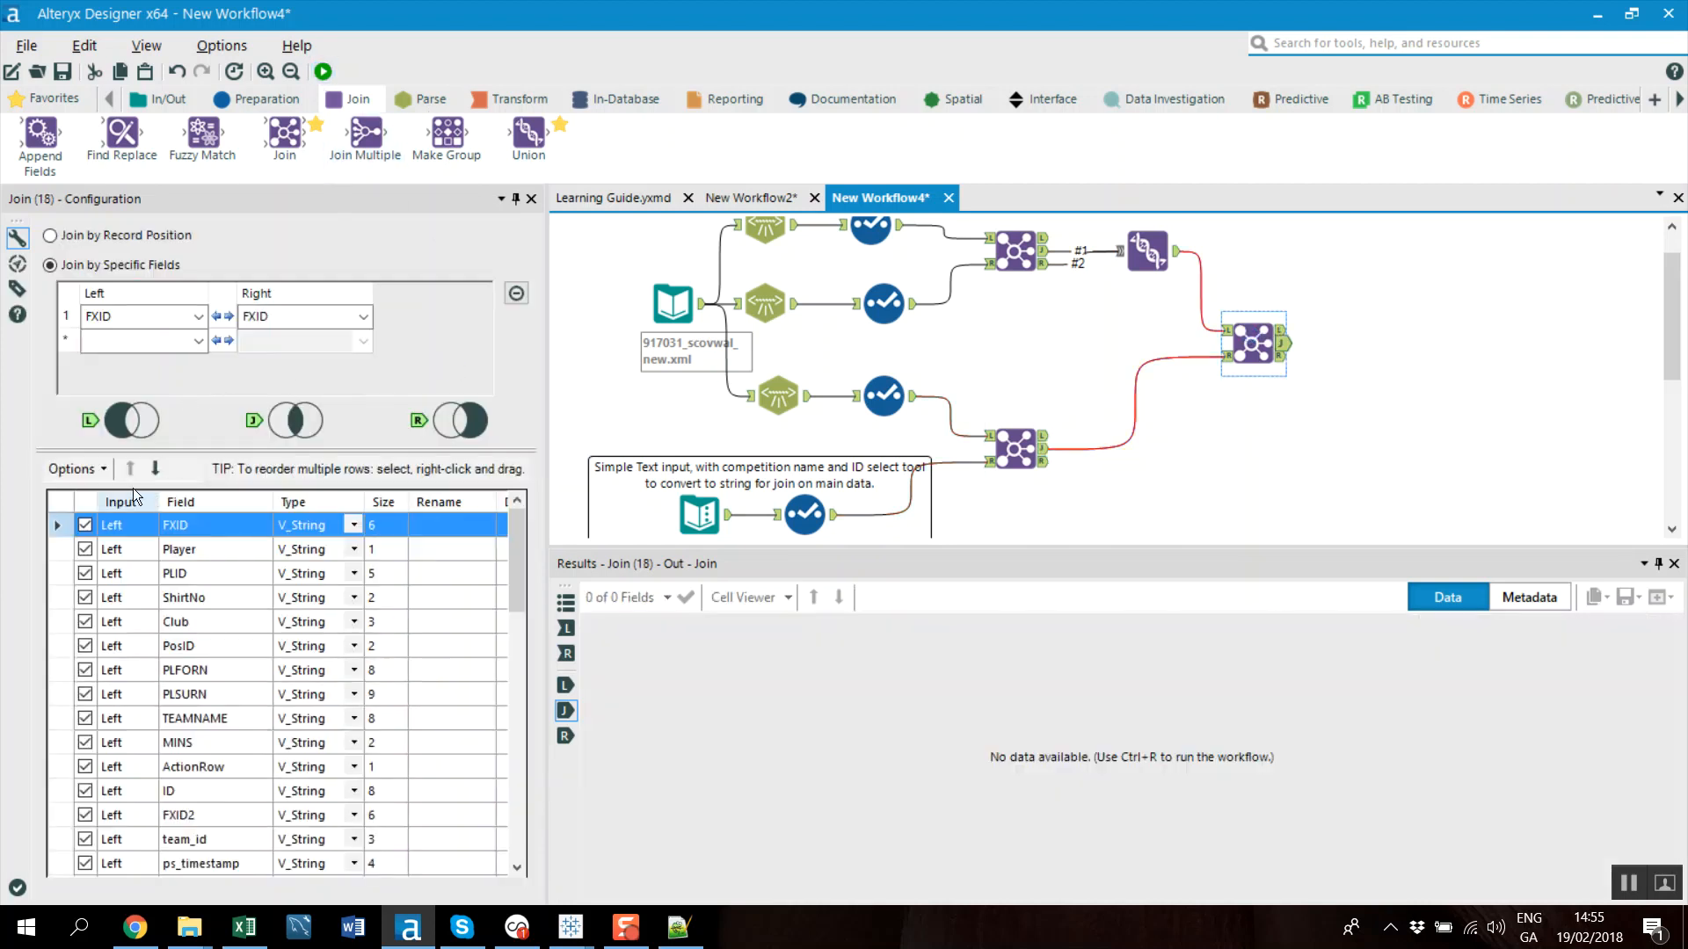
left_click(102, 466)
left_click(176, 869)
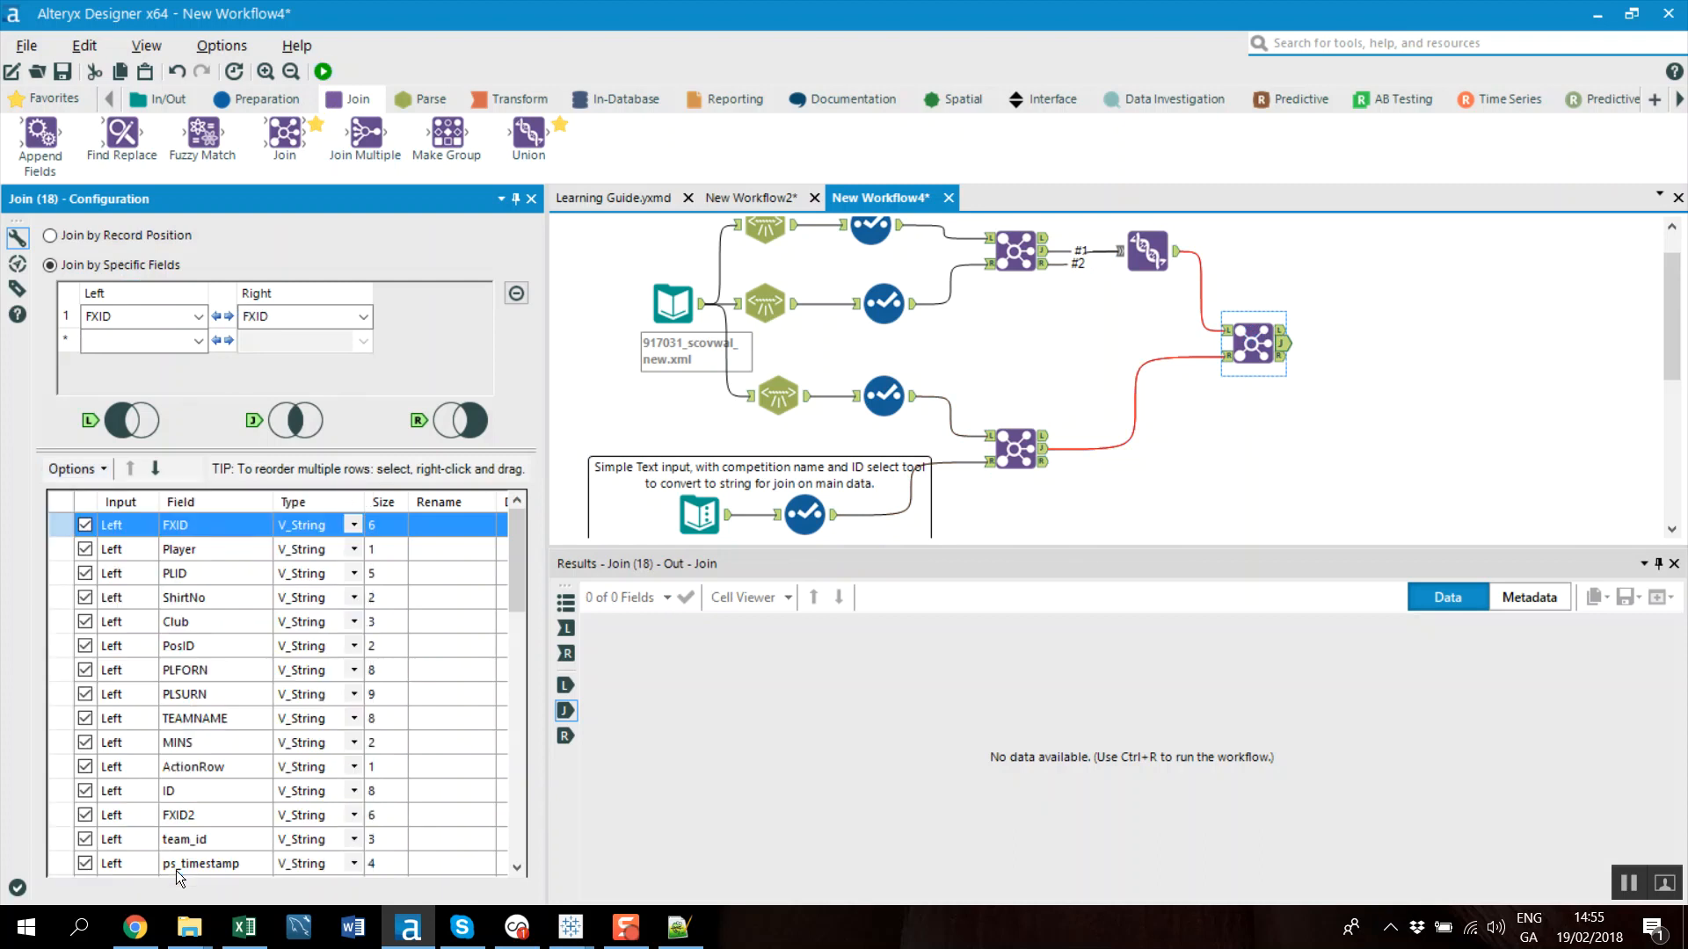
left_click(323, 71)
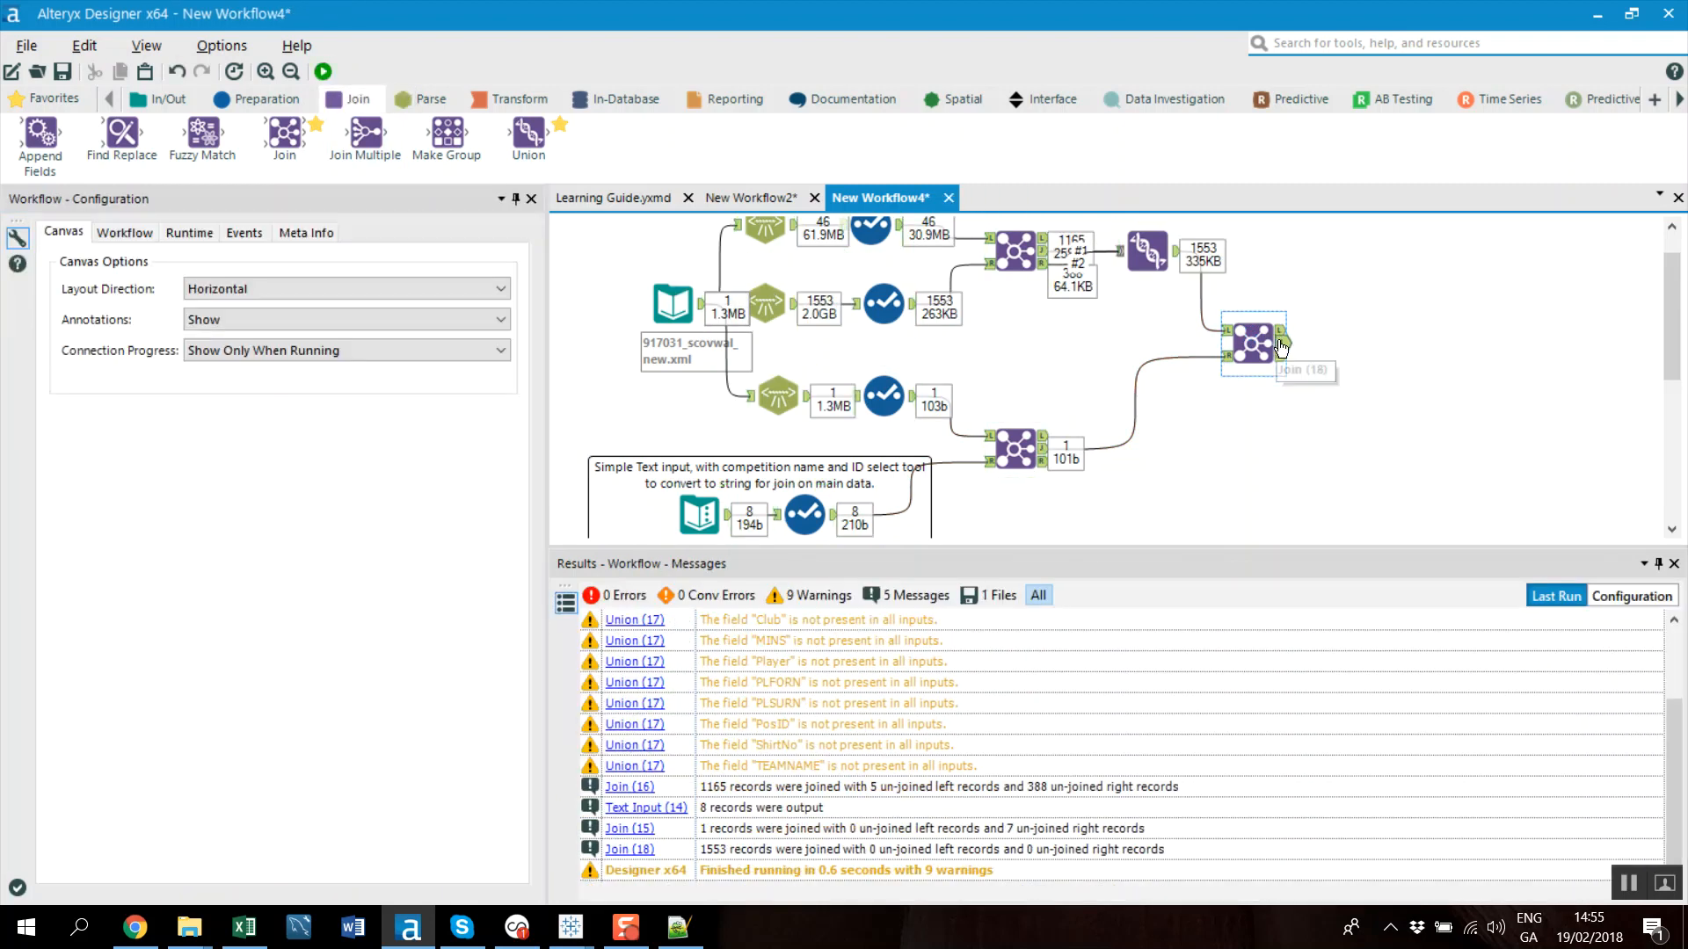
Examine the FXID Join's joined output across all fields, from the action columns through FxDate to Competition Name
left_click(1284, 350)
left_click_drag(802, 886, 1221, 940)
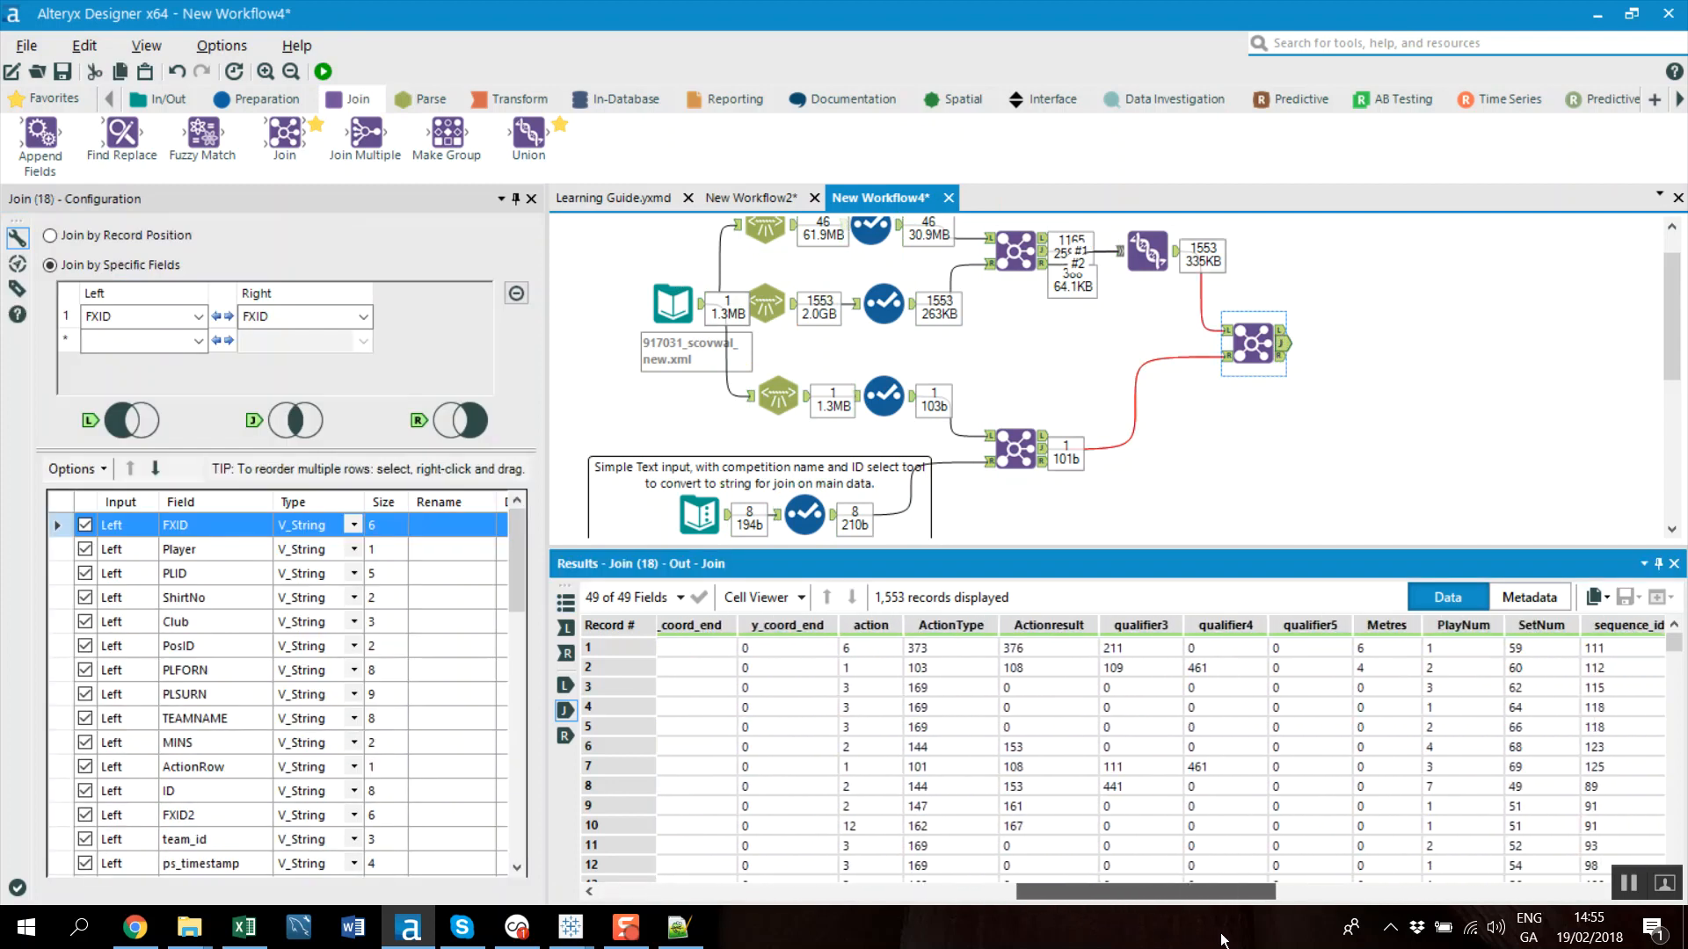
left_click_drag(787, 648, 1454, 650)
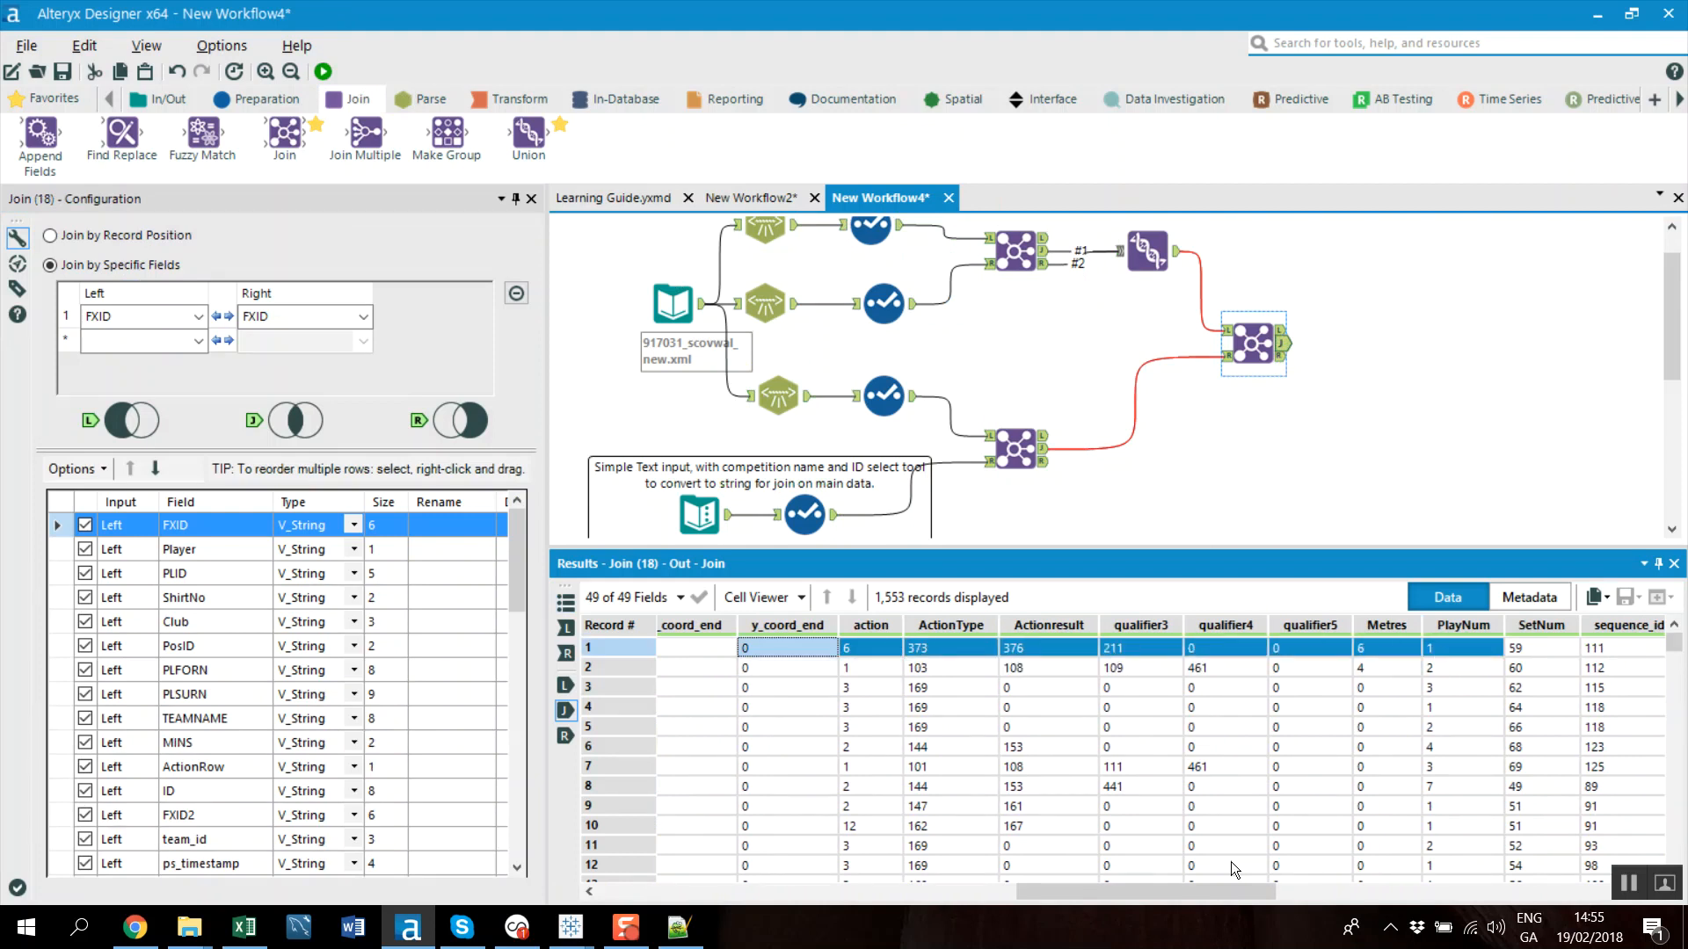
left_click_drag(1219, 889, 1452, 900)
left_click_drag(1517, 896, 1602, 893)
left_click_drag(862, 656, 1581, 649)
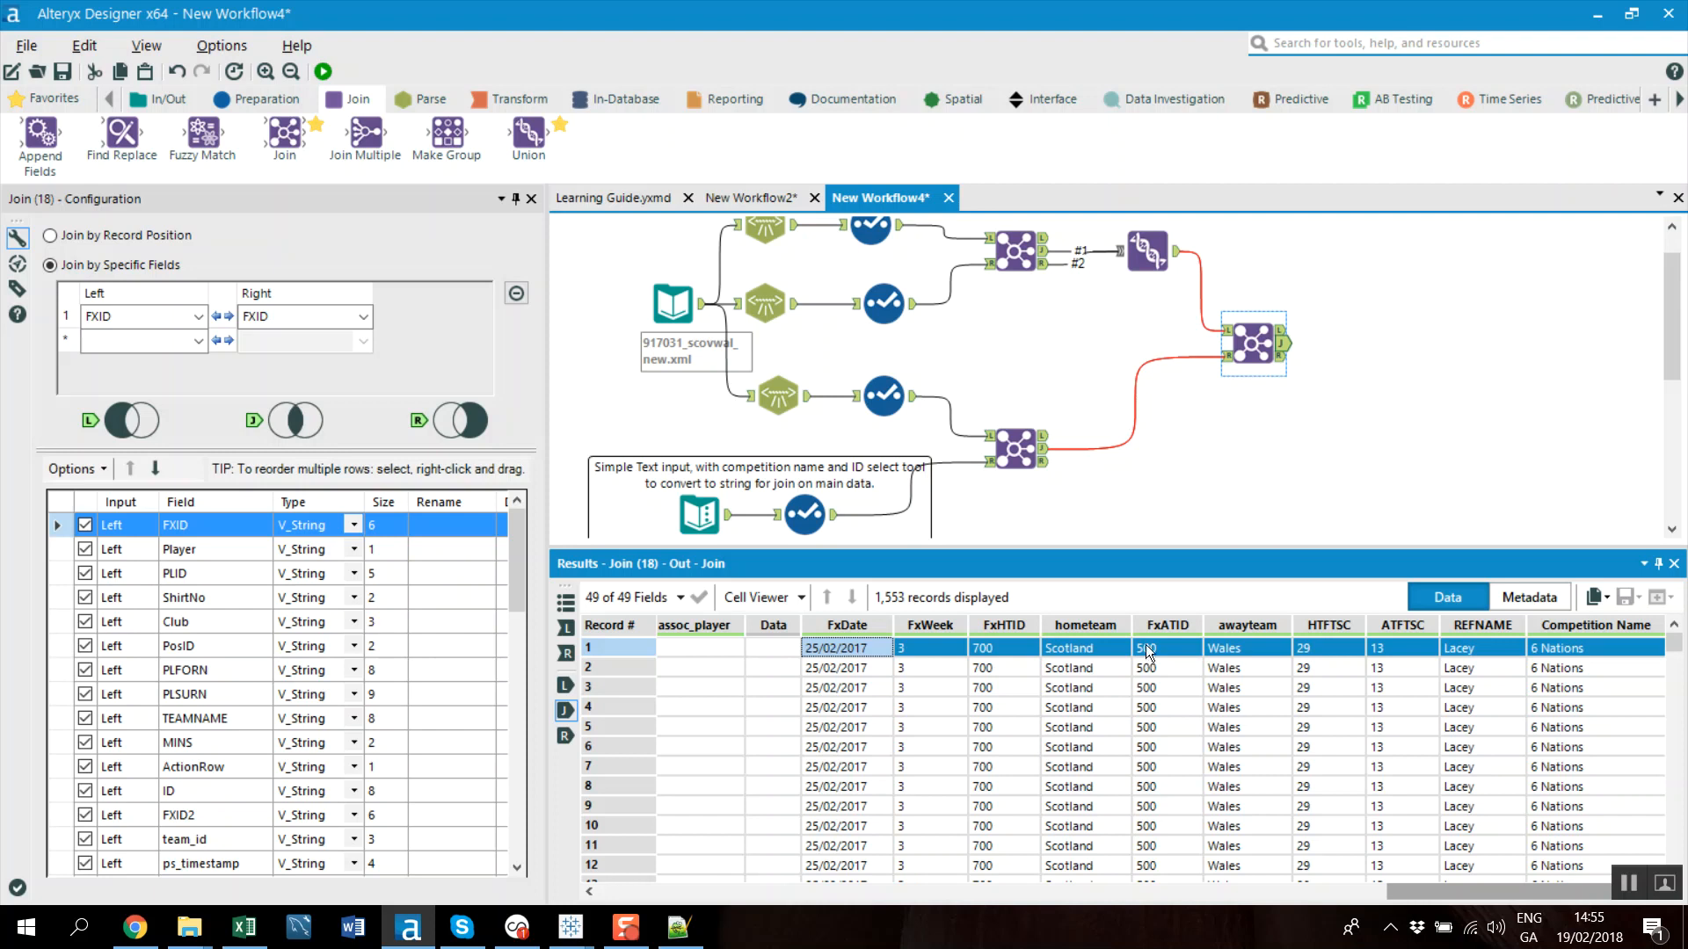
Shift the FXID Join on the canvas and examine the action to qualifier5 codes in the first records of its output
left_click_drag(1264, 349, 1184, 375)
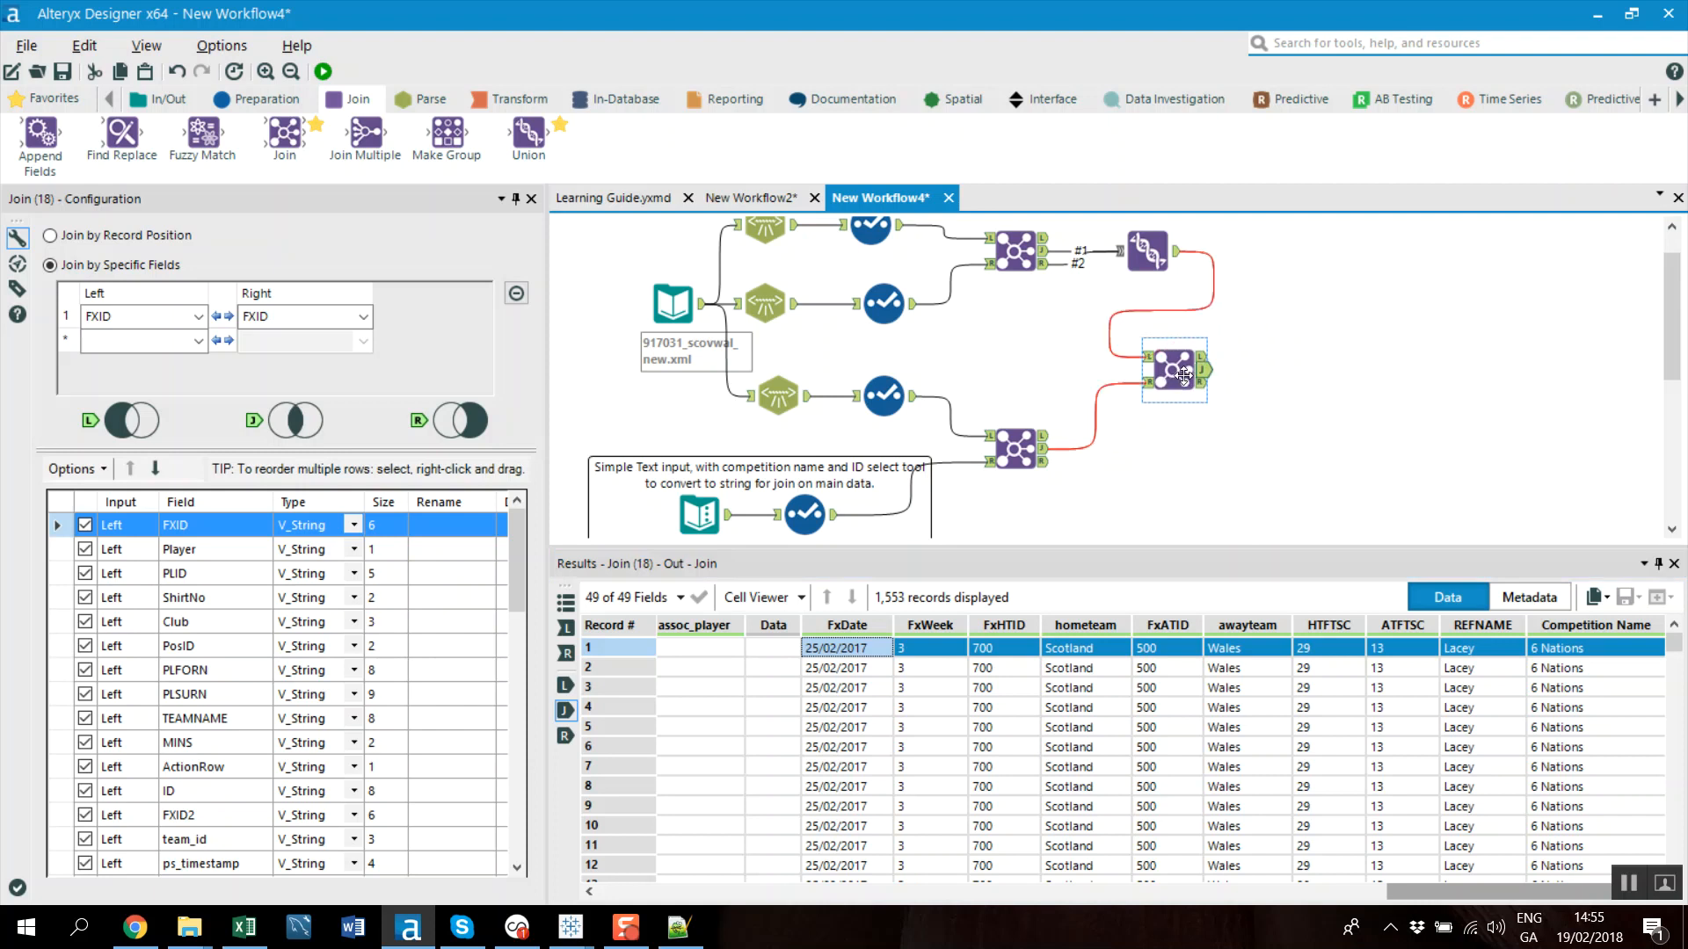
left_click_drag(1495, 890, 1094, 909)
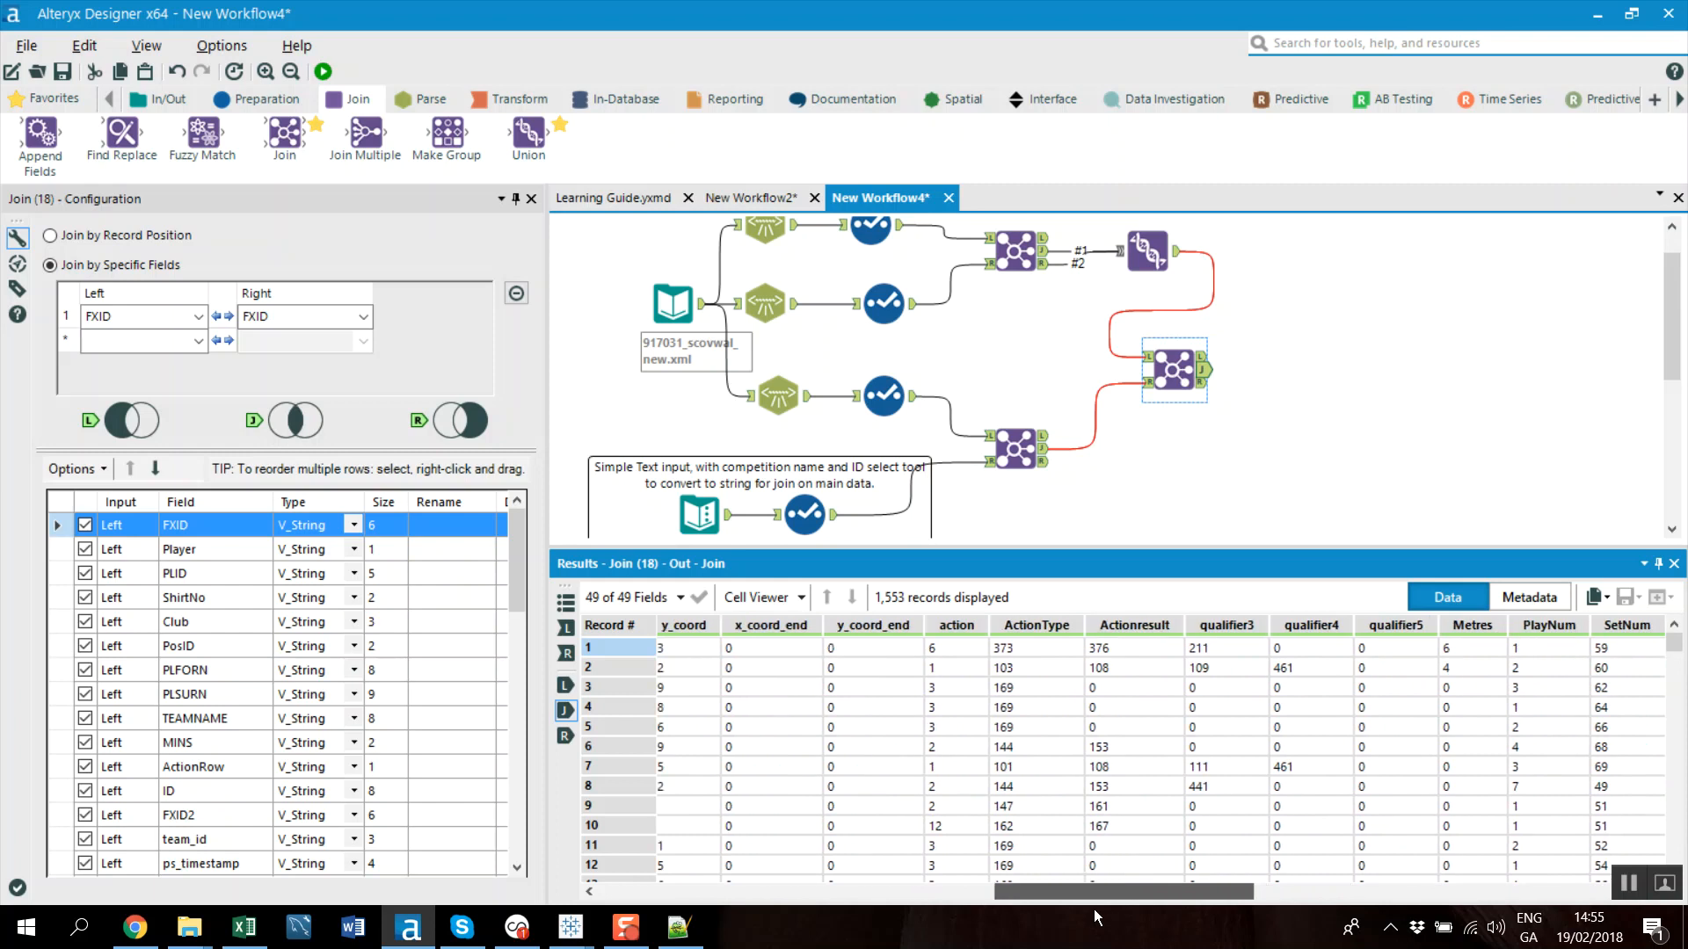
left_click(943, 647)
left_click(1020, 642)
key("Right")
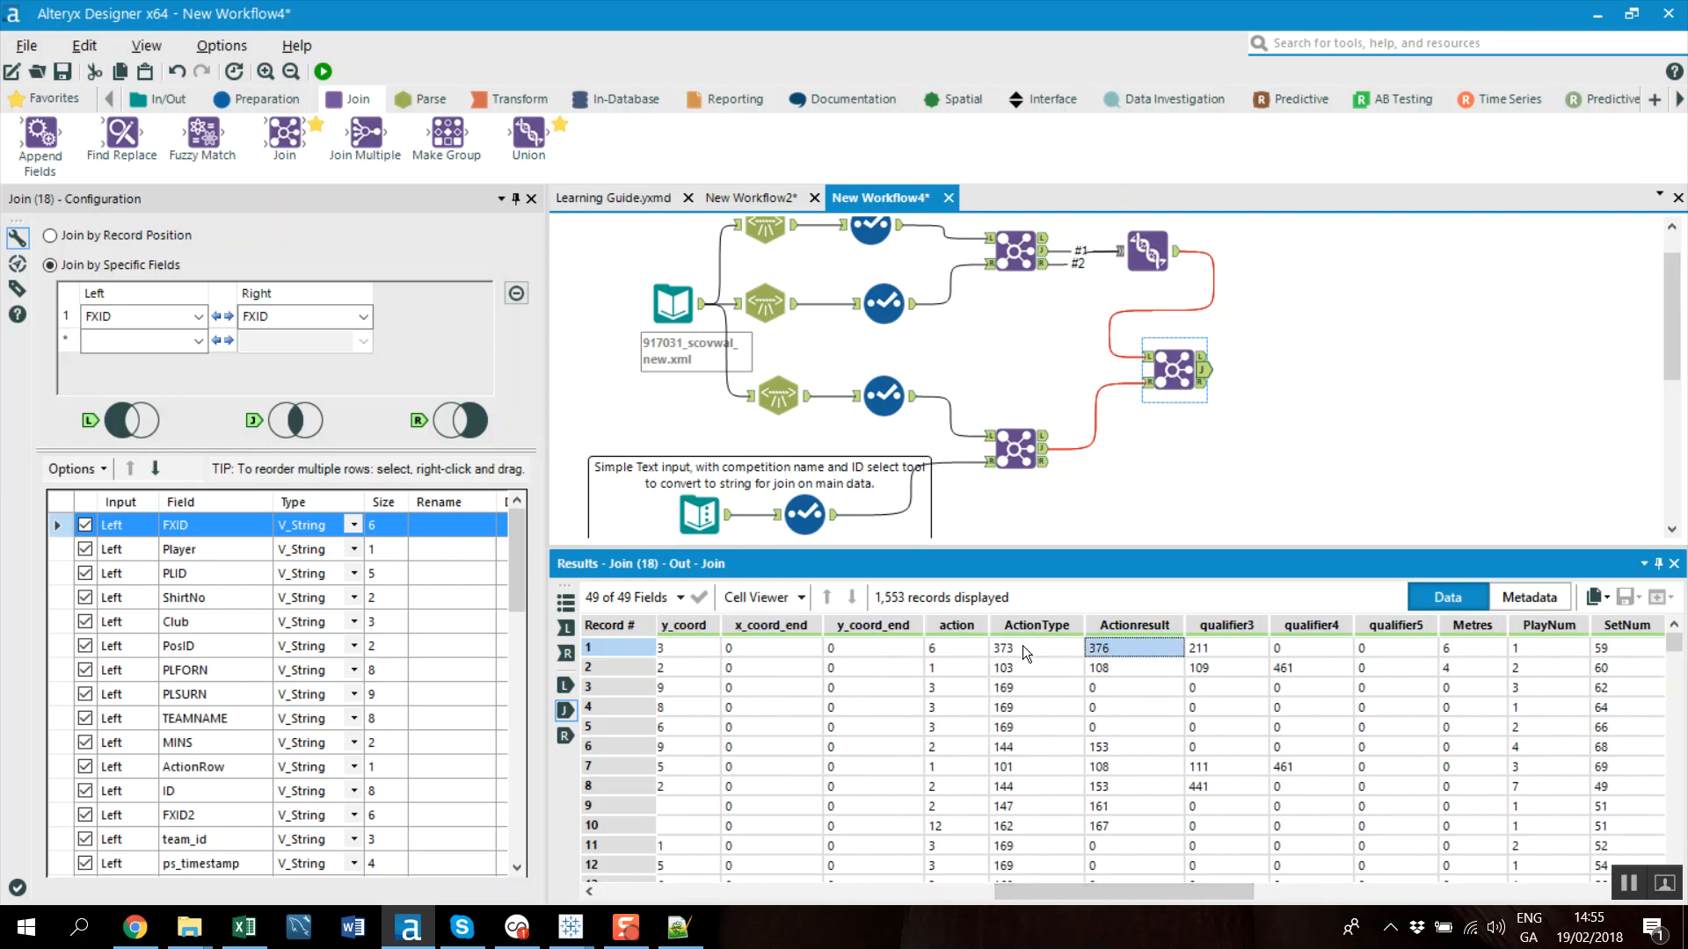
left_click_drag(941, 646, 1379, 666)
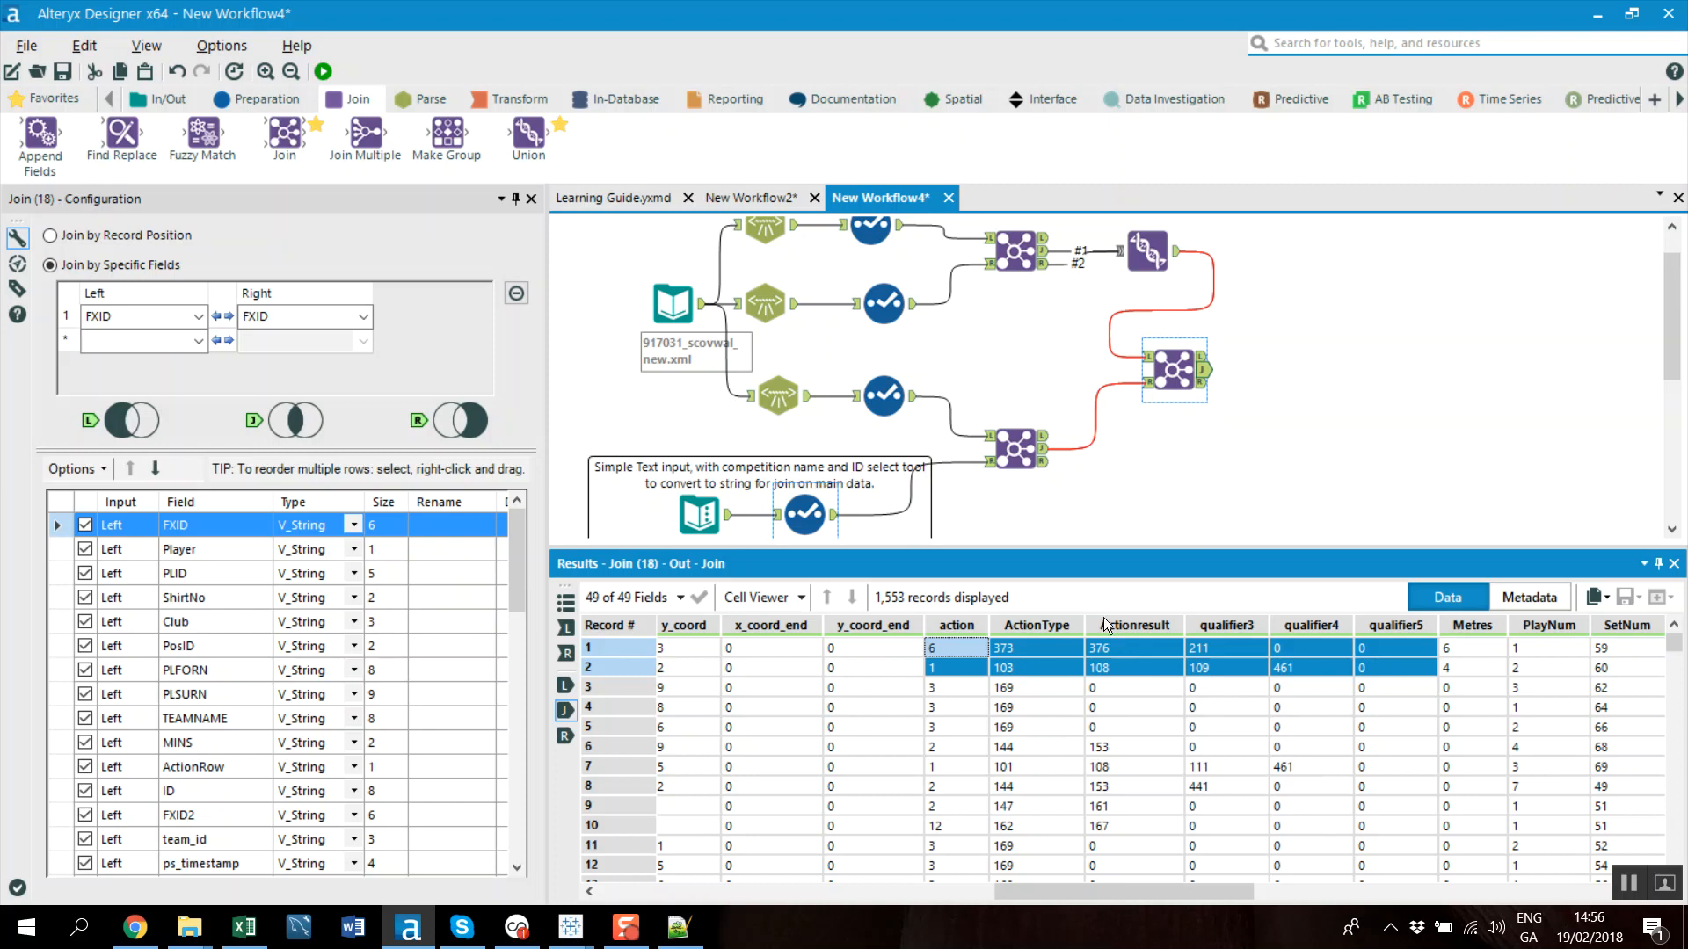
Reposition the FXID Join below the Union and add an Input Data tool above it that reads Opta-Event-ID2.xlsx
left_click_drag(1177, 379, 1230, 419)
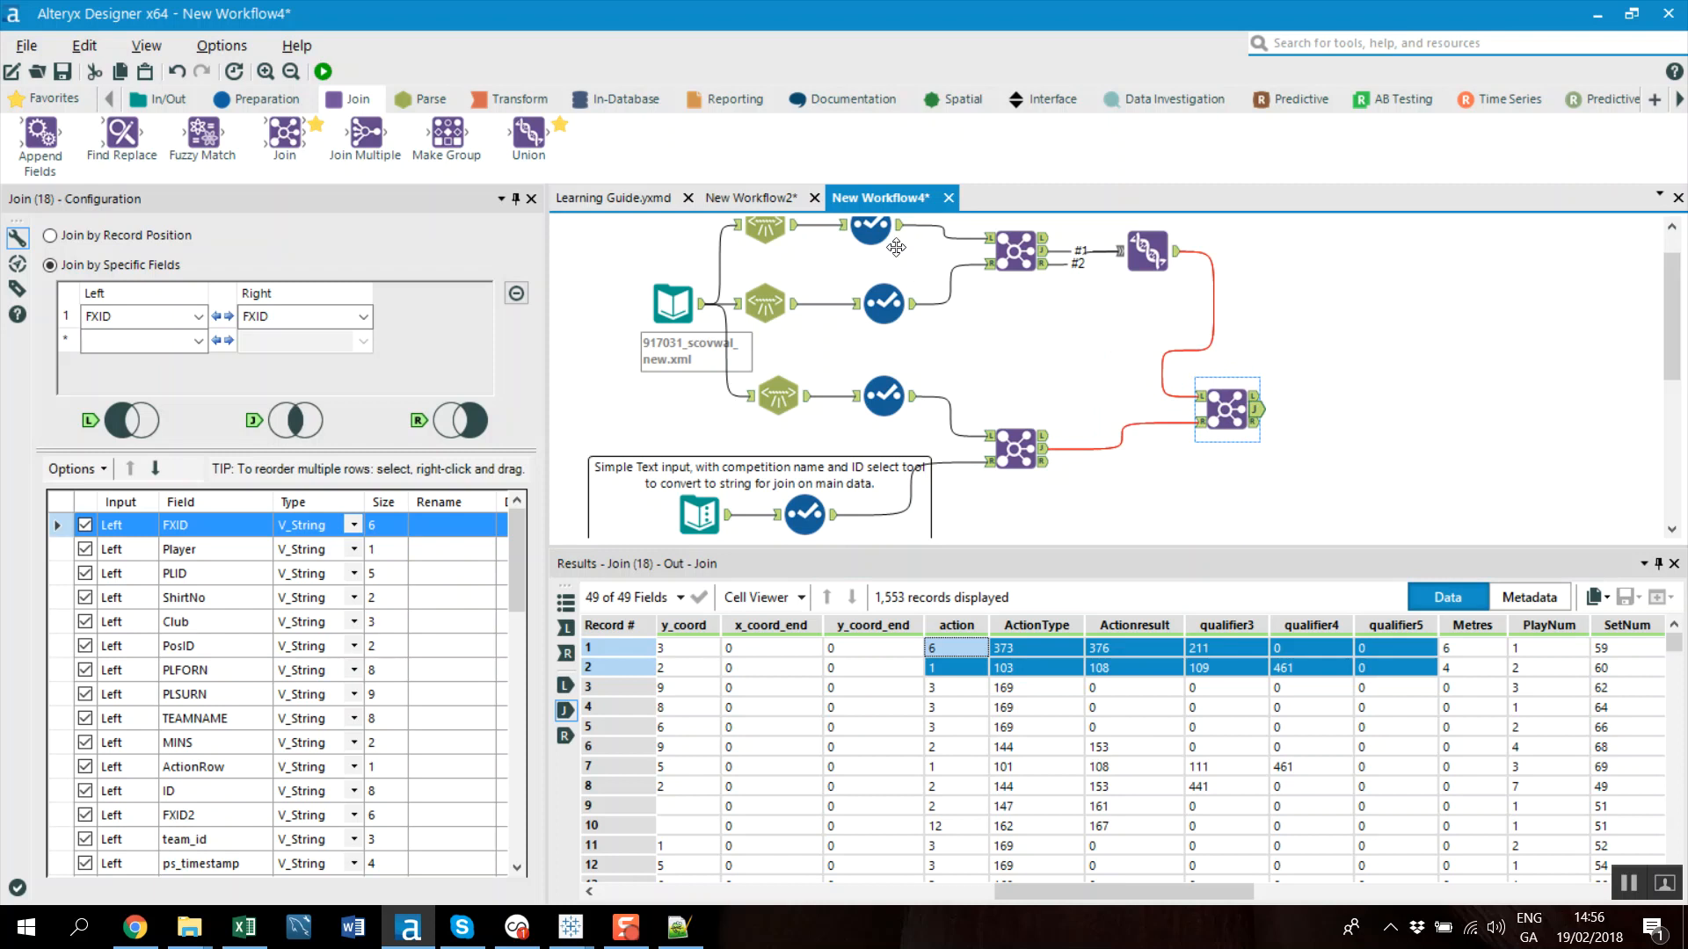
left_click(159, 102)
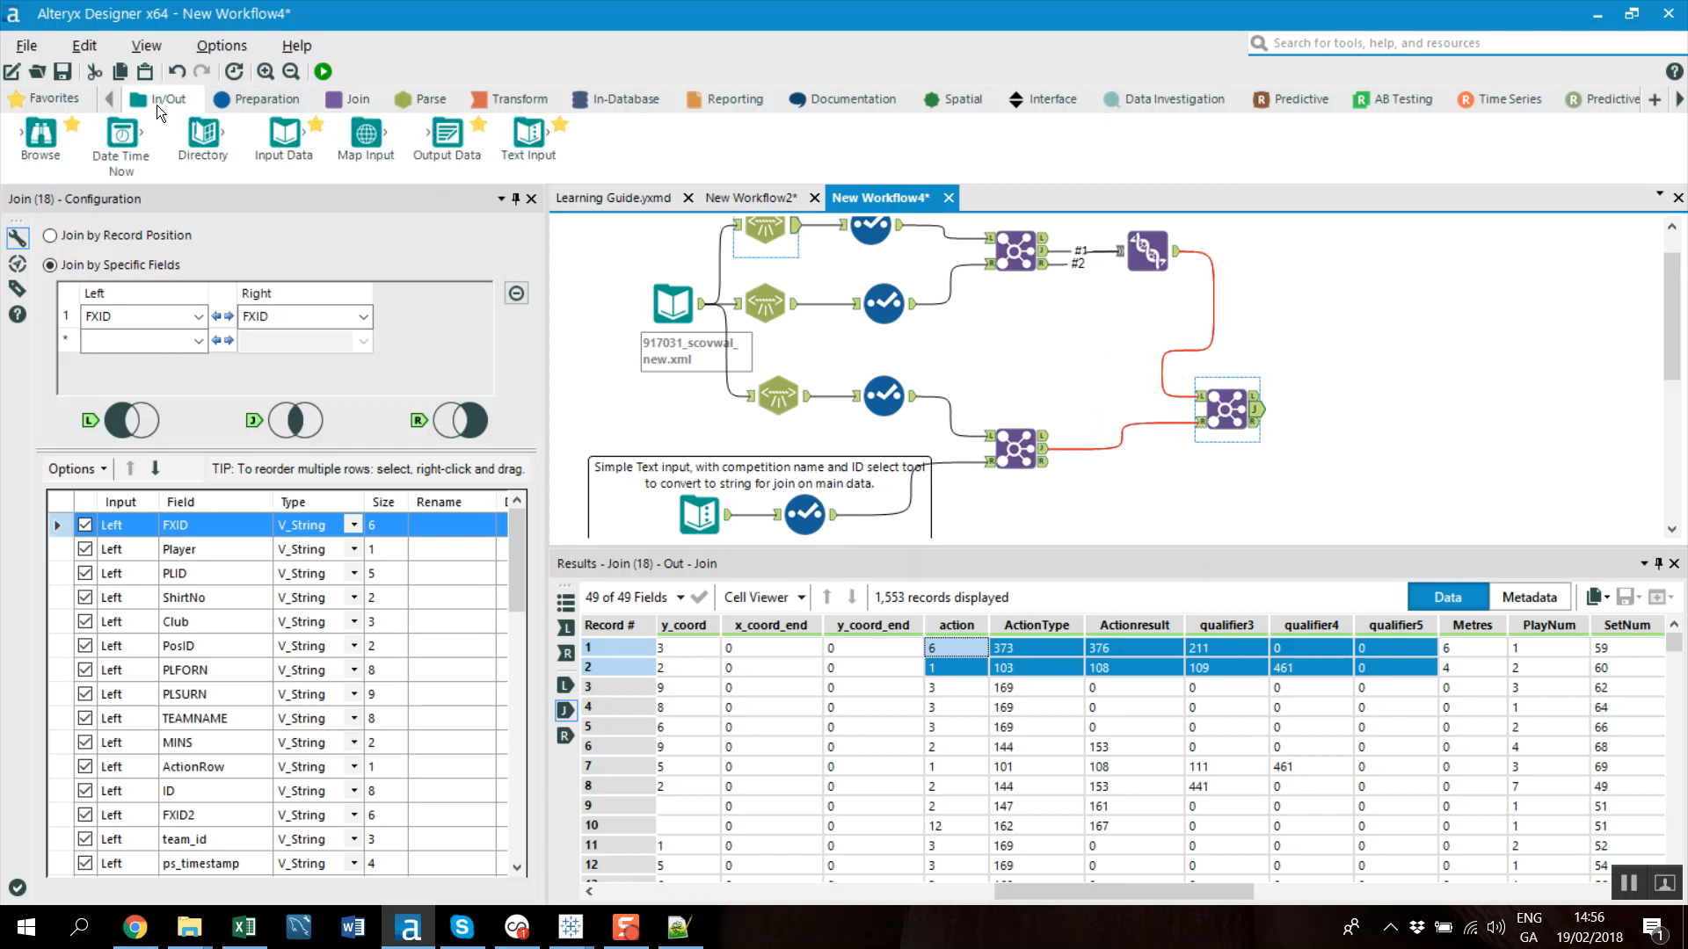
left_click_drag(283, 132, 1288, 312)
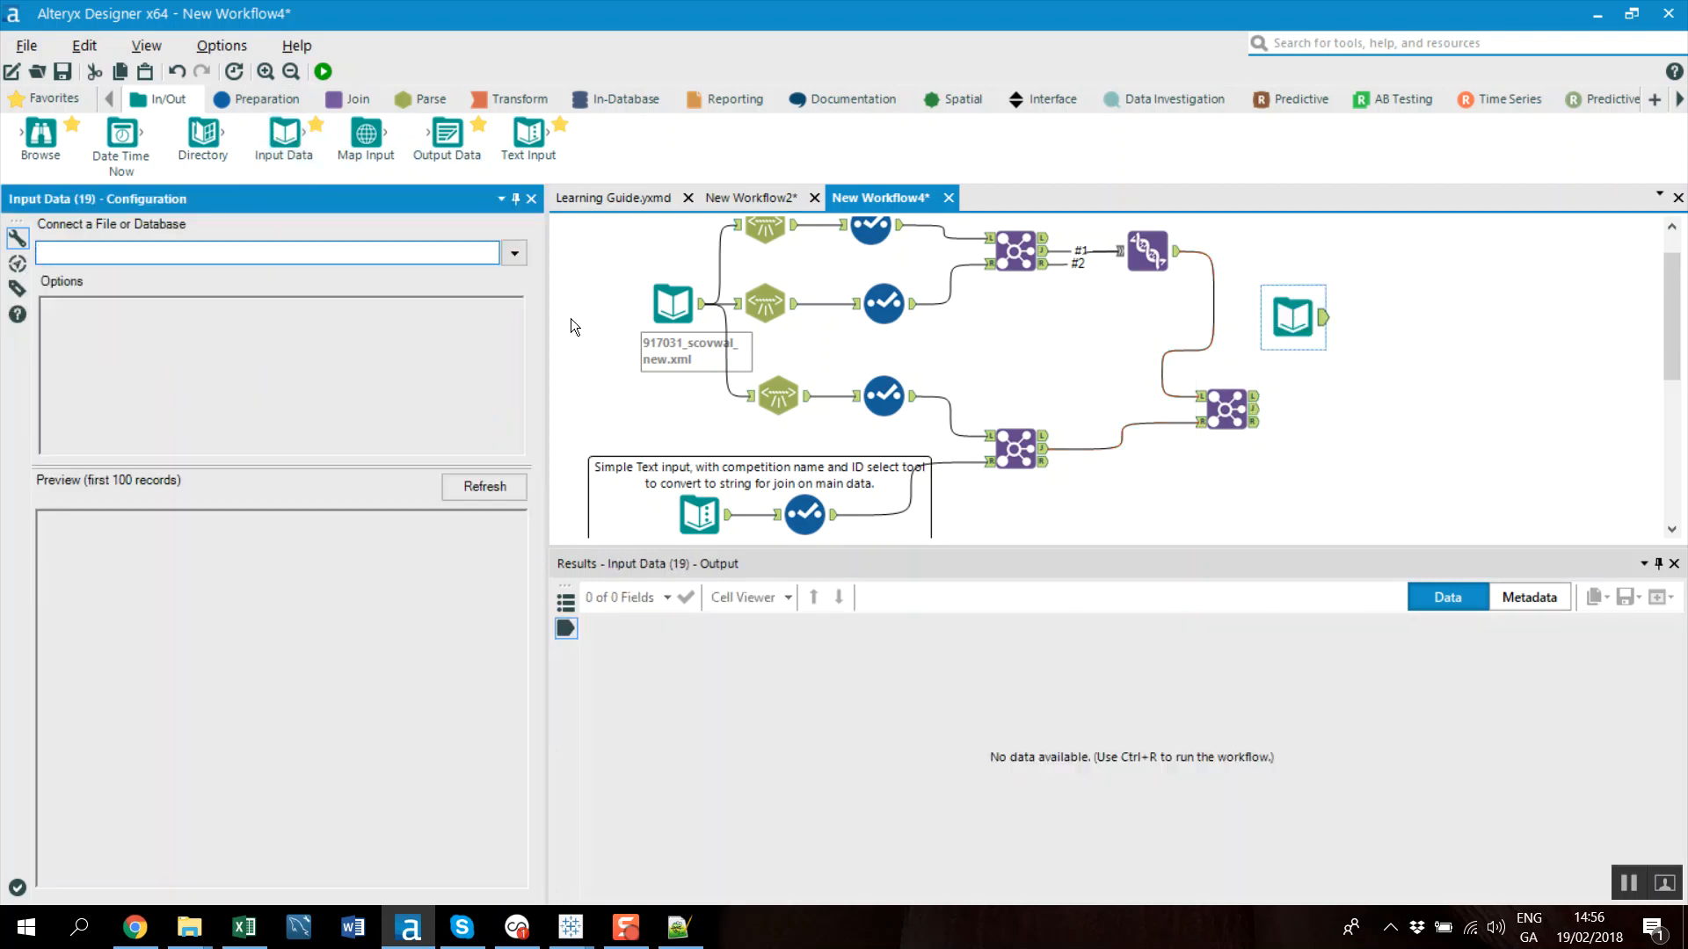
left_click(515, 254)
left_click(443, 276)
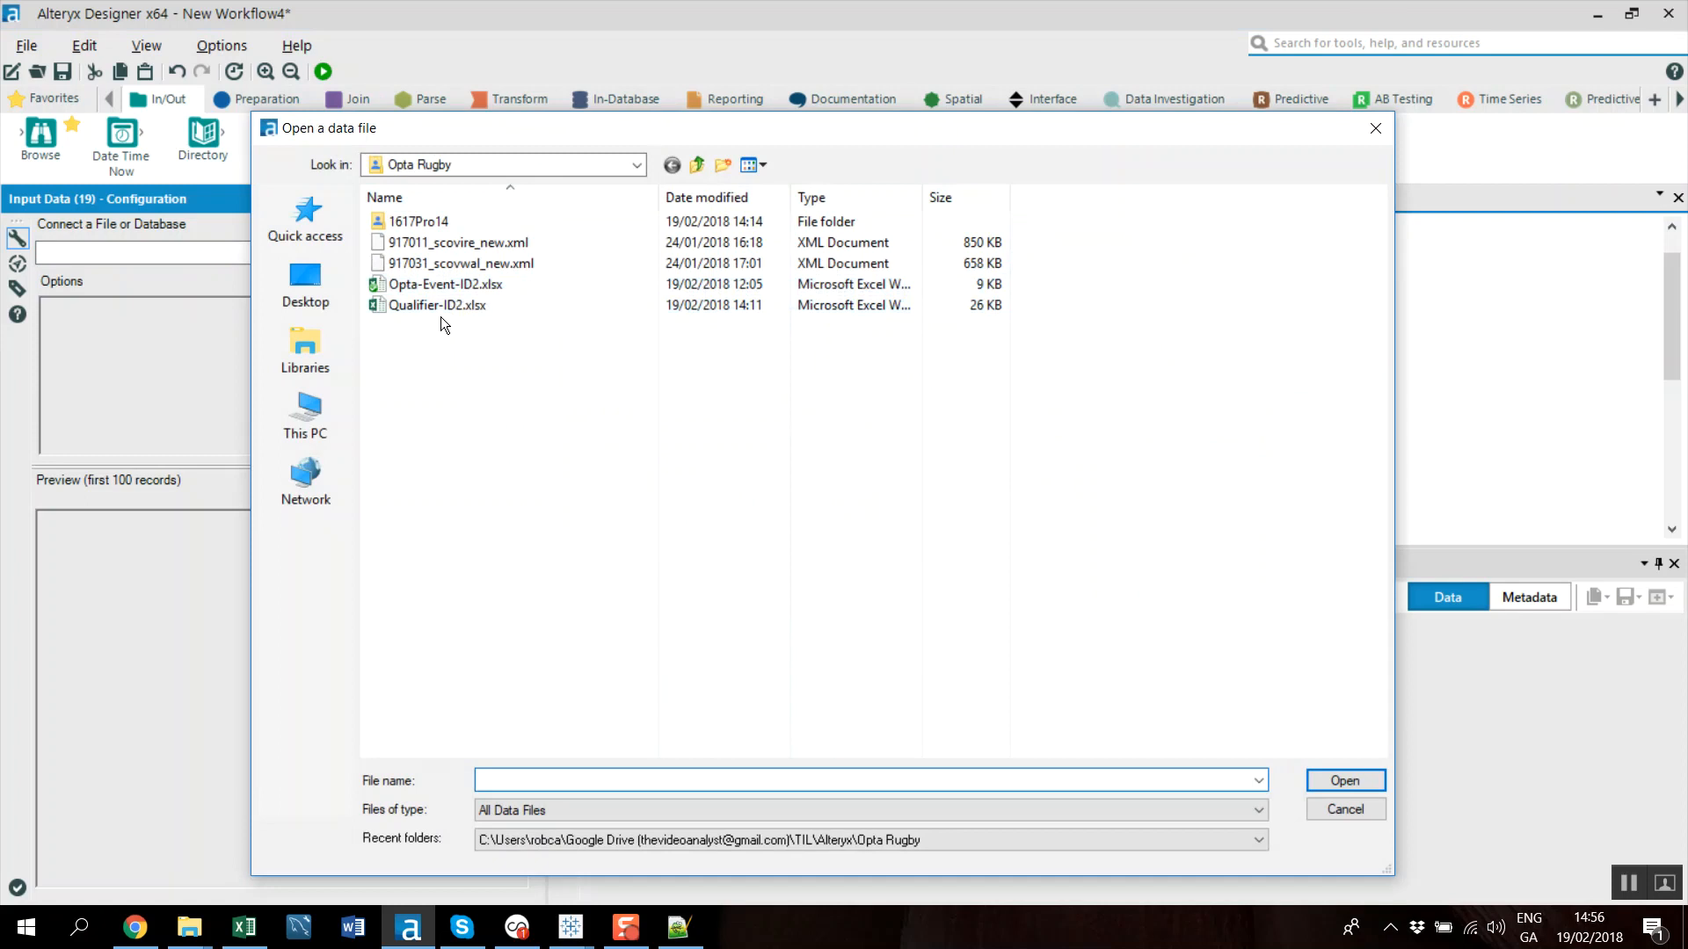
double_click(403, 287)
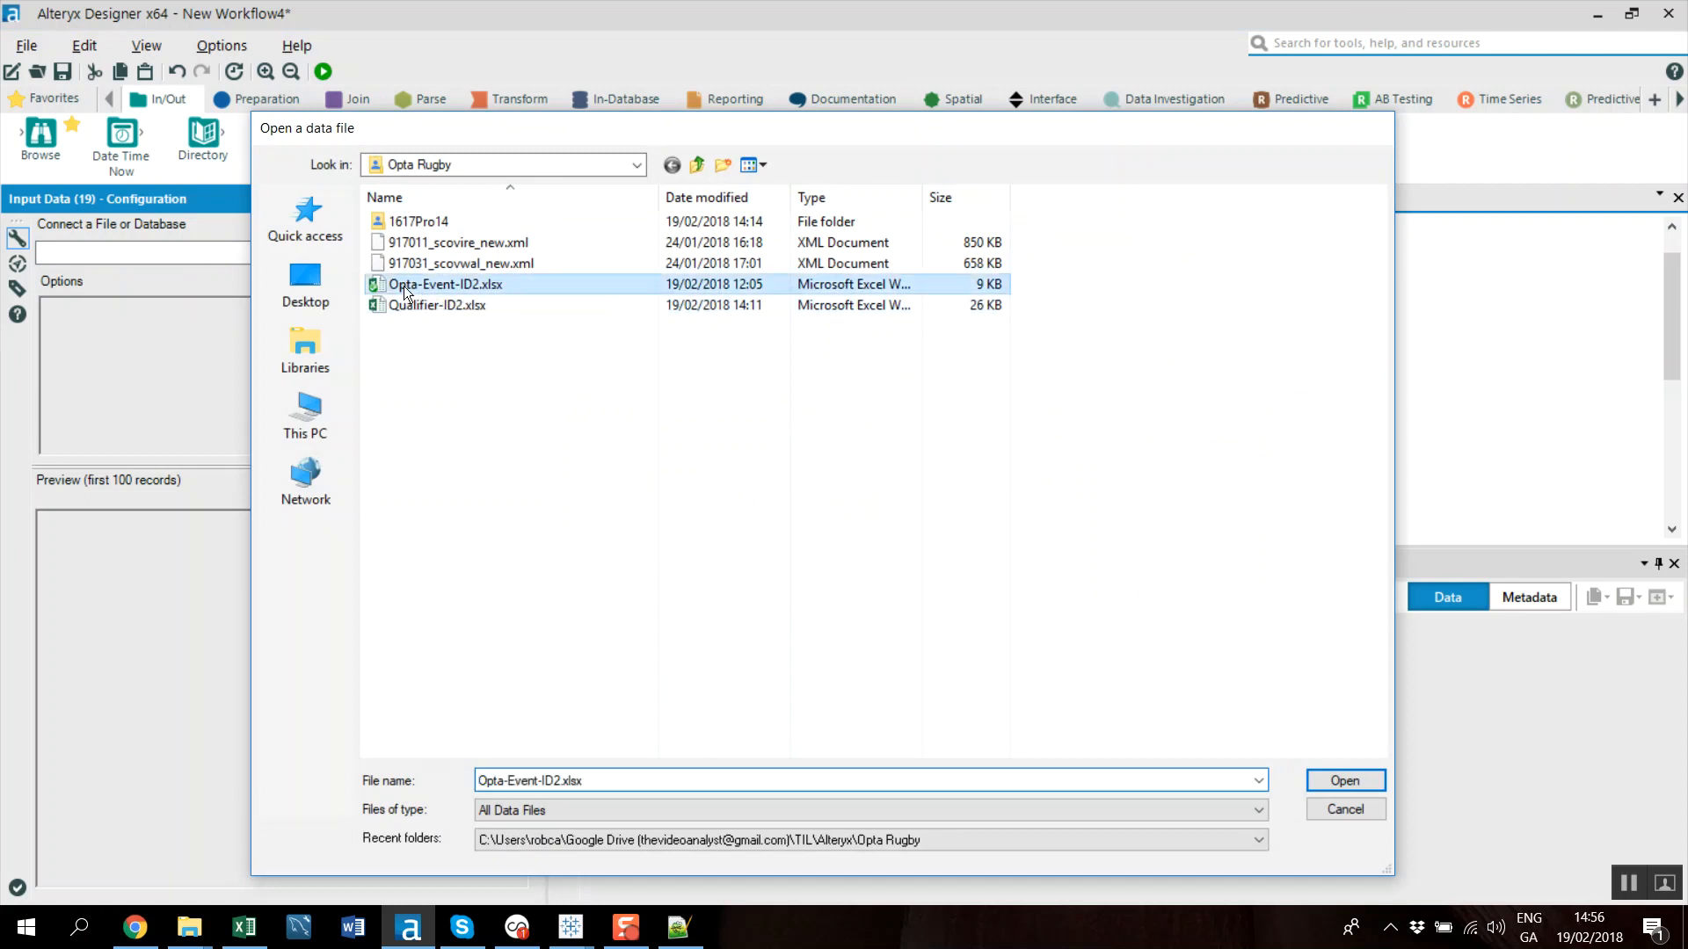
double_click(561, 215)
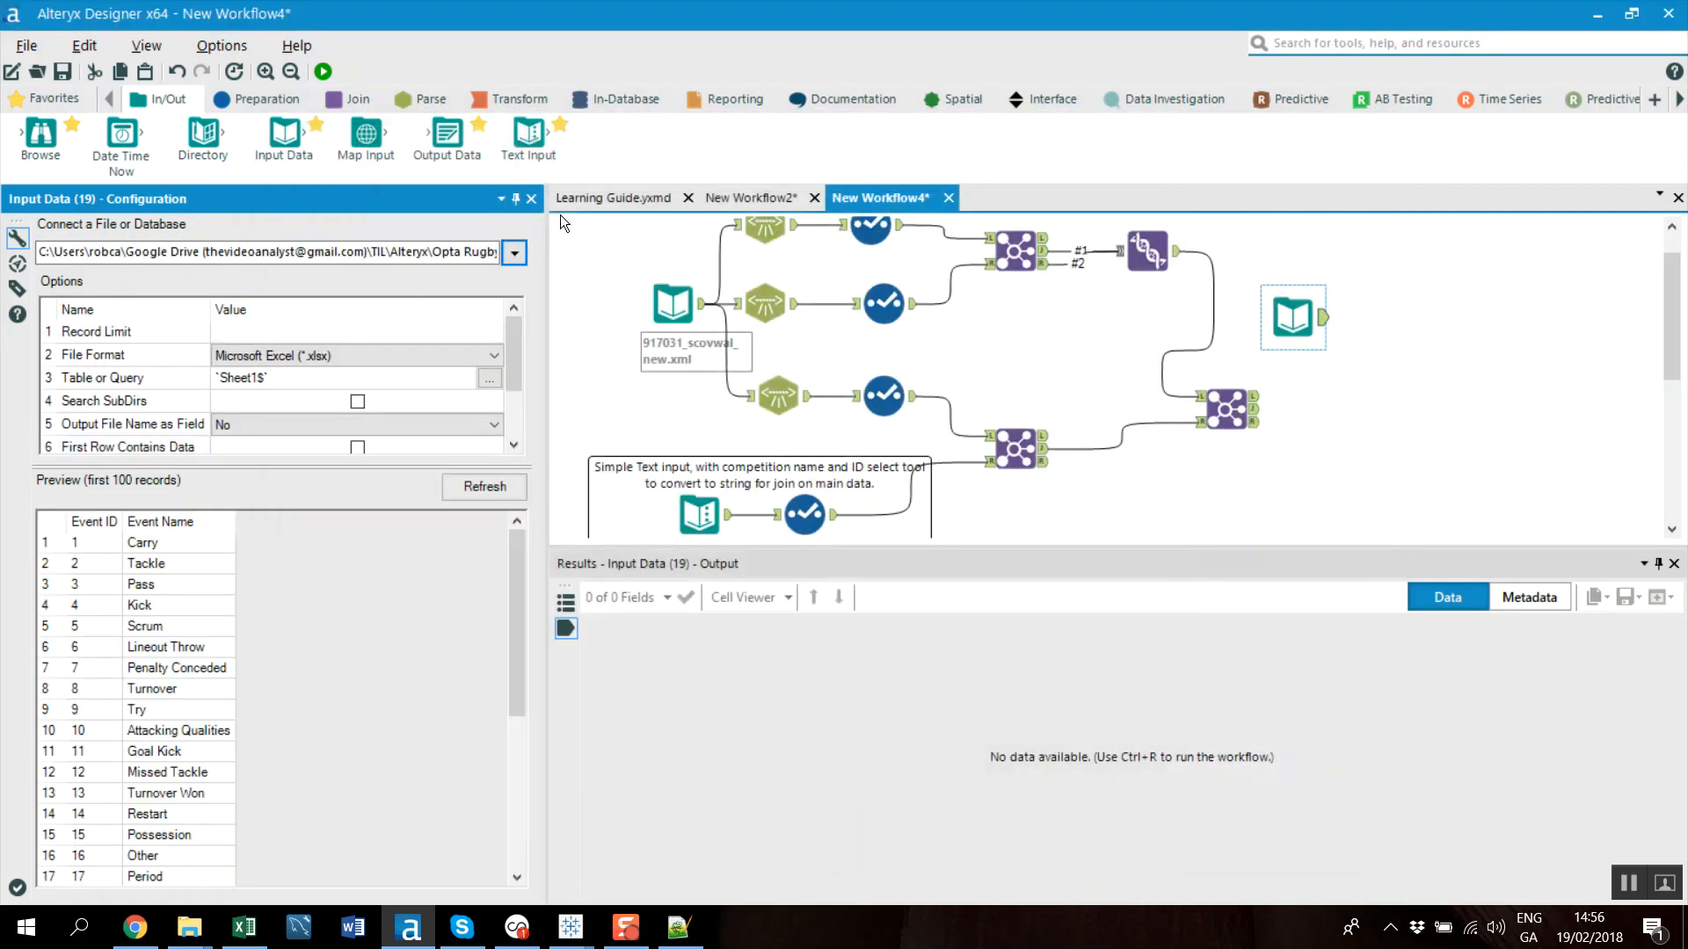
Examine how Event ID and Event Name pair up in the first rows of the Opta-Event-ID2.xlsx preview
left_click(88, 543)
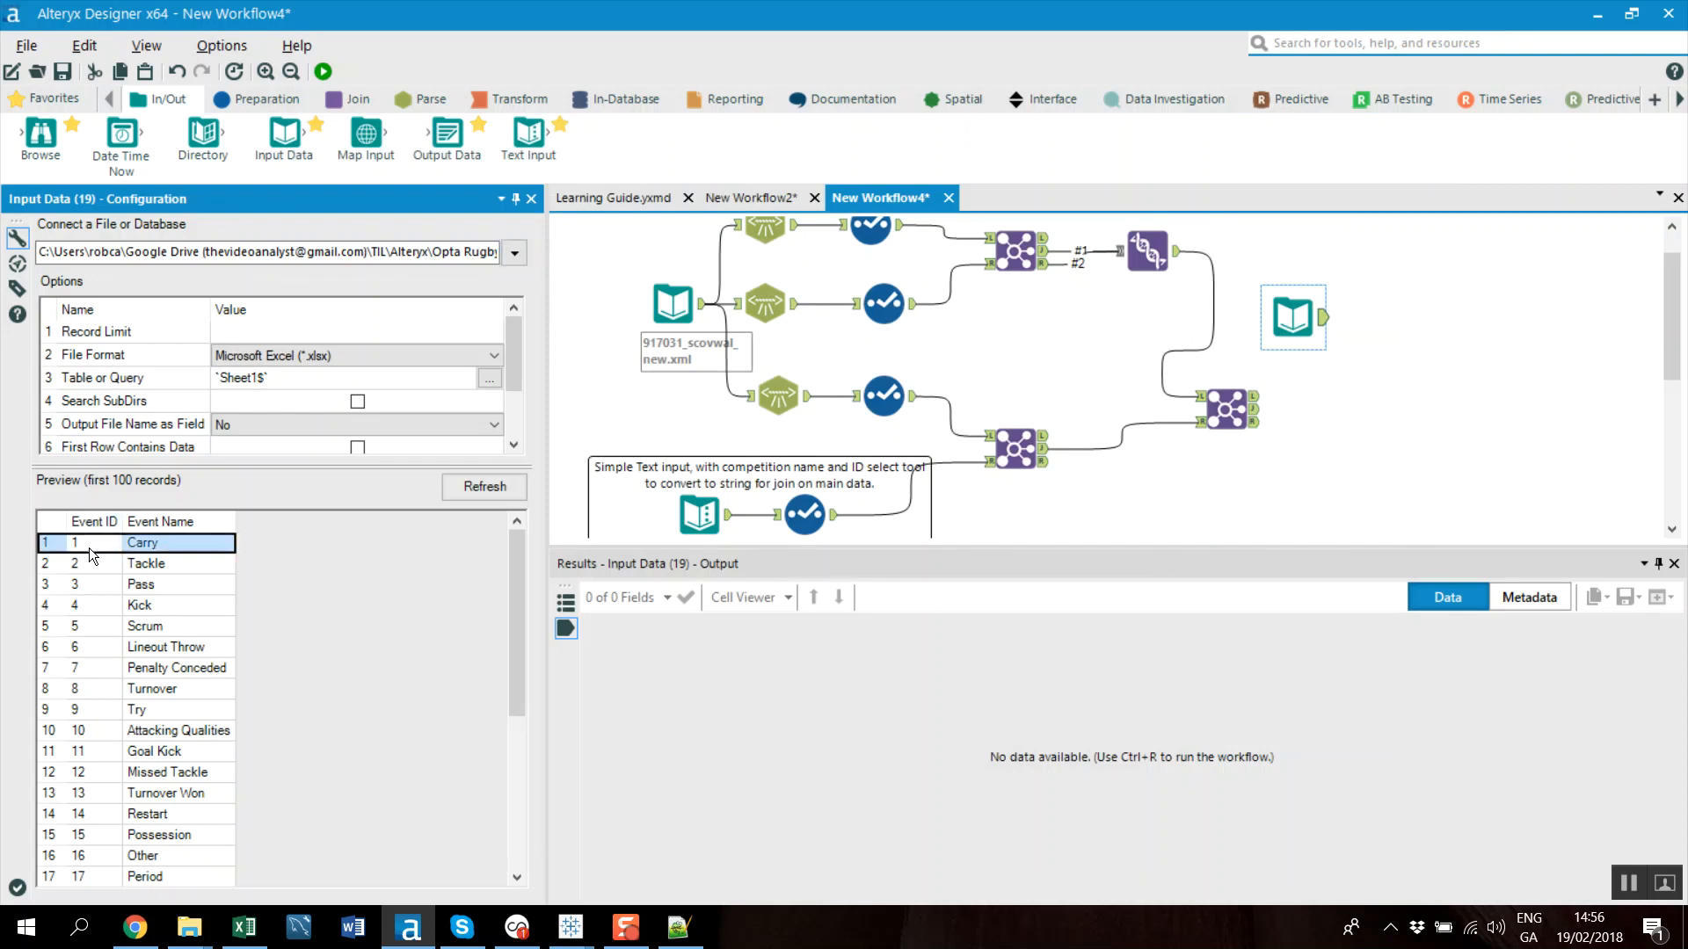
left_click(178, 543)
left_click(183, 565)
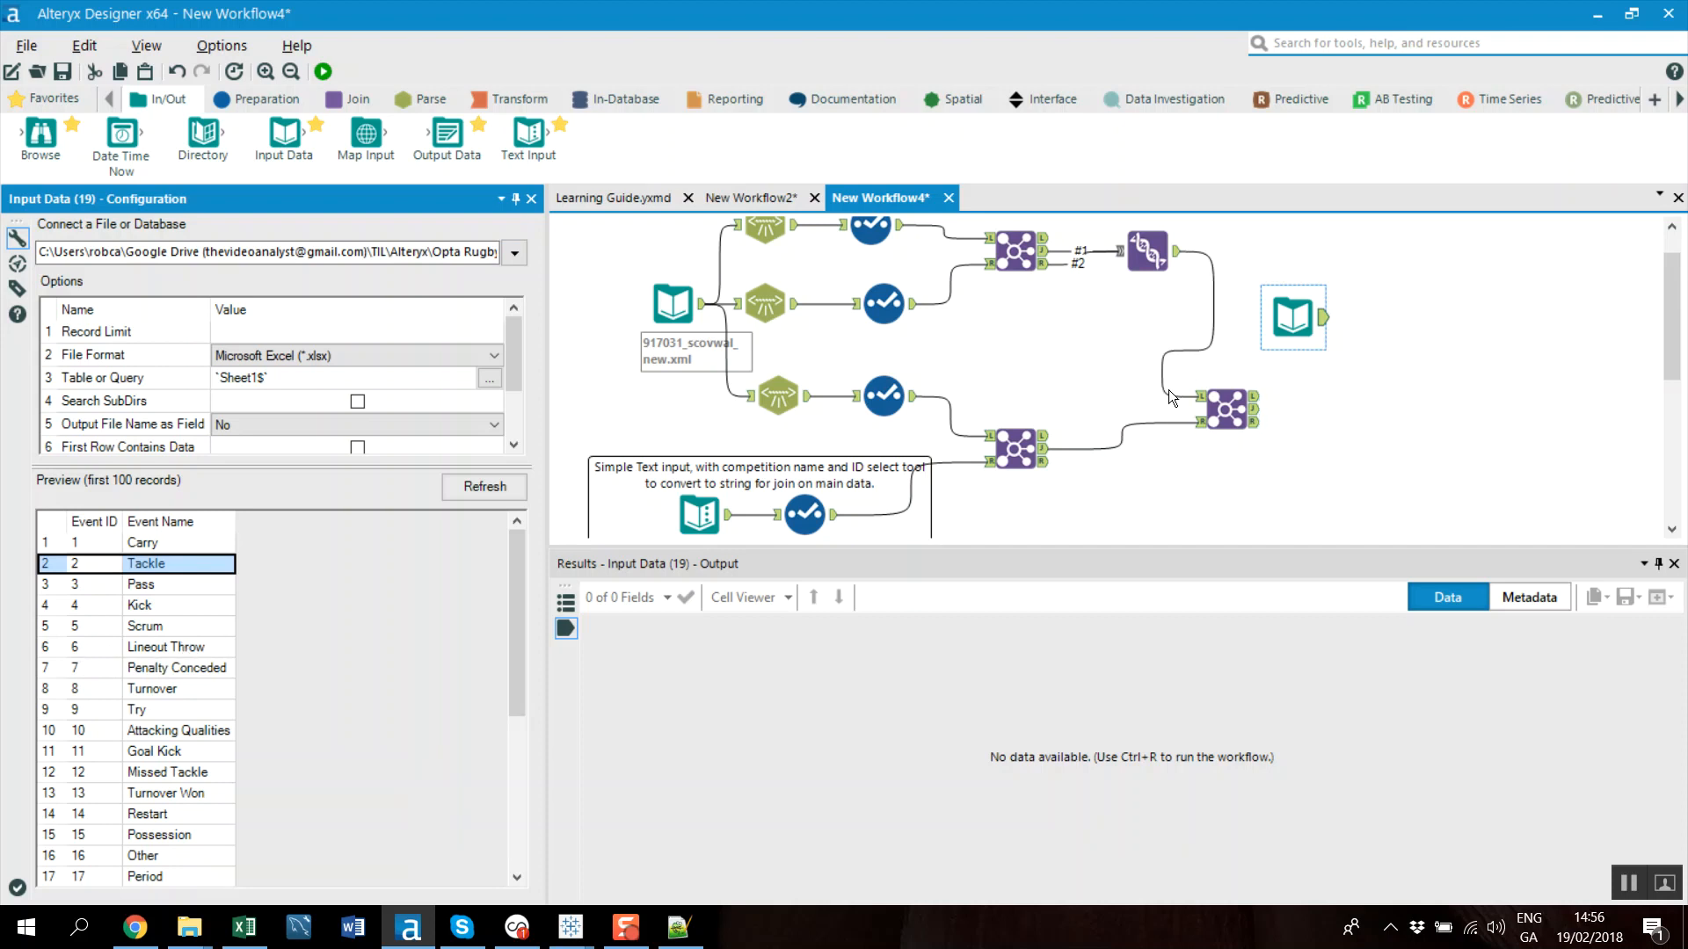
Add a Select tool after the Opta-Event-ID2.xlsx input and set the Event ID field type to String
left_click(258, 98)
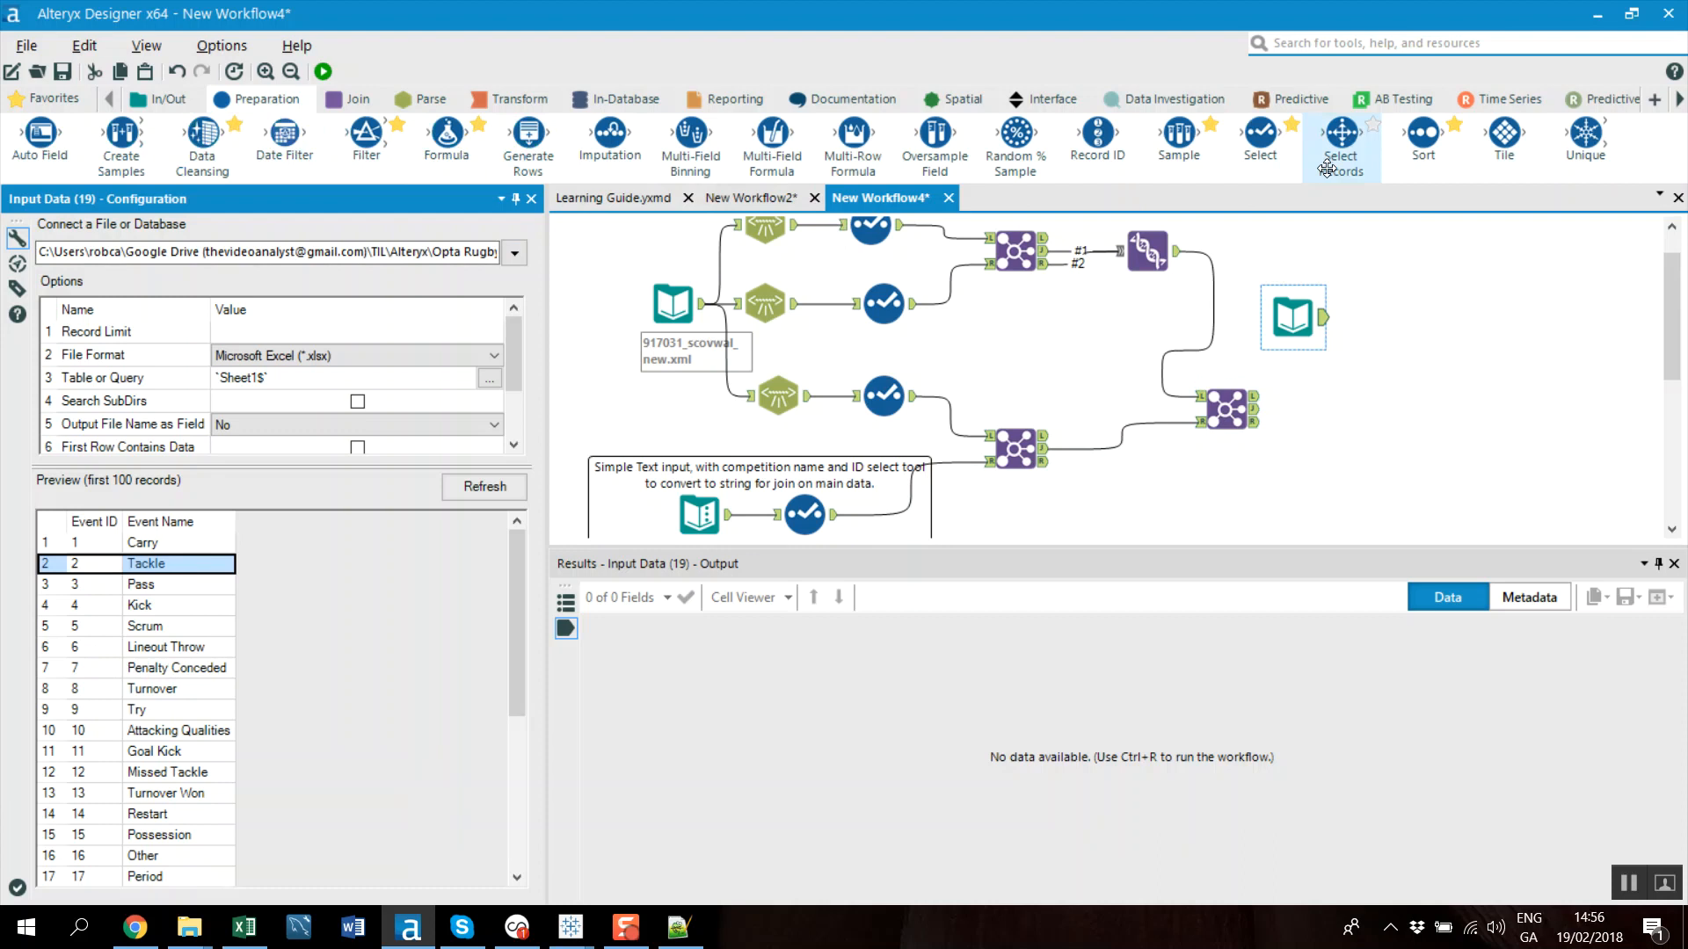
left_click_drag(1274, 143, 1398, 319)
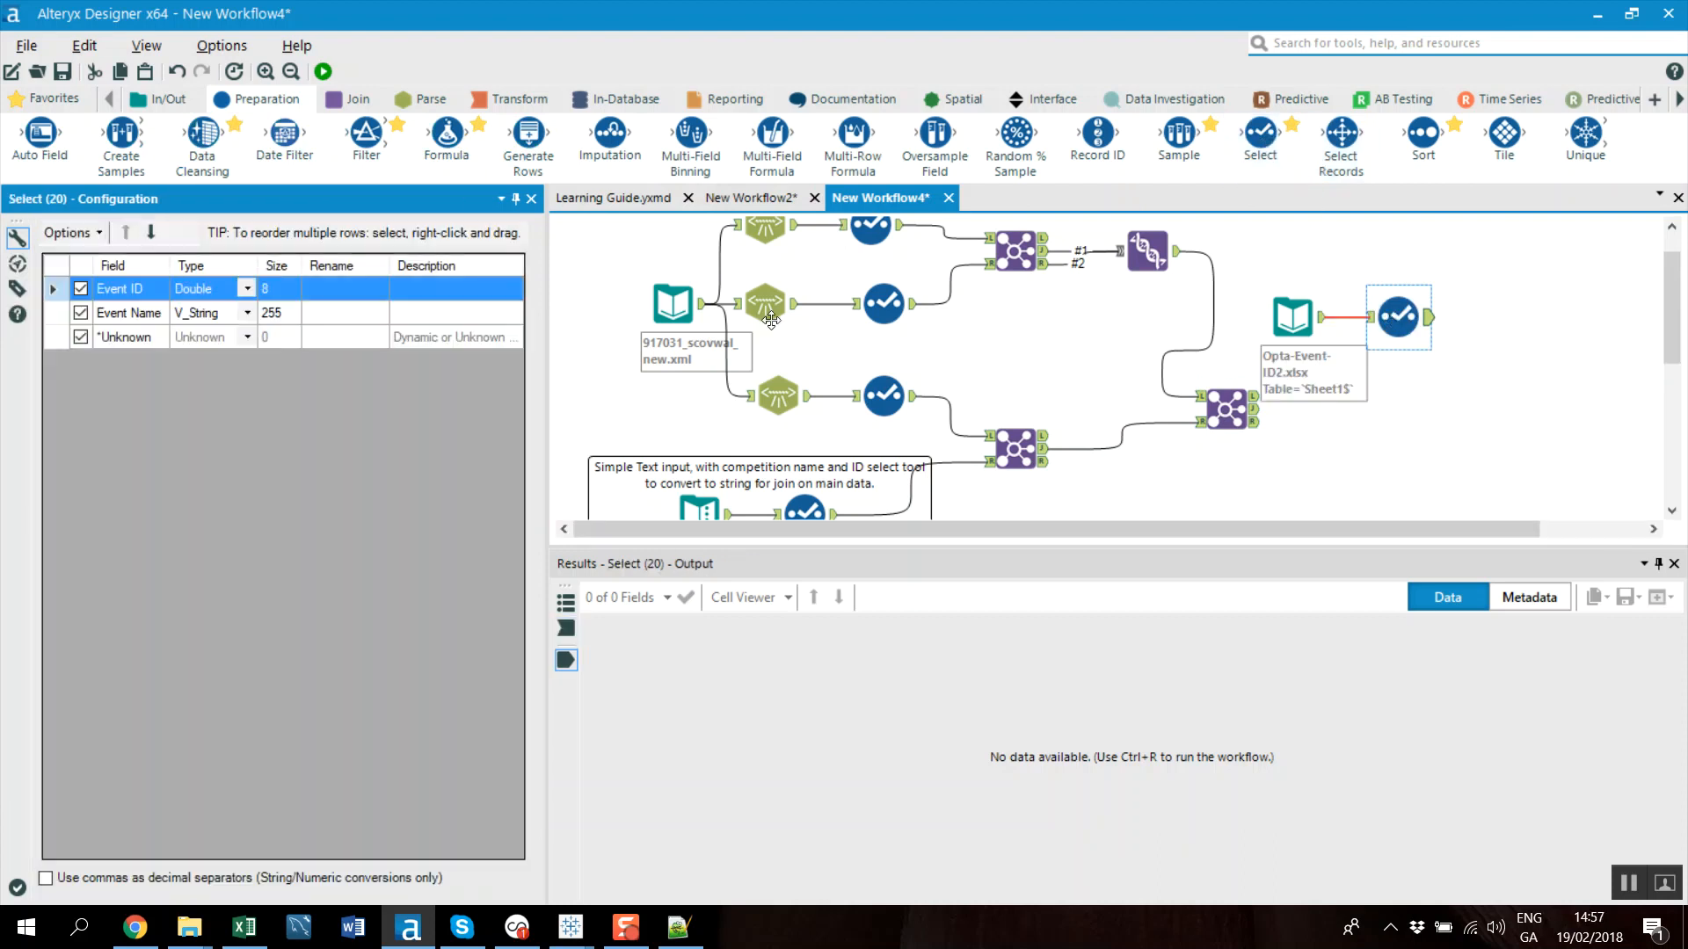
left_click(246, 288)
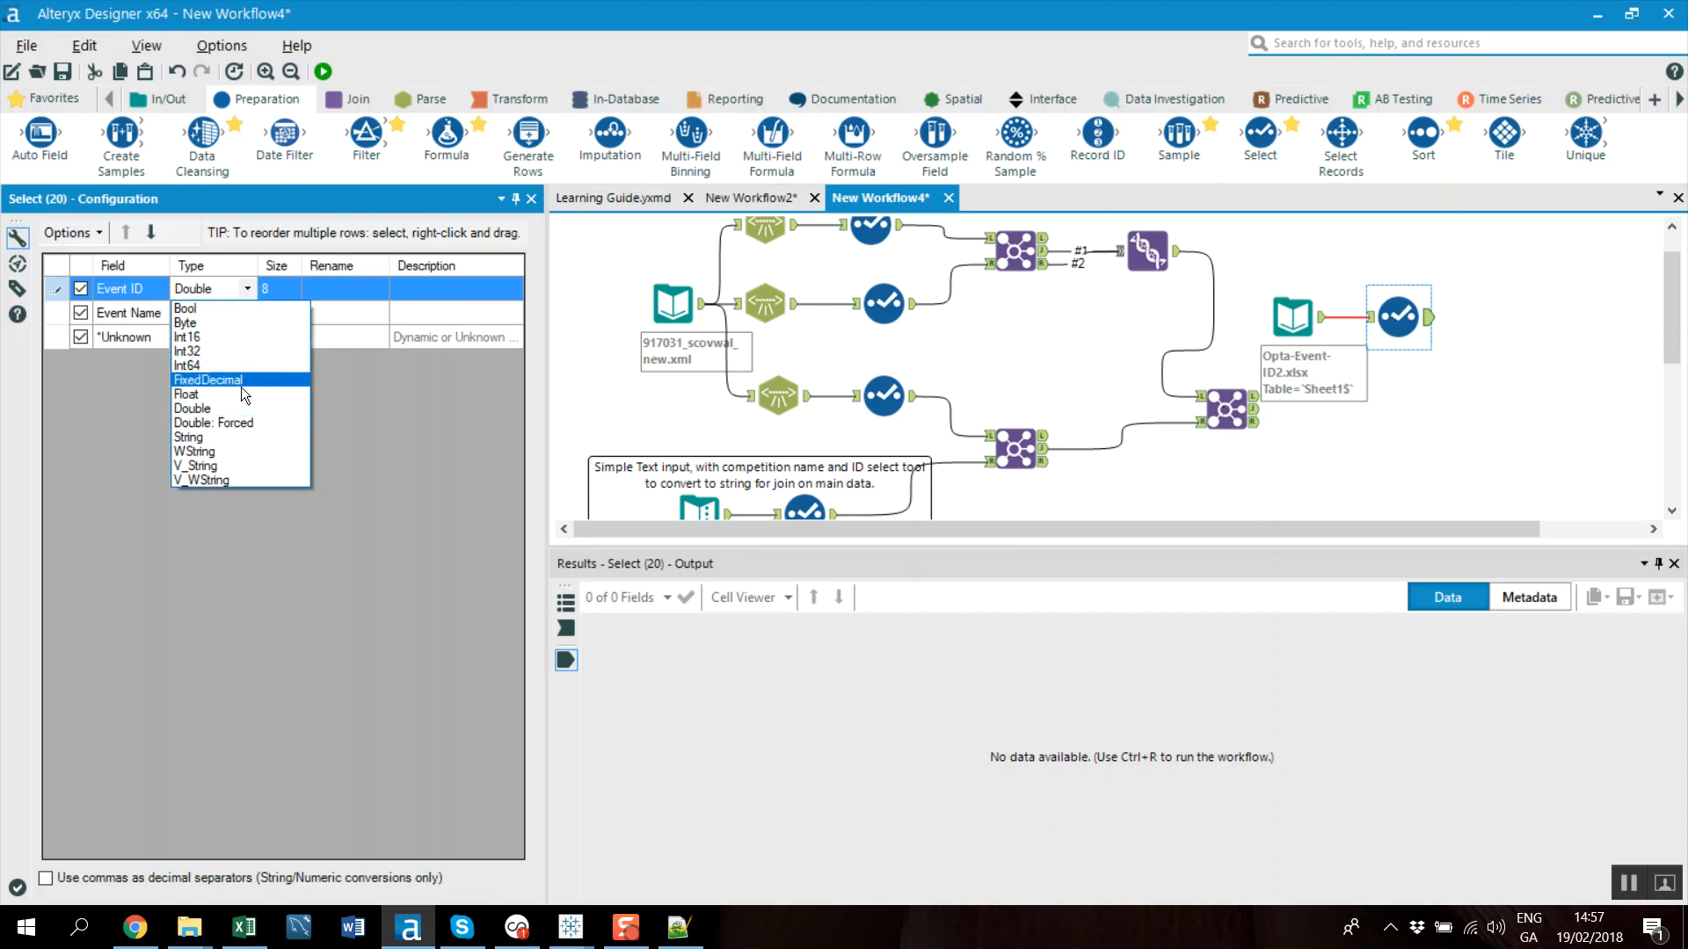
left_click(211, 437)
Check the action field's type in the FXID Join and set the Event ID field type in the Select tool to V_String
left_click(1229, 410)
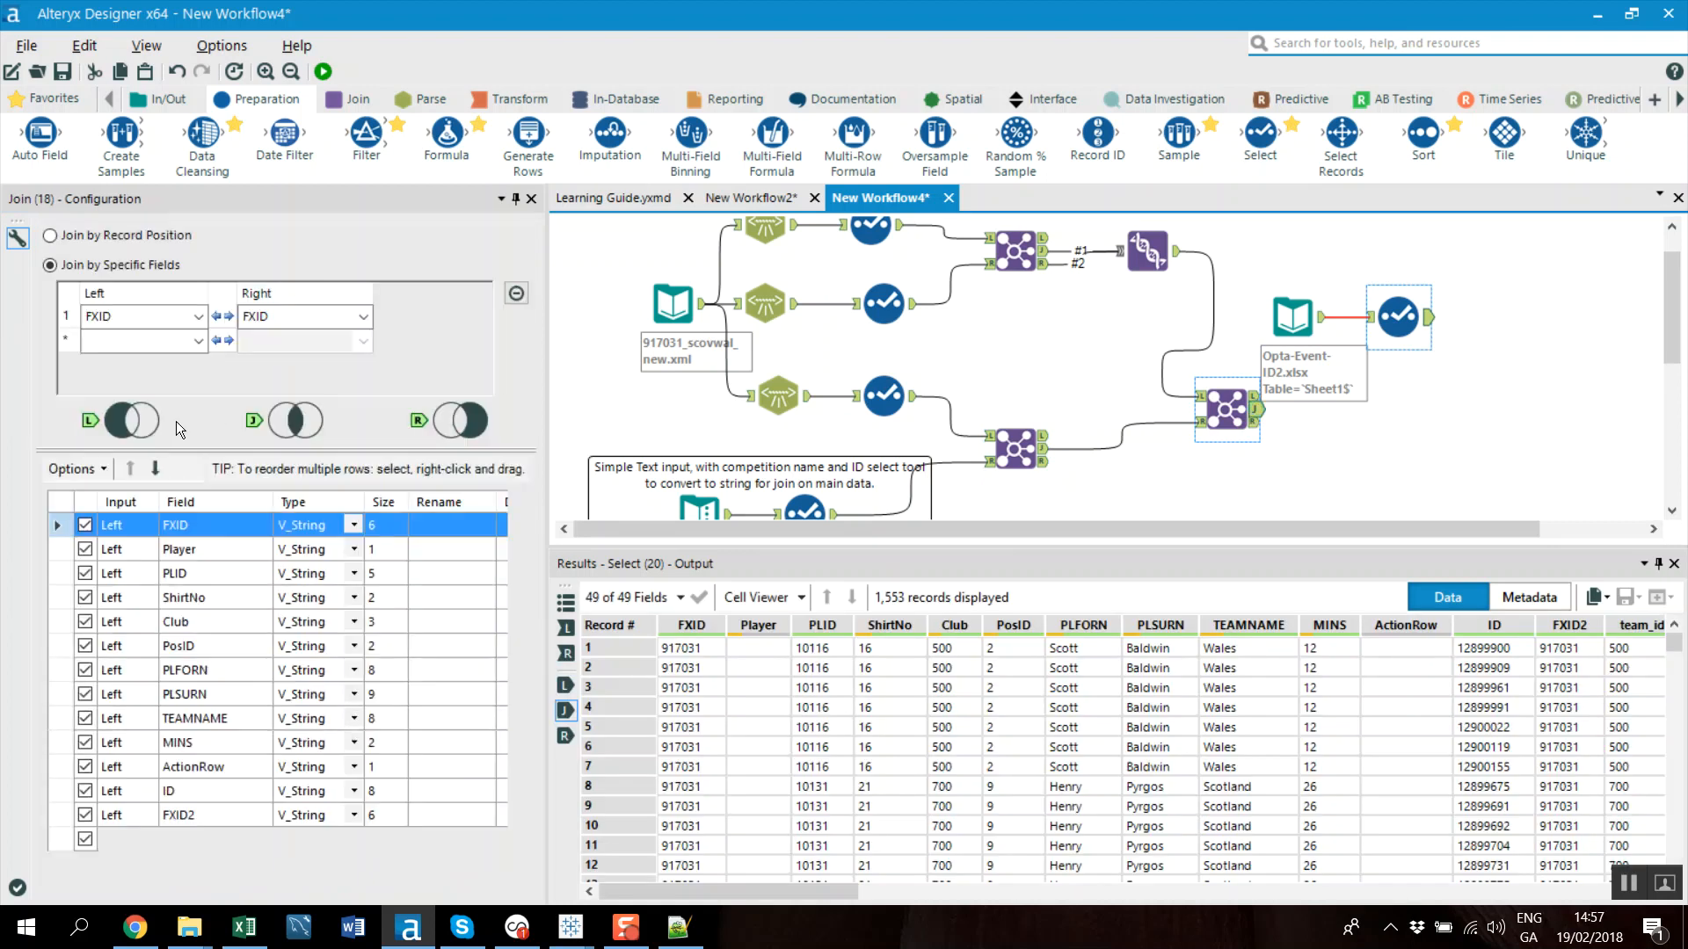
left_click_drag(521, 582, 524, 693)
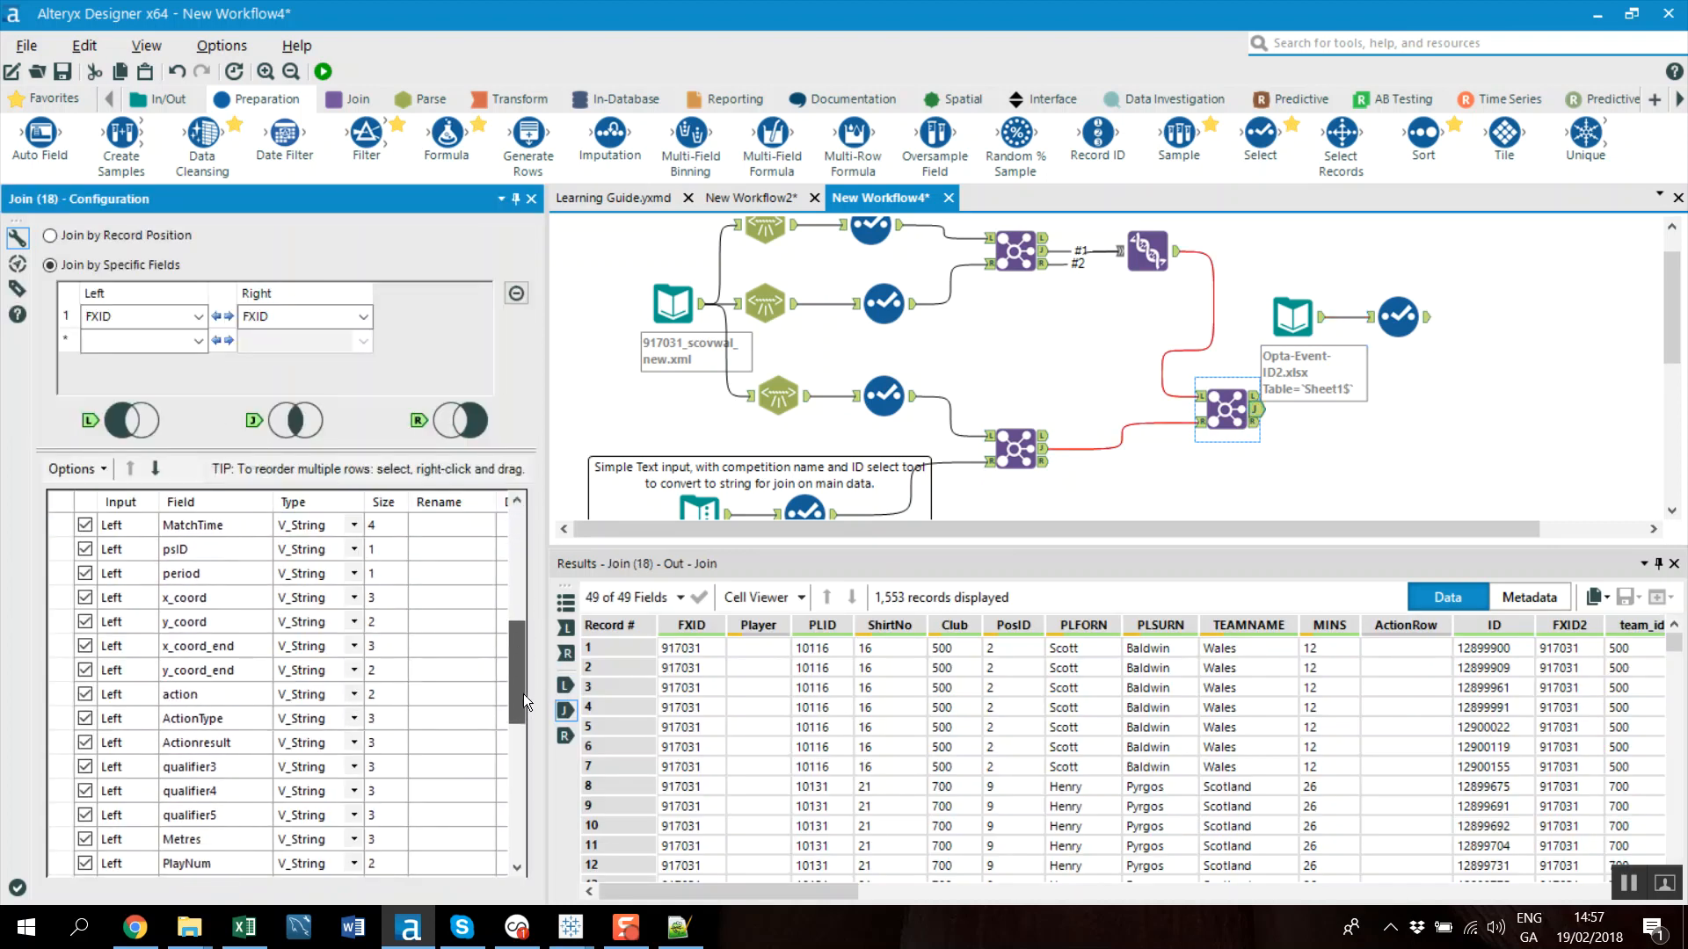
left_click(304, 697)
left_click(1398, 316)
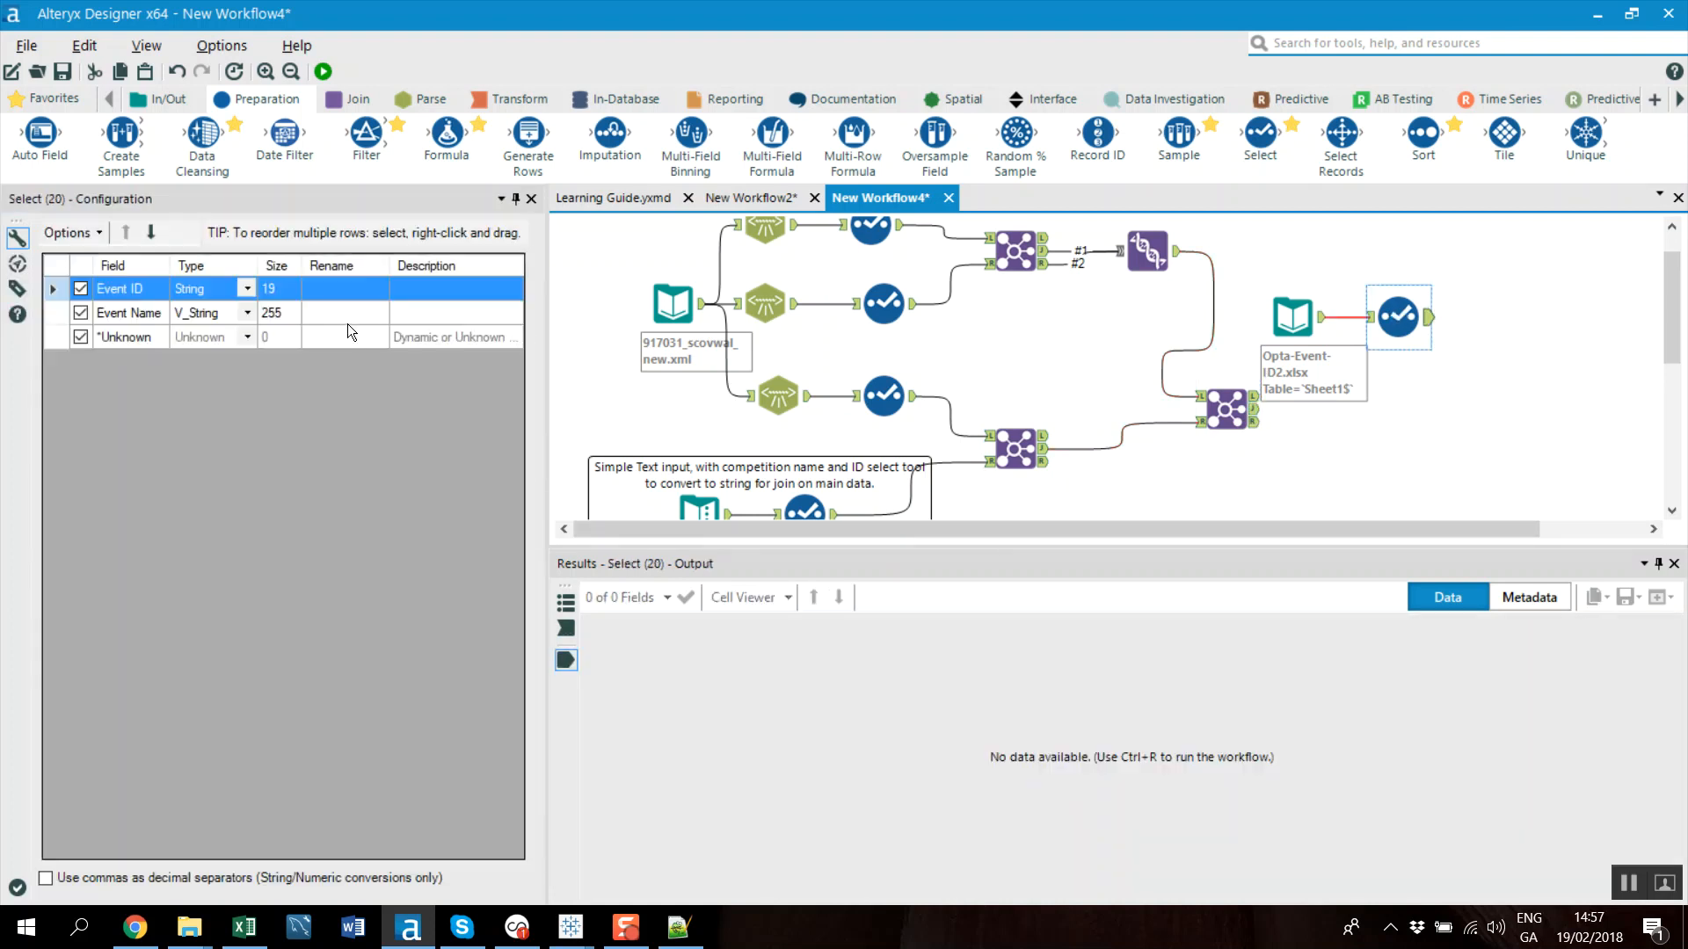
left_click(247, 289)
left_click(217, 475)
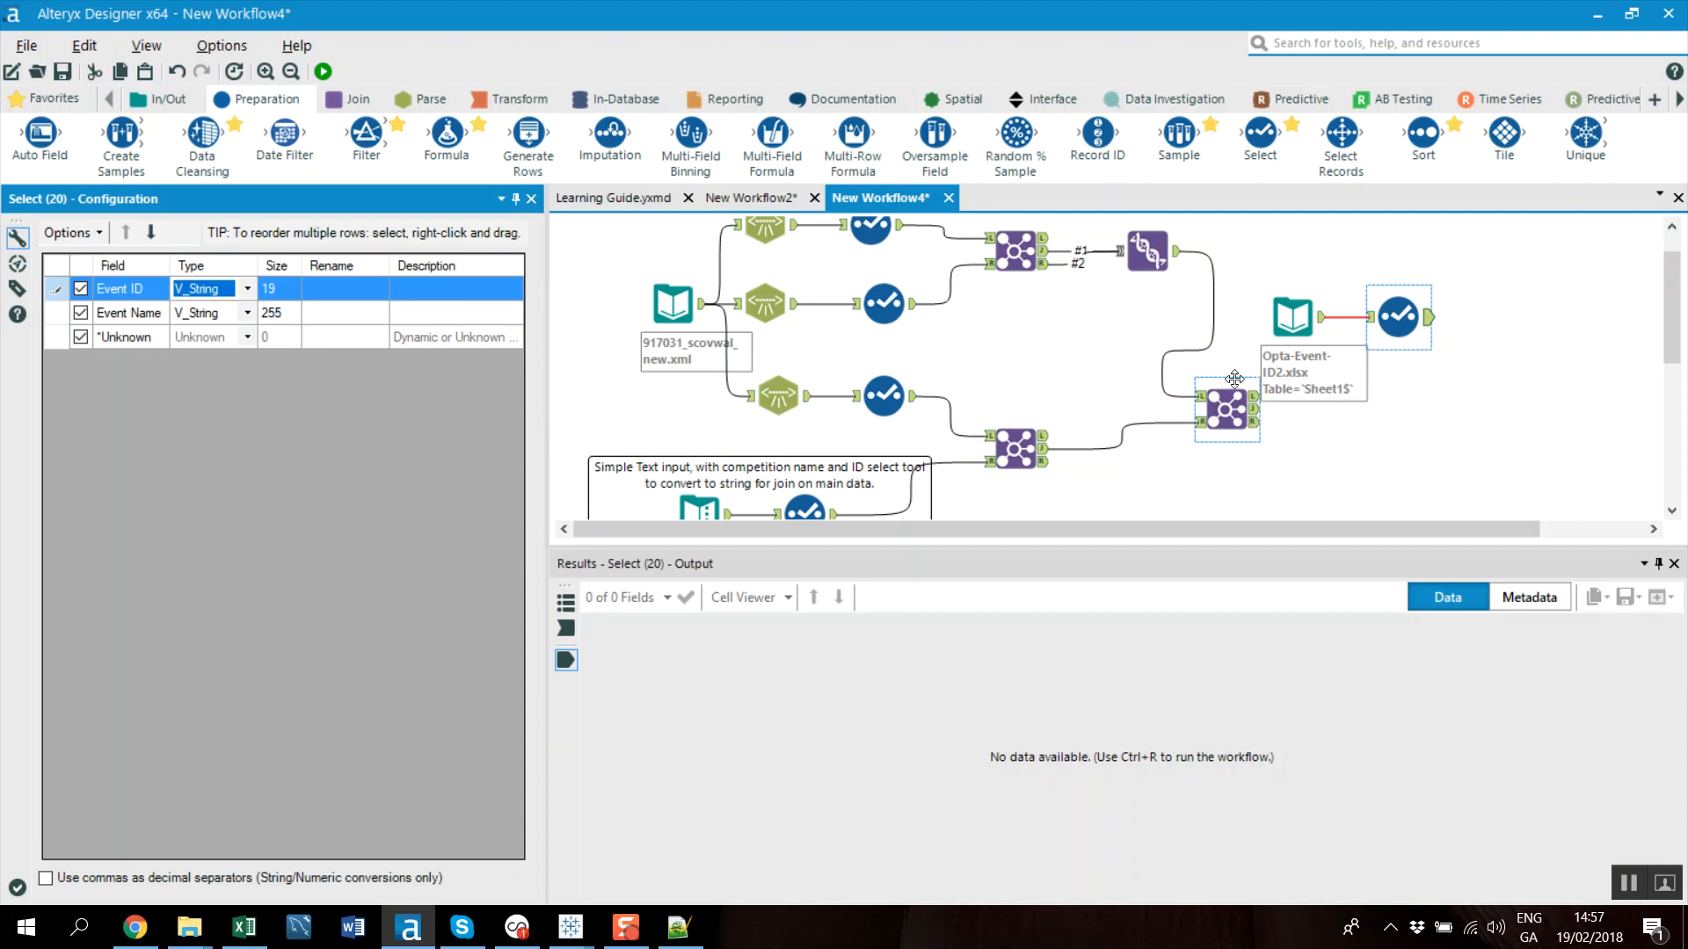
Move the FXID Join lower and add a Join taking the Event ID Select as left input and the FXID Join's matched output as right
left_click(1430, 411)
key("ctrl+r")
left_click(1229, 409)
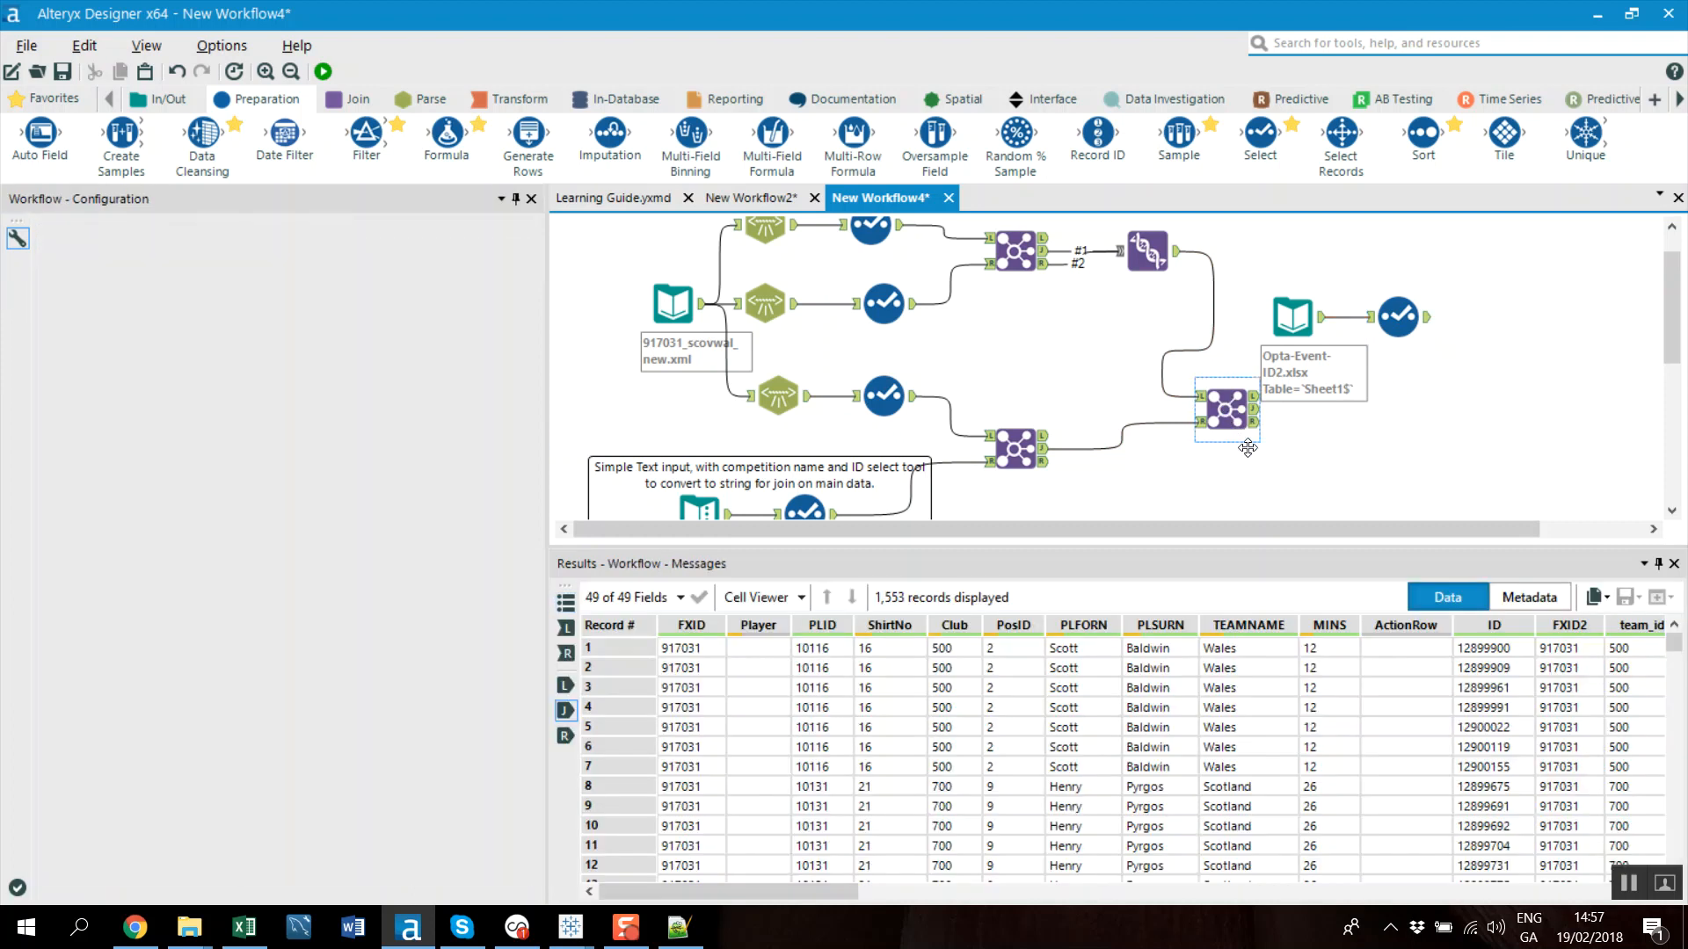
left_click_drag(1229, 409, 1255, 449)
left_click(350, 98)
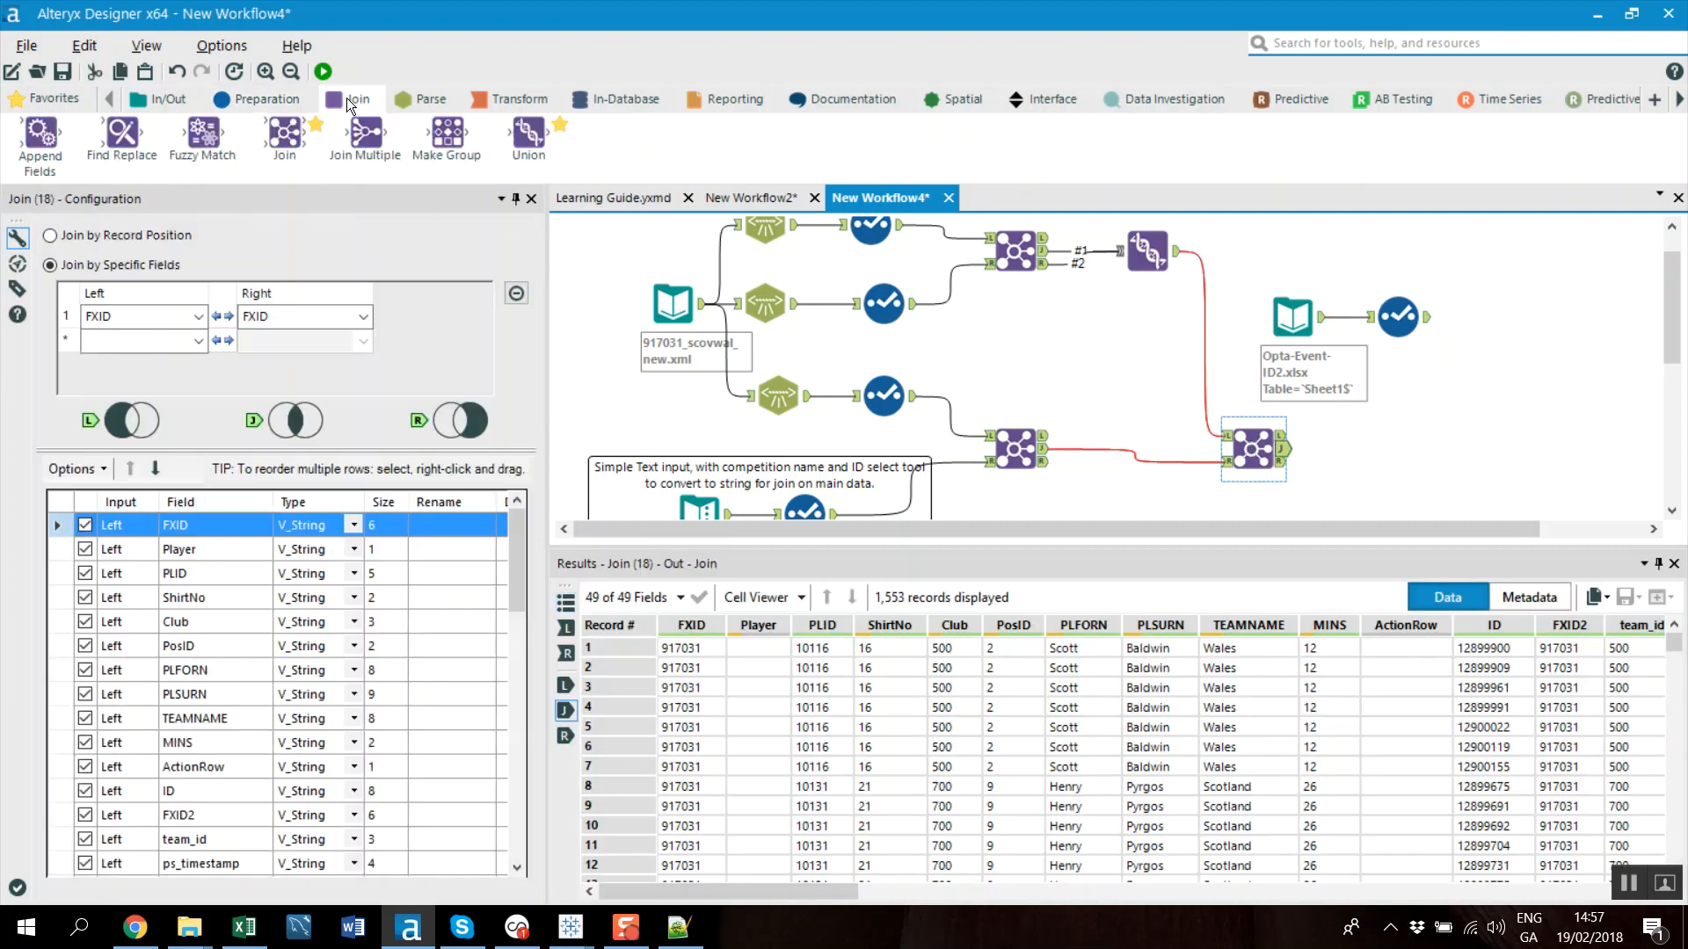
left_click_drag(301, 135, 1505, 397)
left_click_drag(1283, 450, 1472, 410)
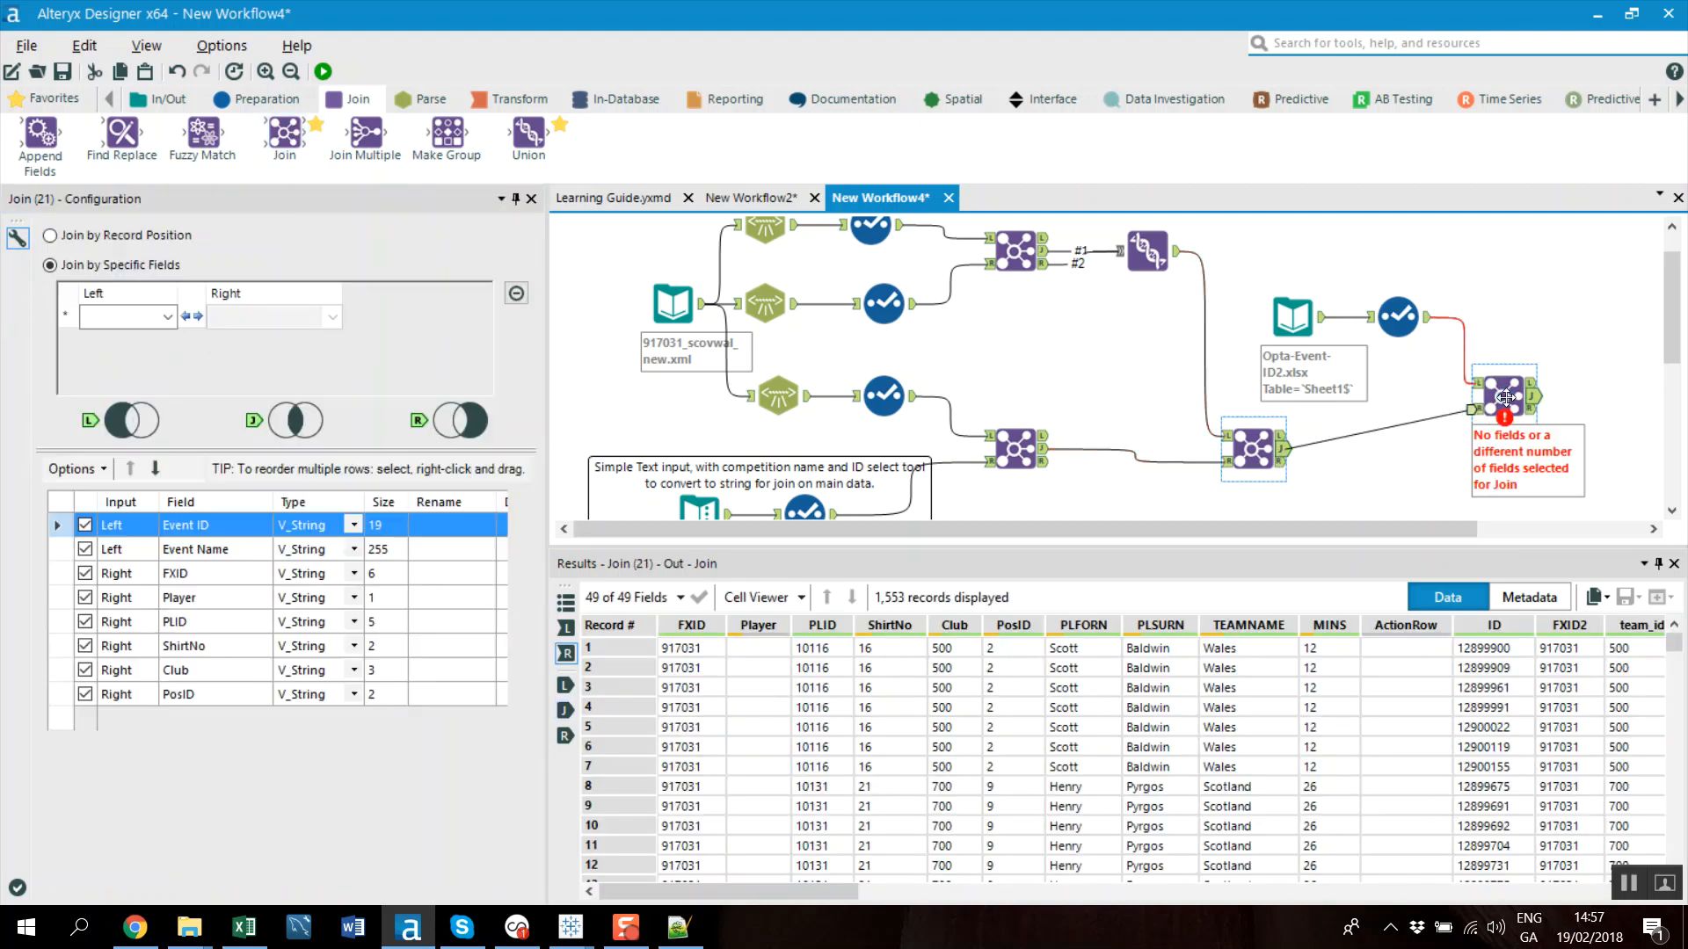
Match Event ID with action in the new Join and exclude the Event ID field from its output
left_click(151, 318)
left_click(154, 338)
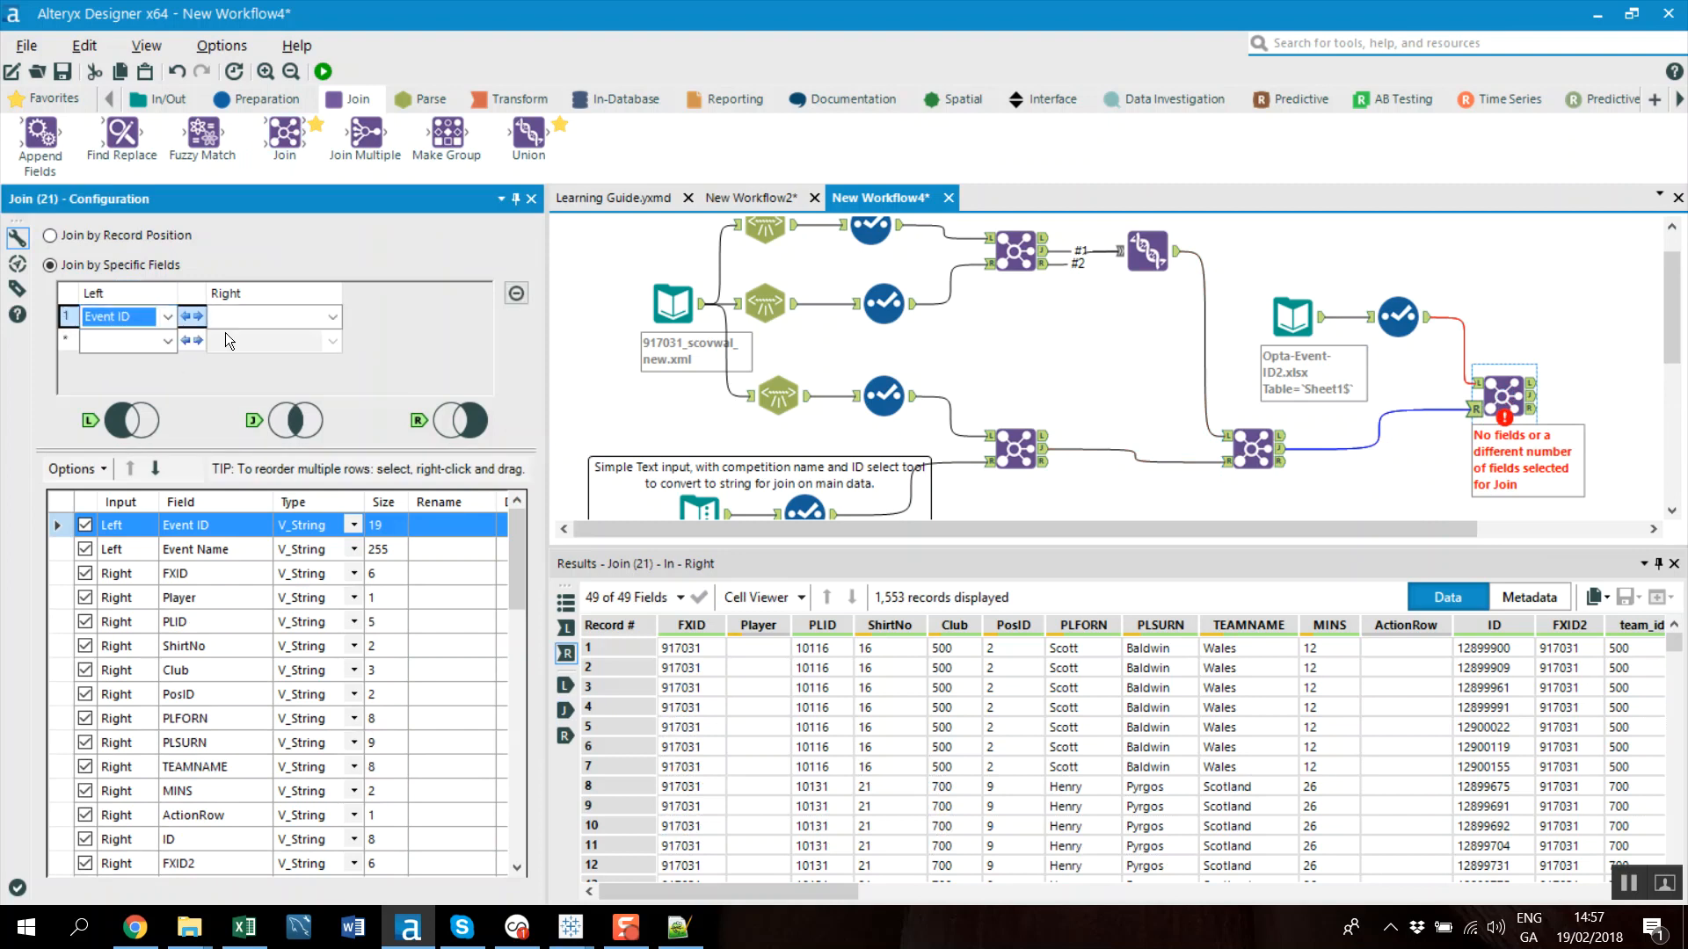
left_click(281, 317)
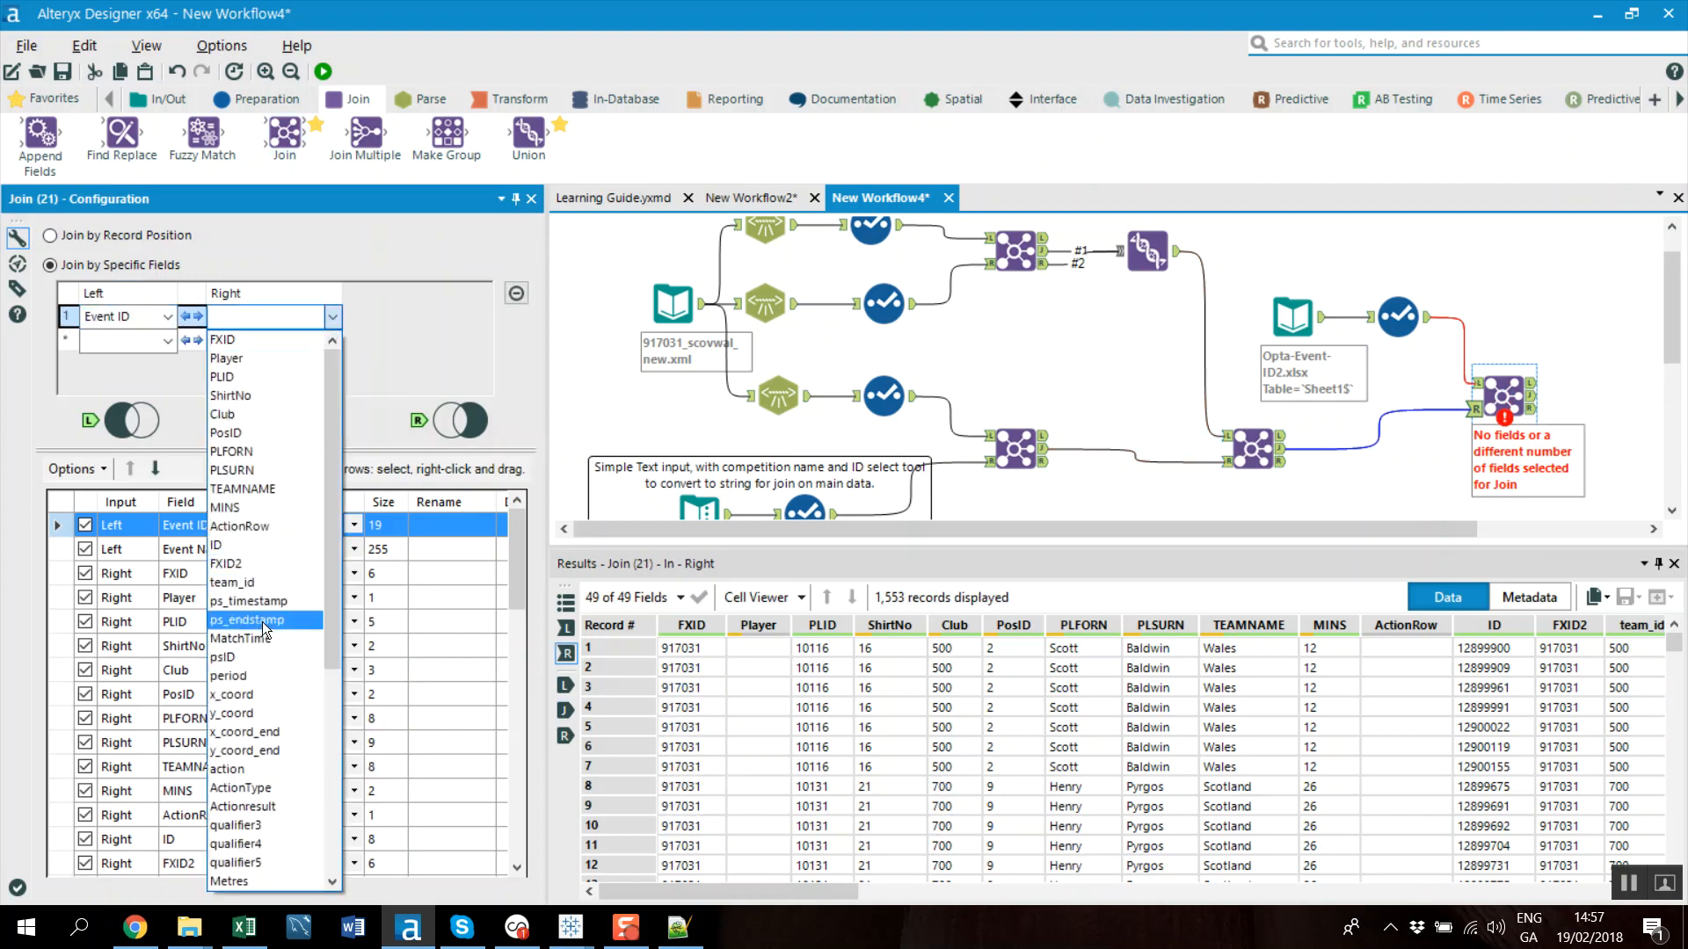
left_click(241, 770)
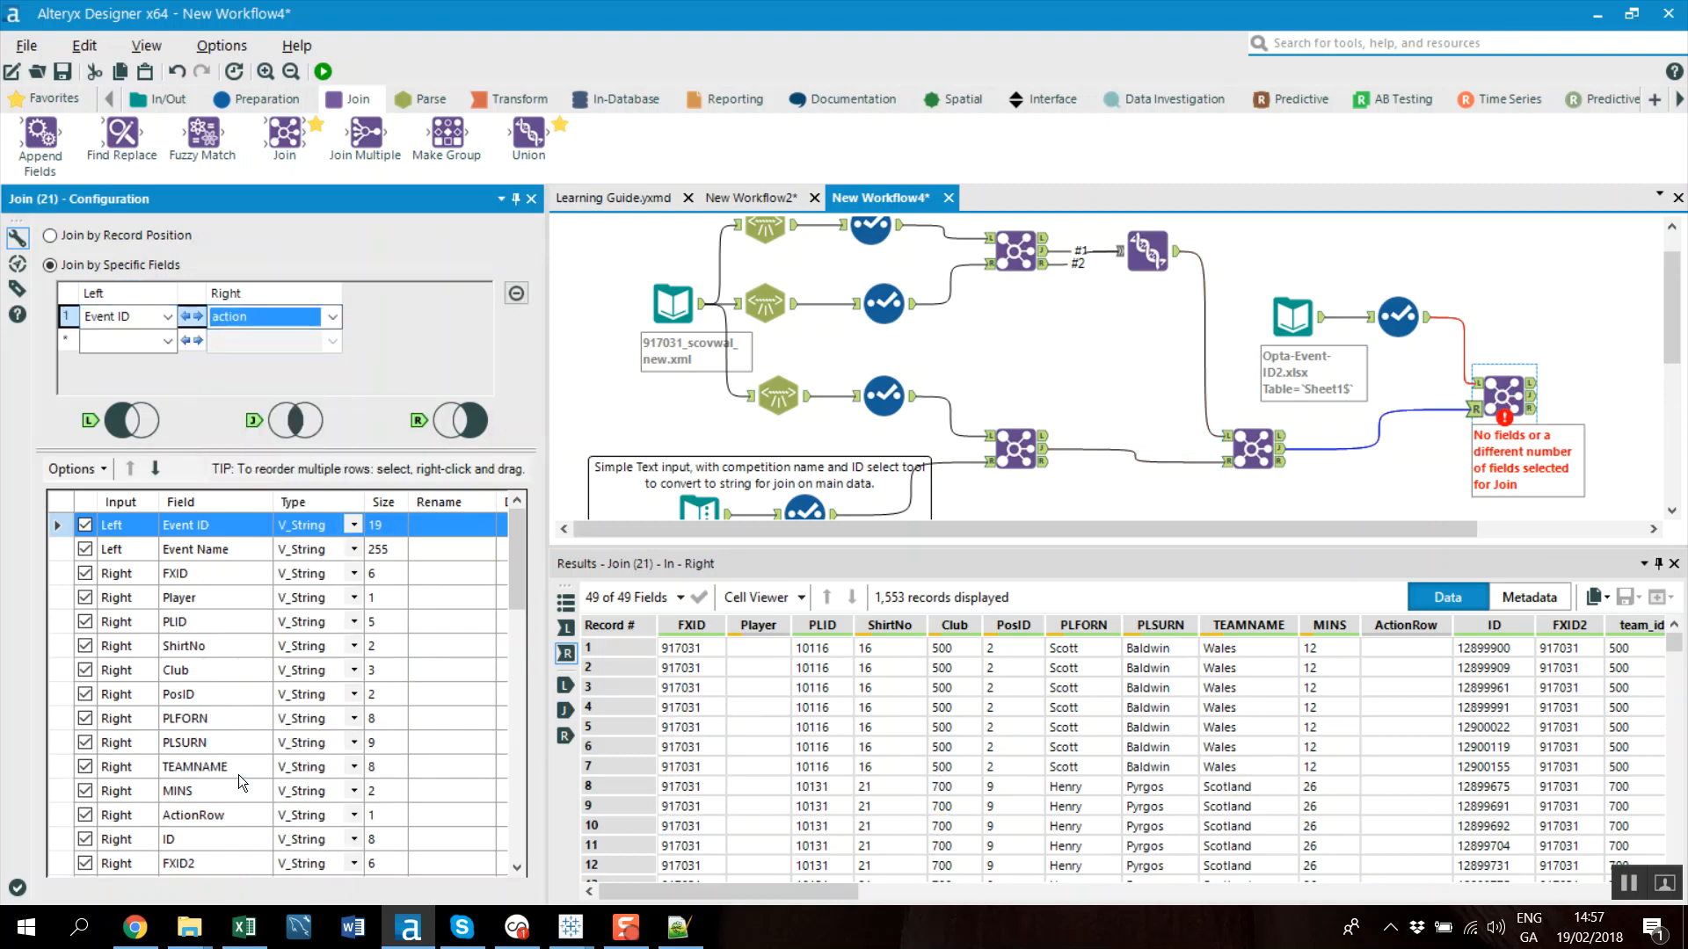
left_click_drag(515, 566, 505, 527)
left_click(85, 525)
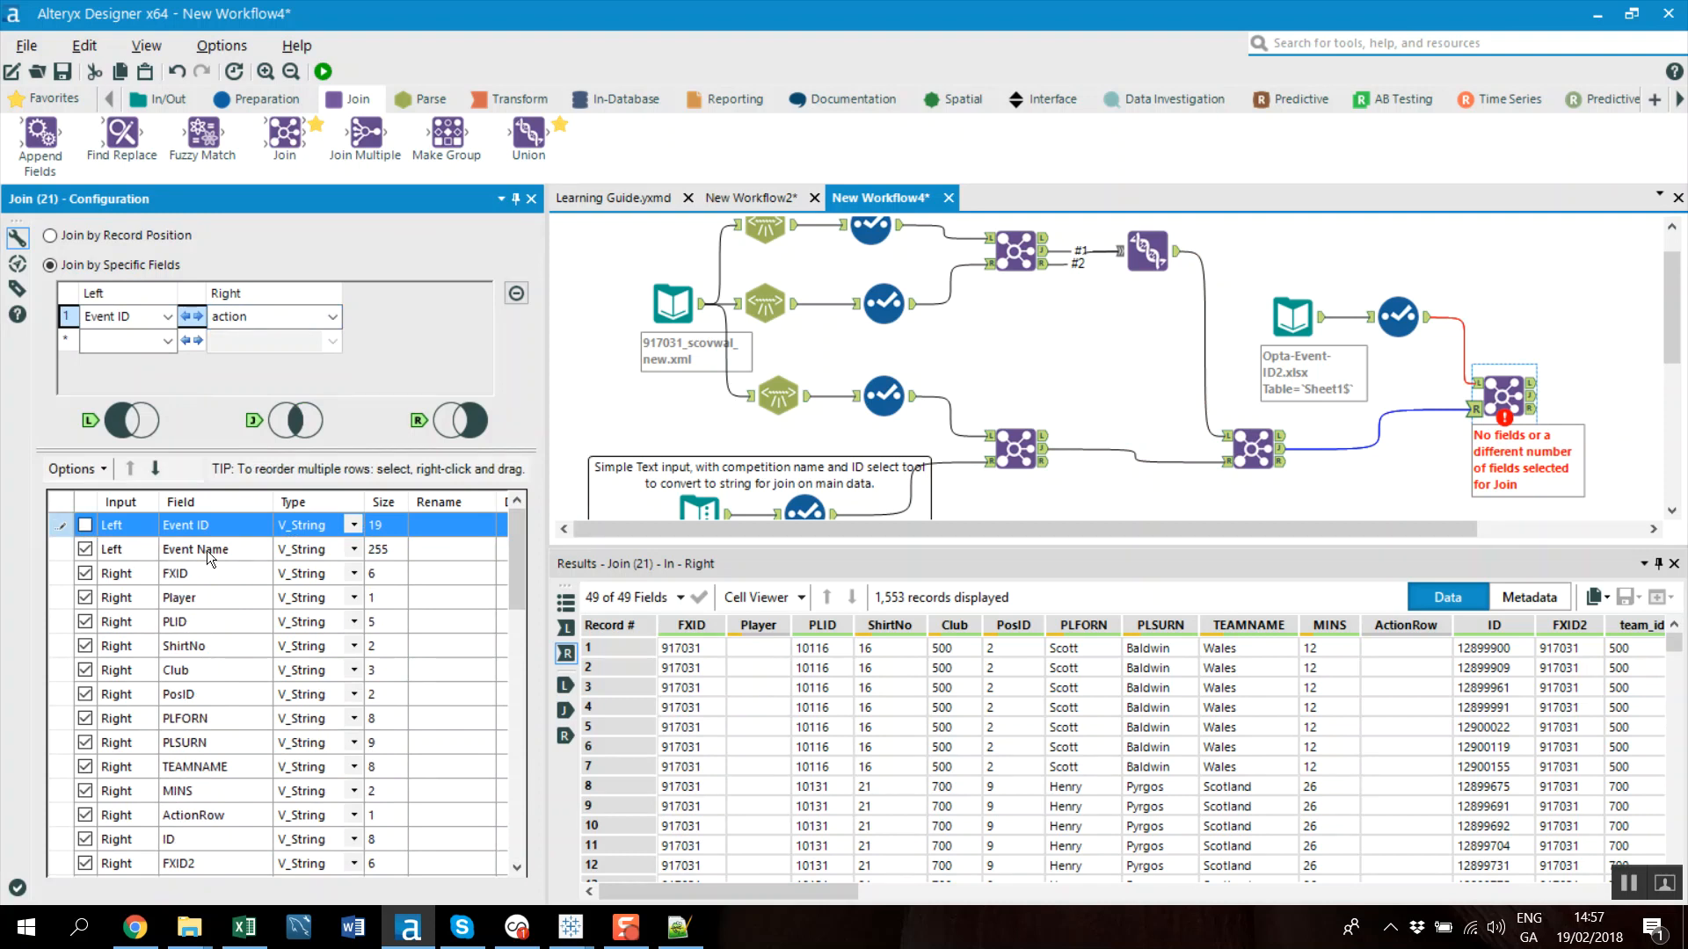
Run the workflow and scan the Event Name values in the new Join's matched records
left_click(318, 71)
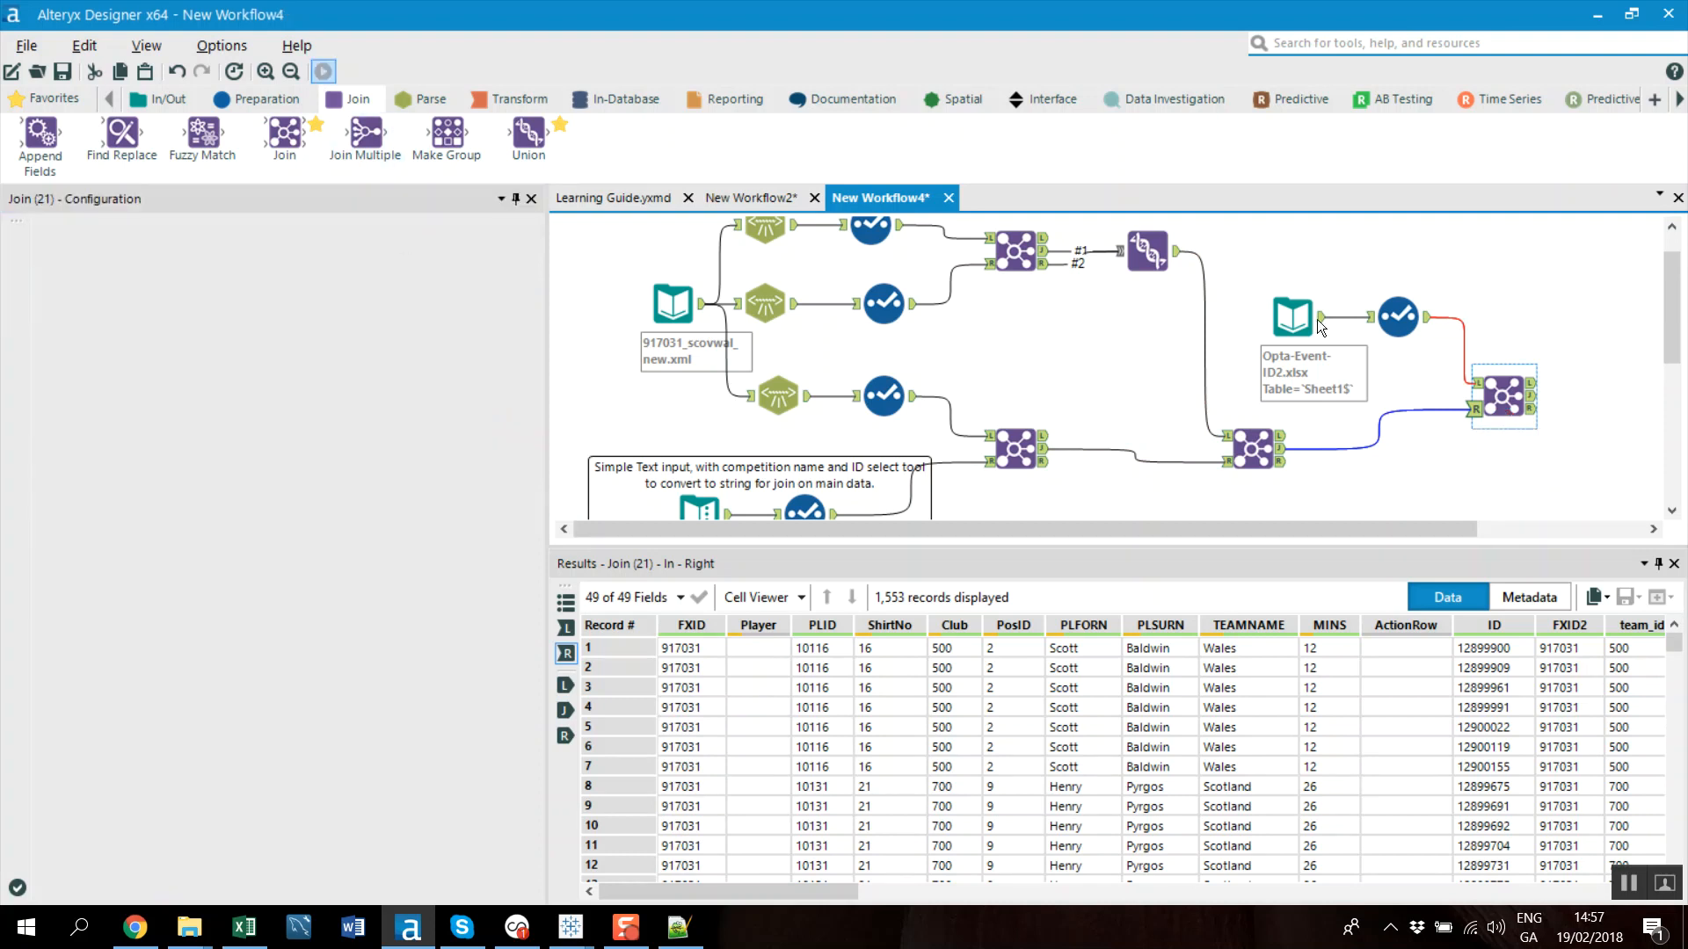
left_click(1532, 396)
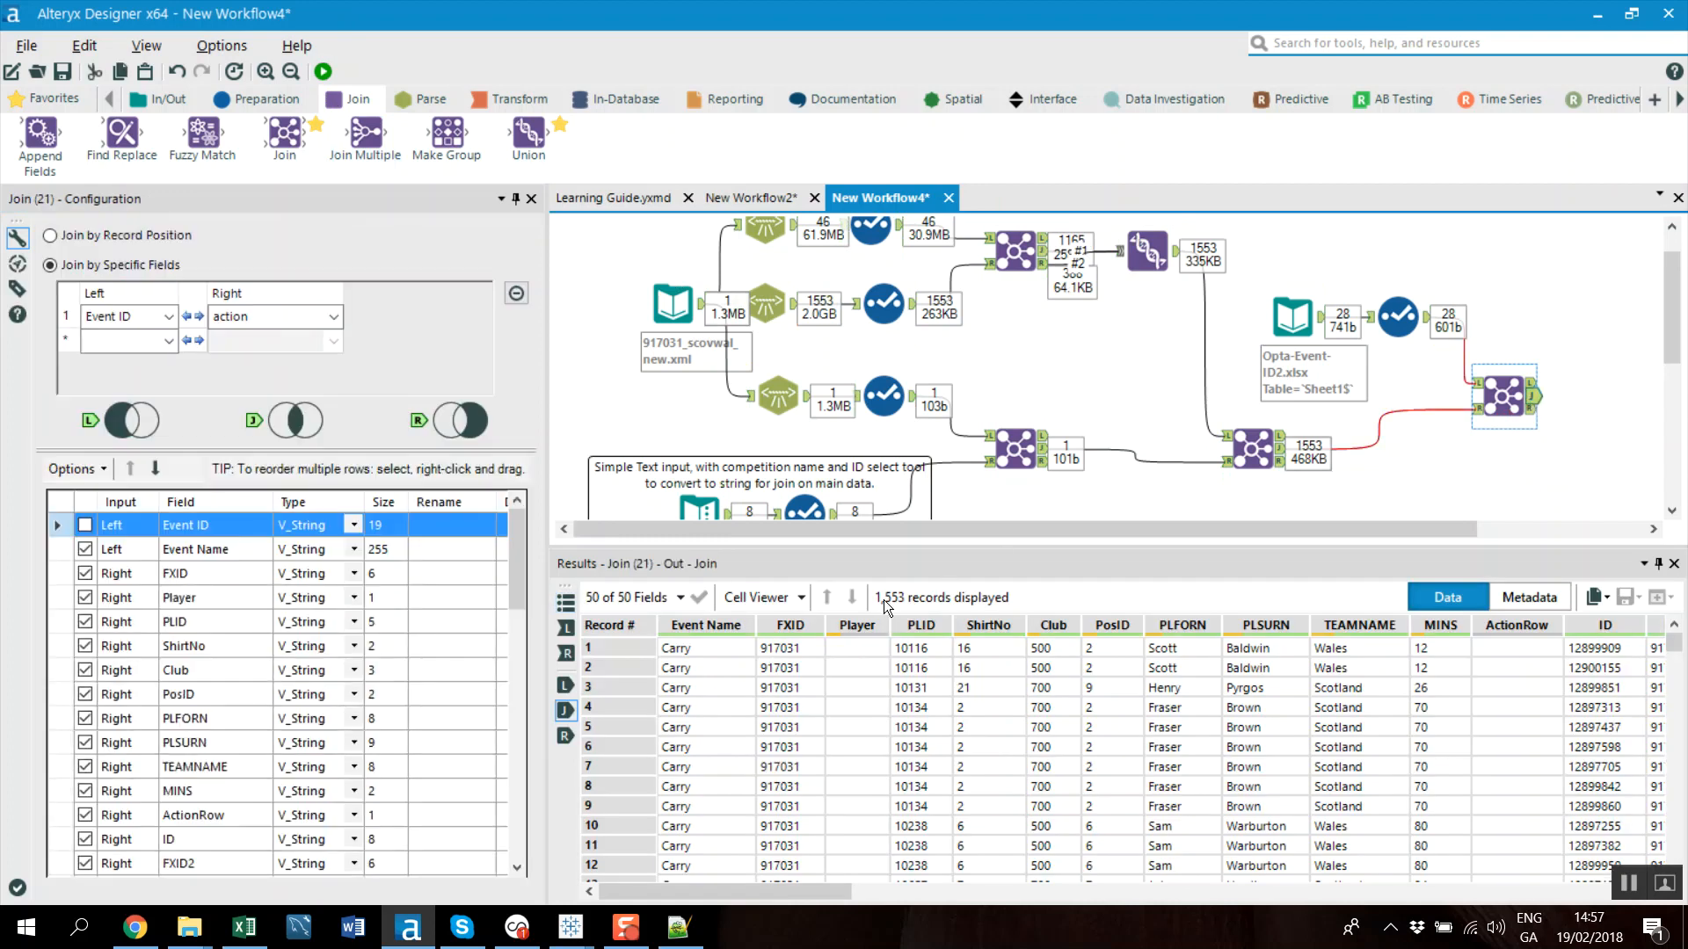
left_click(698, 650)
scroll(708, 663, "down", 18)
scroll(716, 679, "down", 10)
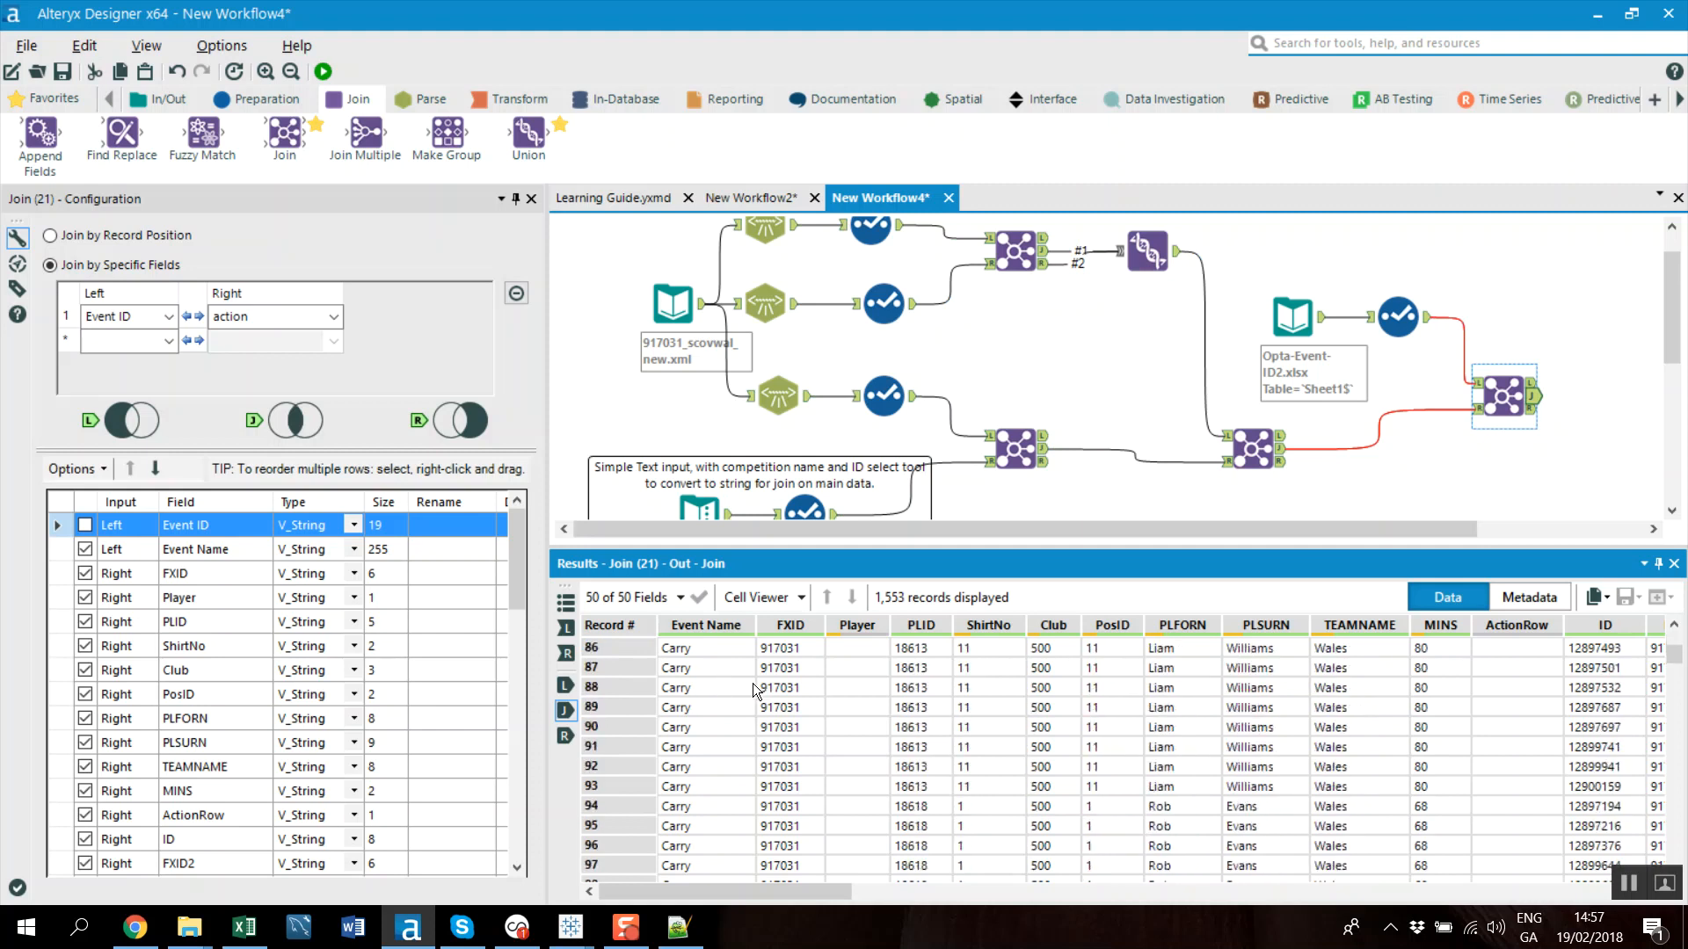
mouse_move(1672, 655)
left_mouse_down()
mouse_move(1683, 792)
mouse_move(1685, 626)
left_mouse_up()
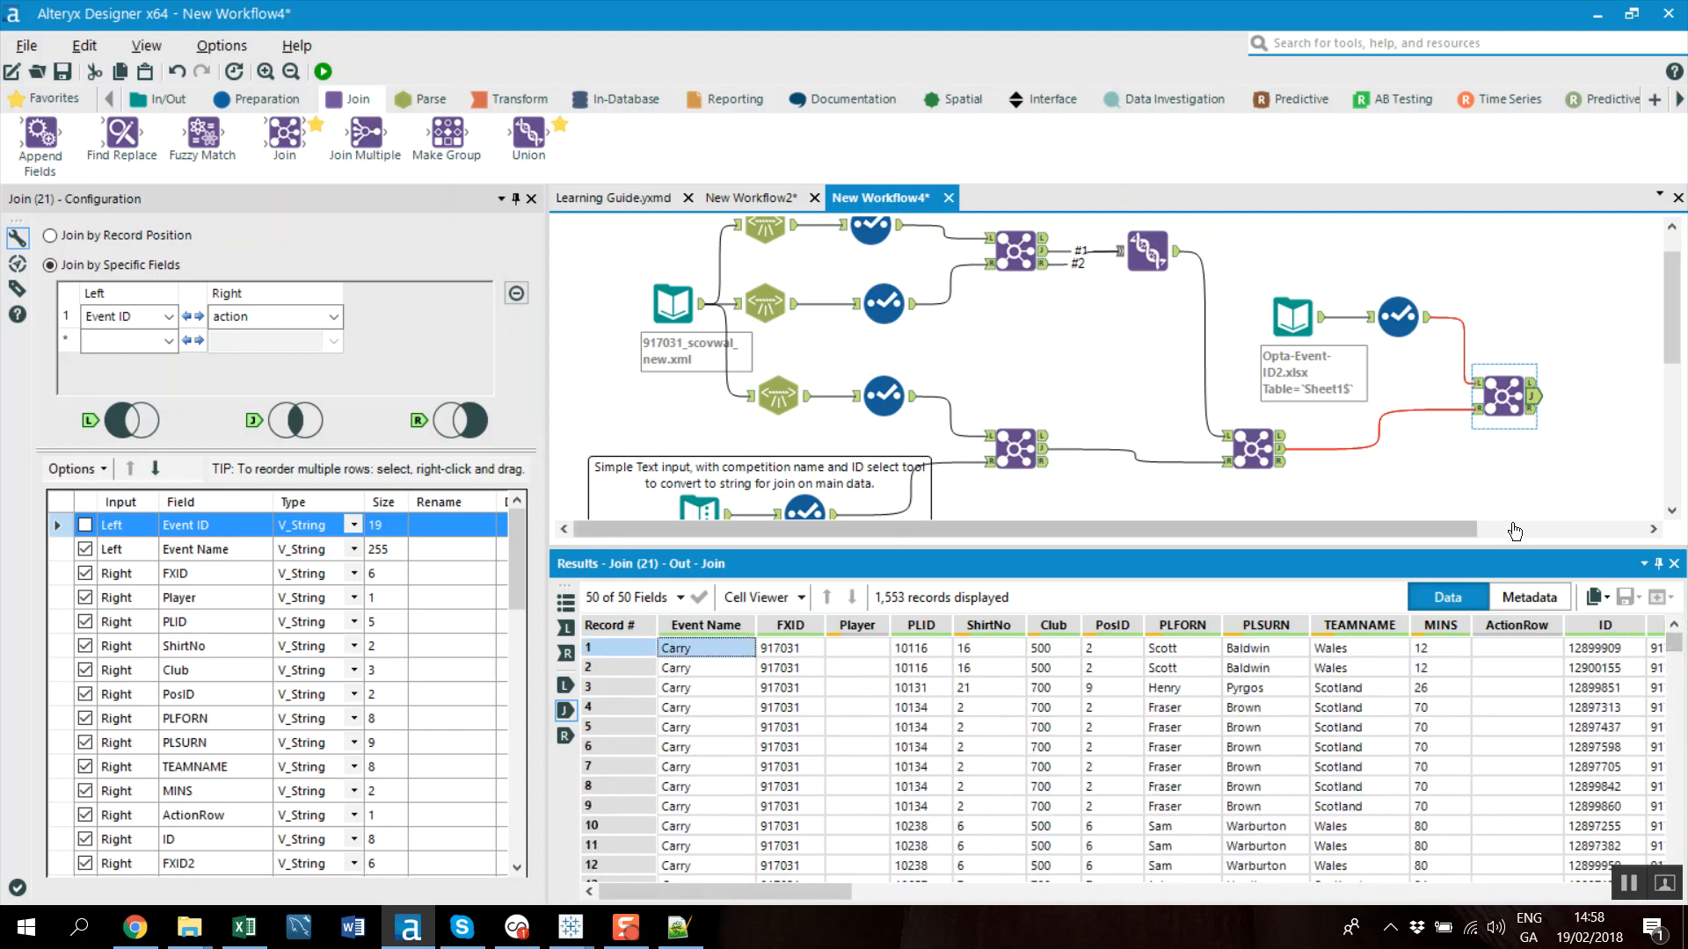
Check the new Join's unmatched right and left records, and return to its matched output
left_click(1531, 410)
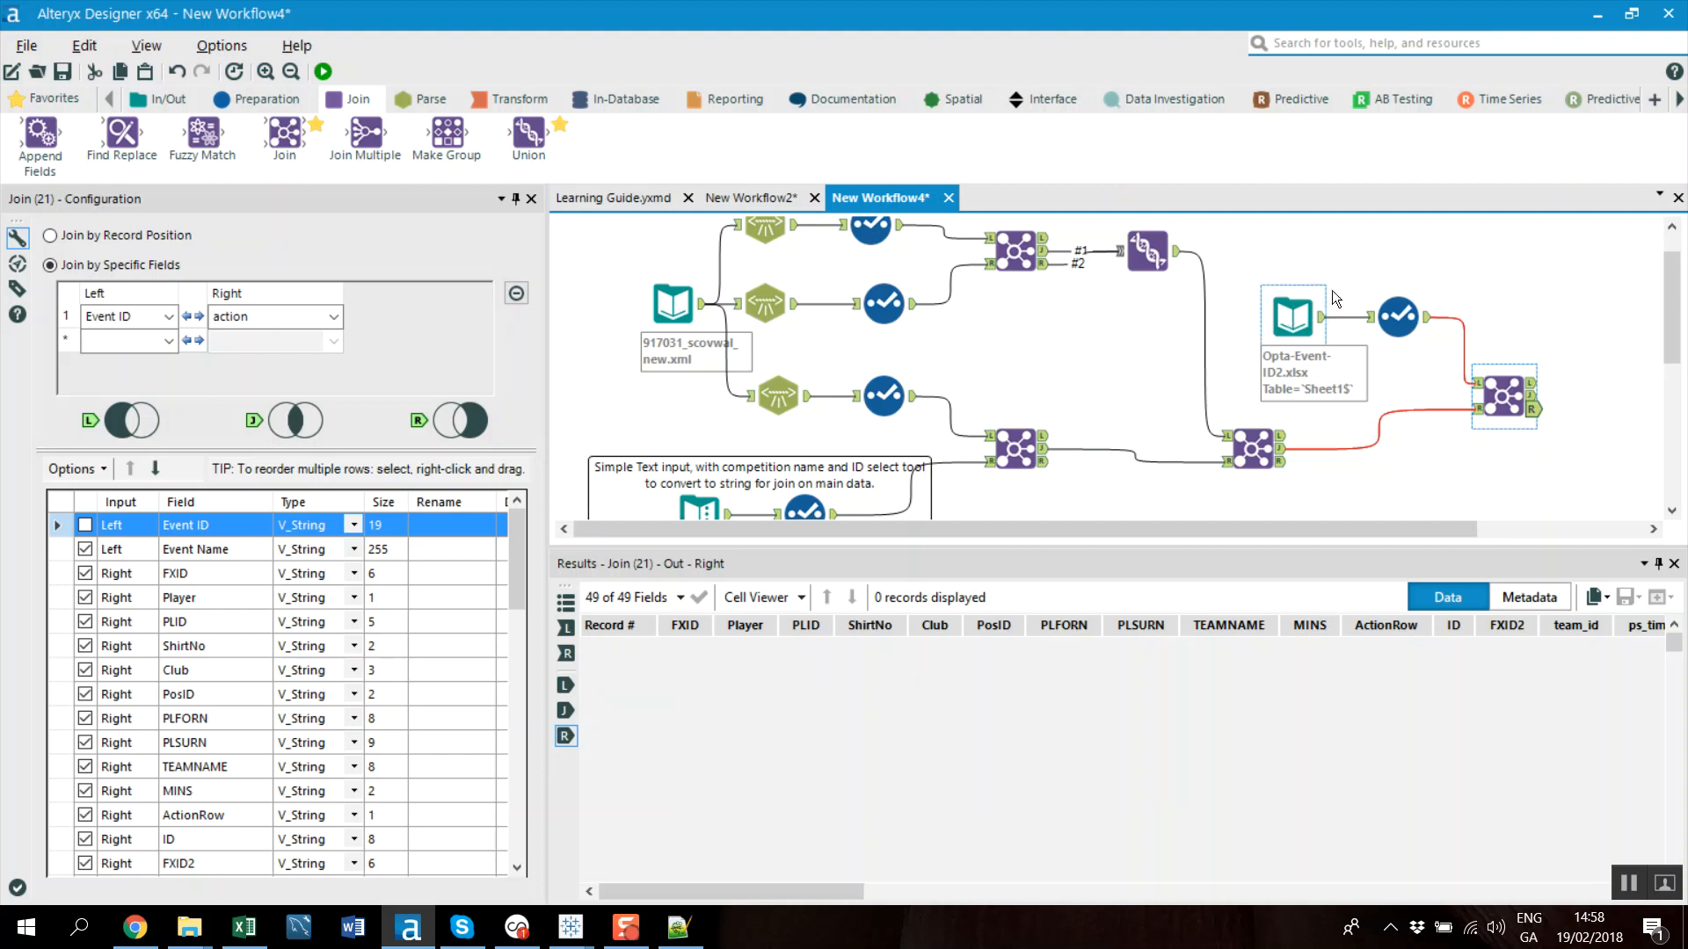
left_click(1533, 383)
left_click_drag(731, 654, 779, 728)
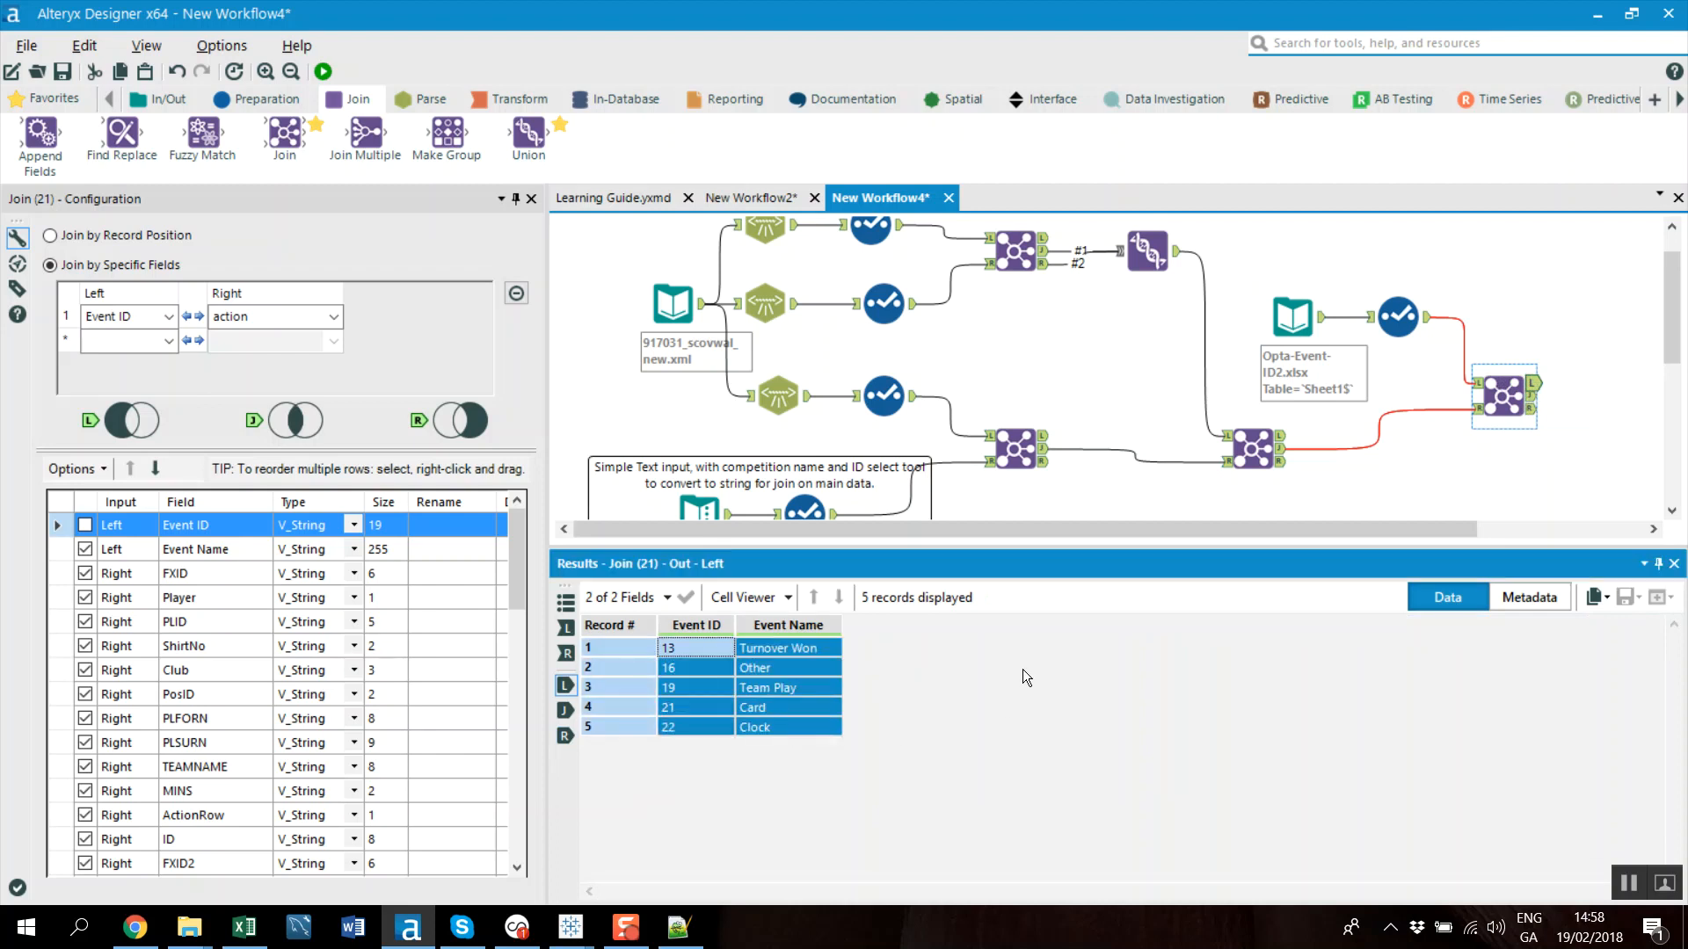
left_click(1548, 436)
left_click(1534, 397)
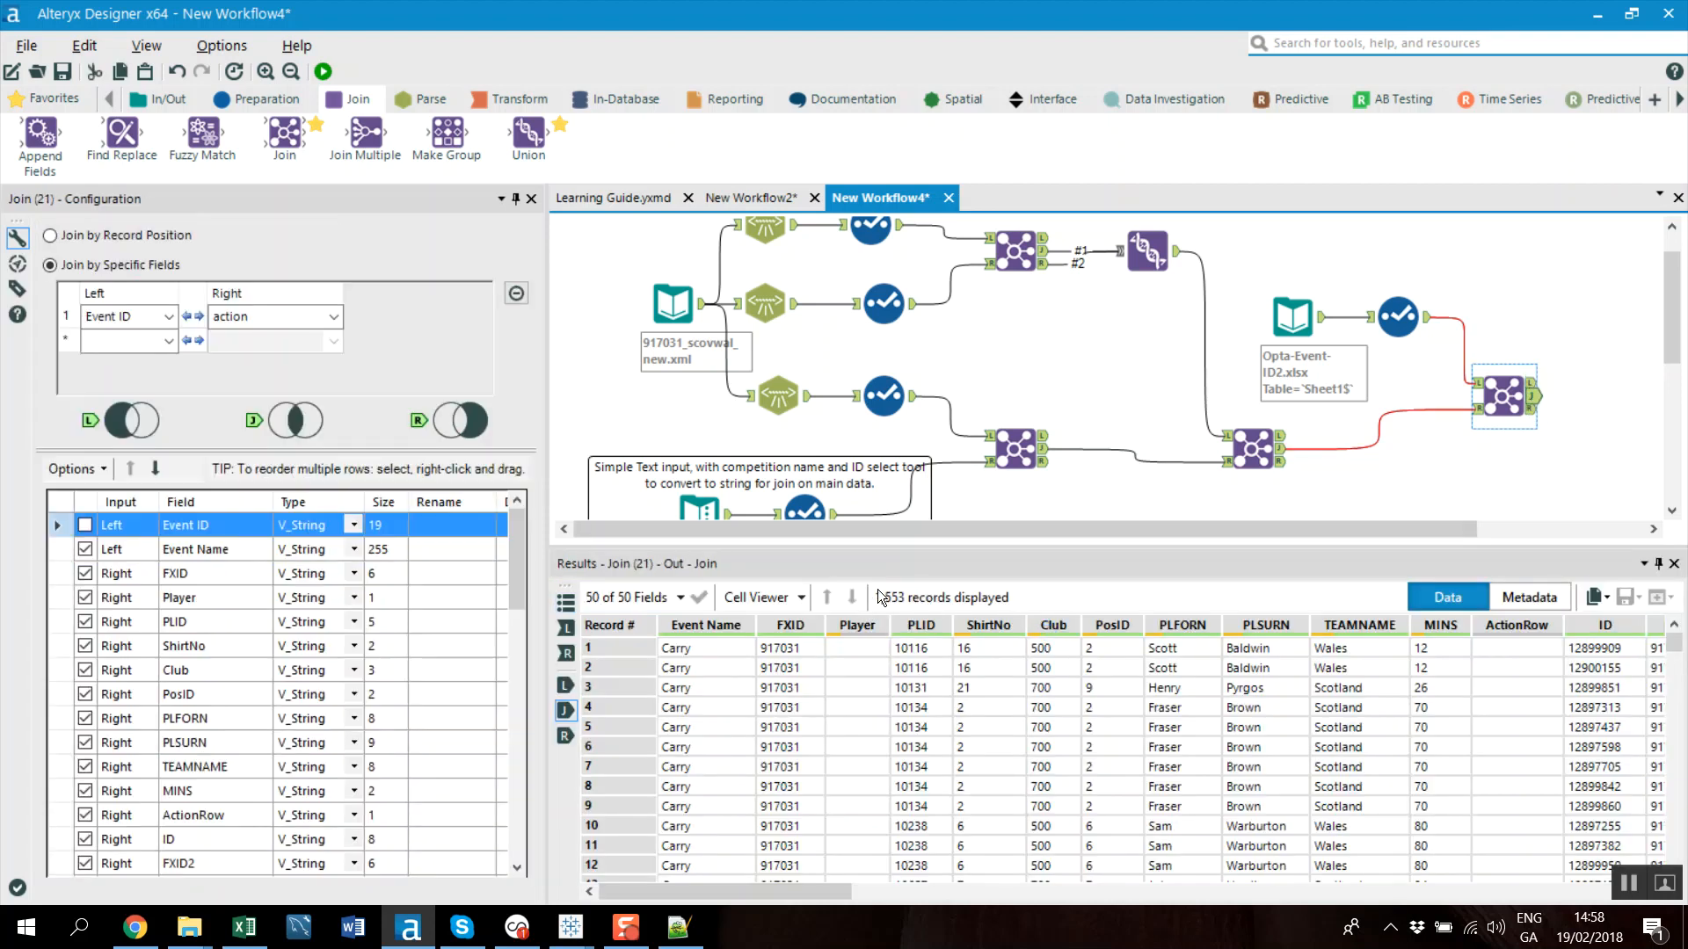
Reposition the Event ID Join and examine the ActionType to qualifier5 codes in its matched records
left_click_drag(1395, 528, 1597, 518)
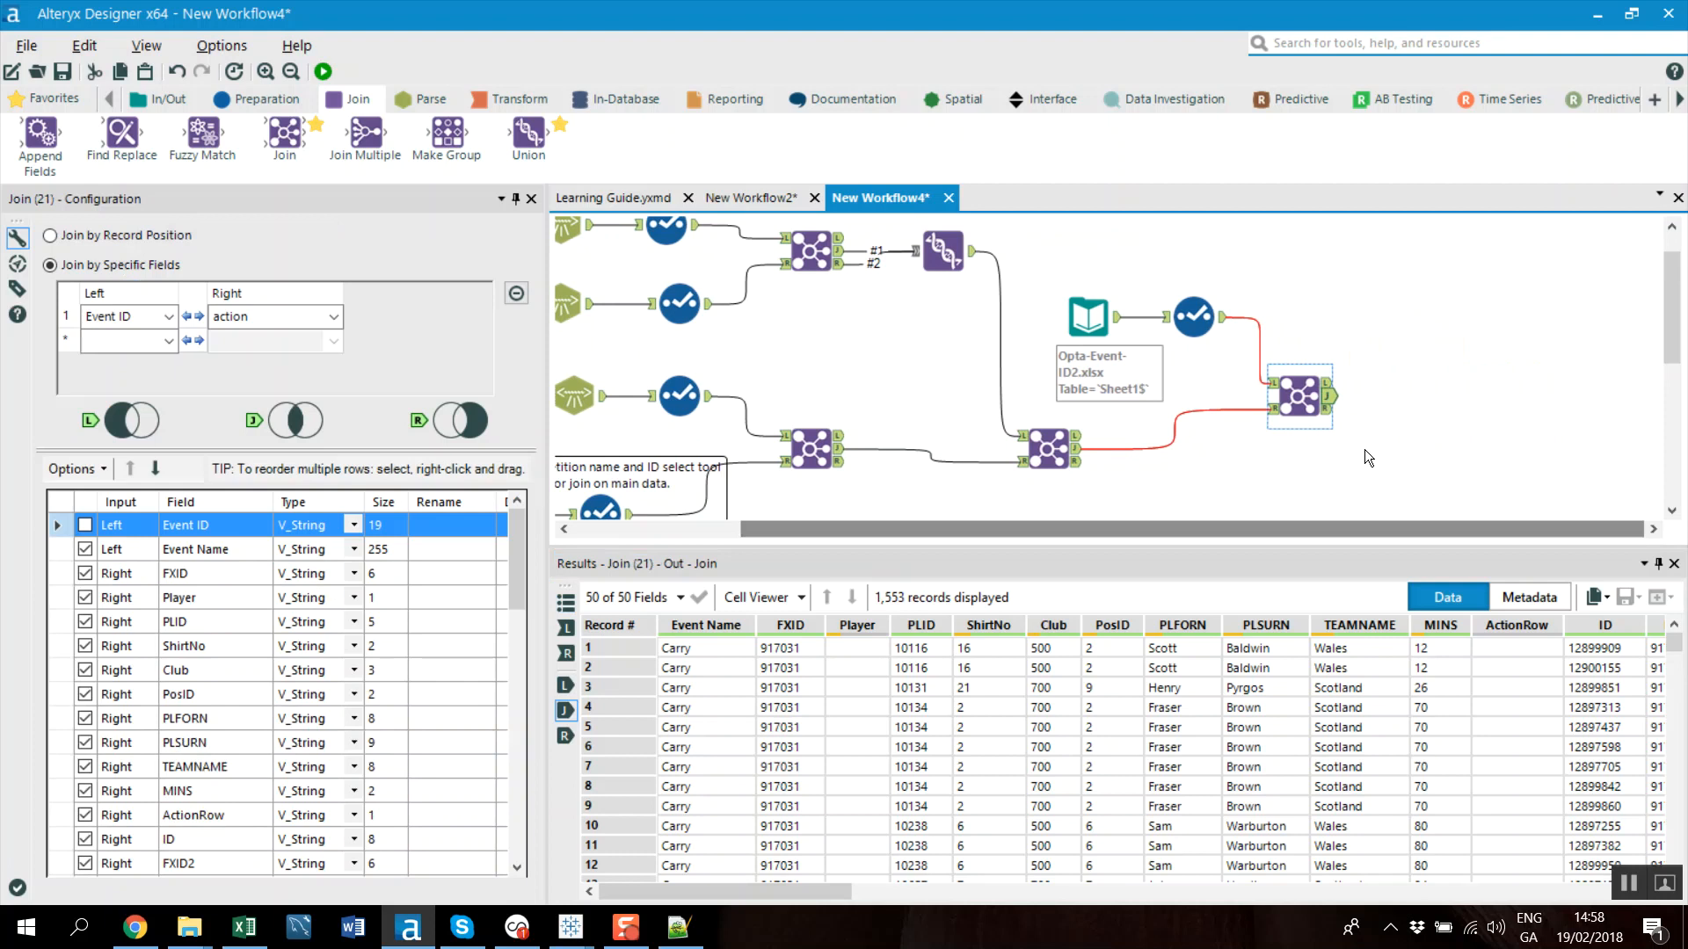
left_click_drag(1298, 392, 1272, 405)
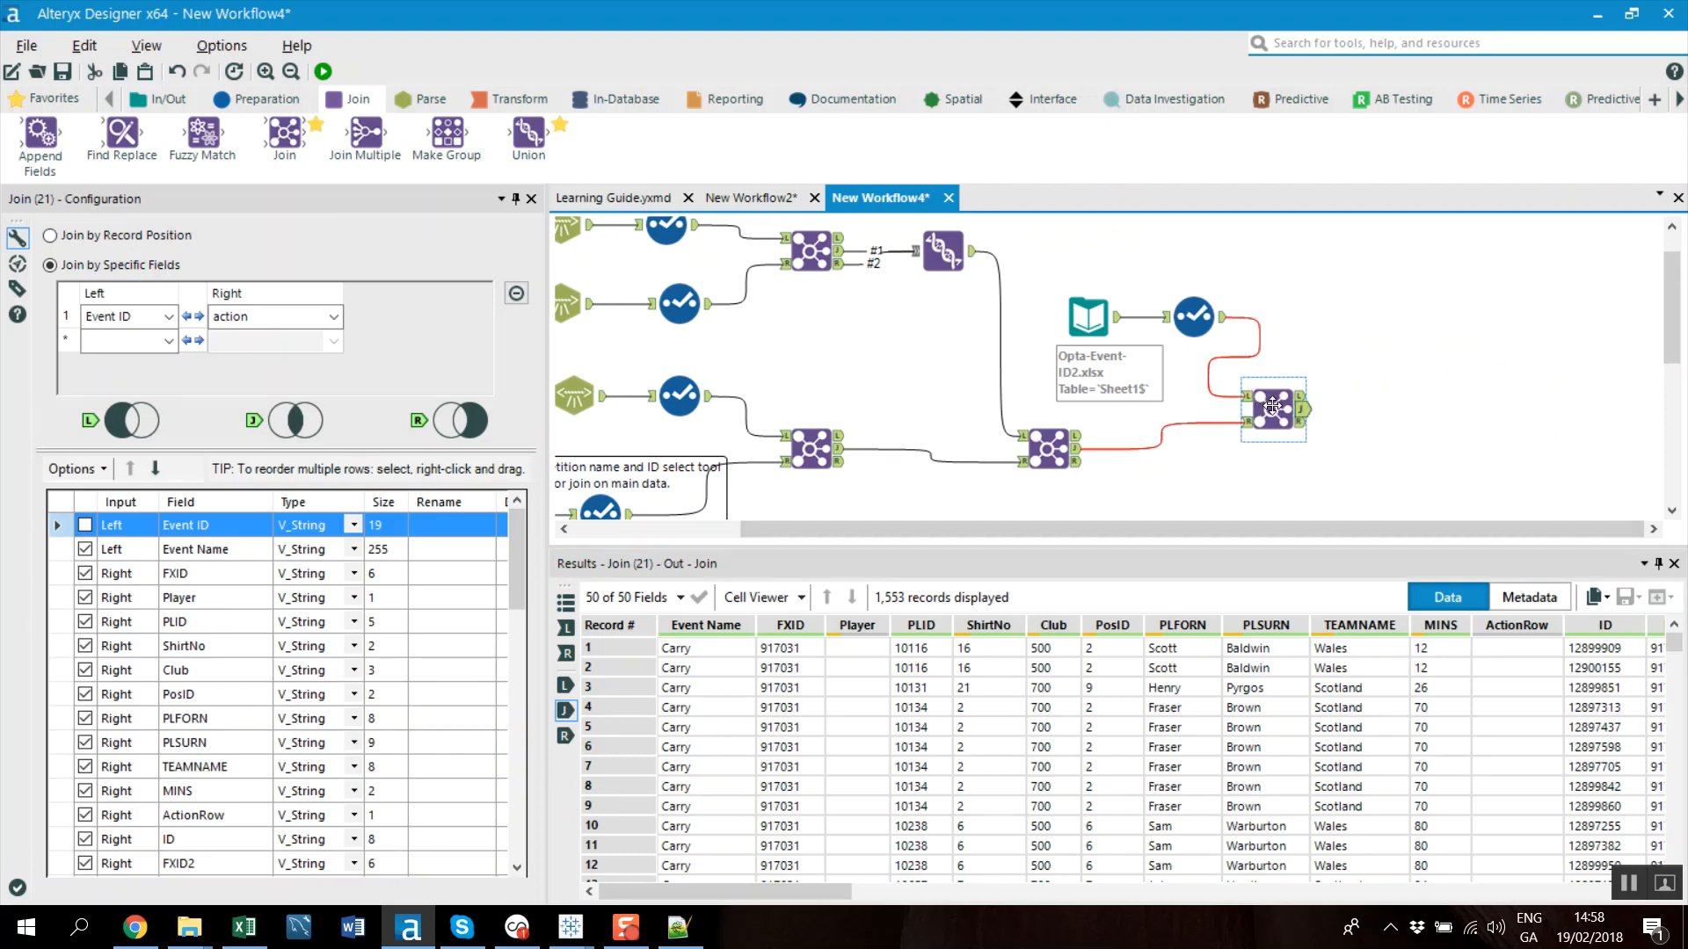
left_click(507, 104)
left_click_drag(806, 890, 1243, 894)
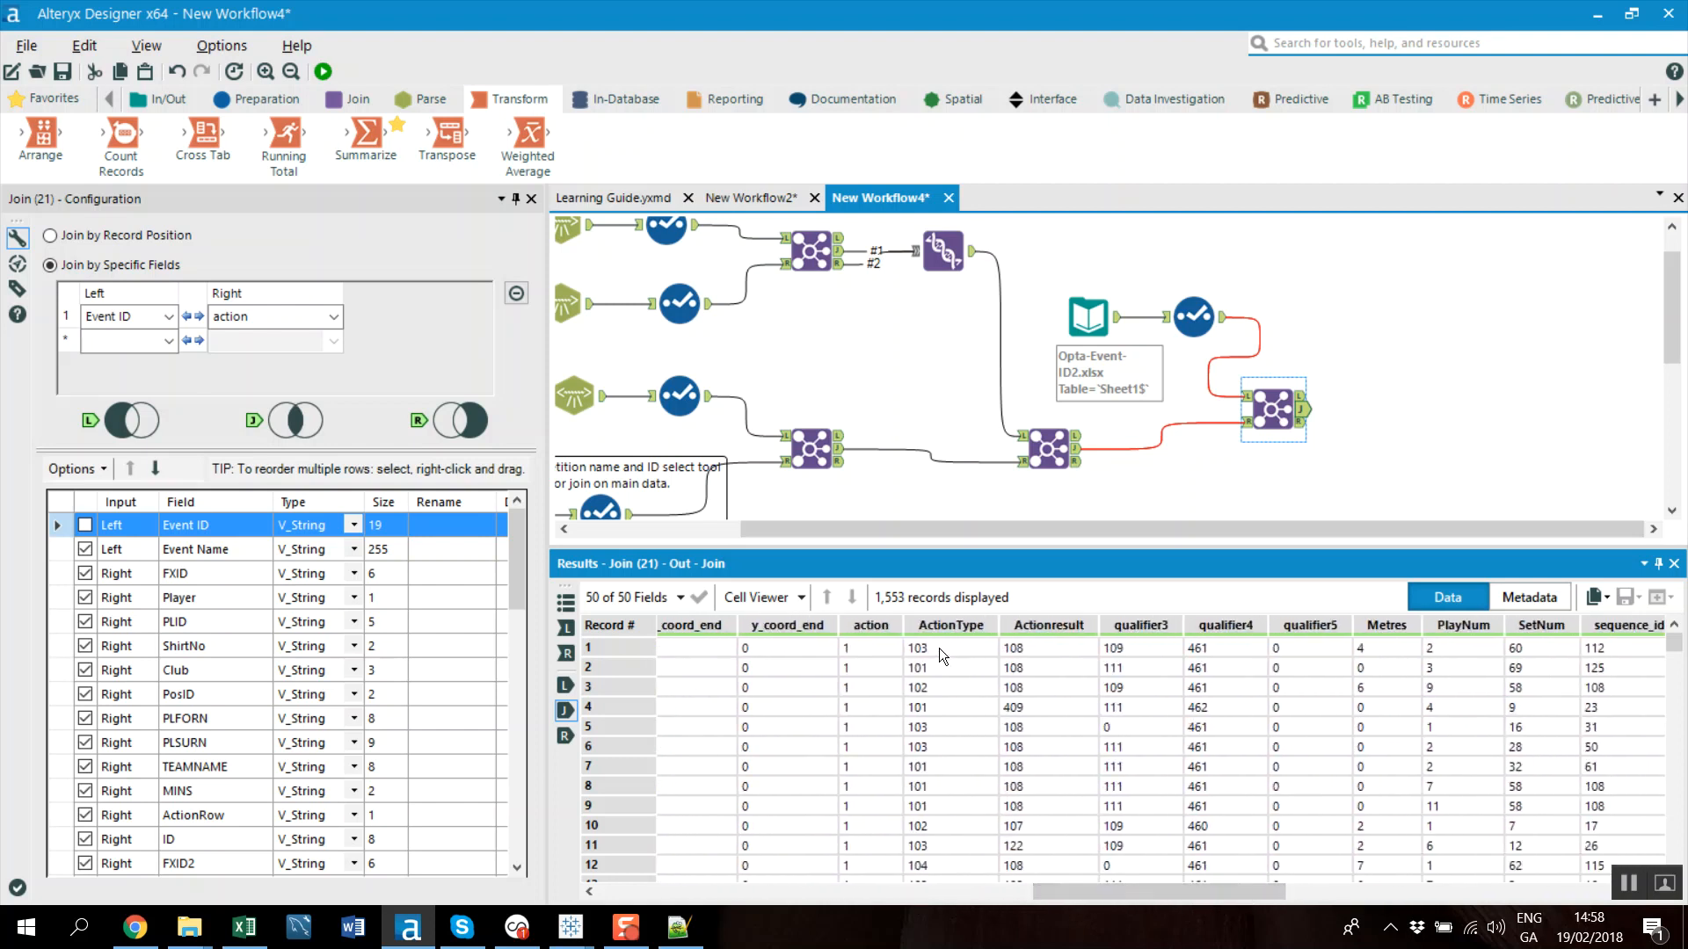
left_click_drag(944, 645, 1337, 720)
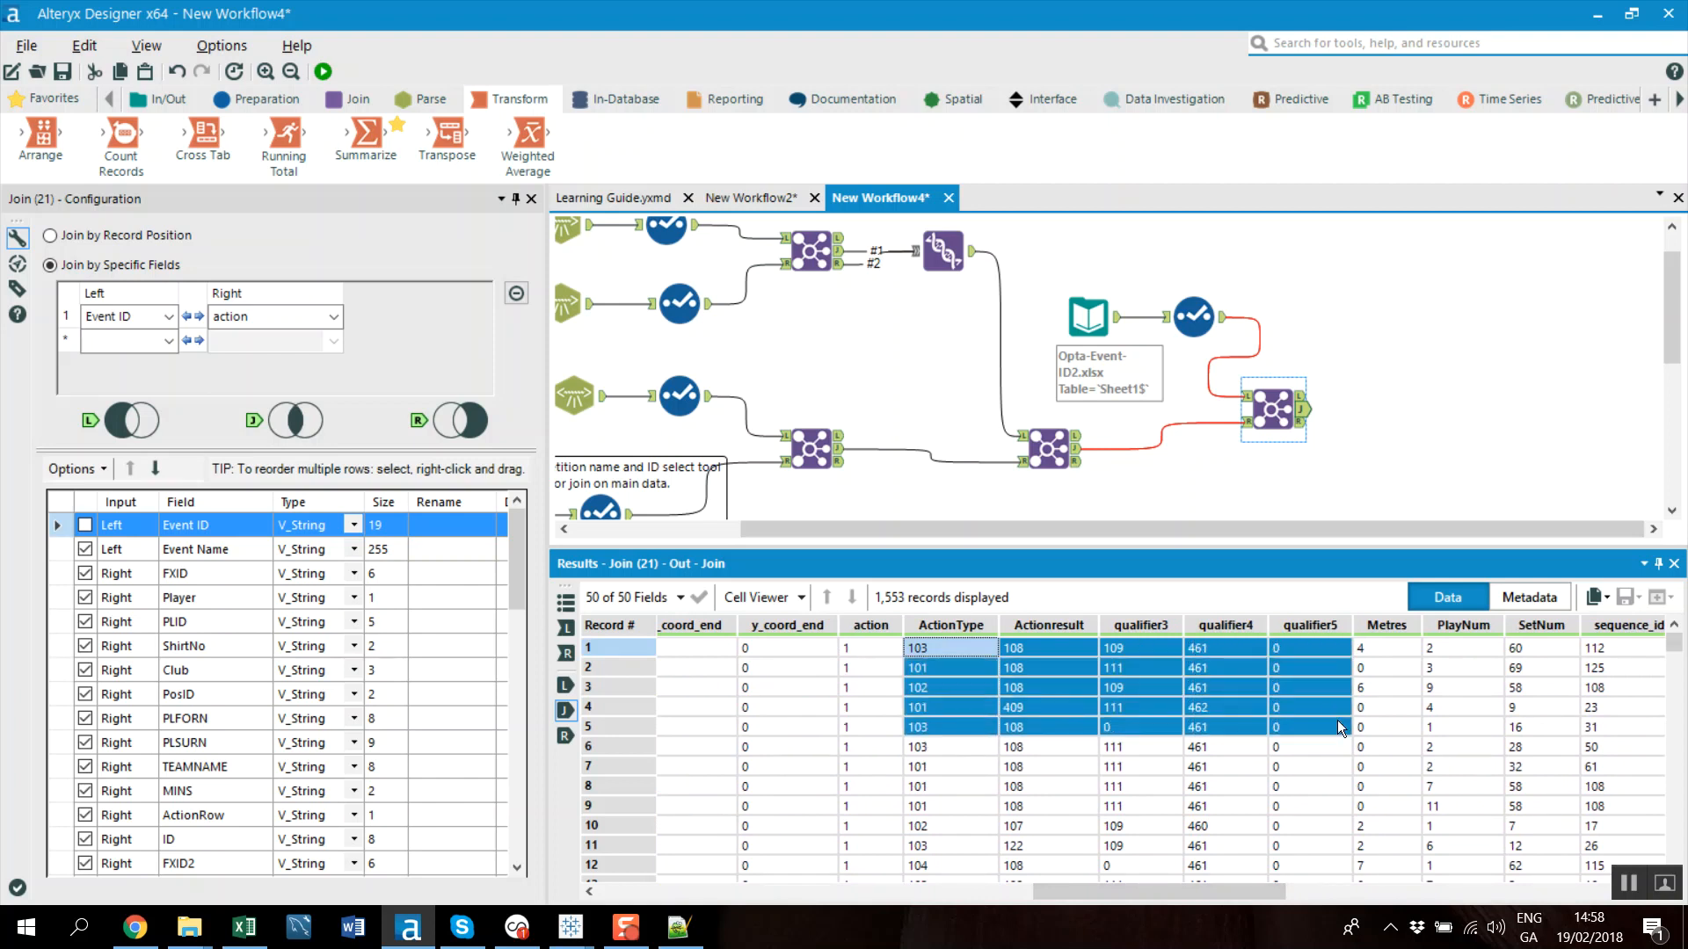
left_click_drag(945, 659, 1300, 650)
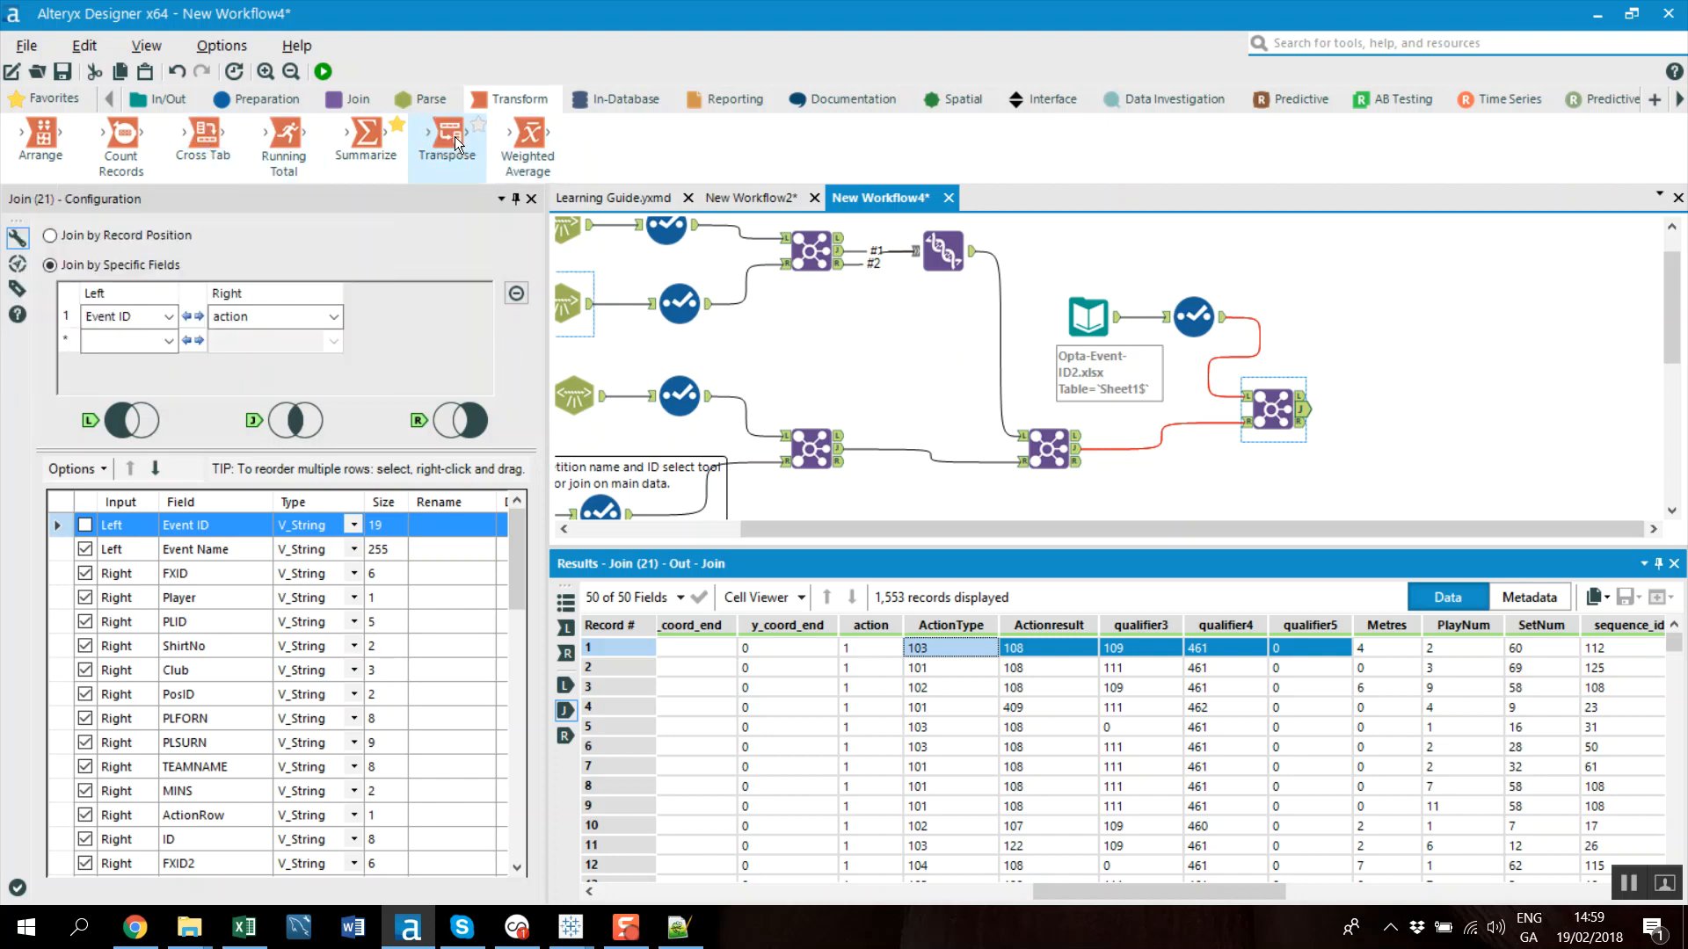
mouse_move(455, 137)
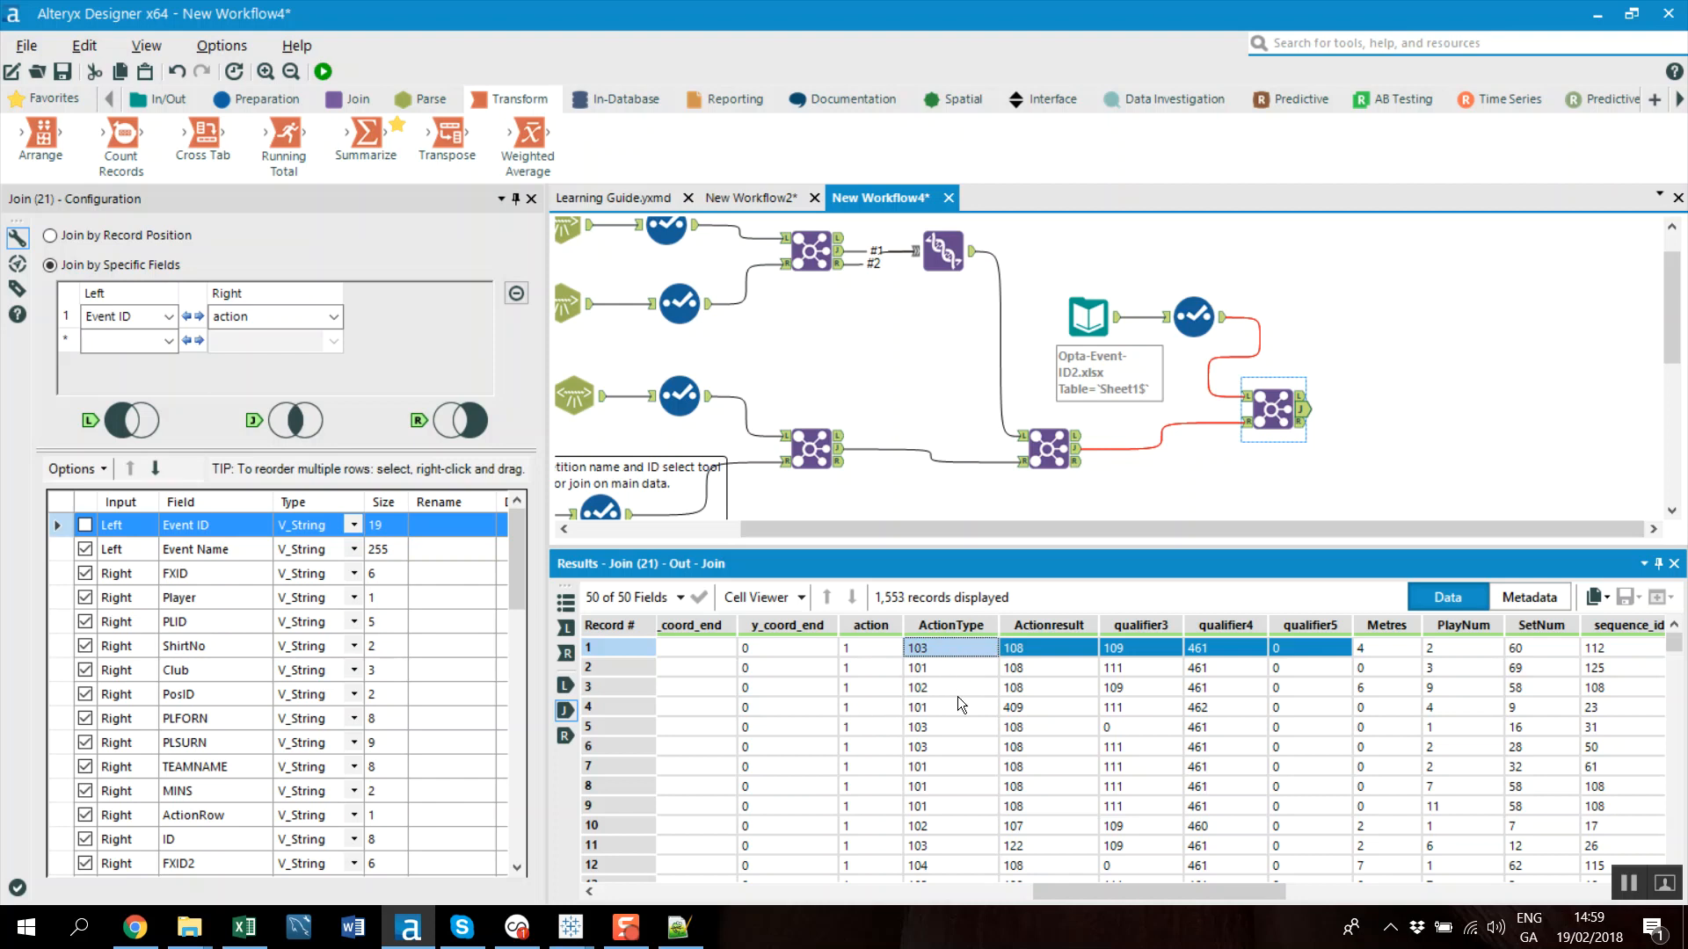
Add a Record ID tool after the Event ID Join's matched output, then run the workflow and check the RecordID column
left_click(265, 101)
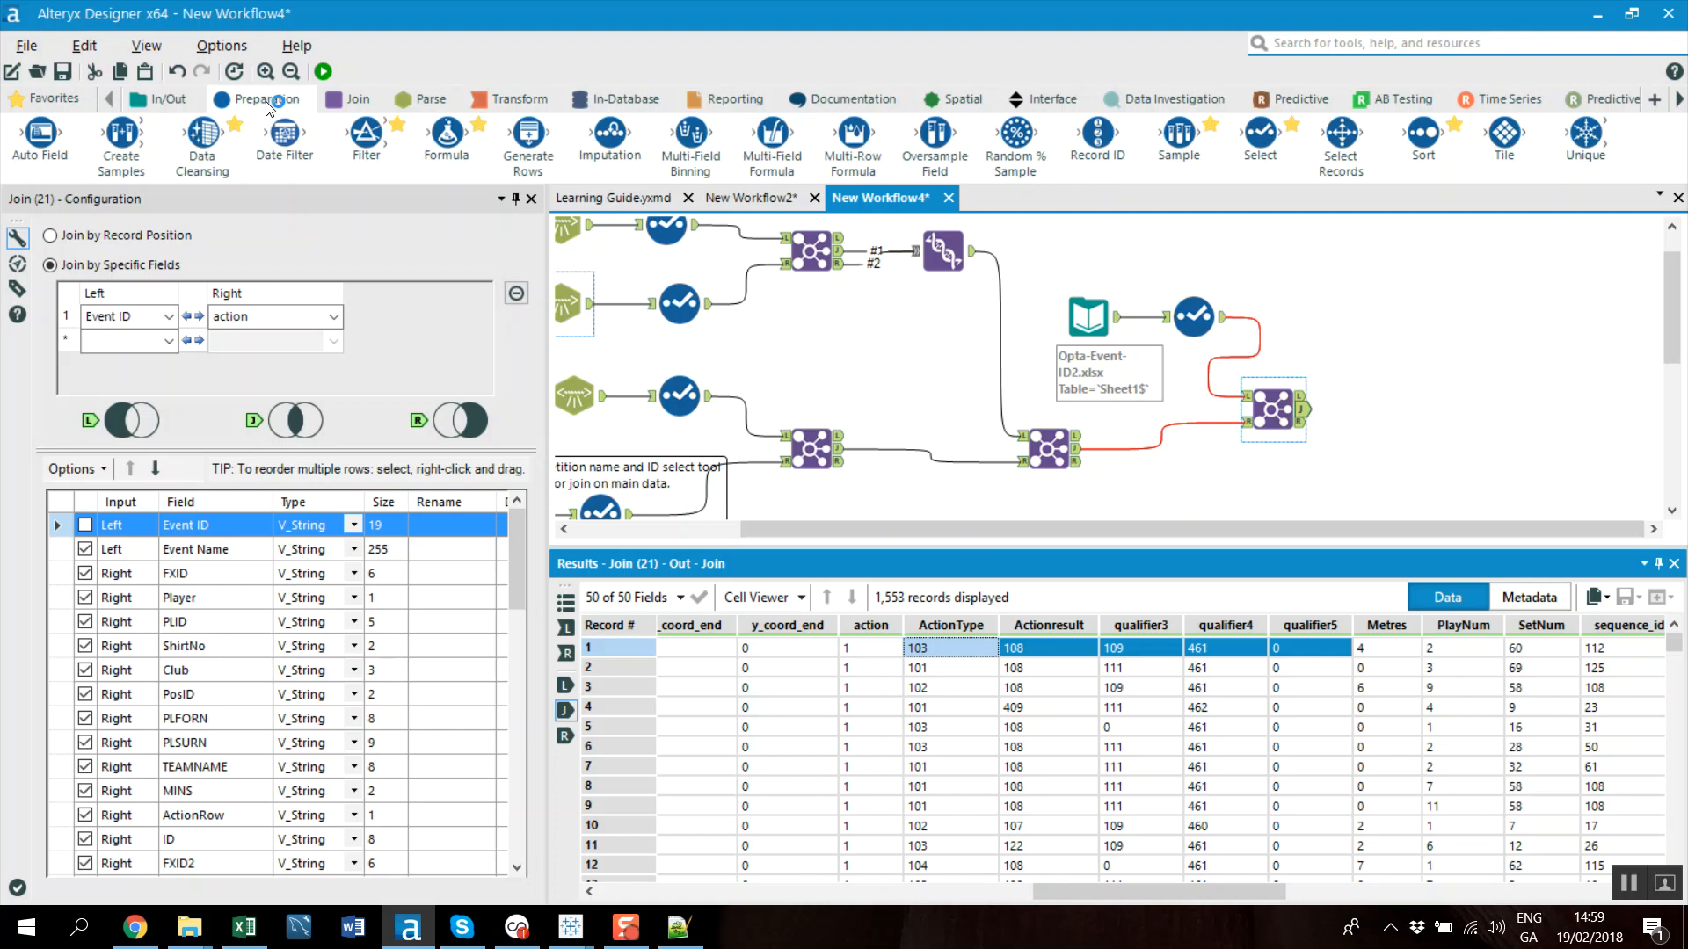
left_click_drag(1097, 133, 1366, 409)
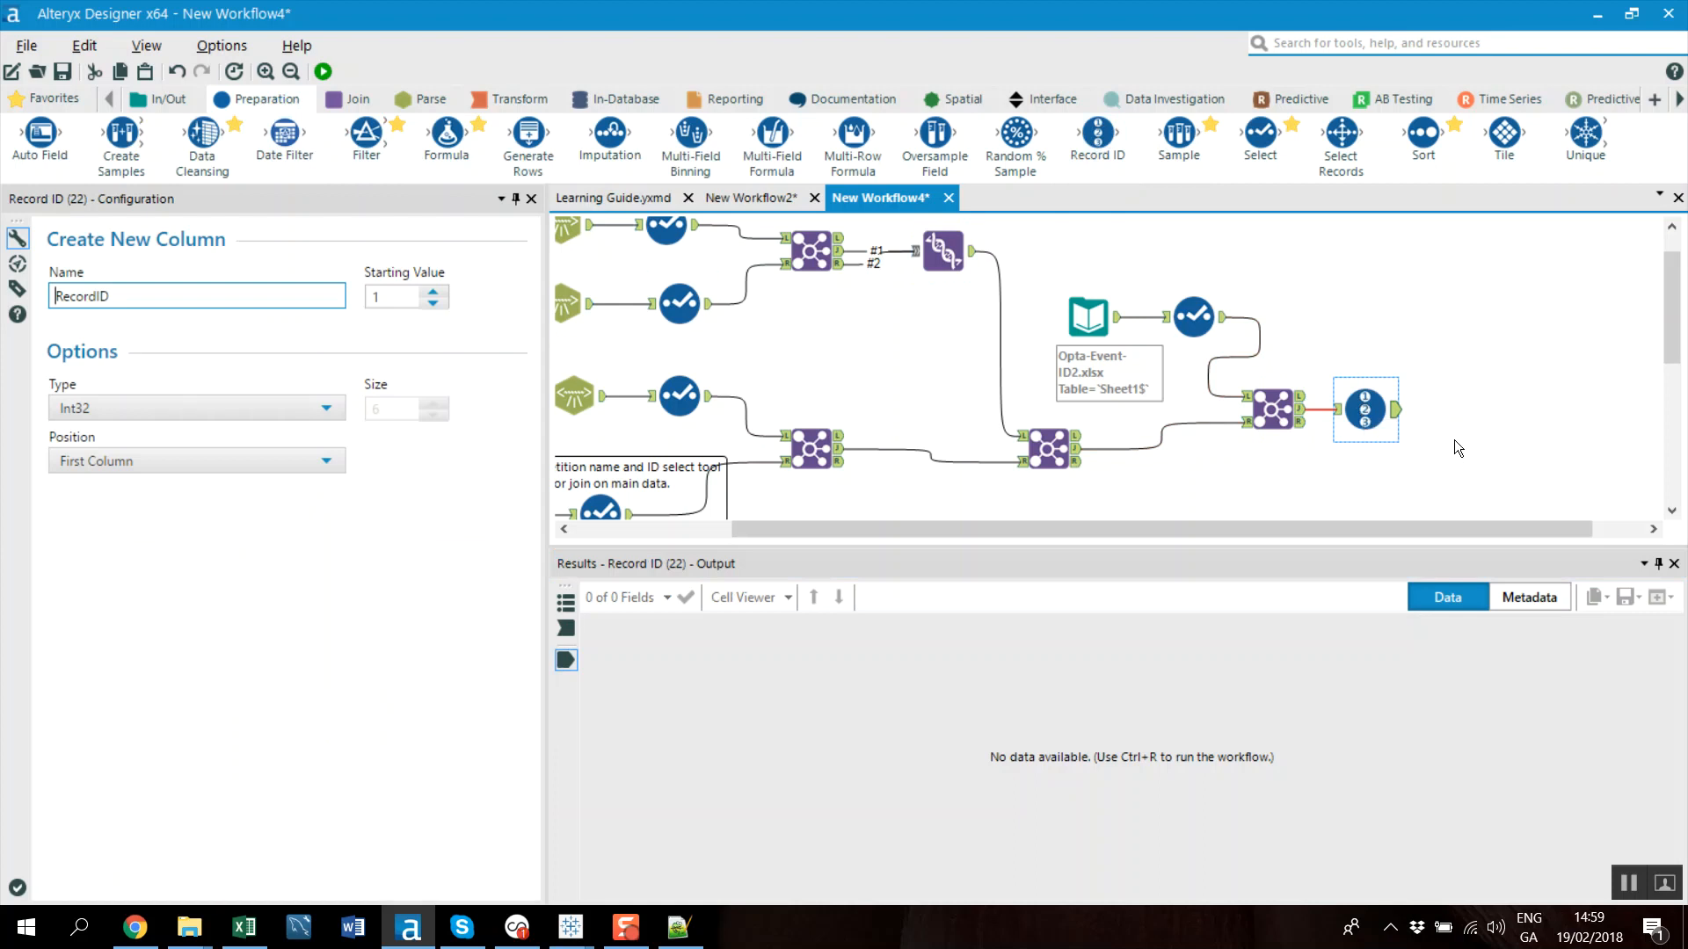
left_click(325, 71)
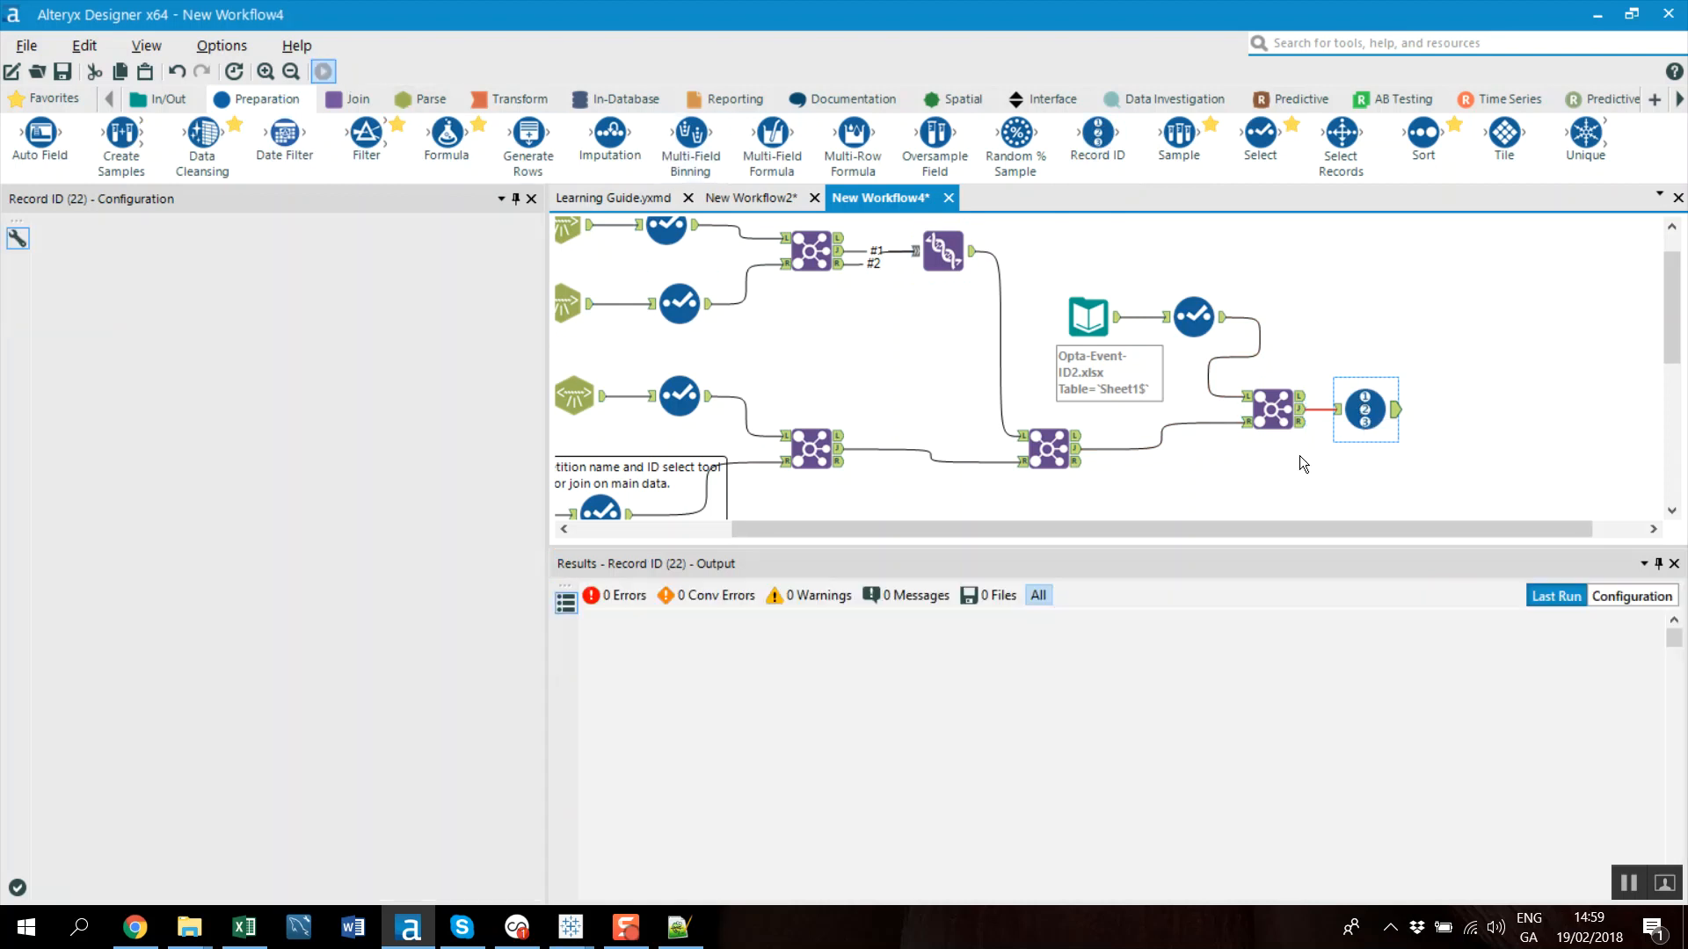
left_click(1397, 410)
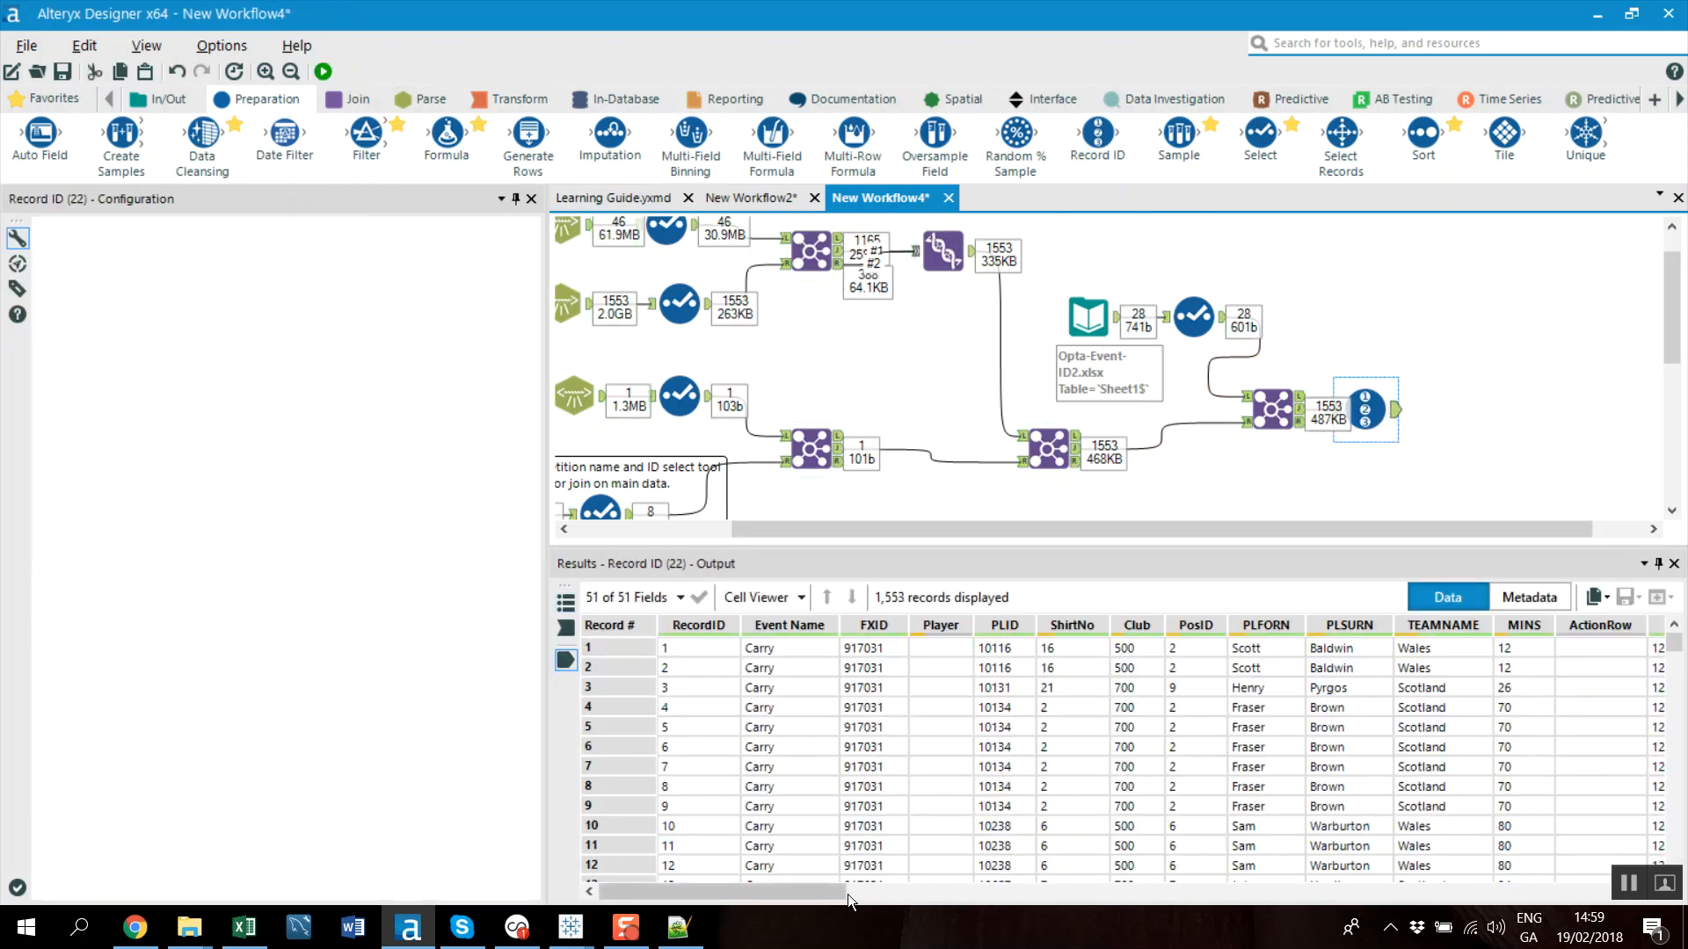
left_click(690, 650)
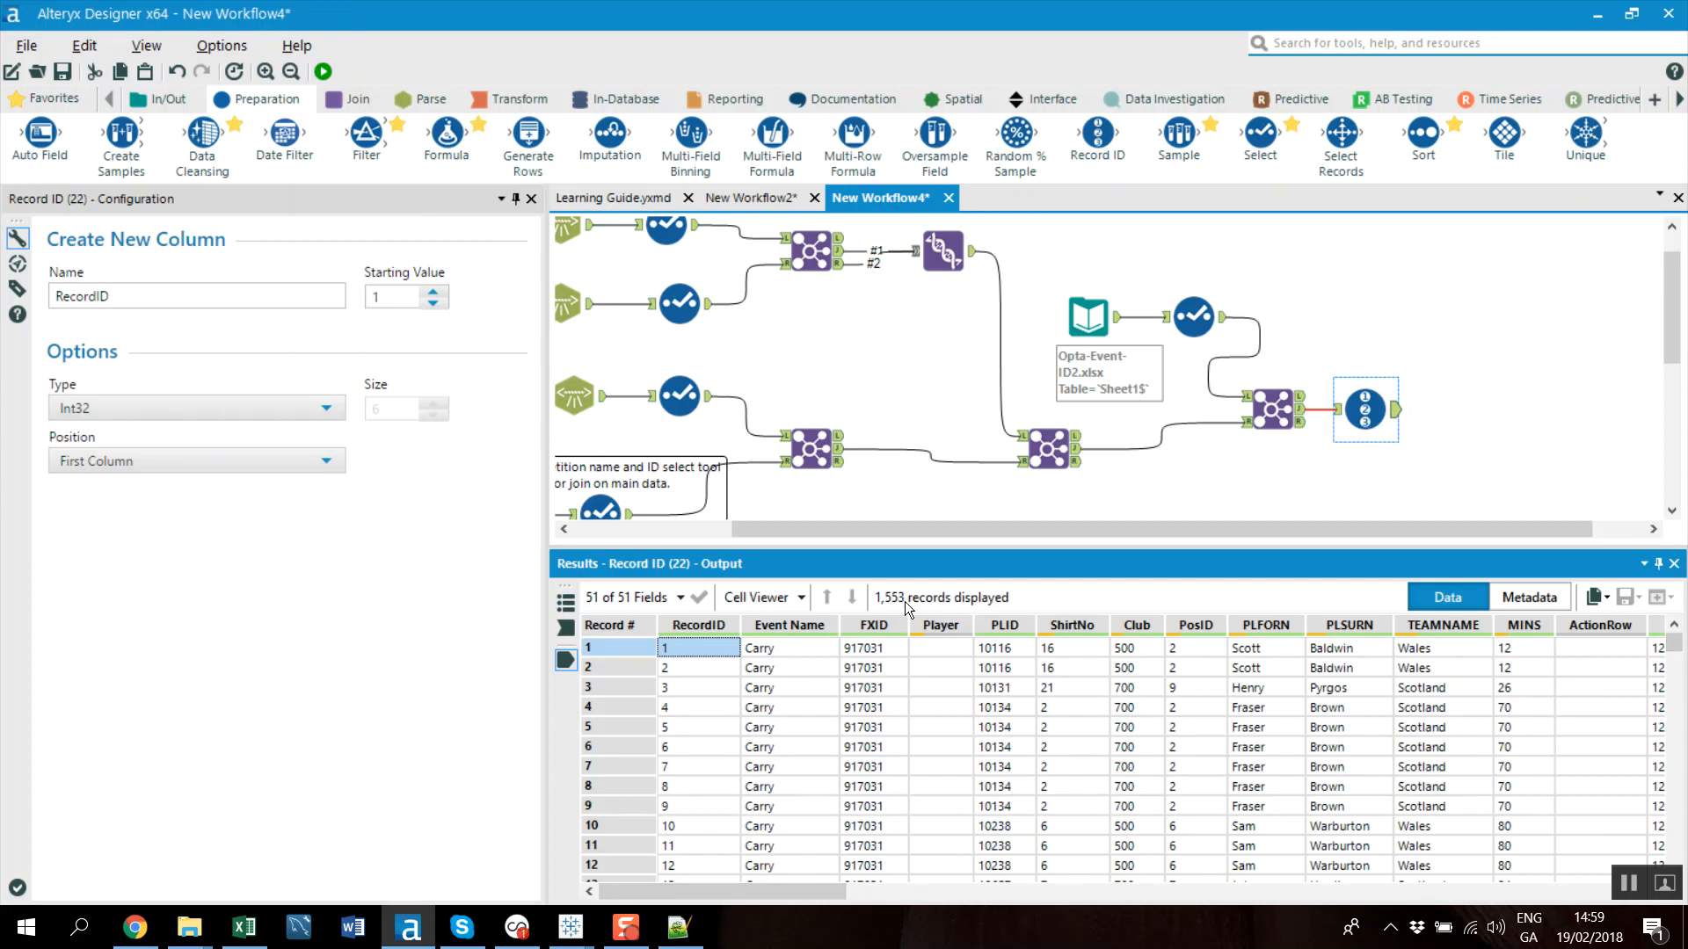
Add a Transpose tool after the Record ID with every field as key except ActionType, Actionresult, qualifier3, qualifier4 and qualifier5
left_click(509, 100)
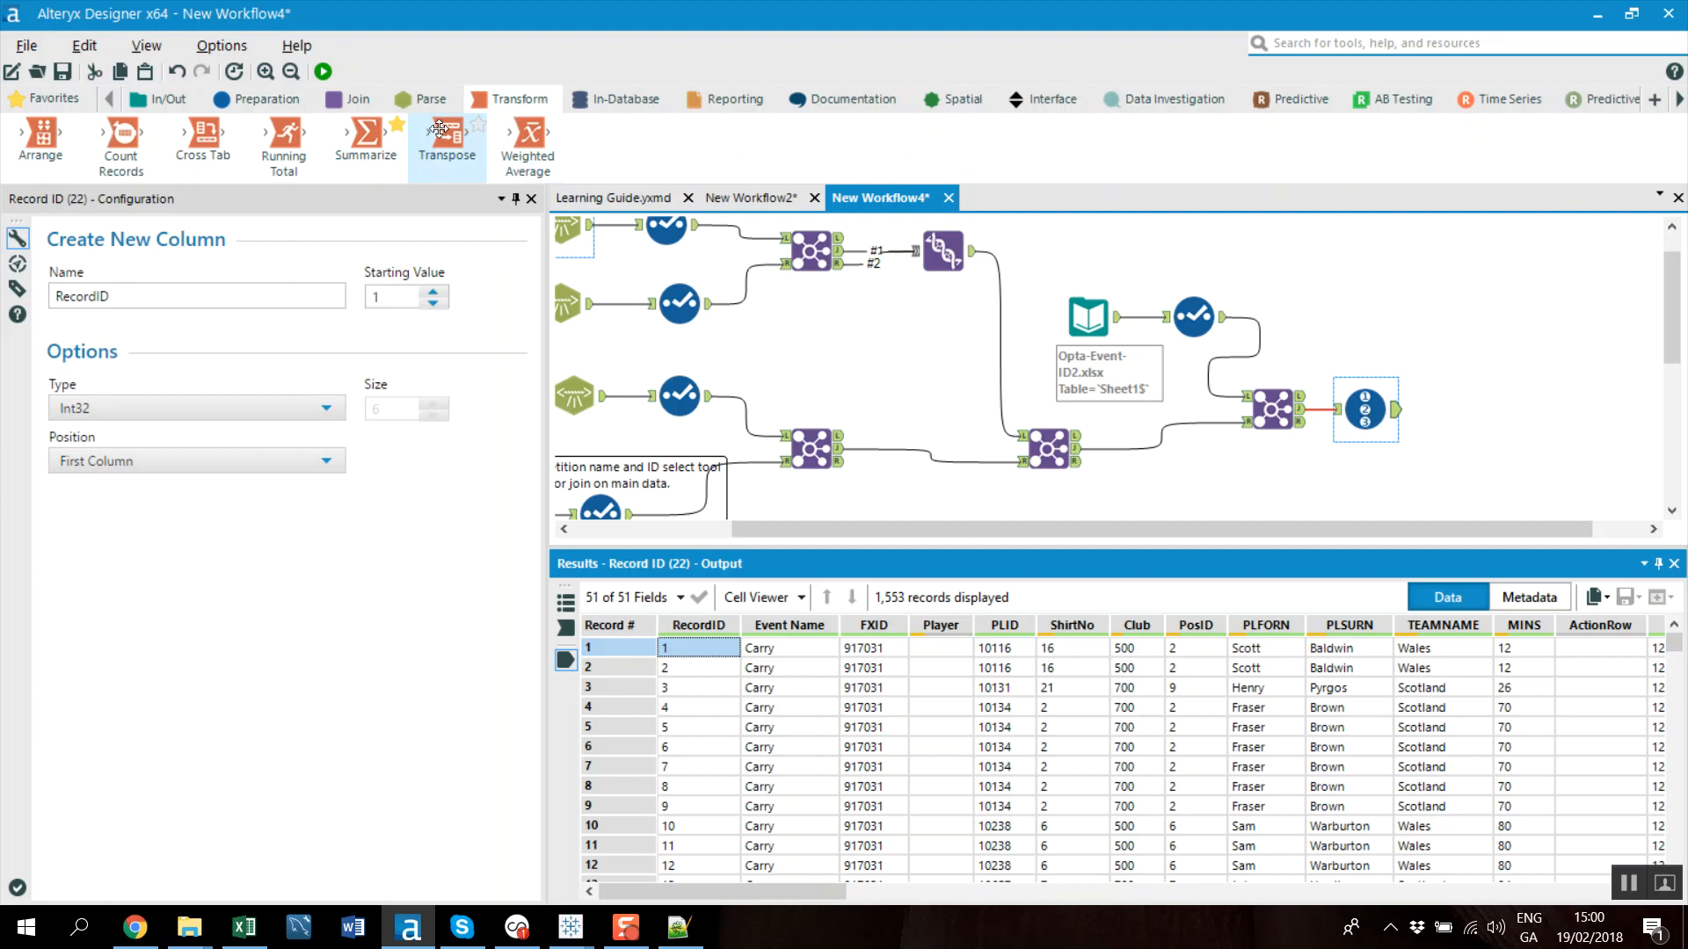
left_click_drag(439, 129, 1474, 406)
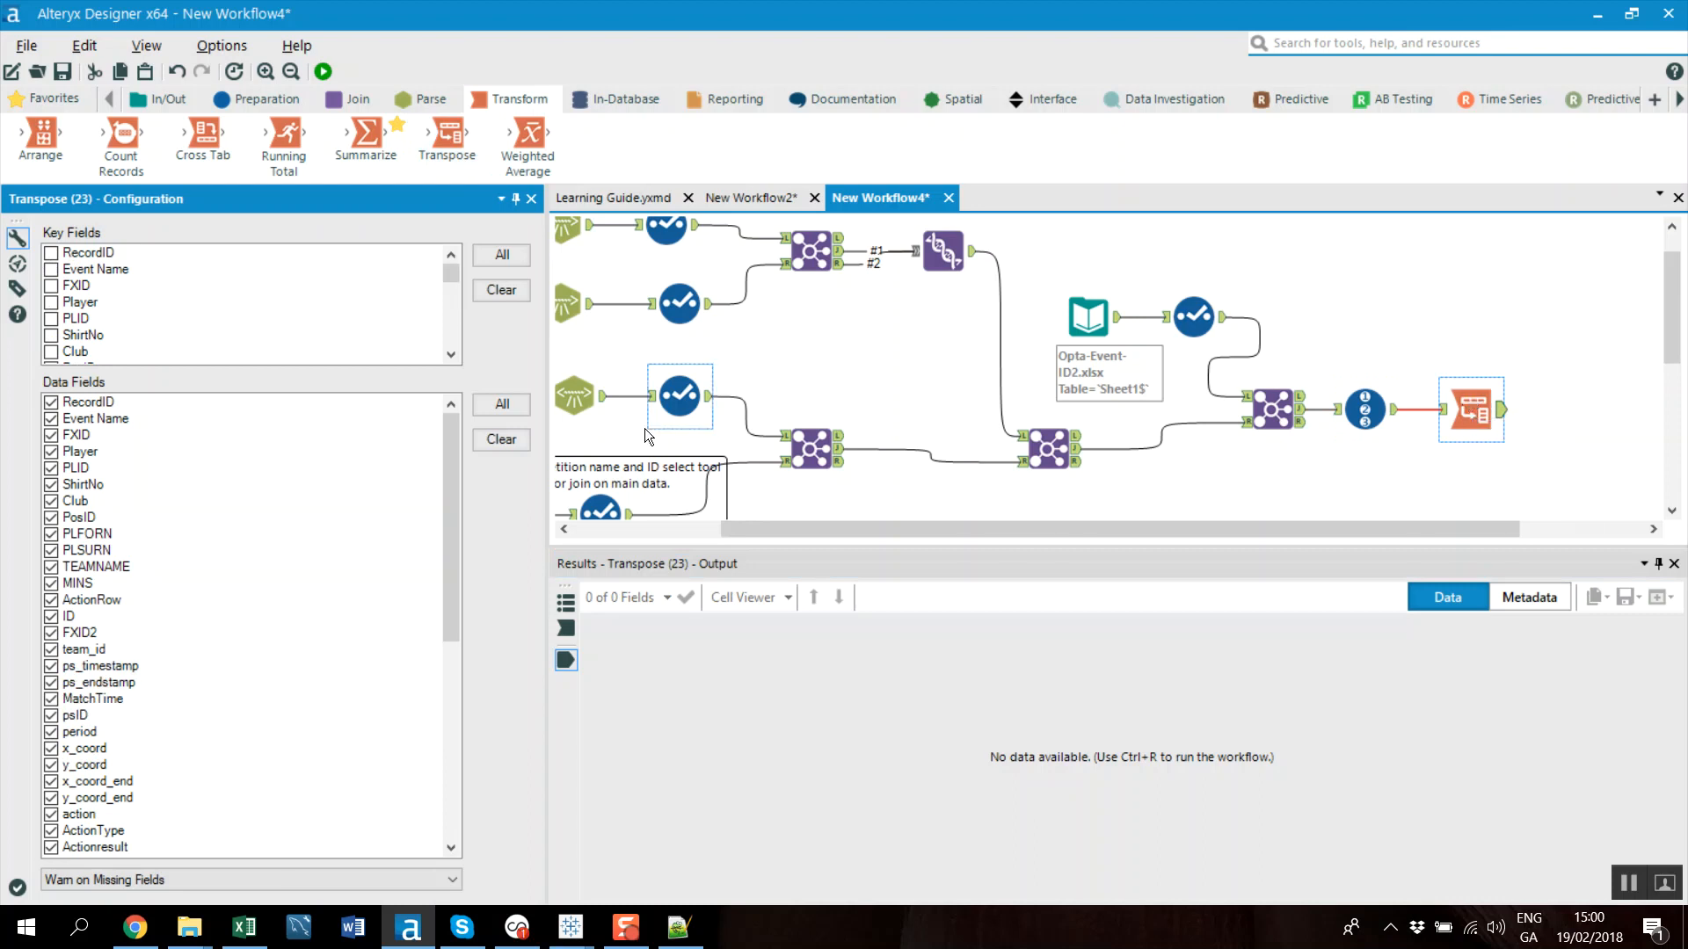
left_click(487, 255)
left_click_drag(450, 276, 460, 309)
left_click(51, 285)
left_click(51, 301)
left_click(51, 318)
left_click(51, 335)
left_click(51, 352)
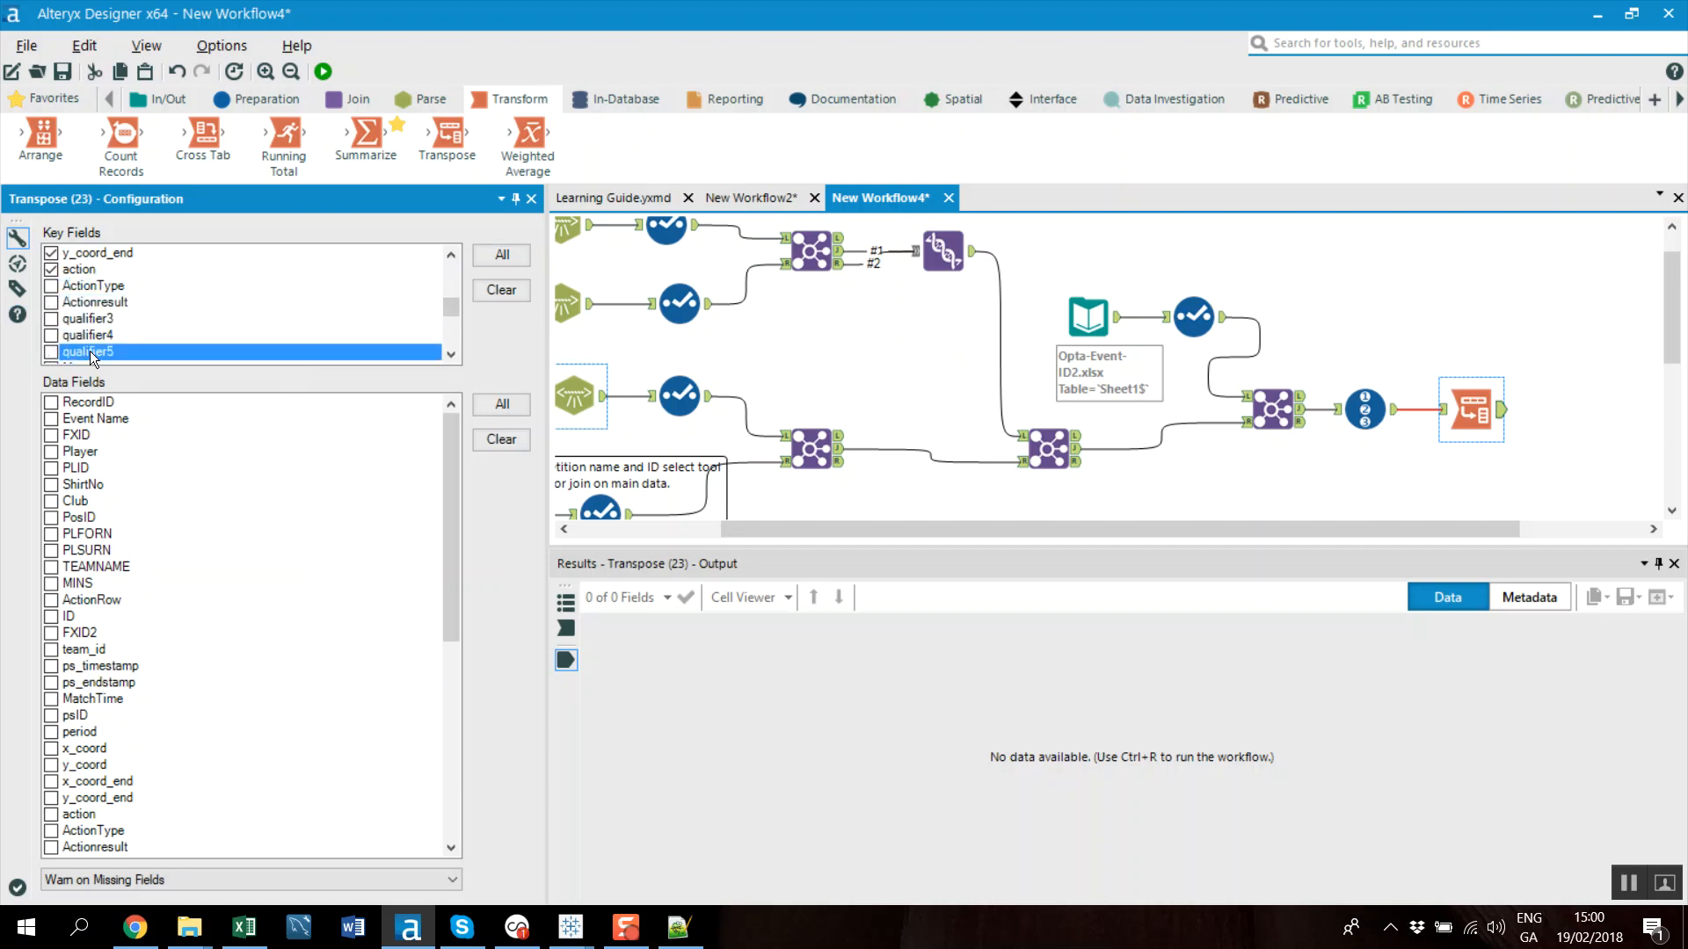
scroll(241, 352, "down", 1)
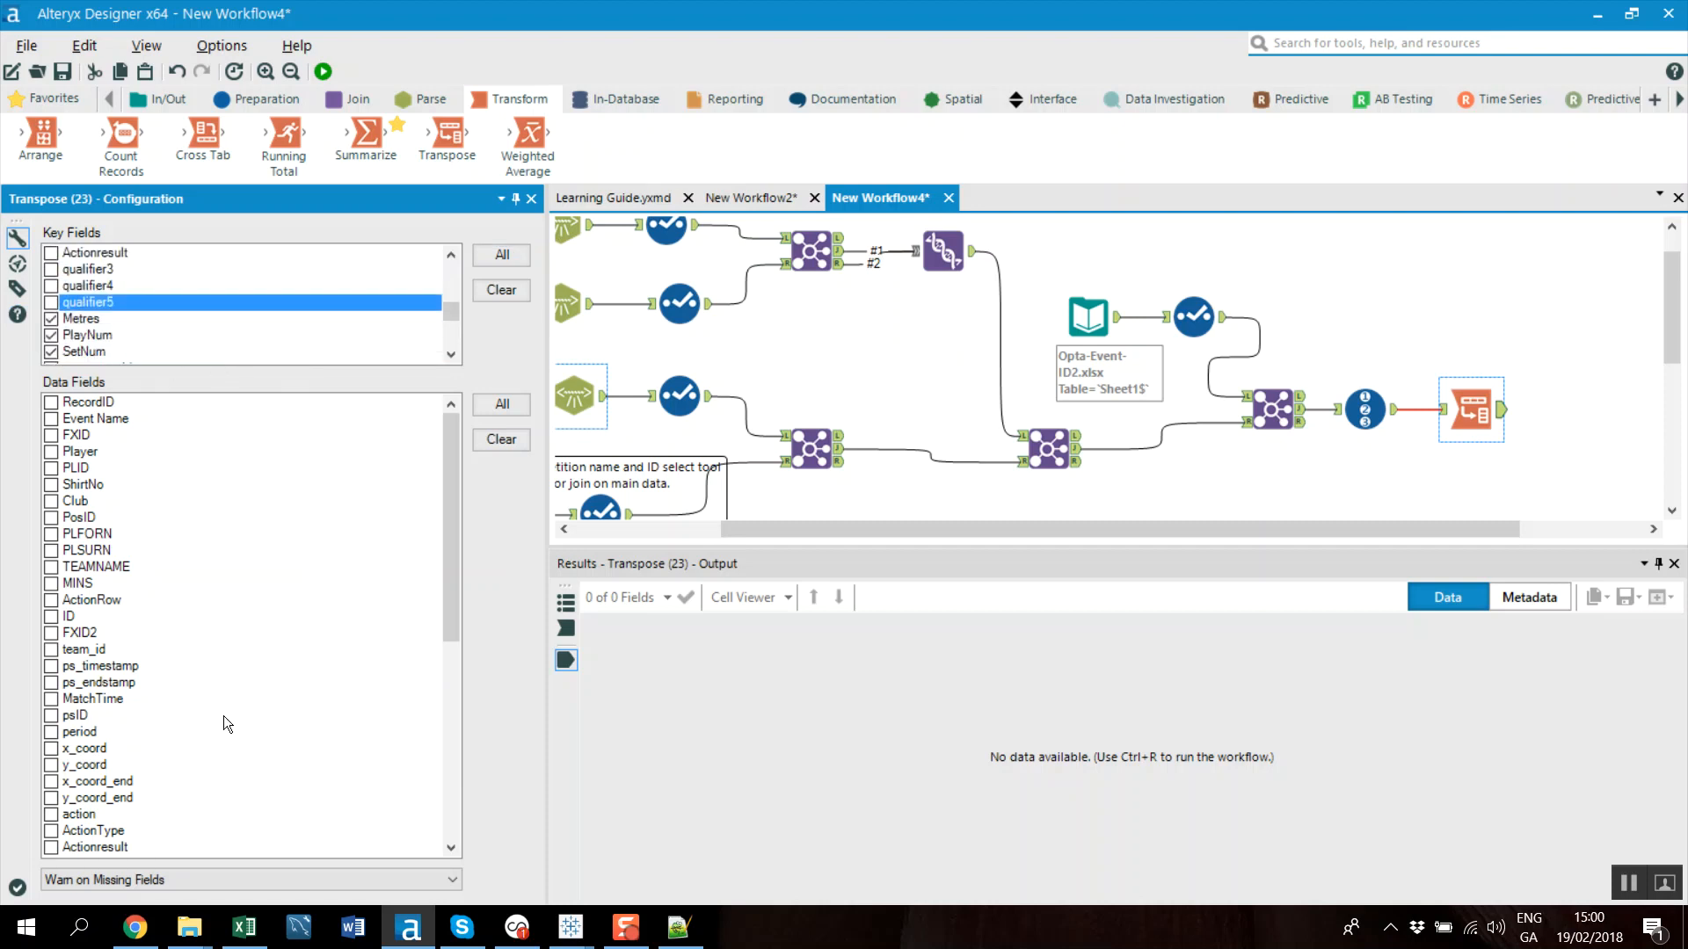
Set the Transpose data fields to ActionType, Actionresult, qualifier3, qualifier4 and qualifier5, then run the workflow
scroll(224, 715, "down", 3)
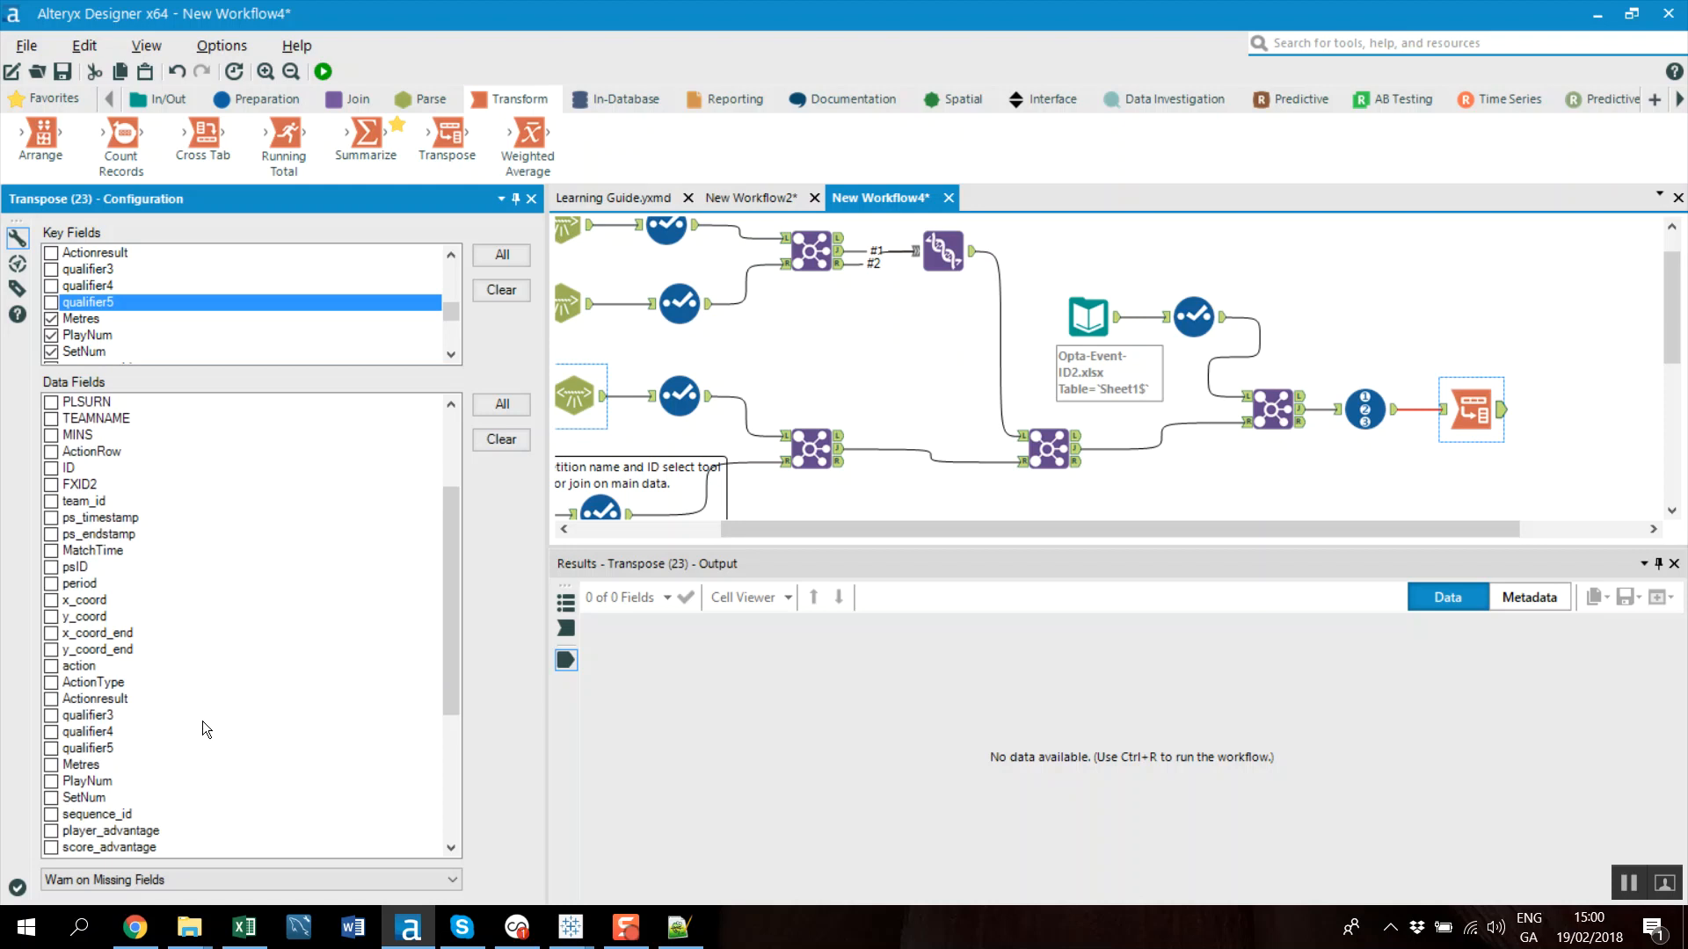
left_click(51, 682)
left_click(51, 698)
left_click(51, 715)
left_click(51, 732)
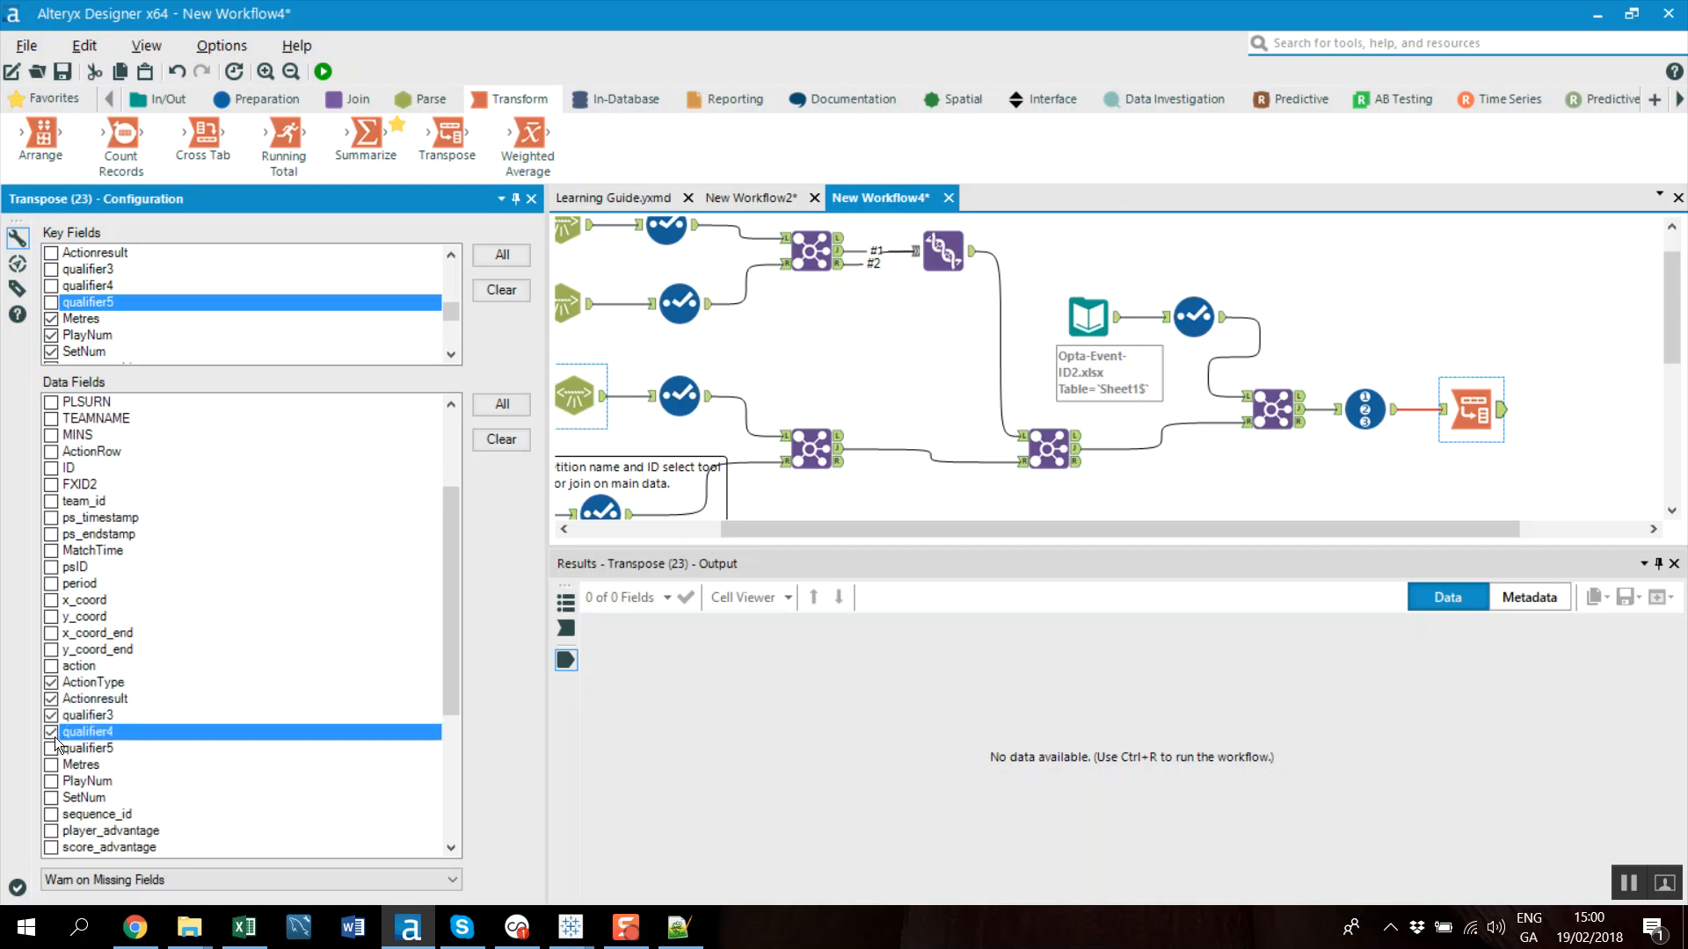
left_click(51, 749)
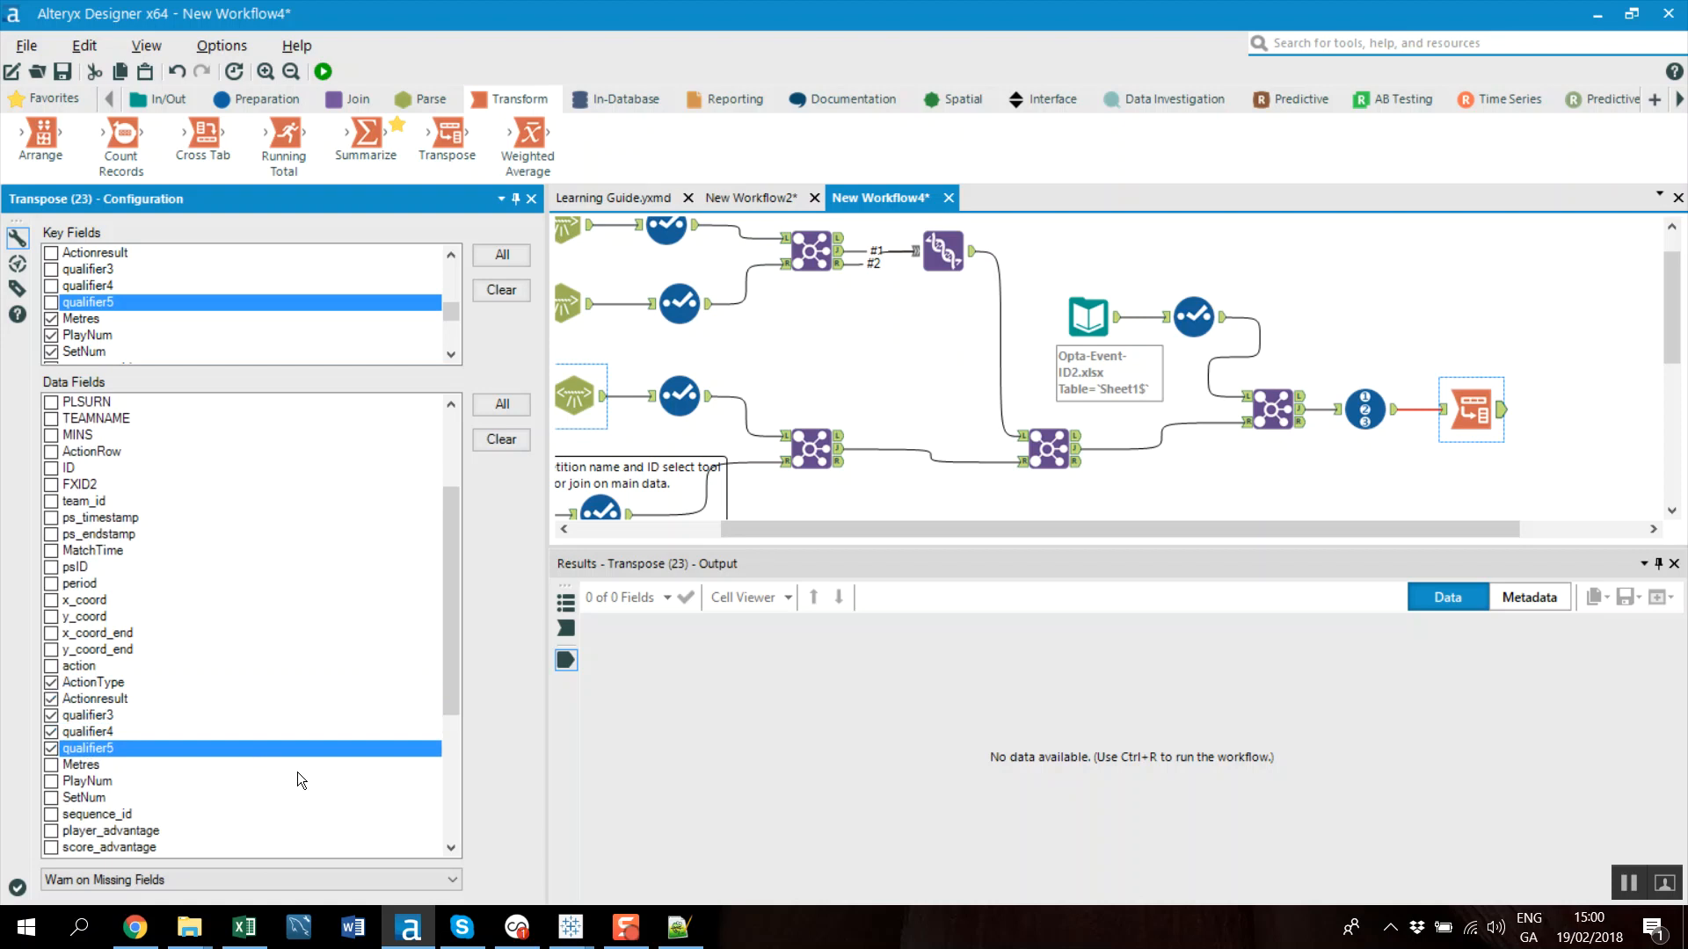
left_click(322, 71)
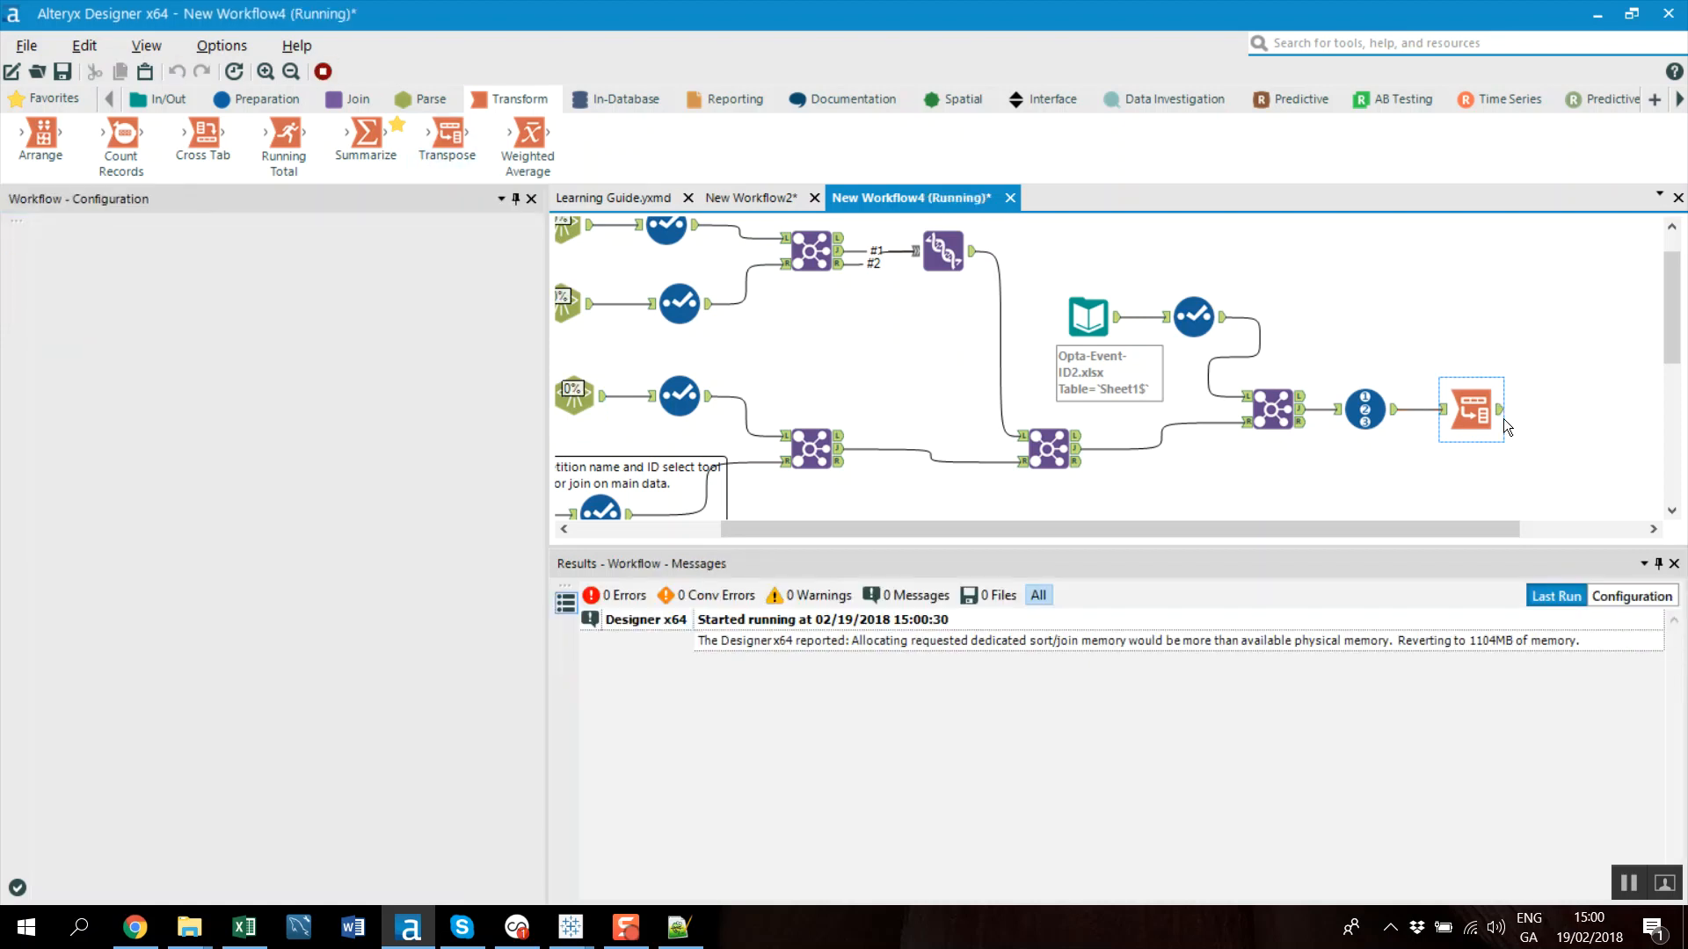
Examine the Transpose output's repeated RecordID rows with their Name and Value columns, postponing the Dell update notice
left_click(1499, 411)
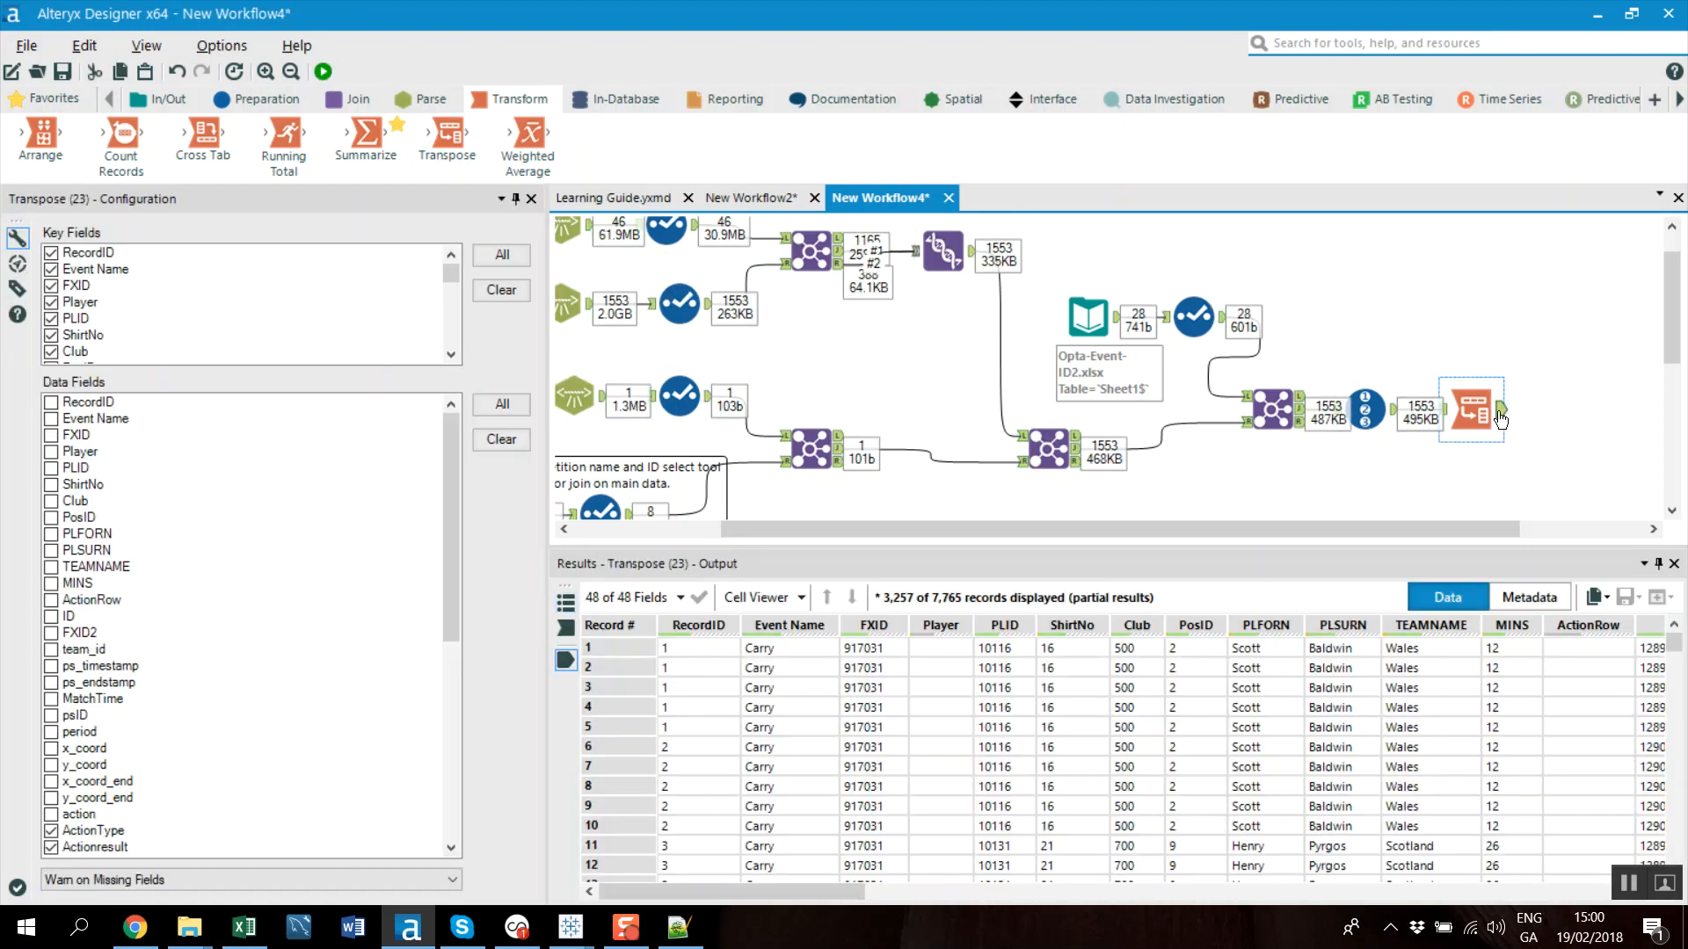
left_click(935, 606)
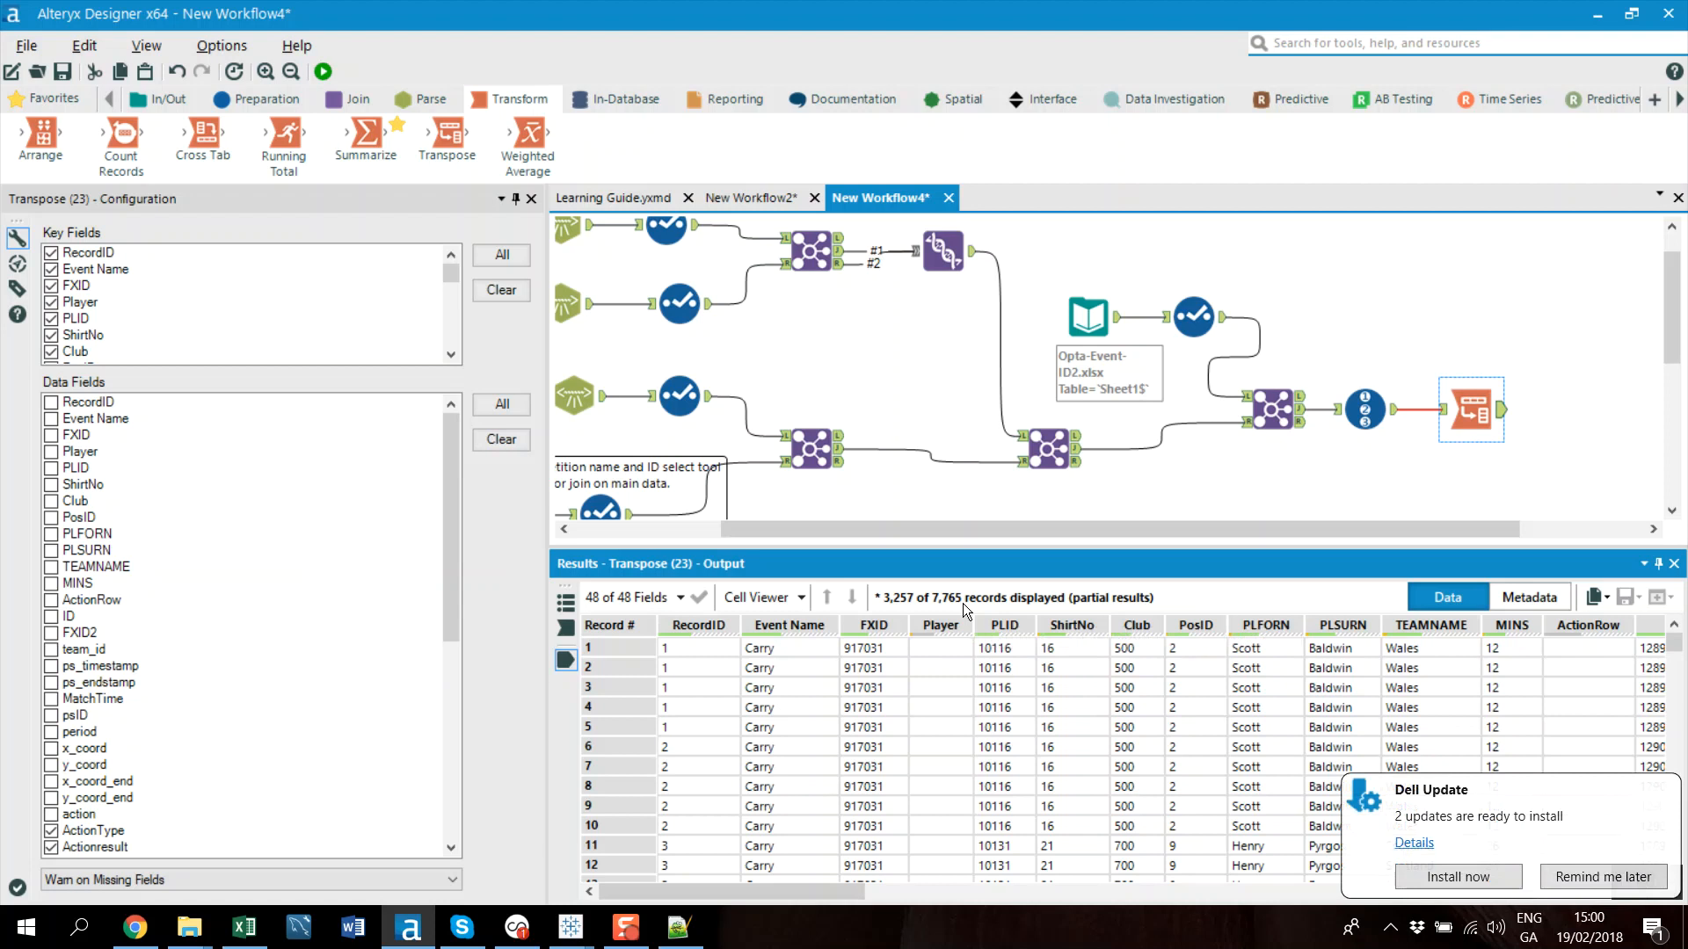
left_click(1620, 876)
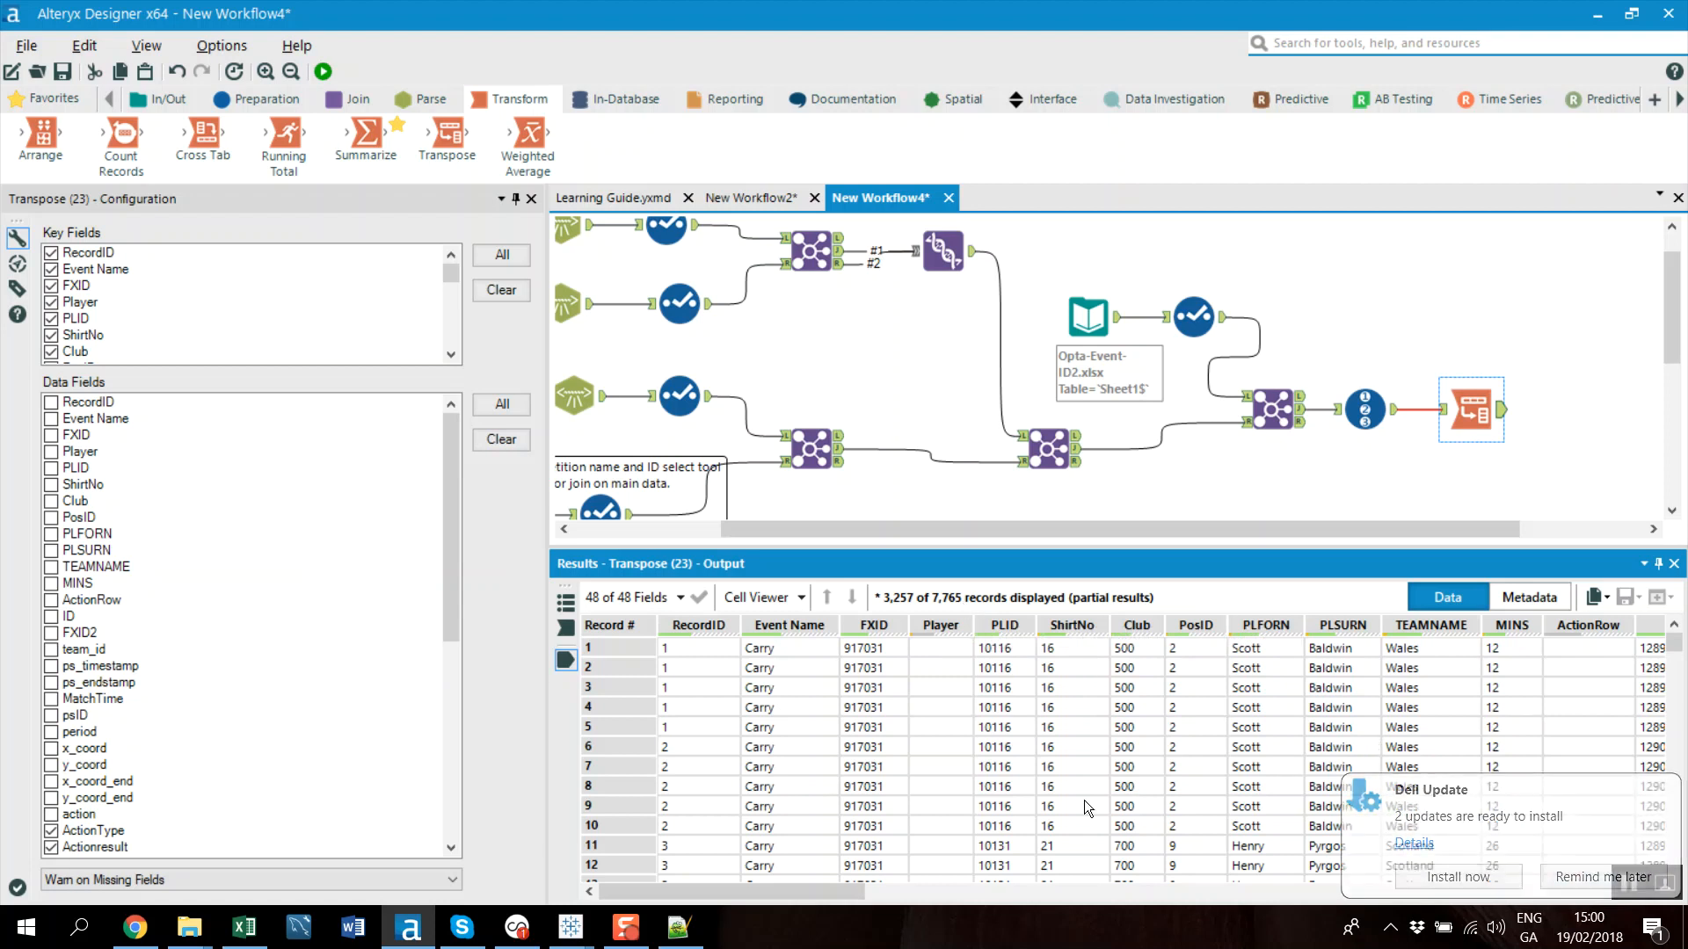
left_click(693, 649)
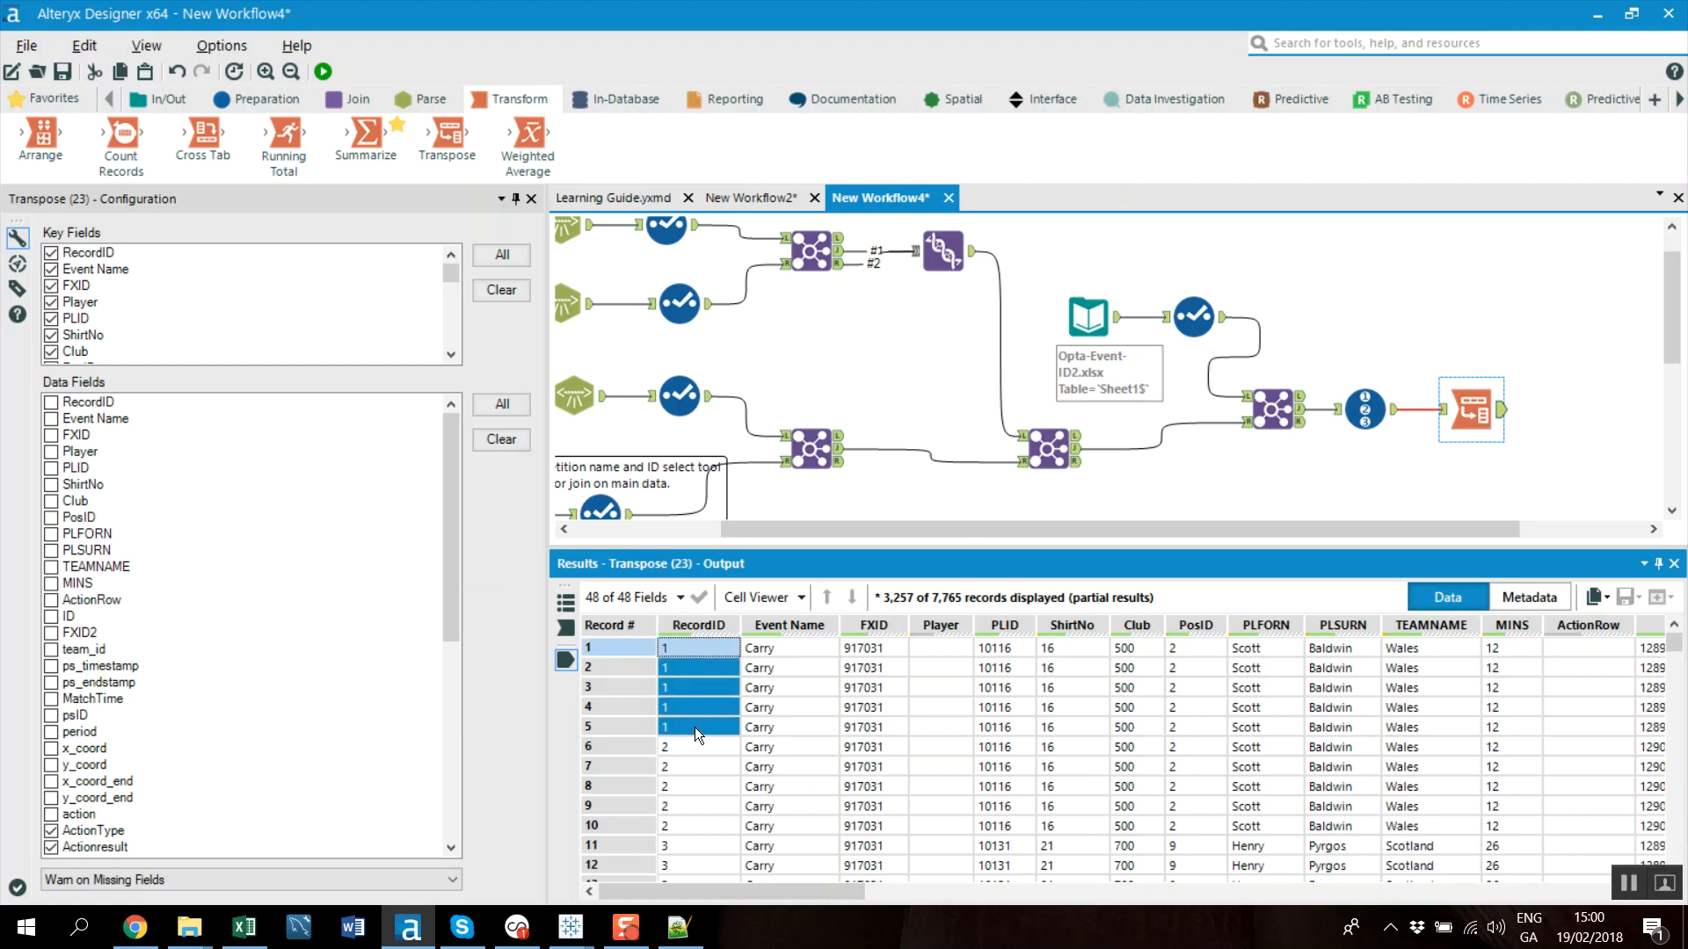
left_click_drag(696, 728, 899, 730)
left_click_drag(781, 886, 1591, 856)
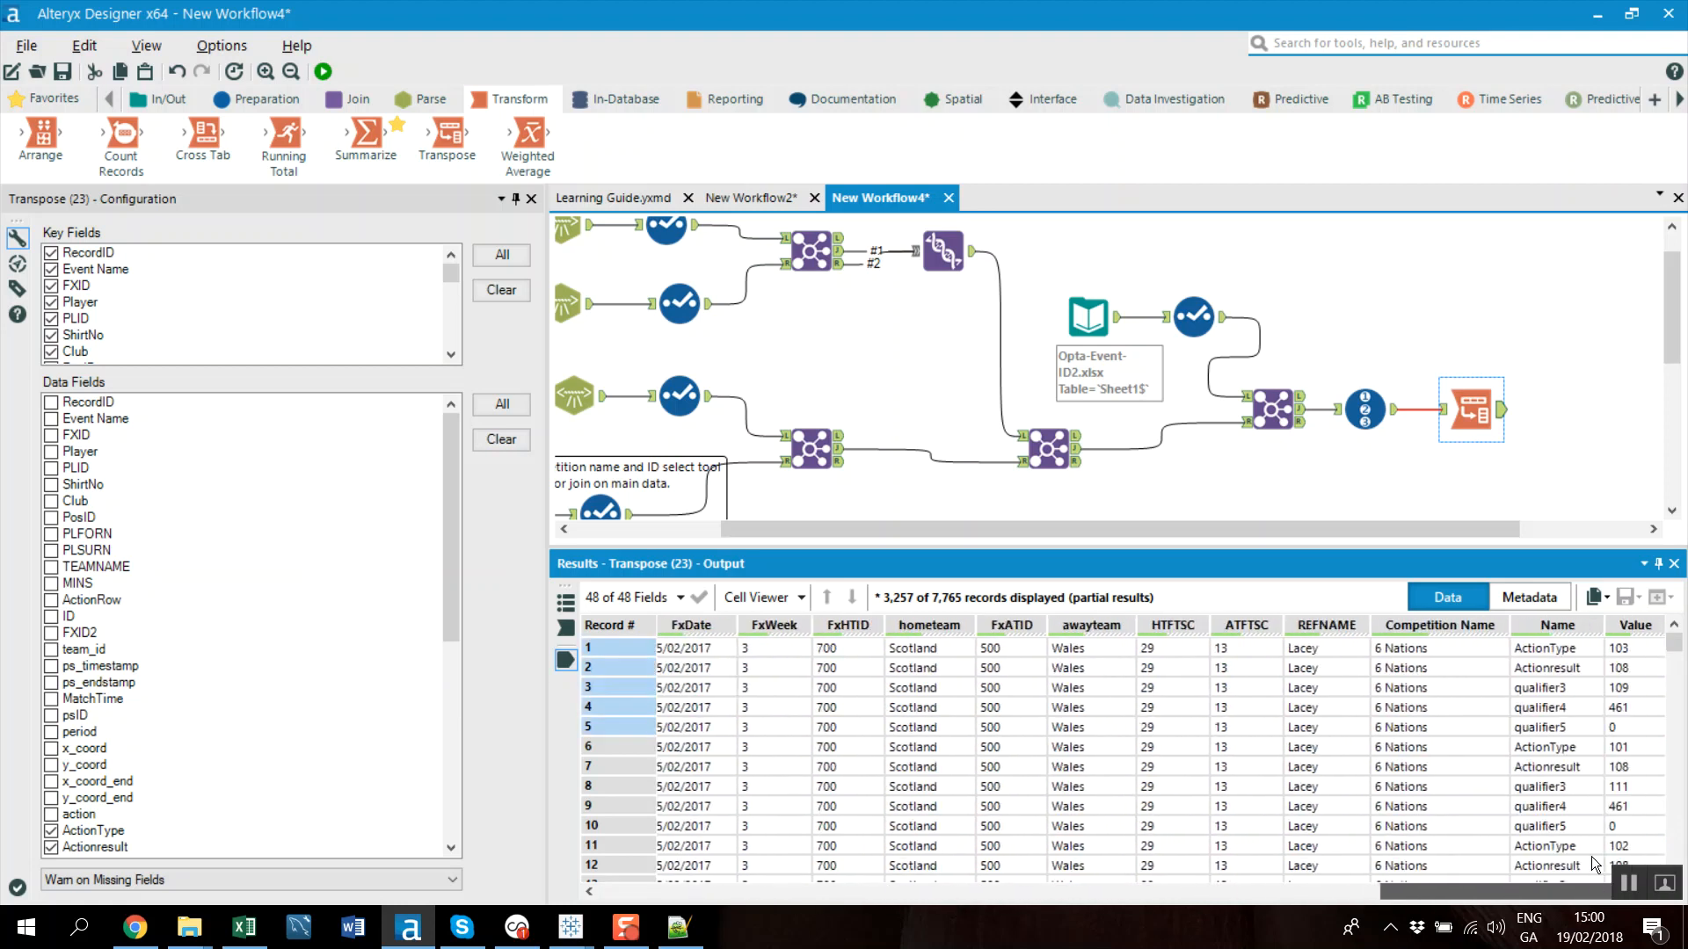
left_click(1548, 647)
left_click_drag(1558, 665, 1635, 727)
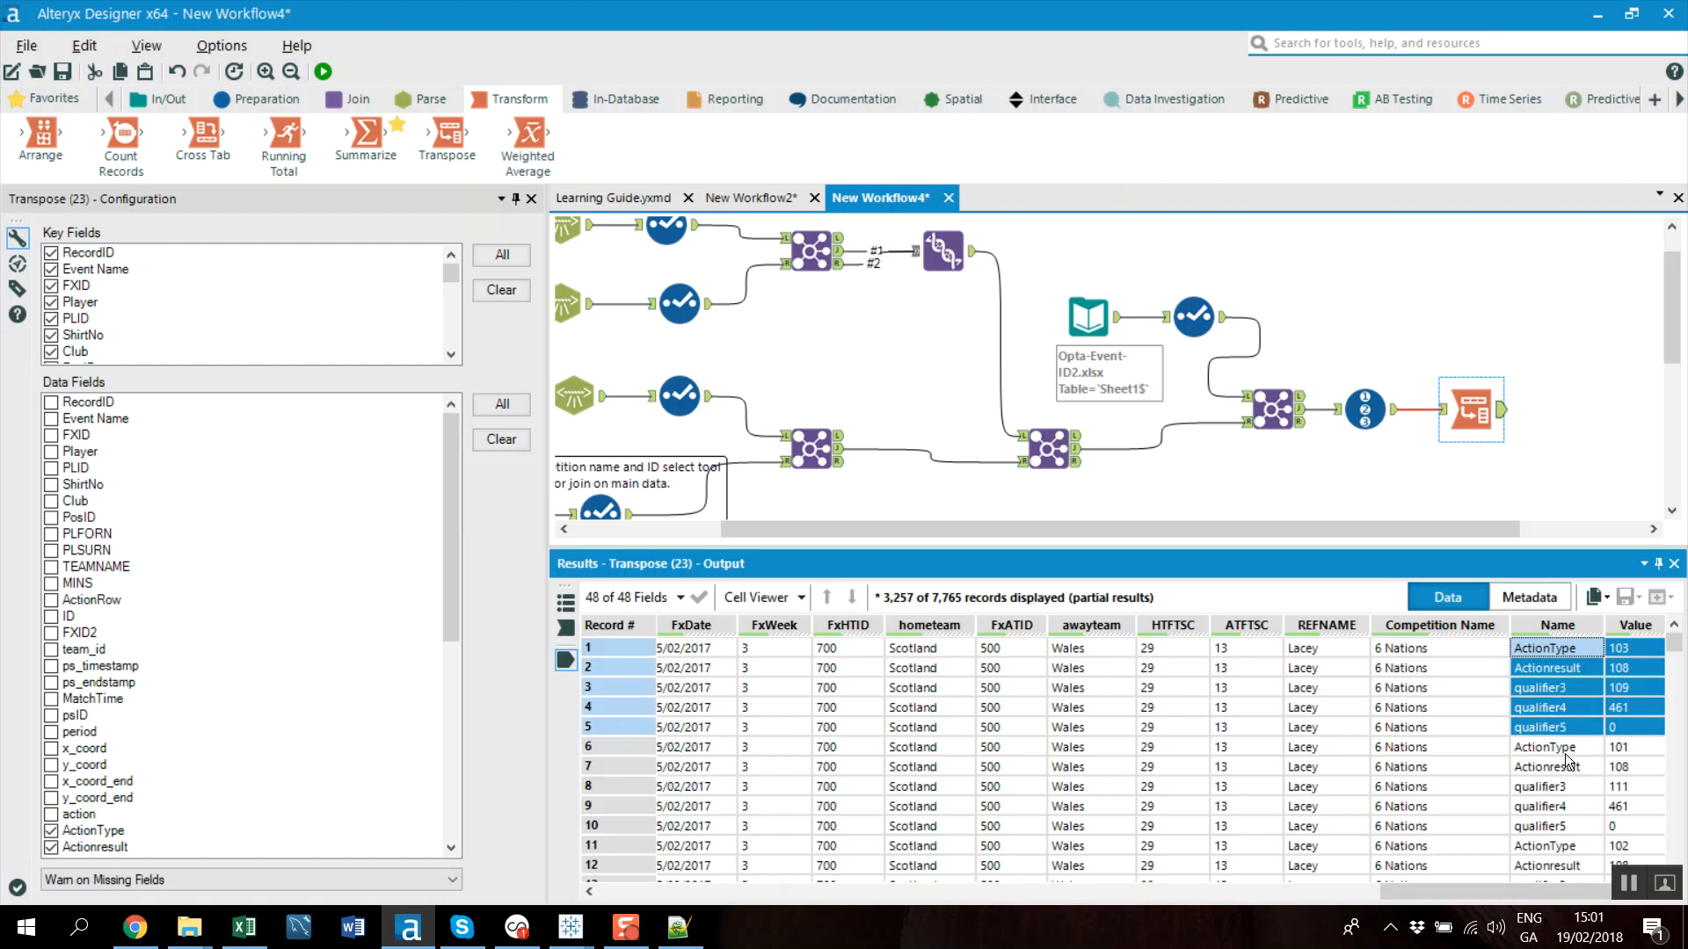
left_click_drag(1565, 748, 1621, 826)
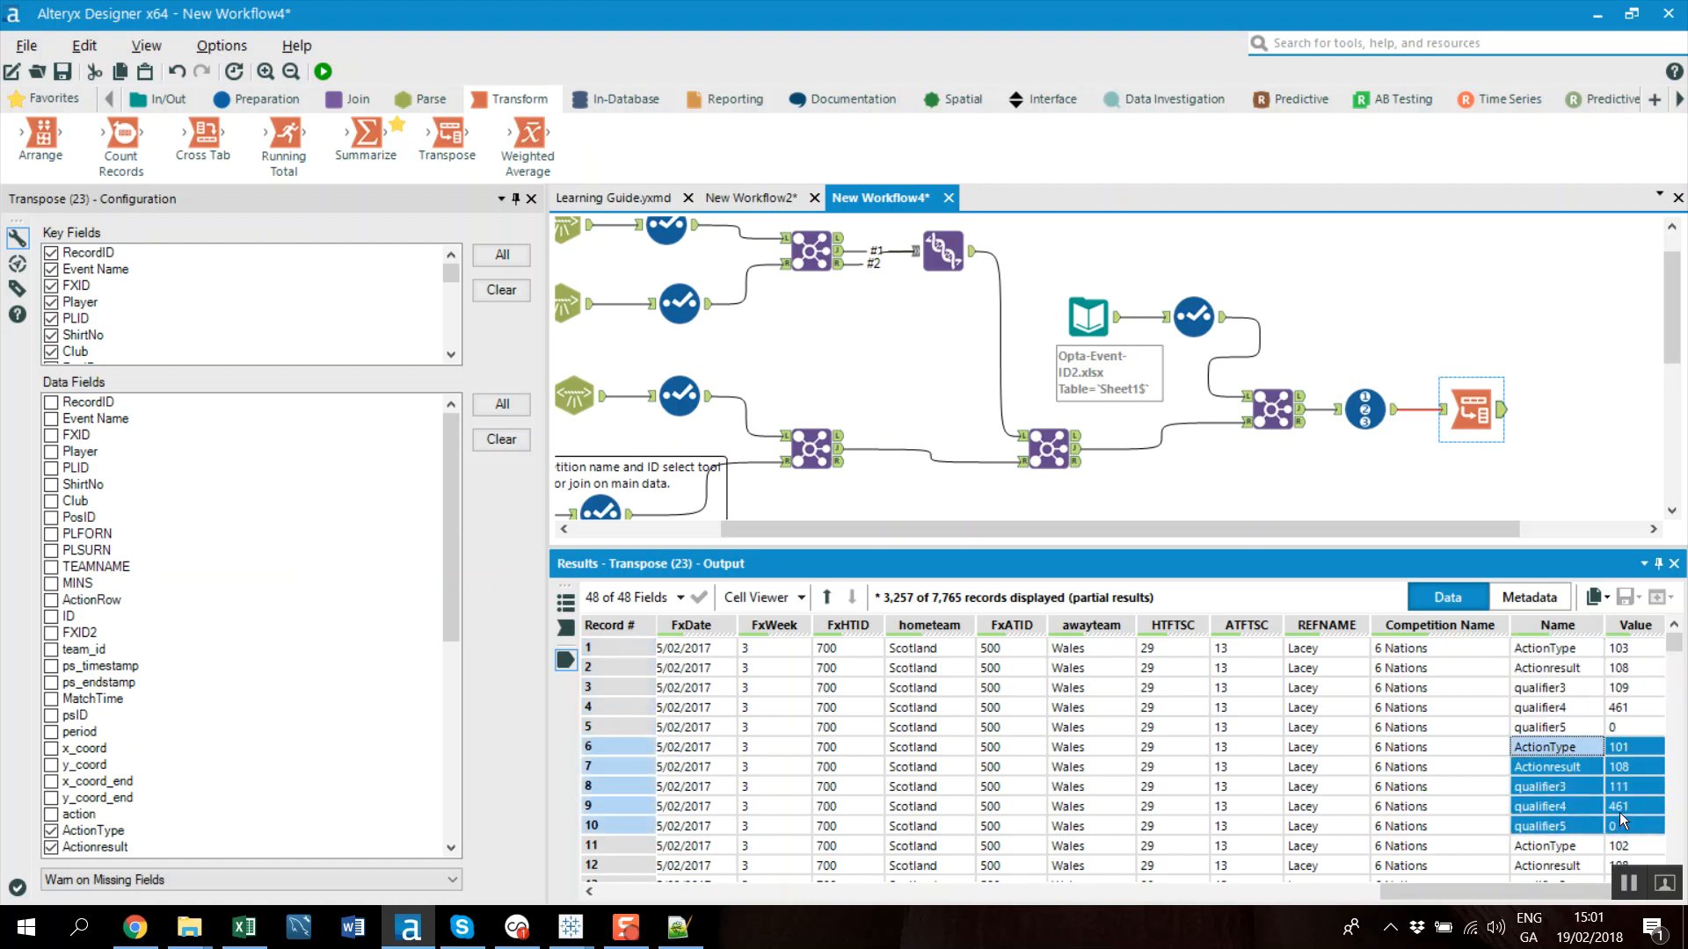
Add an Input Data tool above the Transpose and load Sheet1 of Qualifier-ID2.xlsx into it
left_click(1573, 529)
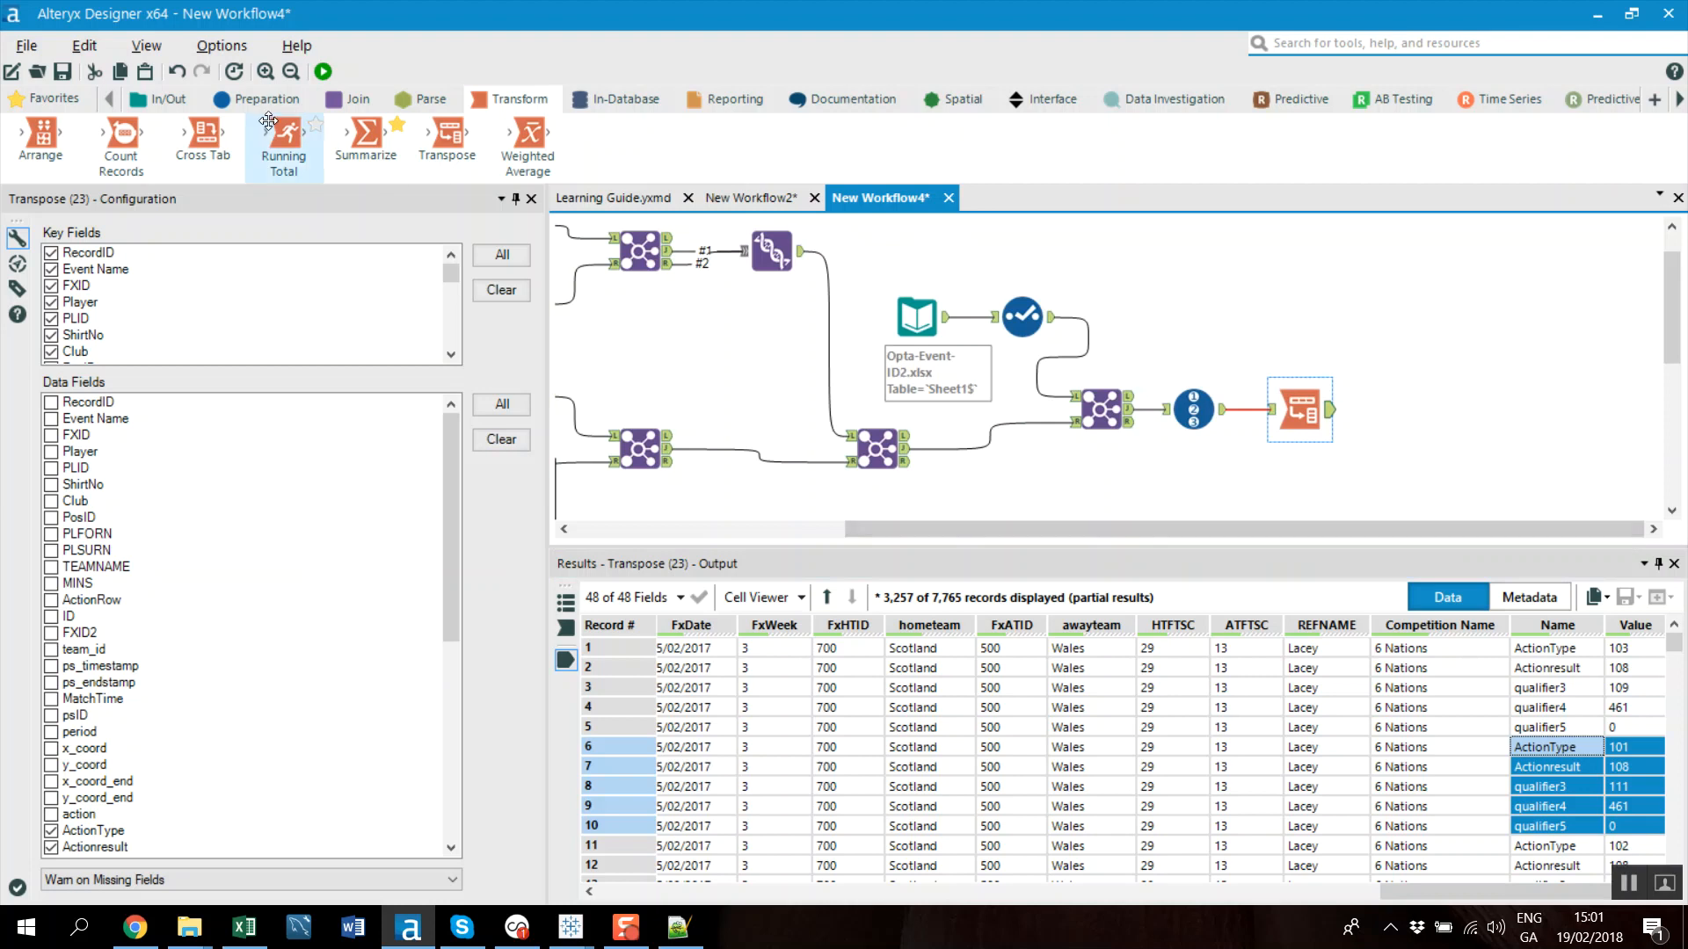
left_click(162, 102)
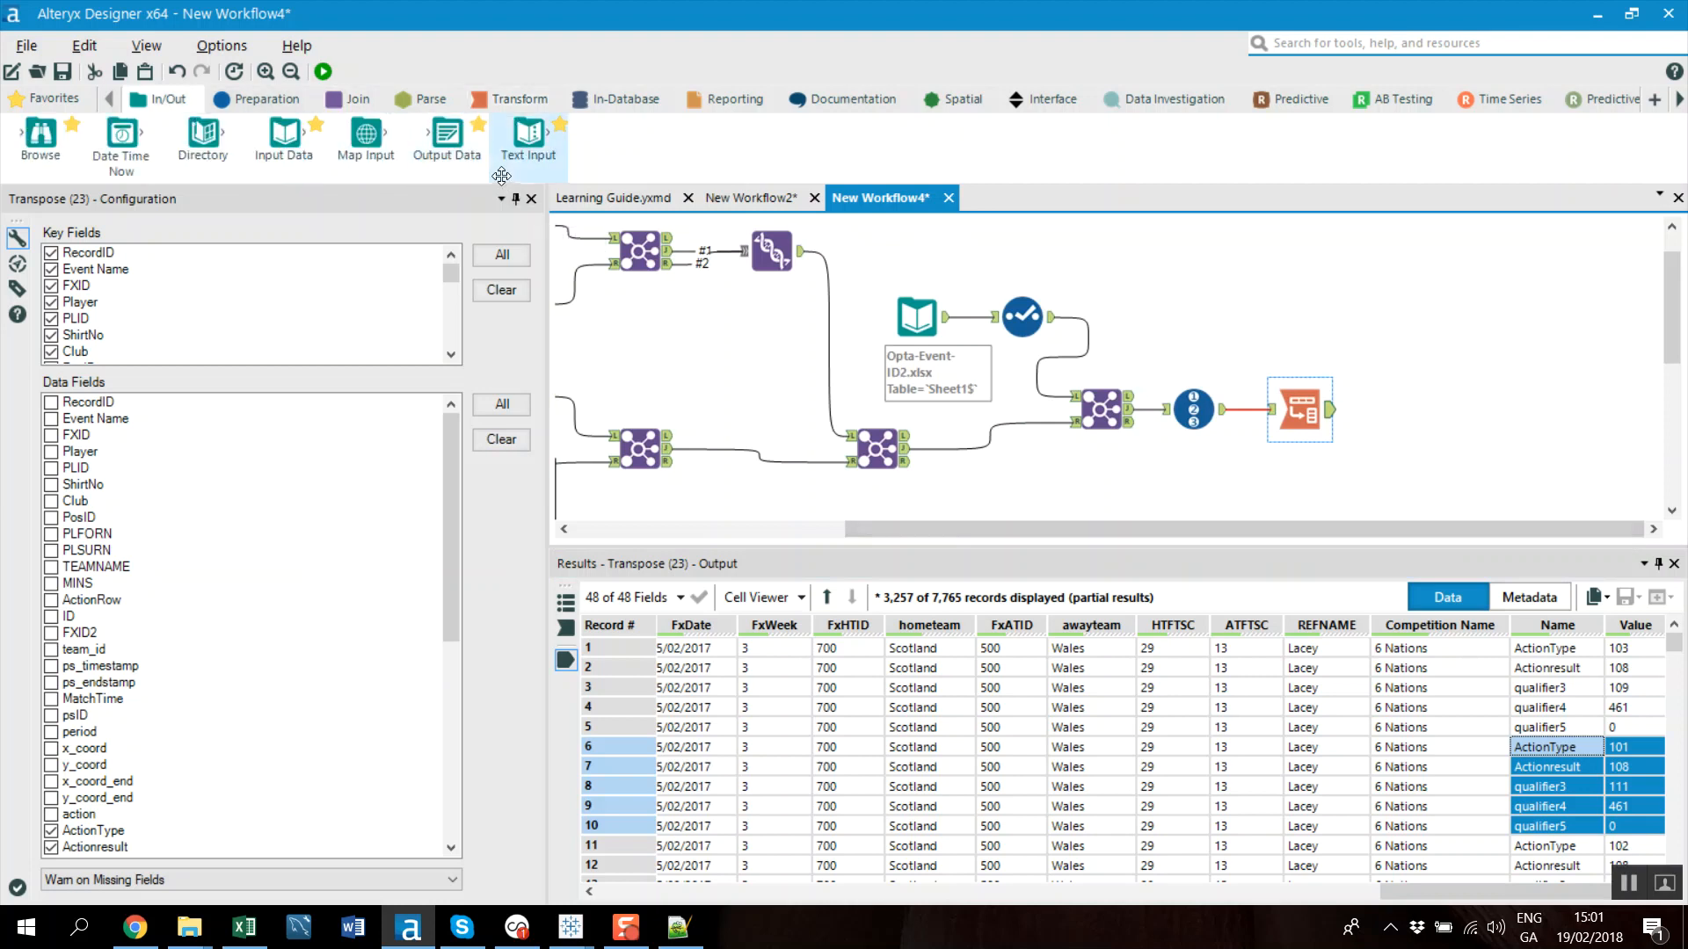
left_click_drag(284, 133, 1276, 305)
left_click(514, 253)
left_click(473, 278)
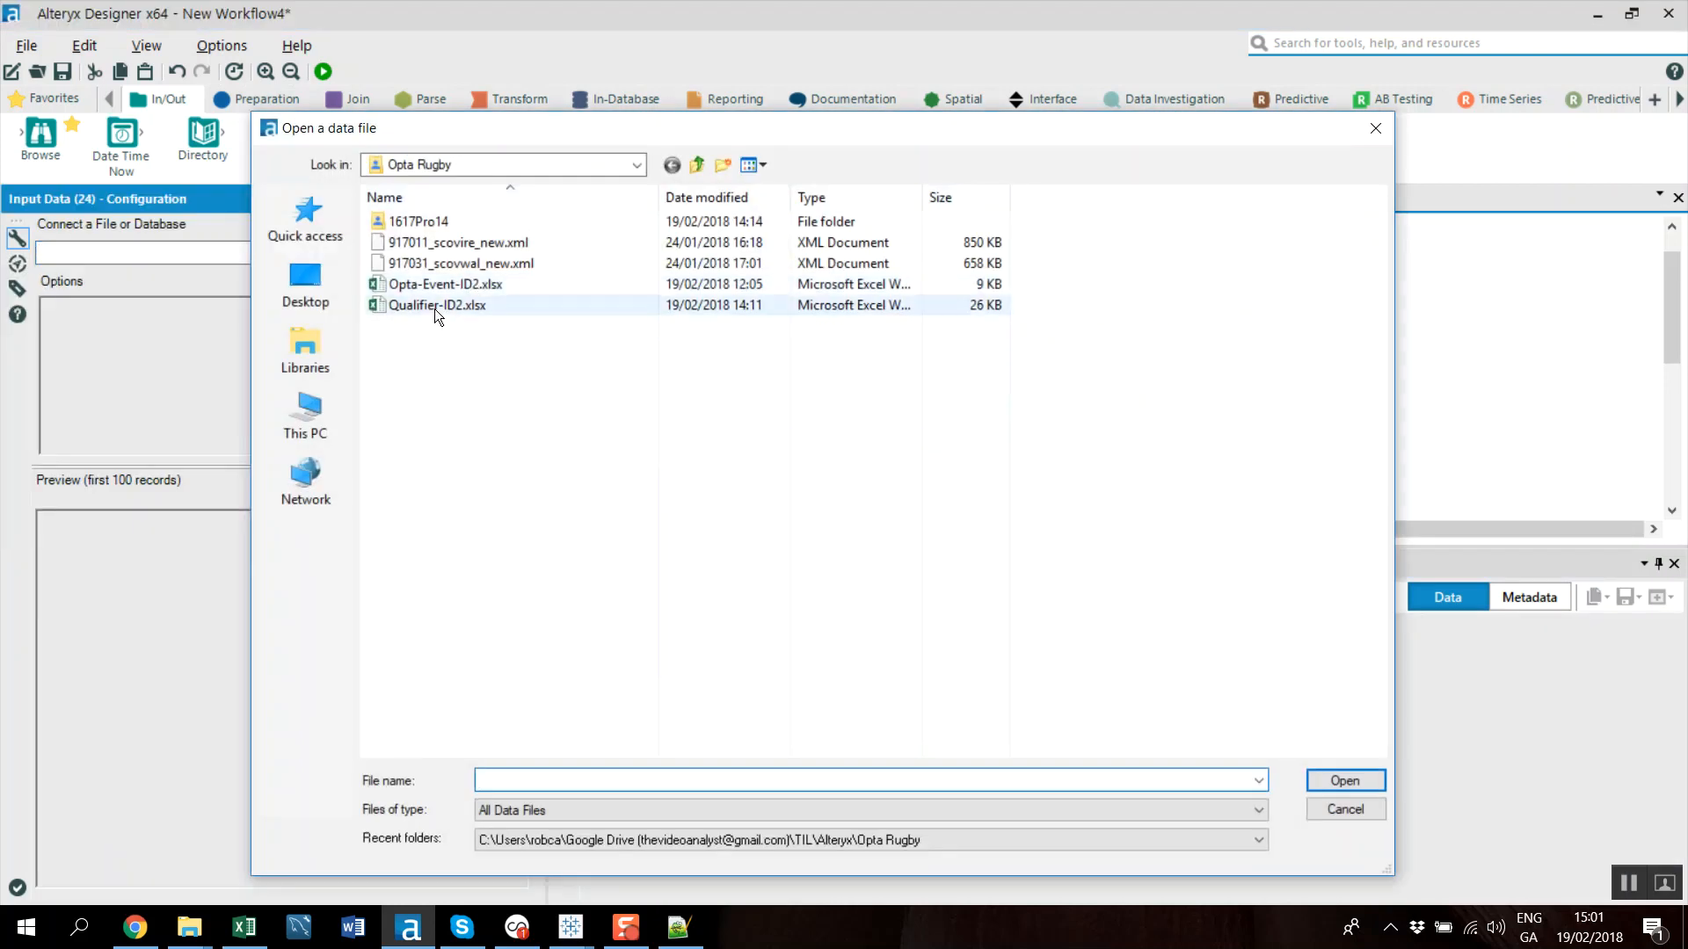
double_click(431, 306)
double_click(538, 216)
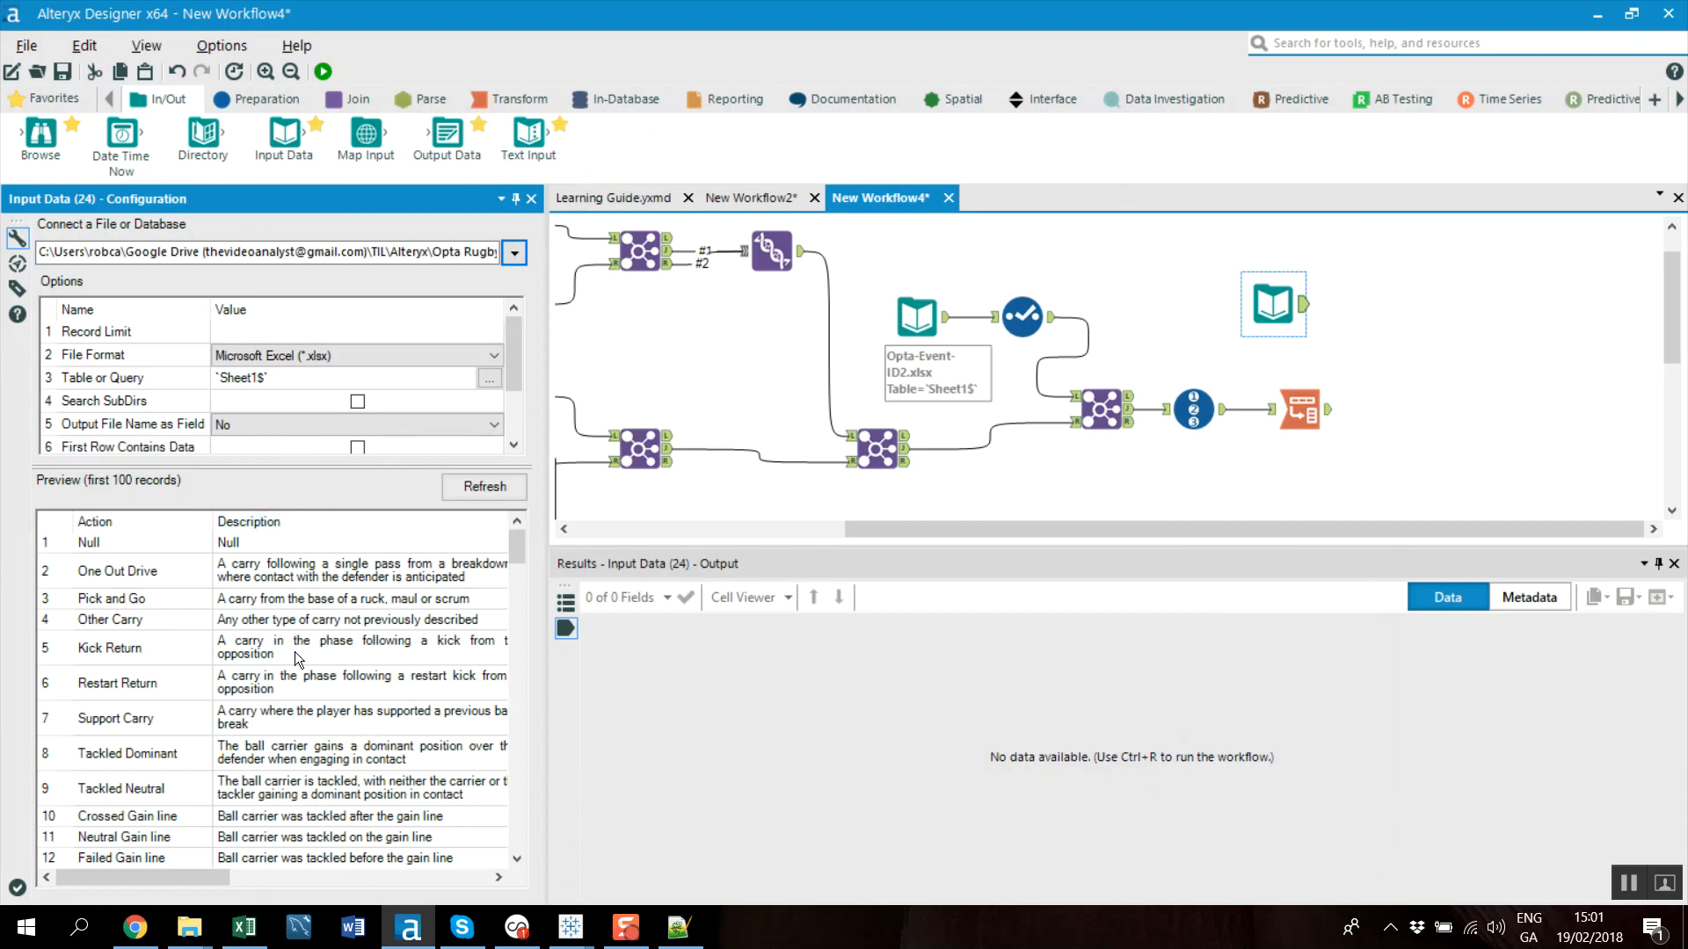
left_click_drag(212, 879, 147, 879)
Add a Join with Qualifier-ID2 as left input and the Transpose as right, matching Qualifier to Value
left_click(346, 98)
left_click_drag(283, 132, 1407, 346)
left_click_drag(1335, 302, 1401, 319)
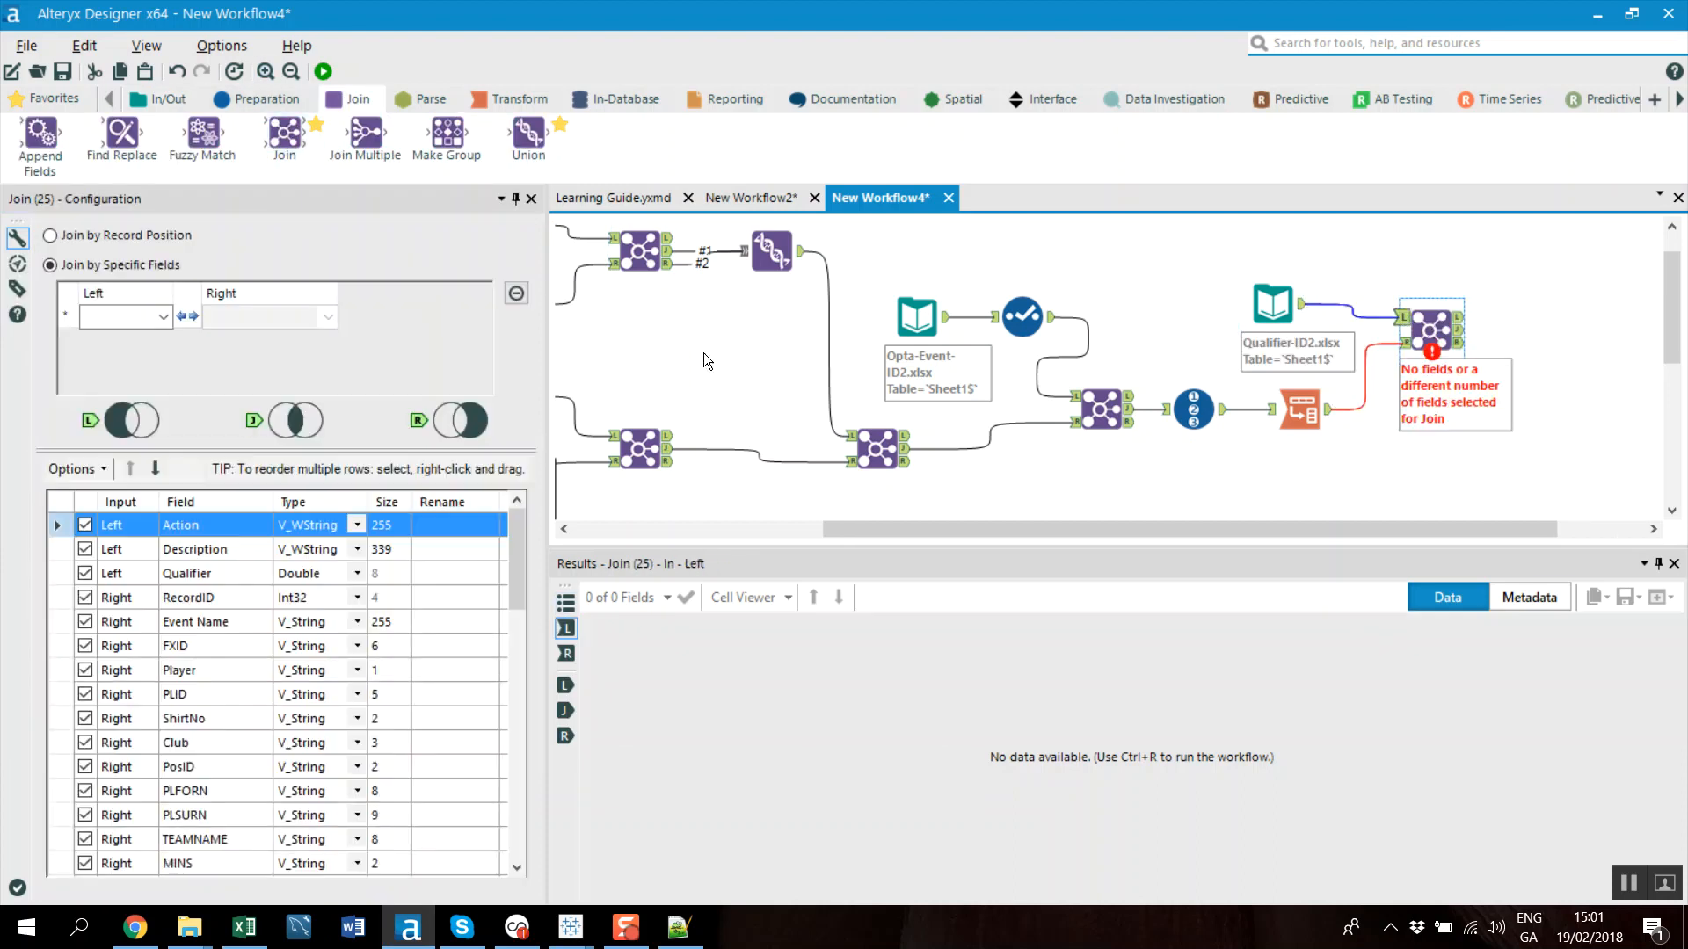
left_click(161, 318)
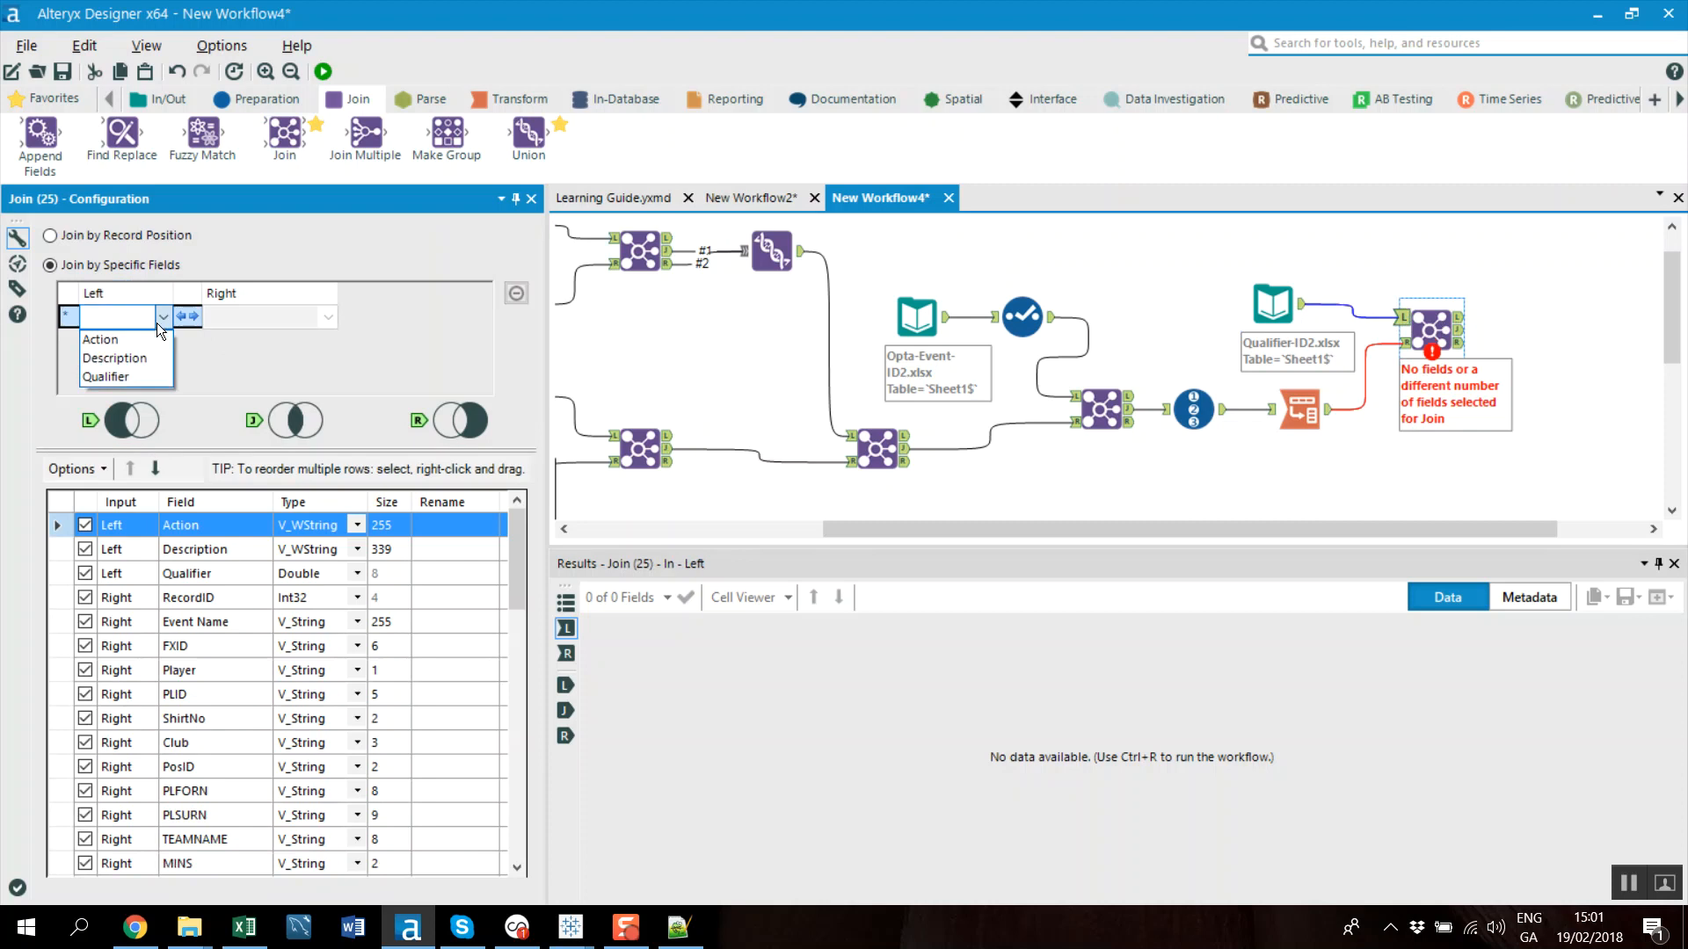
left_click(130, 378)
left_click(327, 318)
left_click_drag(328, 343, 319, 747)
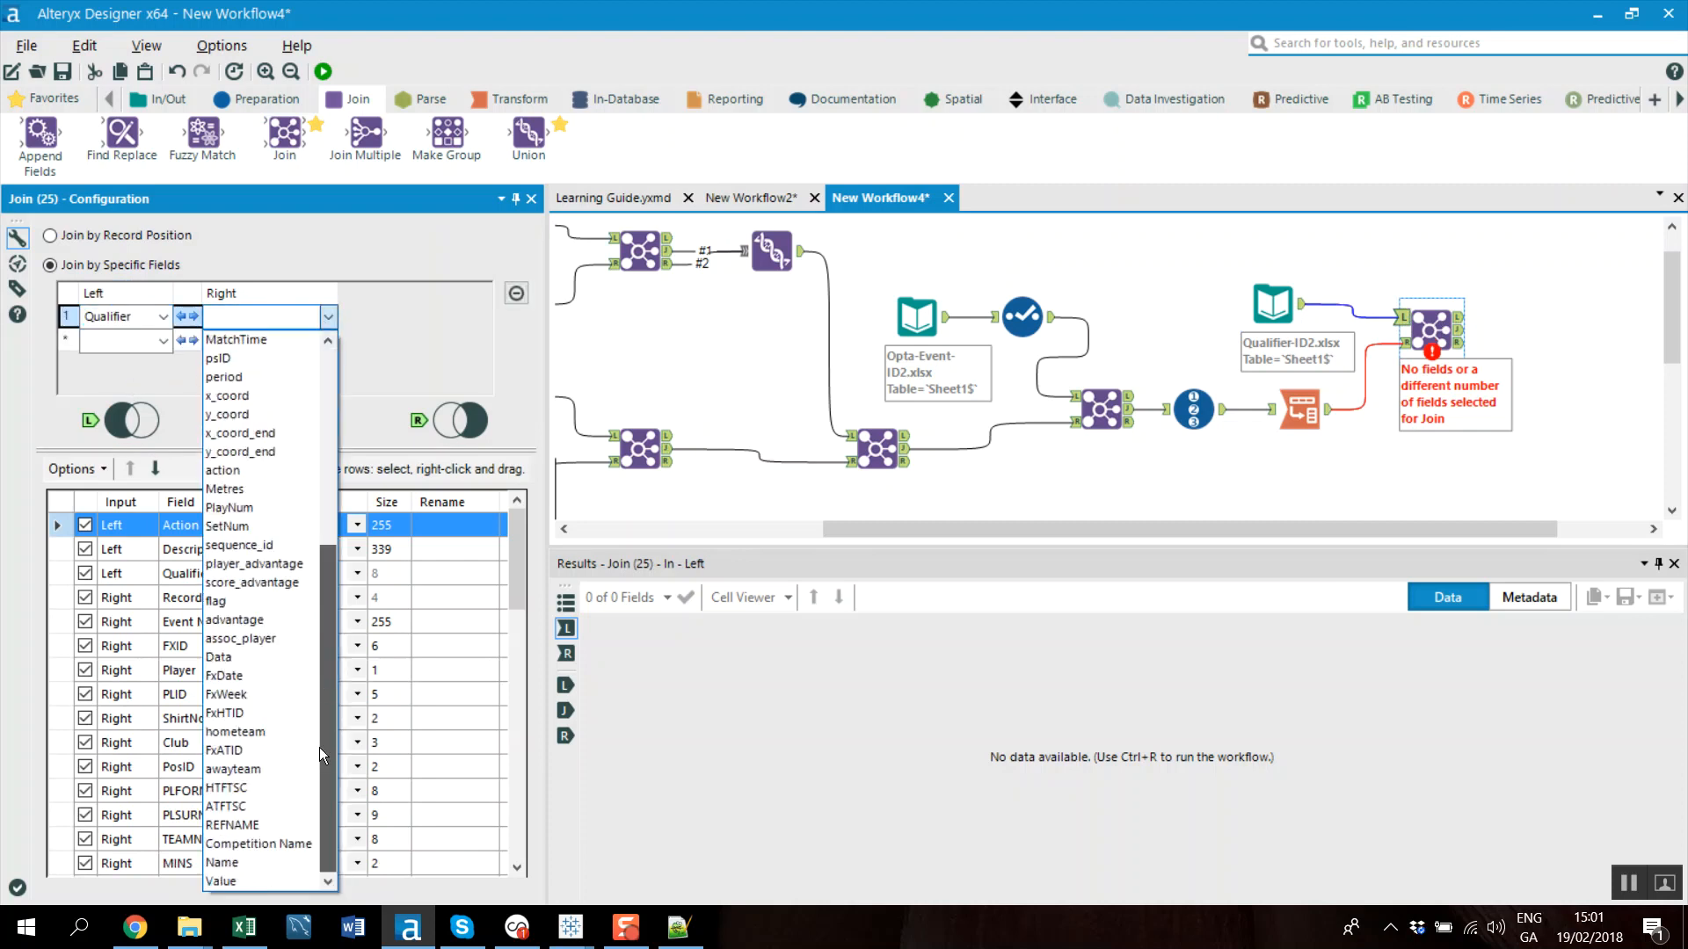
left_click(261, 880)
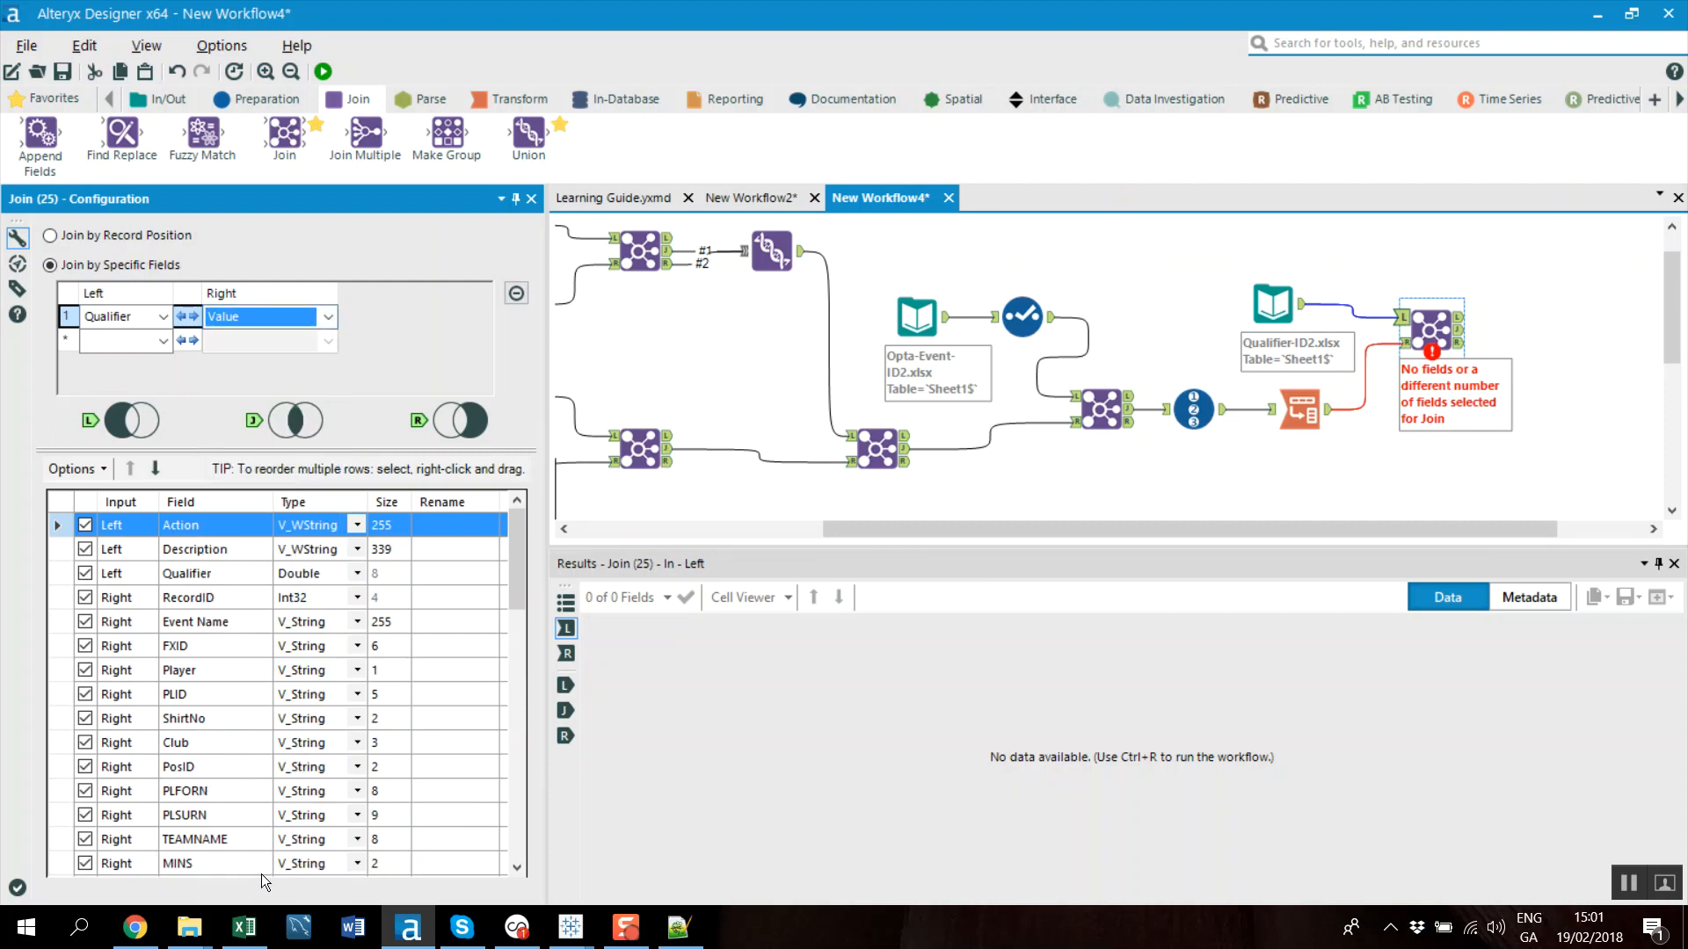
Compare the Transpose output's Value codes with the Qualifier-ID2 input's preview
left_click(1300, 410)
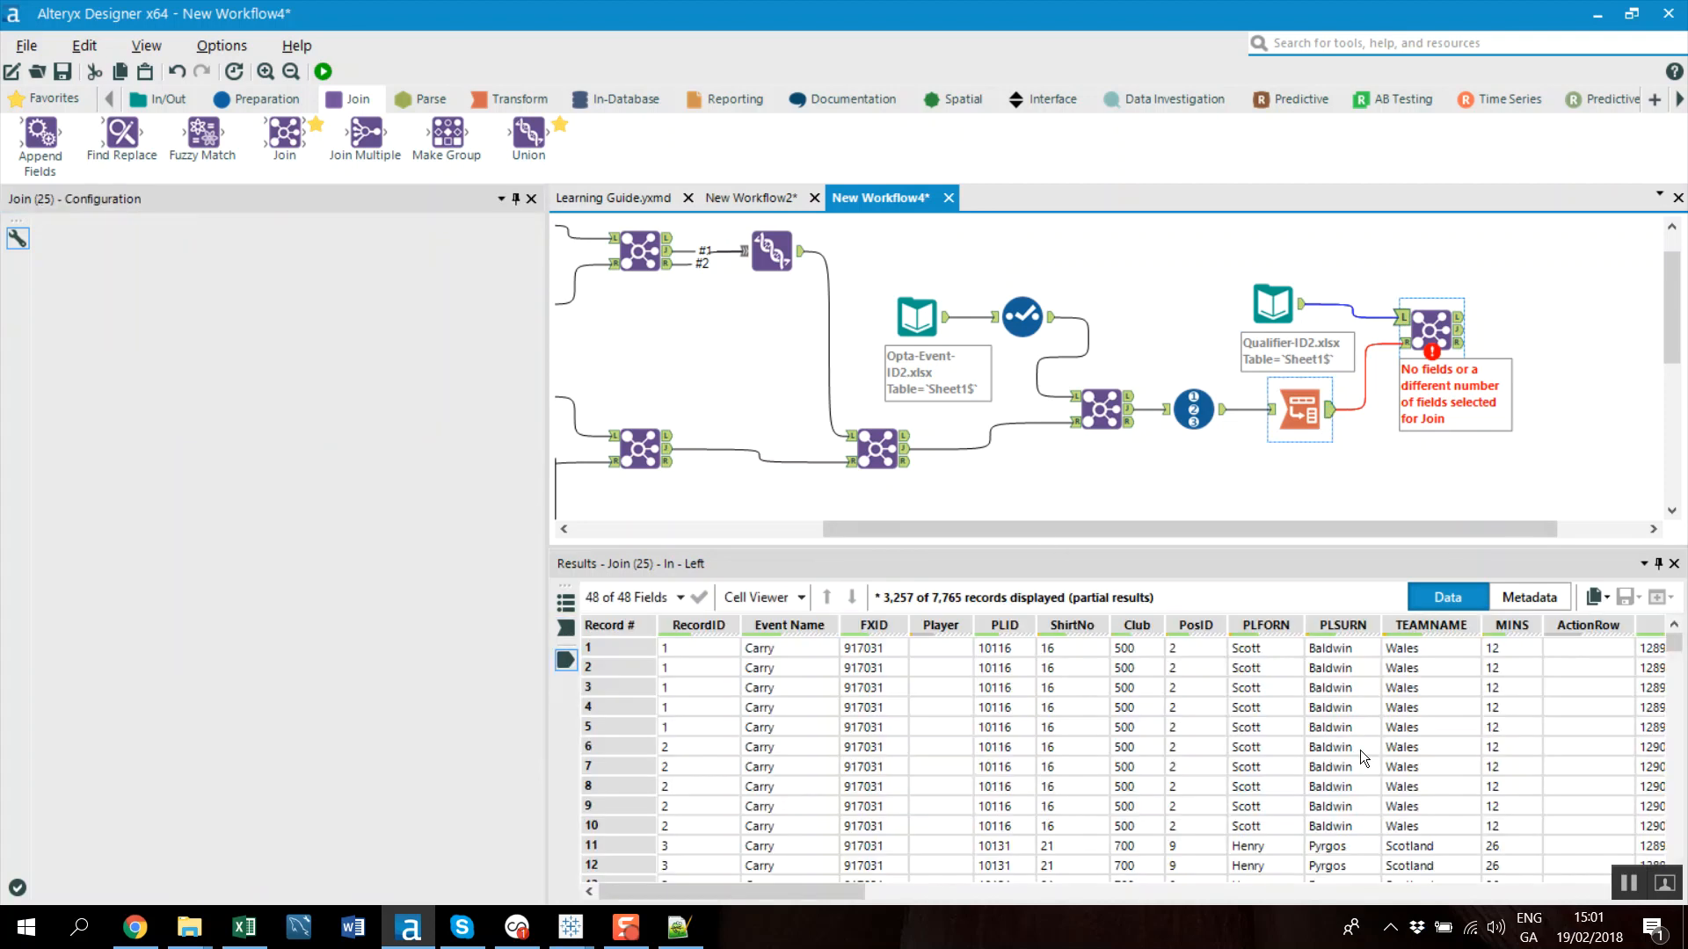
left_click_drag(730, 892, 1494, 892)
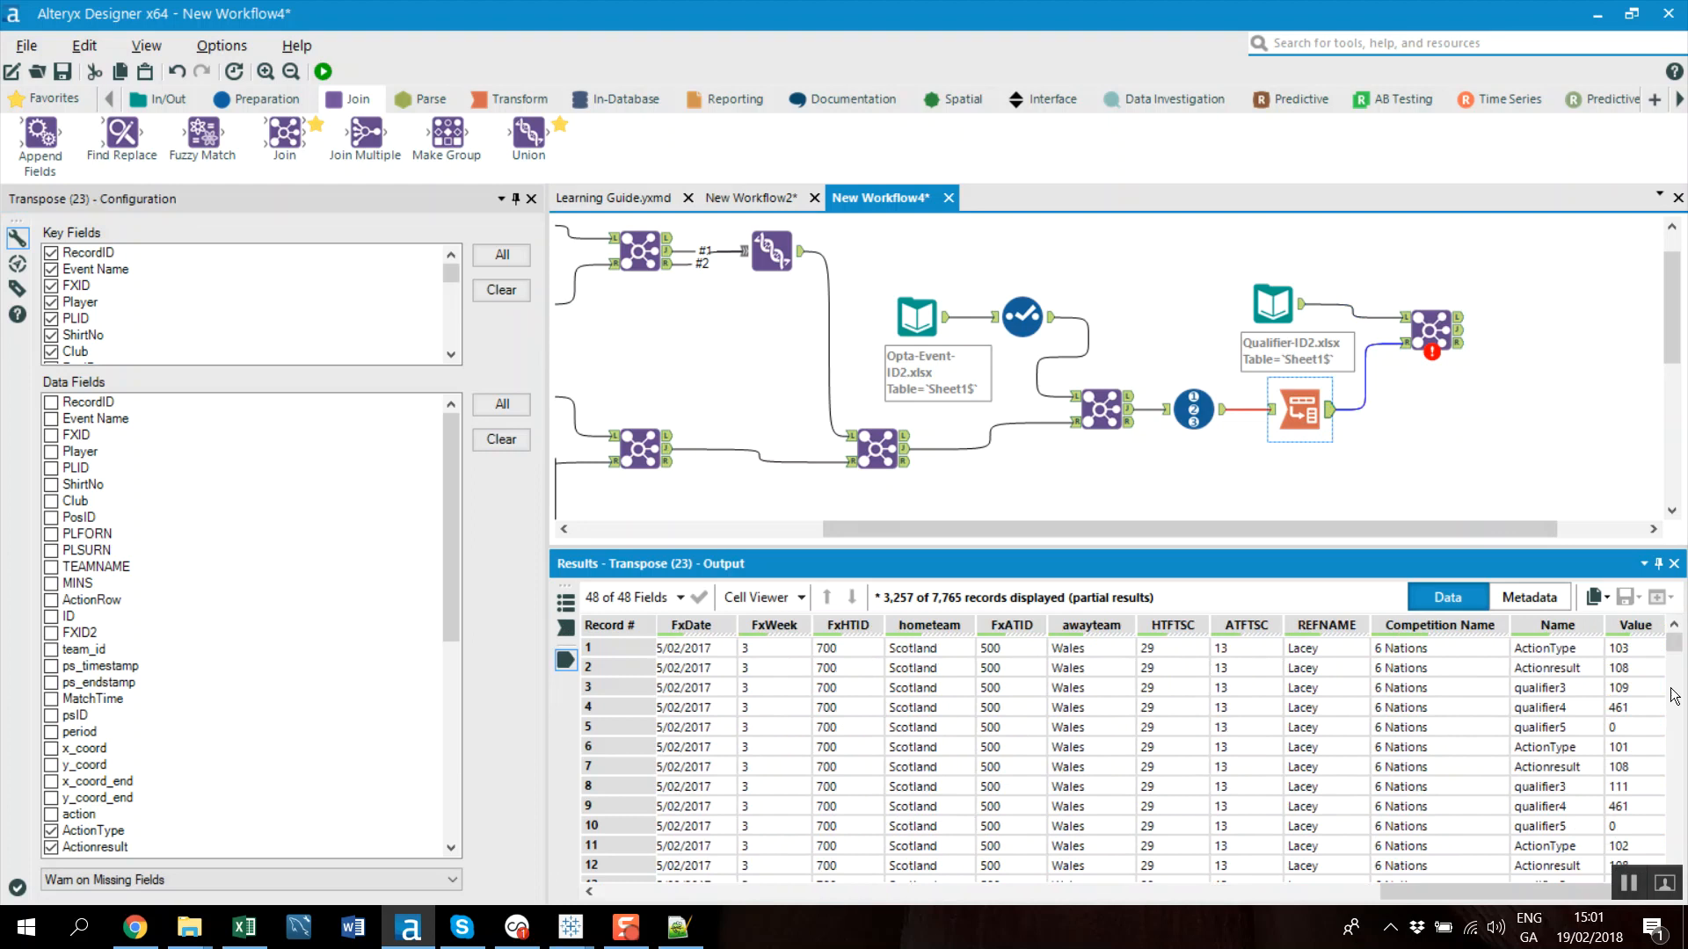
left_click(1636, 651)
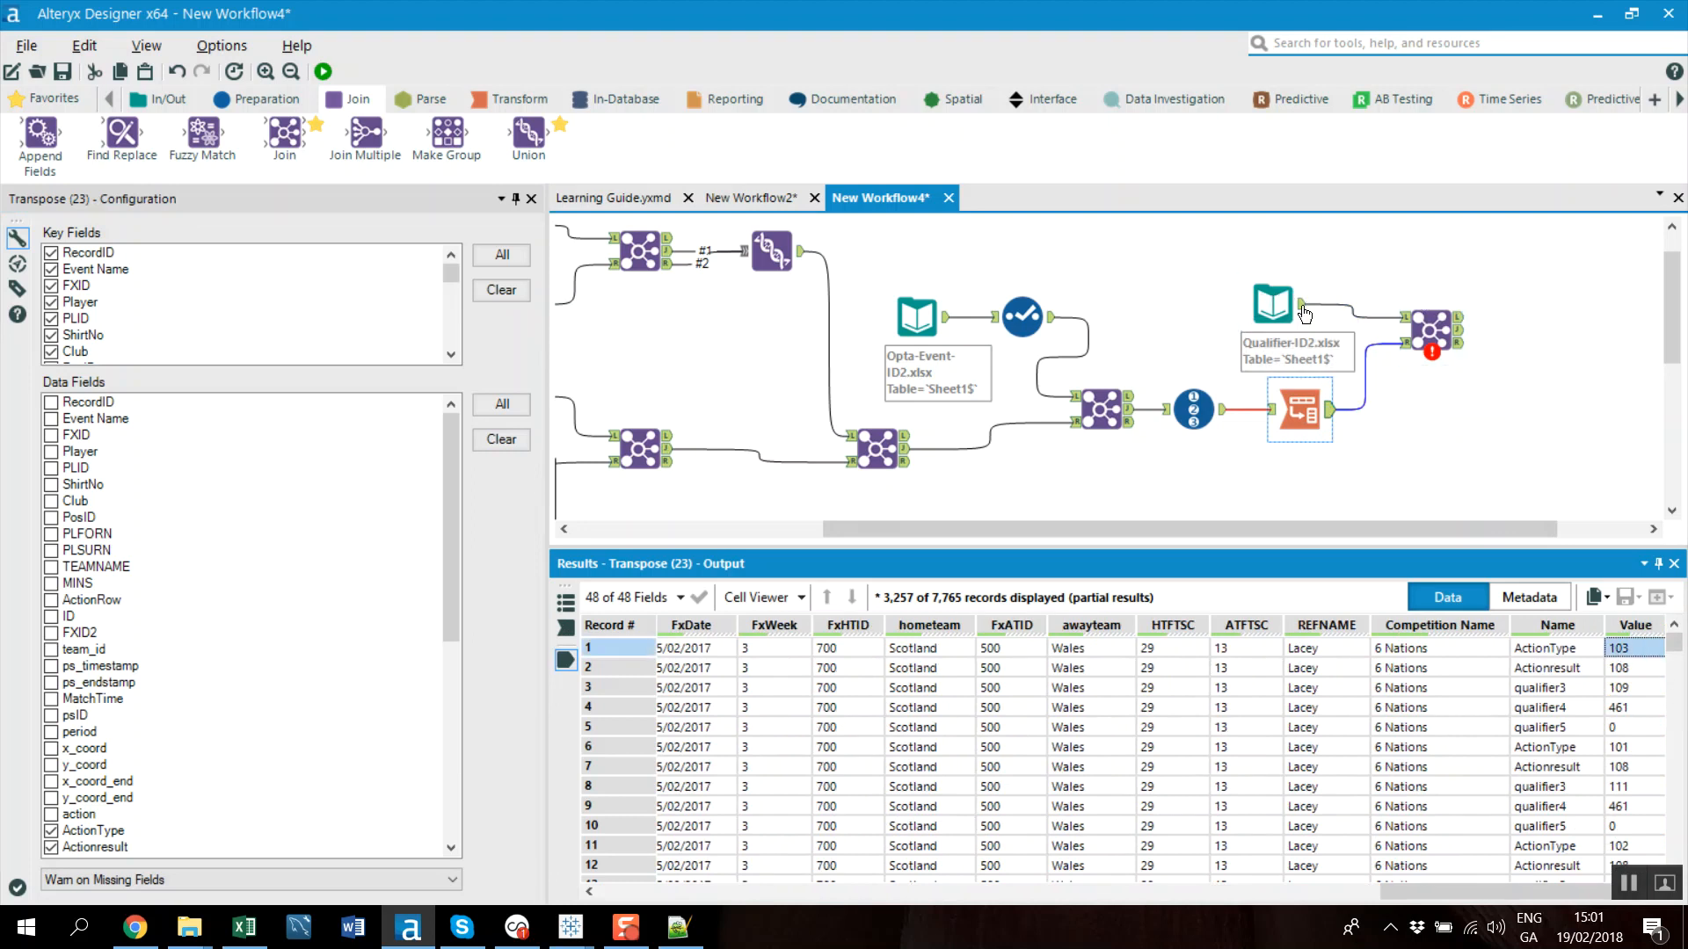
left_click(1276, 308)
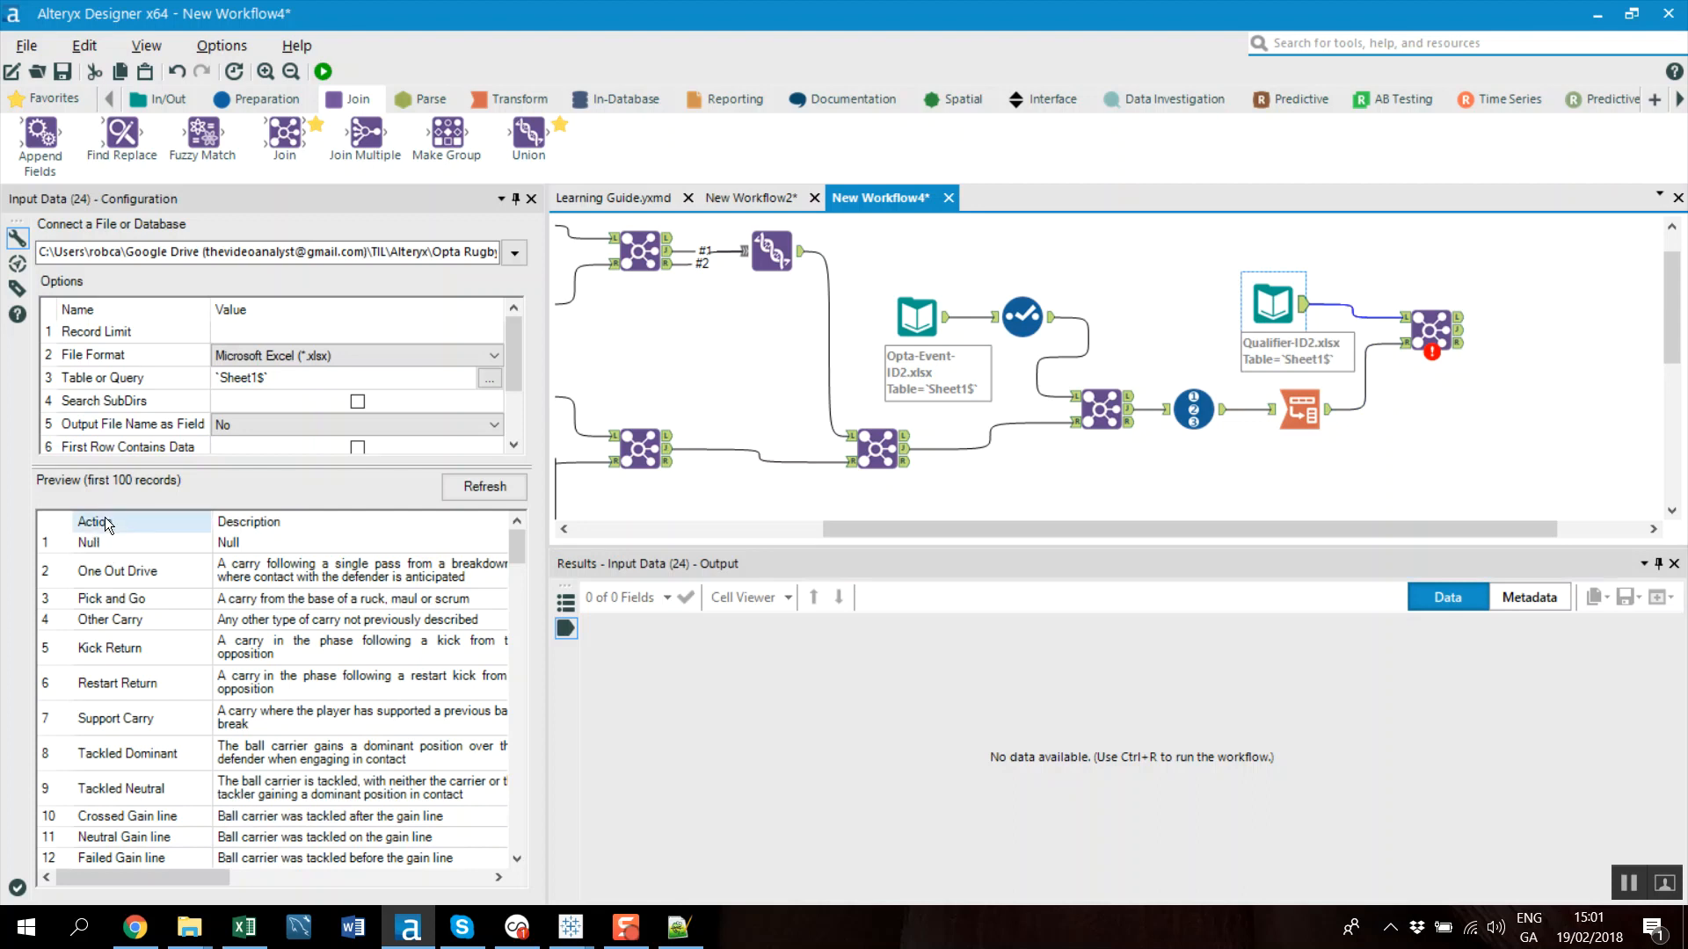
Exclude the left Description and Qualifier fields from the new Join, then run the workflow and check the Join's messages
left_click(1431, 329)
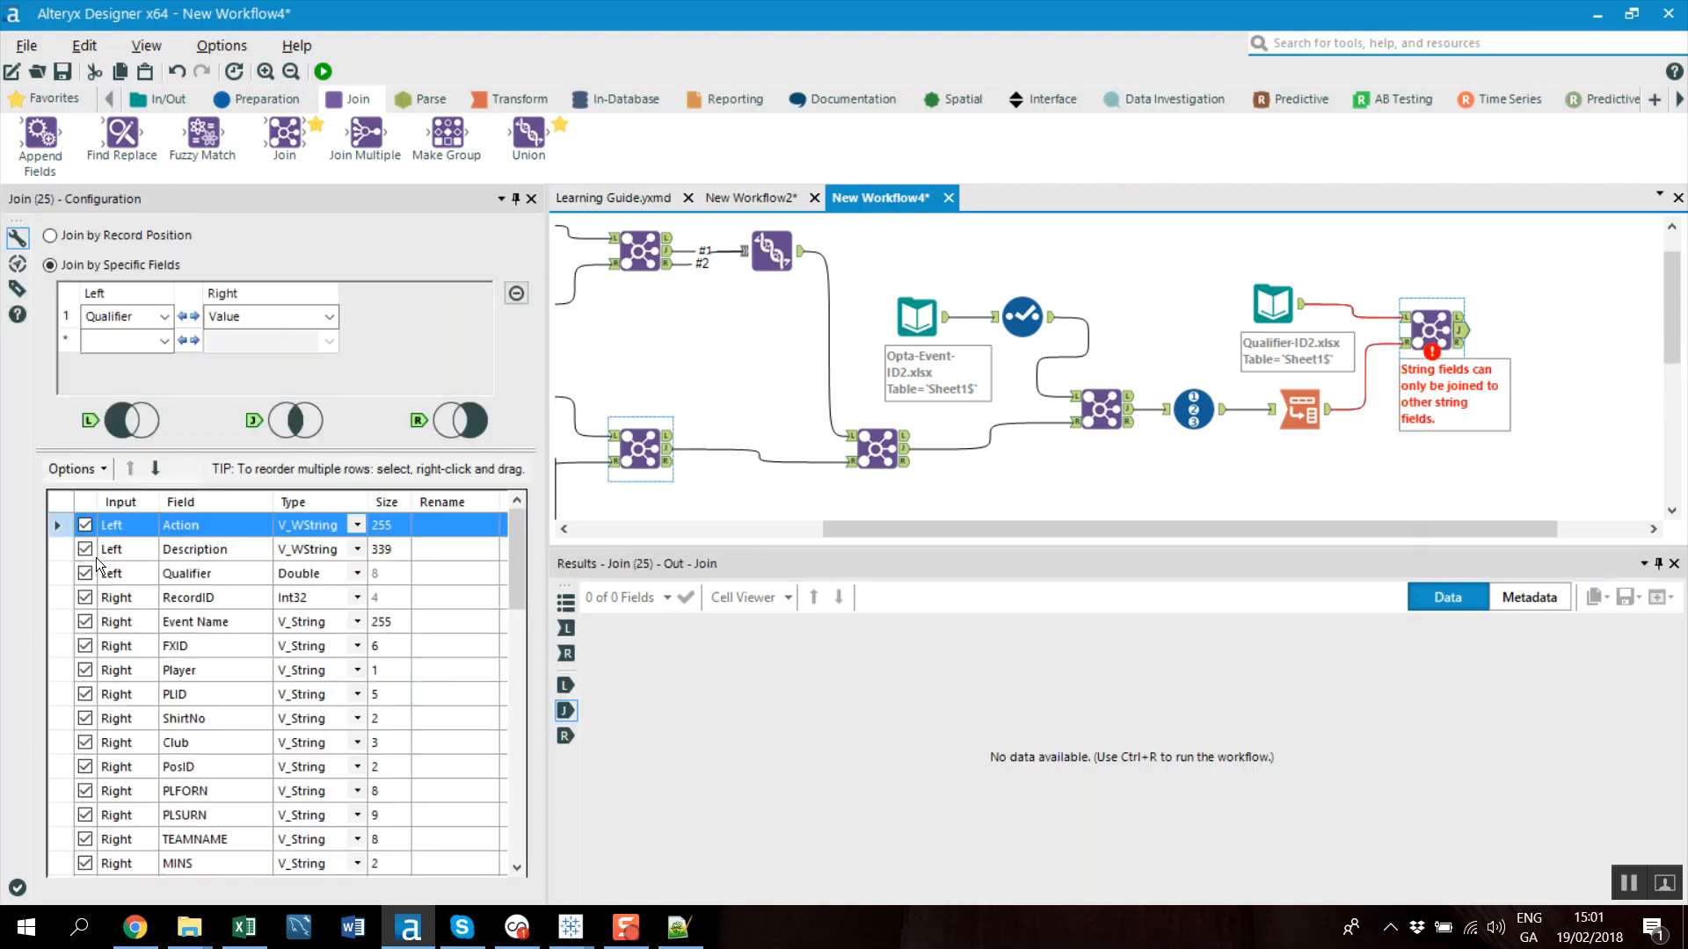
left_click(85, 549)
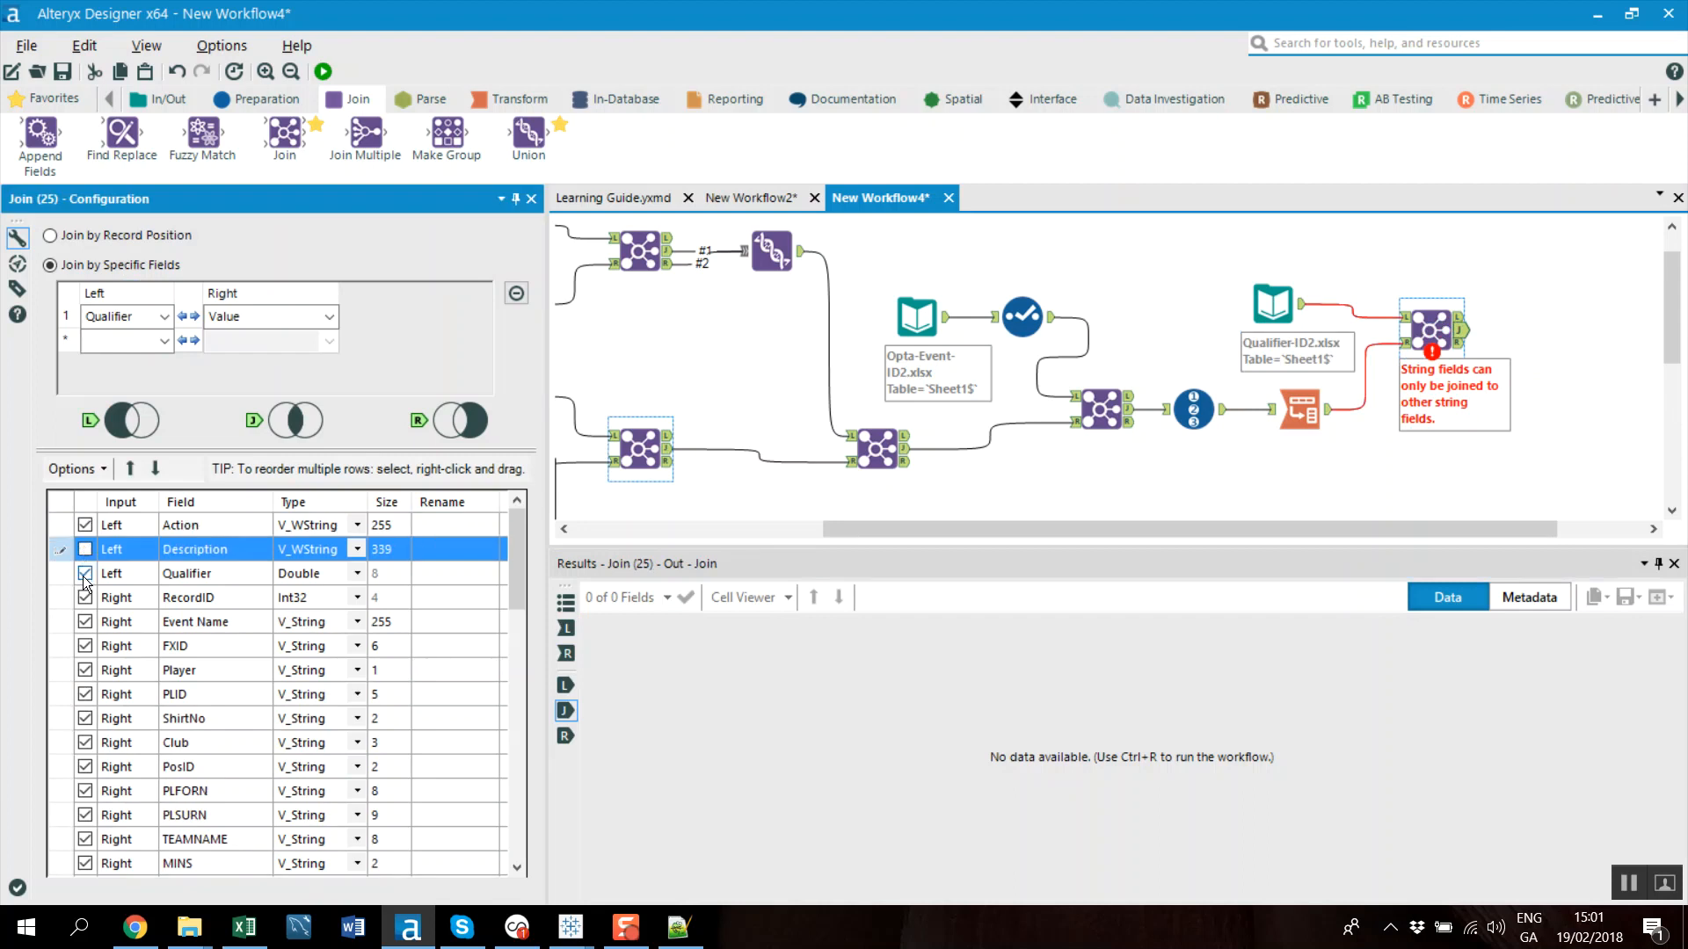
left_click(84, 573)
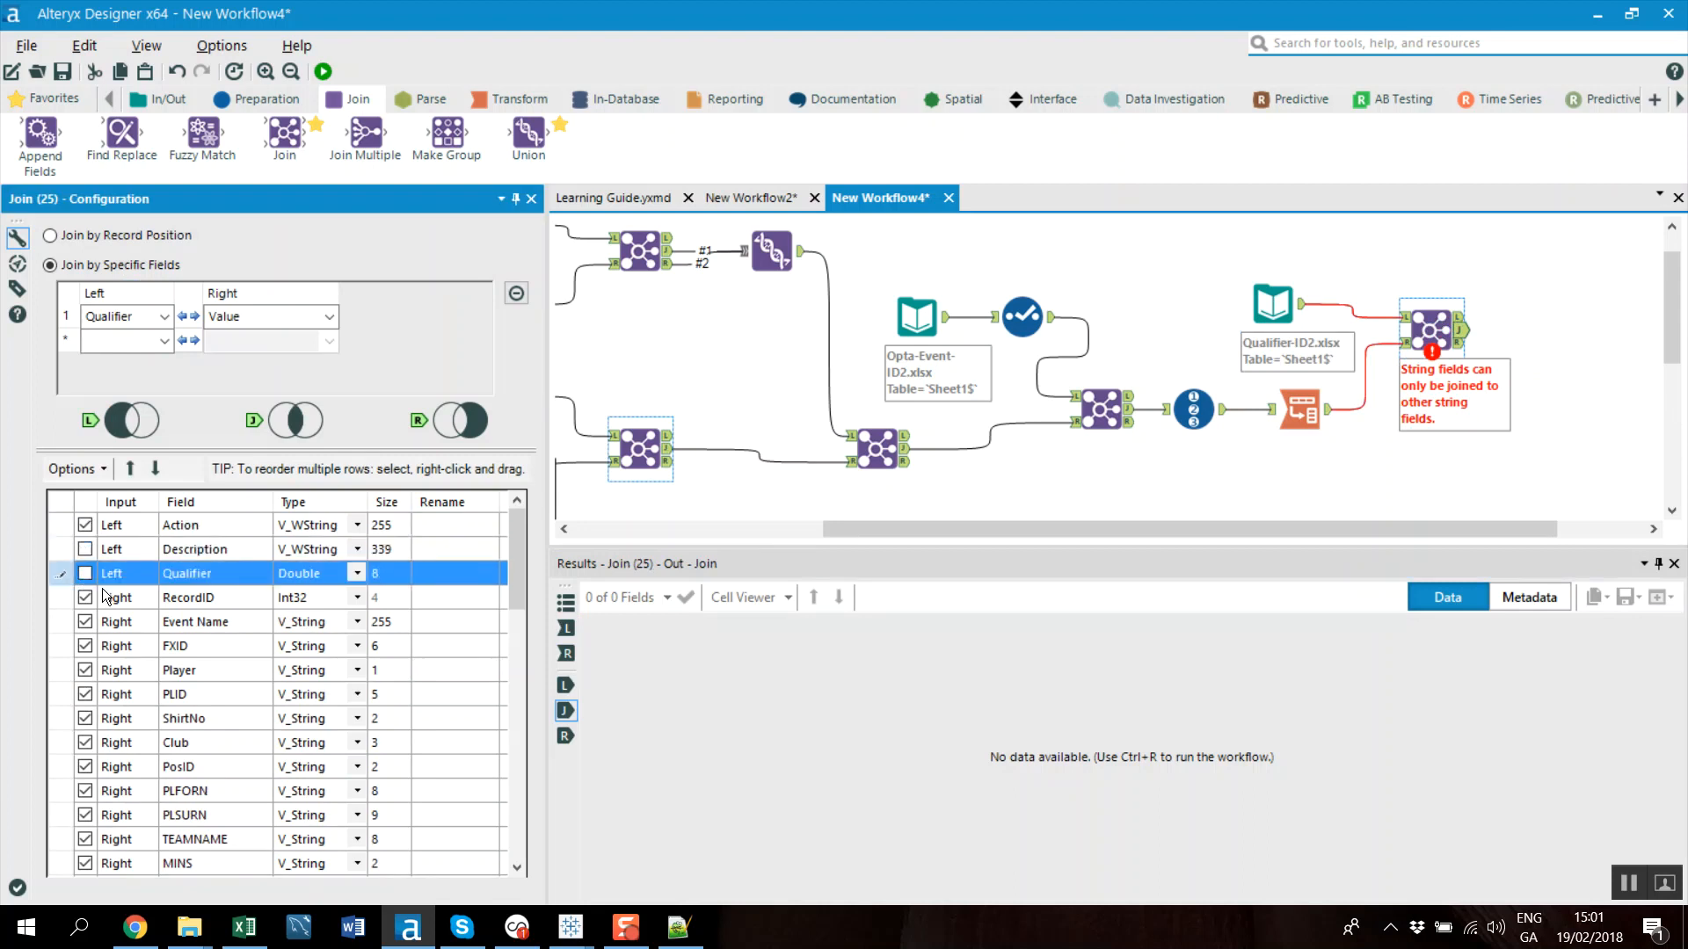
left_click(323, 72)
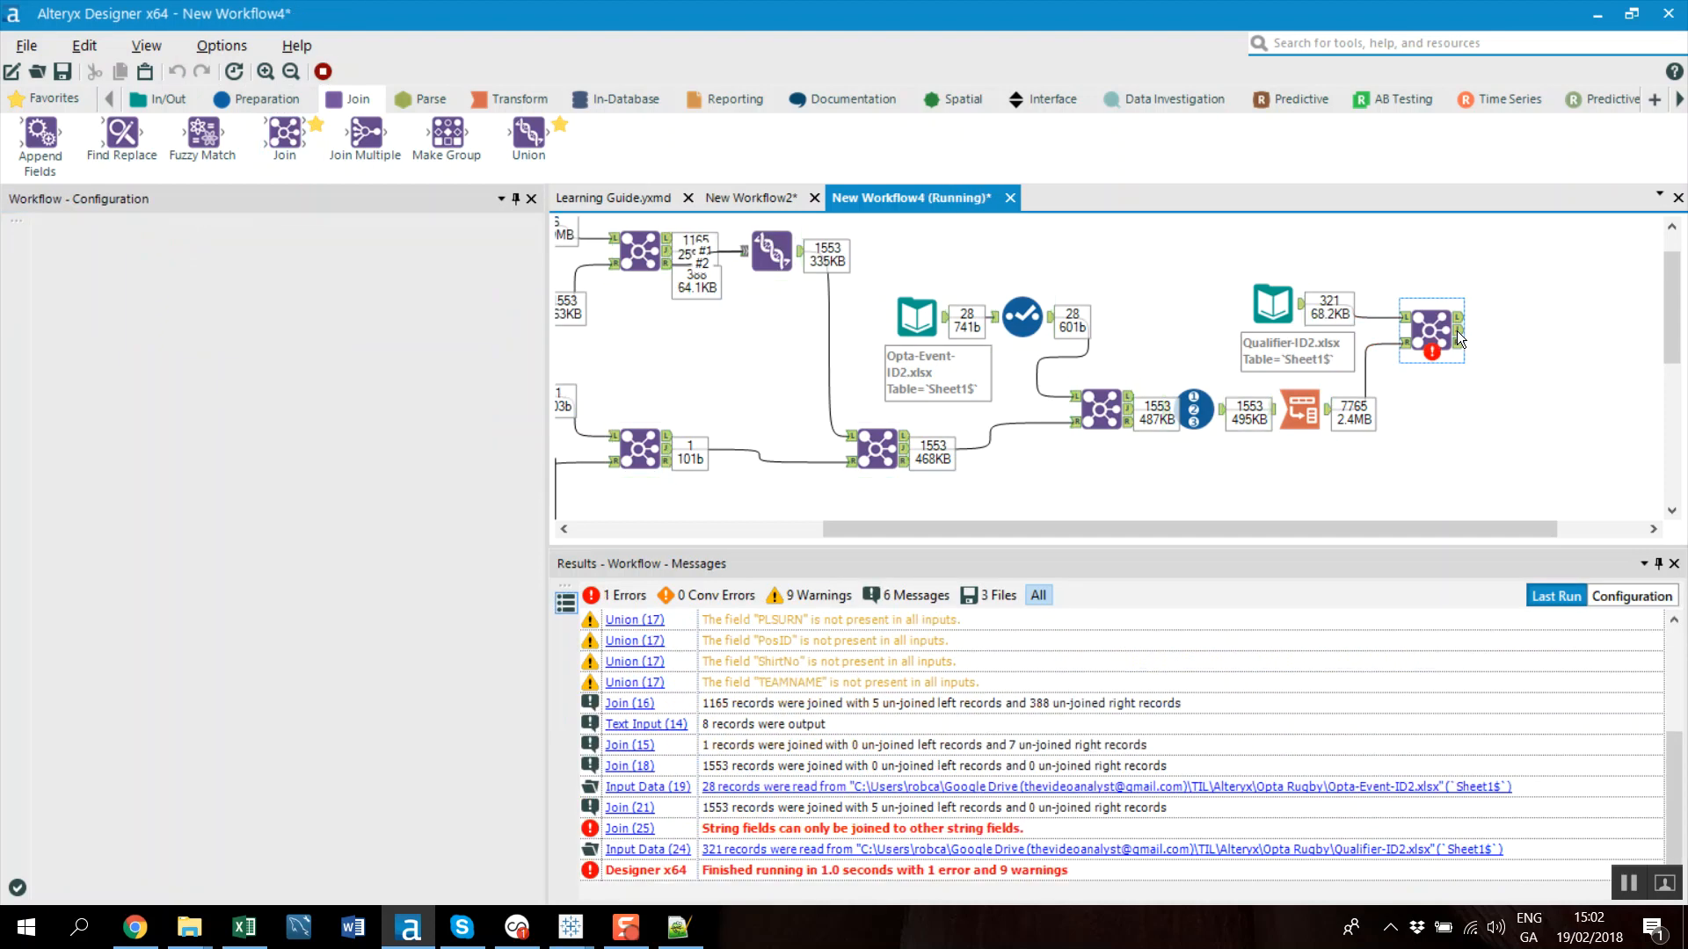
left_click(1442, 328)
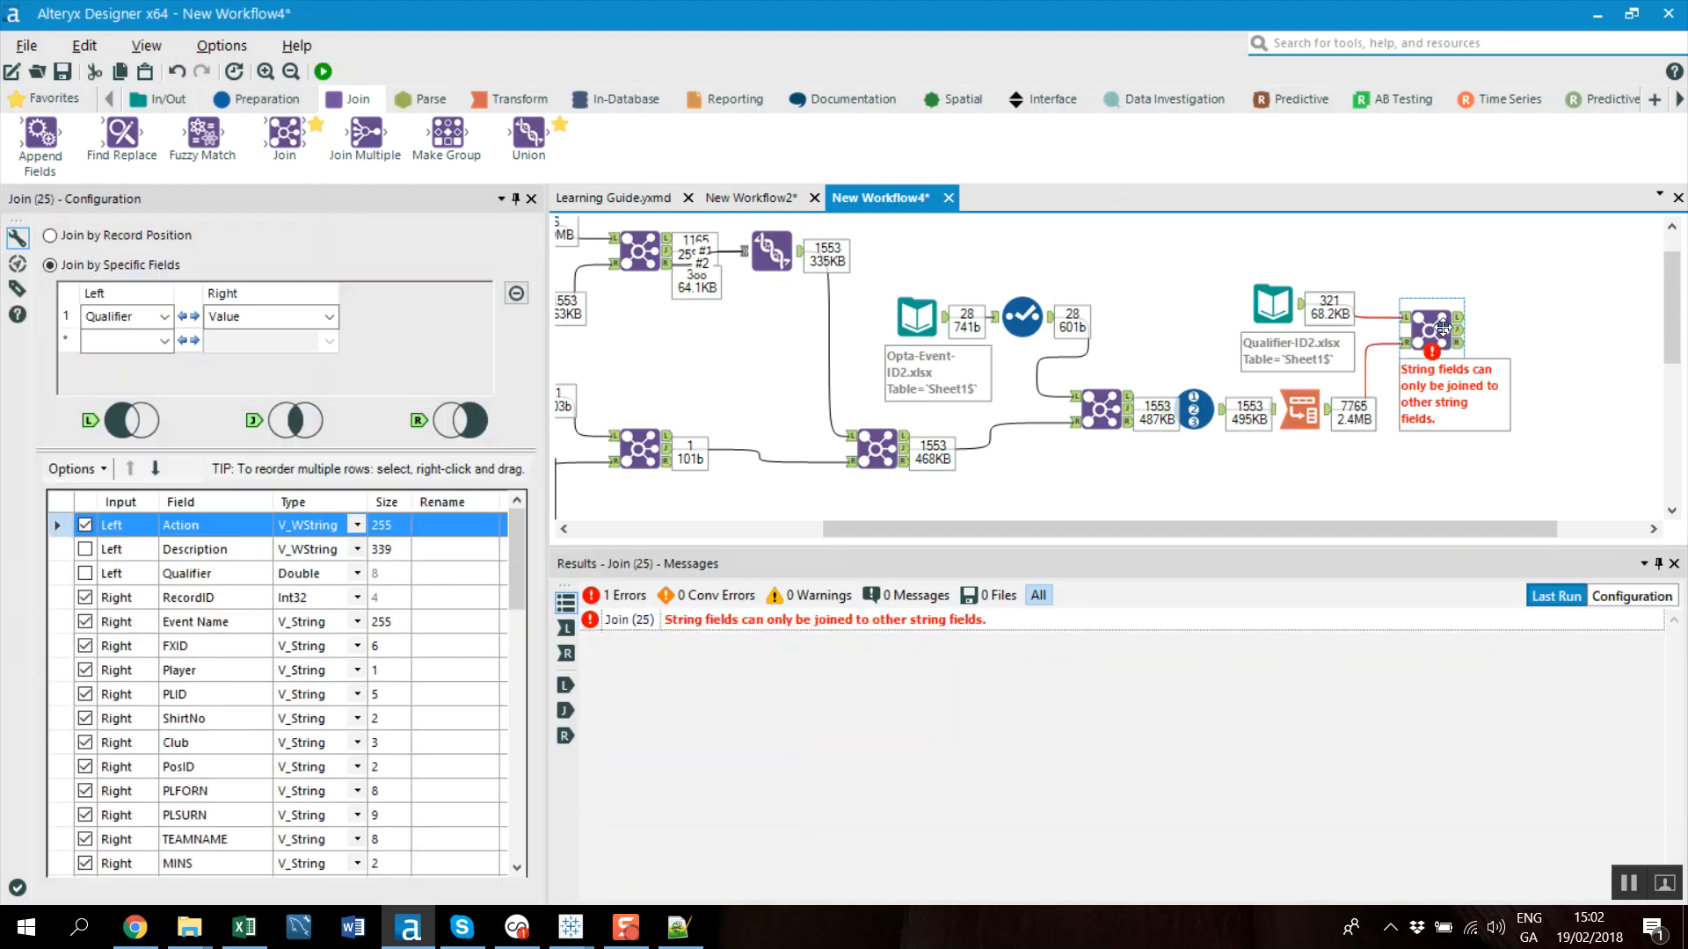
Insert a Select tool between the Qualifier-ID2 input and the Join, and set the Qualifier field's type to V_String
left_click_drag(1271, 305, 1245, 290)
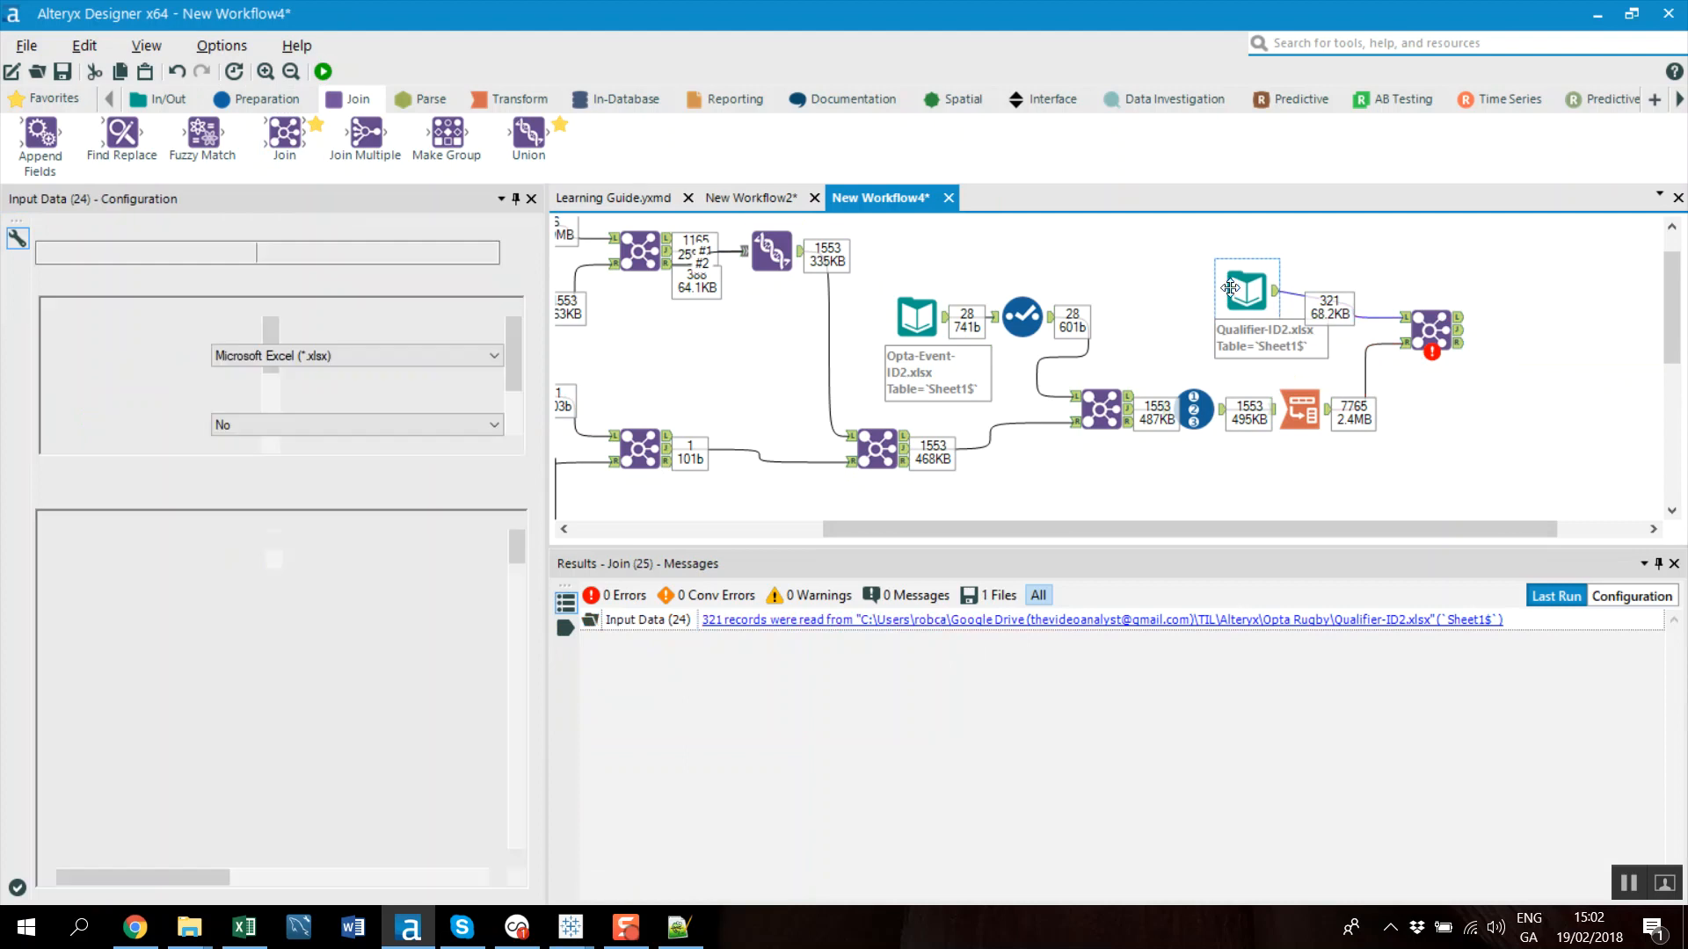
left_click(256, 99)
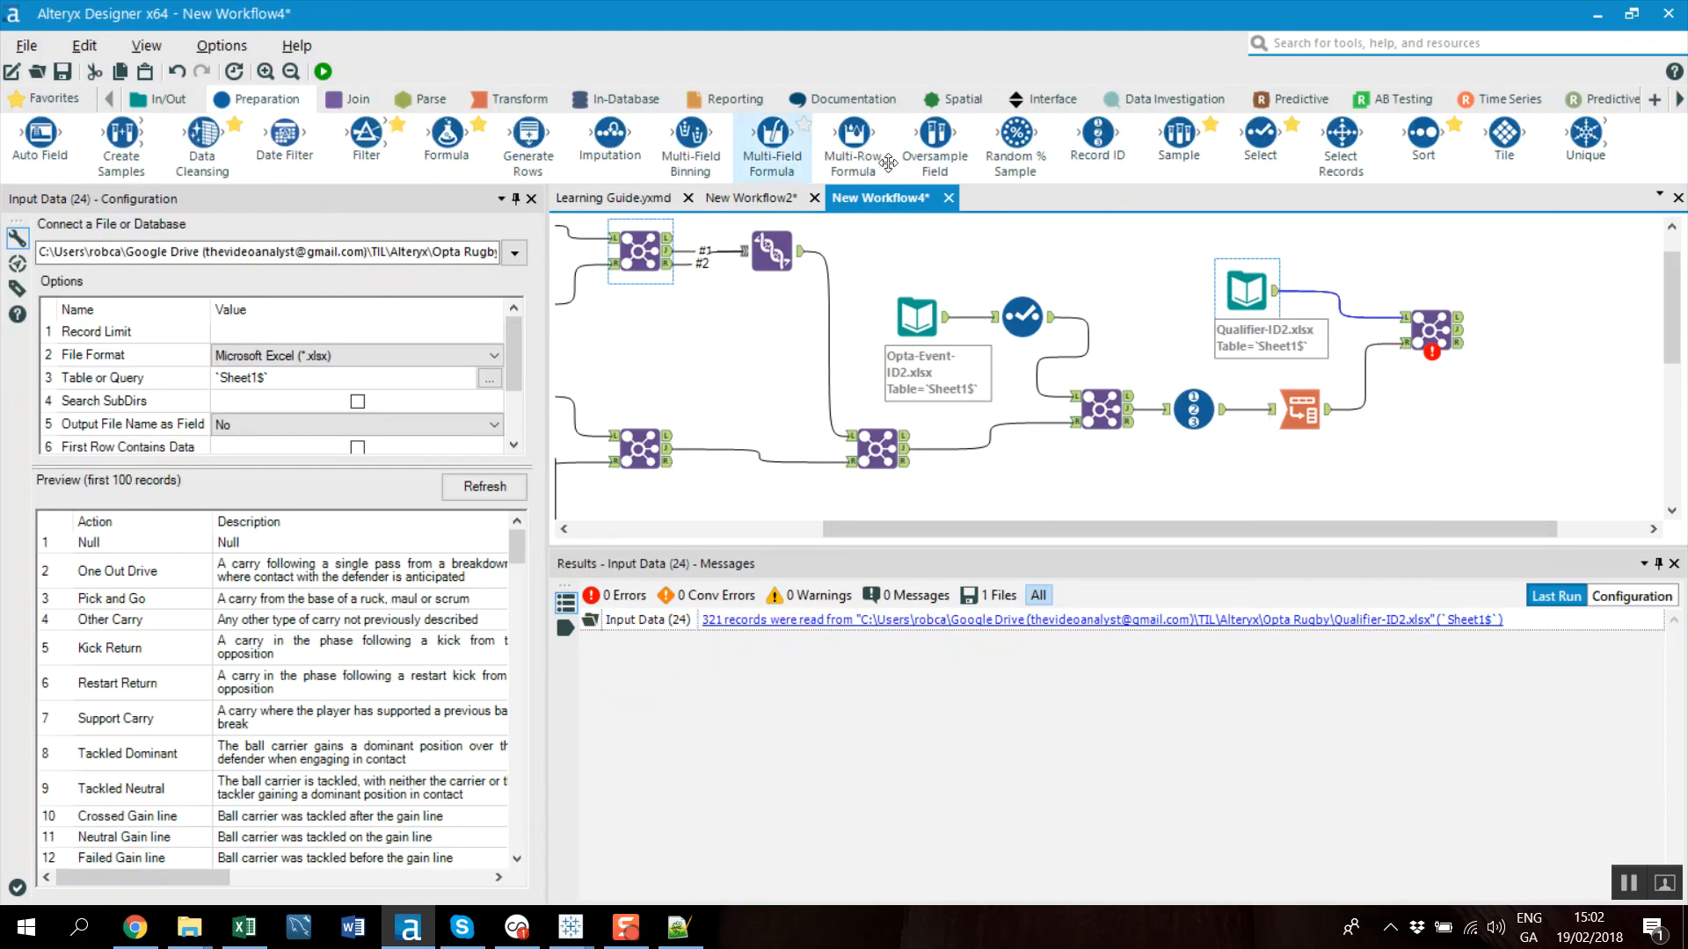
left_click_drag(1264, 138, 1351, 303)
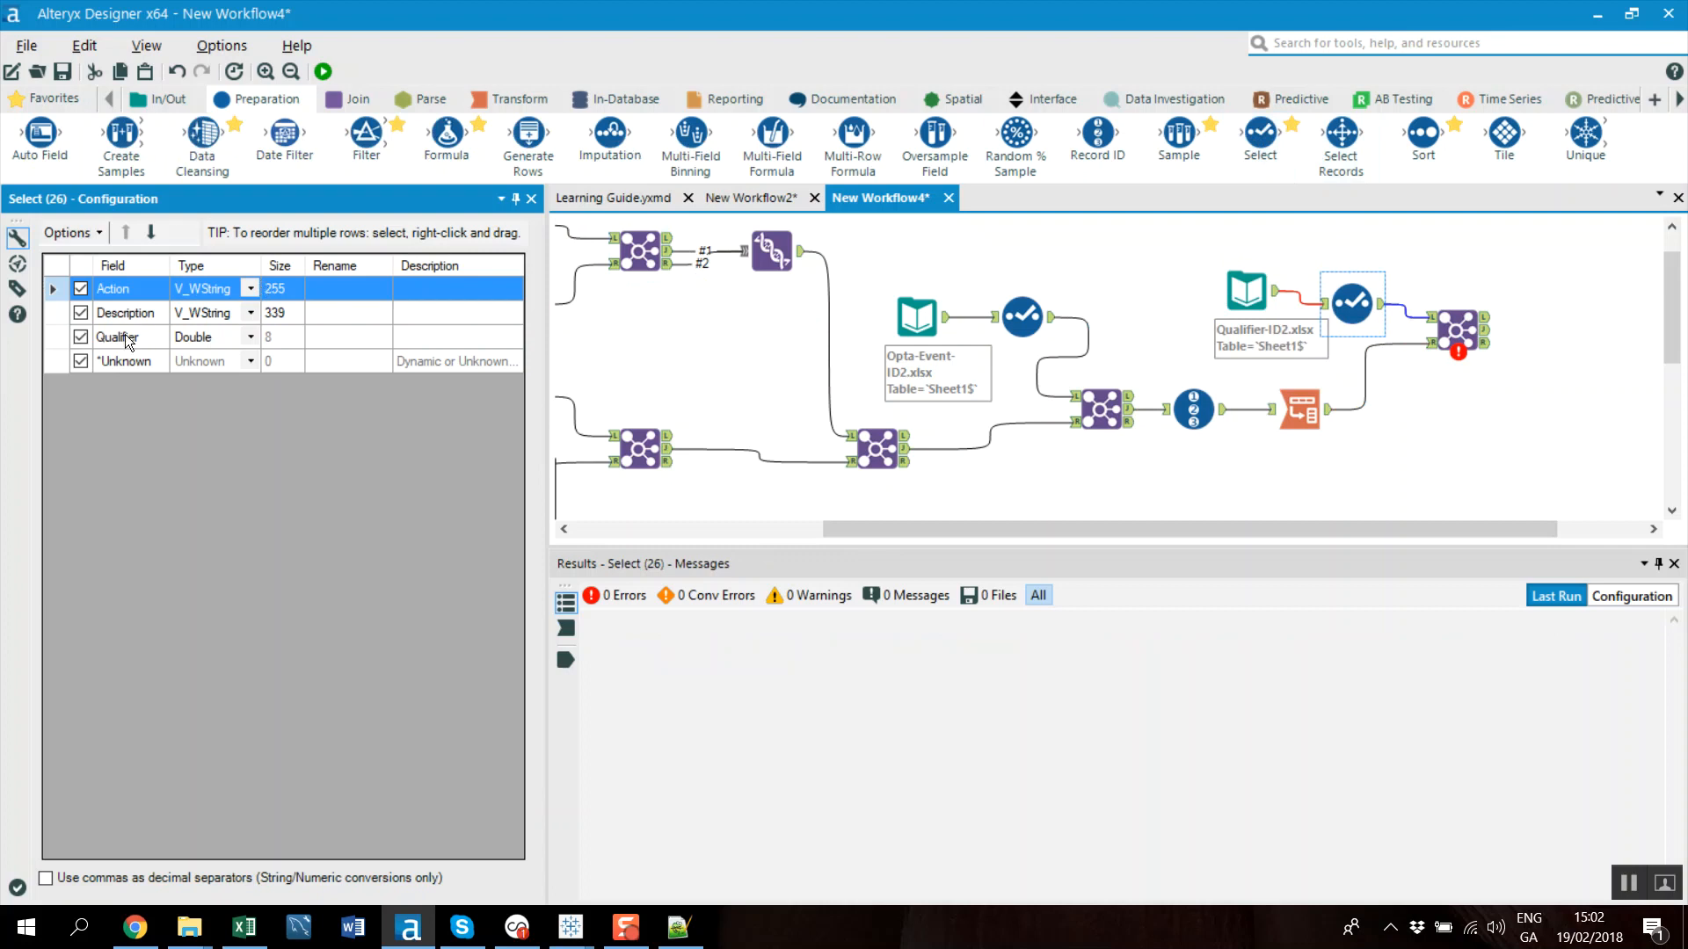
left_click(252, 336)
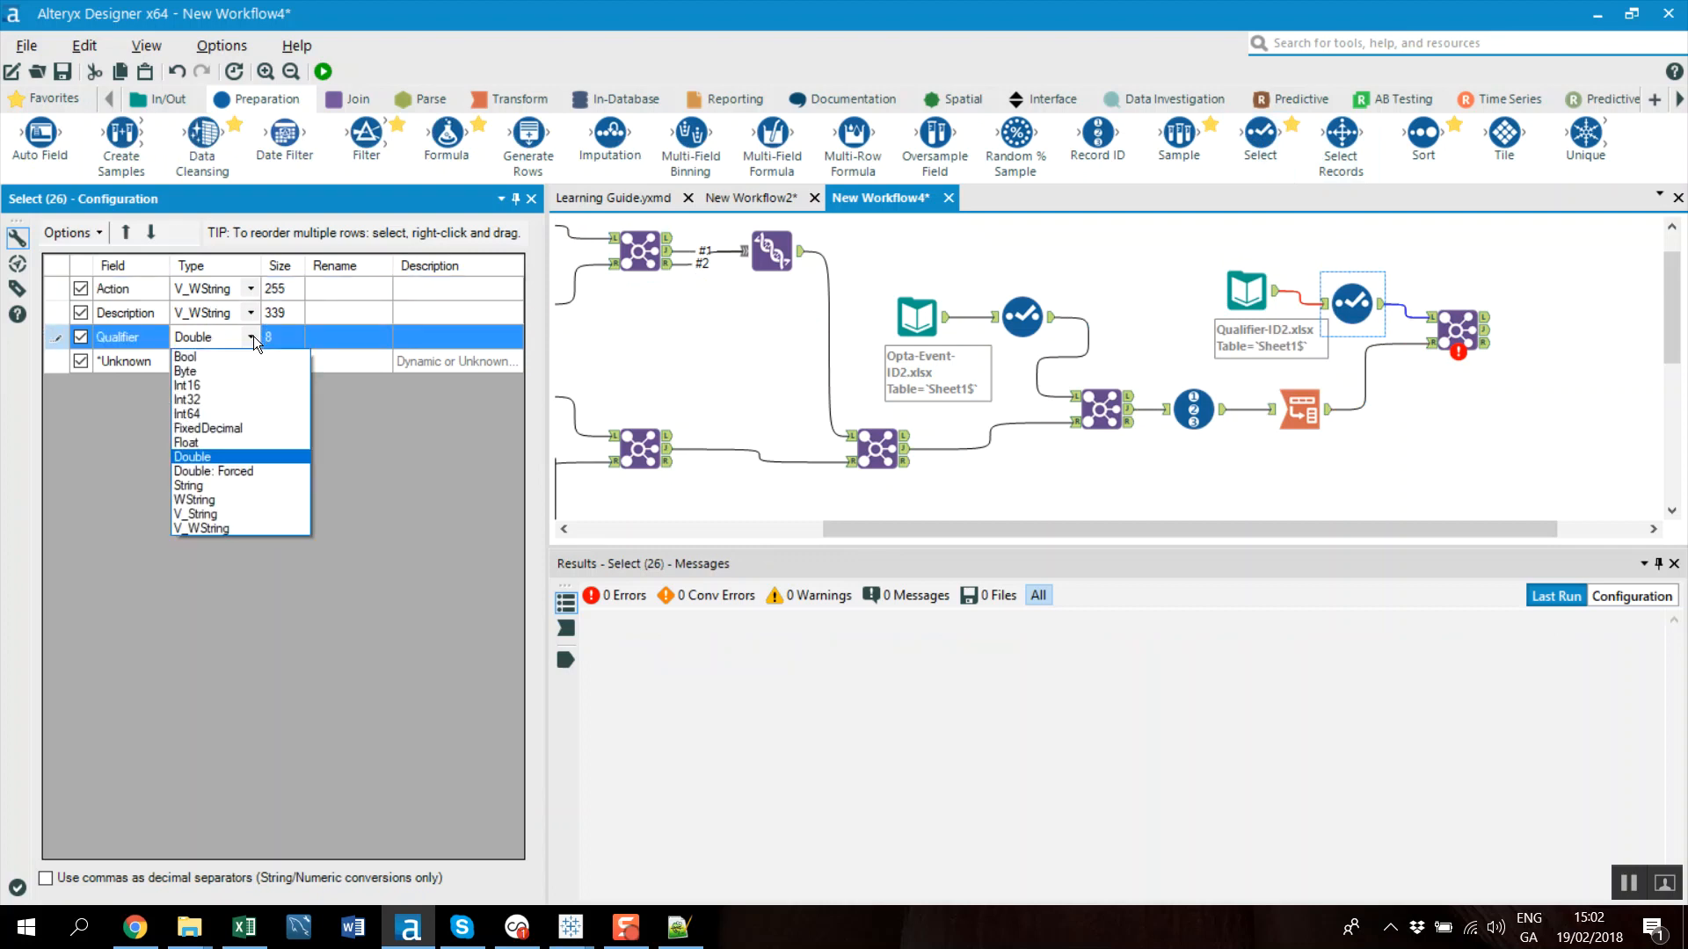
left_click(217, 513)
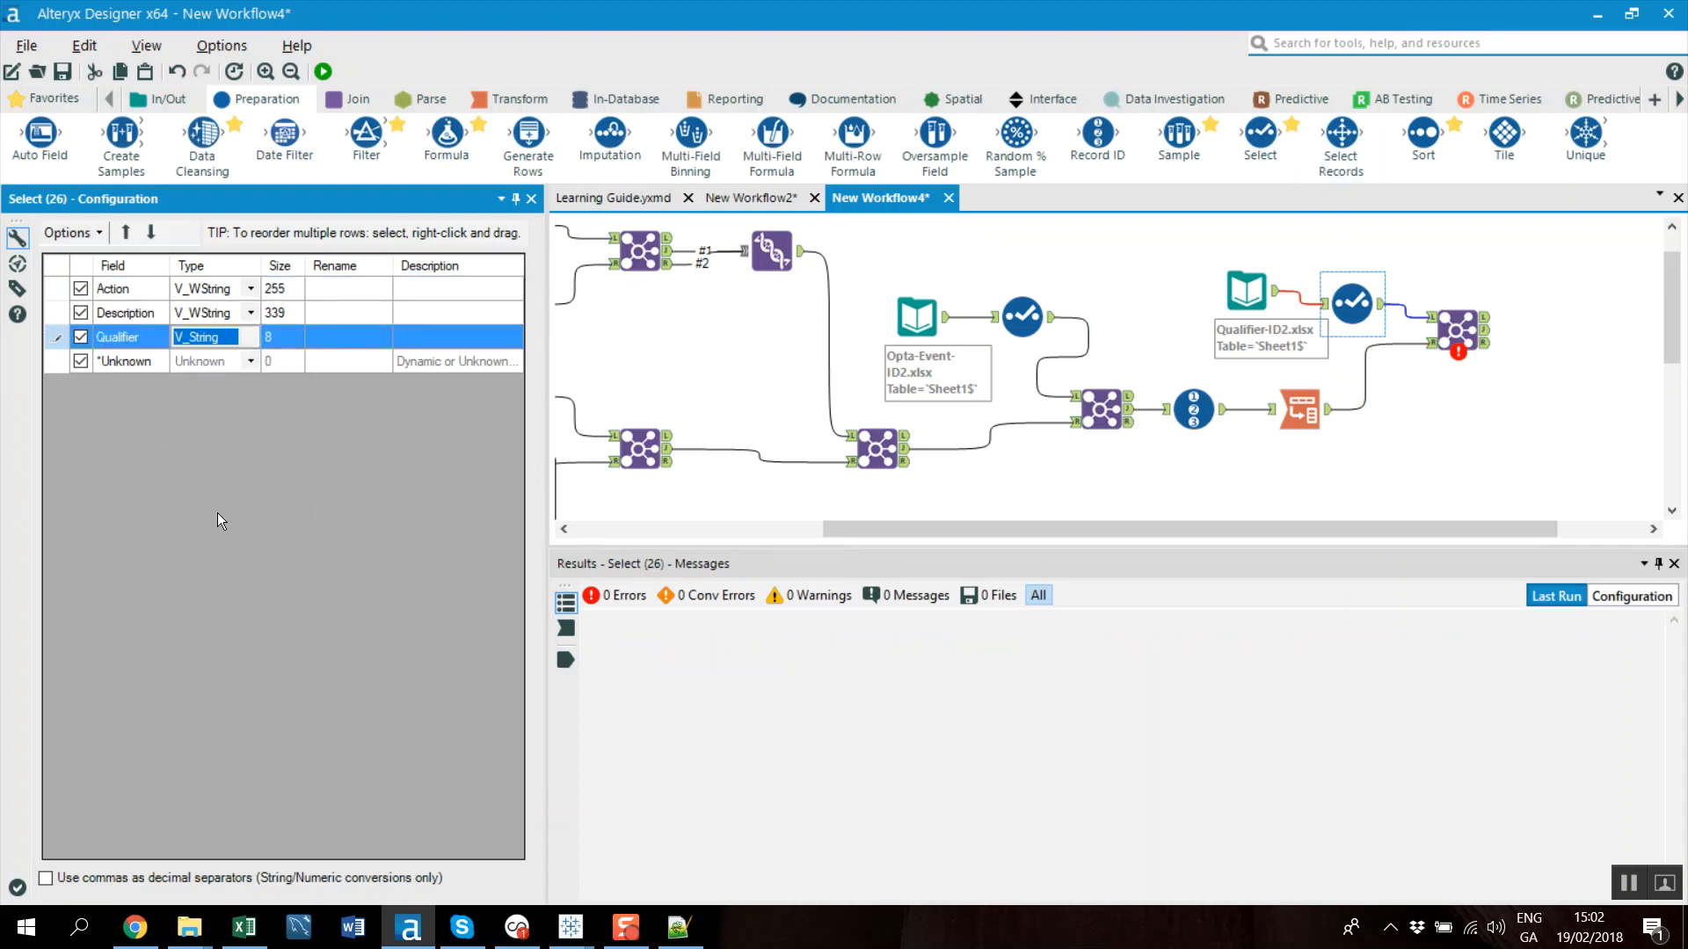
Run the workflow and view the qualifier Join's matched records
left_click(1495, 399)
key("ctrl+r")
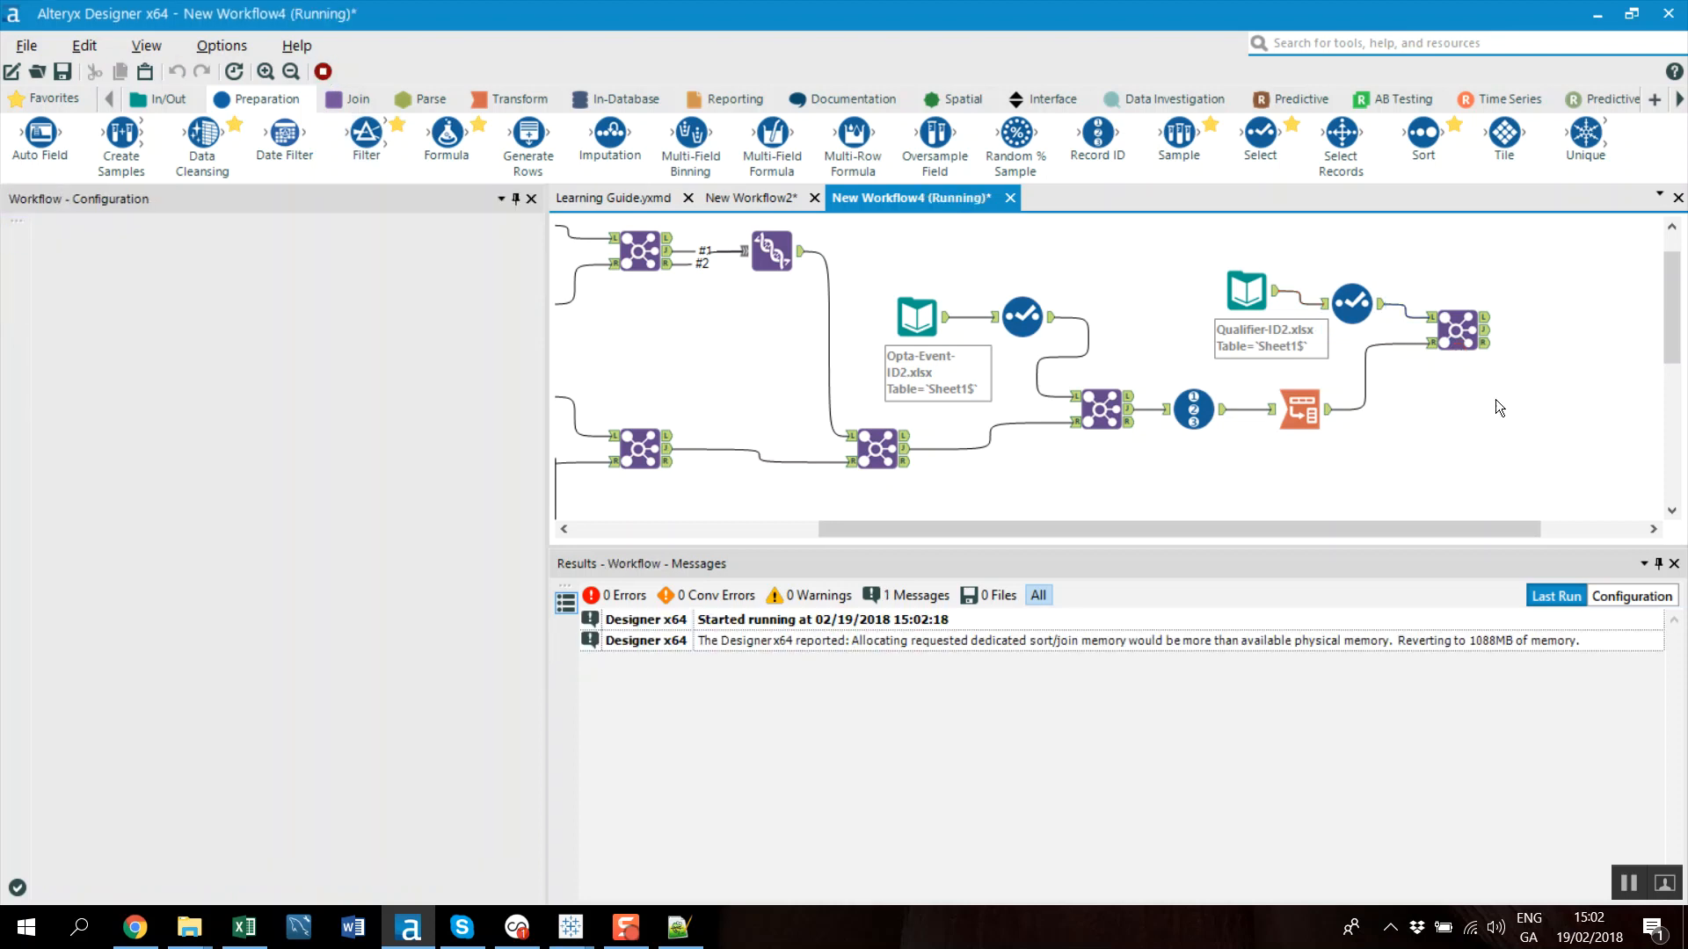
left_click(1485, 330)
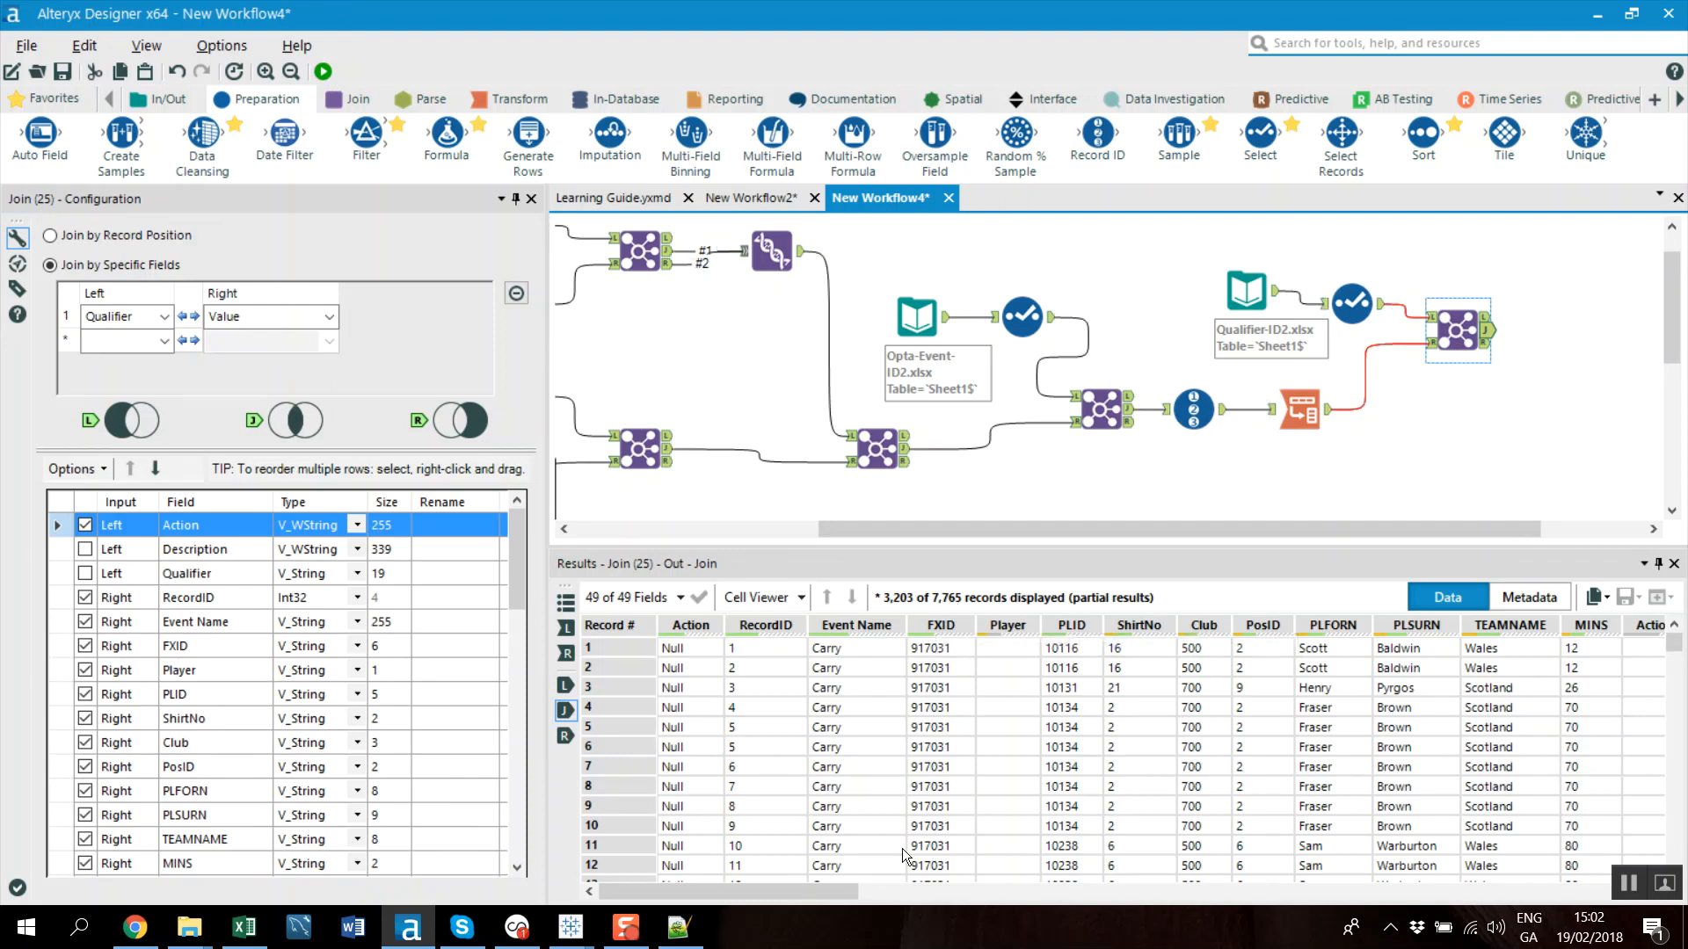
Add a Sort tool after the qualifier Join's matched output, sorting by Value in descending order
left_click_drag(852, 892, 1664, 898)
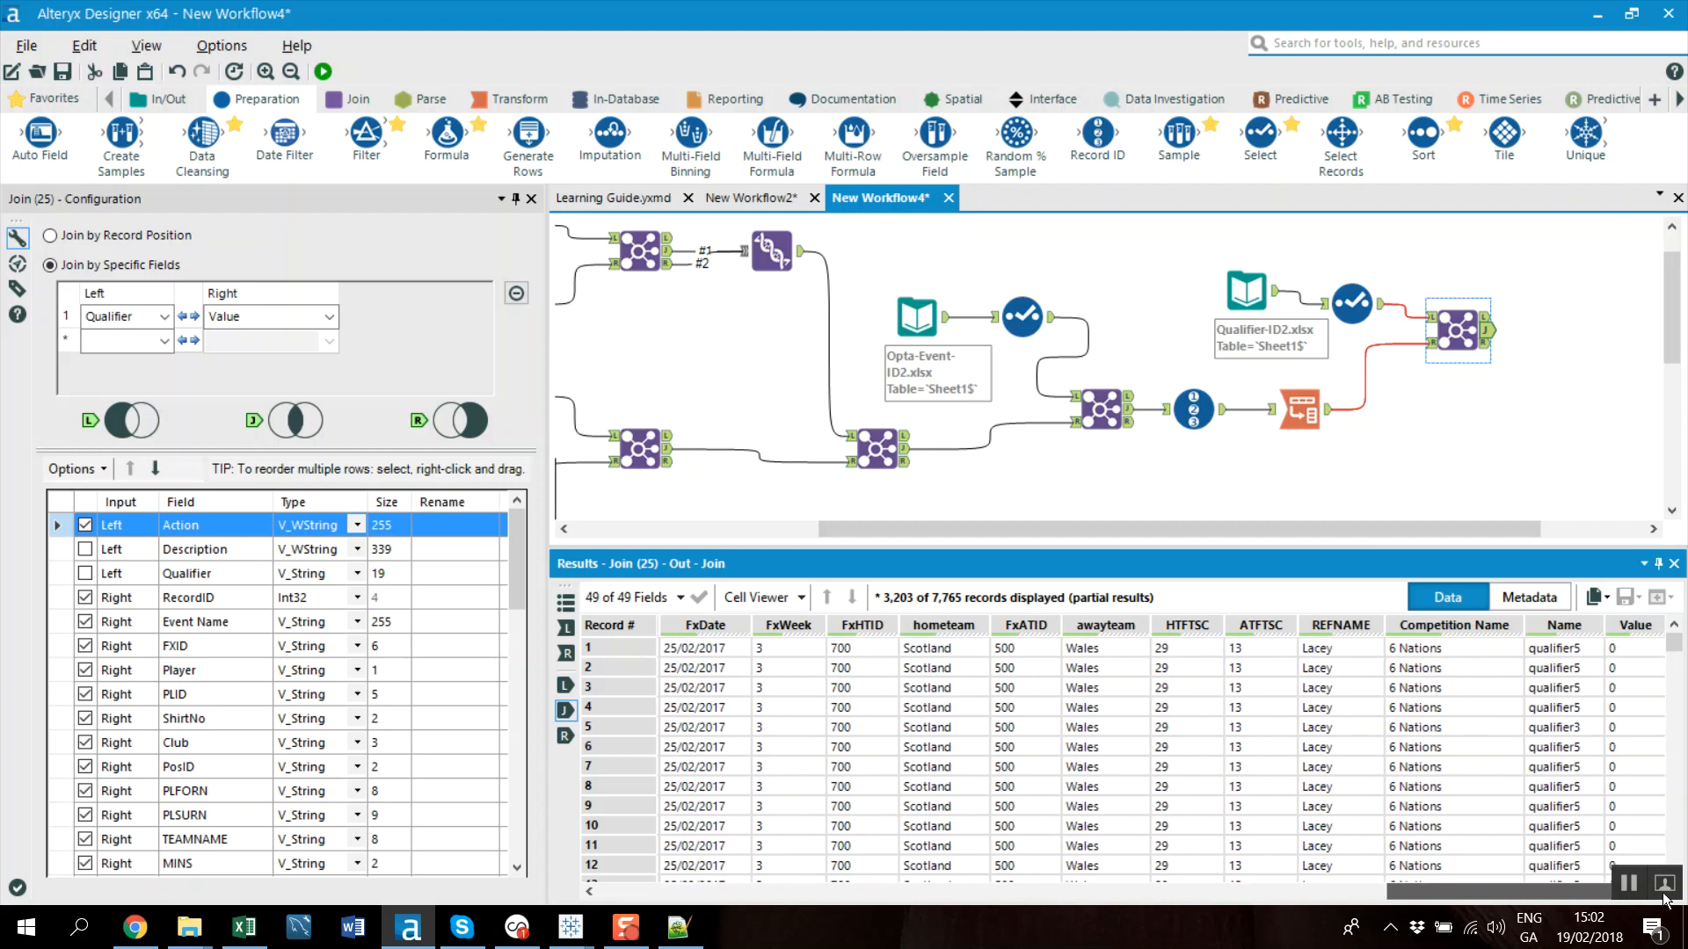
mouse_move(1672, 646)
left_mouse_down()
mouse_move(1679, 800)
mouse_move(1685, 620)
left_mouse_up()
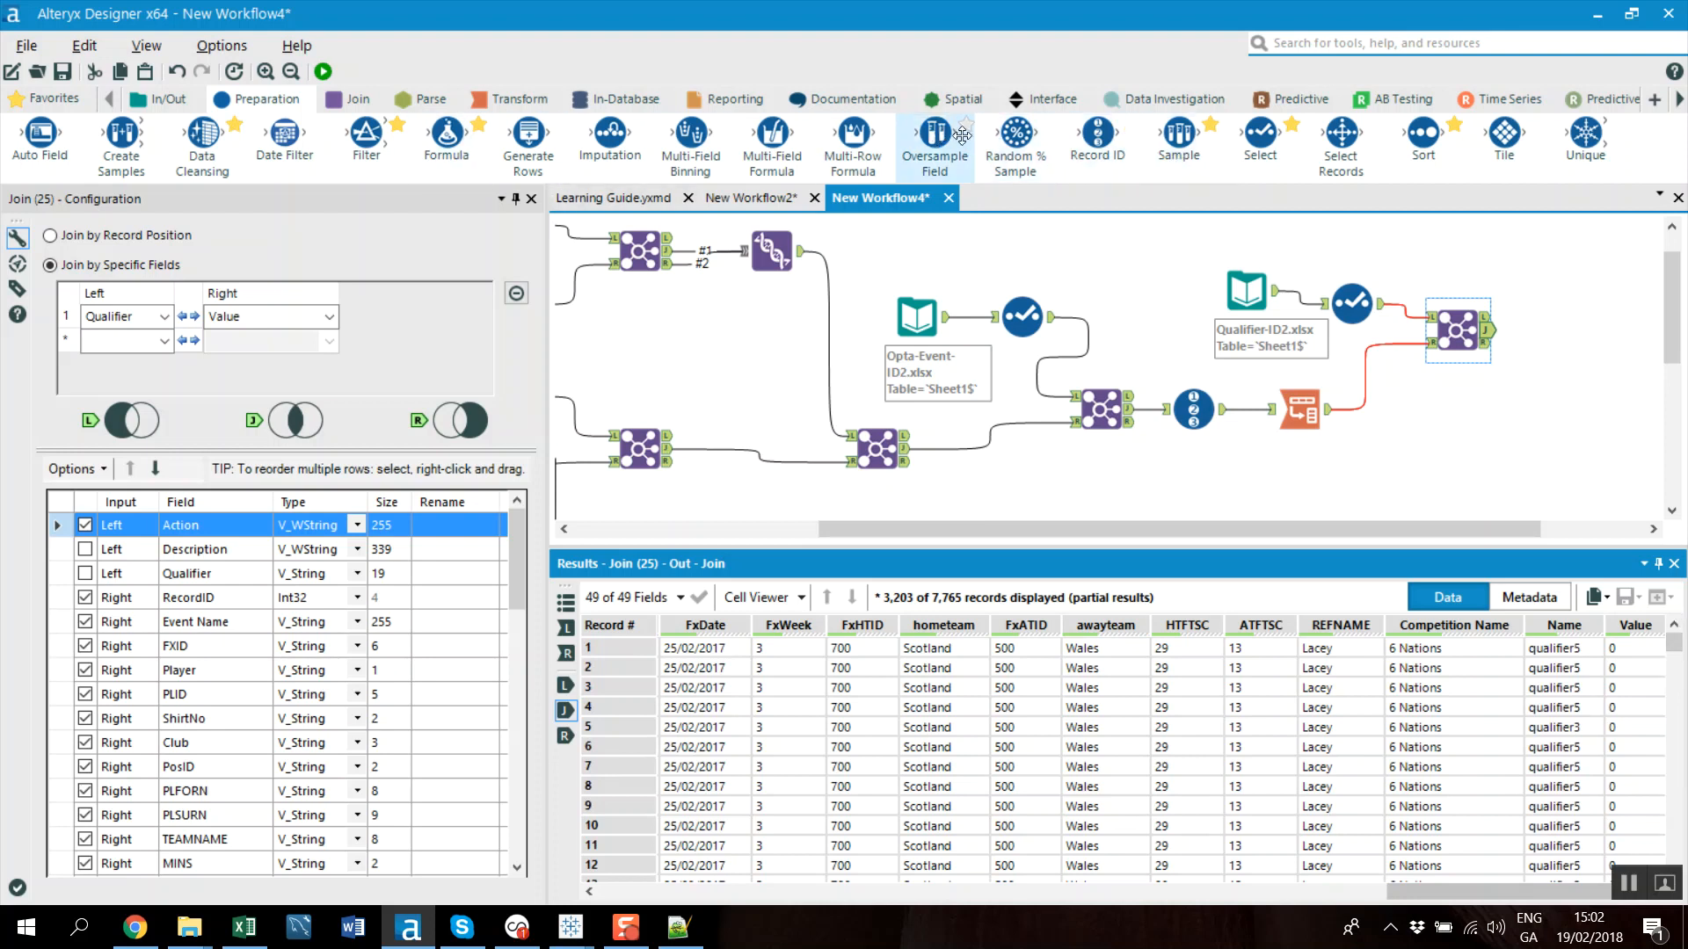
left_click_drag(1423, 135, 1556, 331)
left_click(174, 304)
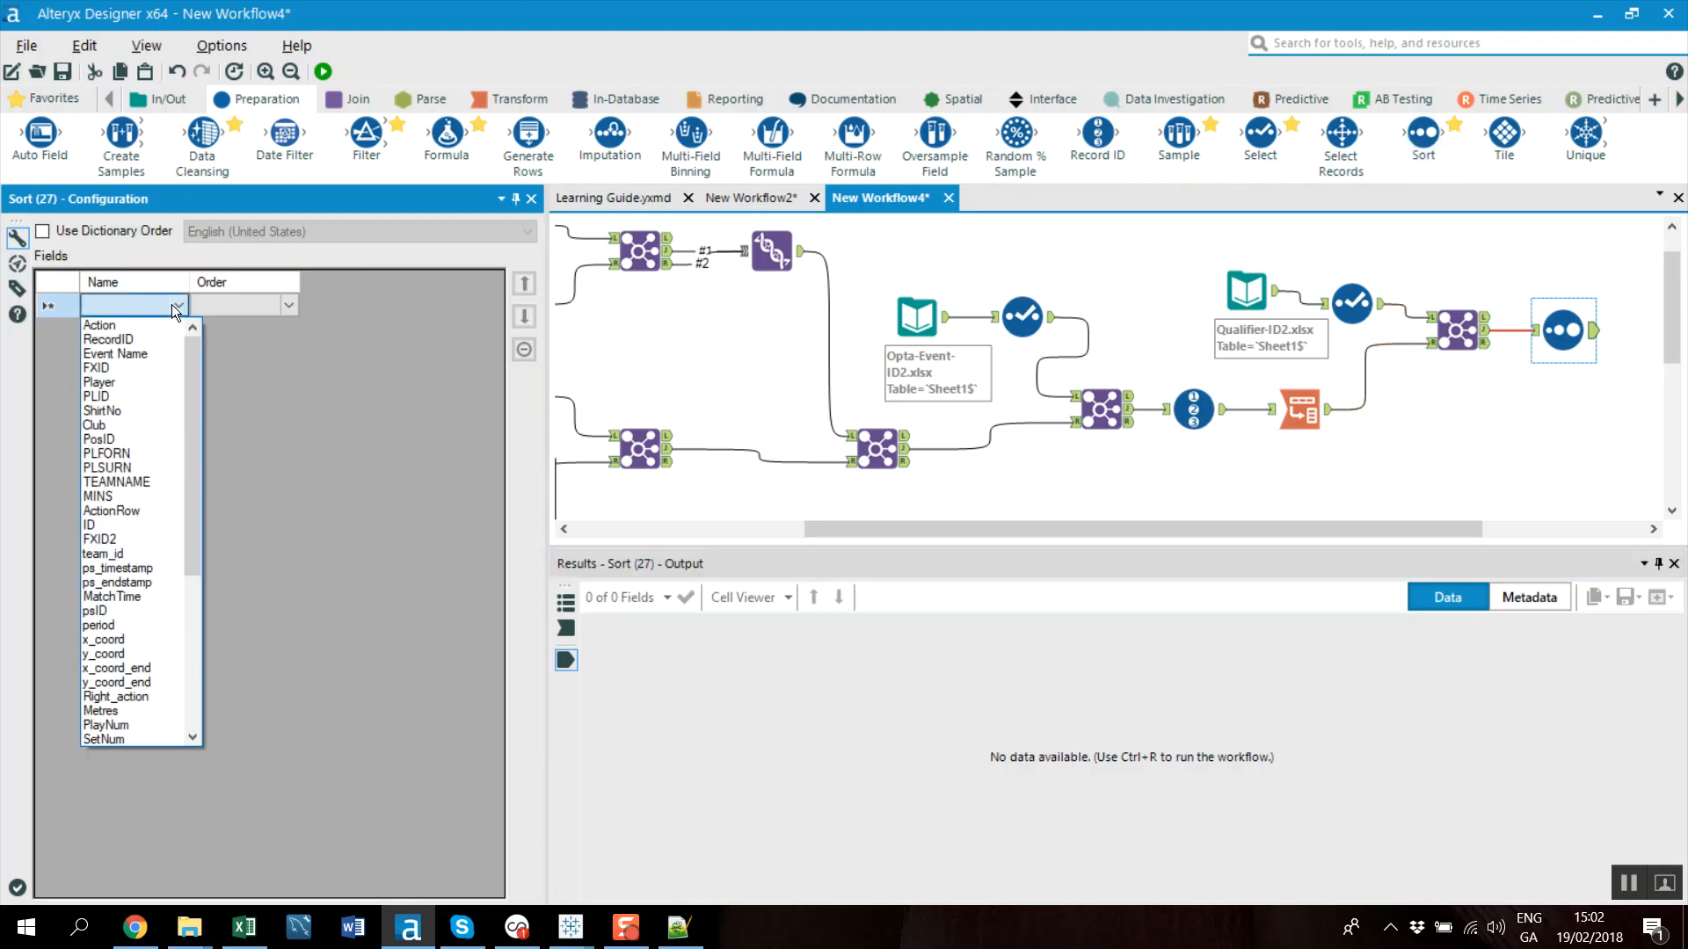
scroll(132, 686, "down", 3)
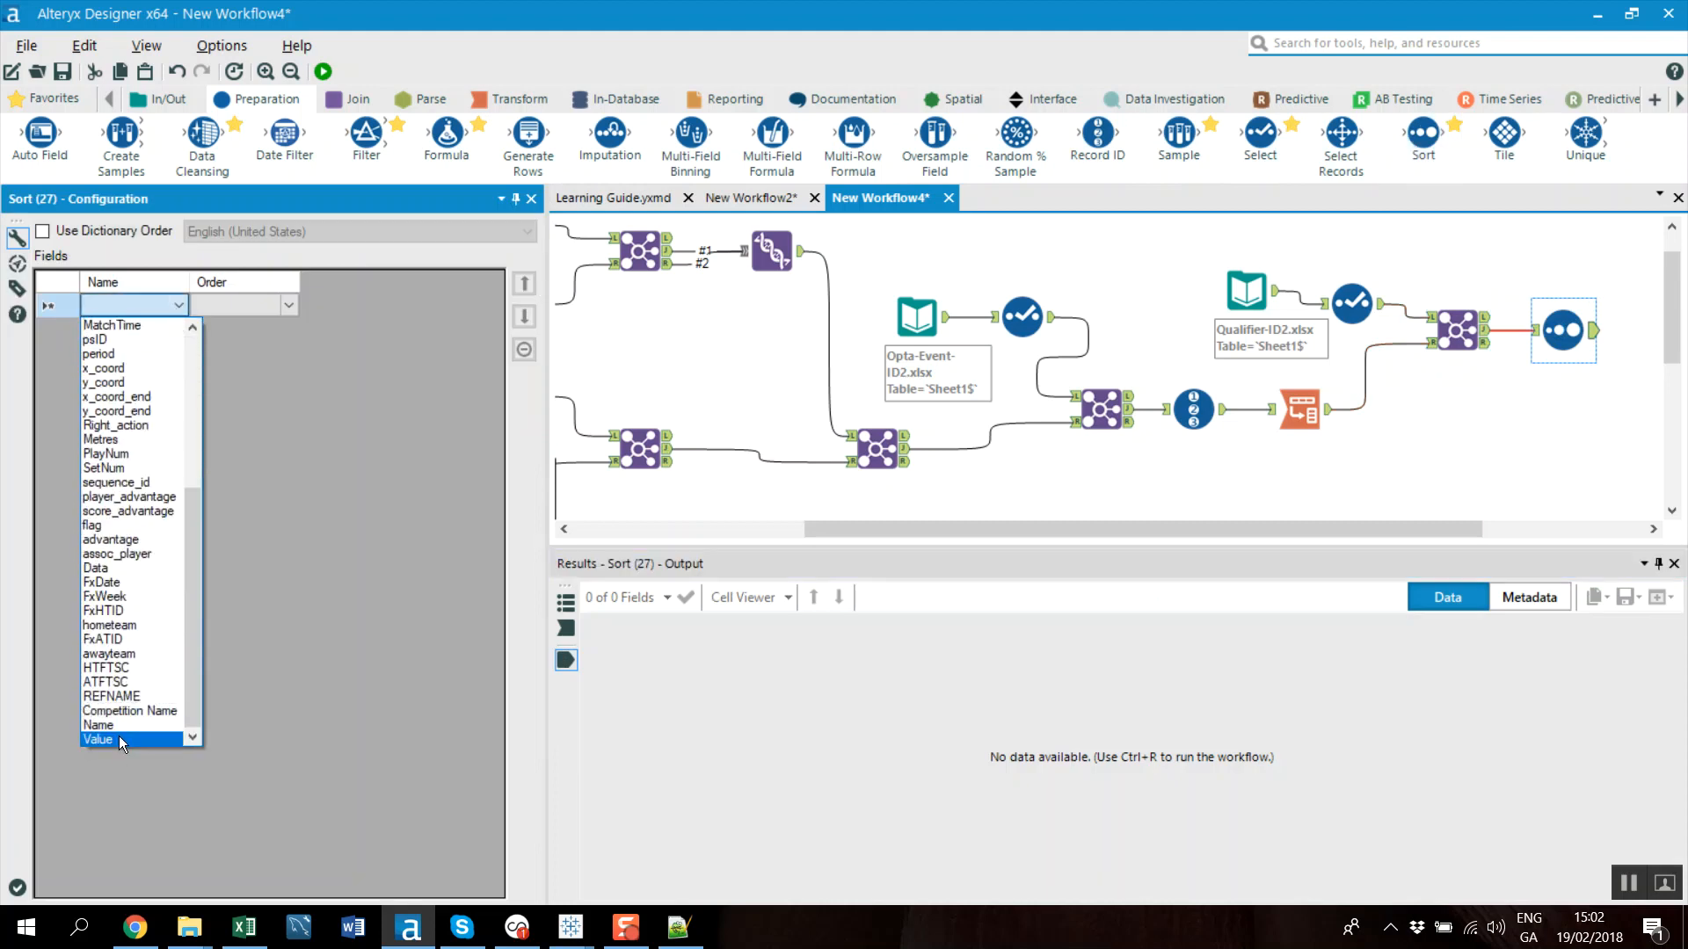
left_click(119, 737)
left_click(288, 301)
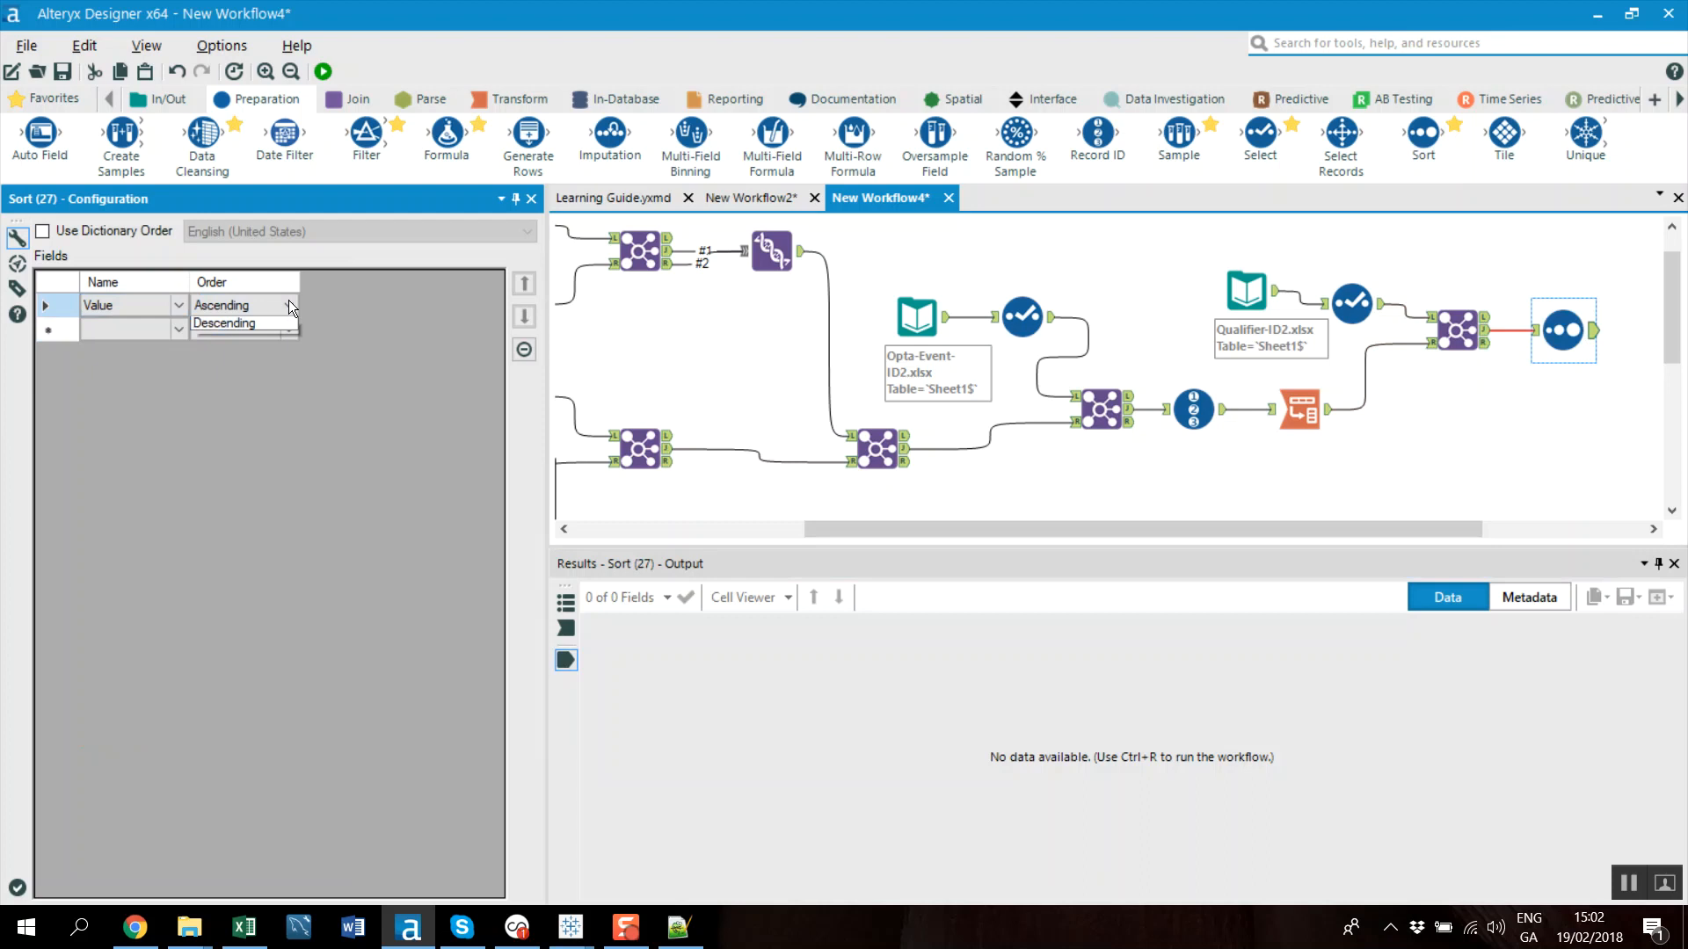
left_click(272, 335)
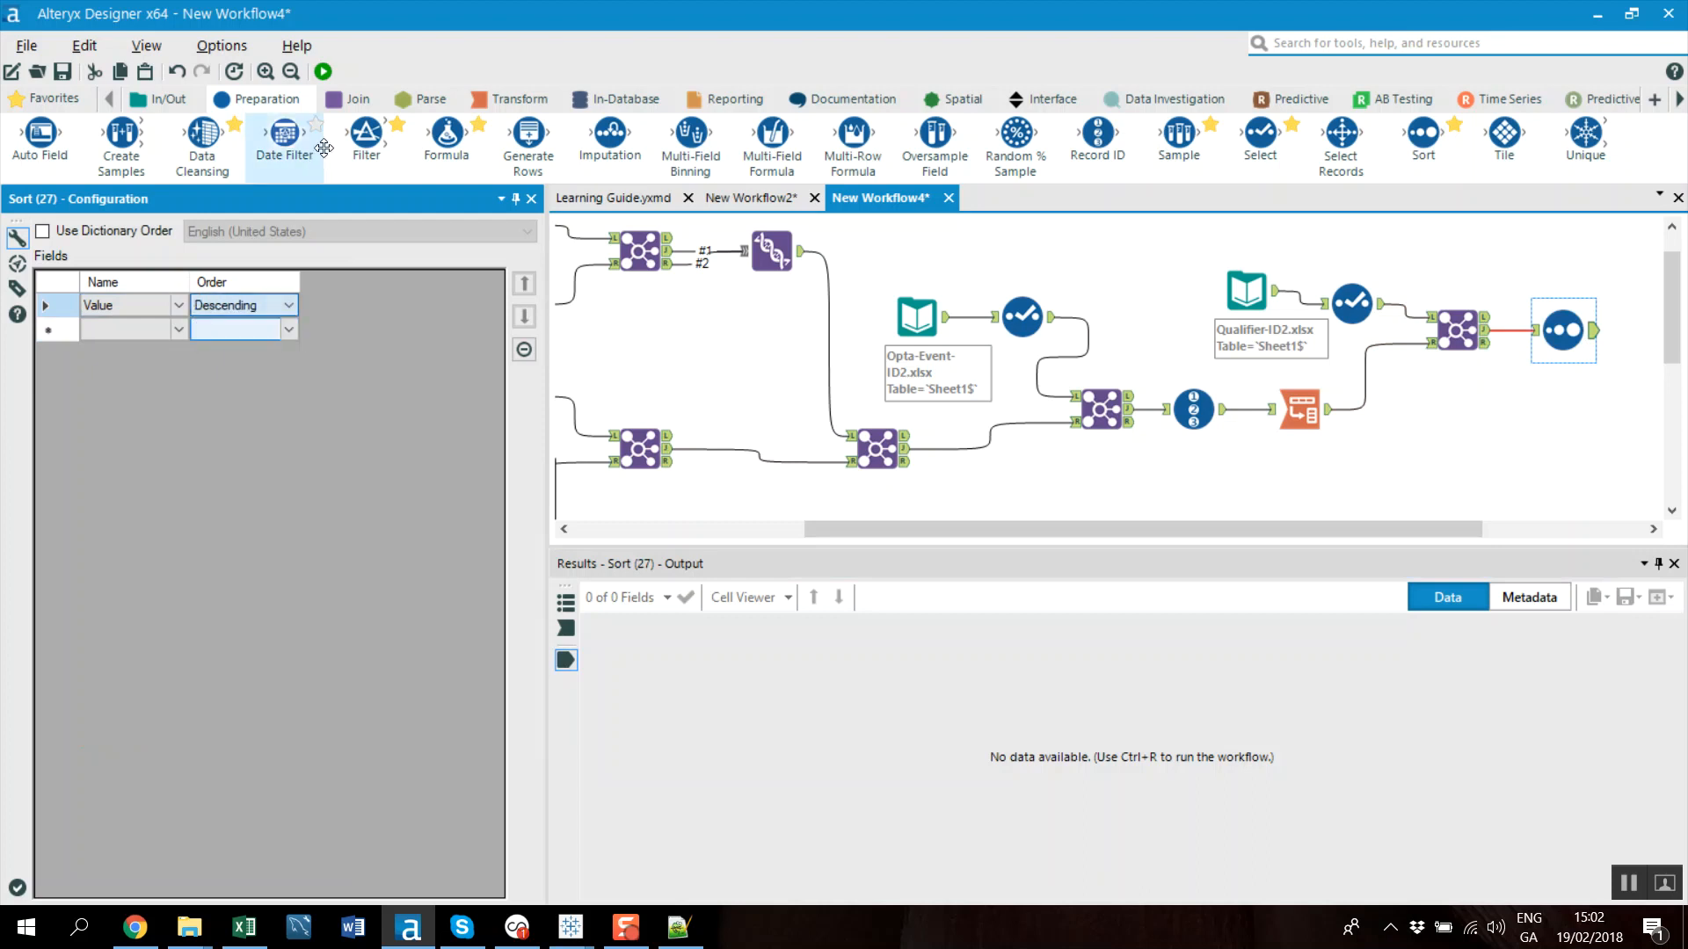
Run the workflow and check the Name and Value columns of the sorted output
left_click(323, 71)
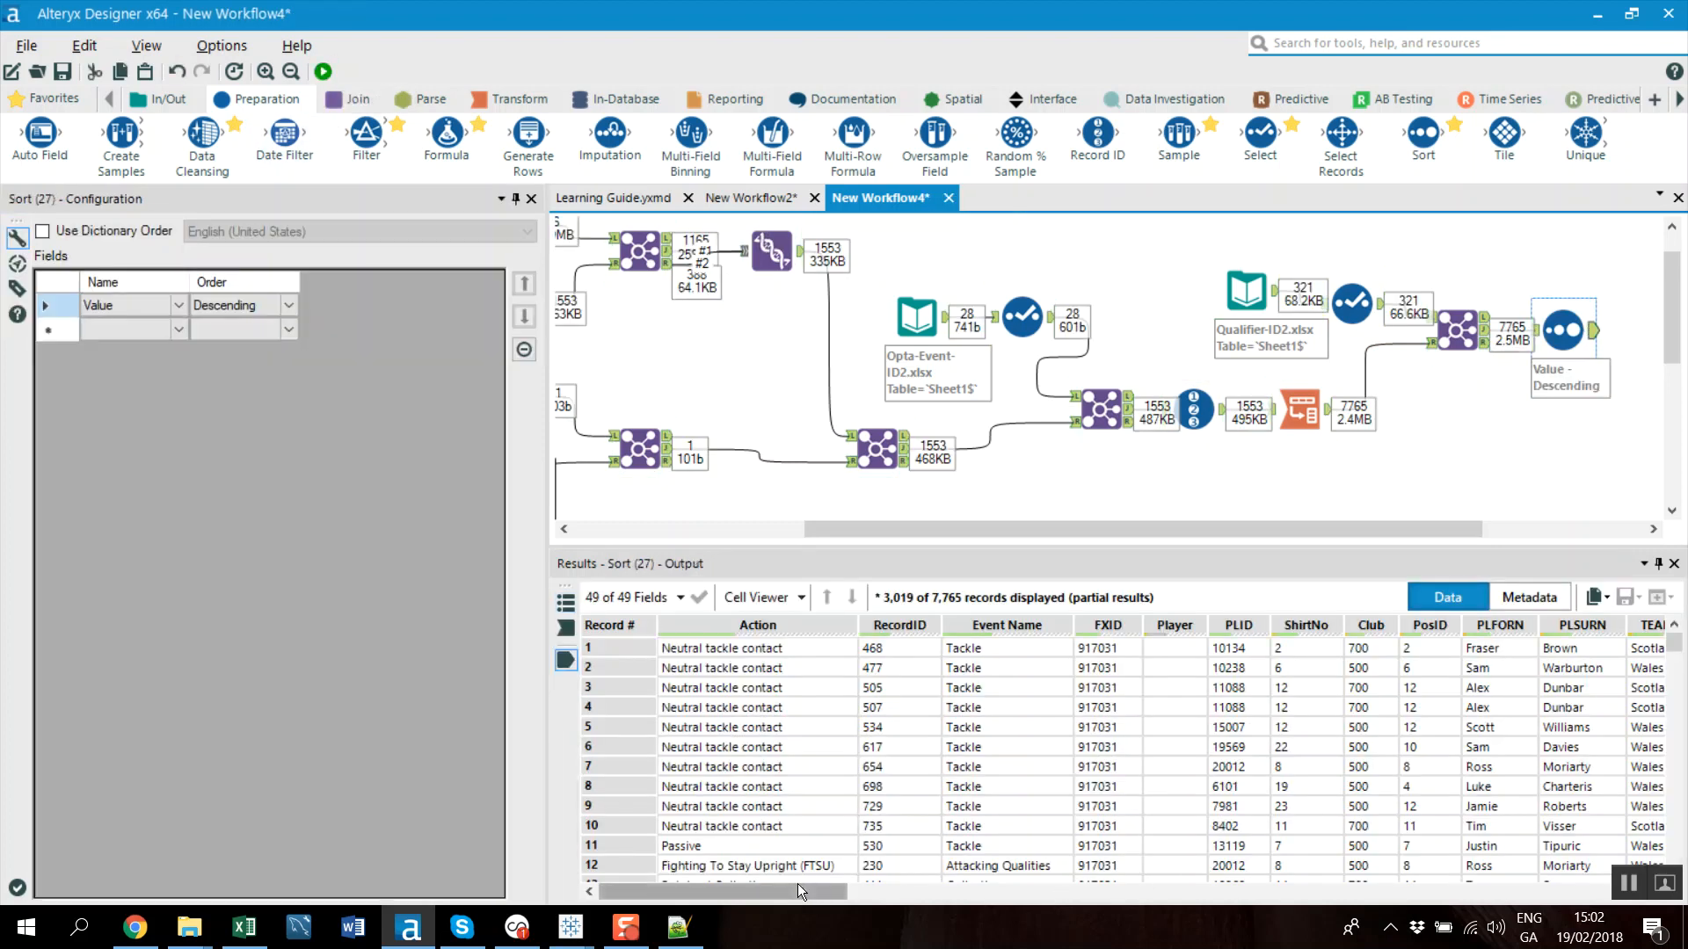
left_click_drag(798, 889, 1612, 851)
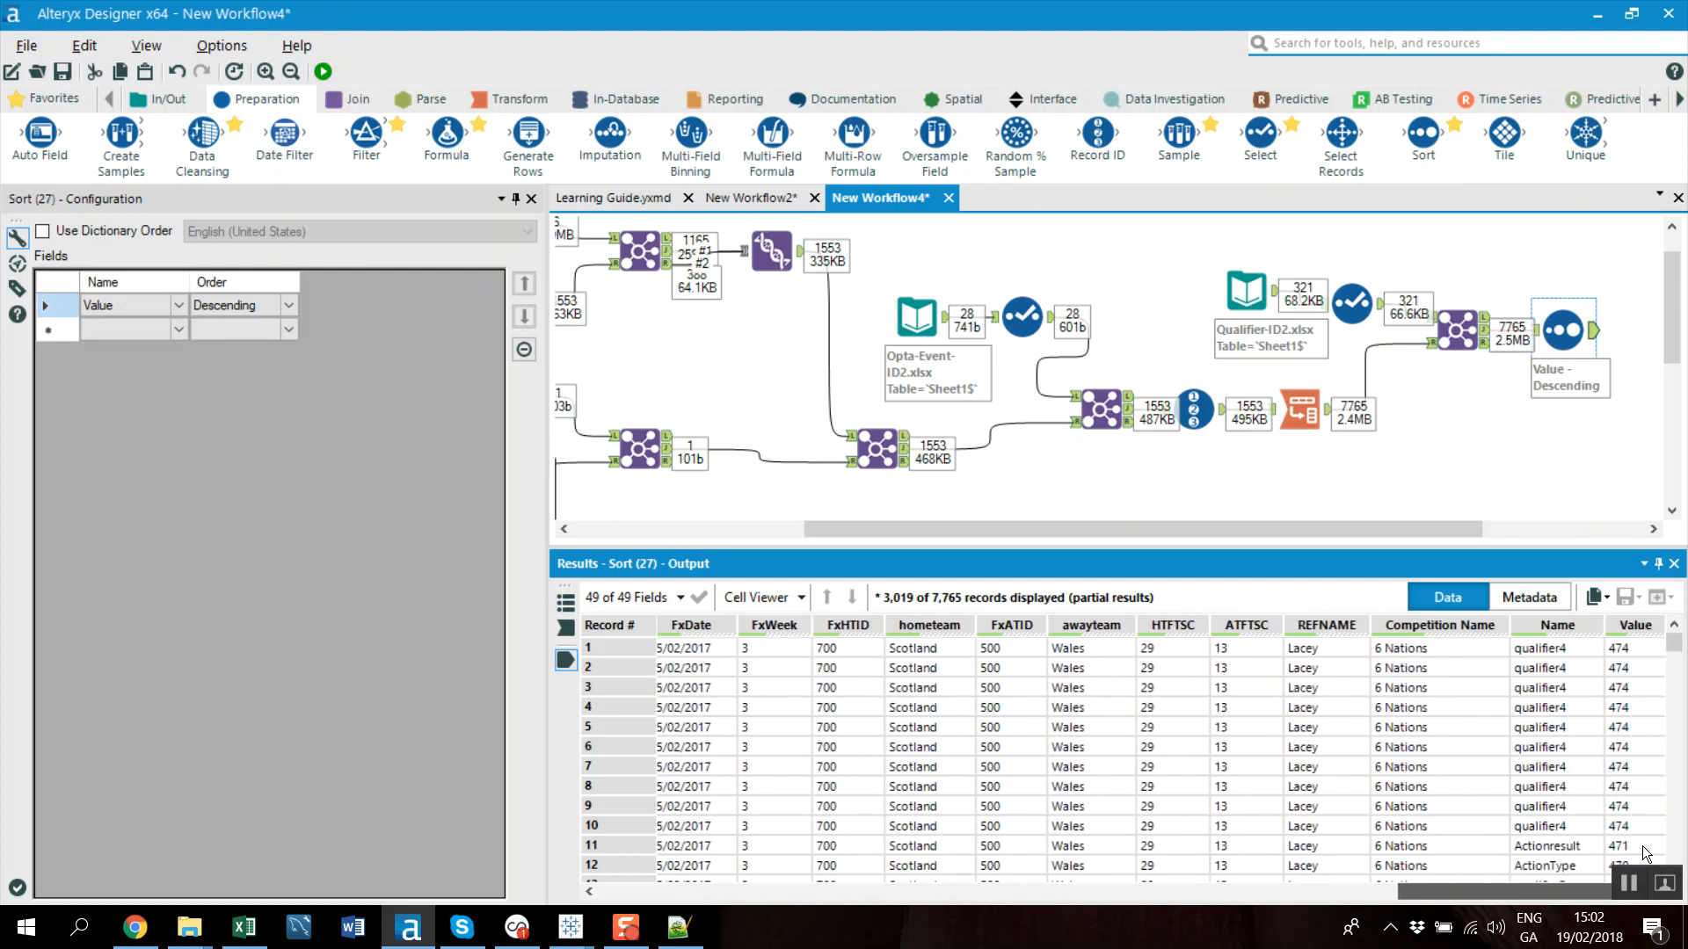
mouse_move(1673, 646)
left_mouse_down()
mouse_move(1683, 839)
mouse_move(1675, 652)
left_mouse_up()
left_click(1545, 660)
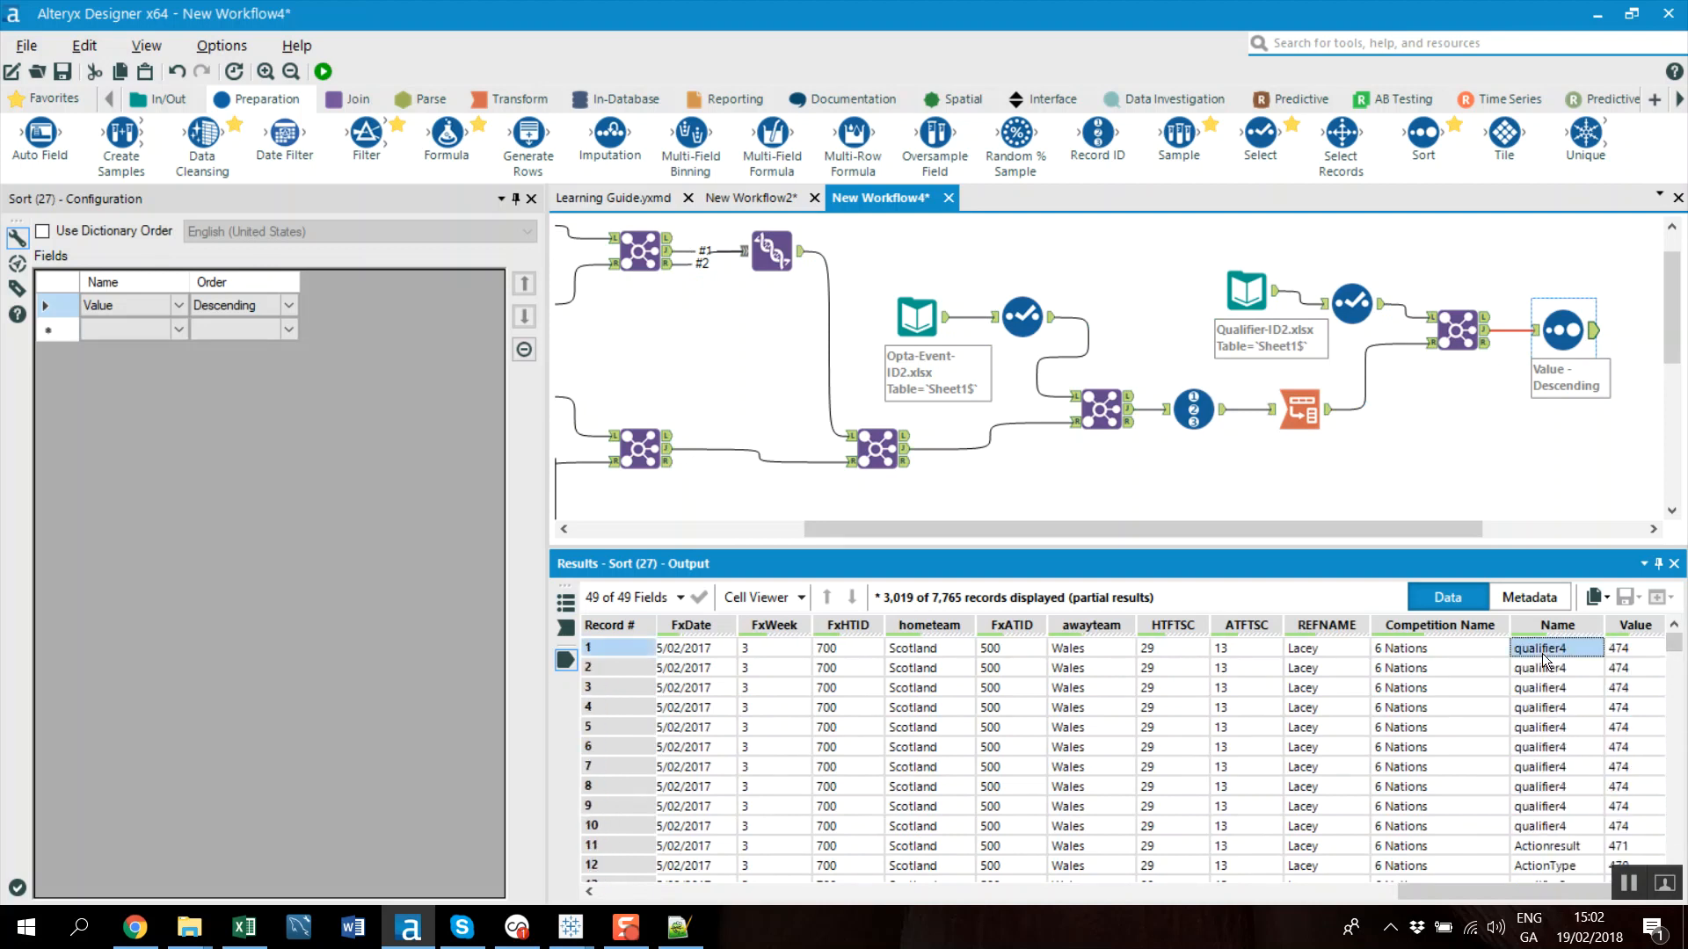
left_click_drag(1534, 892, 724, 906)
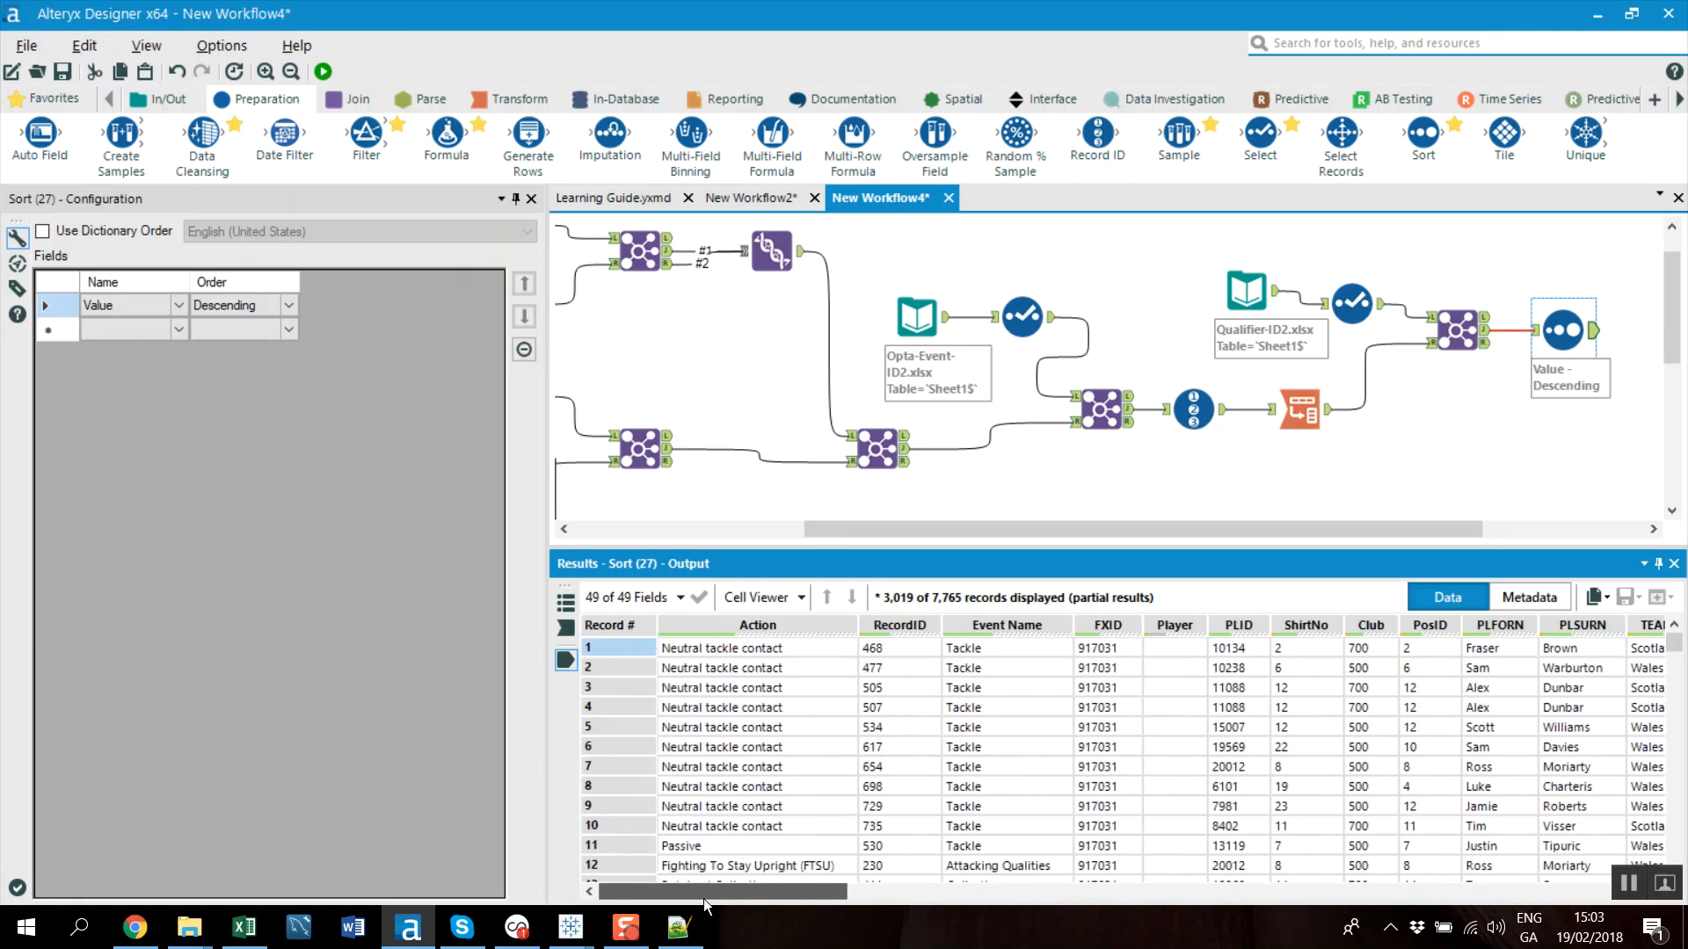
Examine the Action descriptions across the Sort tool's output records
left_click_drag(694, 650, 726, 826)
scroll(723, 789, "down", 5)
left_click(748, 767)
scroll(744, 768, "down", 19)
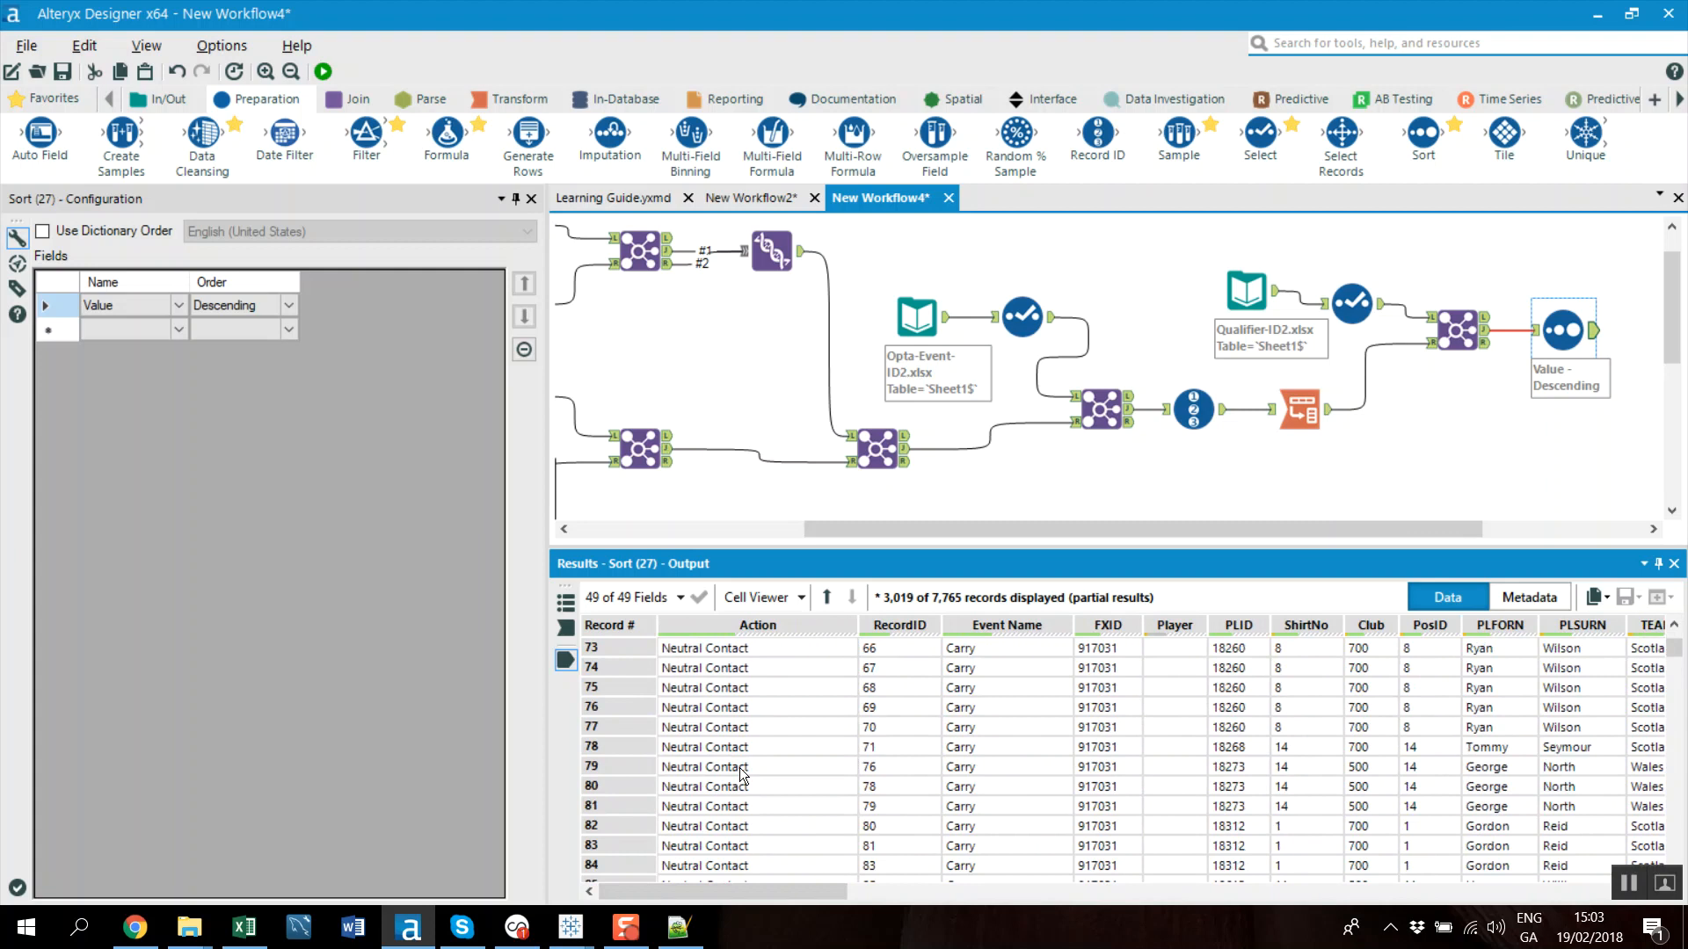
scroll(734, 703, "up", 16)
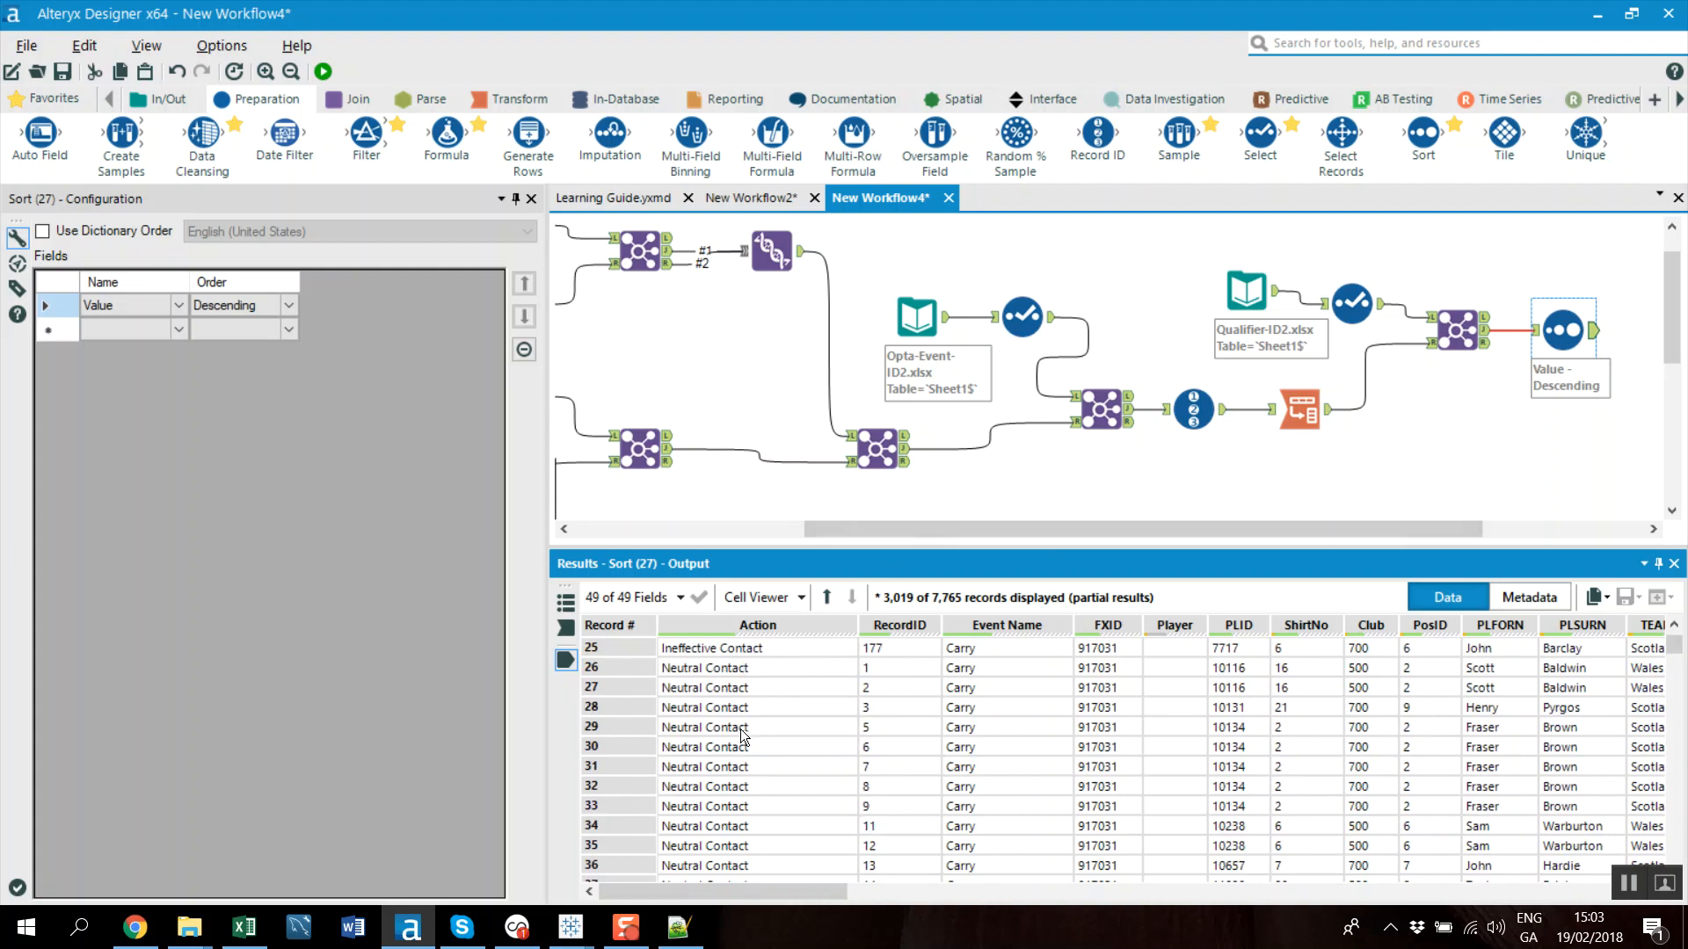
scroll(743, 737, "up", 1)
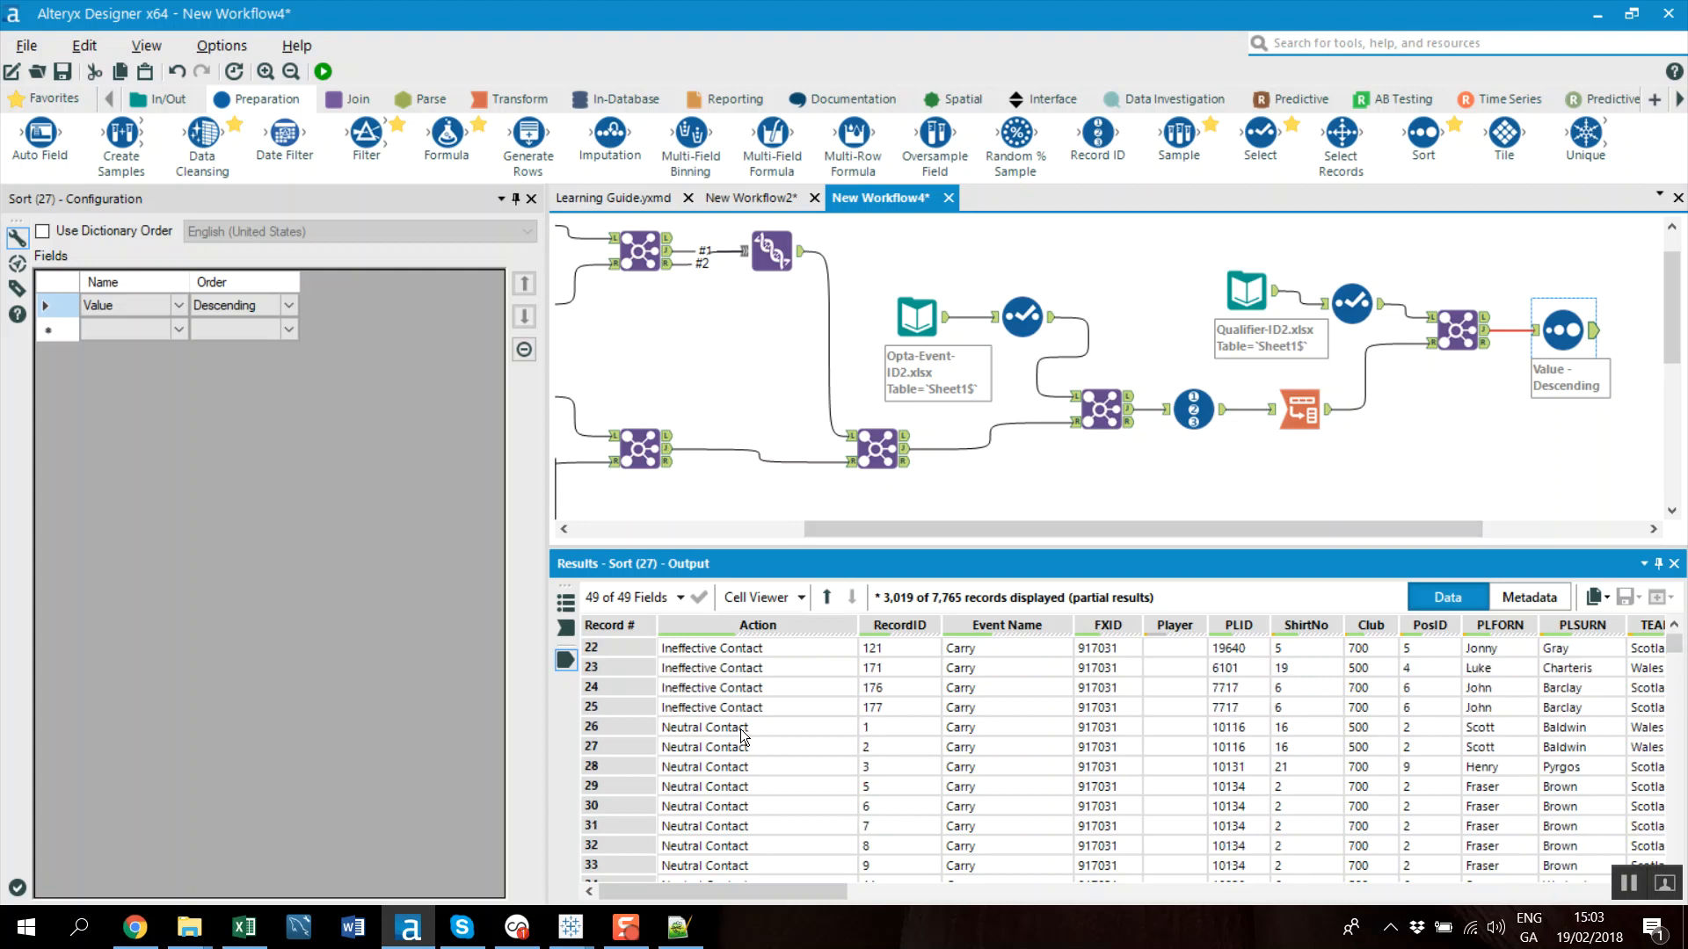
scroll(742, 737, "up", 7)
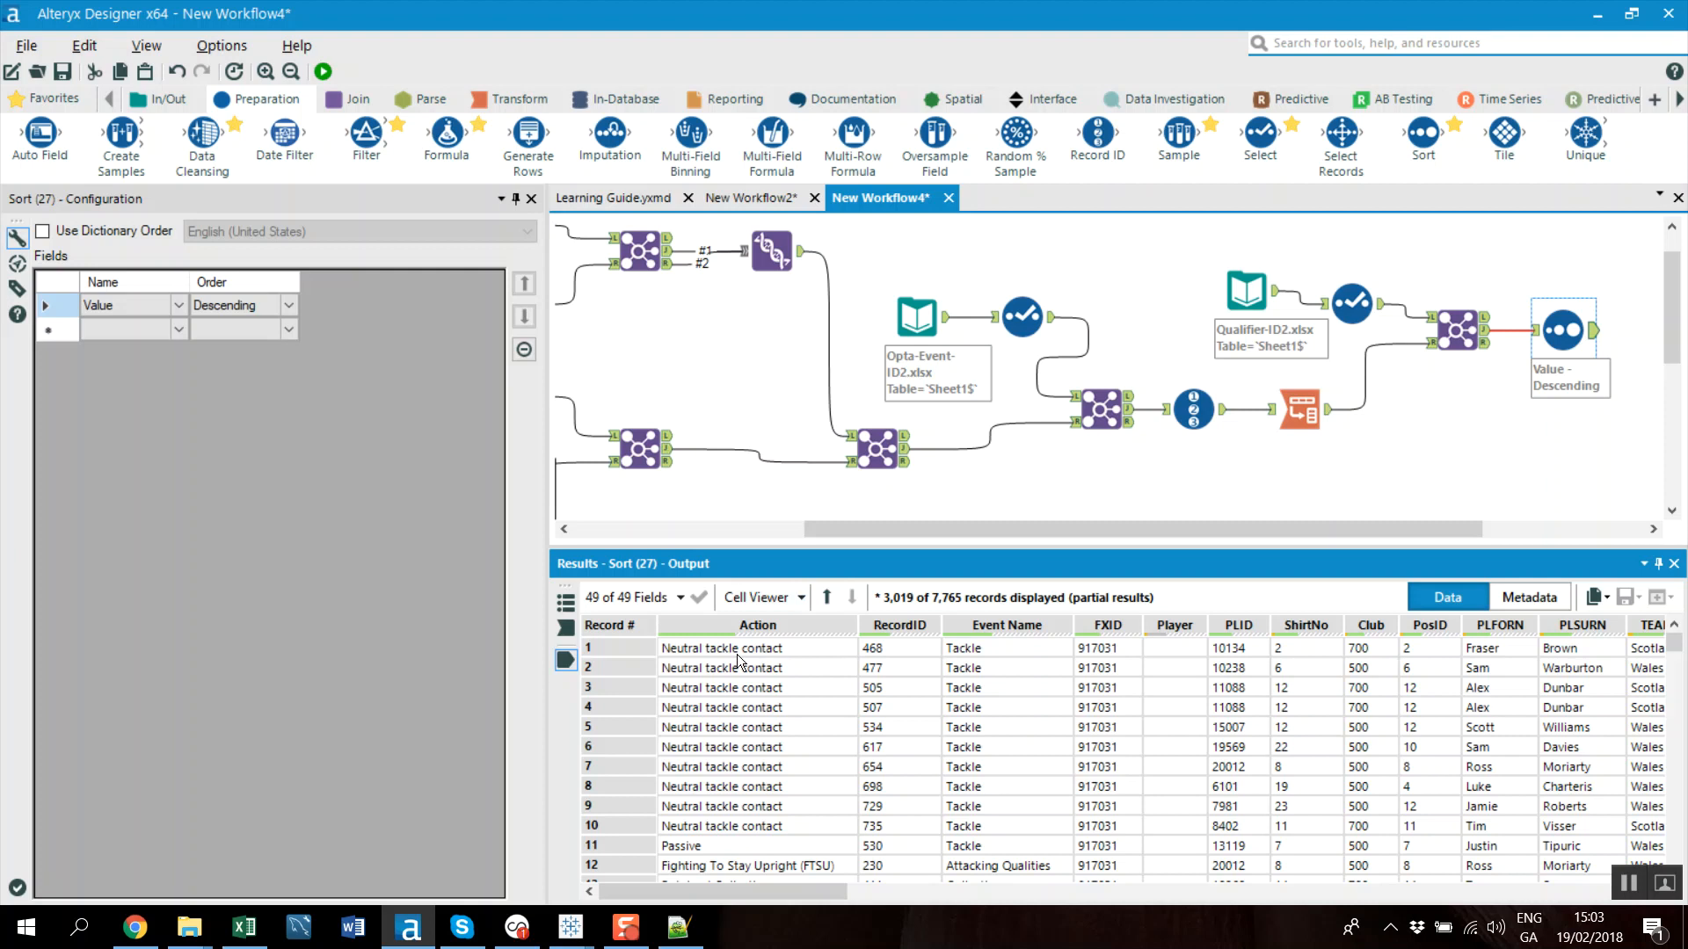
Add a Cross Tab tool after the Sort, with Name as the new column headers and Action as the values for new columns
left_click_drag(1196, 531, 1505, 504)
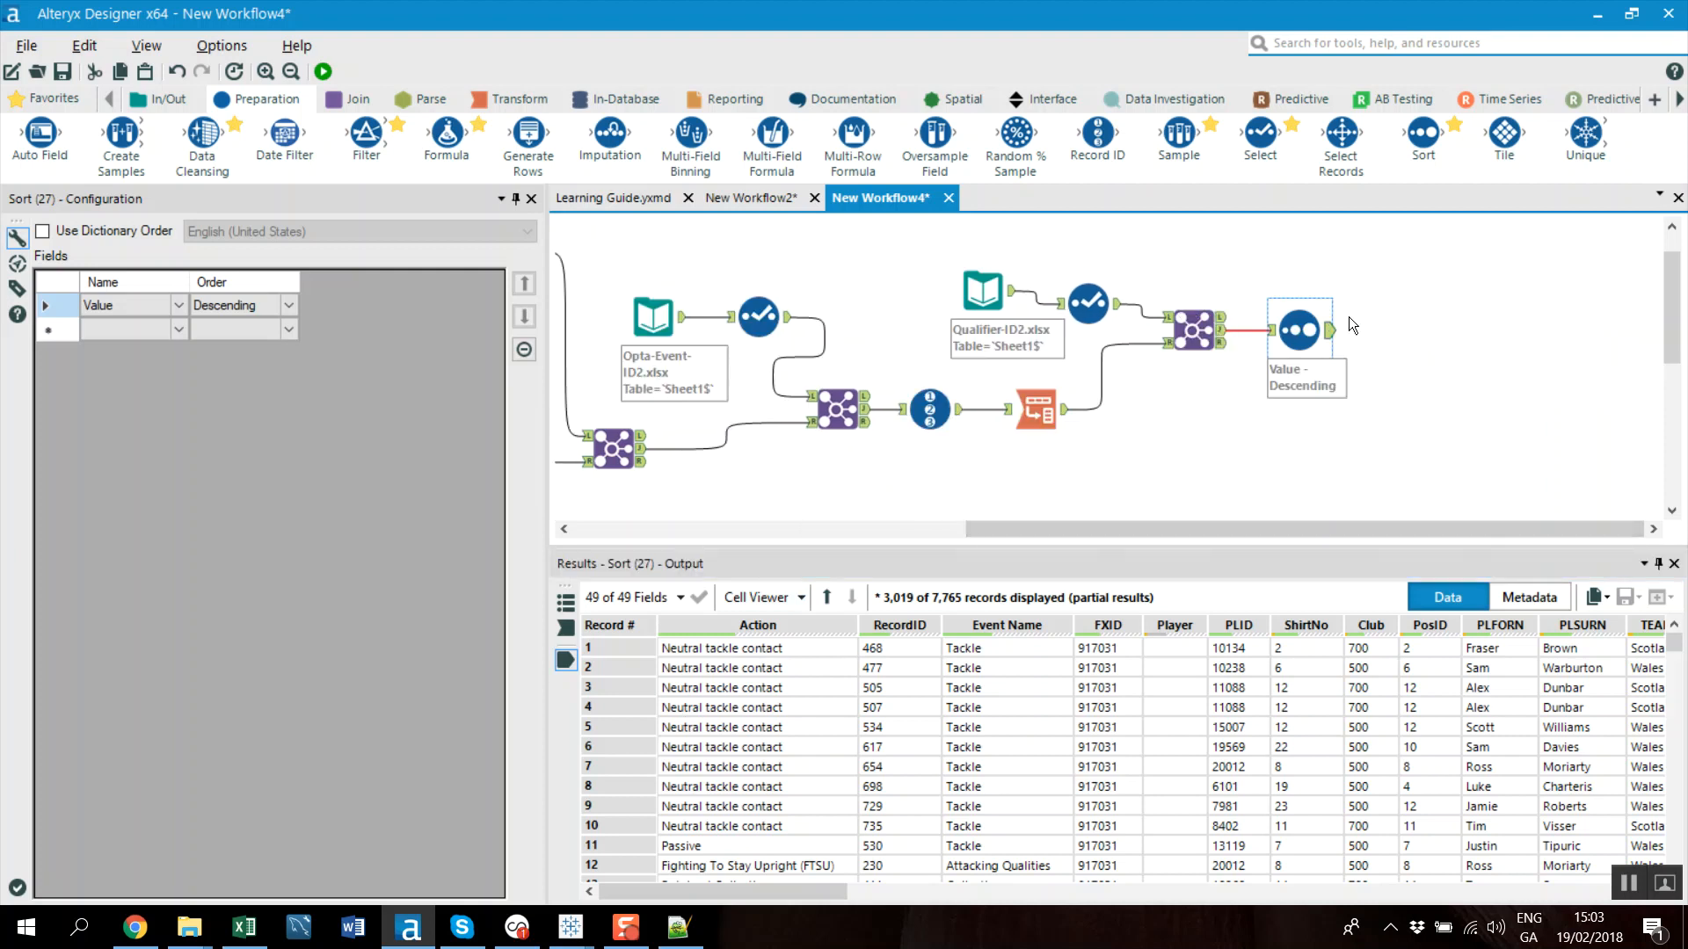
left_click(510, 99)
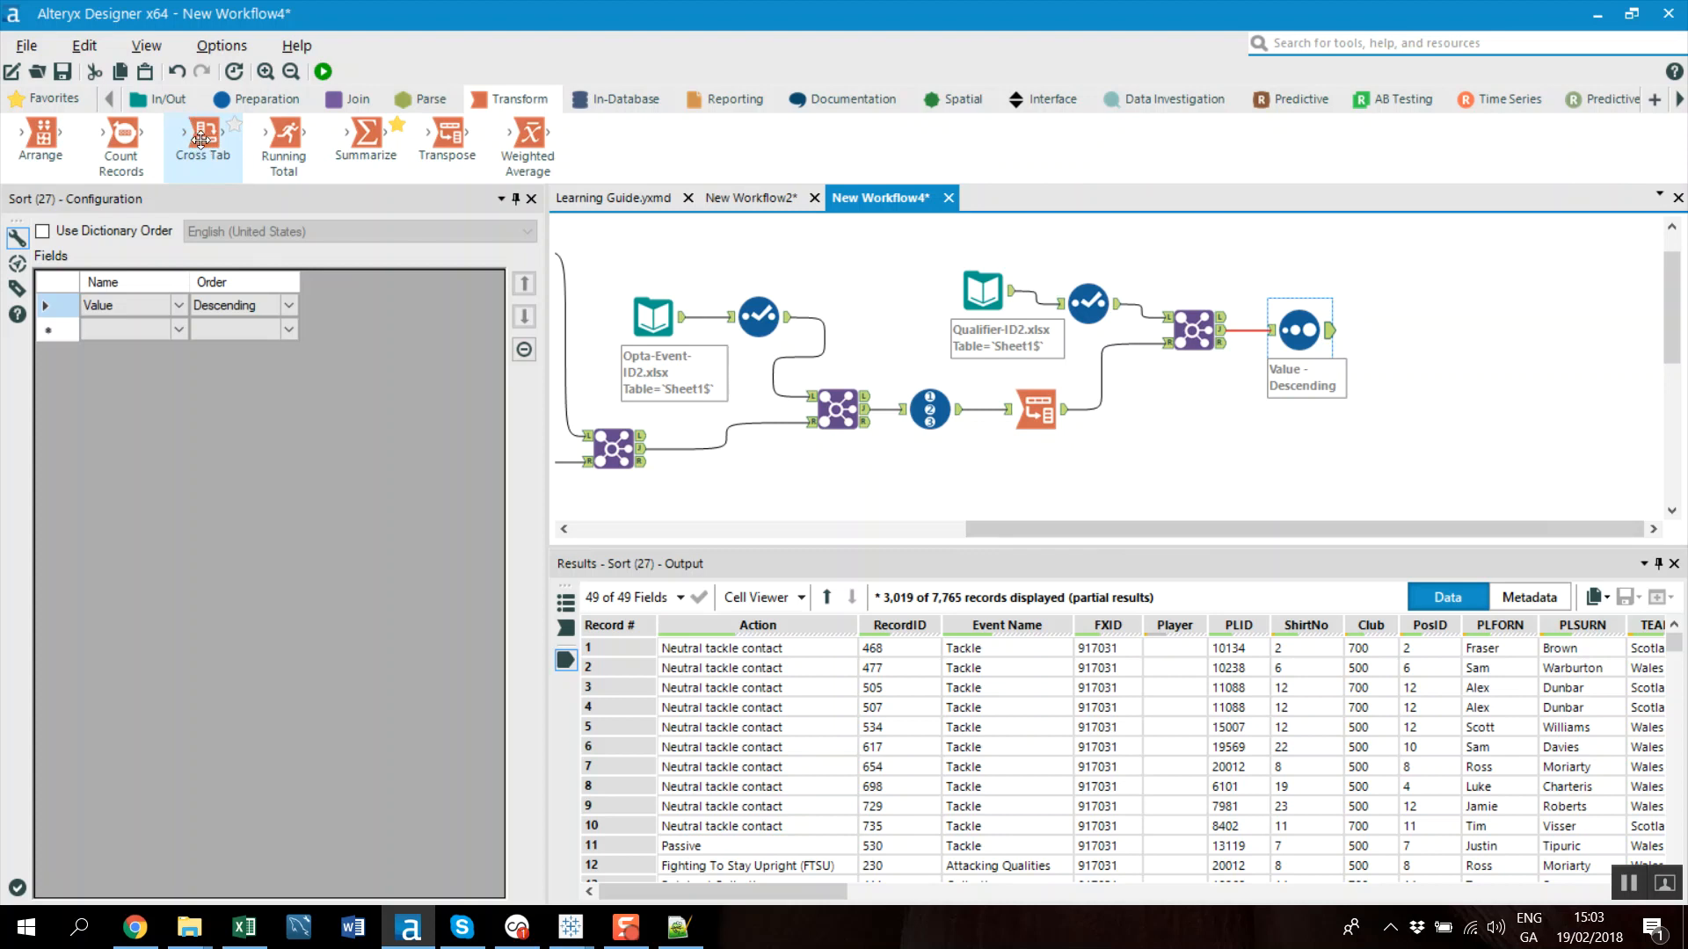
left_click_drag(205, 137, 1423, 334)
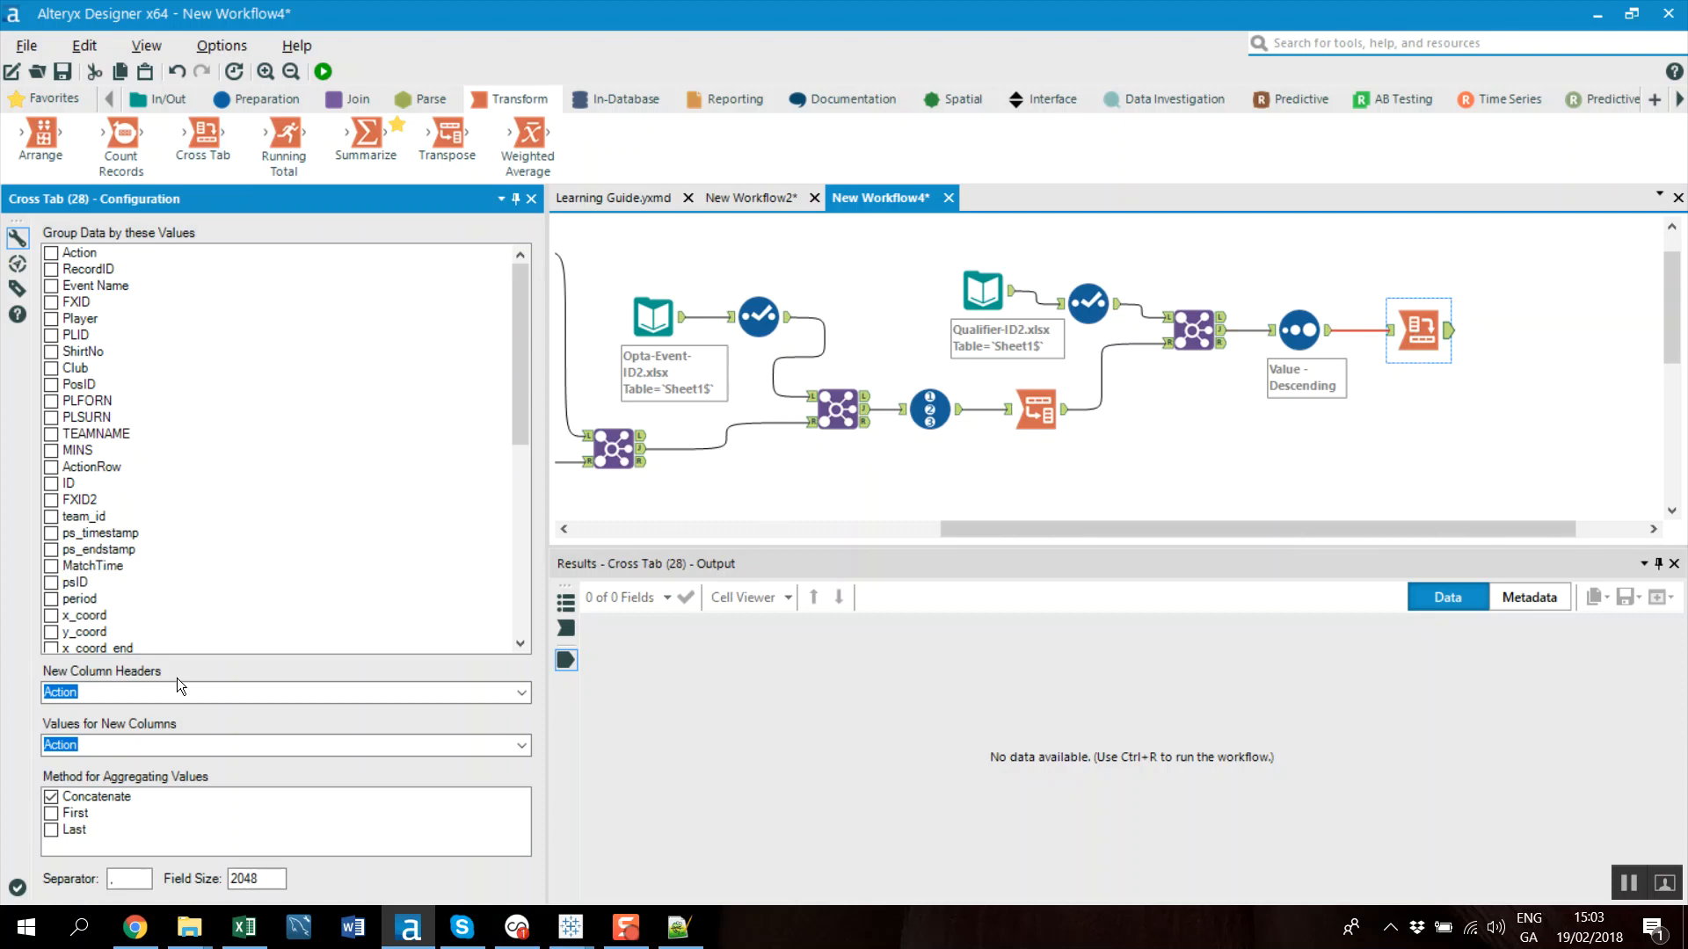
left_click_drag(525, 698, 125, 662)
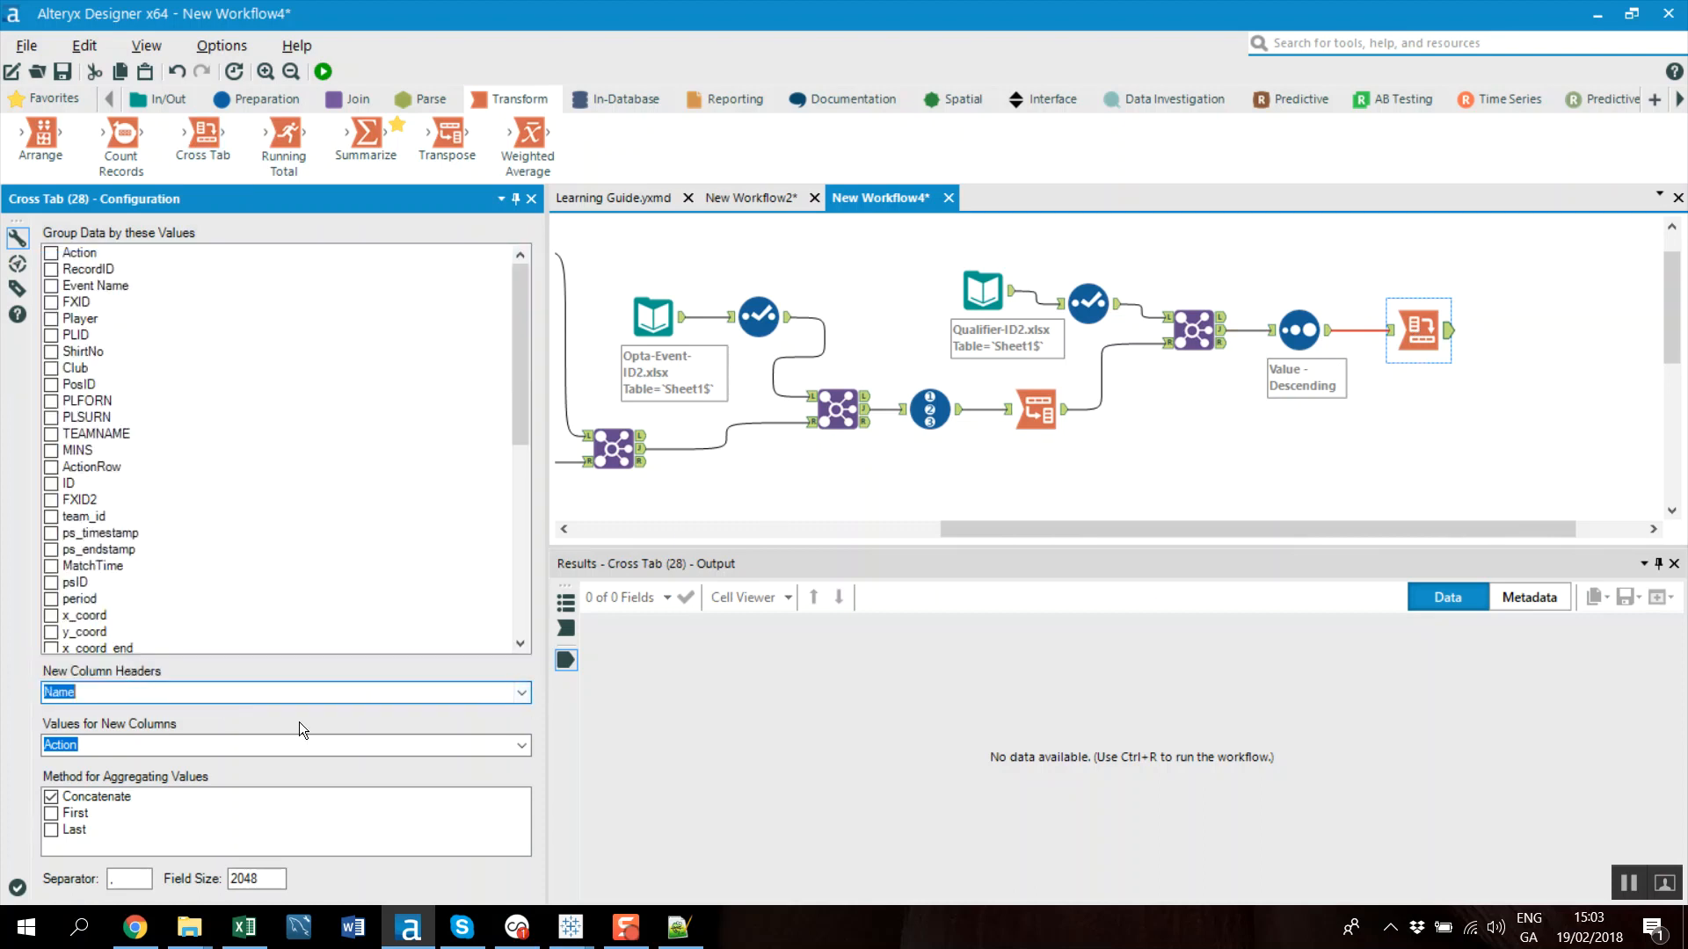
left_click(522, 745)
scroll(225, 704, "down", 6)
scroll(223, 615, "up", 6)
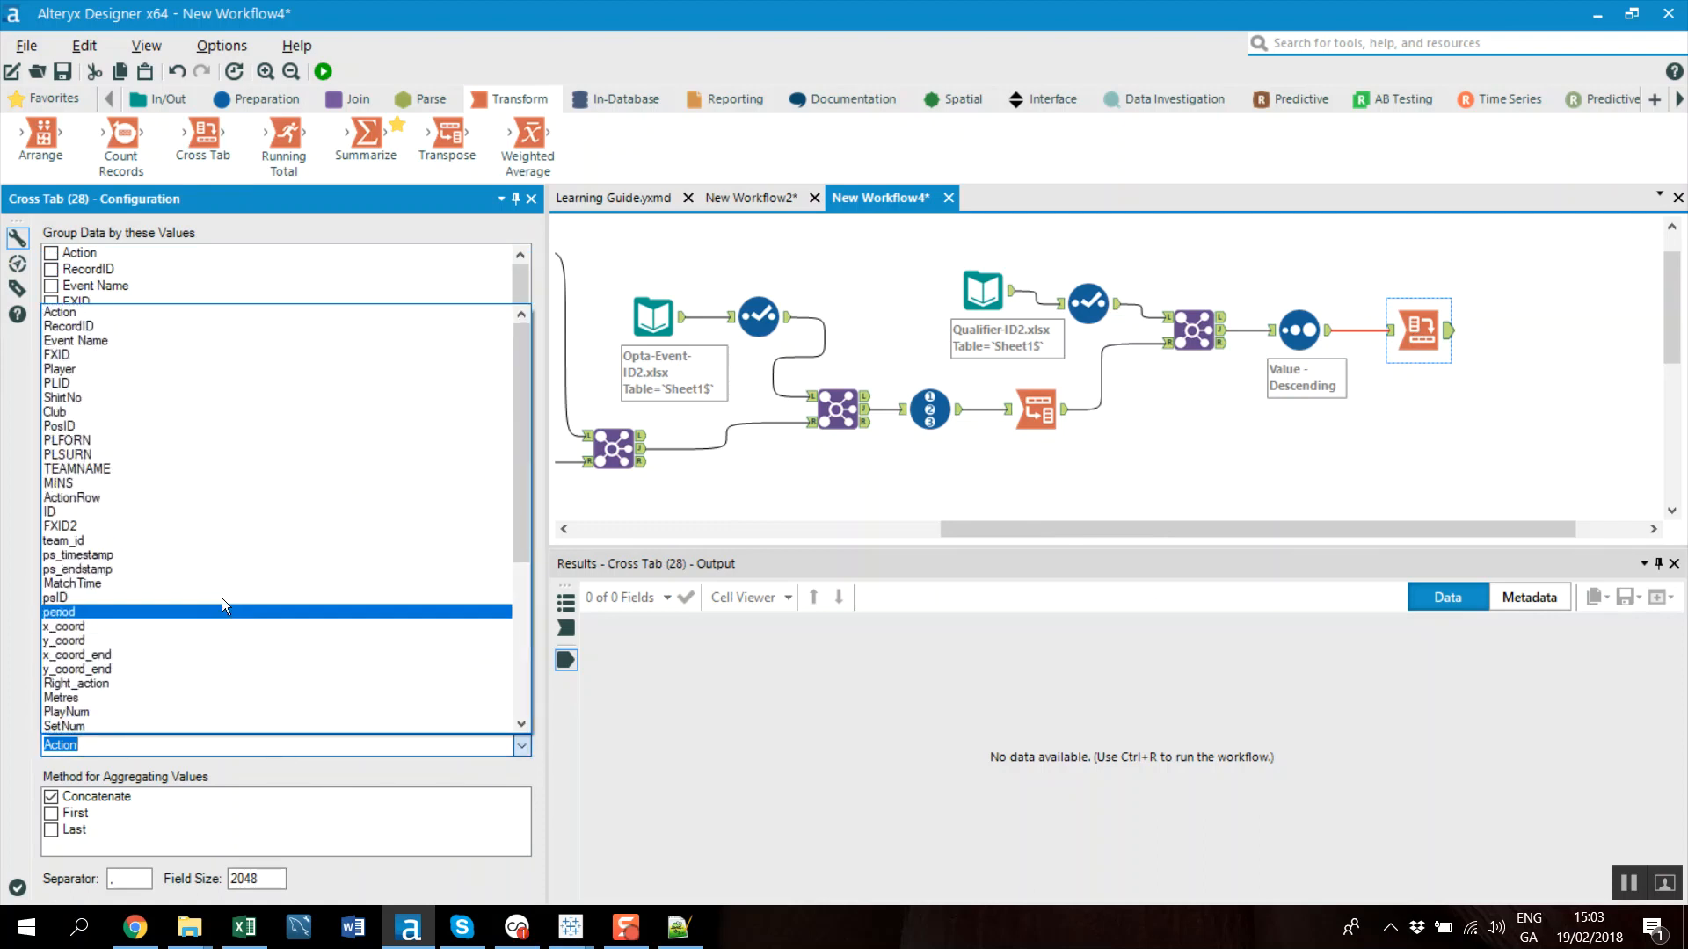
left_click(105, 311)
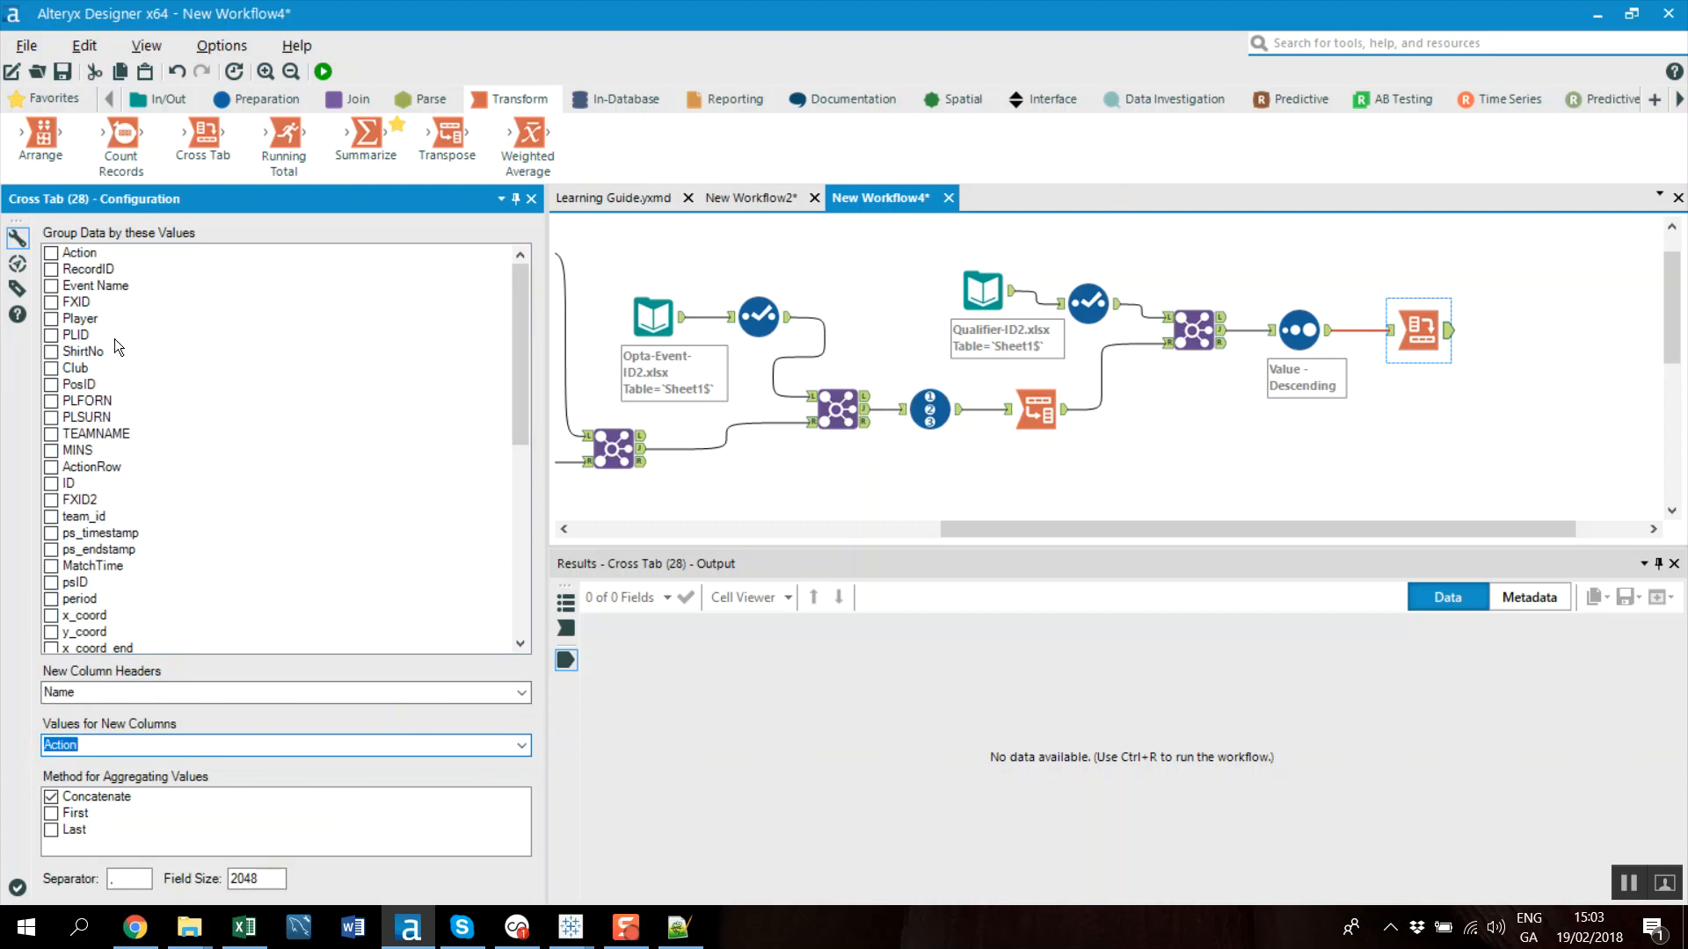
Group the Cross Tab data by every field from RecordID through Competition Name, leaving out Action, Name and Value
left_click(51, 269)
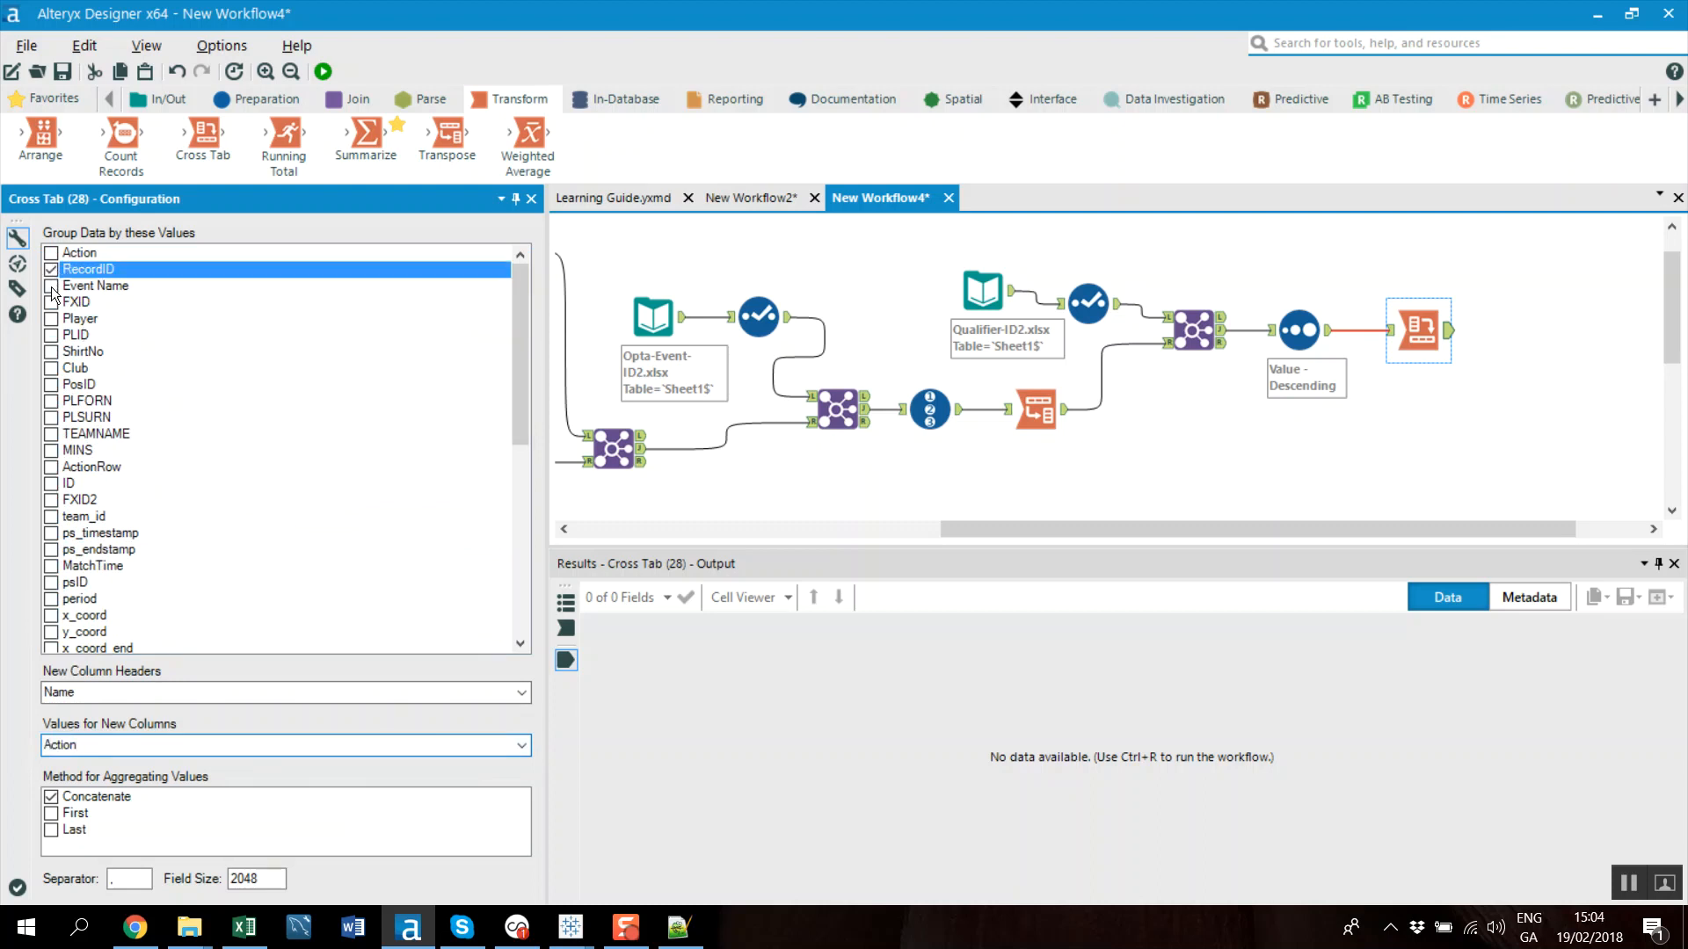
left_click(52, 286)
left_click(51, 302)
left_click(52, 318)
left_click(52, 335)
left_click(52, 351)
left_click(52, 368)
left_click(53, 384)
left_click(51, 402)
left_click(51, 418)
left_click(52, 451)
left_click(52, 434)
left_click(51, 466)
left_click(51, 484)
left_click(51, 500)
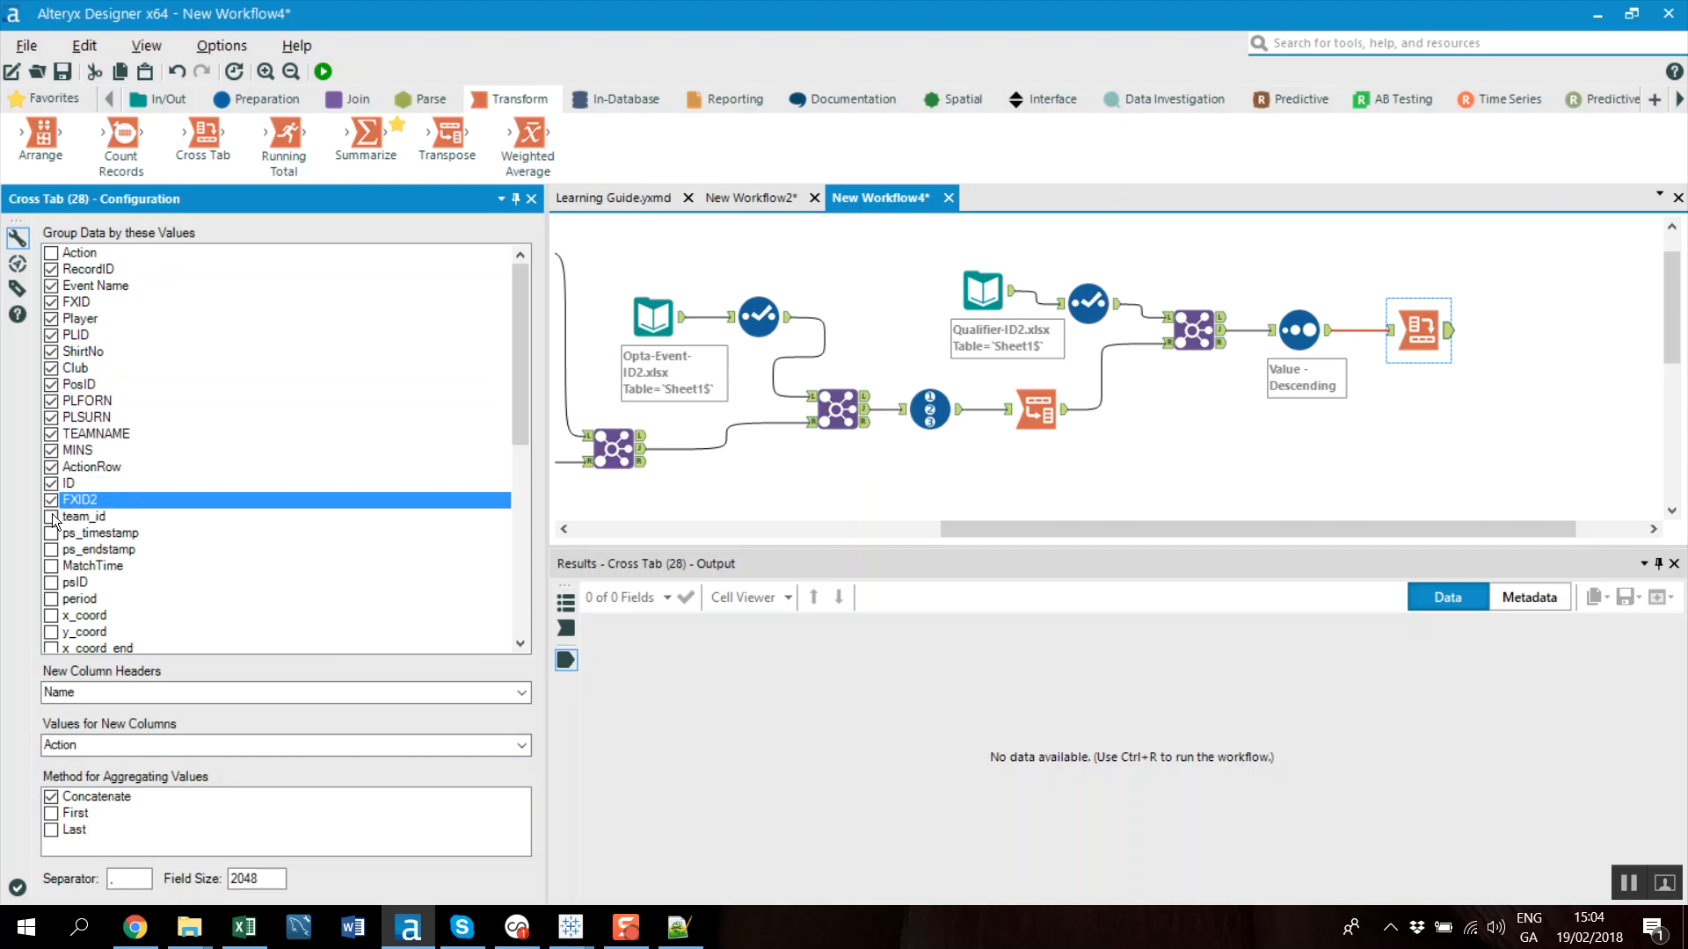
left_click(52, 517)
left_click(51, 534)
left_click(50, 549)
left_click(51, 566)
left_click(51, 583)
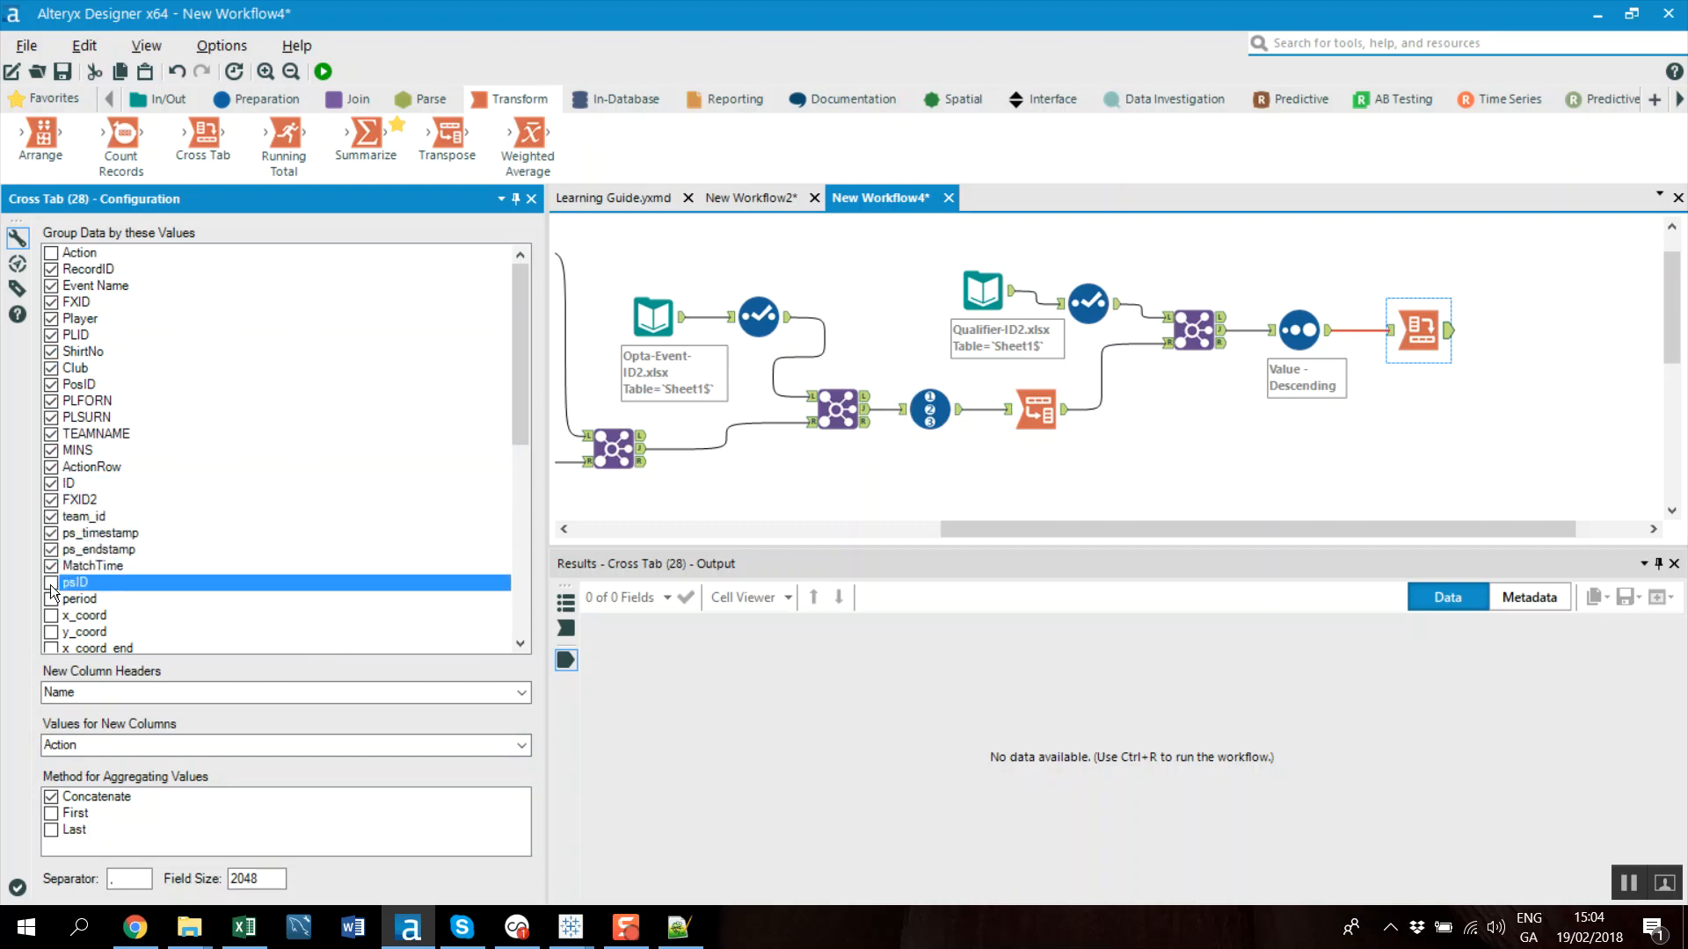
left_click(50, 599)
left_click(51, 616)
left_click(50, 633)
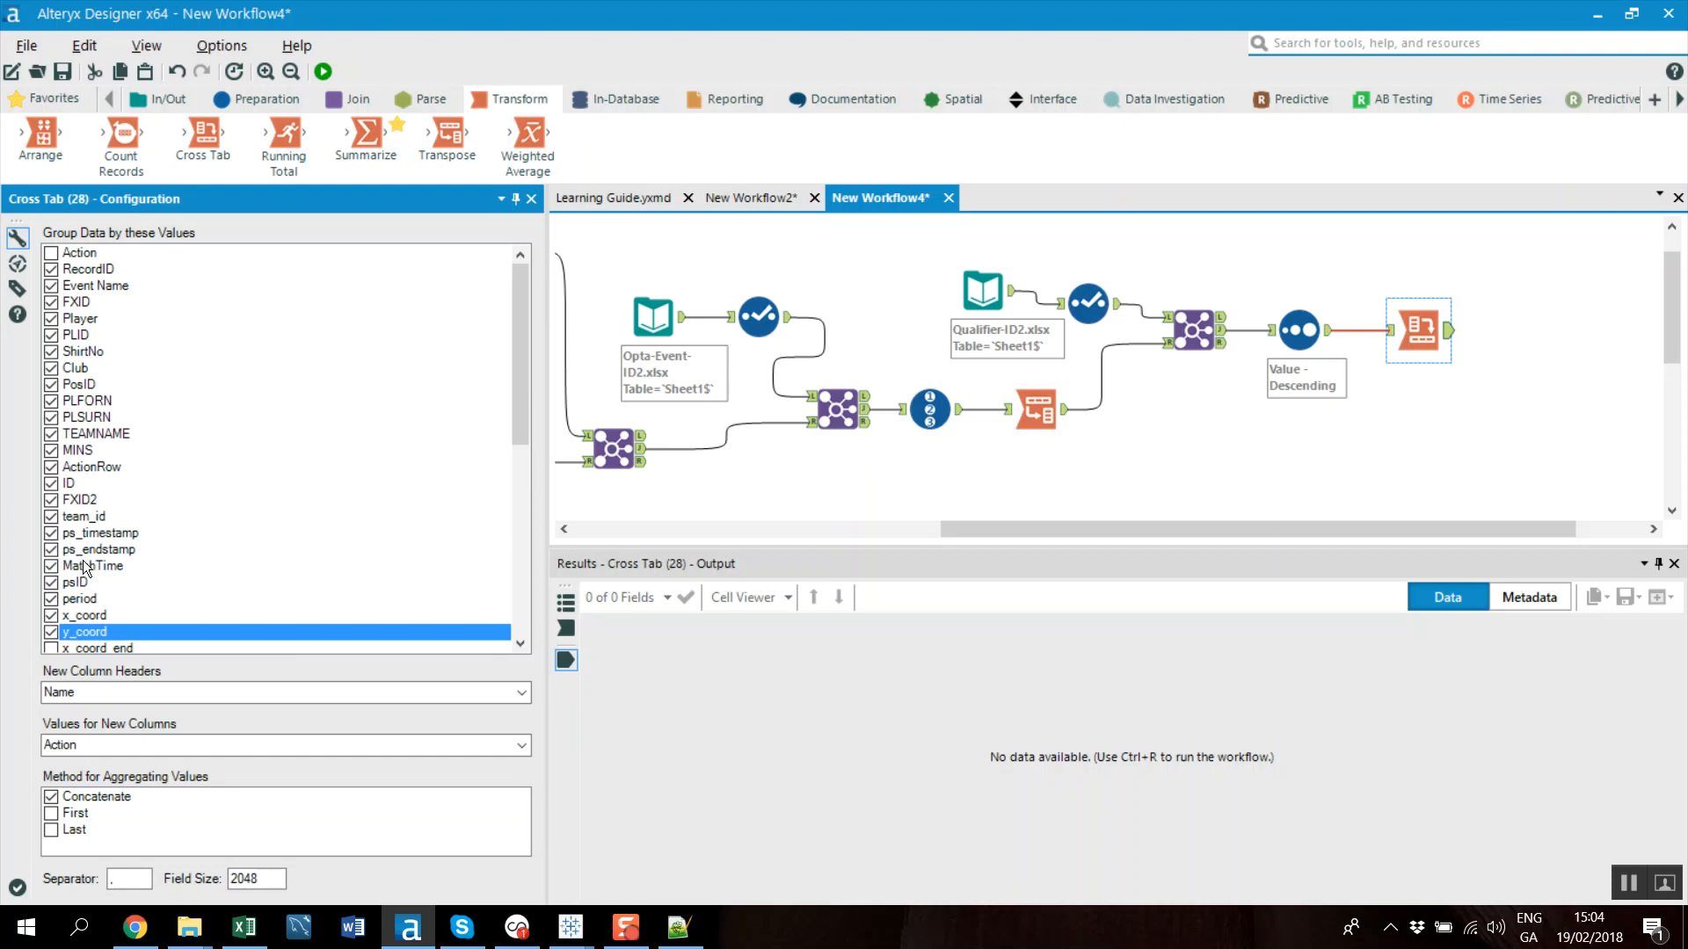
scroll(50, 633, "down", 4)
left_click(49, 452)
left_click(50, 466)
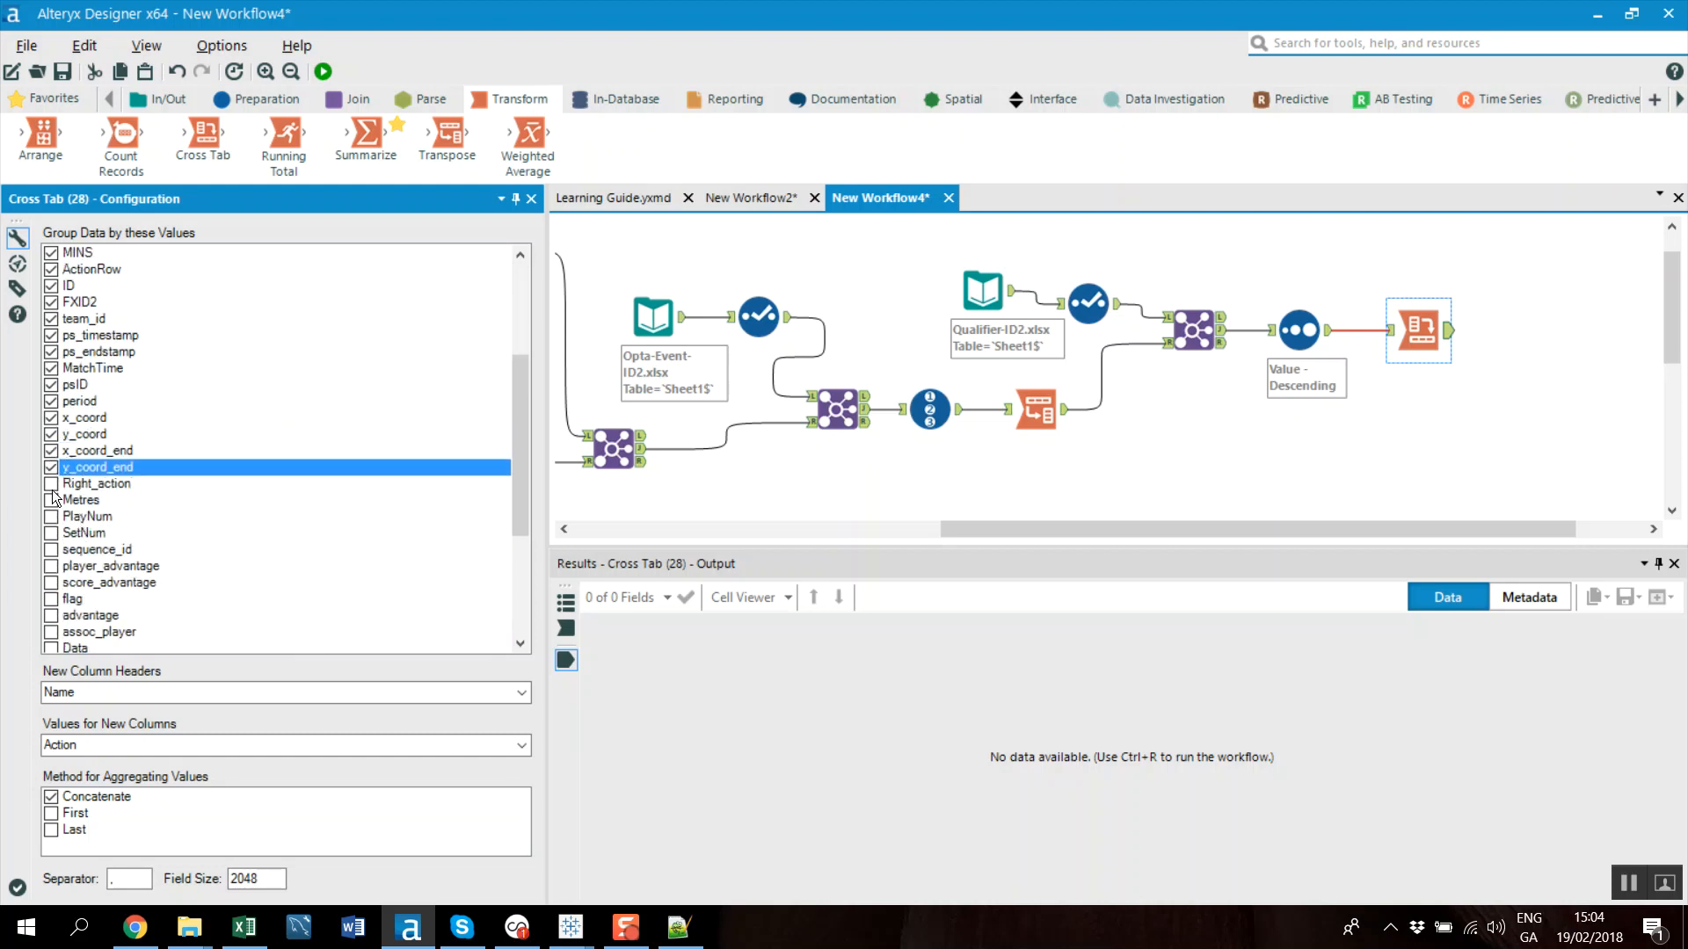
left_click(51, 489)
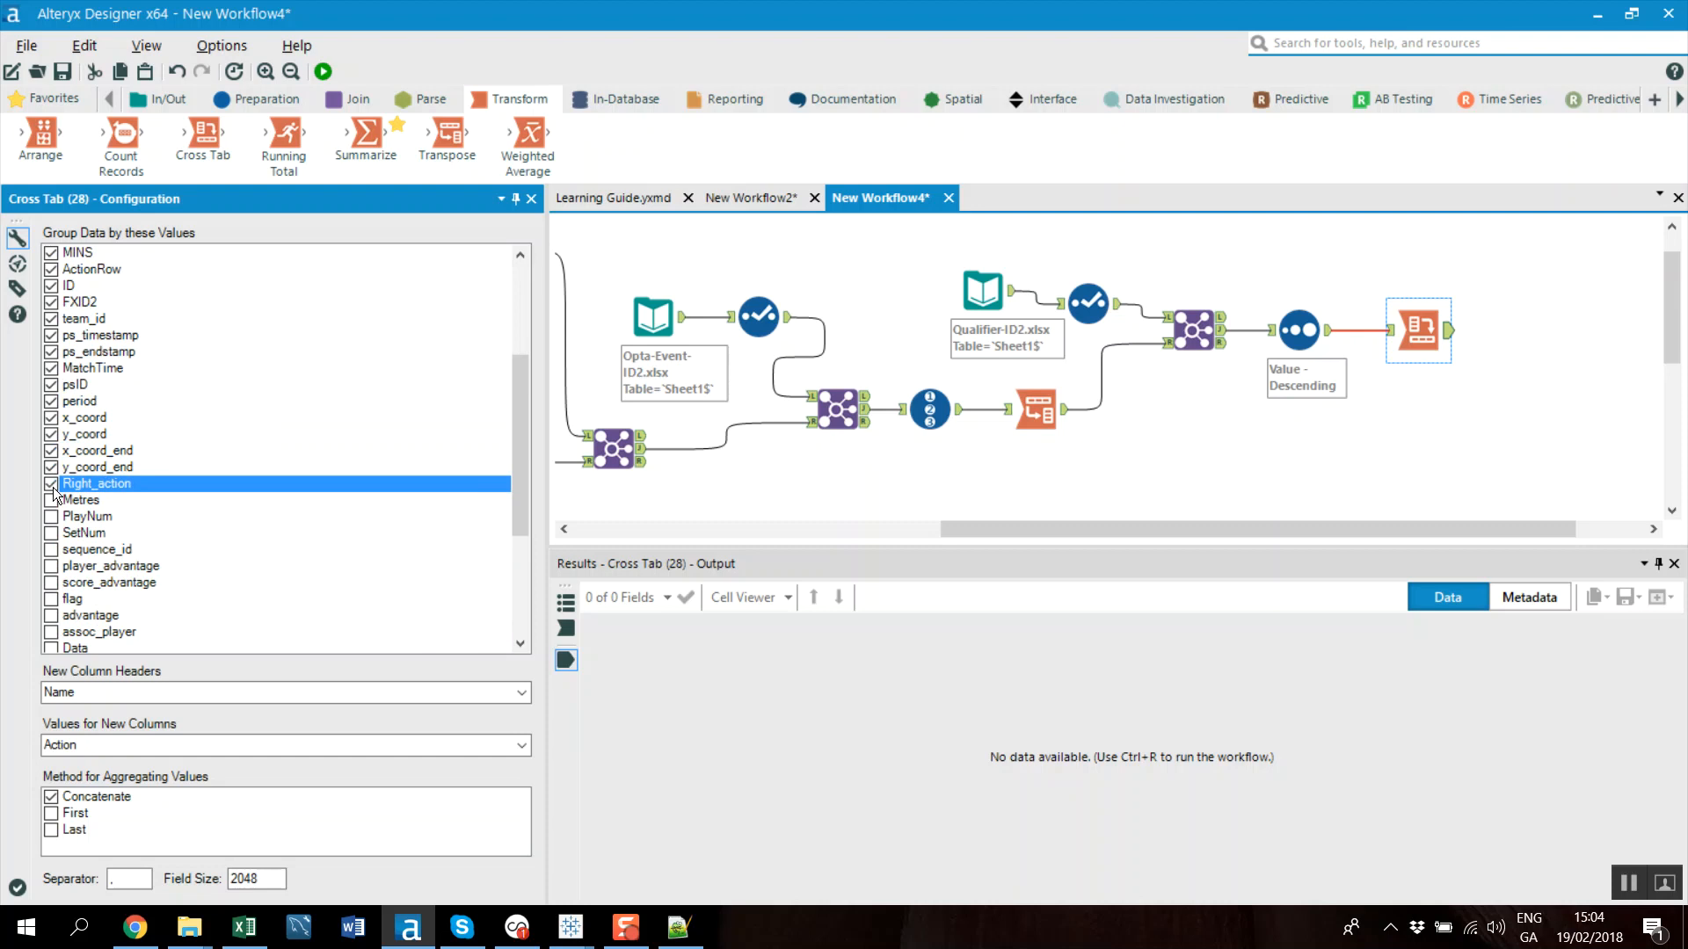
left_click(51, 499)
left_click(51, 516)
left_click(50, 532)
left_click(50, 549)
left_click(50, 566)
left_click(50, 582)
left_click(50, 598)
left_click(50, 616)
left_click(50, 632)
scroll(87, 567, "down", 2)
left_click(50, 550)
left_click(50, 565)
left_click(50, 581)
left_click(50, 598)
left_click(50, 615)
left_click(50, 631)
scroll(97, 562, "down", 3)
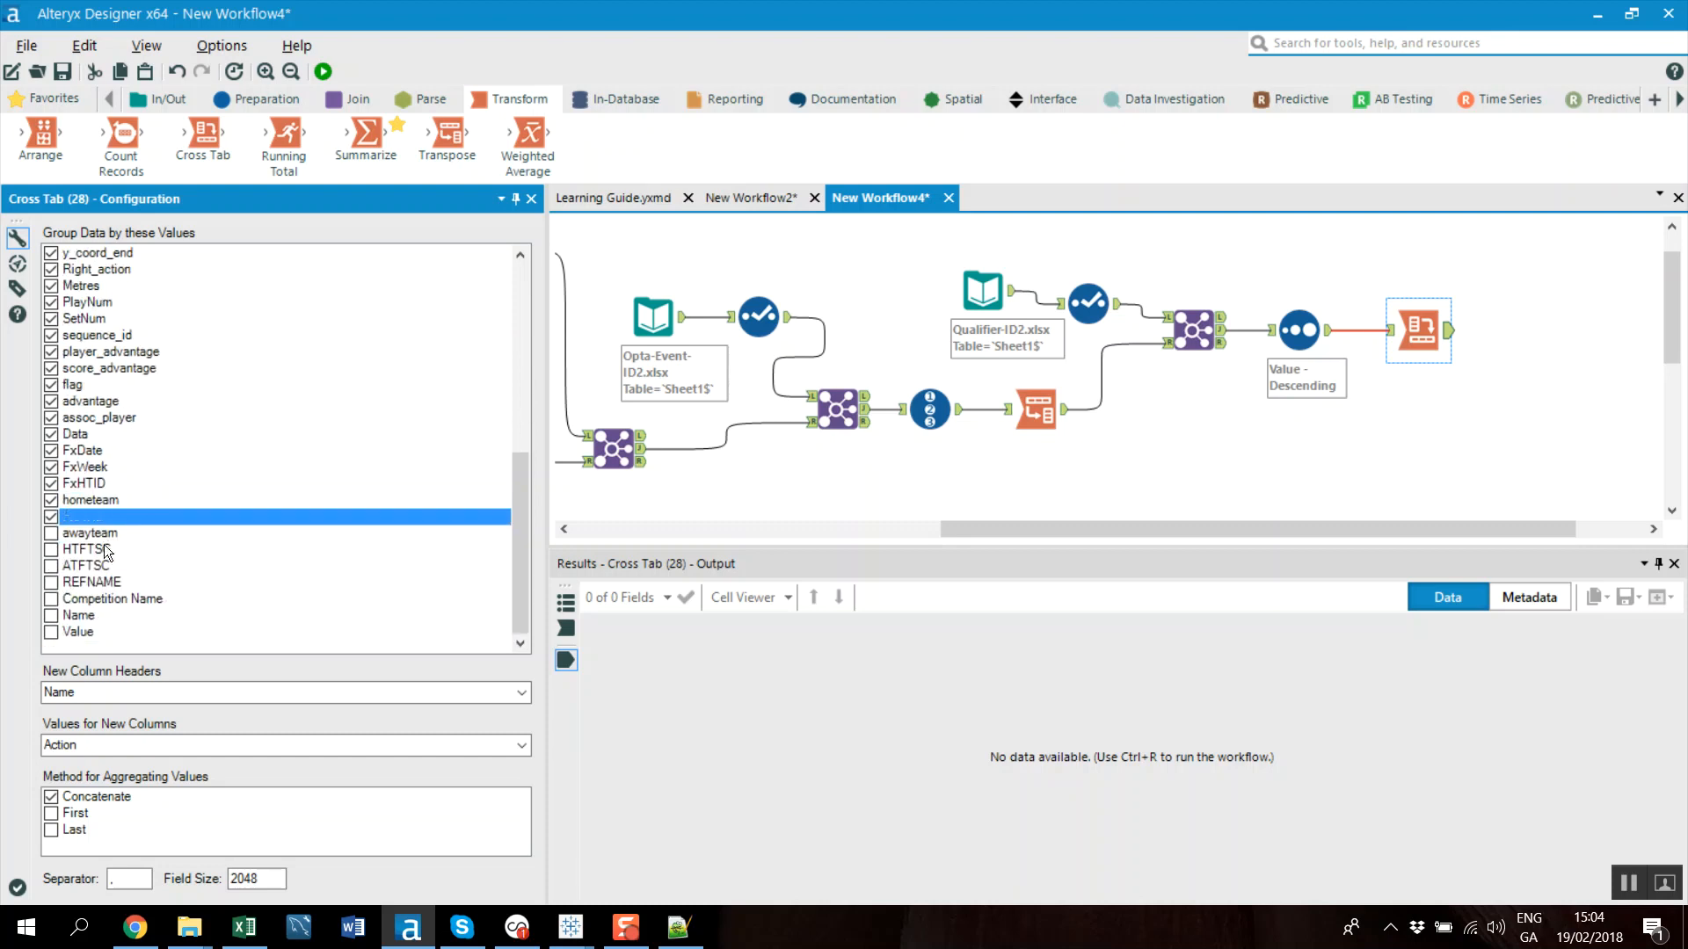
left_click(50, 533)
left_click(50, 549)
left_click(50, 566)
left_click(50, 582)
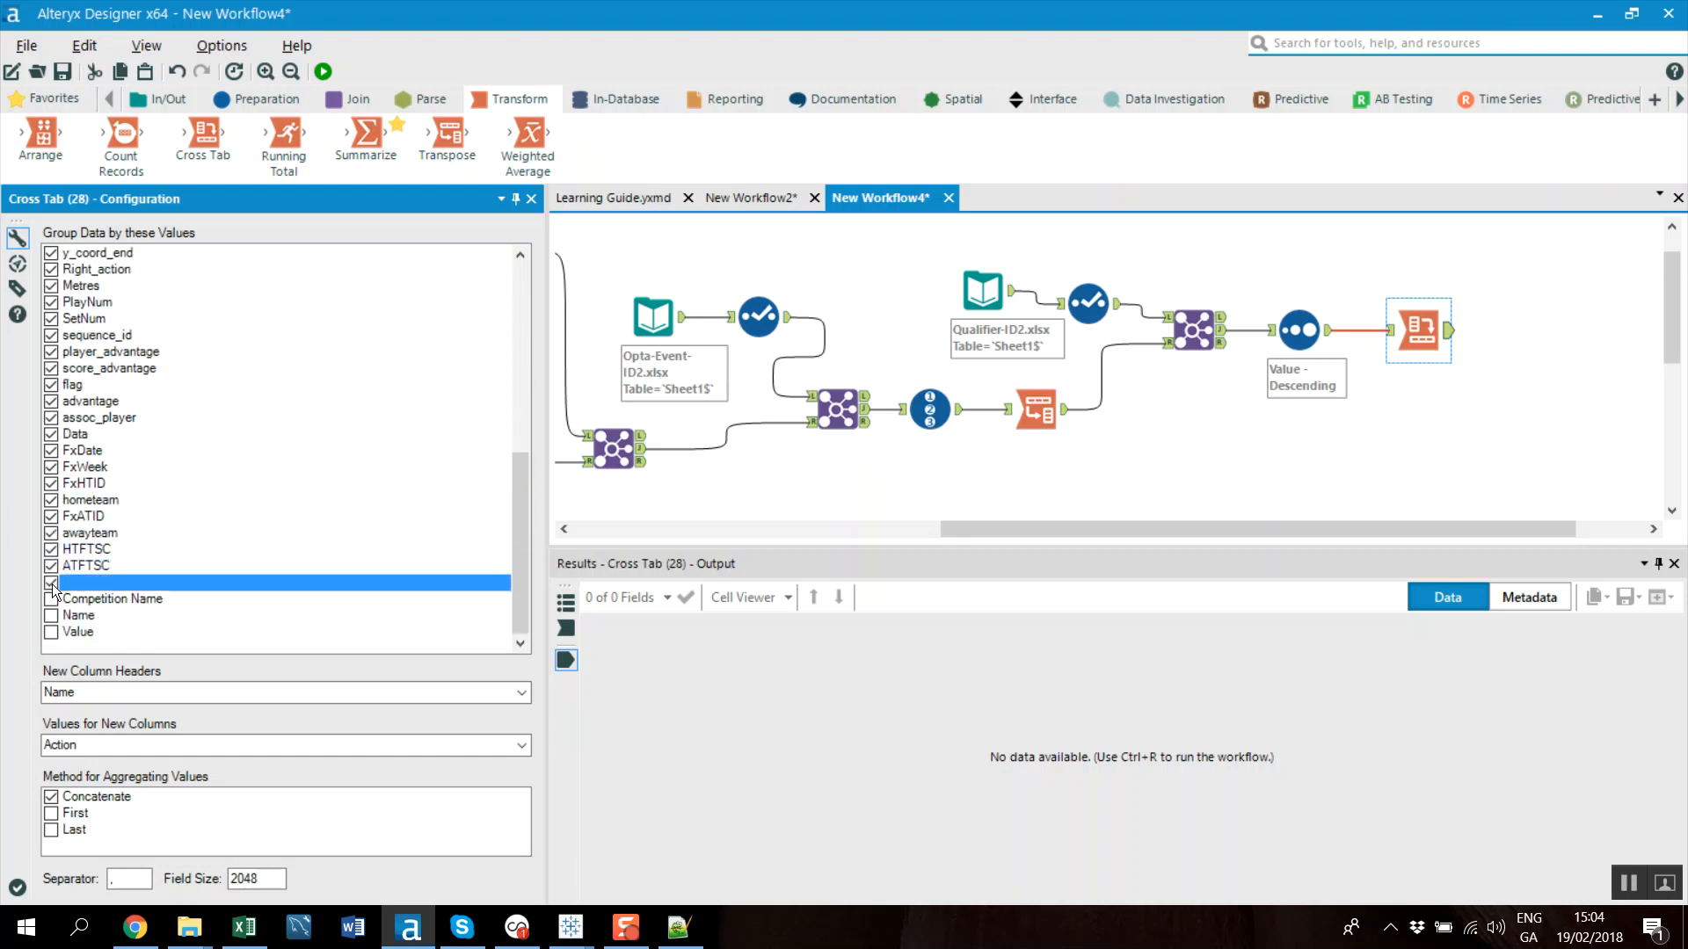
left_click(51, 599)
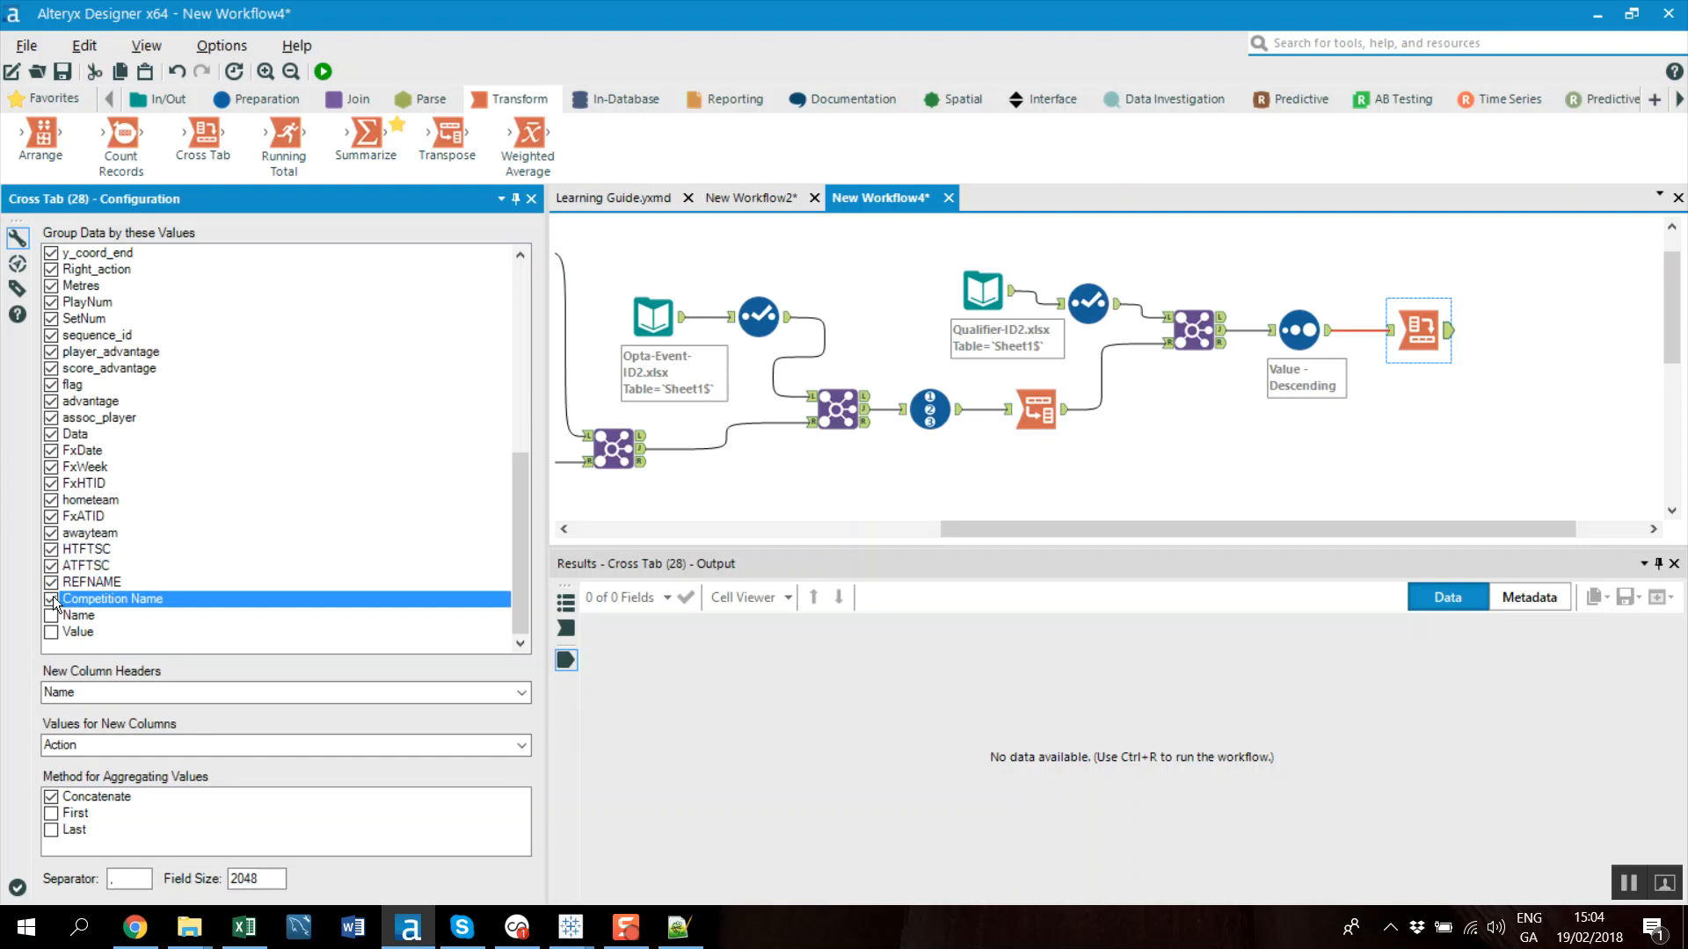
Run the workflow and examine the Cross Tab output's record fields and its qualifier, Actionresult and ActionType columns
left_click(322, 71)
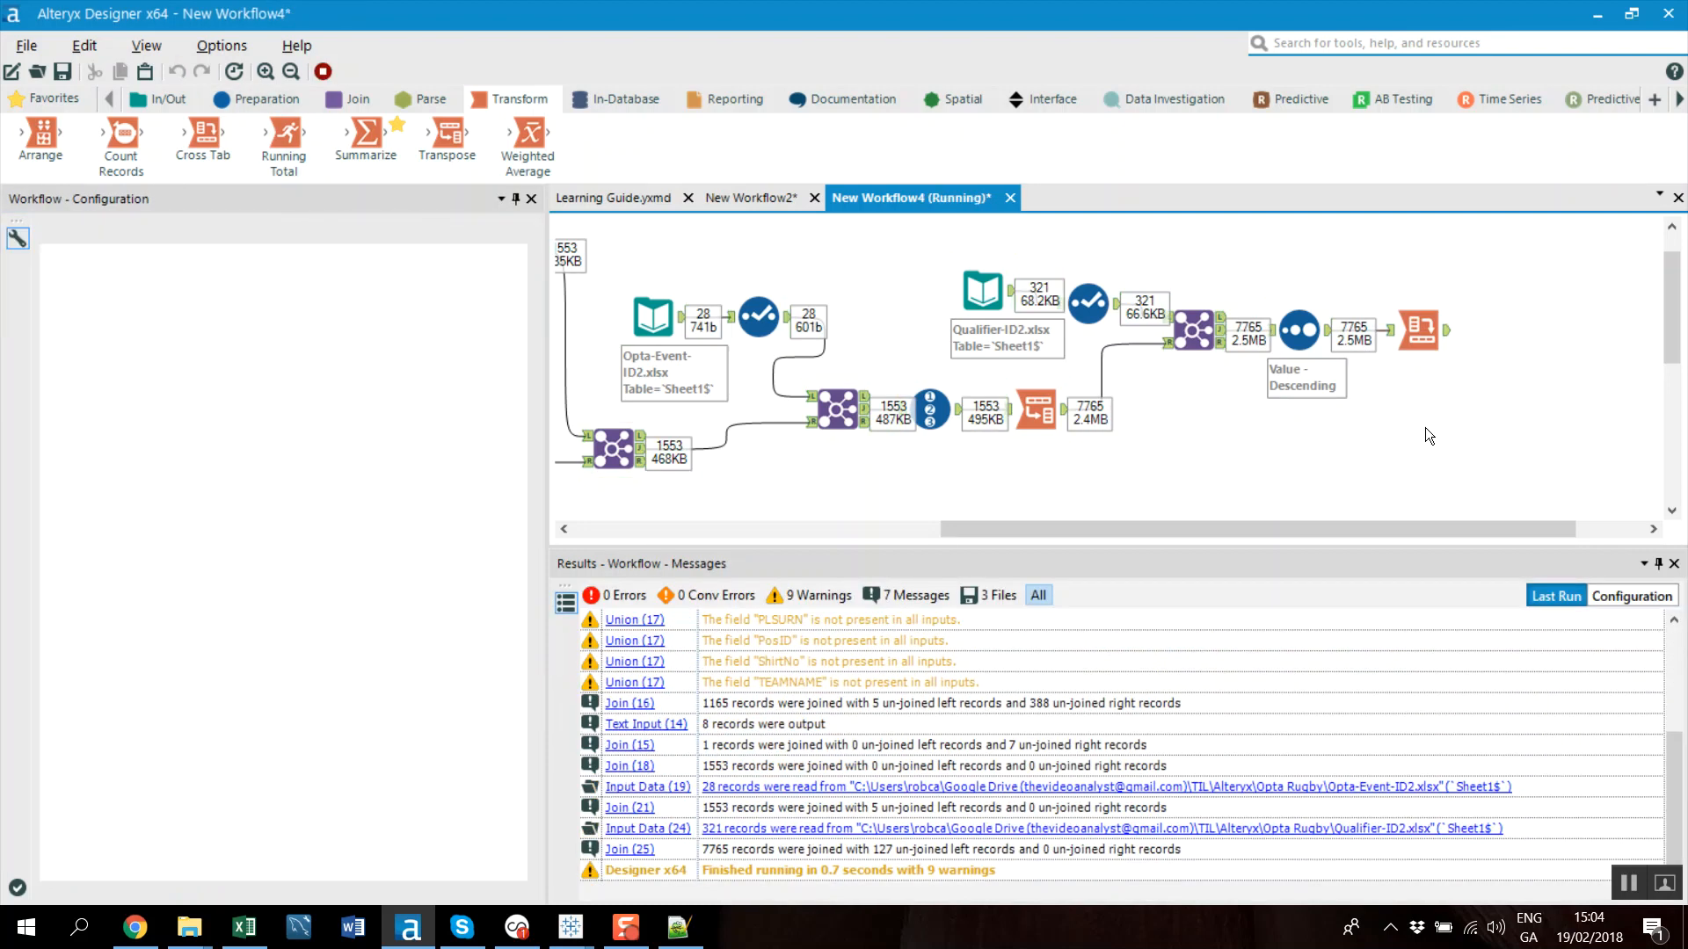
left_click(1447, 341)
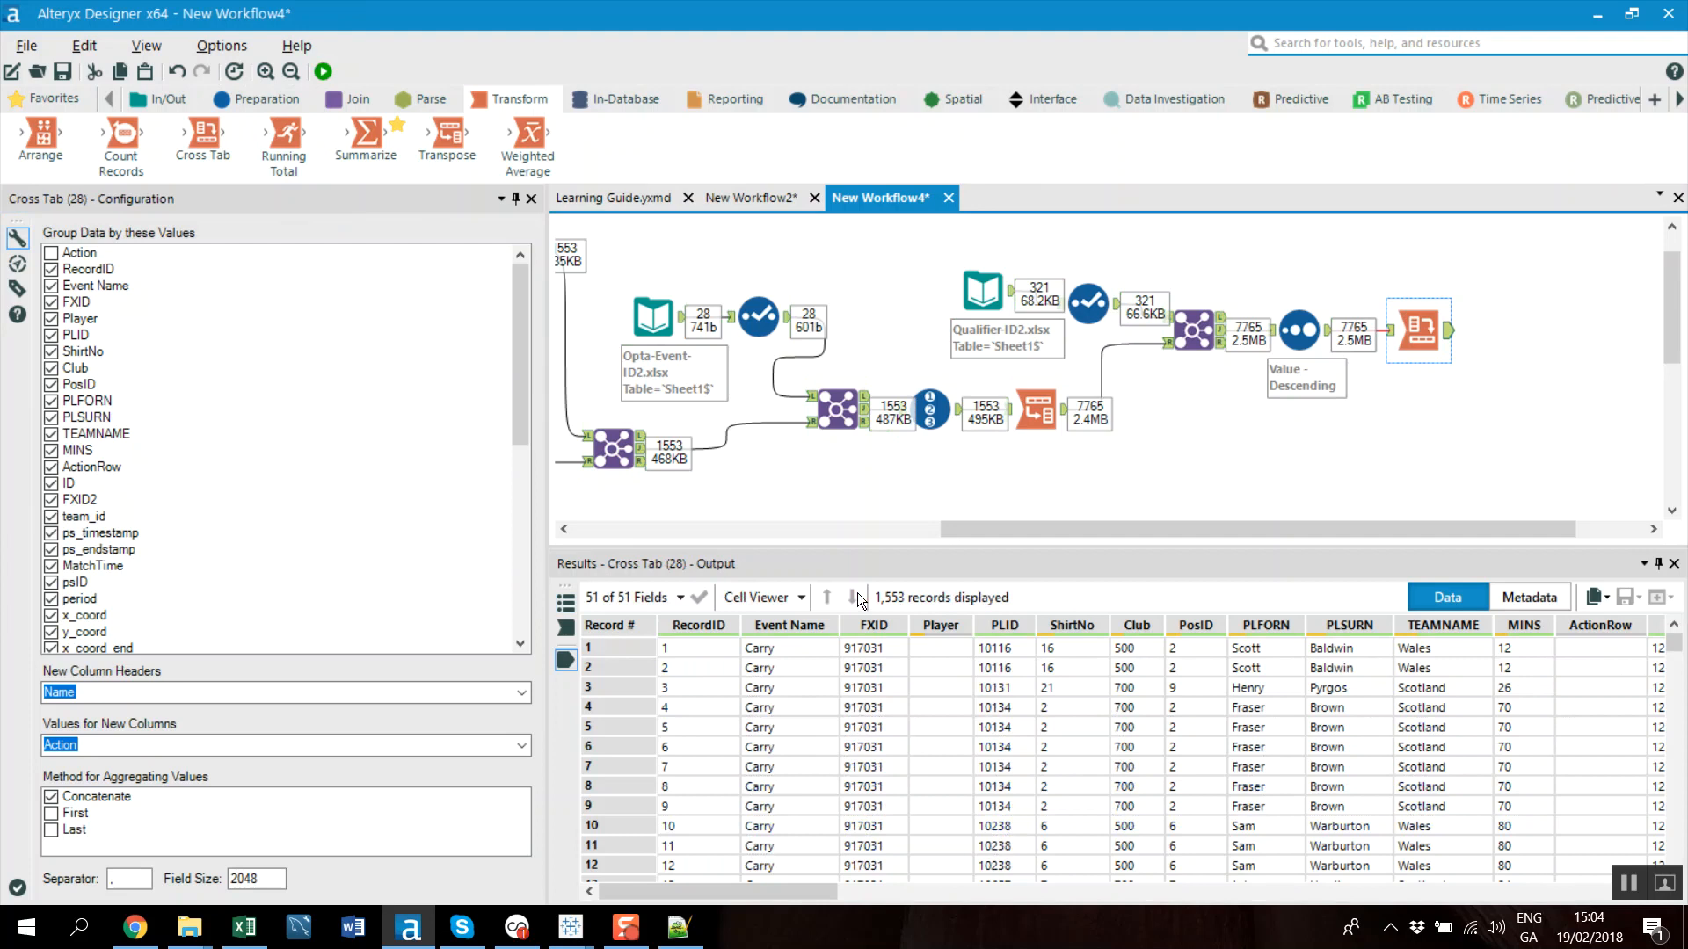
left_click(684, 651)
left_click(758, 647)
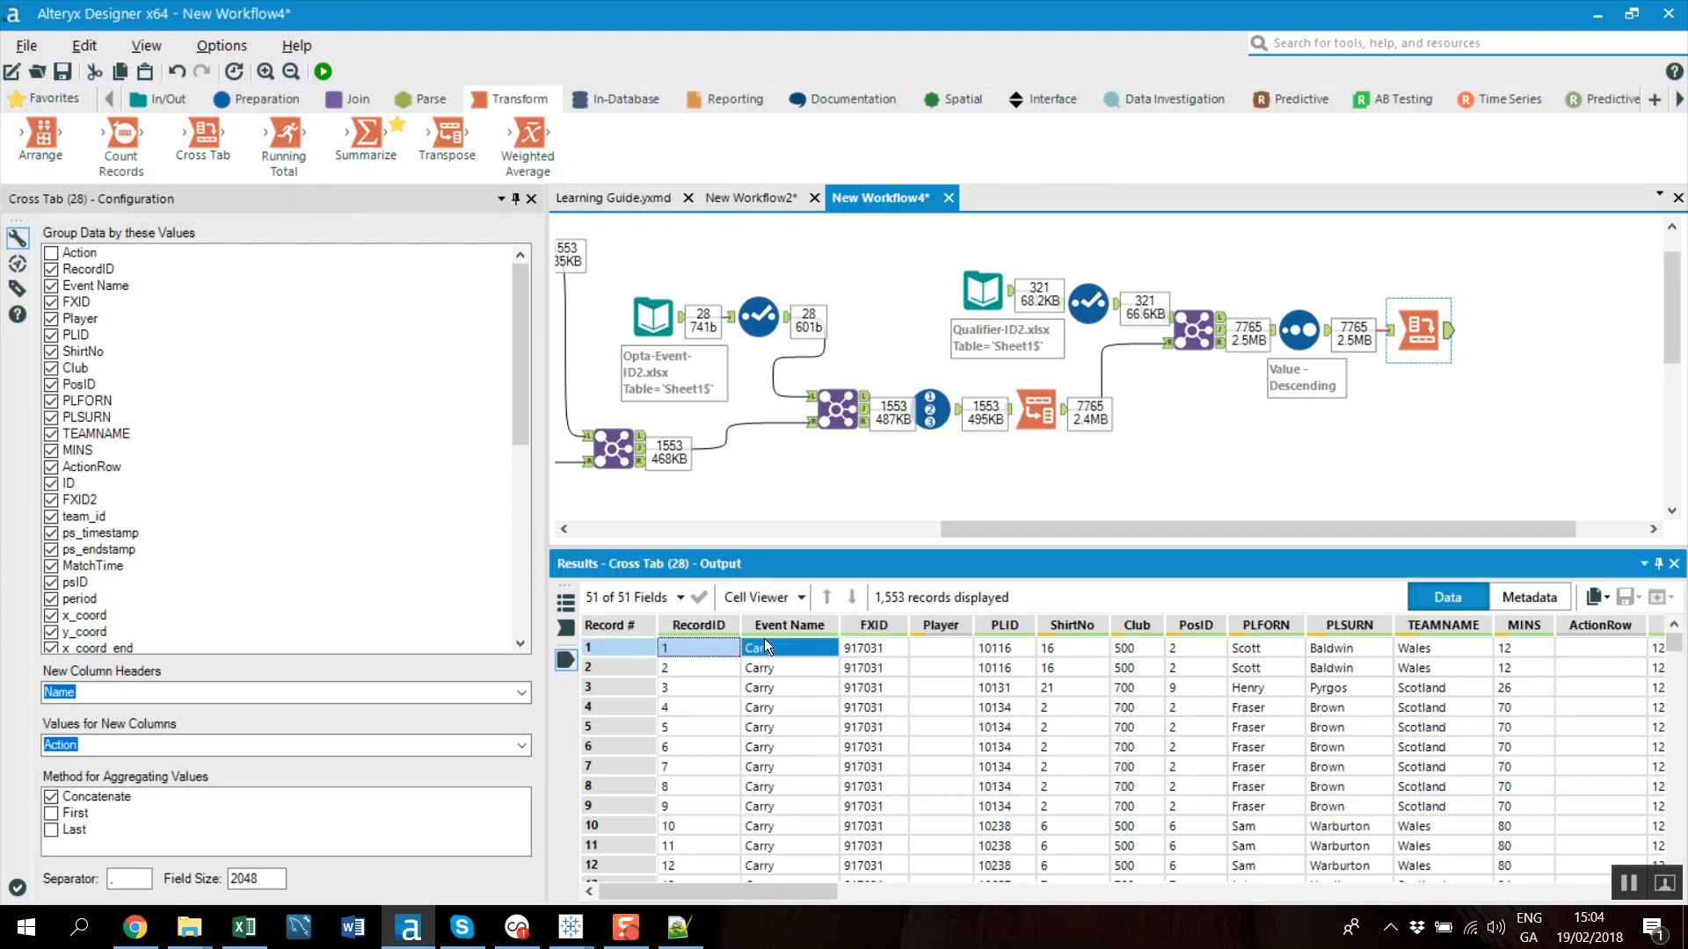
left_click_drag(751, 888, 1561, 918)
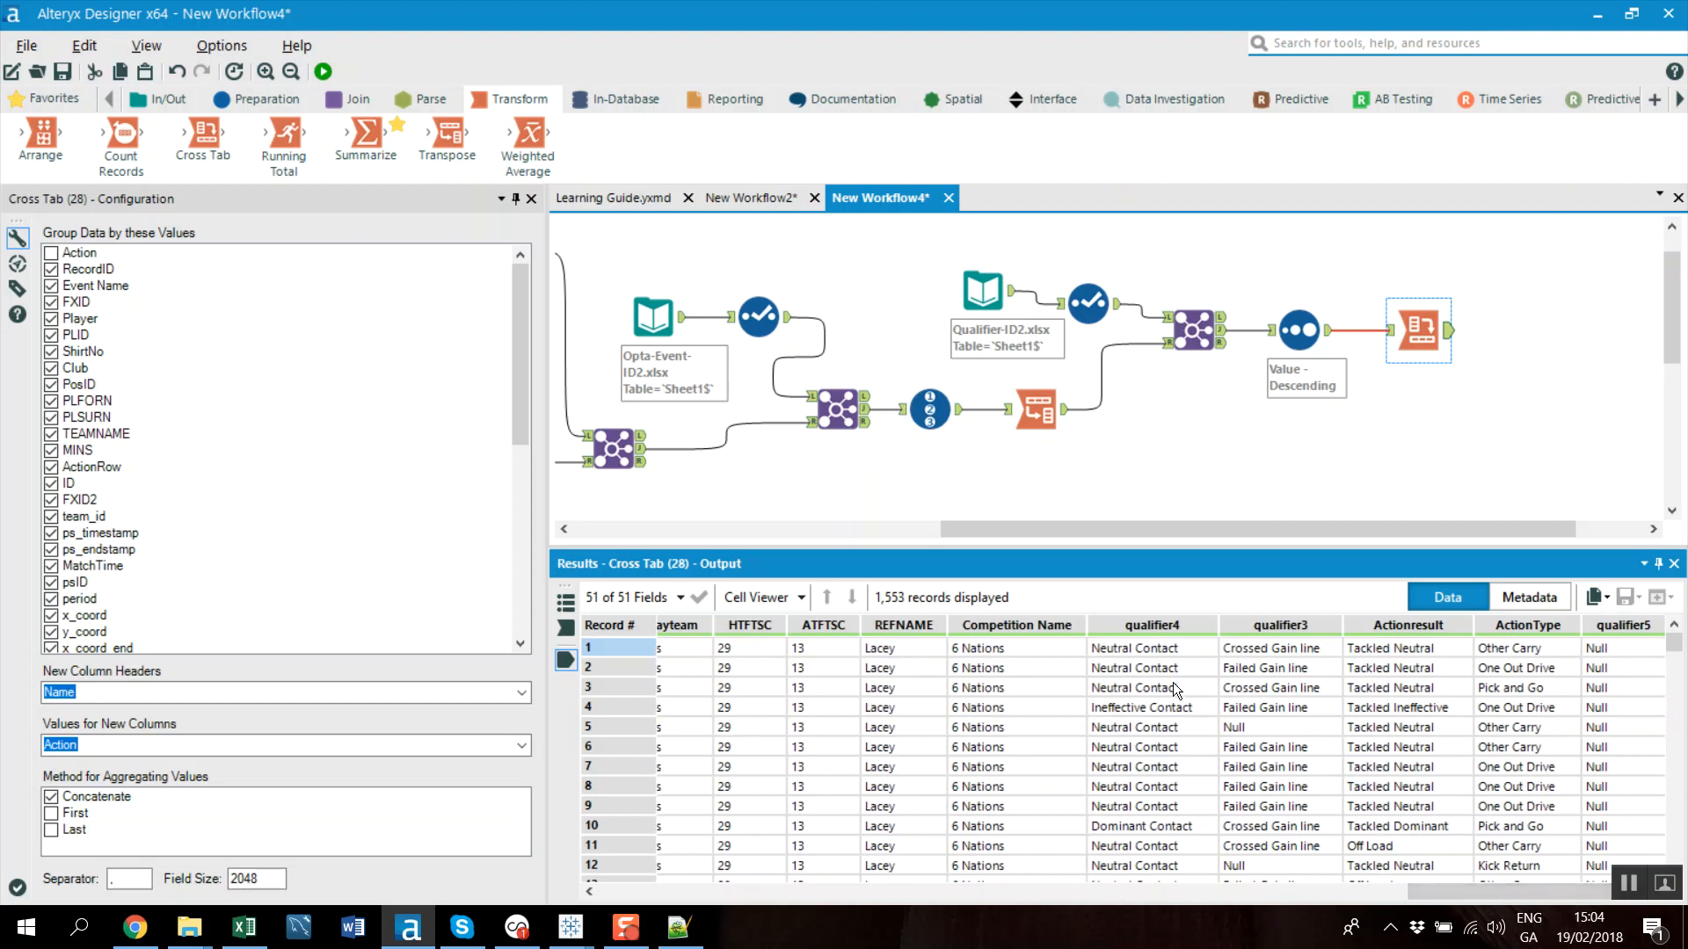
left_click(1151, 648)
left_click_drag(1232, 656, 1502, 641)
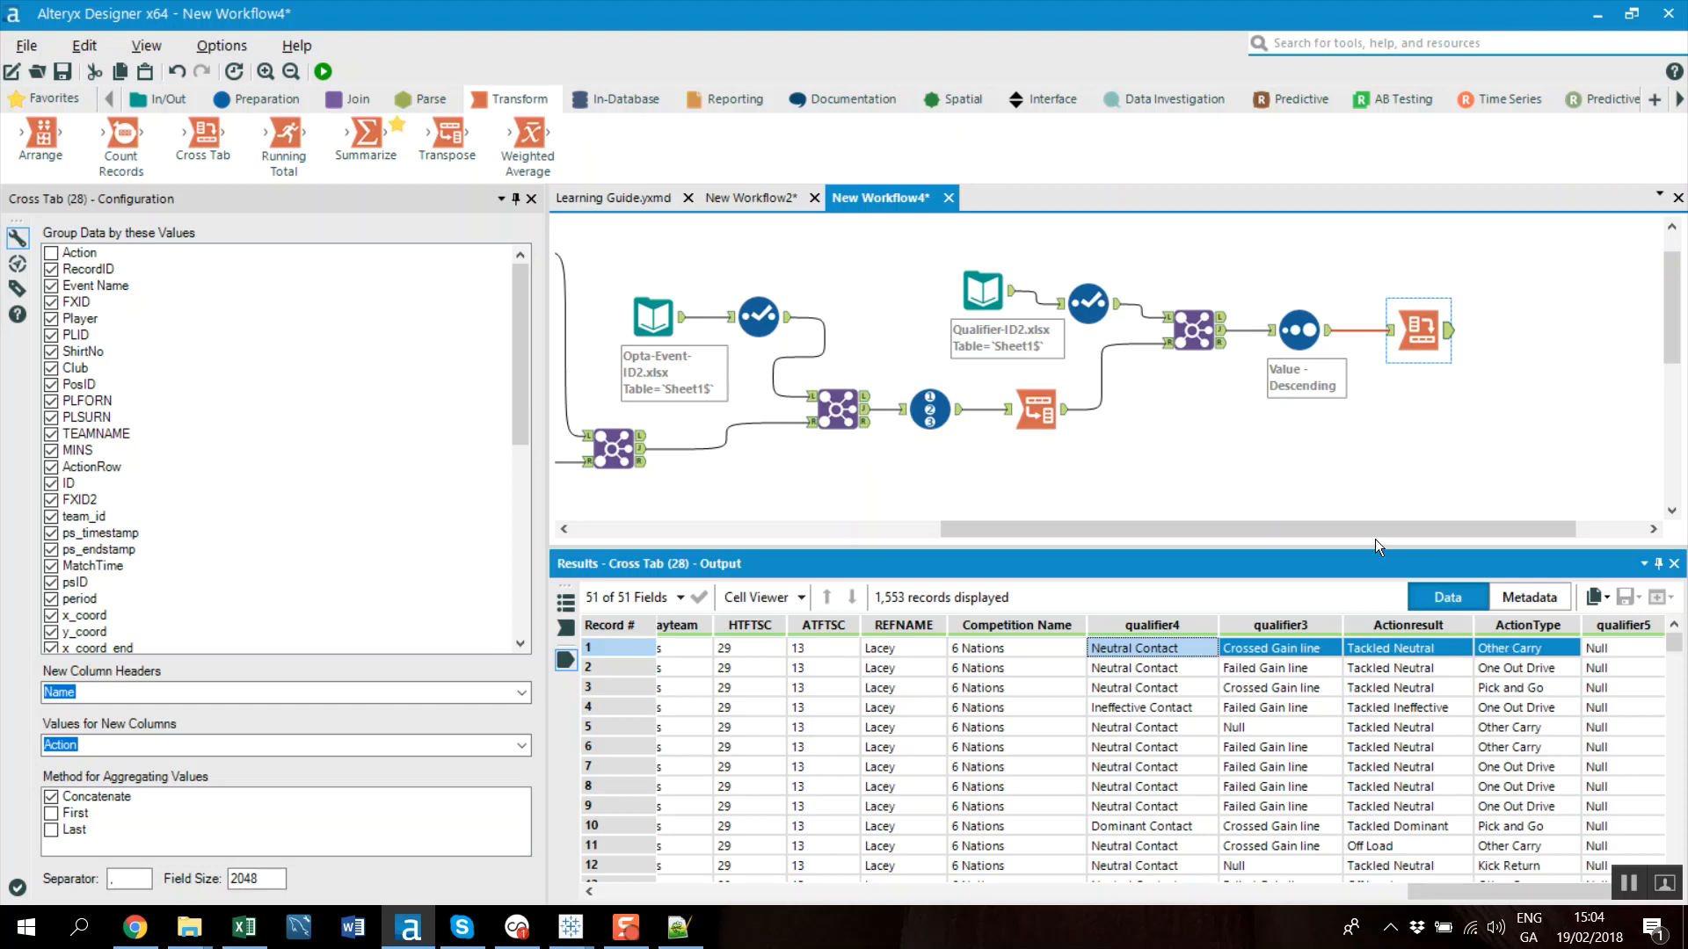
left_click_drag(1343, 524, 1546, 525)
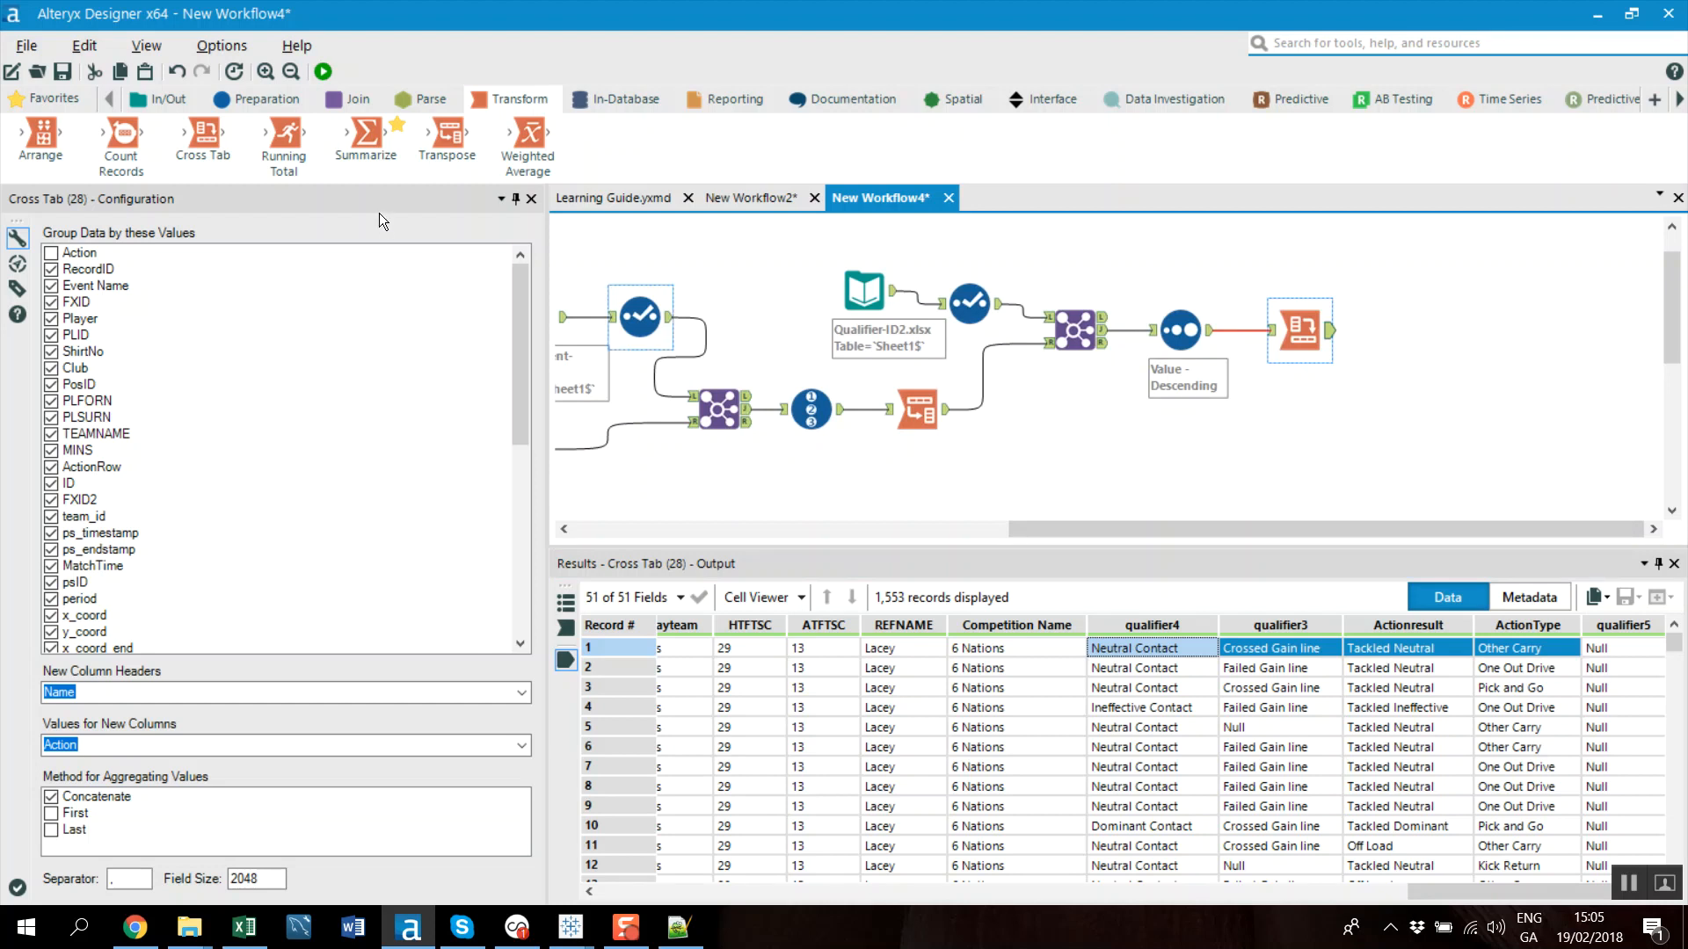
left_click(192, 99)
left_click_drag(423, 132, 1417, 332)
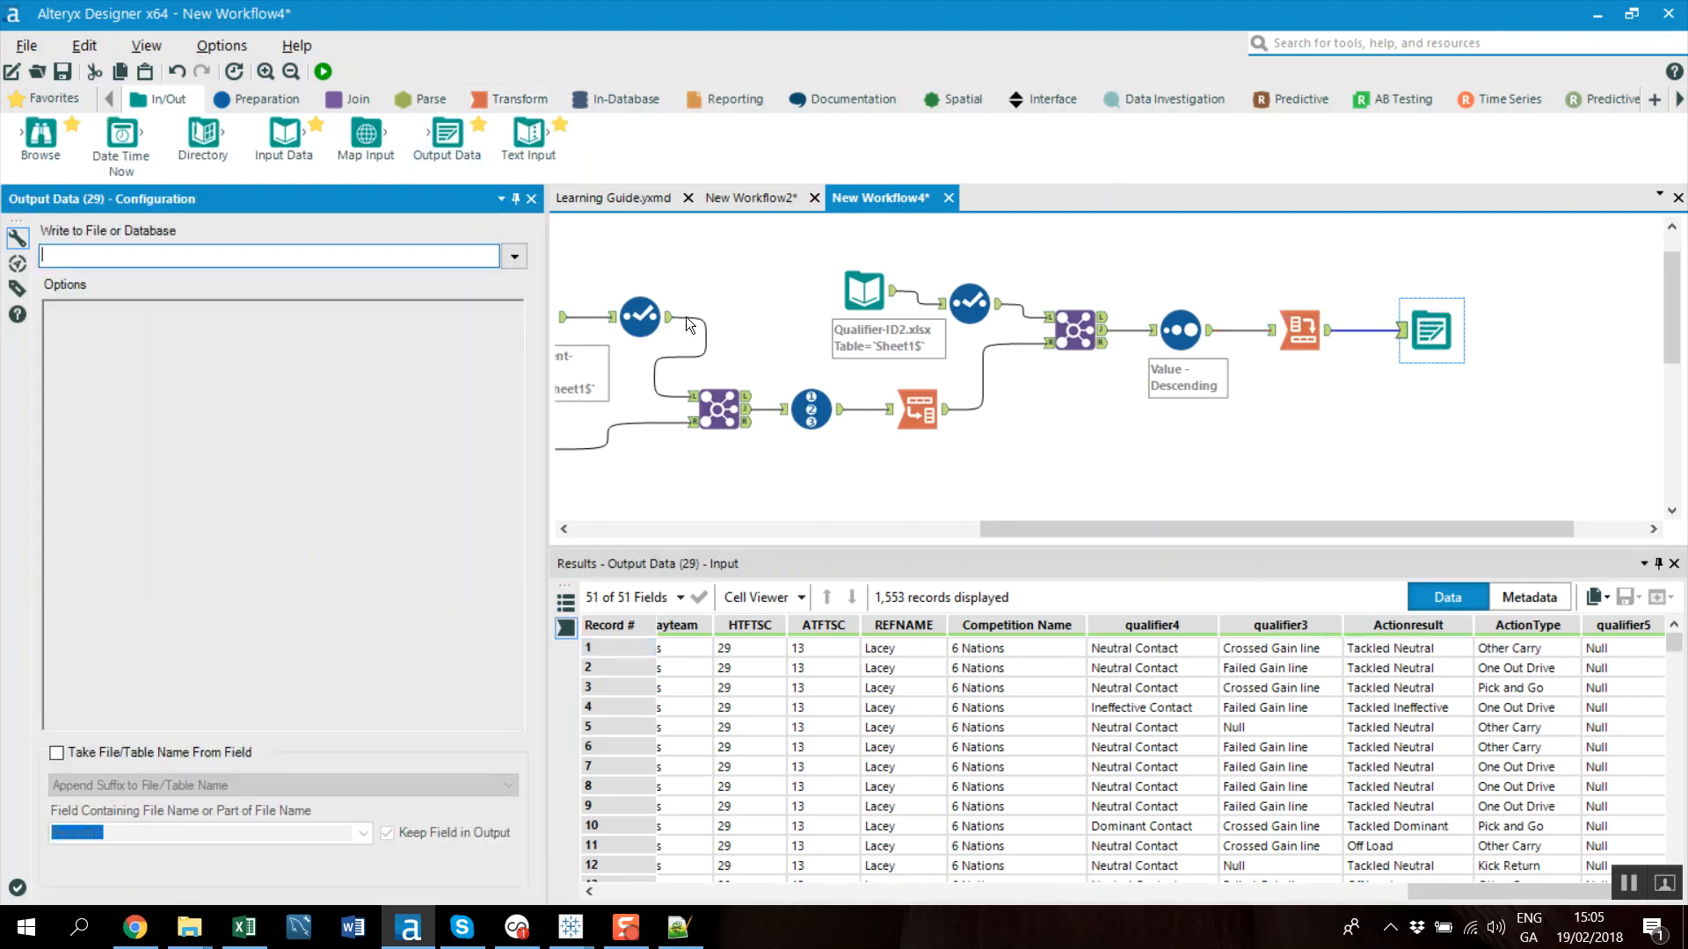
left_click(514, 257)
left_click(514, 290)
left_click(587, 799)
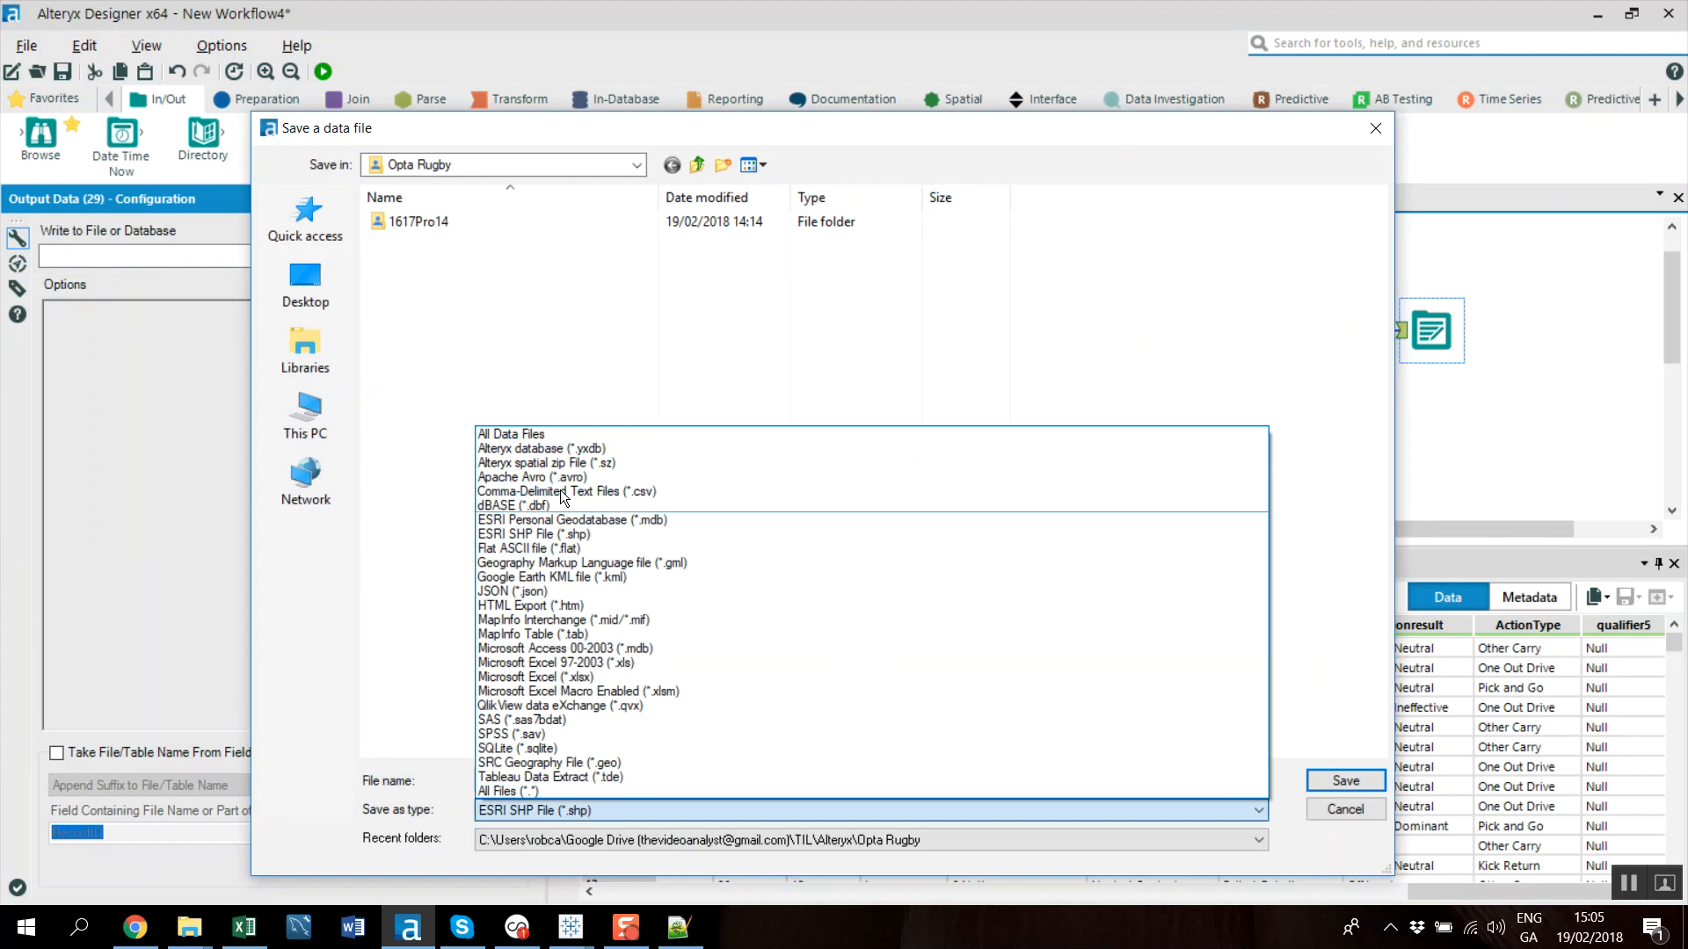
left_click(1376, 130)
left_click(1376, 130)
right_click(1431, 324)
left_click(1479, 380)
Connect a Browse tool to the Cross Tab output, run the workflow and view the Browse tool's records
left_click_drag(40, 134, 1418, 330)
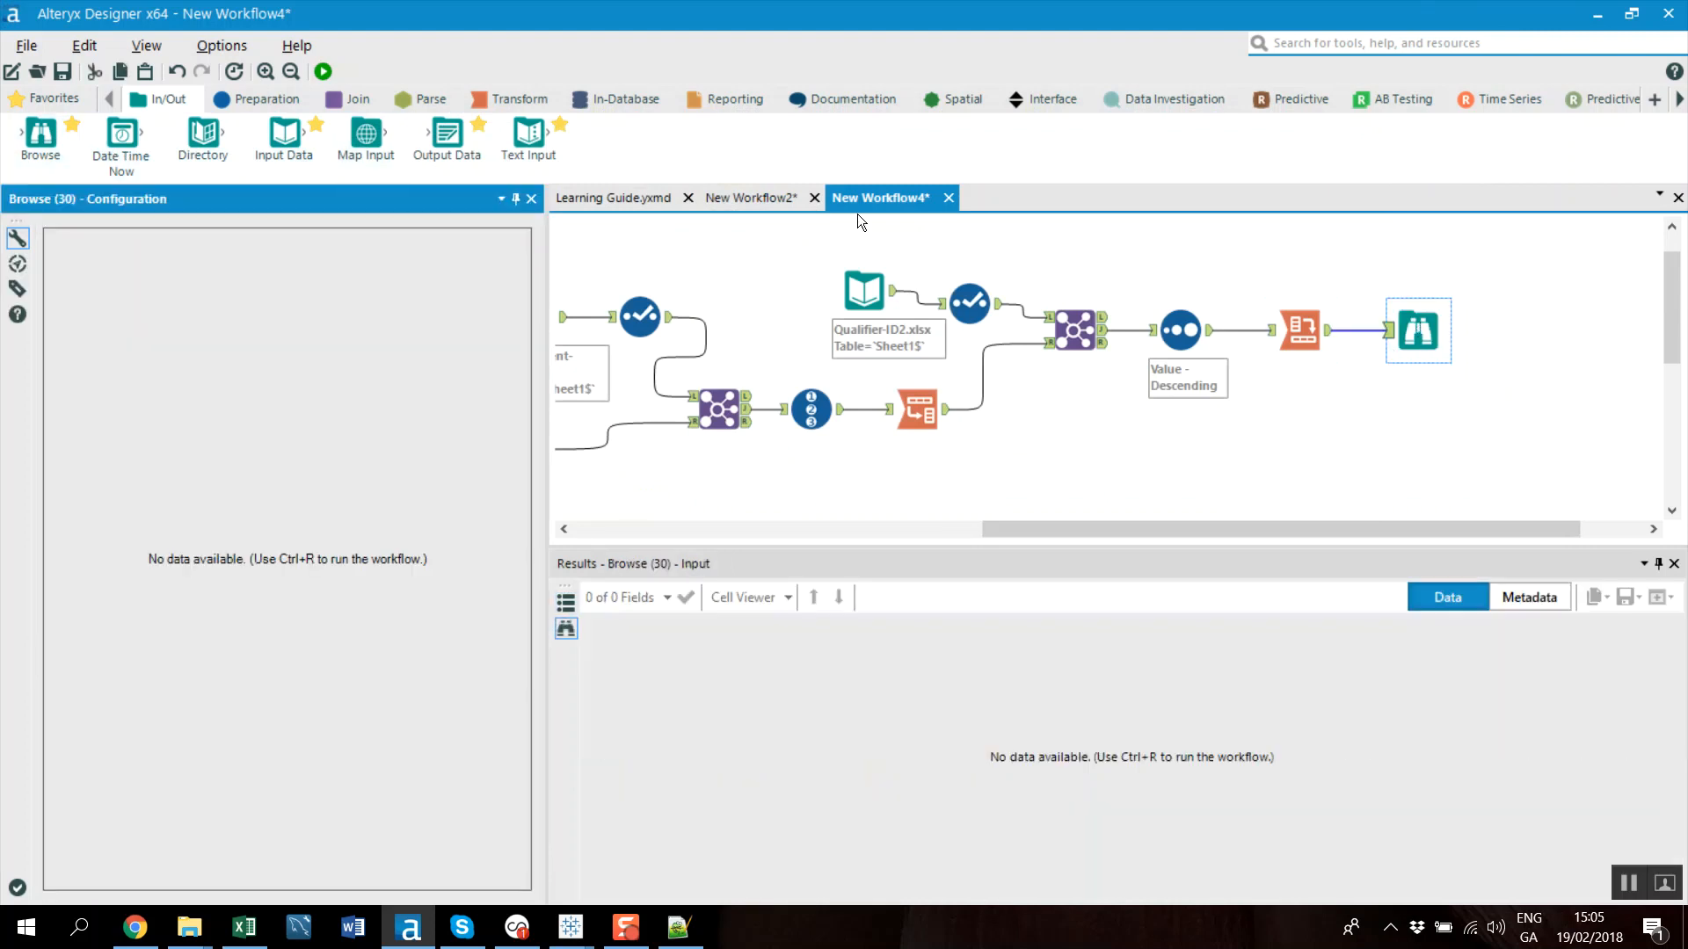
left_click(325, 72)
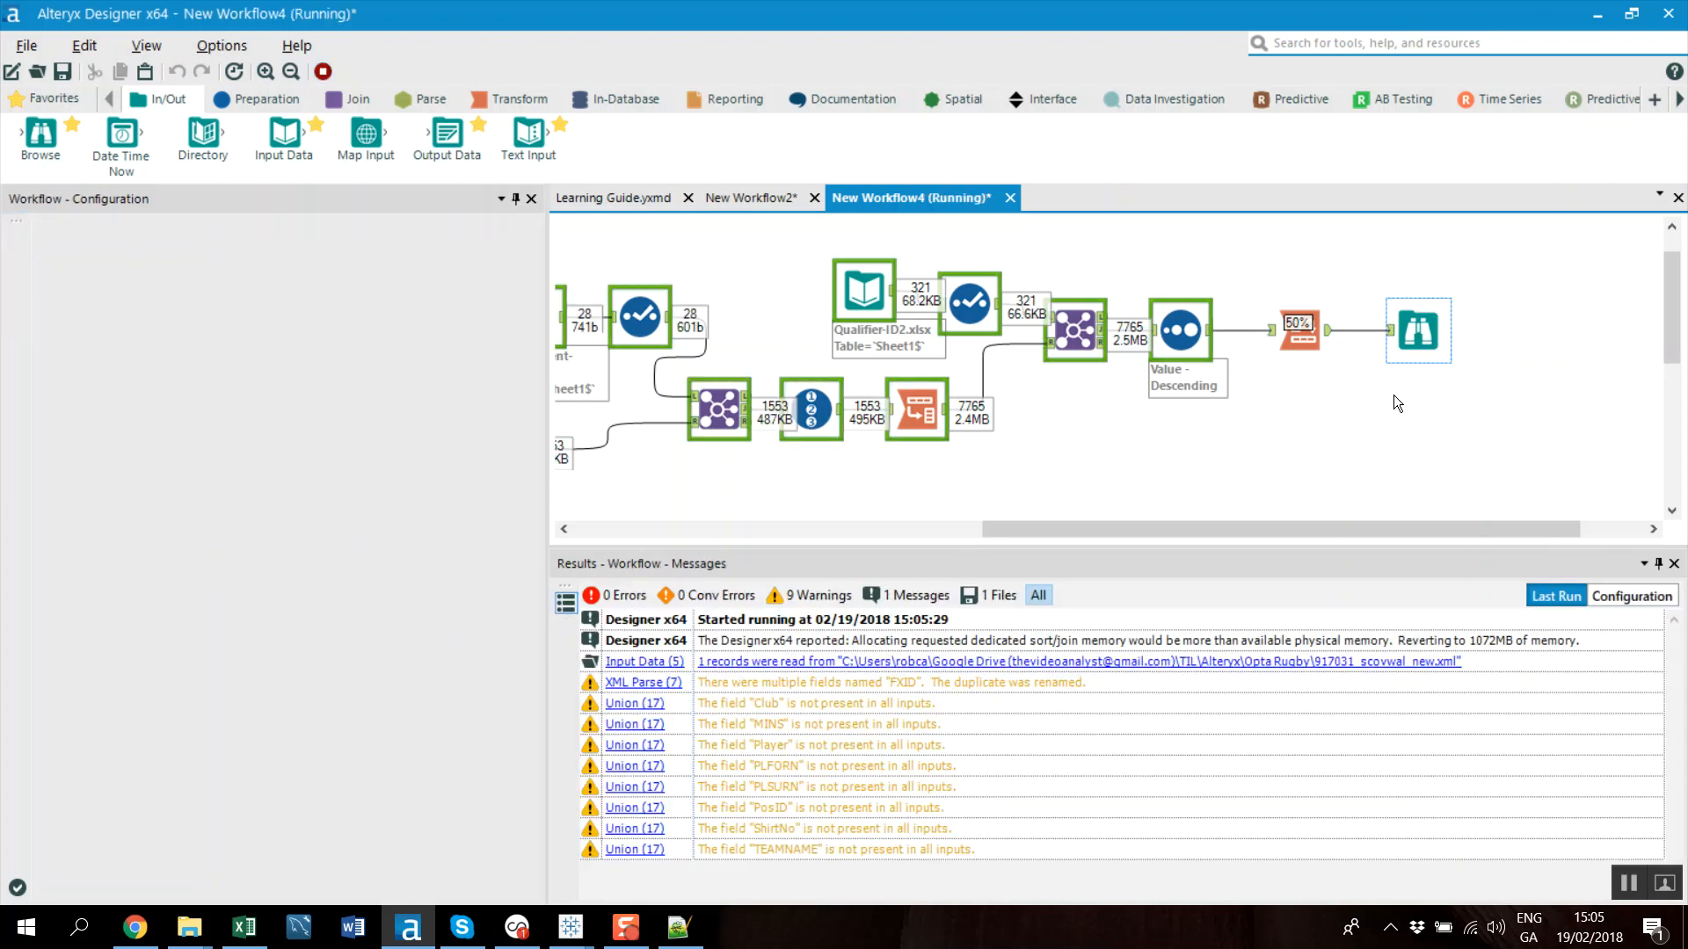
mouse_move(1332, 529)
left_mouse_down()
mouse_move(803, 552)
mouse_move(1336, 520)
left_mouse_up()
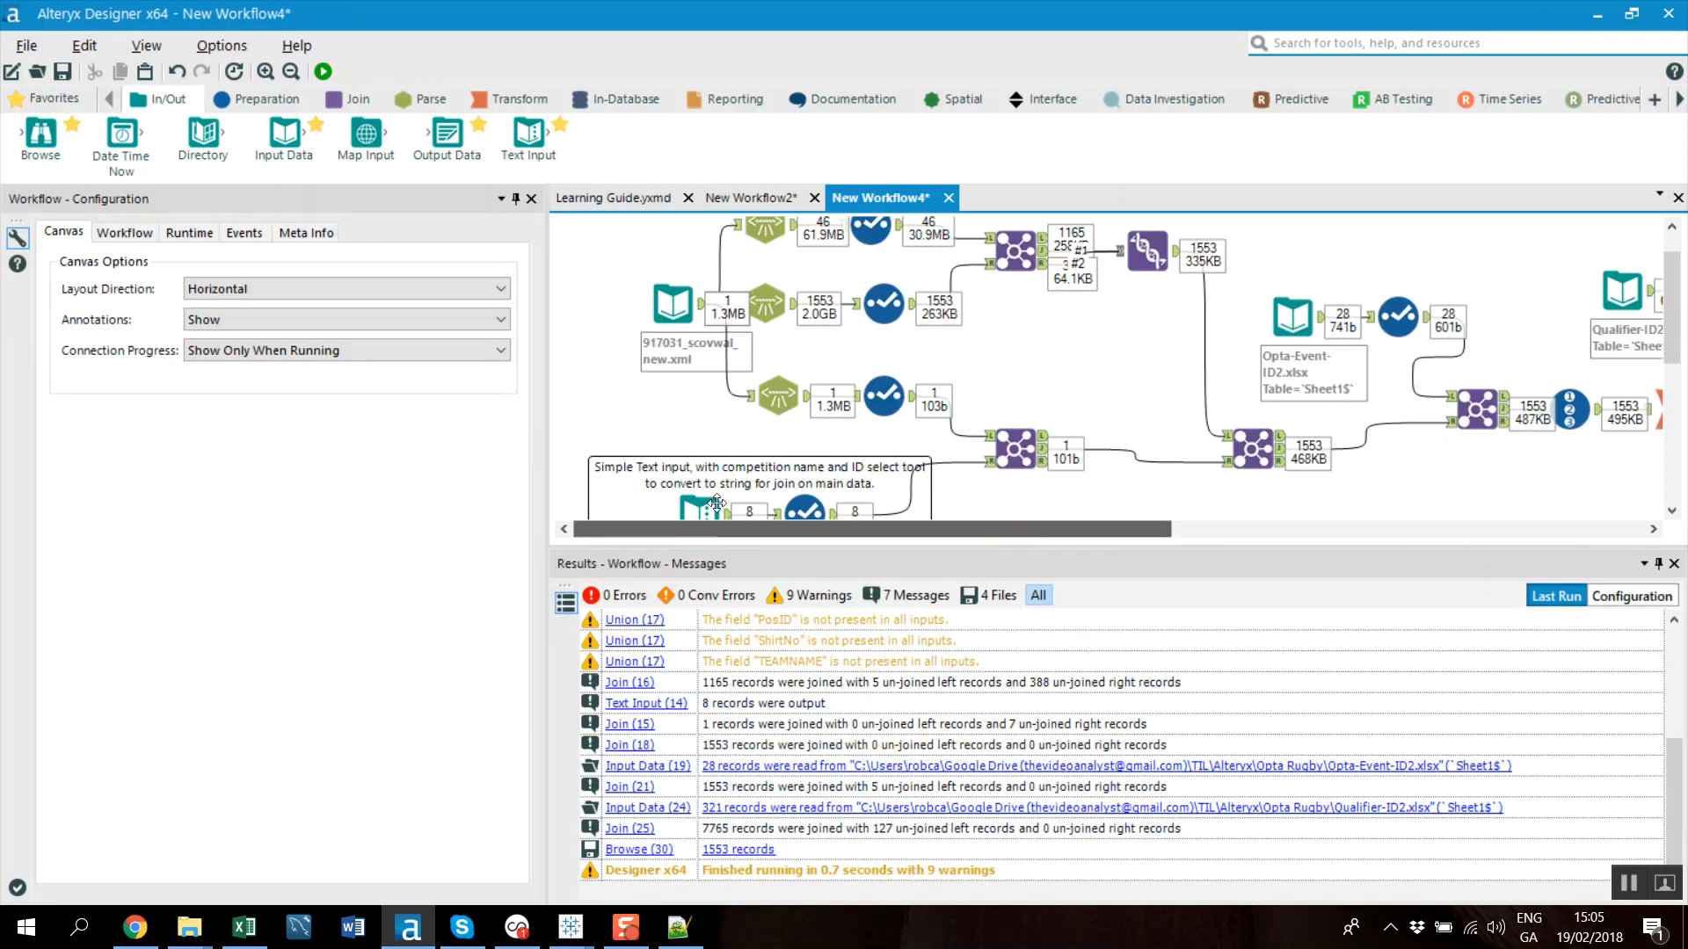
scroll(976, 469, "down", 5)
scroll(976, 469, "up", 6)
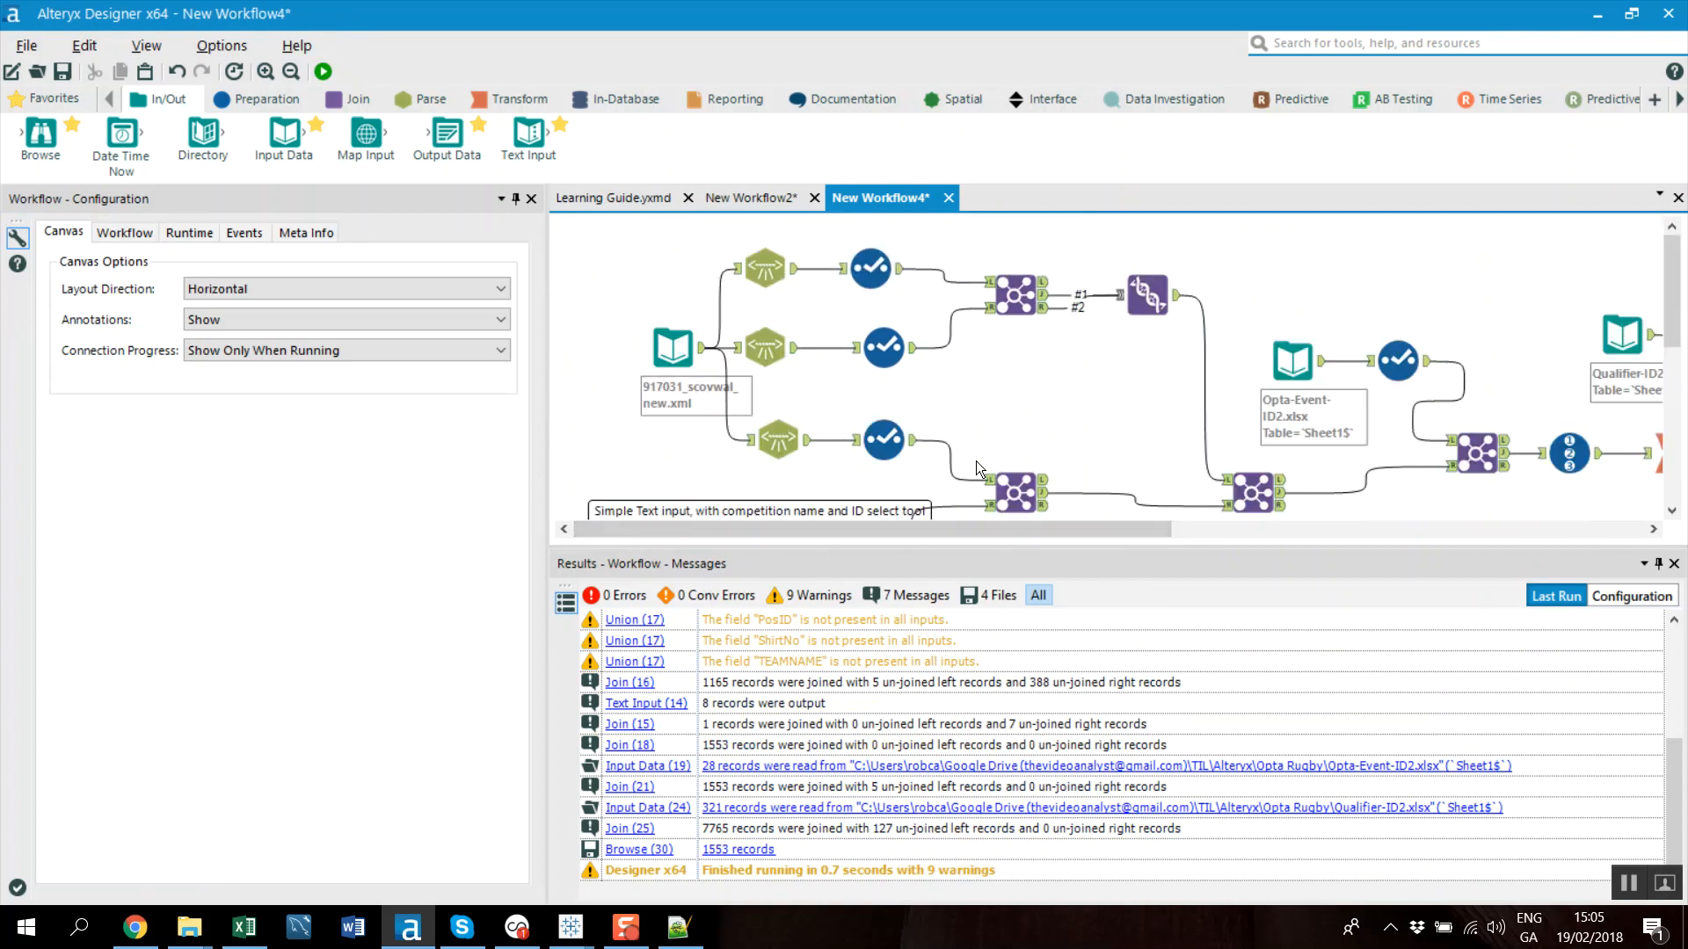
left_click_drag(1123, 532, 1422, 388)
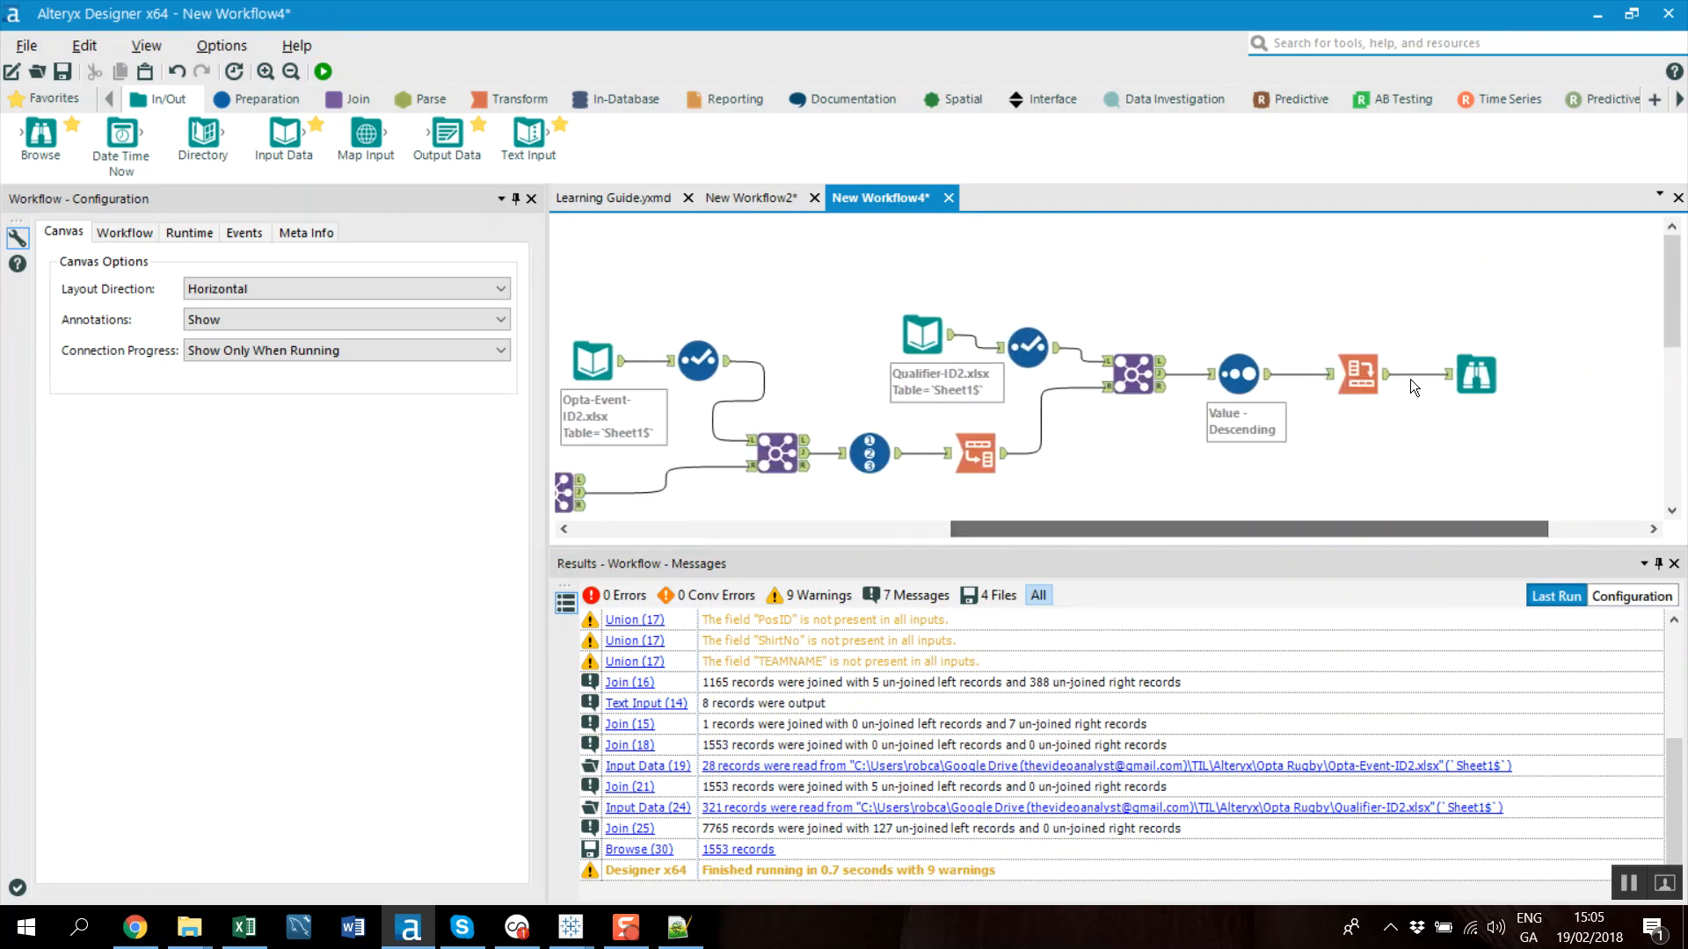
left_click(1480, 374)
Switch the XML Input Data tool at the start of the workflow to the file 917011_scovire_new.xml
left_click_drag(1331, 531, 922, 539)
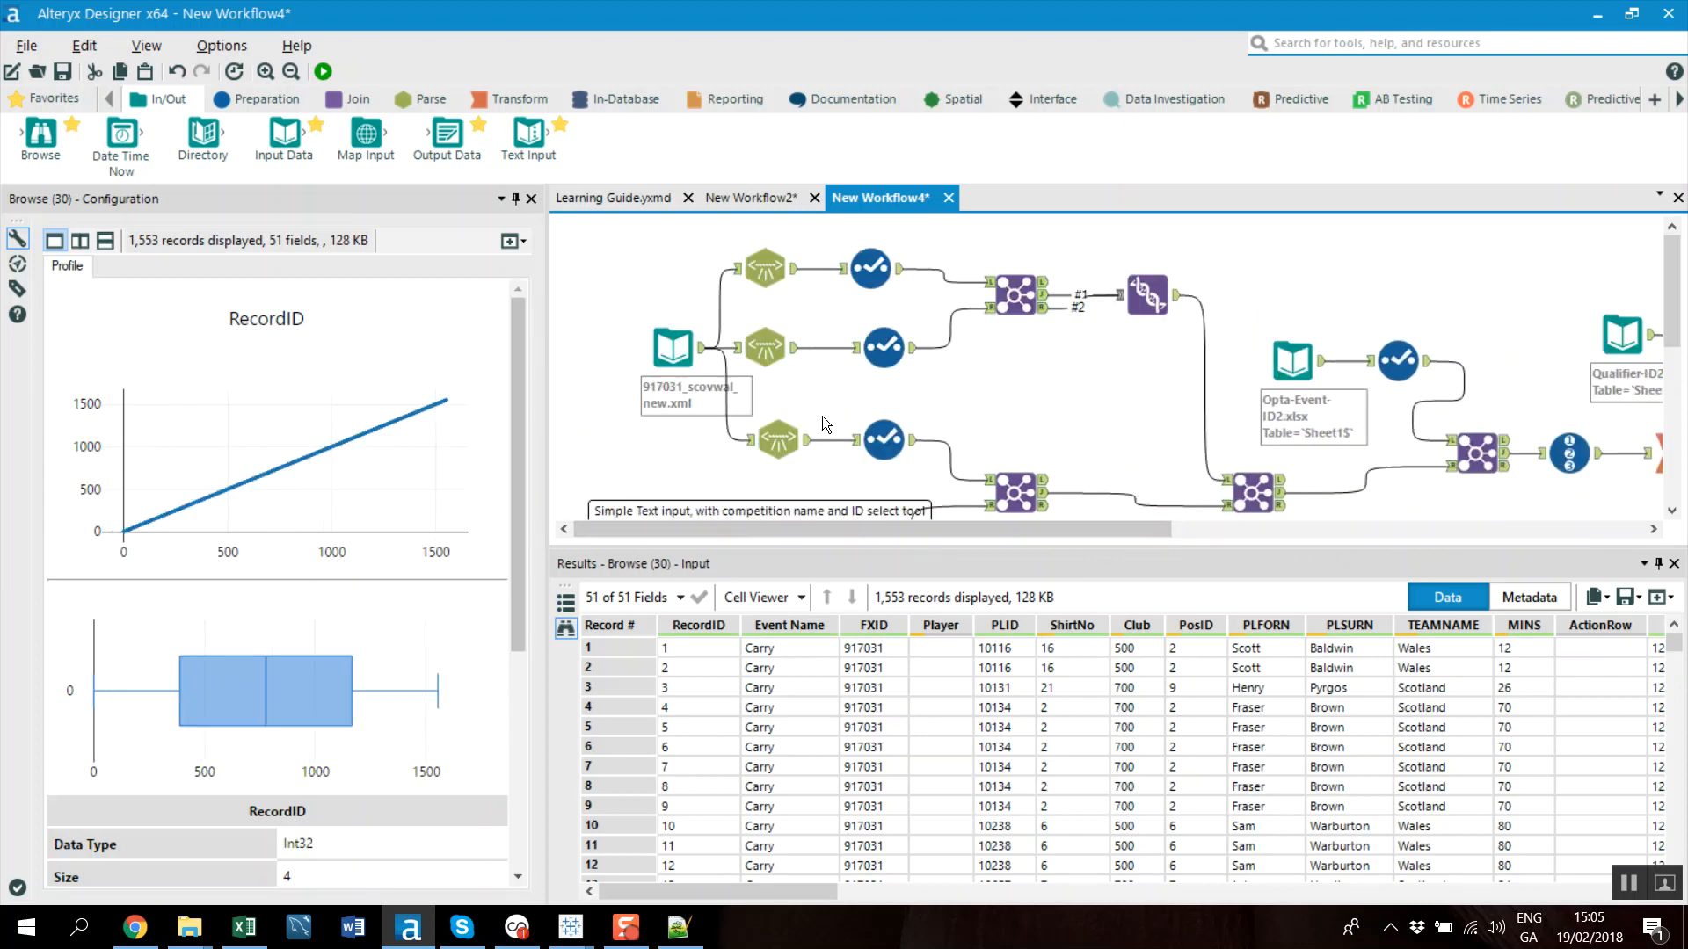
left_click(676, 356)
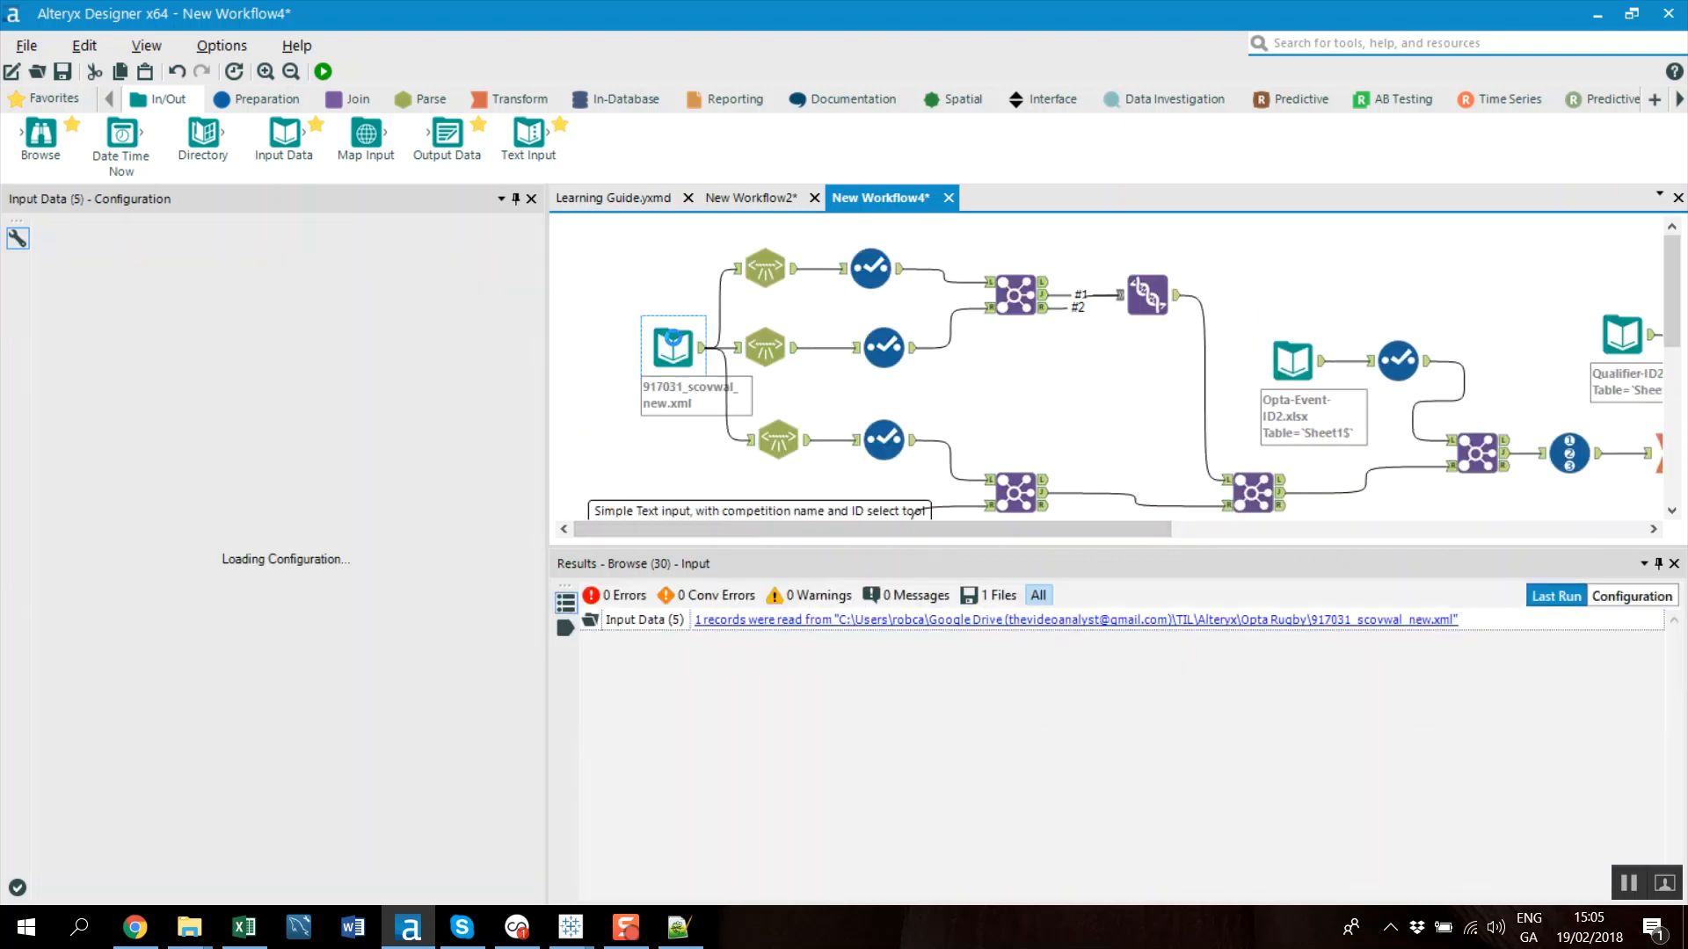
left_click(514, 252)
left_click(445, 285)
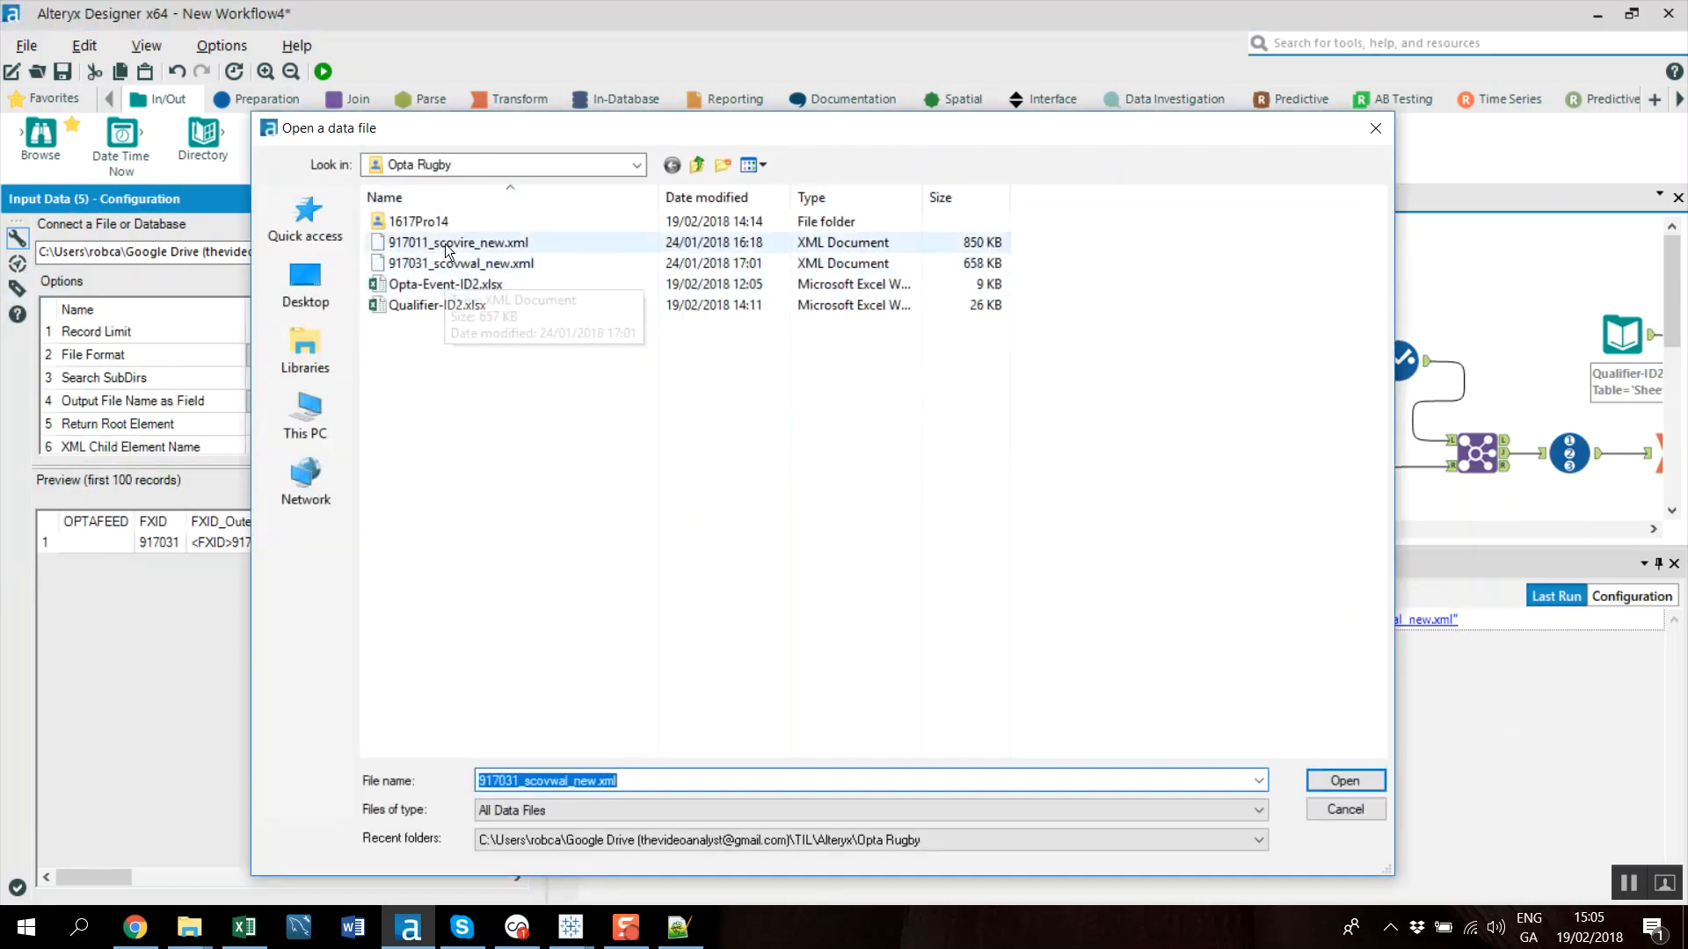
double_click(445, 242)
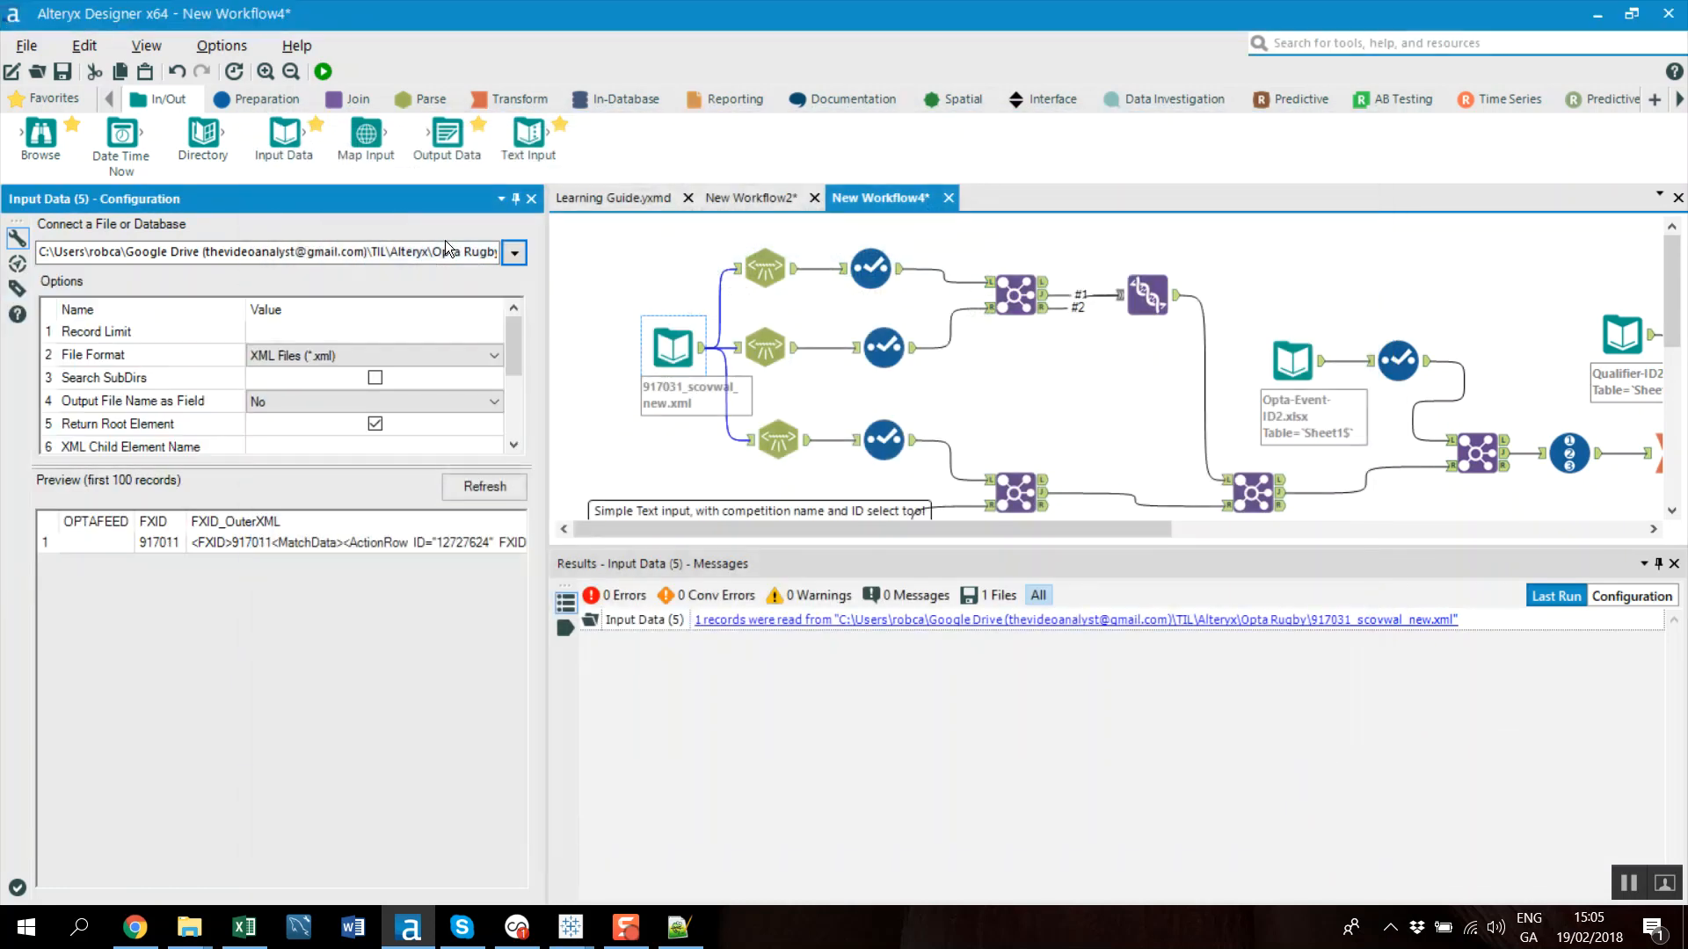
Run the workflow on the new match file and examine the player name fields in the Browse results
left_click(324, 72)
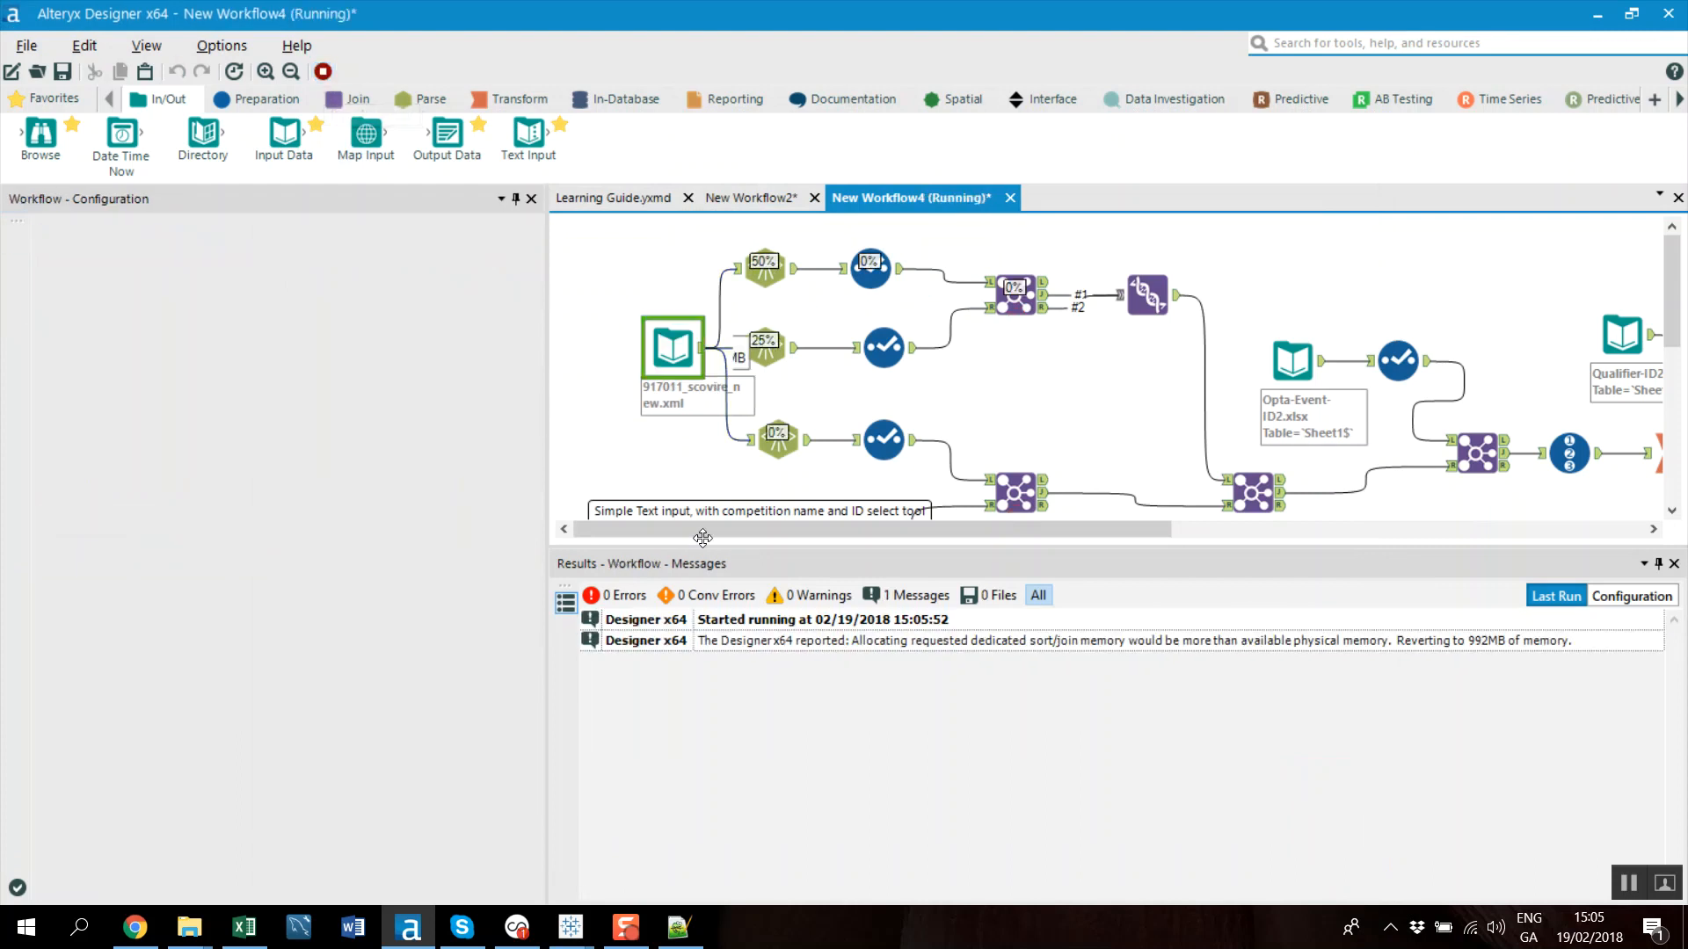
left_click_drag(873, 535, 1347, 536)
left_click(1298, 376)
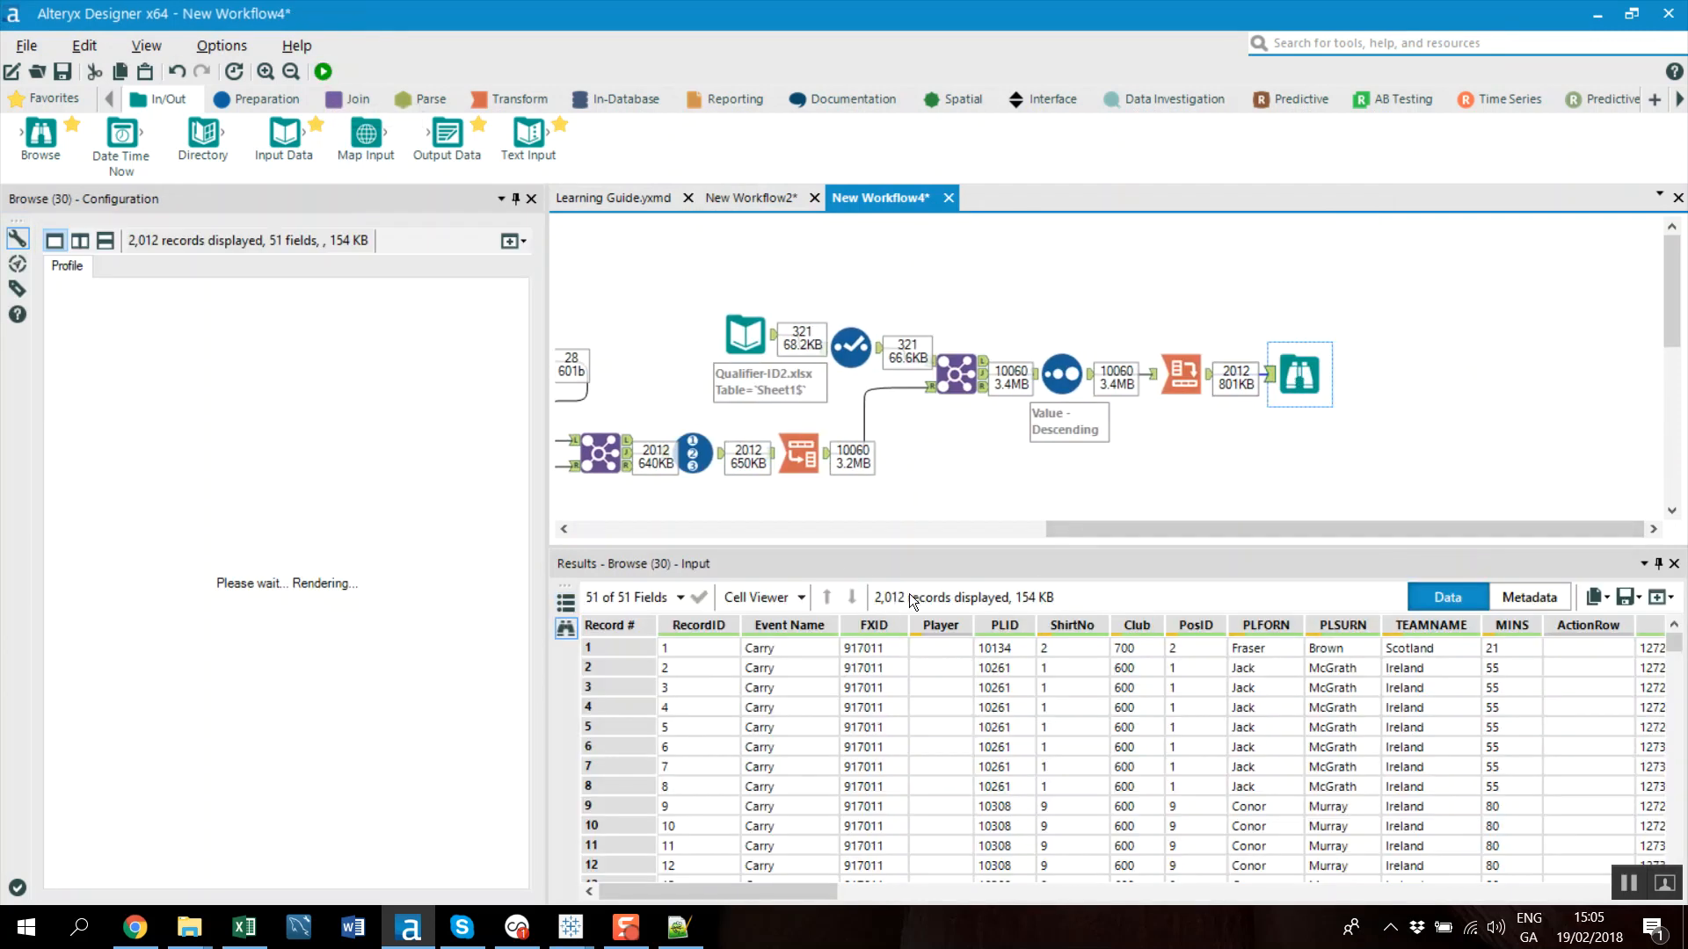
left_click_drag(1283, 727, 1380, 778)
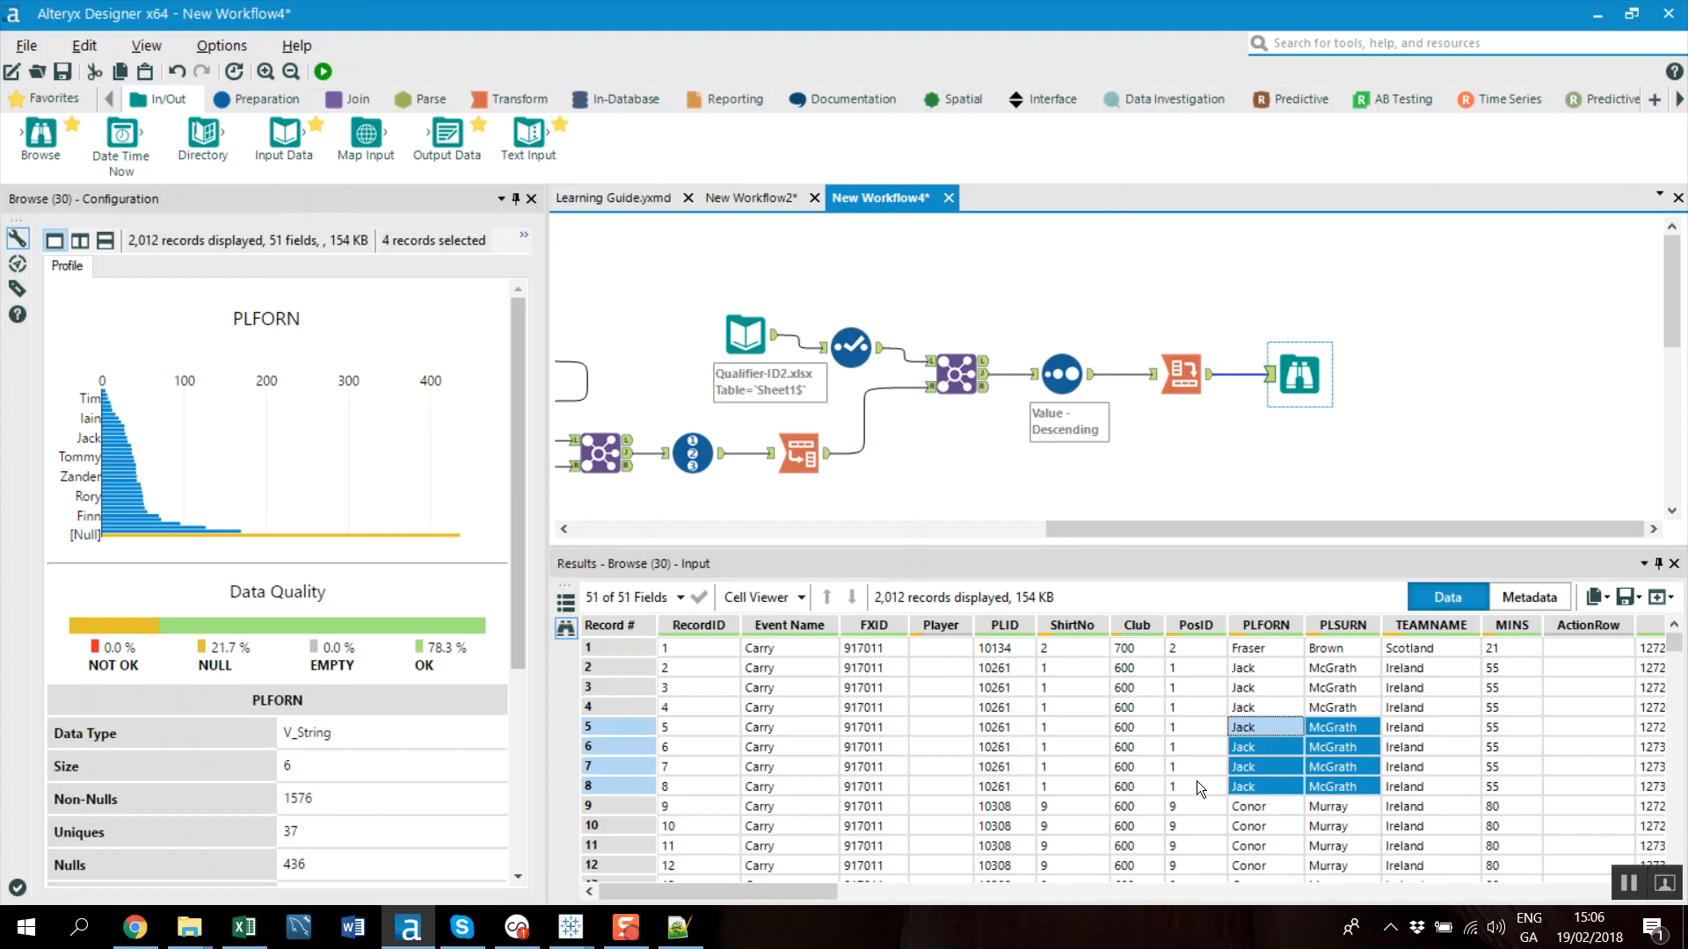
Point the XML Input Data tool to 417011_lnrvtre_new.xml in the R1 folder inside 1617Pro14
left_click_drag(1153, 532, 696, 538)
left_click(646, 348)
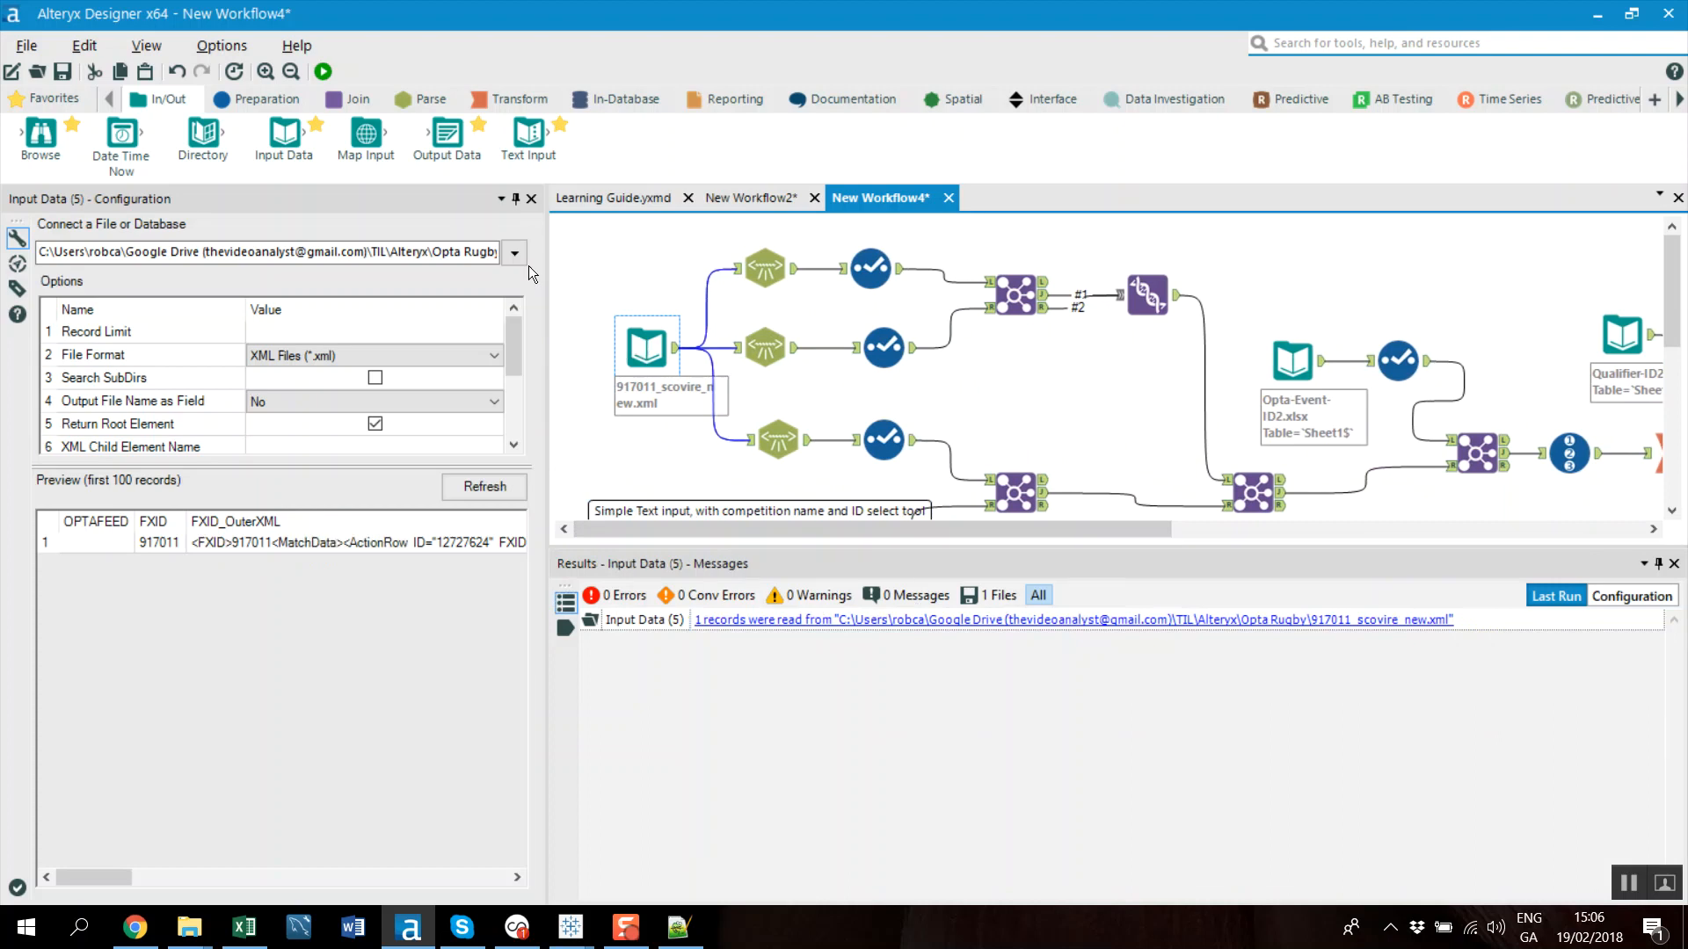
left_click(516, 254)
left_click(458, 279)
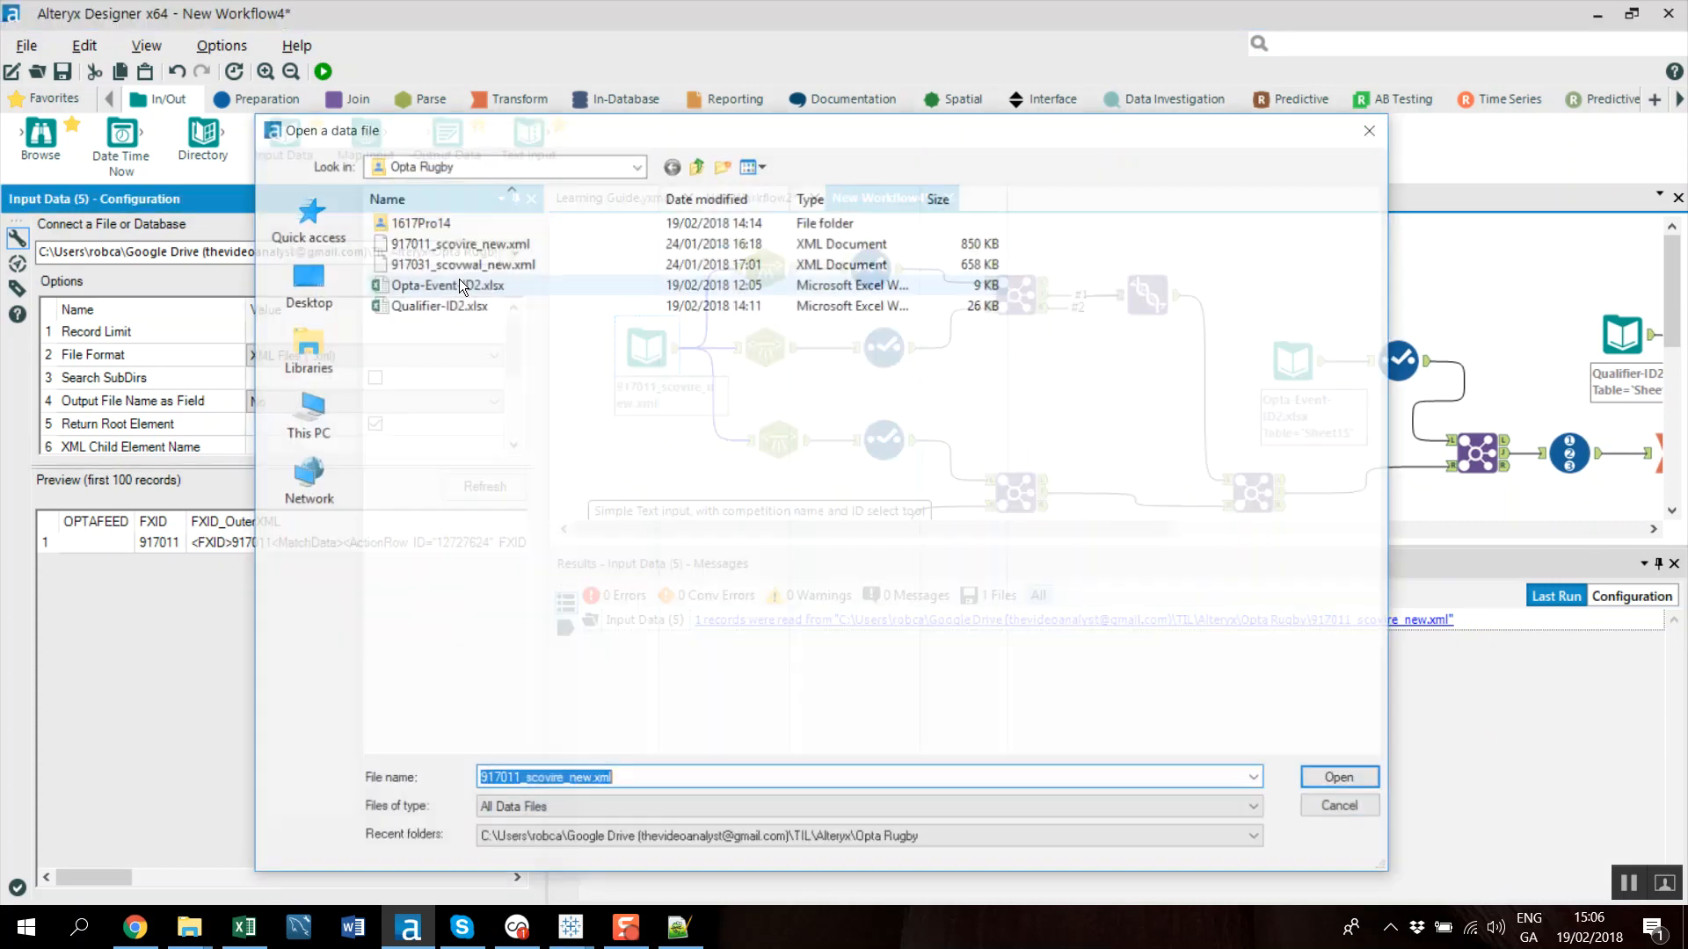
double_click(432, 222)
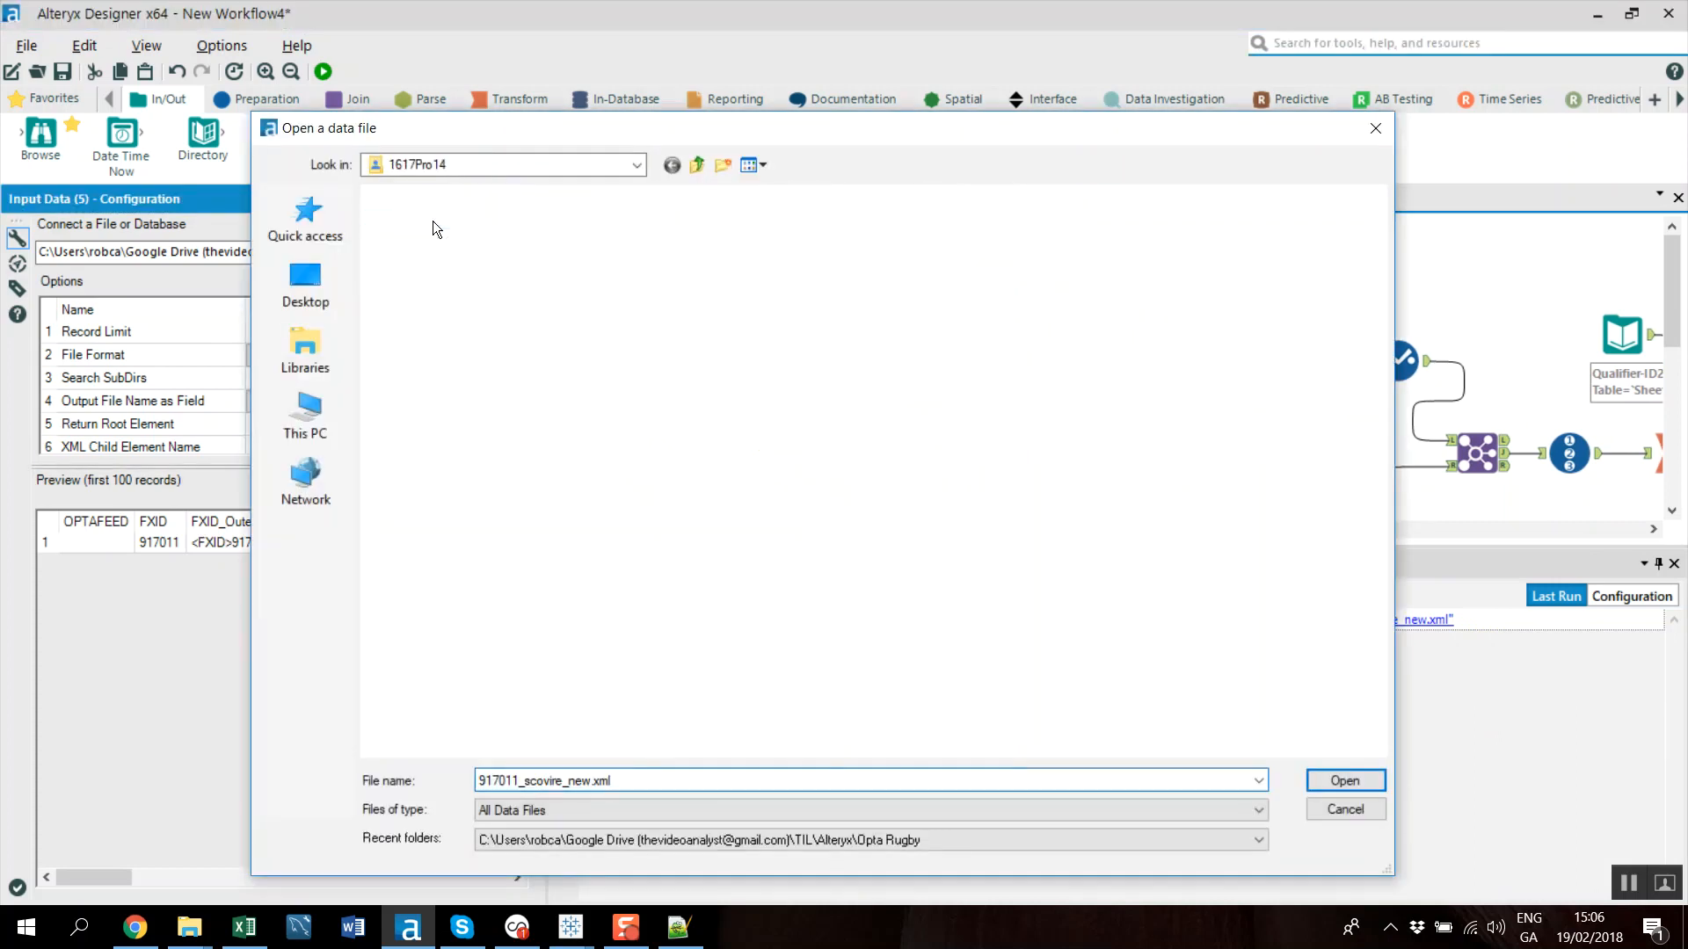
double_click(407, 238)
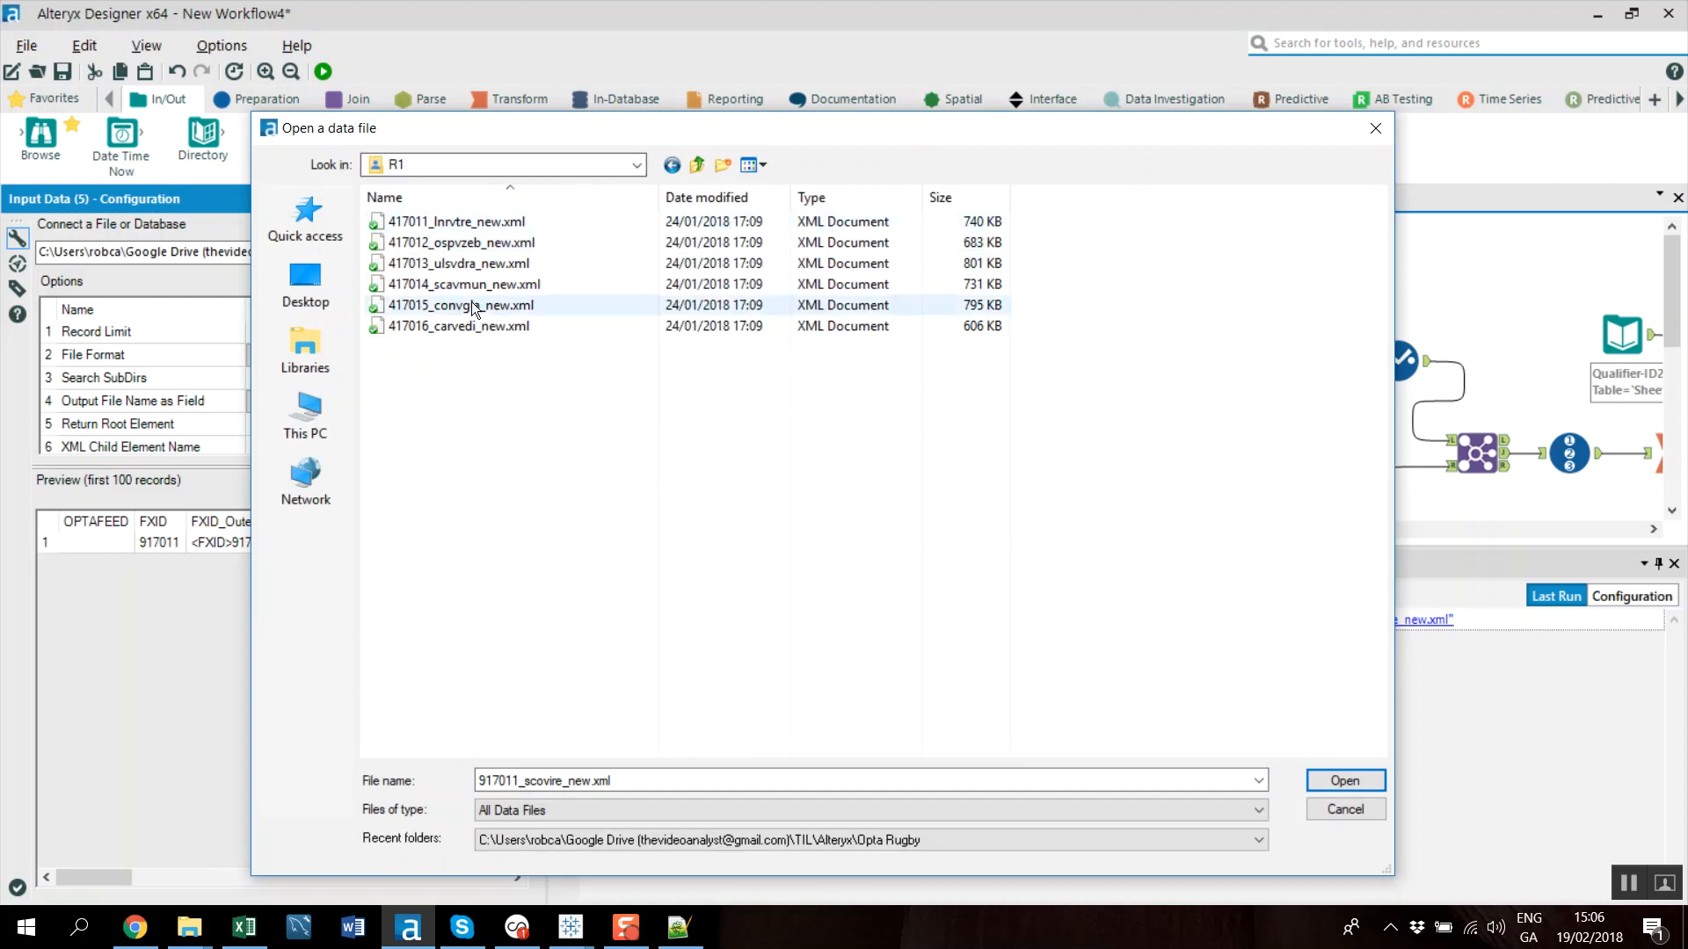
double_click(468, 227)
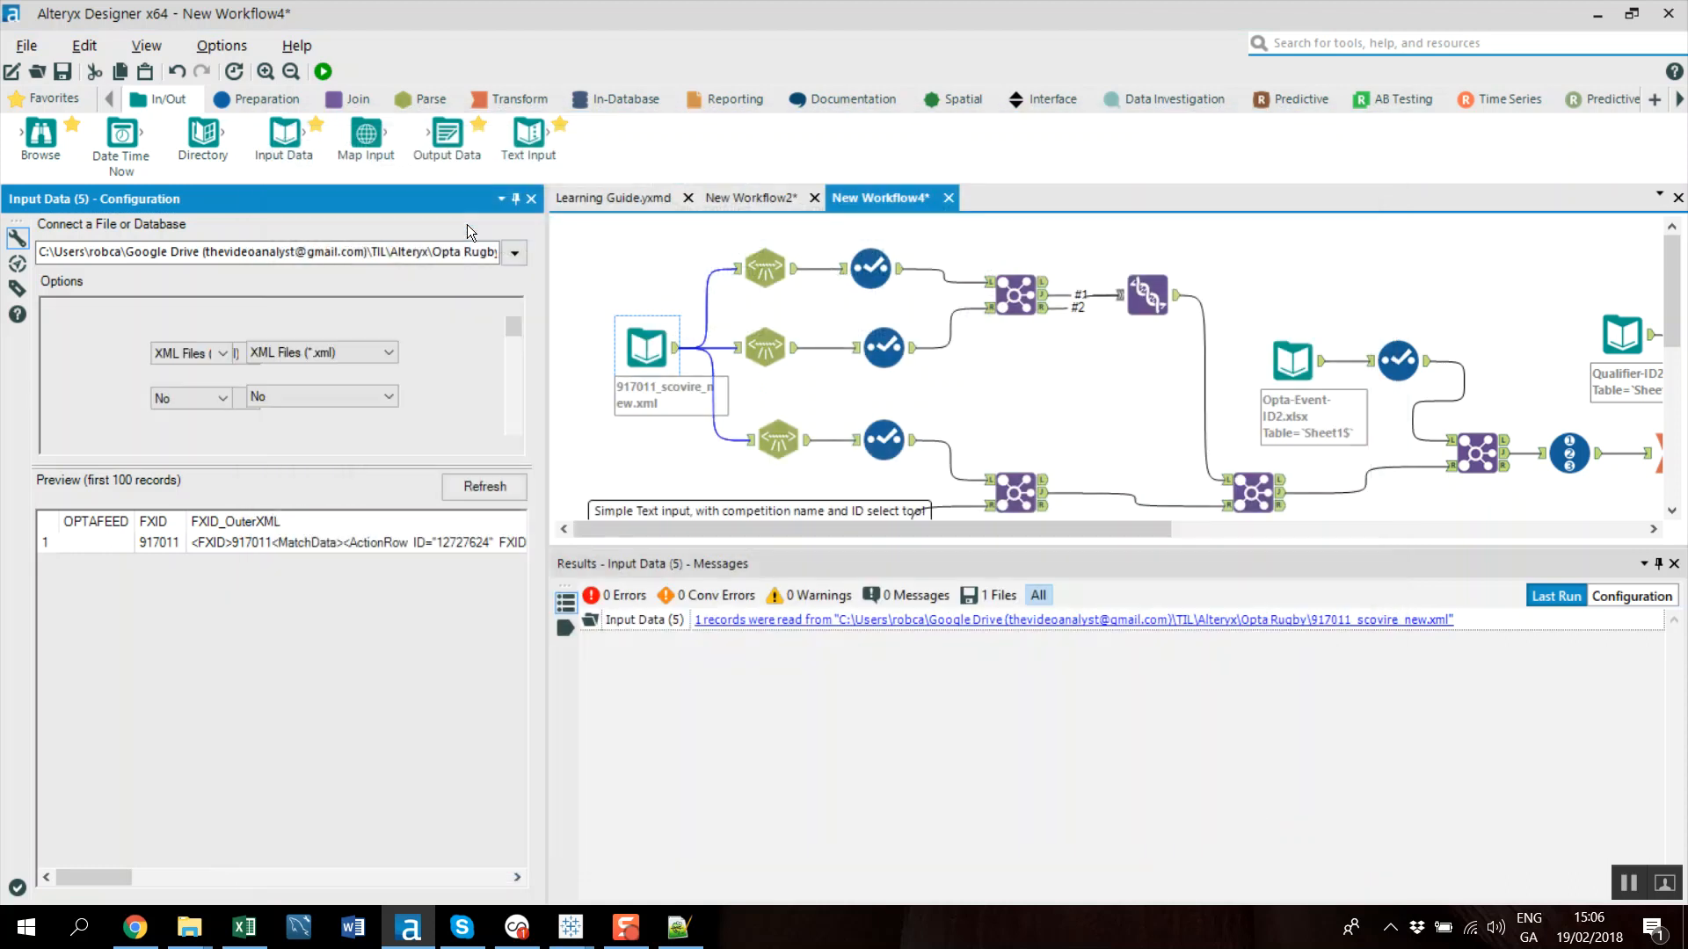
Replace 417011_lnrvtre in the input's file path with the wildcard *, so the path ends in R1\*_new.xml
key("Right")
key("Right")
key("Right")
key("Right")
key("Right")
key("Right")
key("Right")
key("Right")
key("Right")
key("Right")
key("Right")
key("Right")
key("Right")
key("Right")
key("Right")
key("Right")
key("Right")
key("Right")
key("Right")
key("Right")
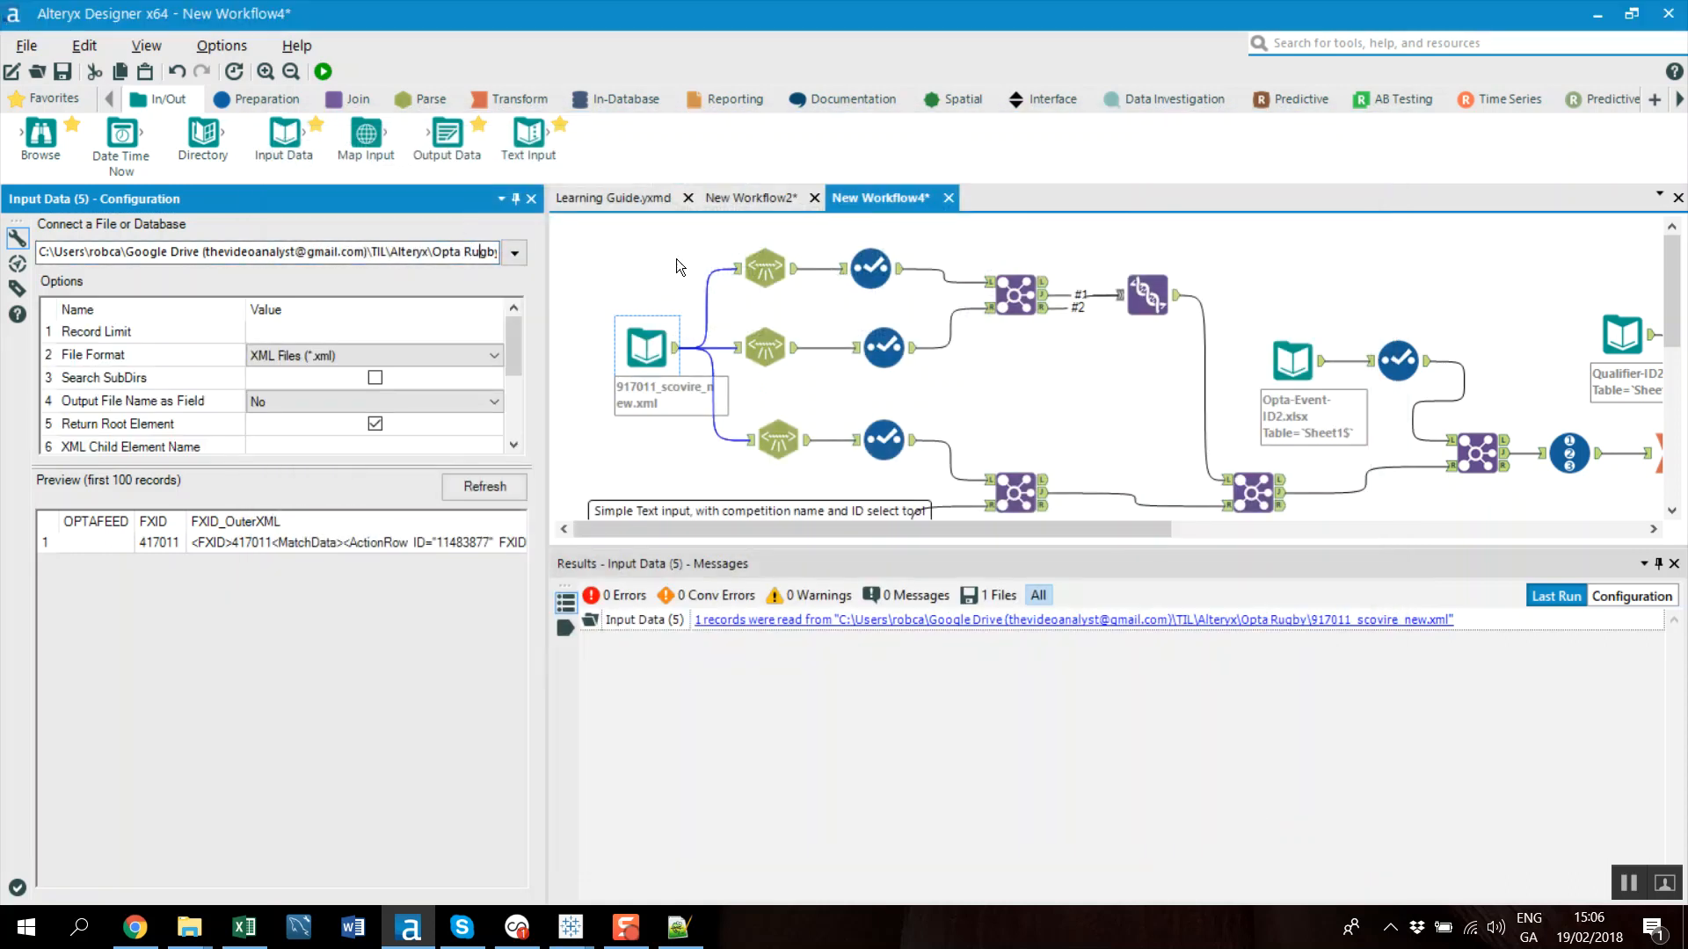
key("Left")
key("Left")
key("Left")
key("Left")
key("Left")
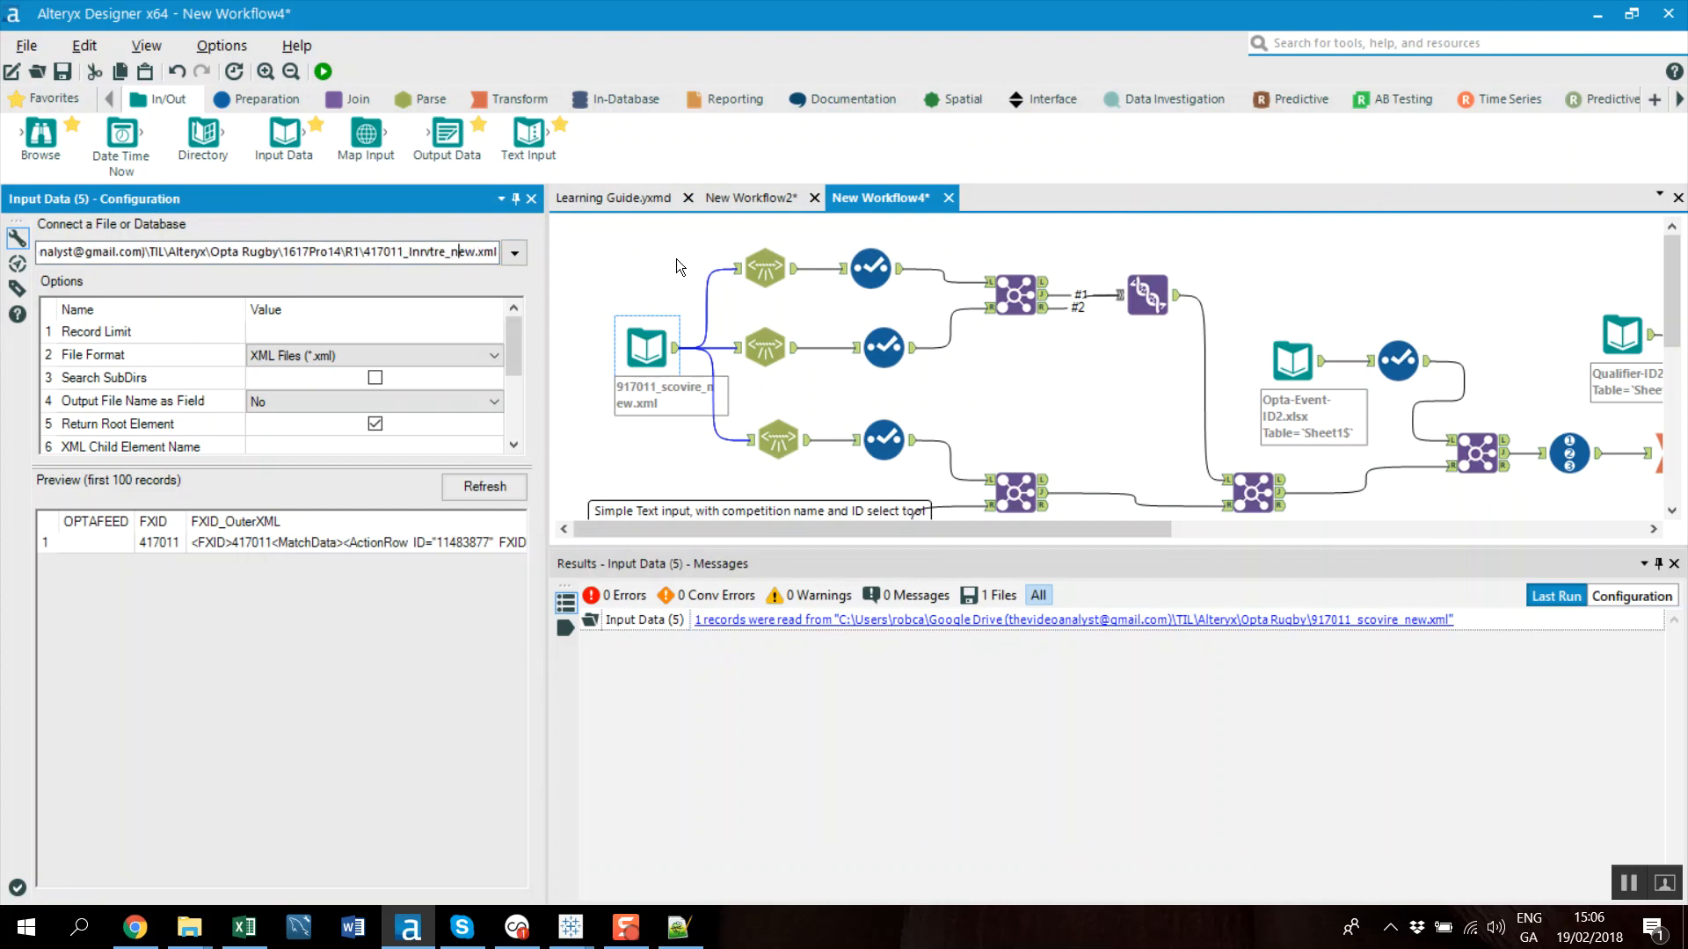
key("shift+Left")
key("shift+Left")
key("shift+Left")
key("shift+Left")
key("shift+Left")
key("shift+Left")
key("shift+Left")
key("shift+Left")
key("shift+Left")
key("shift+Left")
key("shift+Left")
key("shift+Left")
key("shift+Left")
key("shift+Left")
type("*")
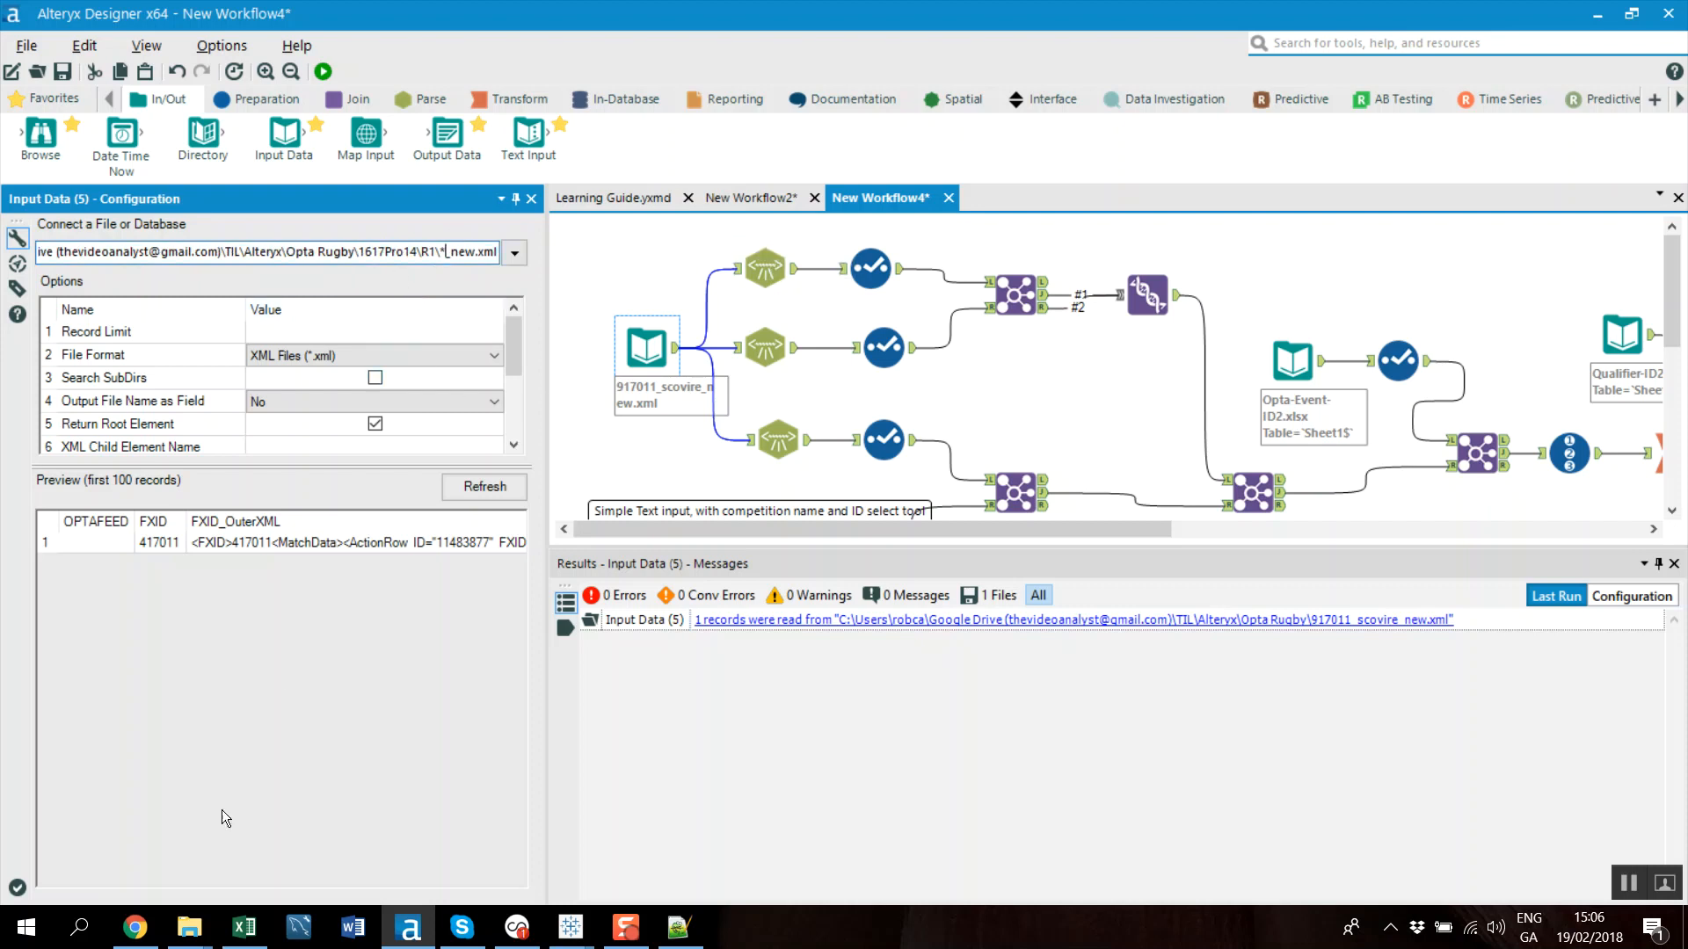
Switch to File Explorer, check the XML file names in the 1617Pro14\R1 folder, and return to Alteryx Designer
mouse_move(189, 927)
left_click(113, 835)
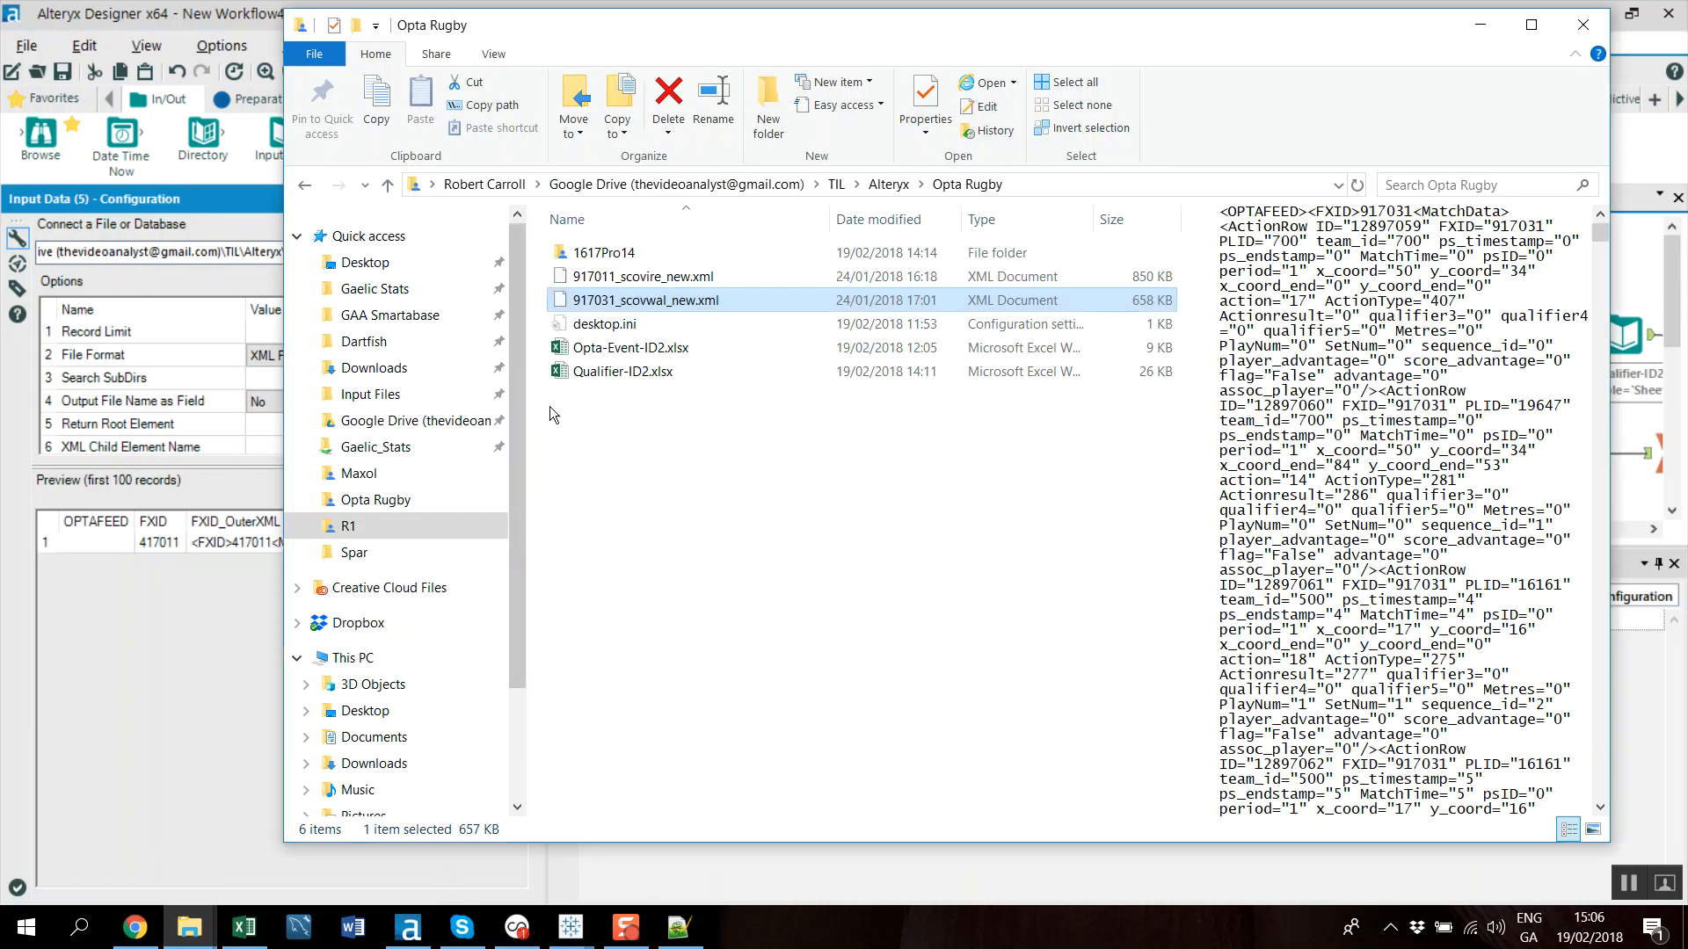
double_click(591, 253)
double_click(589, 257)
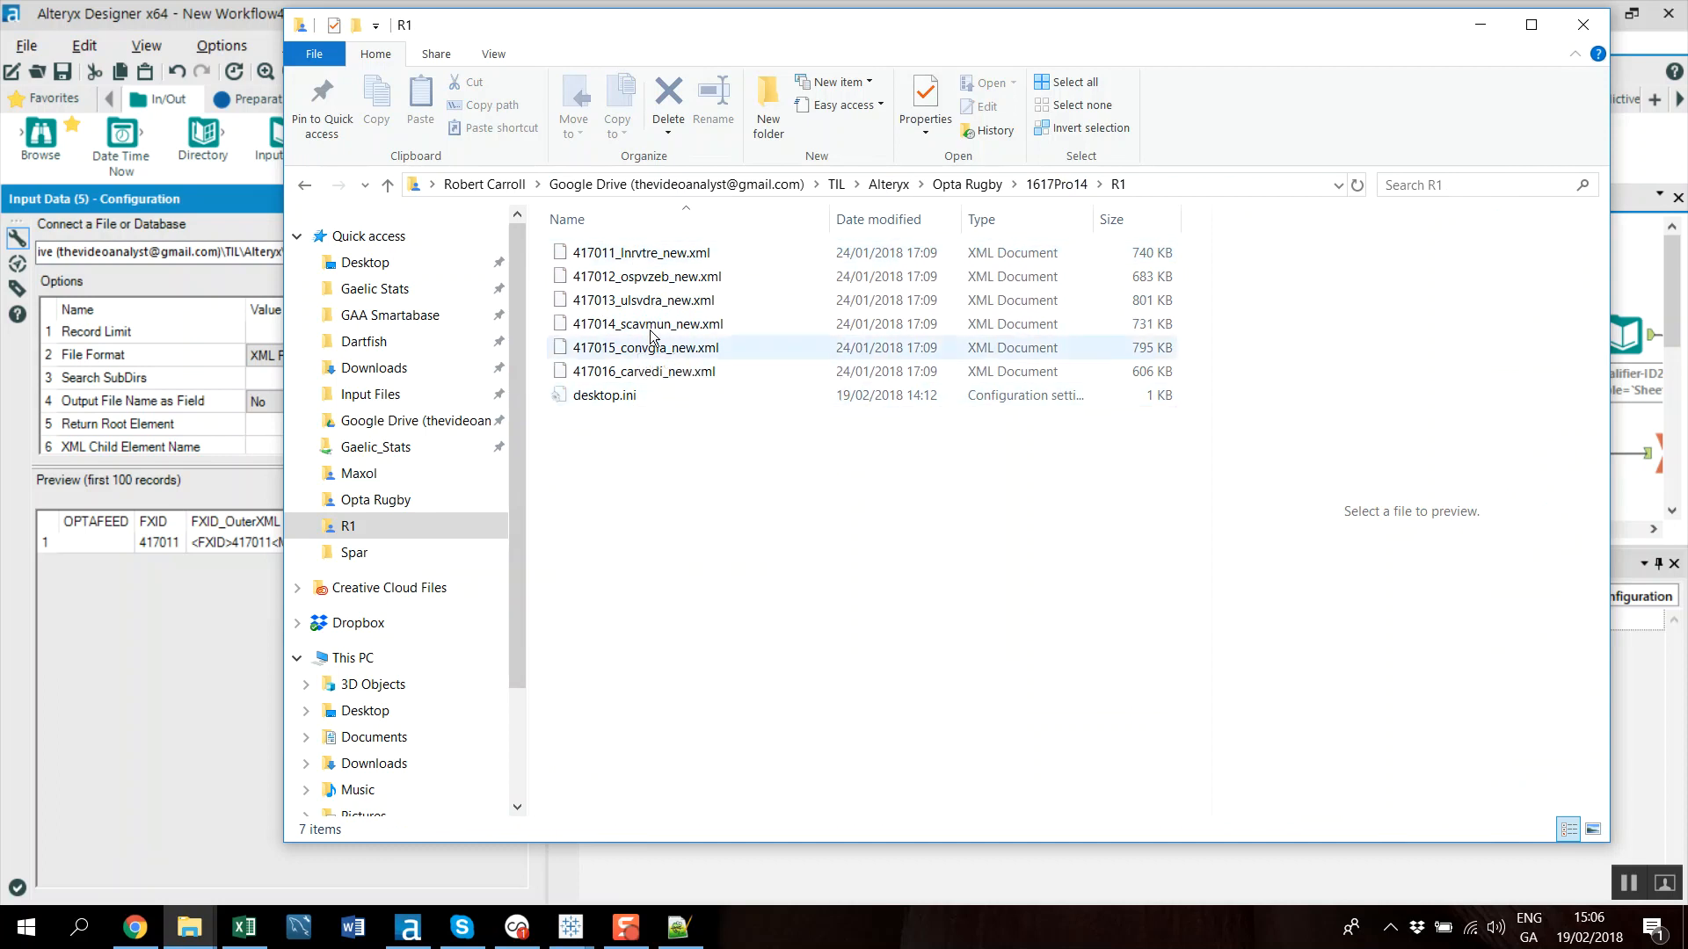
left_click_drag(591, 25, 649, 192)
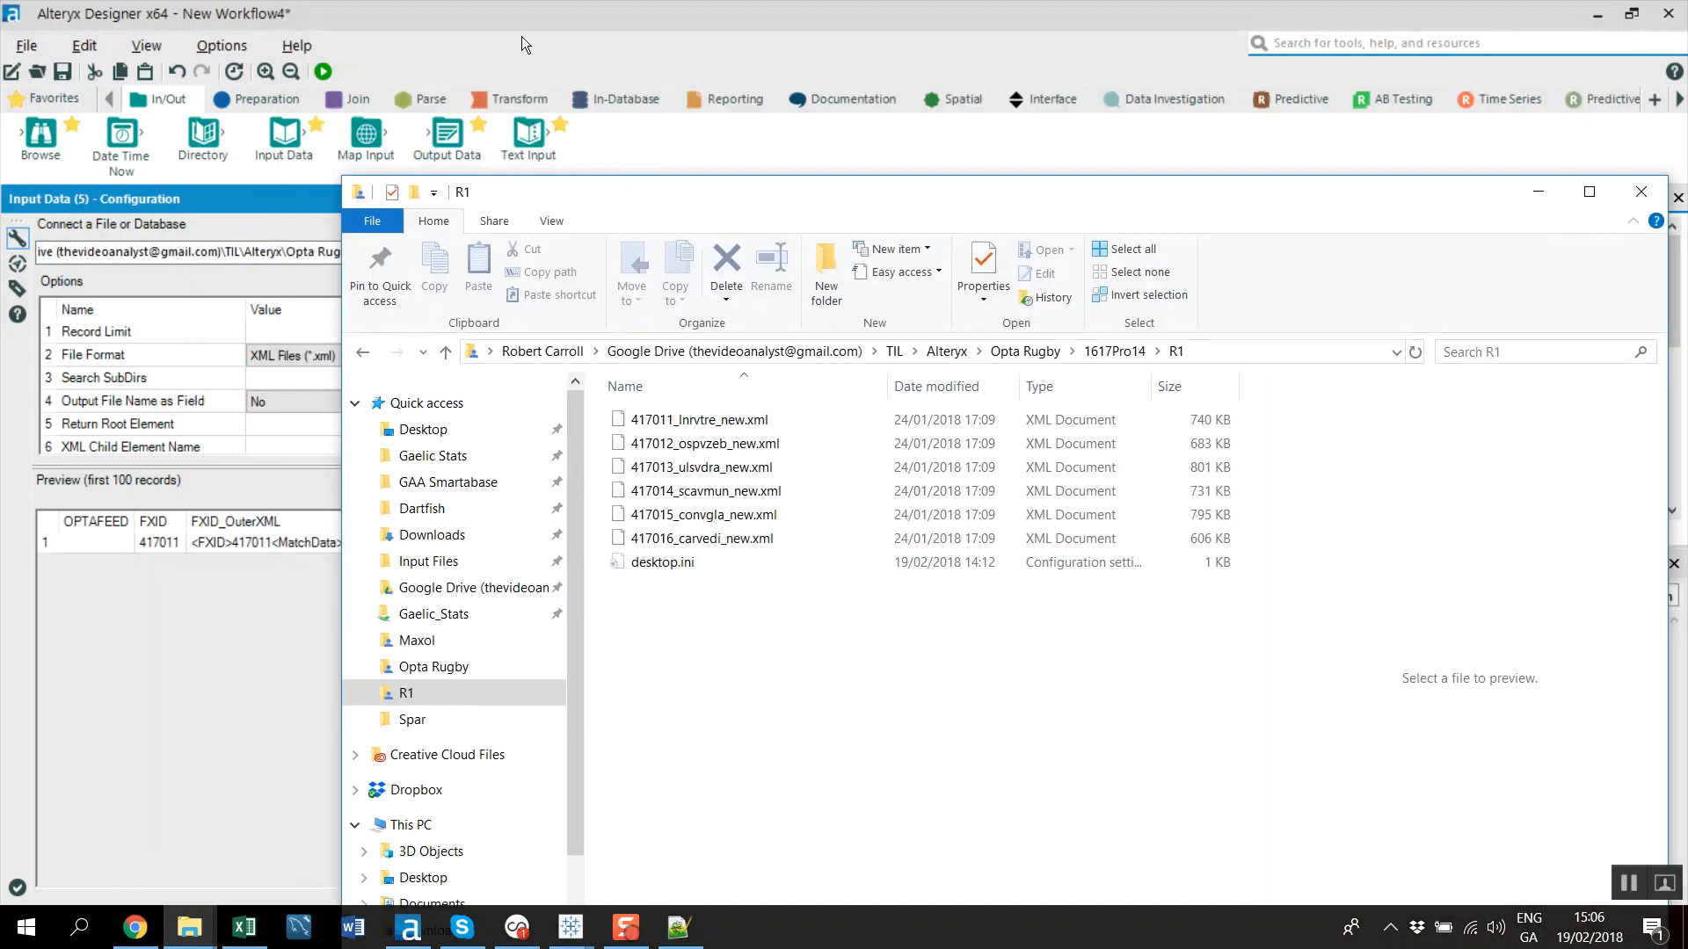
left_click(507, 18)
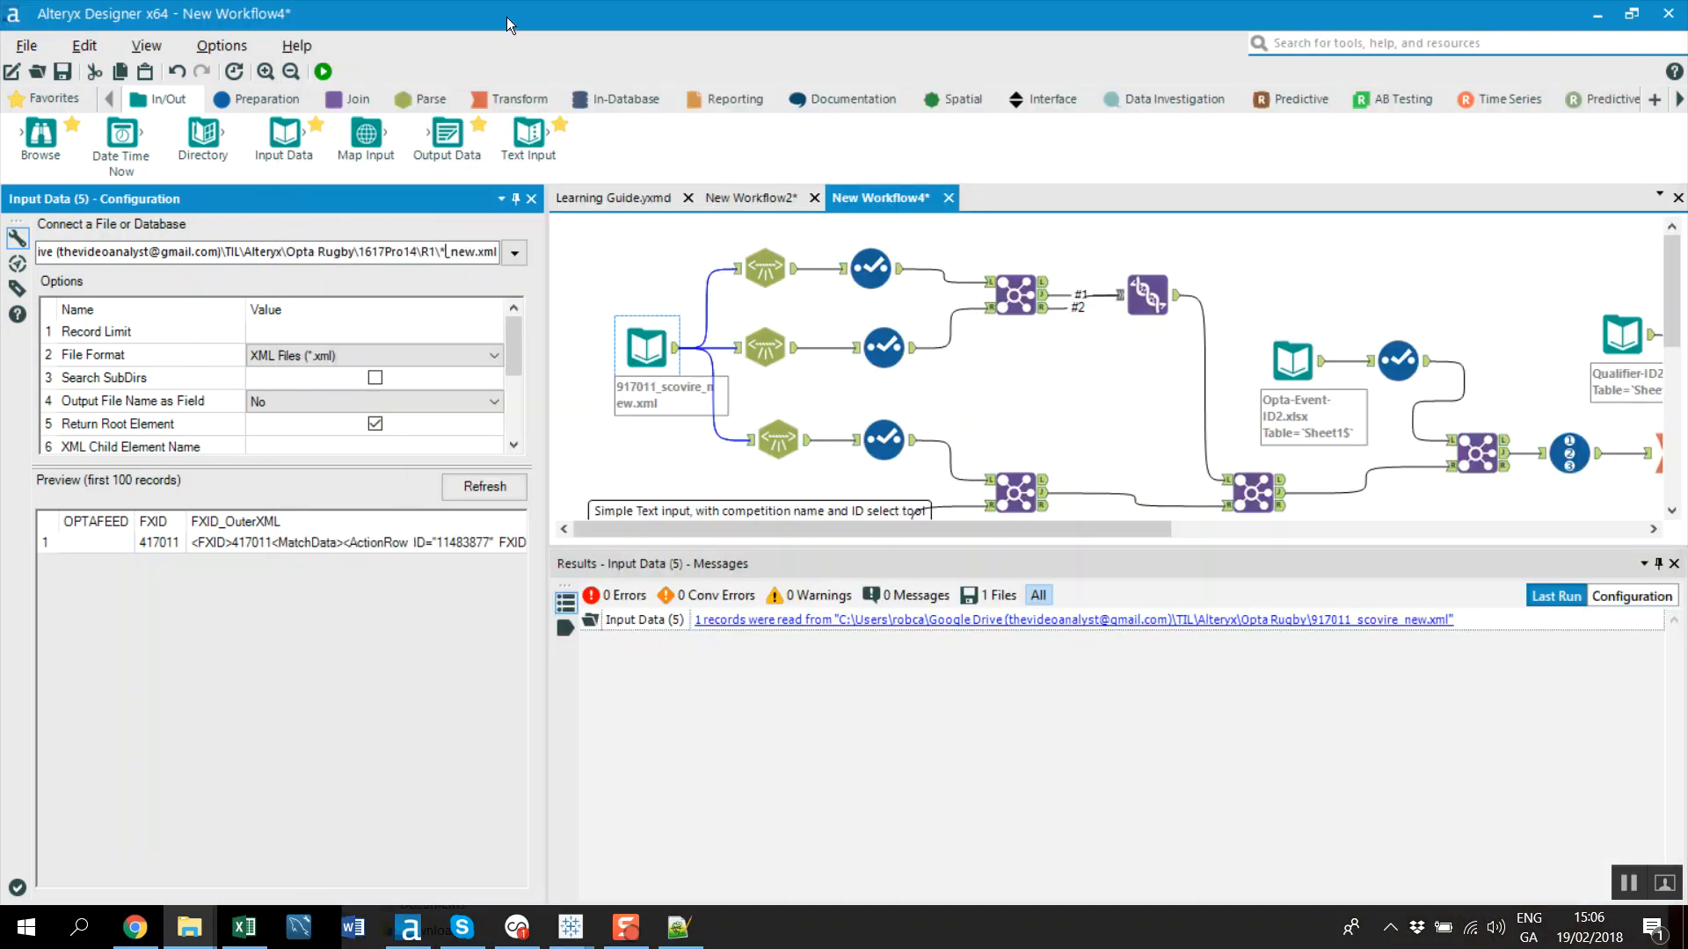
Run the workflow on all the R1 match files and examine the Browse output through to the qualifier columns
left_click(324, 73)
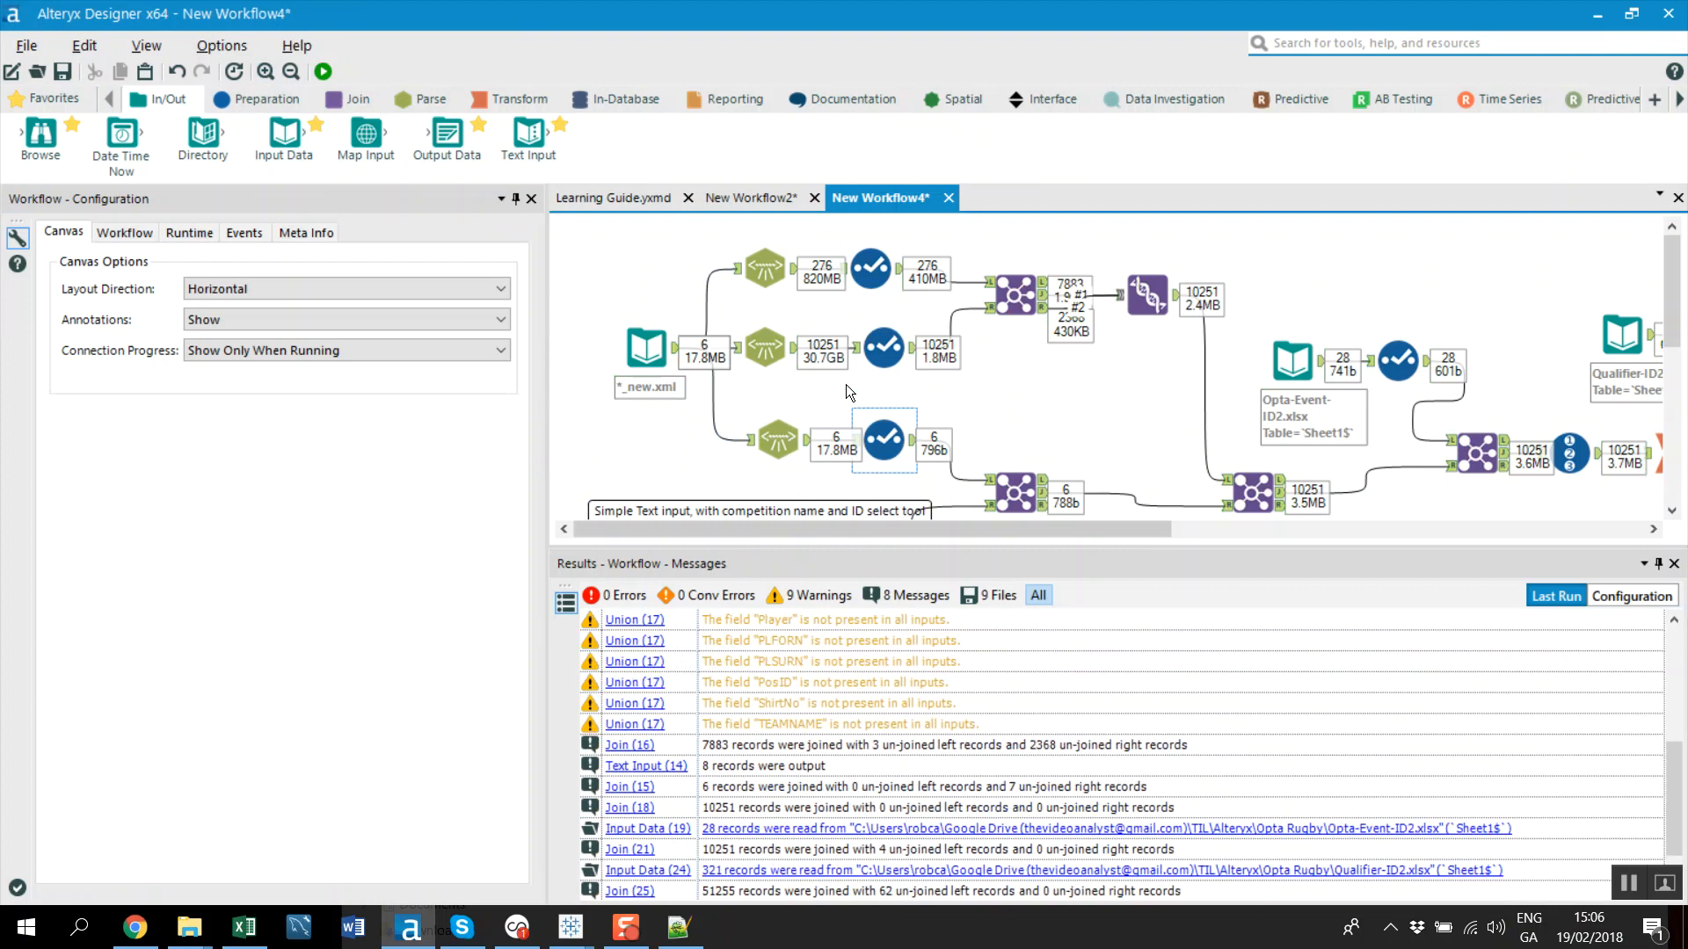
left_click_drag(765, 529, 1269, 526)
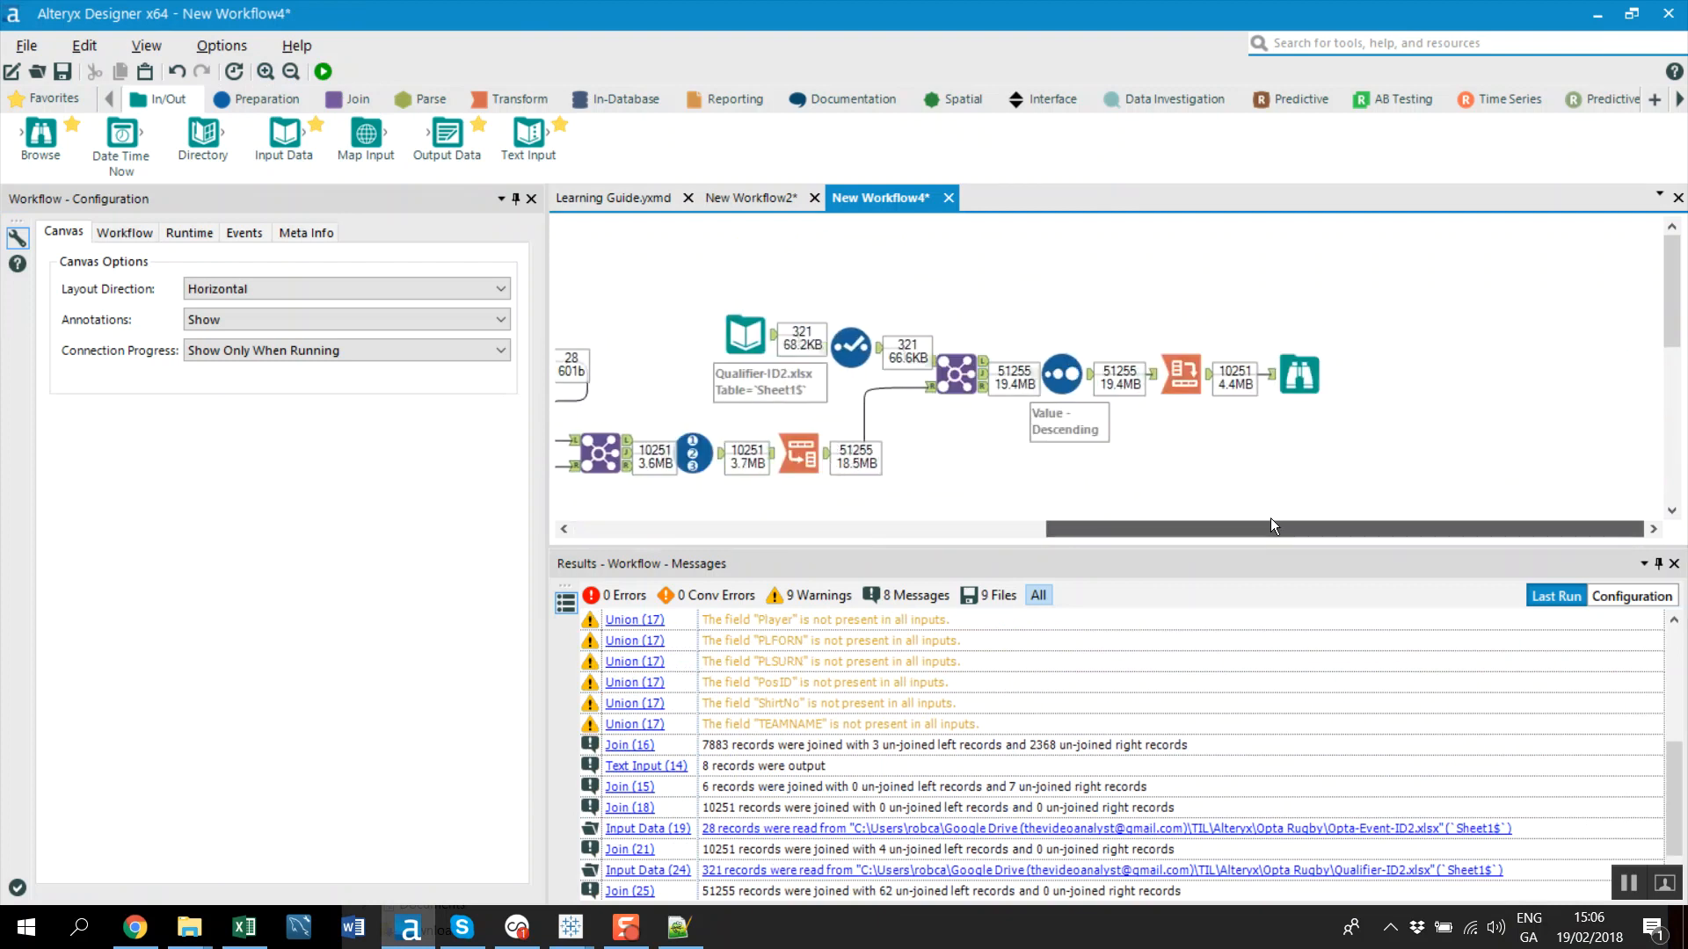
left_click(1298, 370)
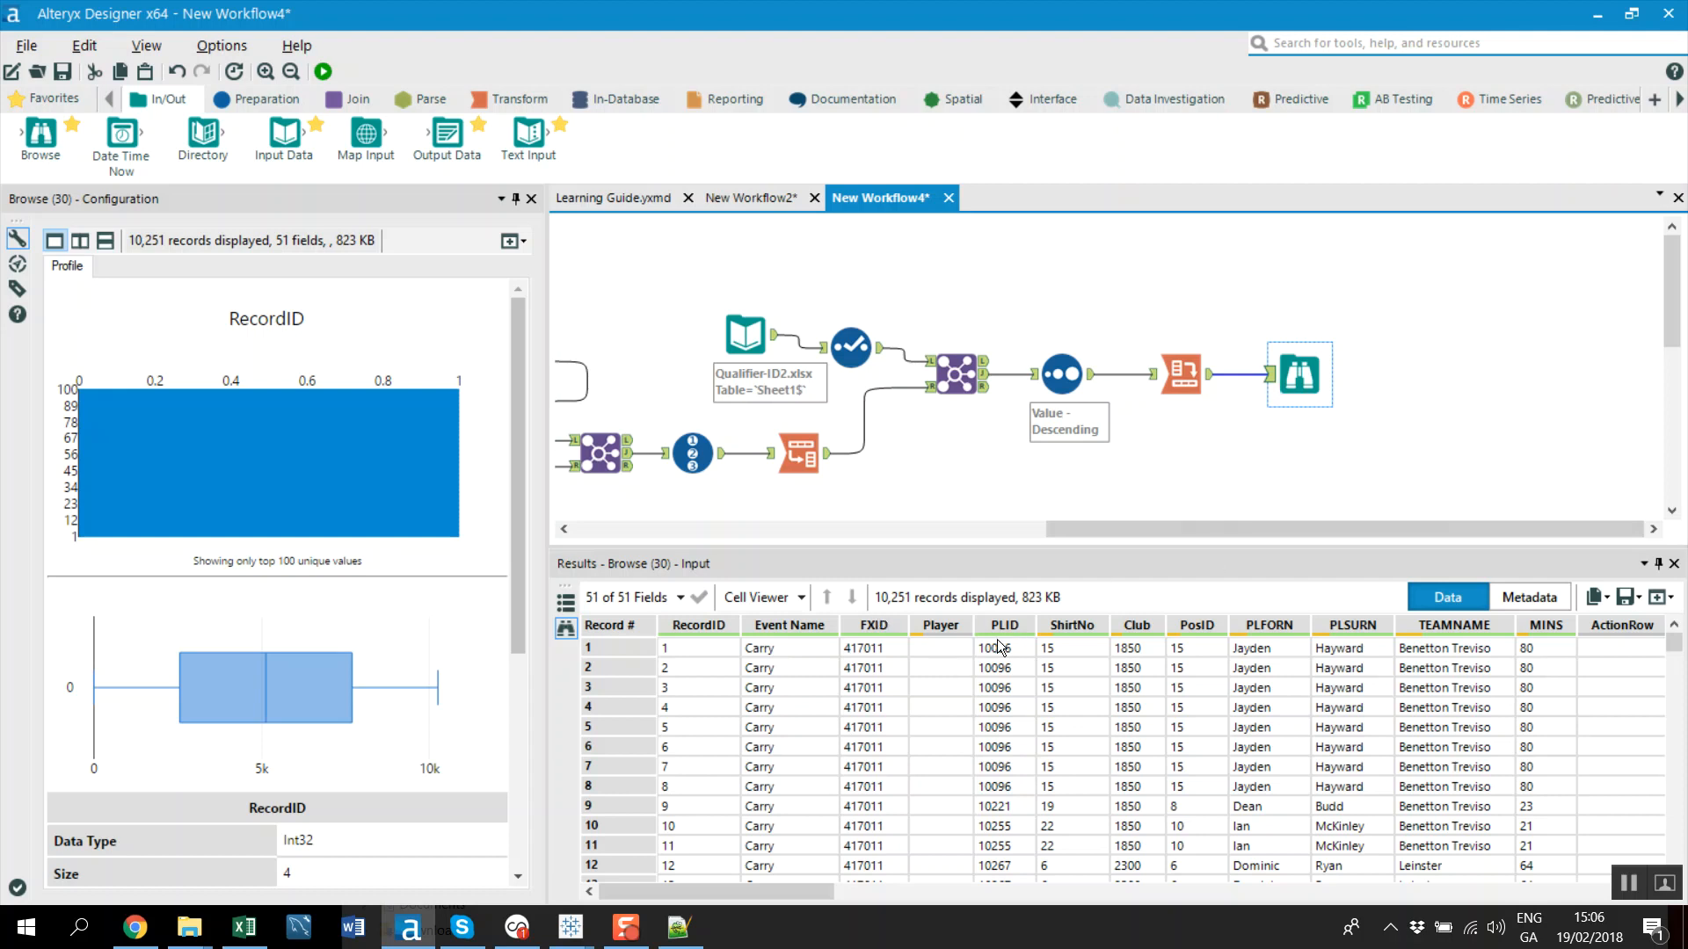
left_click_drag(771, 889, 1622, 895)
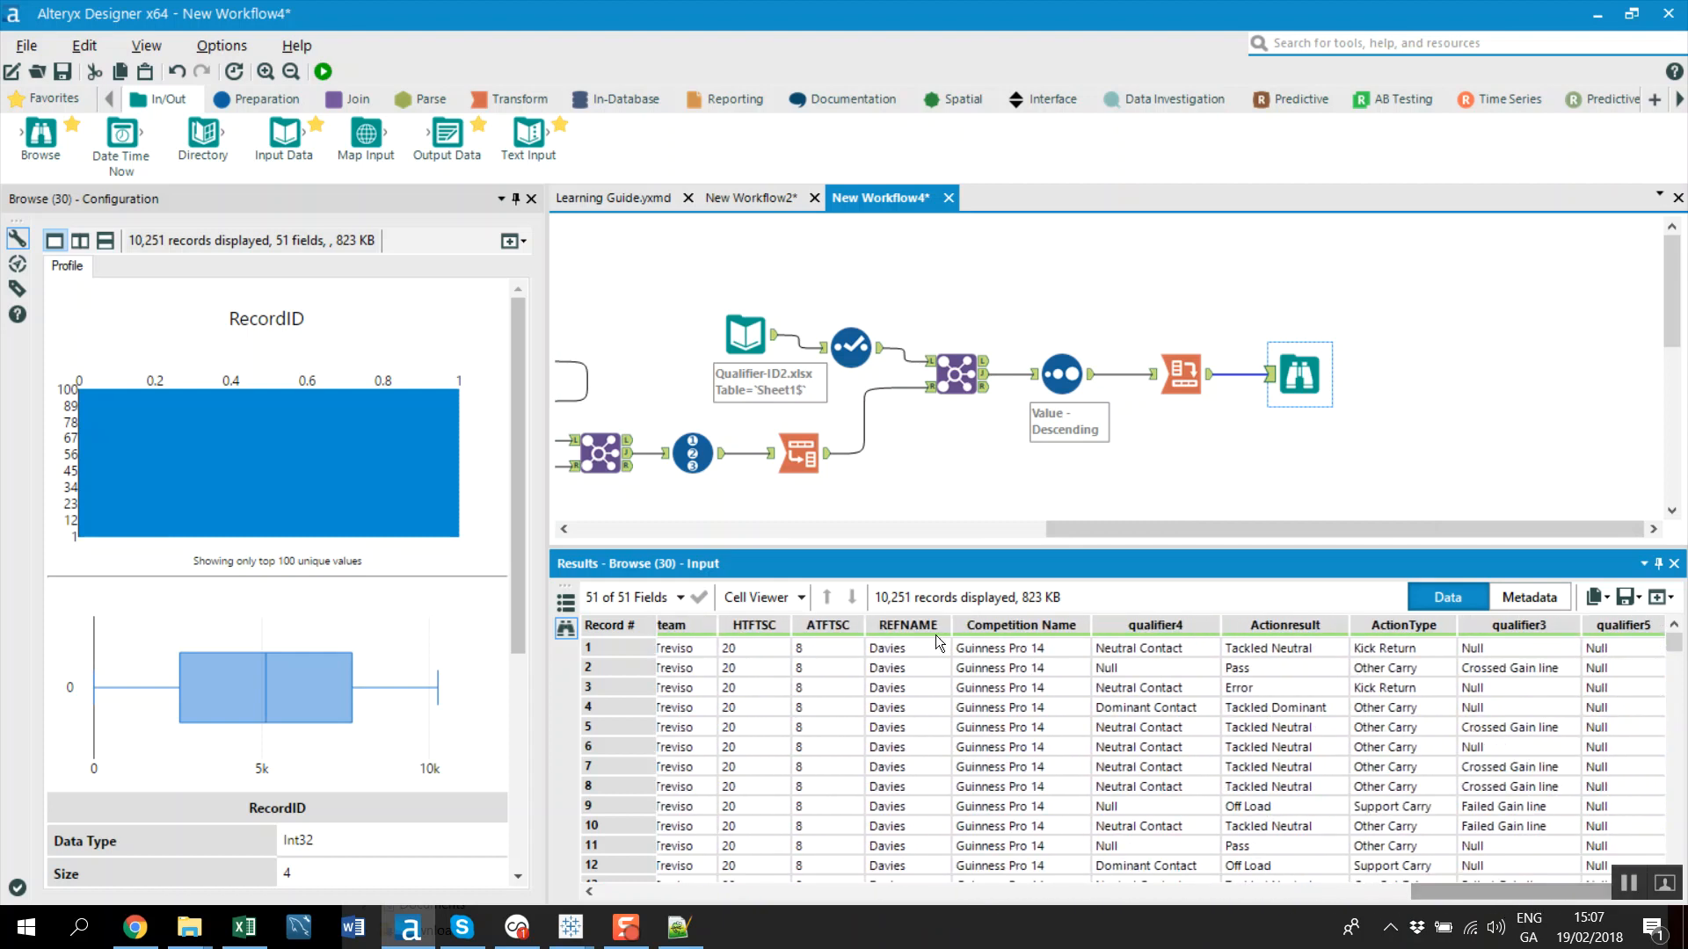